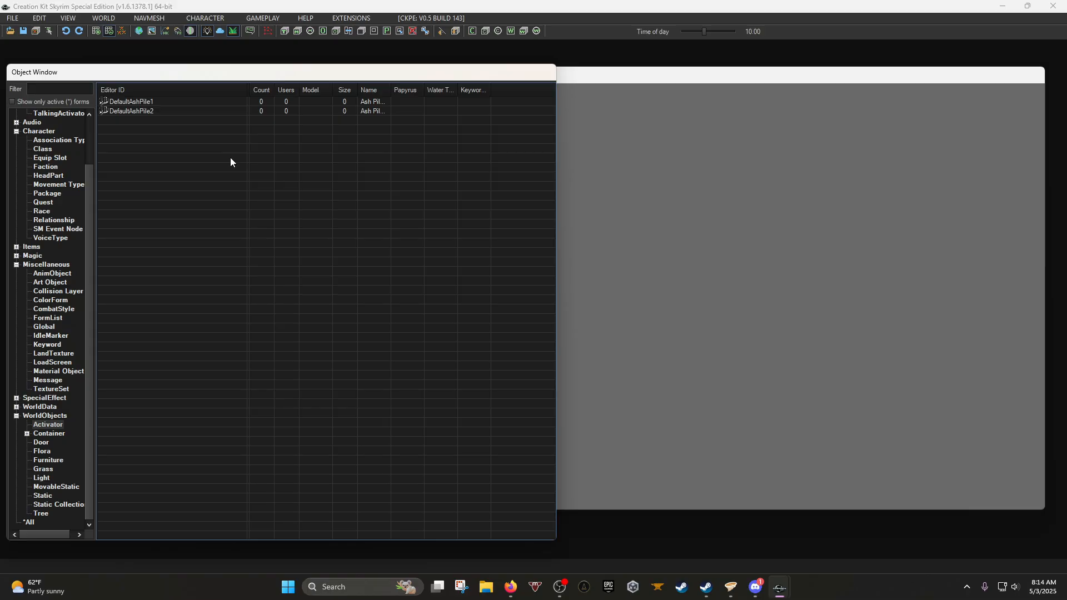
Mark the master files Skyrim.esm, Update.esm, Dawnguard.esm, HearthFires.esm and Dragonborn.esm for loading.
click(24, 34)
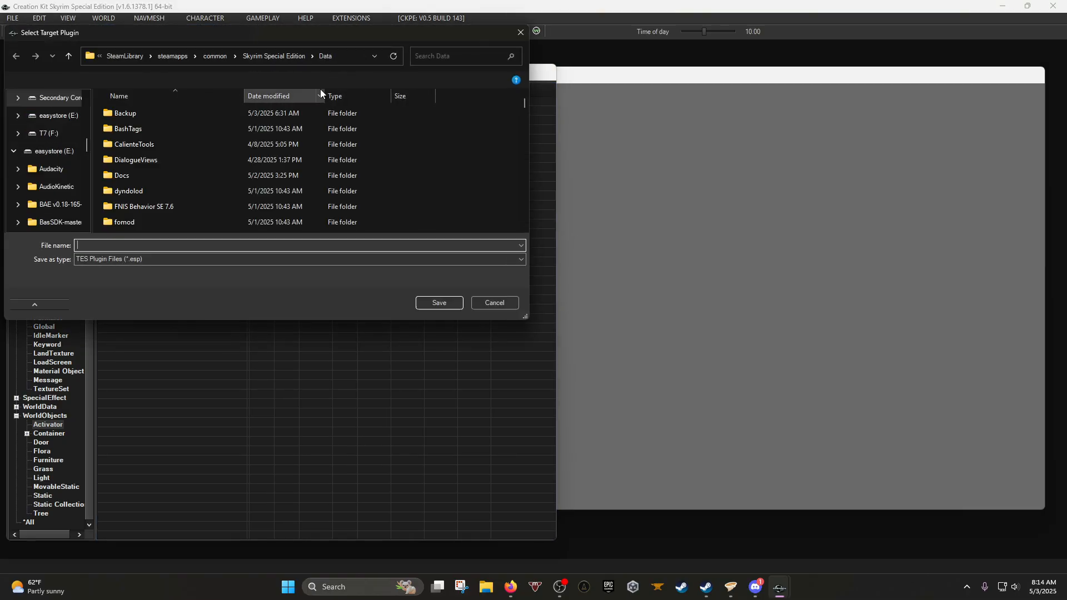
click(515, 37)
click(8, 32)
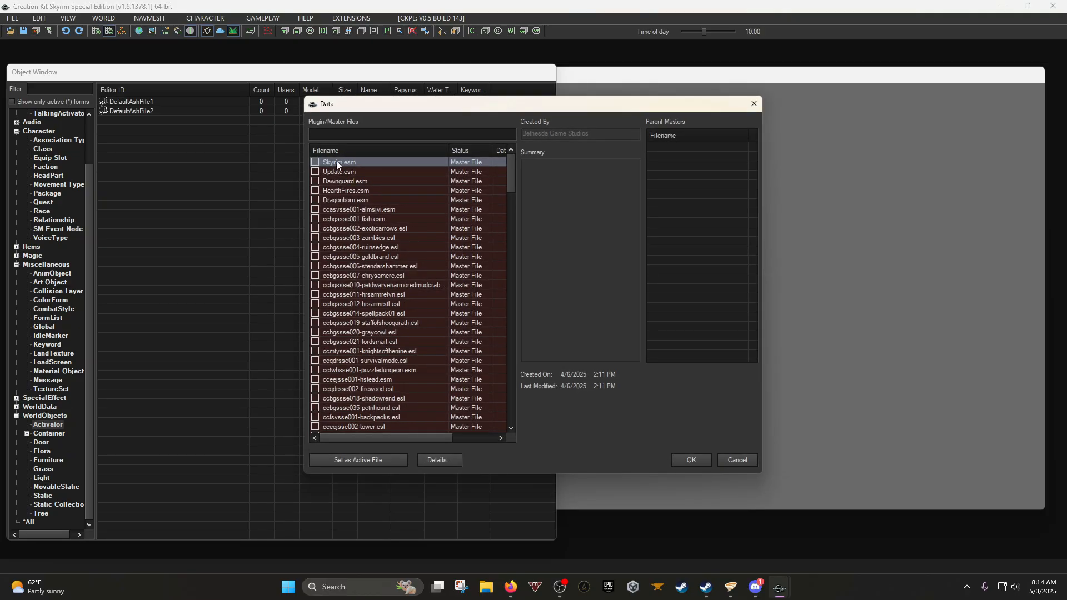
double_click(337, 162)
double_click(339, 172)
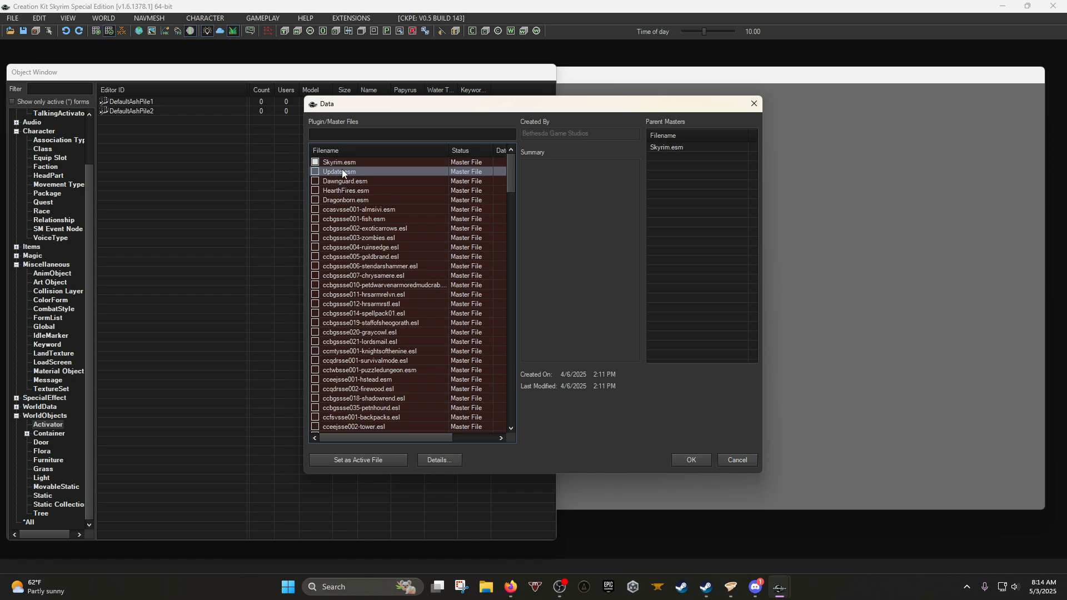
double_click(337, 182)
click(339, 191)
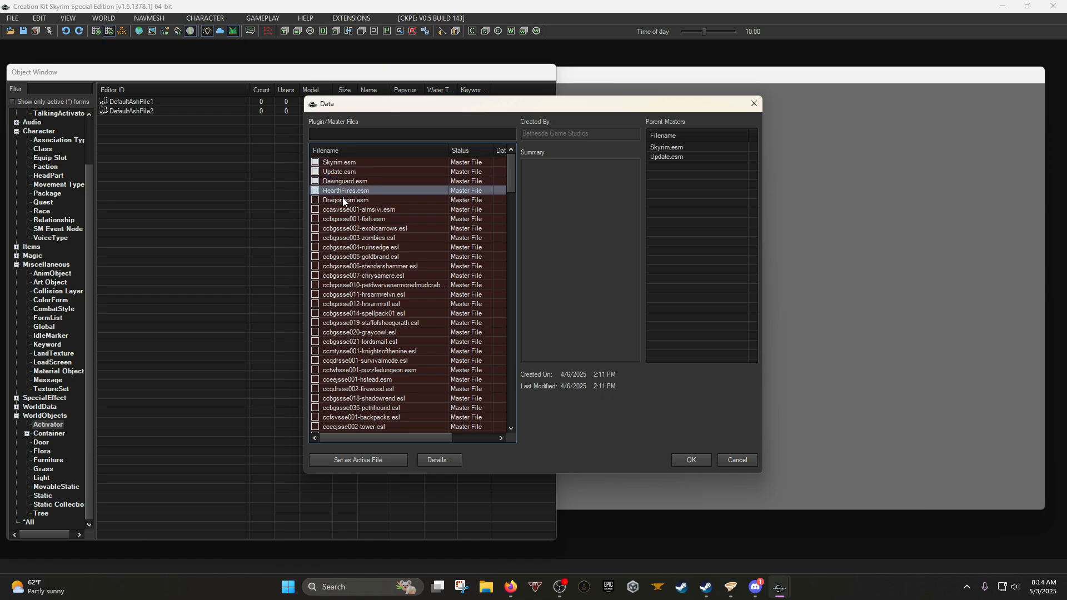
click(342, 199)
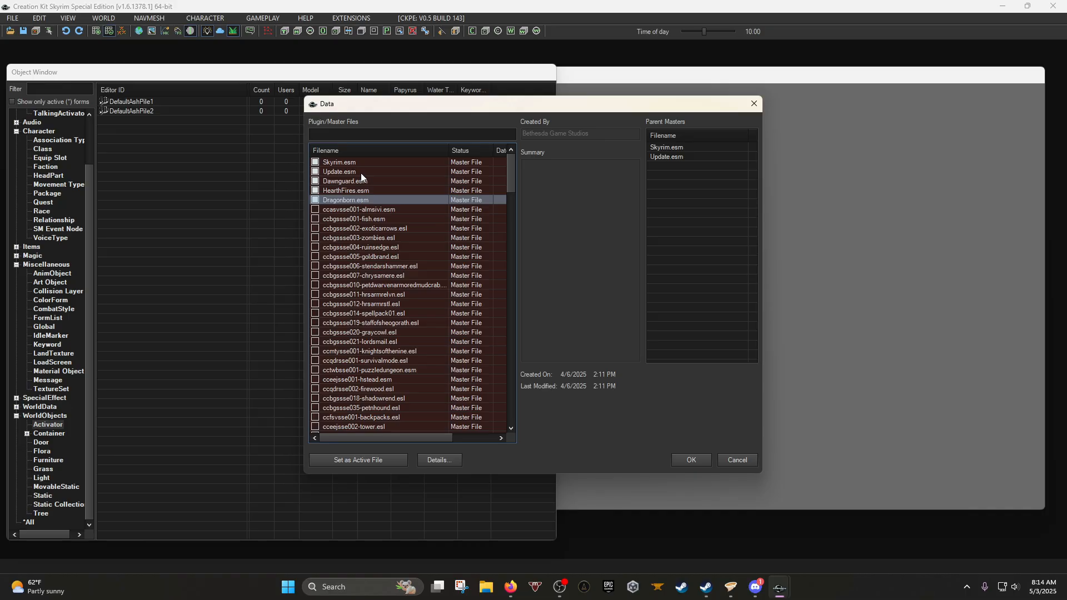
Check the selection of base game and DLC master files and load them into the editor.
click(364, 212)
click(360, 191)
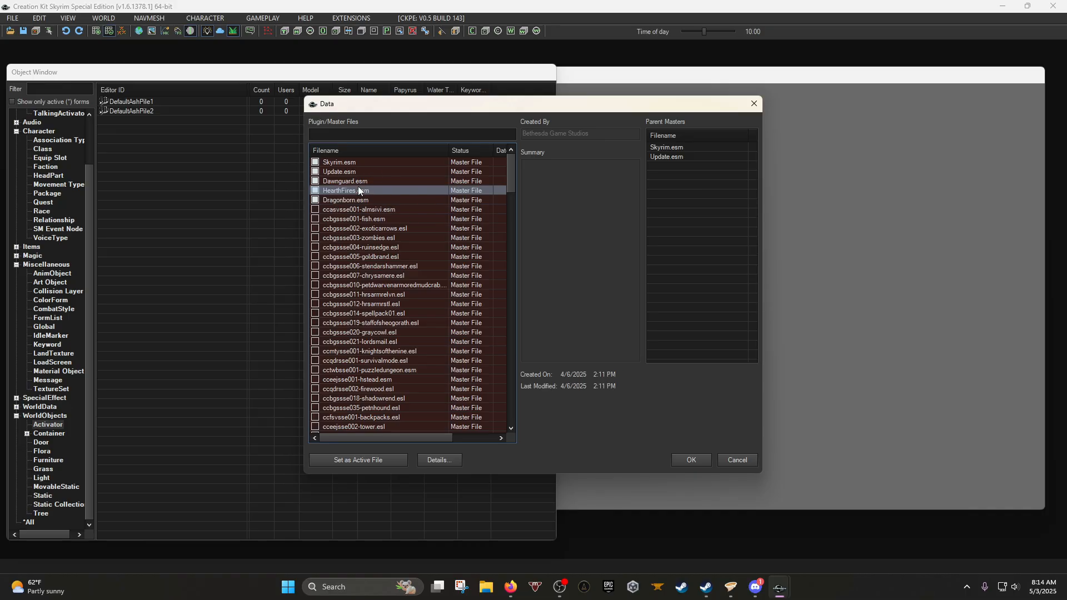
click(362, 209)
click(362, 197)
click(351, 172)
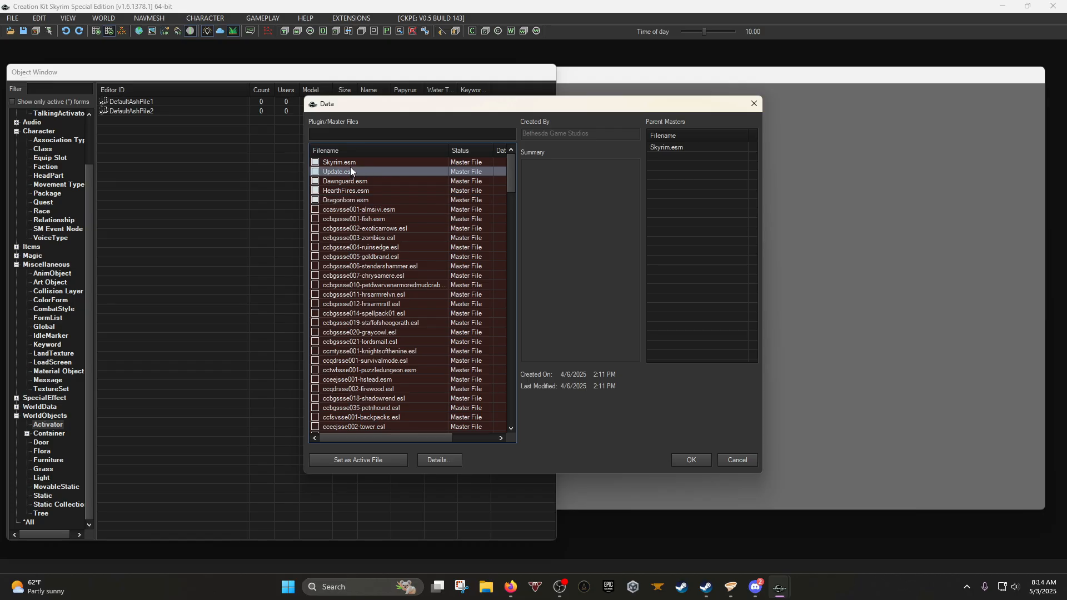
click(352, 182)
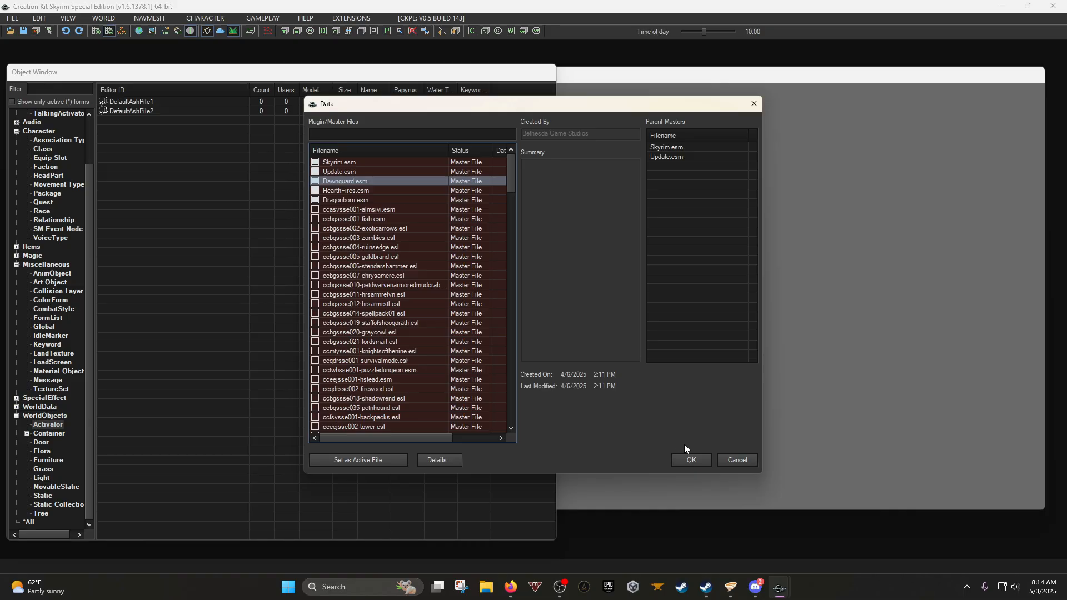
click(691, 461)
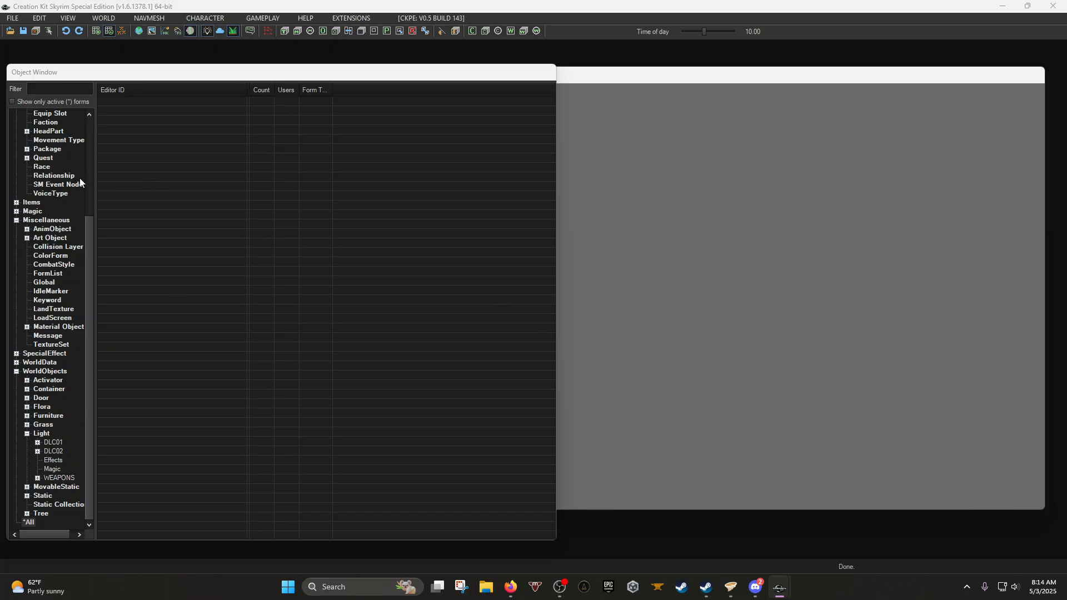
Save a new plugin named AFE_TestNPCMod in the Data folder.
scroll(79, 181, up, 5)
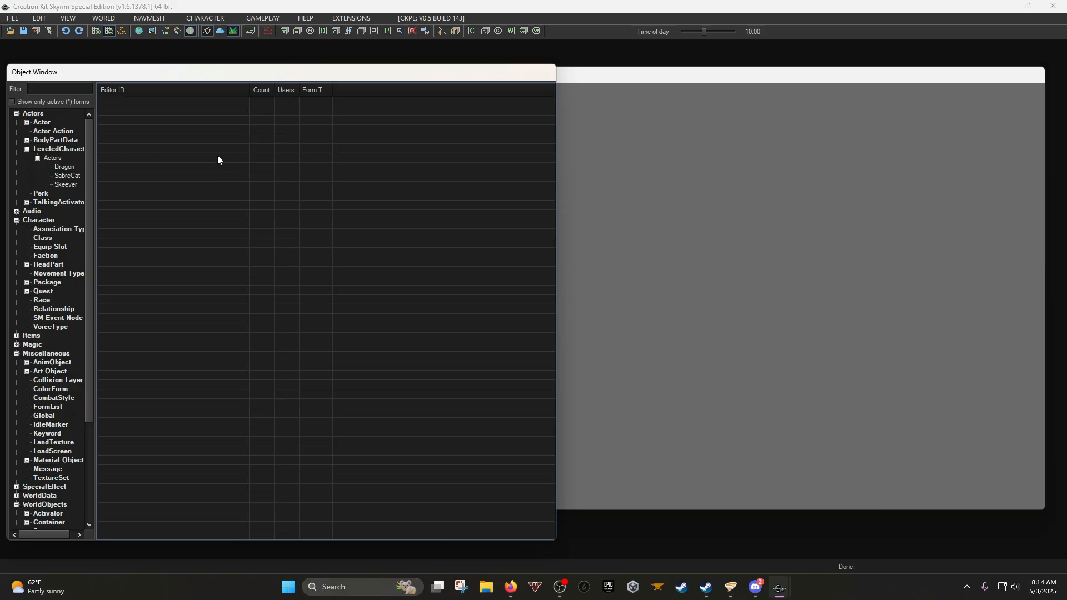
click(21, 32)
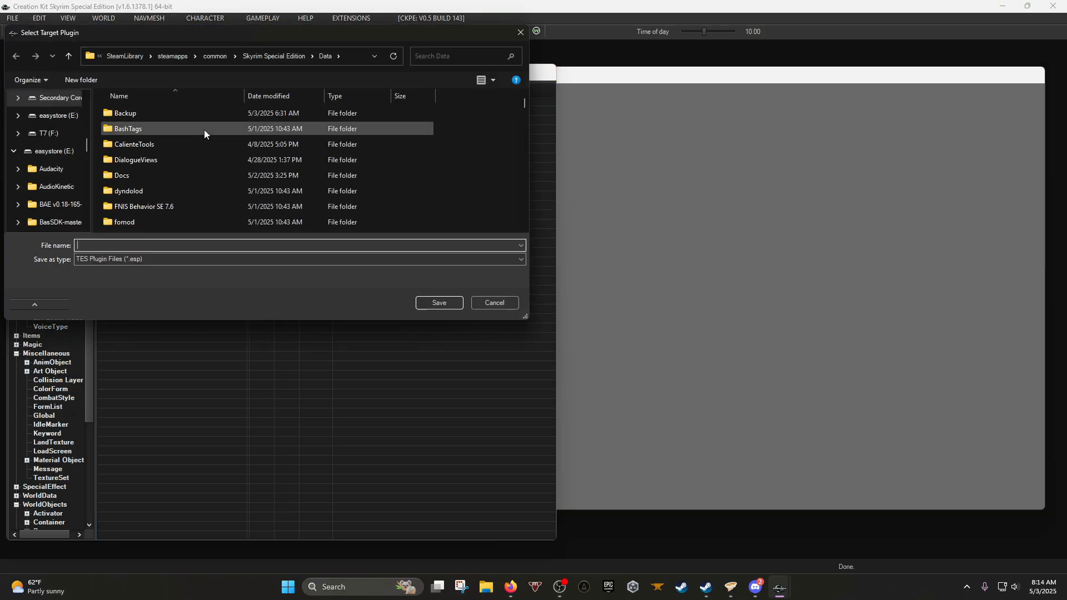
scroll(308, 217, down, 5)
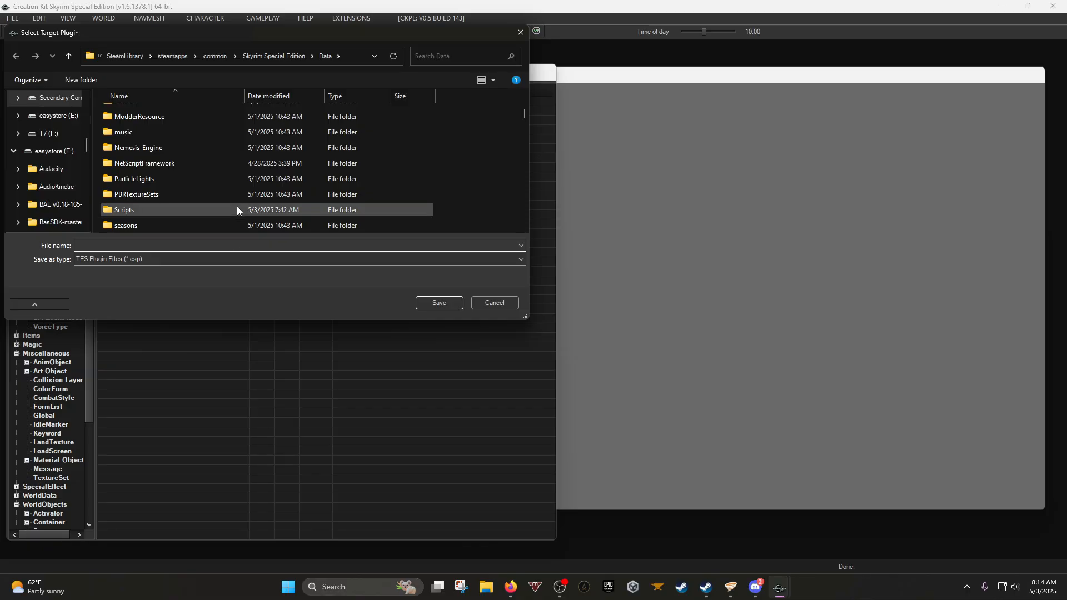
text(AFE_)
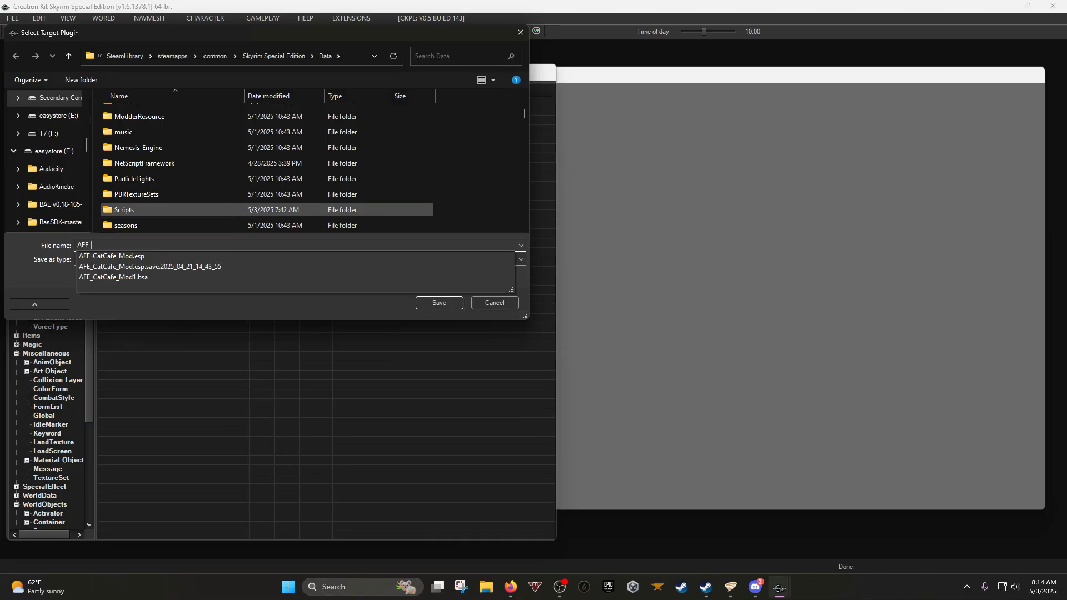
text(TestN)
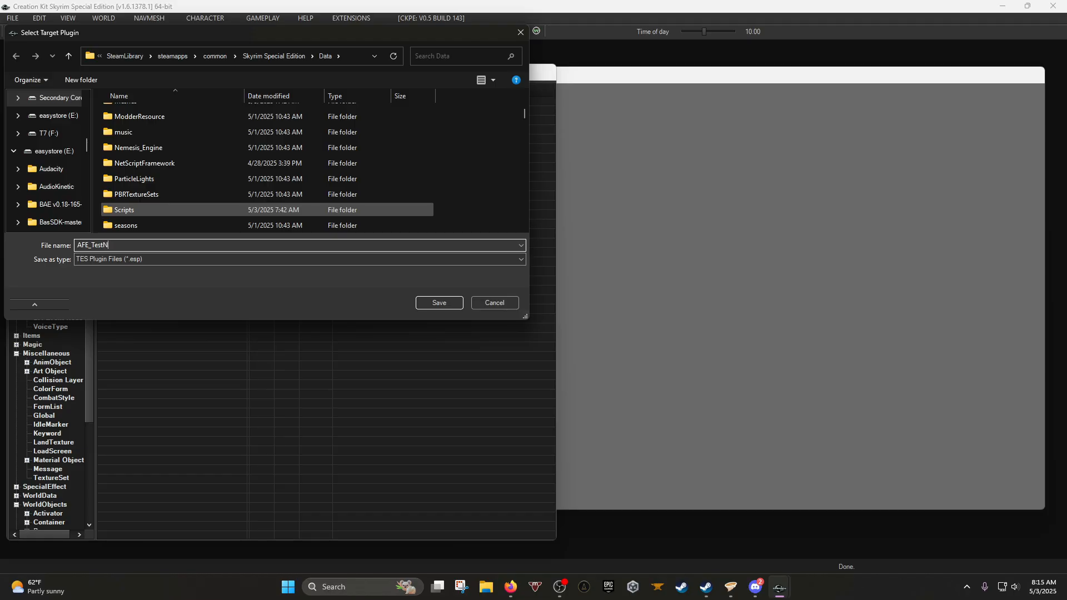
text(PCMod)
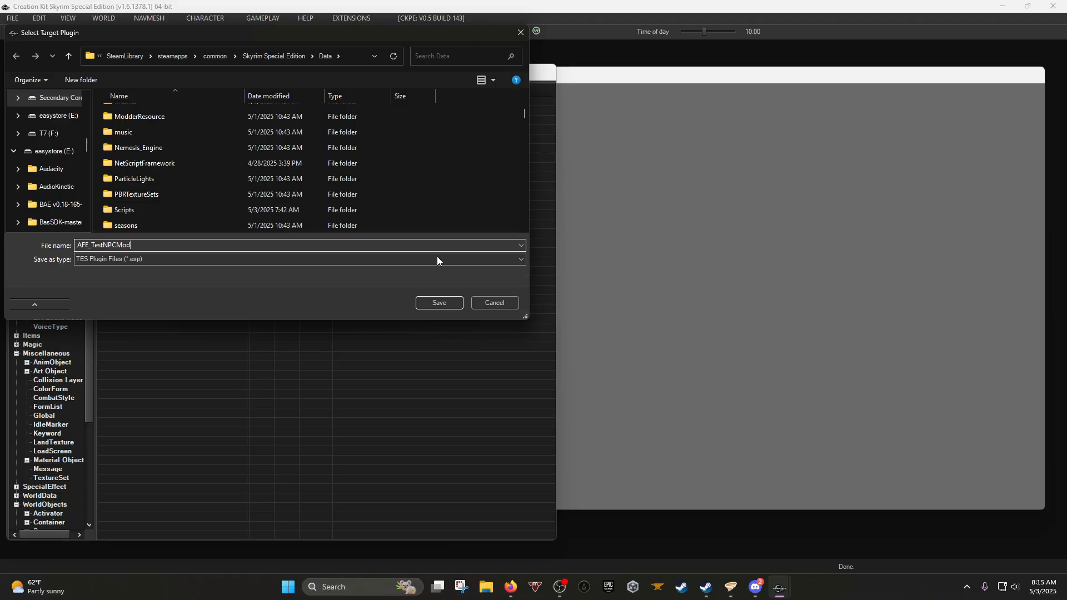
click(440, 303)
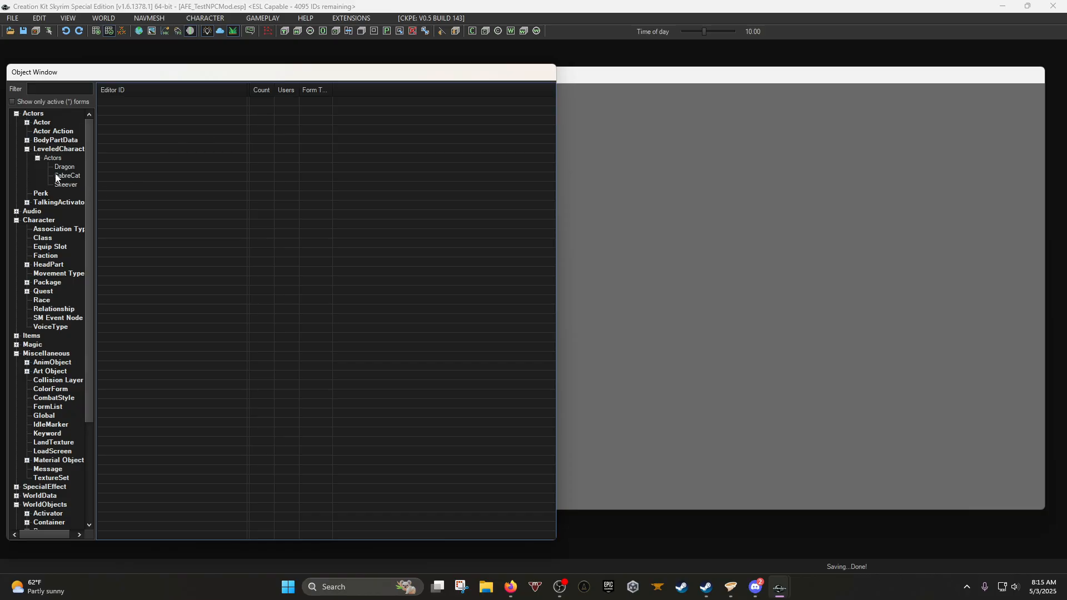
Create a new actor record in the Actor category.
click(42, 123)
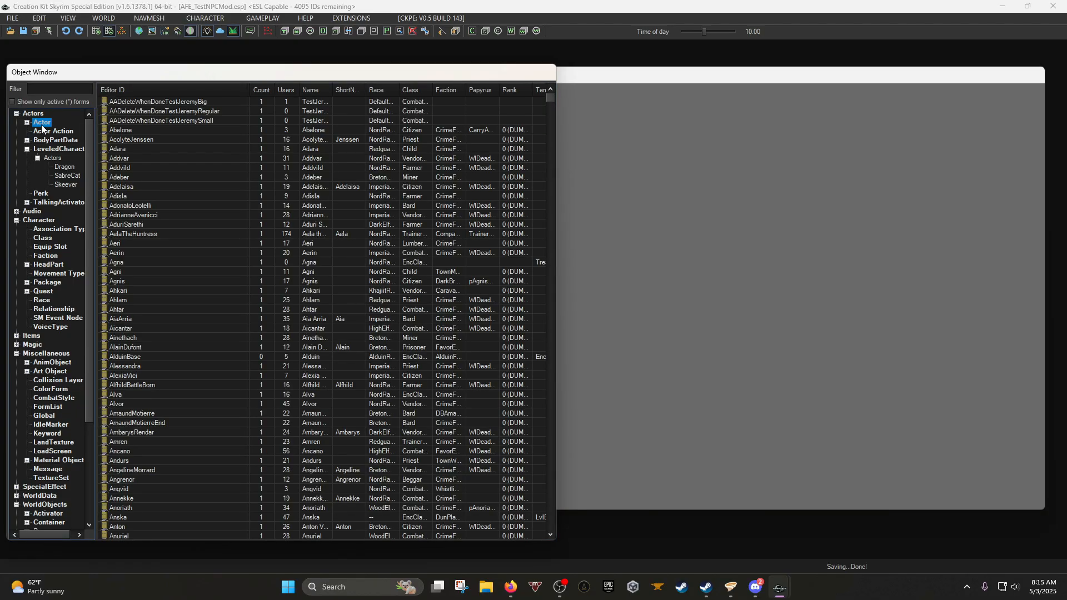
right_click(166, 174)
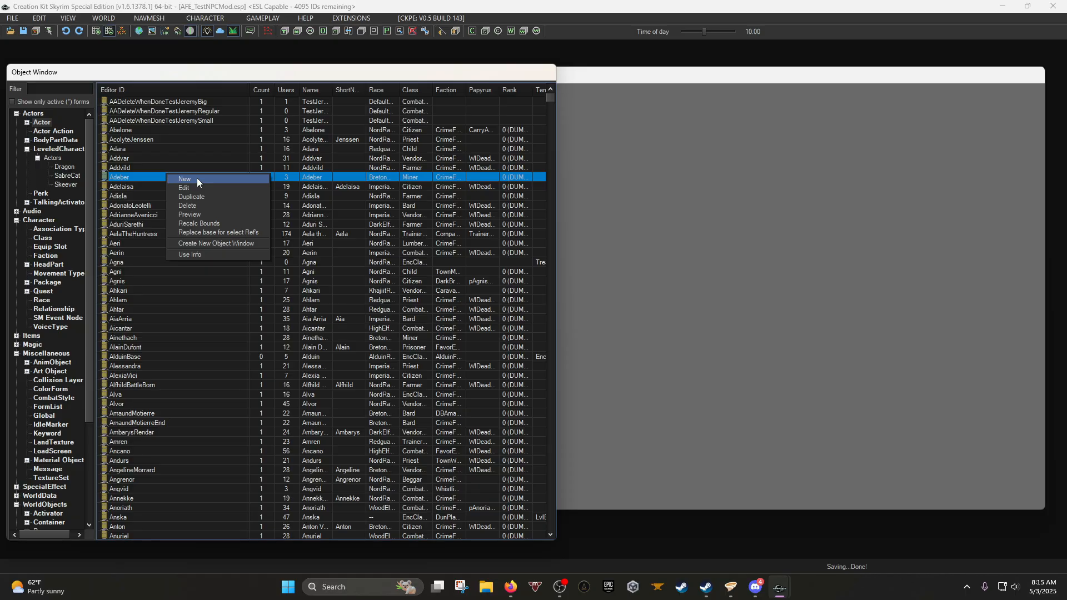
click(42, 114)
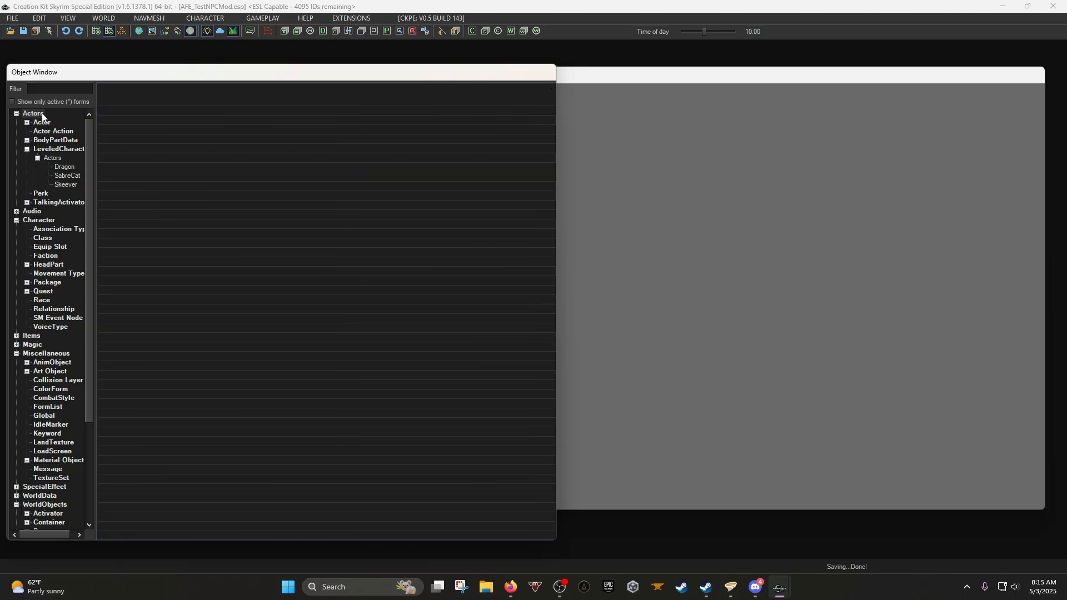
click(43, 123)
right_click(188, 178)
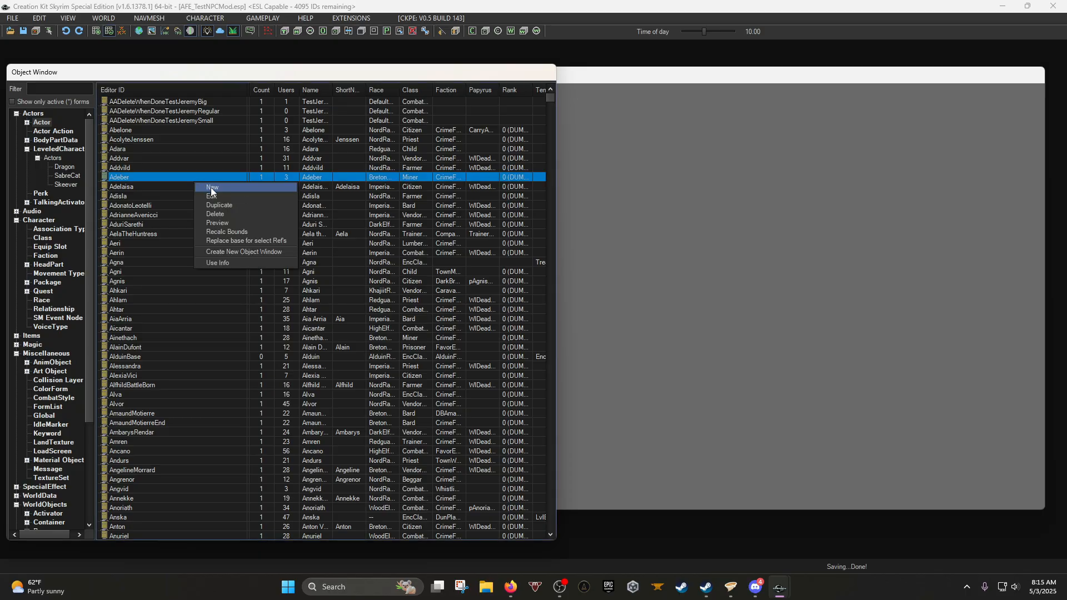
click(211, 188)
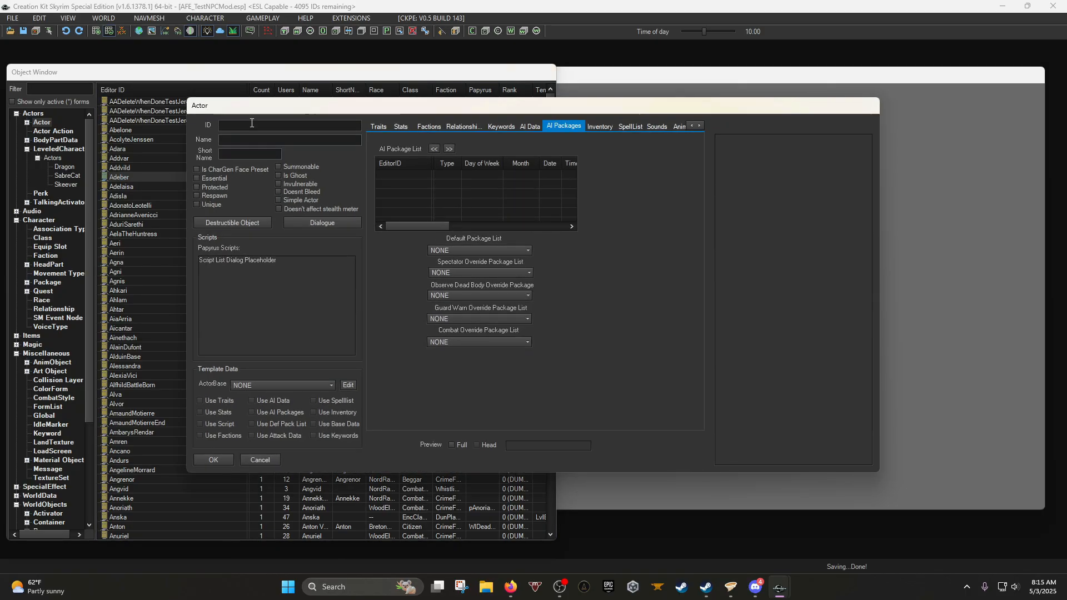
Set the new actor's ID to AFE_TestNPC.
text(AFE_)
text(TestTes)
text(tTest)
key(shift+Left)
key(shift+Left)
key(shift+Left)
key(shift+Left)
key(shift+Left)
key(shift+Left)
key(shift+Left)
key(shift+Left)
text(NPC)
Name the actor Test Testopherson and set its short name to Test.
key(Tab)
text(Test Tes)
text(opherson)
click(273, 153)
click(280, 151)
text(Tes)
Flag the actor as Essential and Unique and confirm the new record.
click(211, 179)
click(380, 129)
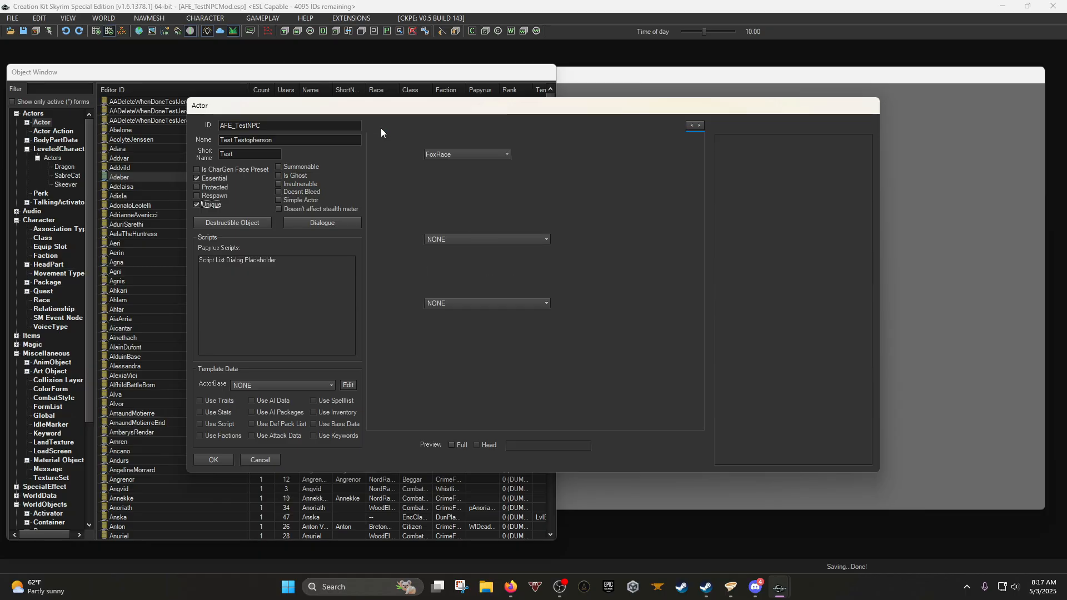
click(211, 459)
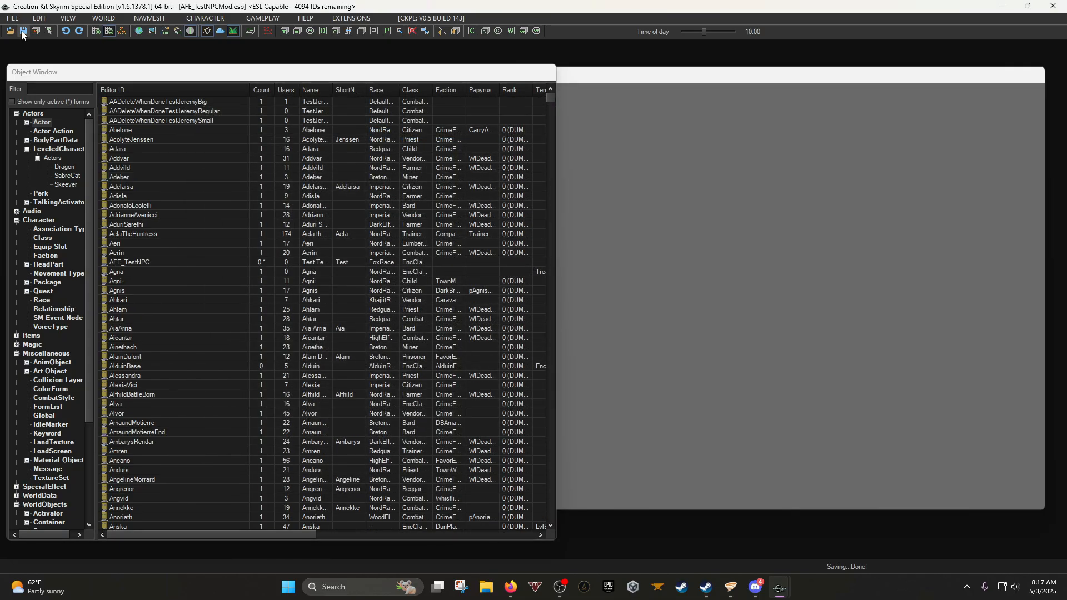
Filter the actor list by "afe" and reopen the AFE_TestNPC record for editing.
click(146, 262)
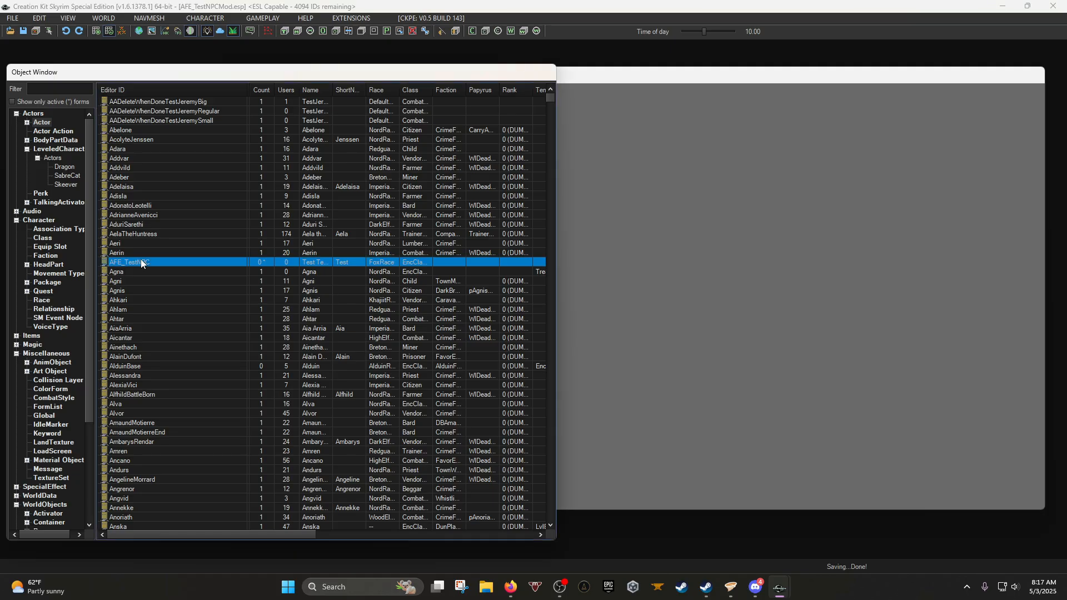
click(63, 89)
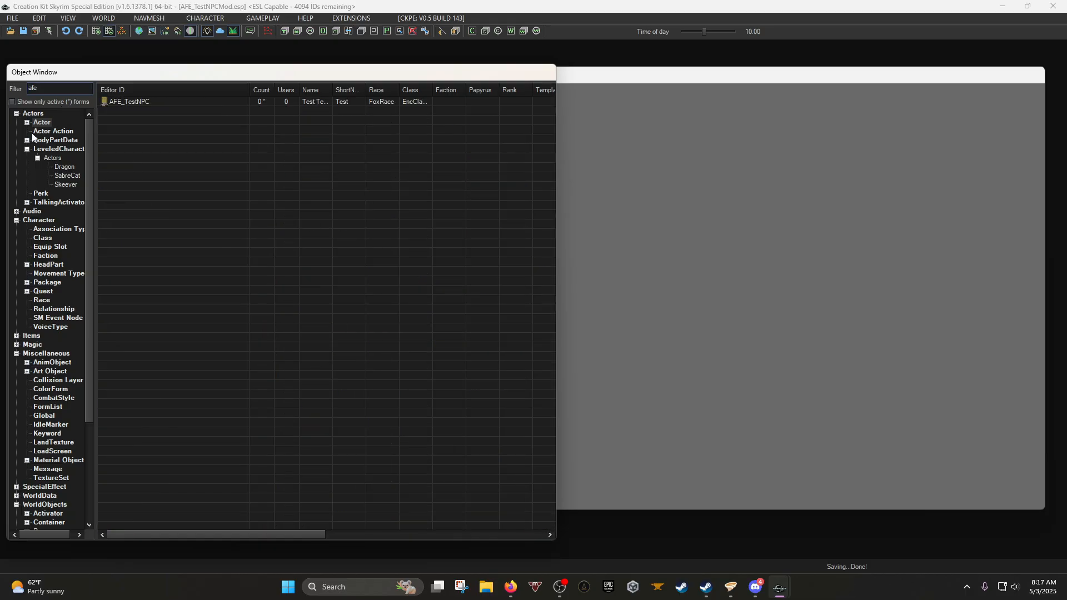
click(135, 101)
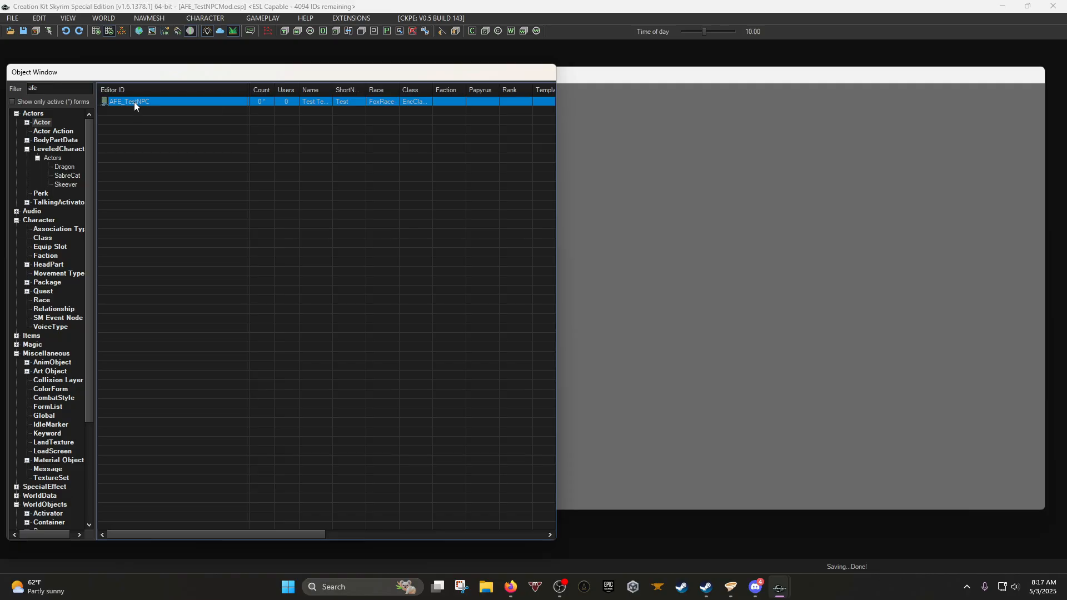
double_click(135, 101)
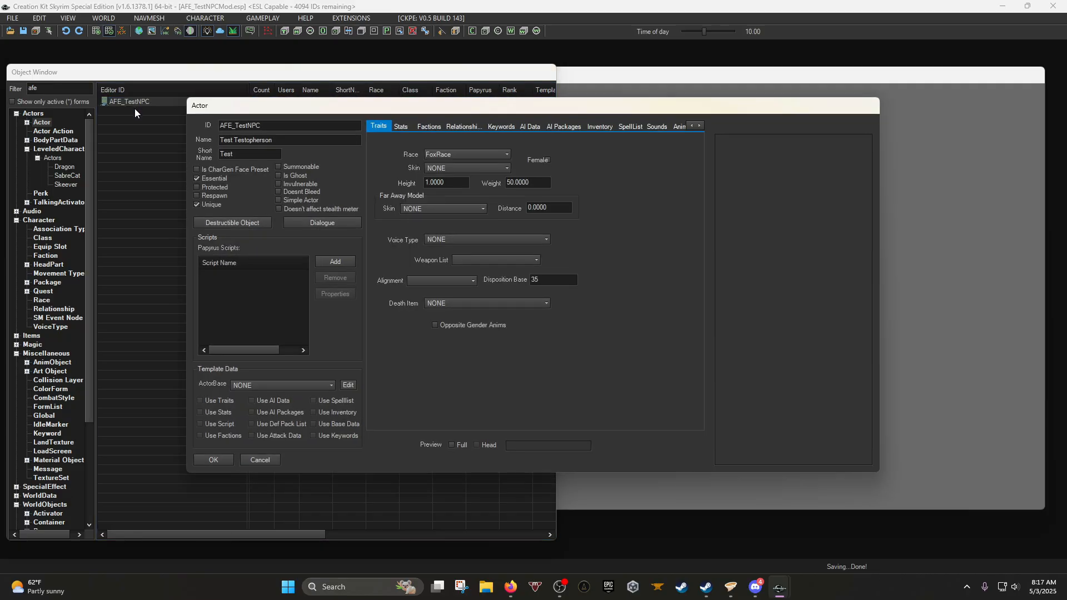
Set the actor's race to KhajiitRace and its weight to 100.
click(433, 154)
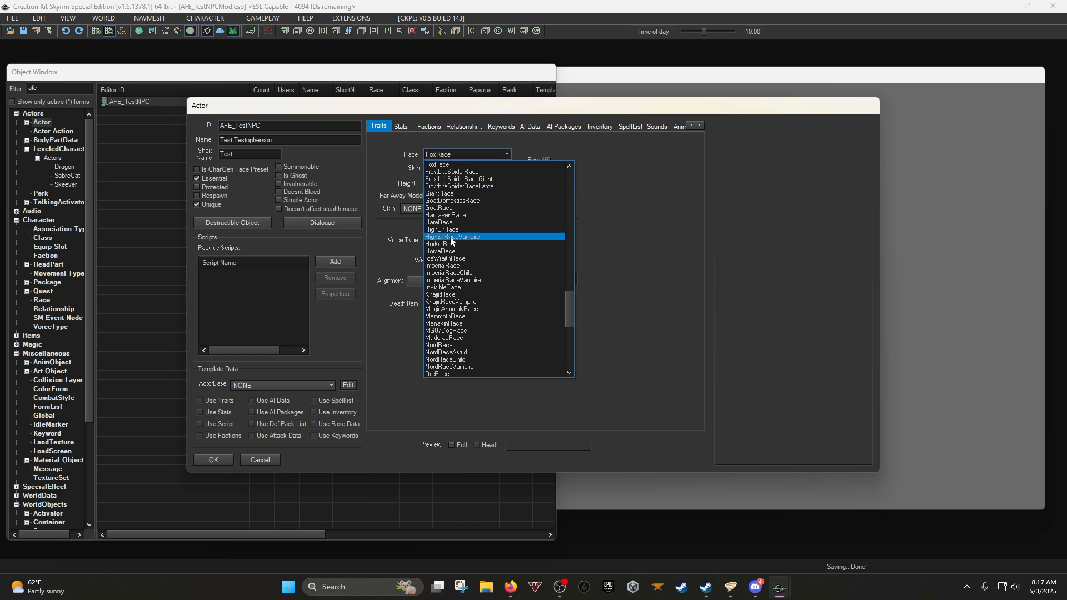
click(462, 295)
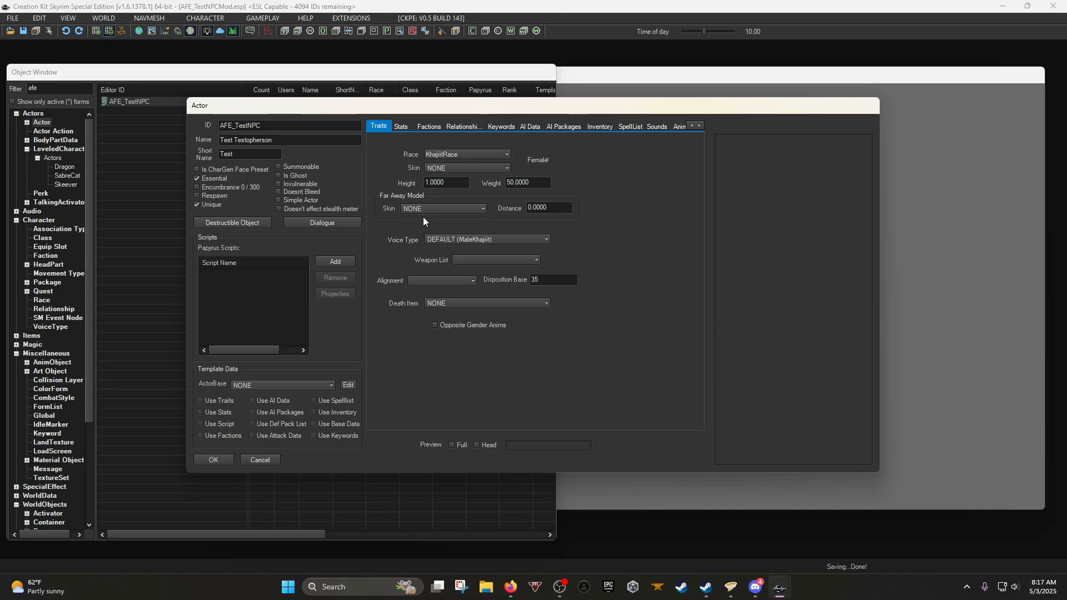
double_click(520, 189)
text(100)
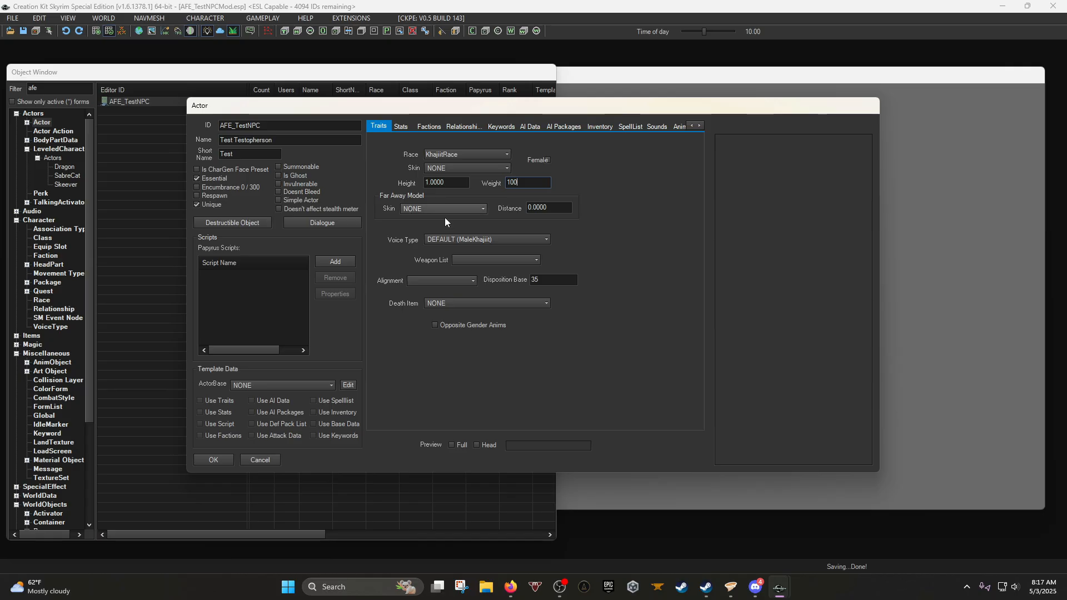
Examine the actor's Voice Type, Alignment and Death Item options, keeping the current selections.
click(449, 239)
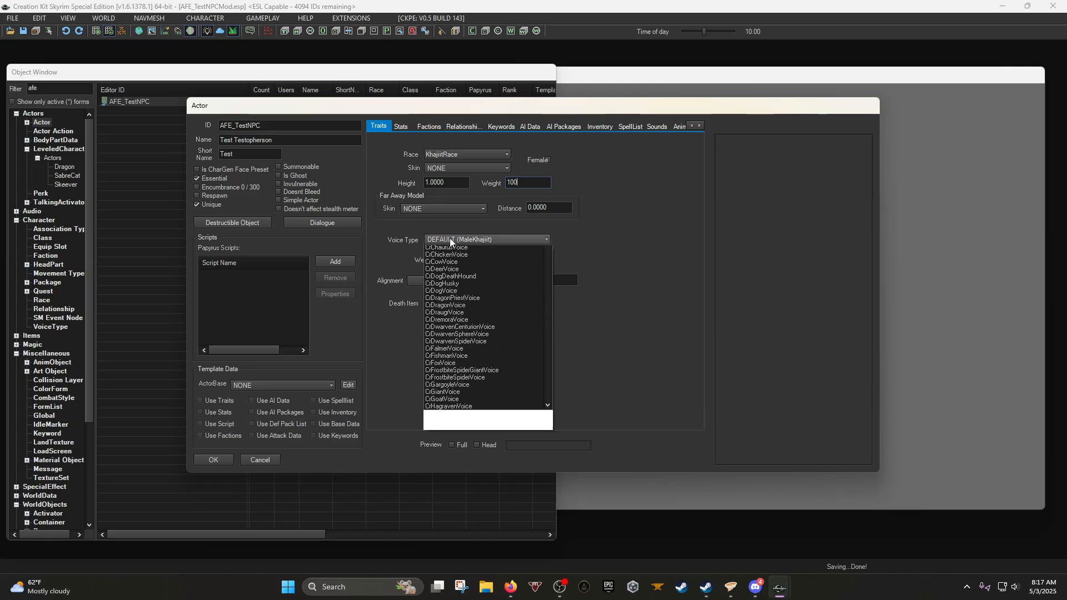
click(618, 219)
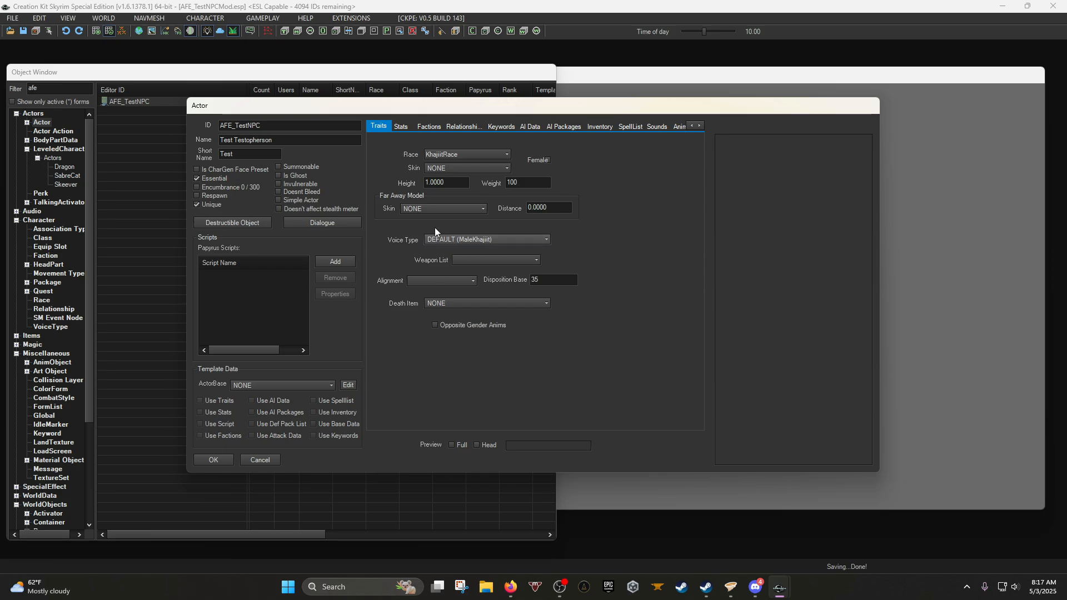
click(461, 275)
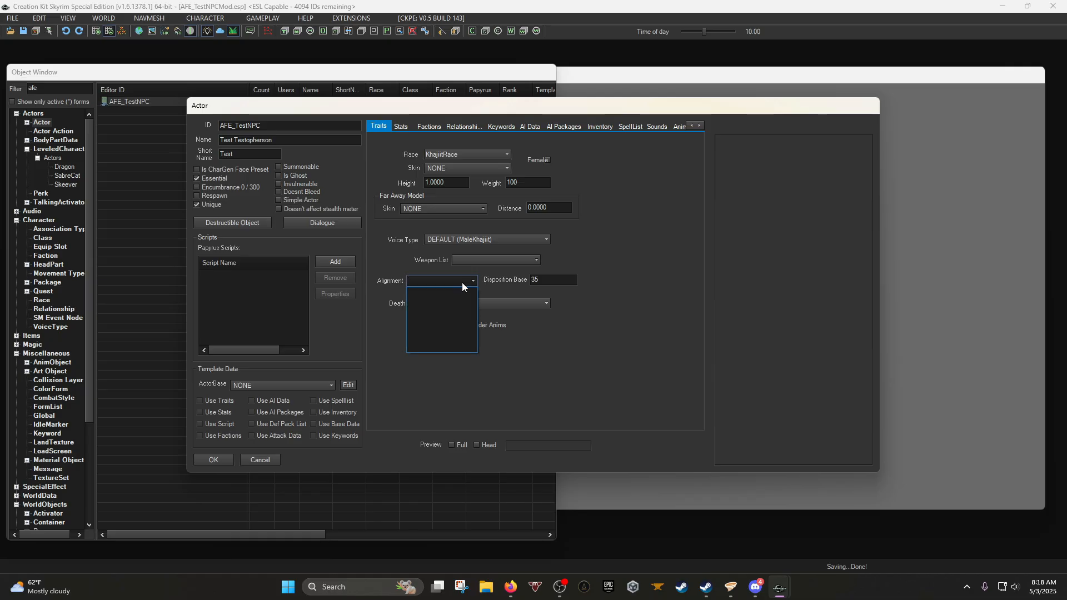
click(462, 282)
click(490, 300)
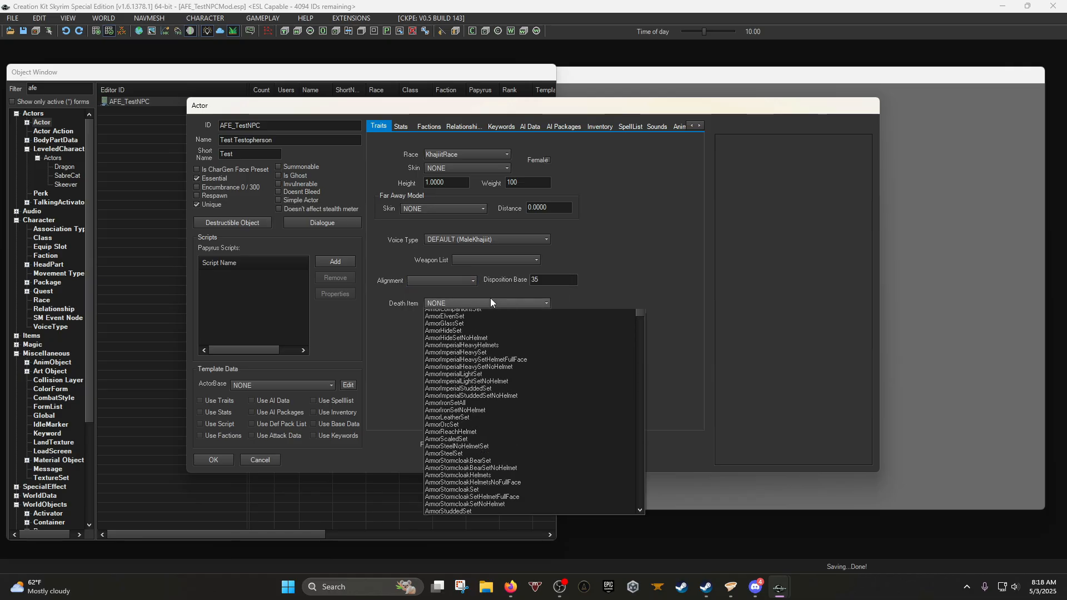
click(655, 282)
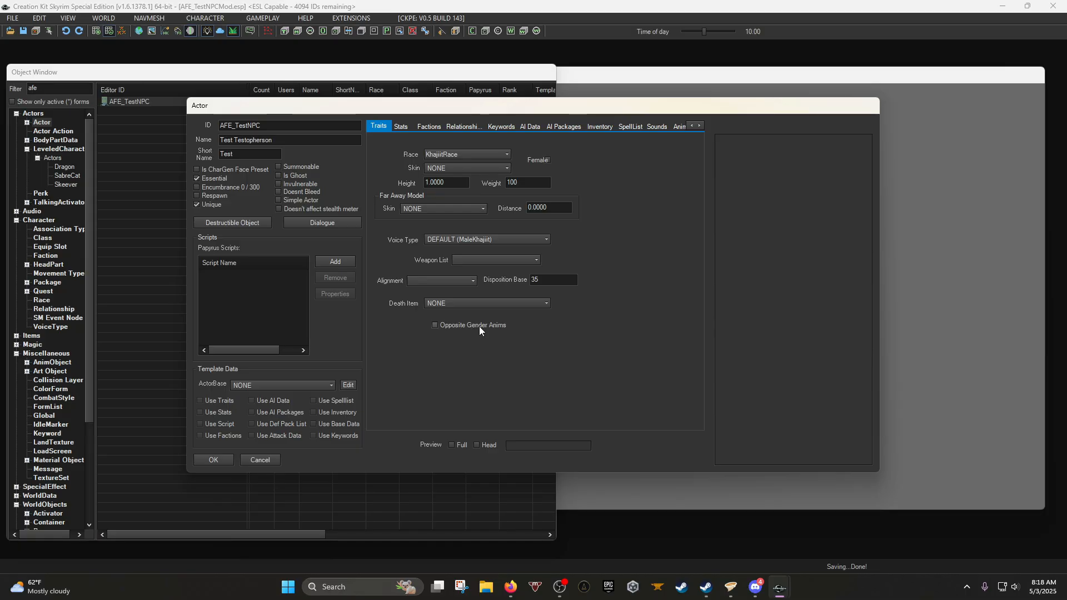
Try a fixed level of 15 for the actor, switching the PC Level Mult and Auto calc stats options to compare results.
click(403, 126)
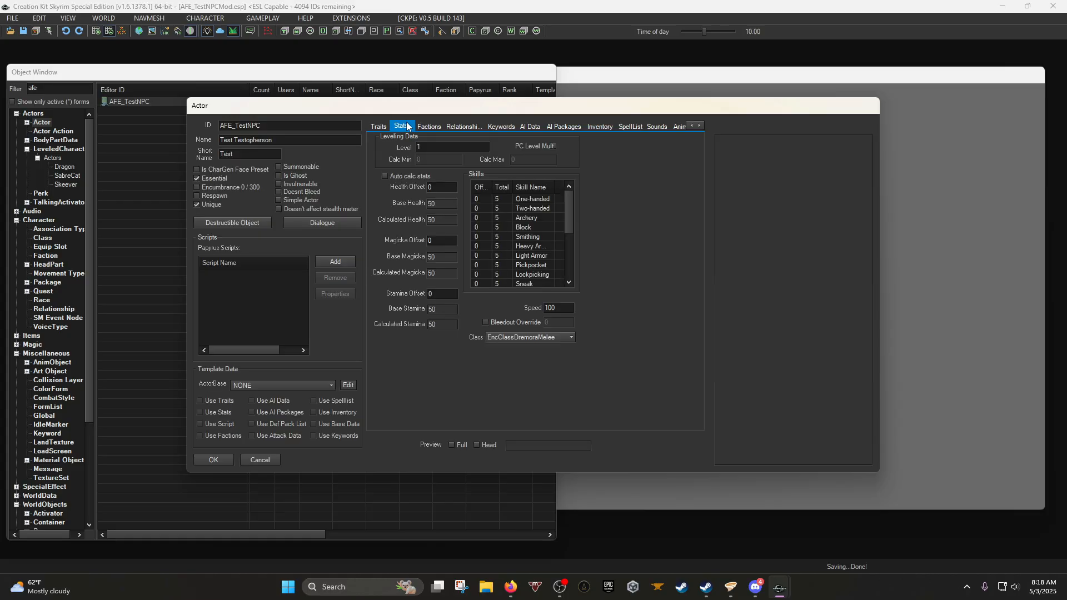
click(552, 145)
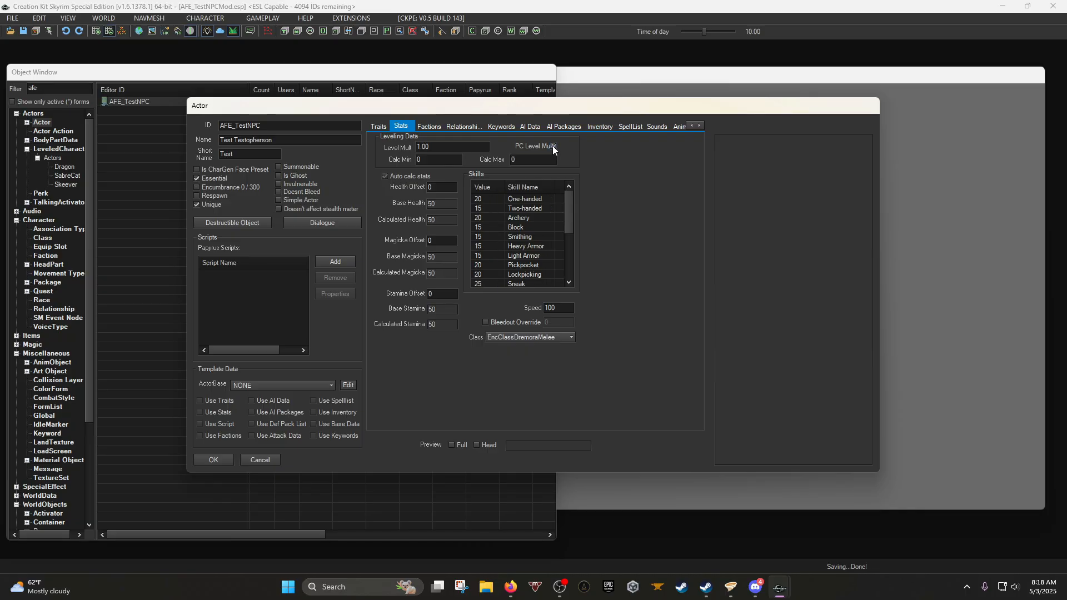
click(552, 145)
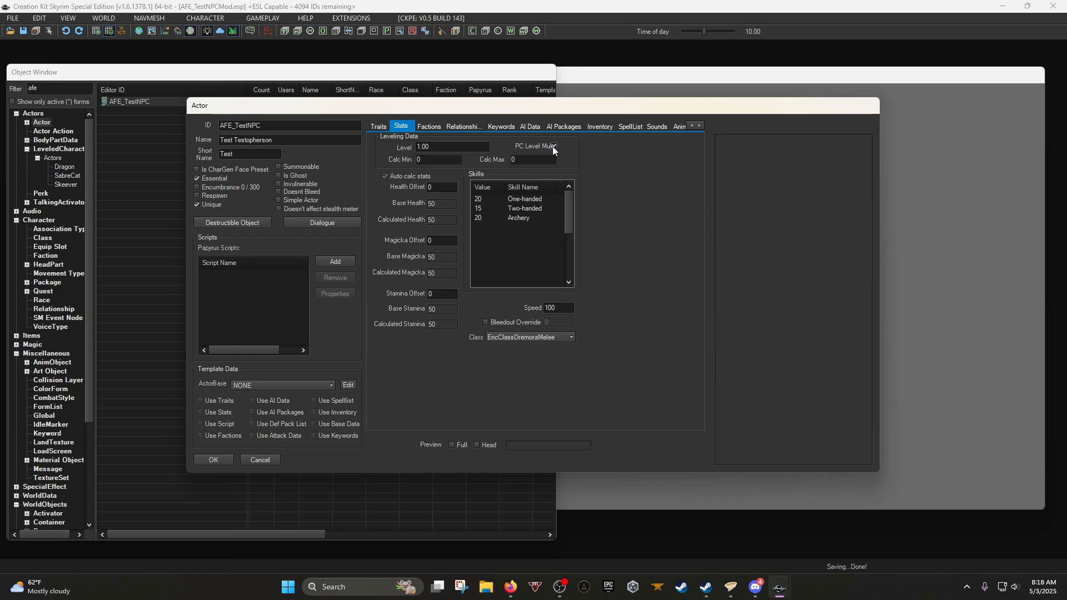
drag(443, 149, 391, 152)
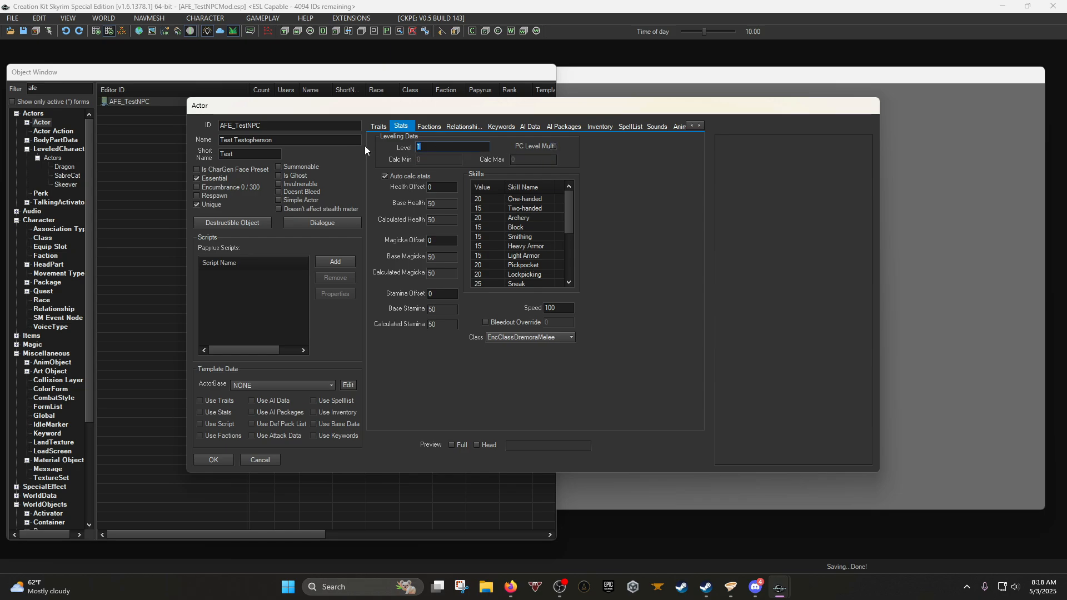
text(15)
click(386, 177)
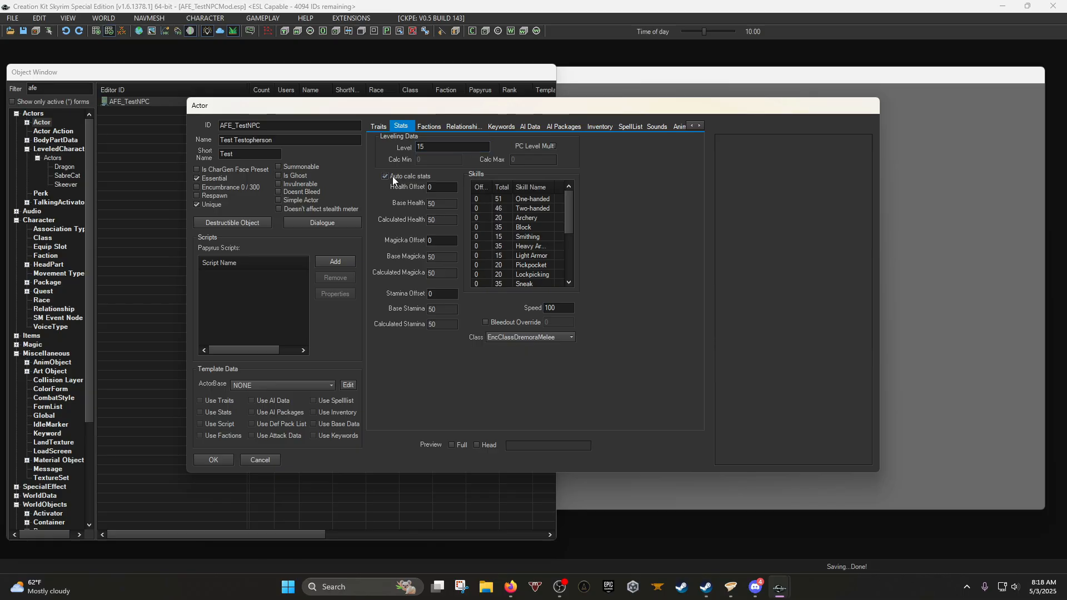
click(393, 178)
click(387, 177)
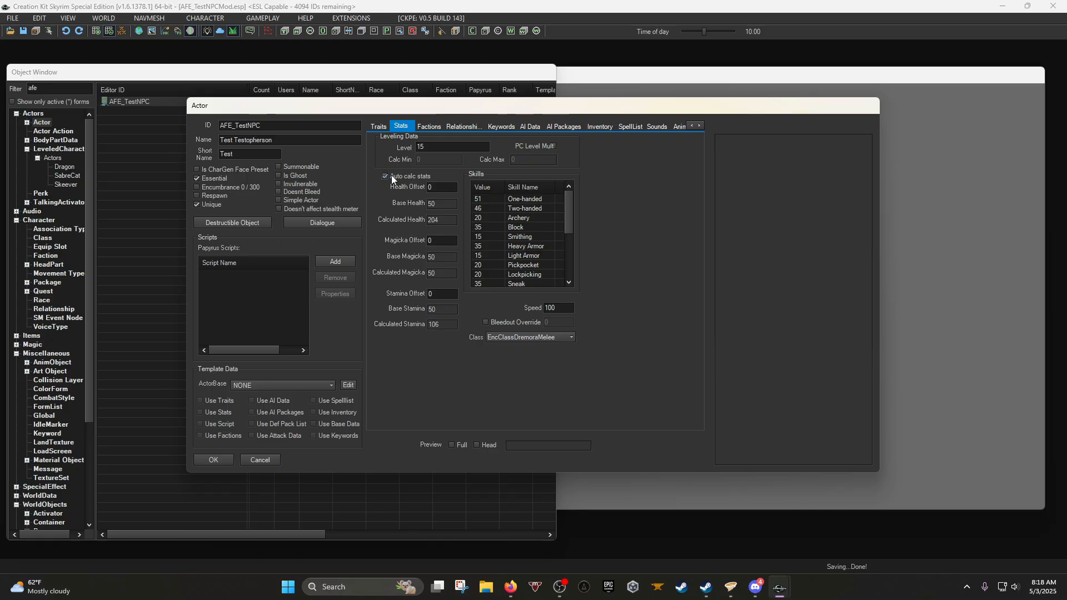
Enable PC Level Mult for the actor, look through the available classes, and confirm the record with its current class.
click(553, 146)
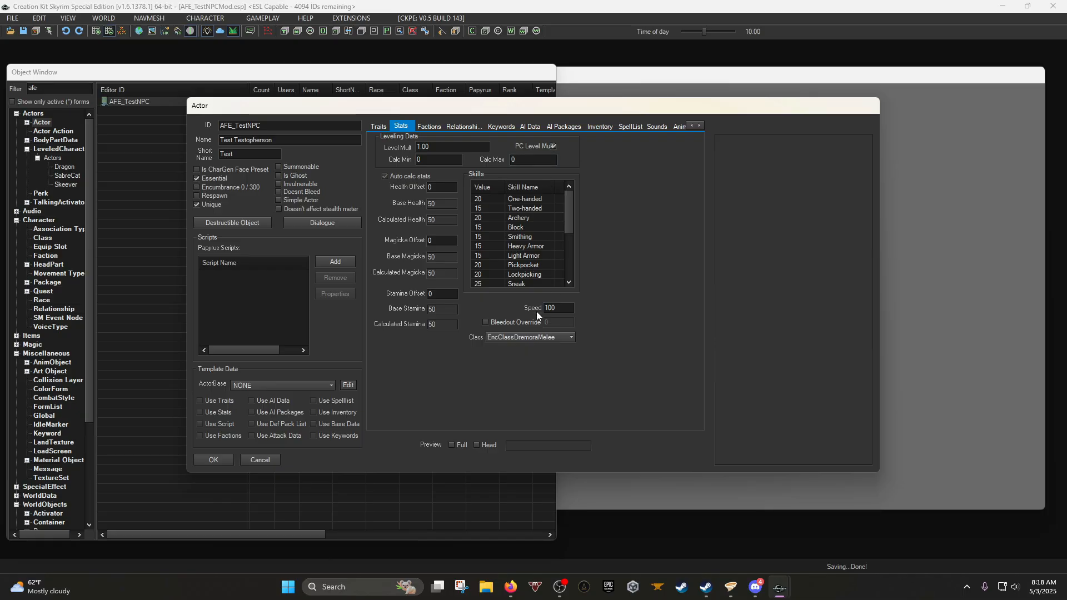
click(504, 338)
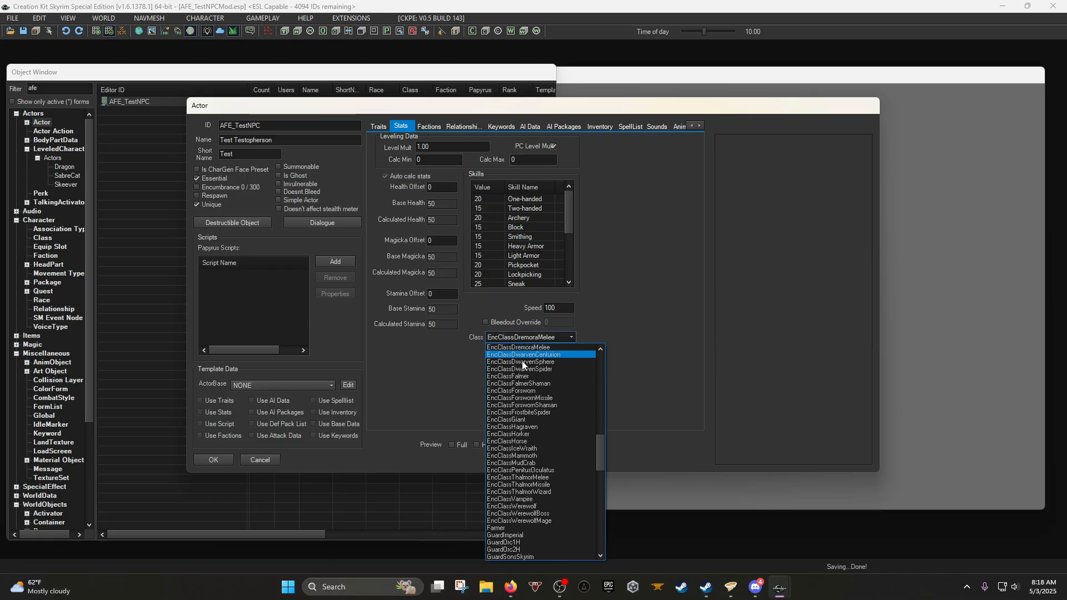
scroll(525, 435, up, 5)
scroll(525, 436, up, 6)
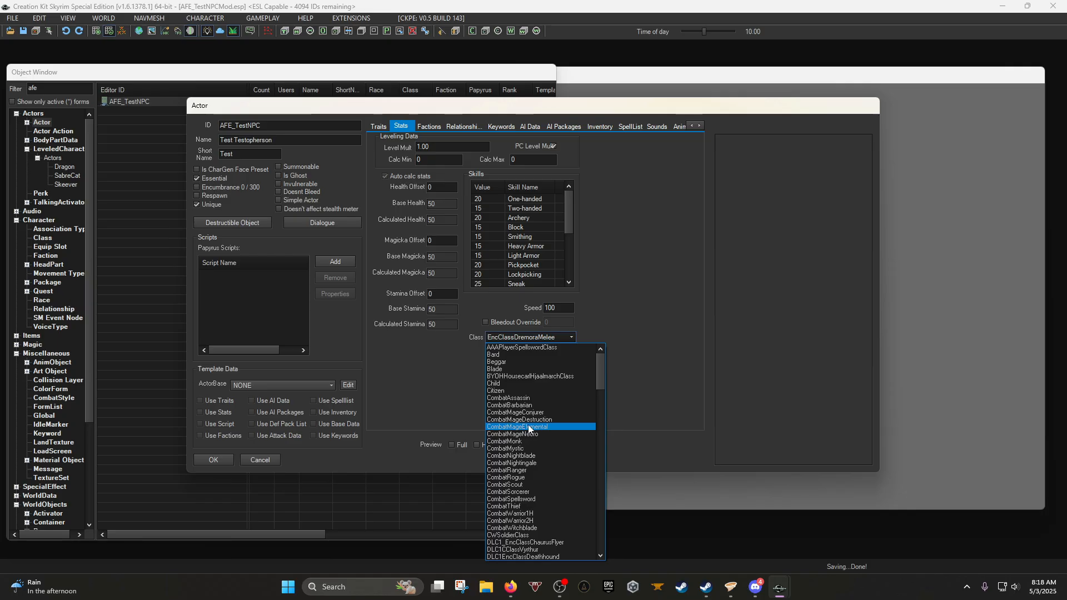
click(405, 397)
click(534, 338)
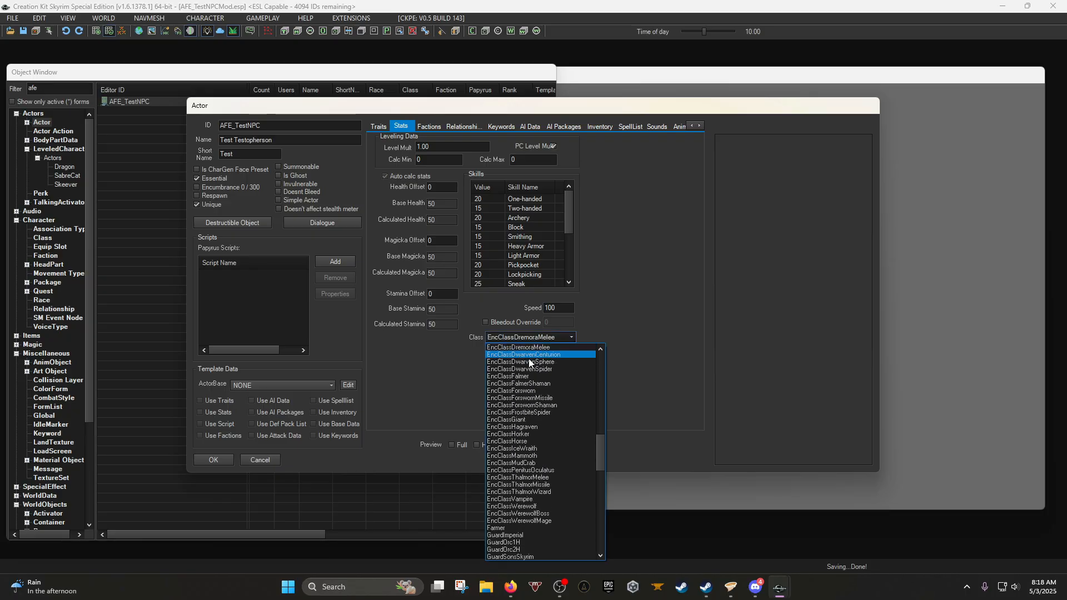
click(220, 460)
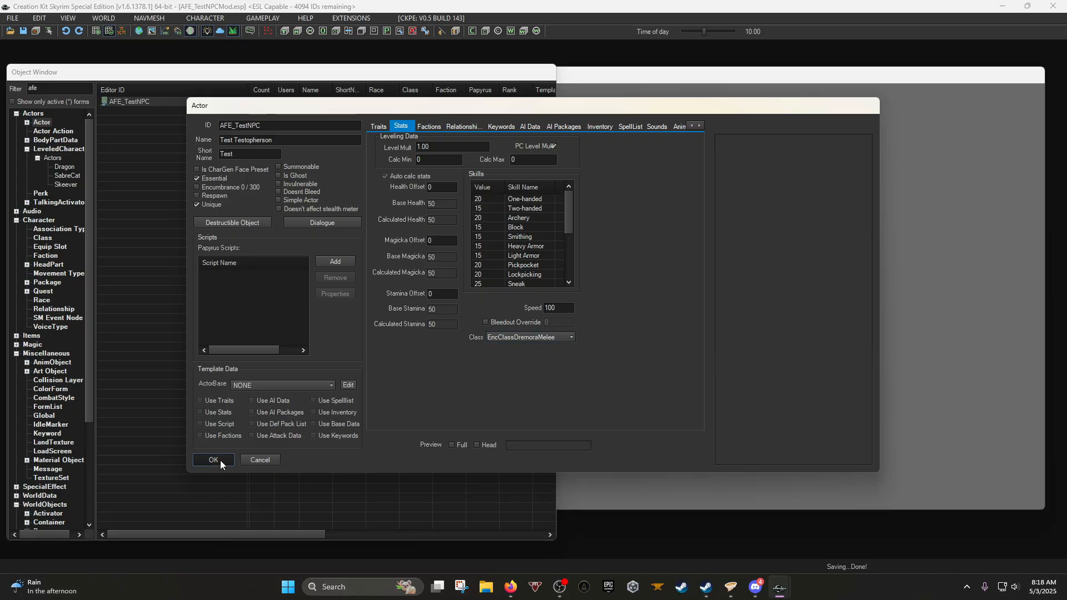
click(213, 460)
Show the full unfiltered Class list and create a new class with the ID AFE_TestClass.
click(44, 239)
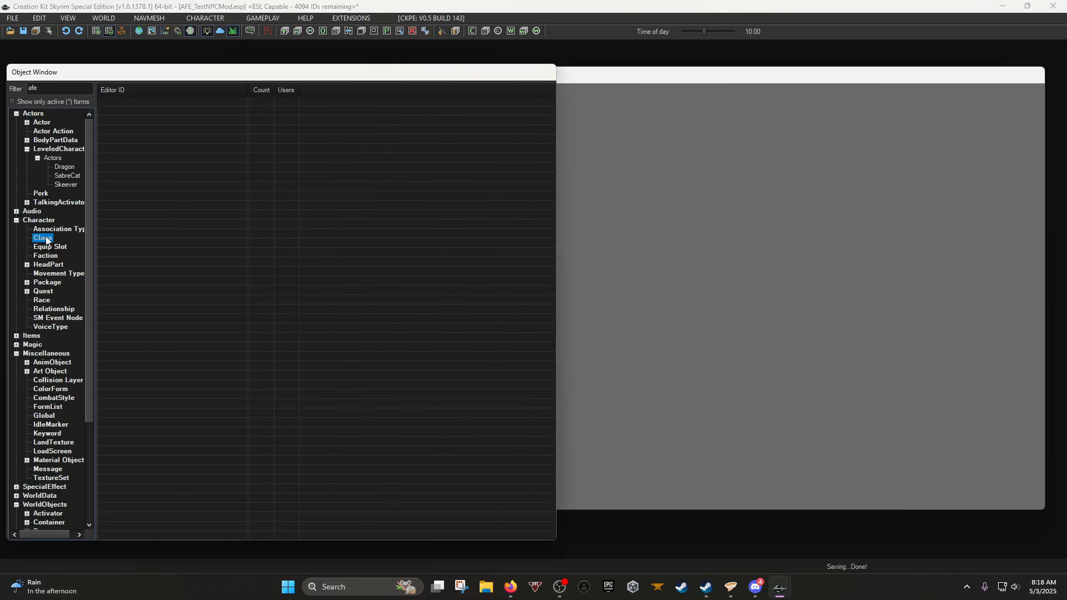
double_click(55, 89)
key(BackSpace)
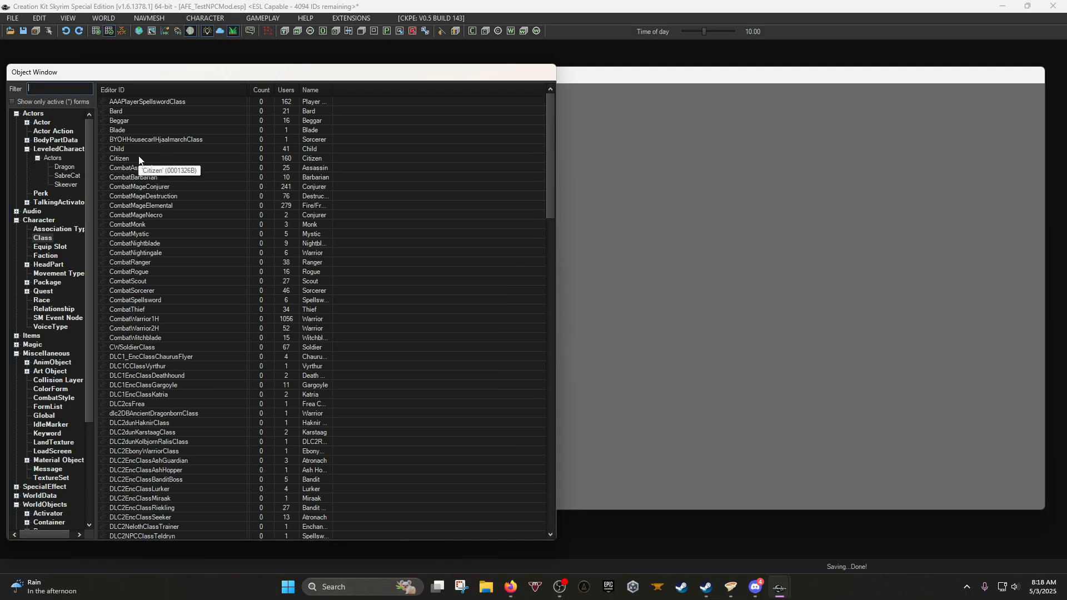
right_click(142, 160)
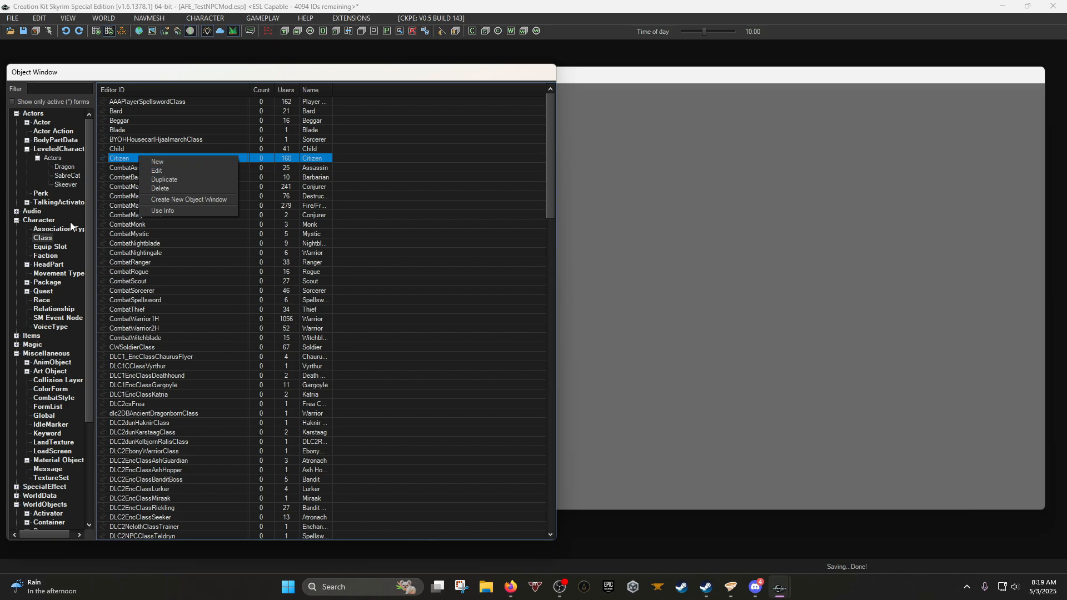
click(45, 238)
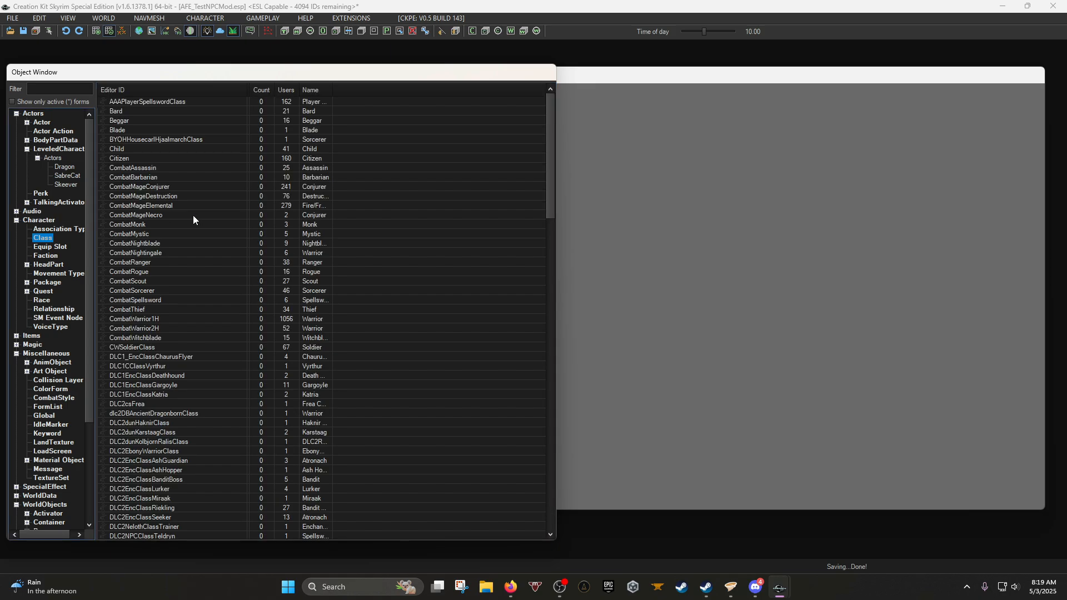
right_click(153, 216)
click(169, 223)
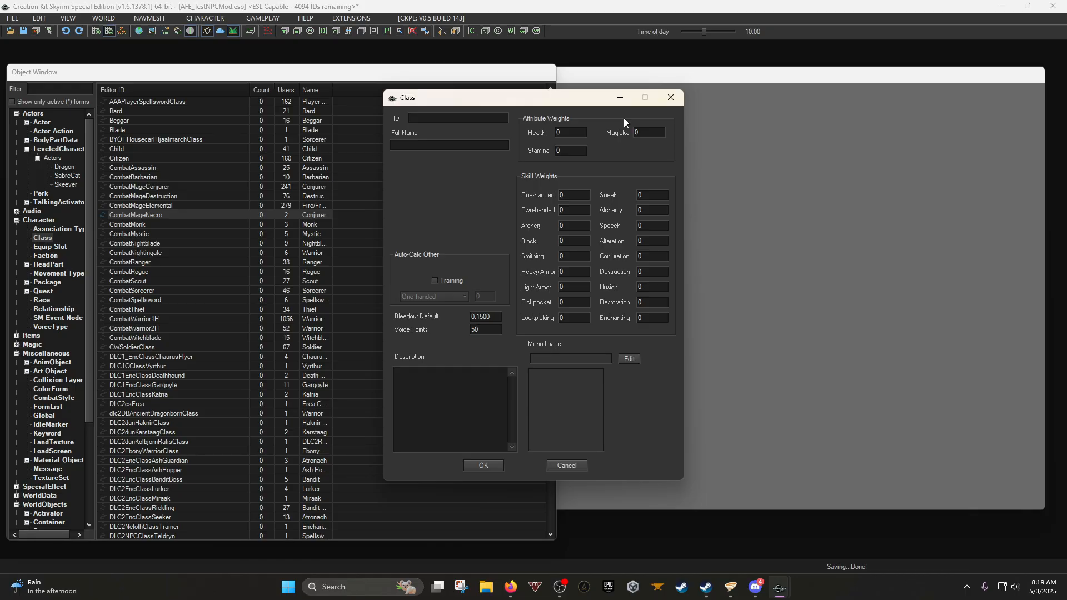
text(AFE_TestClass)
key(Tab)
Set the class's attribute weights to Health 3, Magicka 1 and Stamina 2.
click(573, 133)
drag(653, 133, 547, 154)
text(1)
key(Tab)
Set the class's skill weights to One-handed 3, Two-handed 3, Archery 2 and Block 1.
text(3)
key(Tab)
key(Tab)
key(Tab)
text(1)
Look over the class's Description, Voice Points and armor skill weights, and confirm the new class.
right_click(459, 368)
click(456, 372)
drag(483, 333, 390, 337)
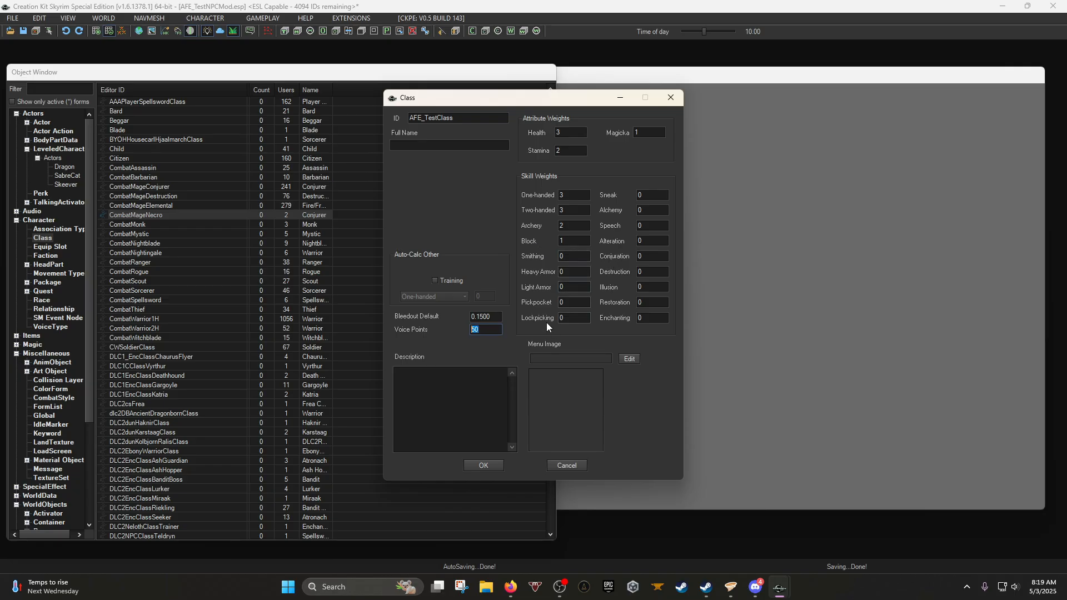
click(572, 272)
key(Tab)
click(483, 466)
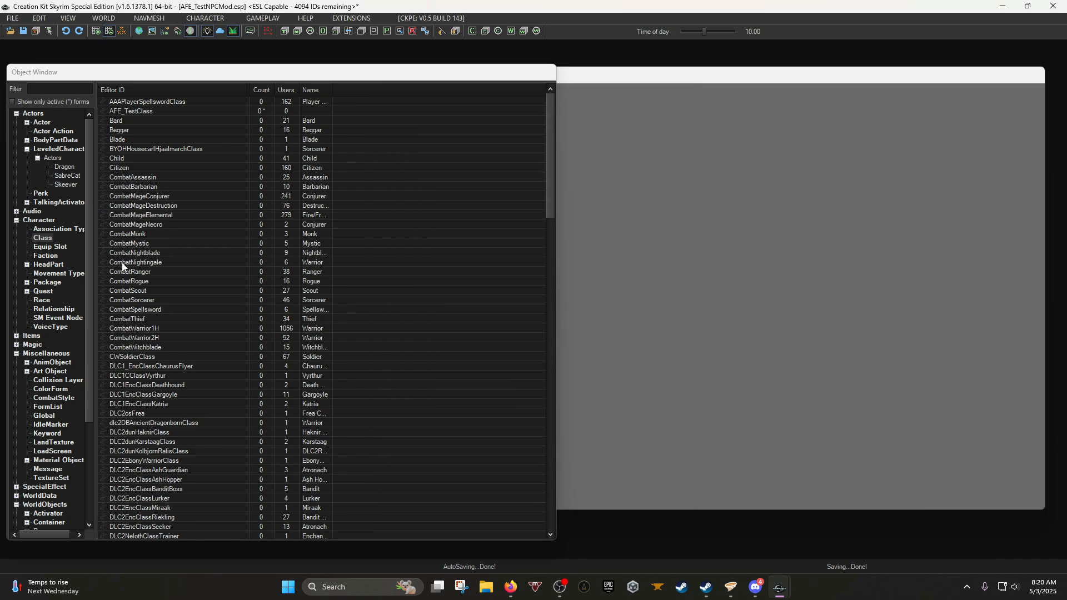
Filter the Actor list by "afe" and open the AFE_TestNPC record for editing.
click(48, 122)
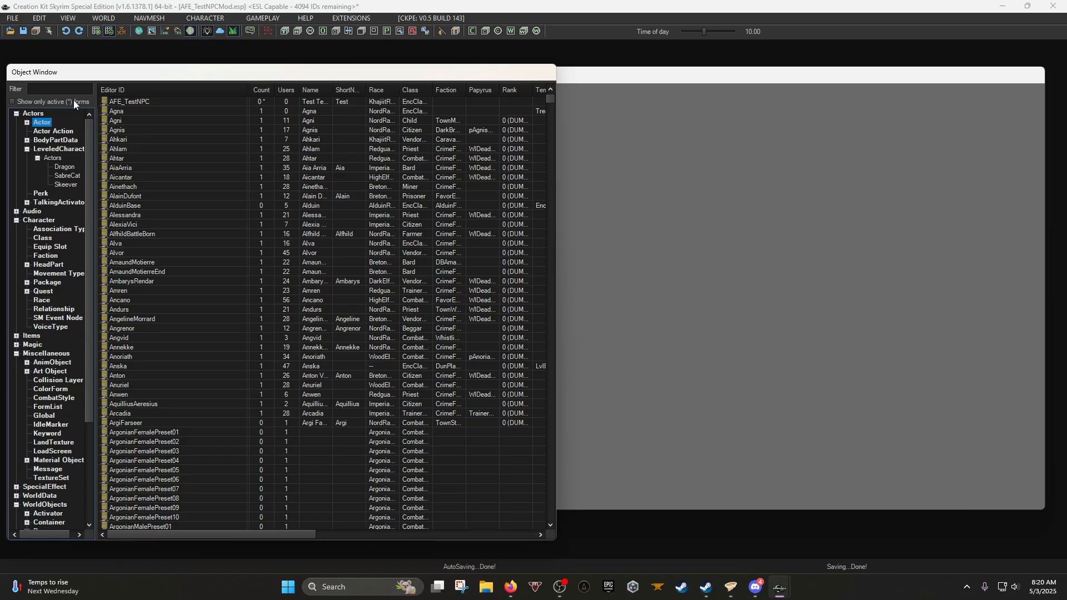
click(18, 102)
click(18, 102)
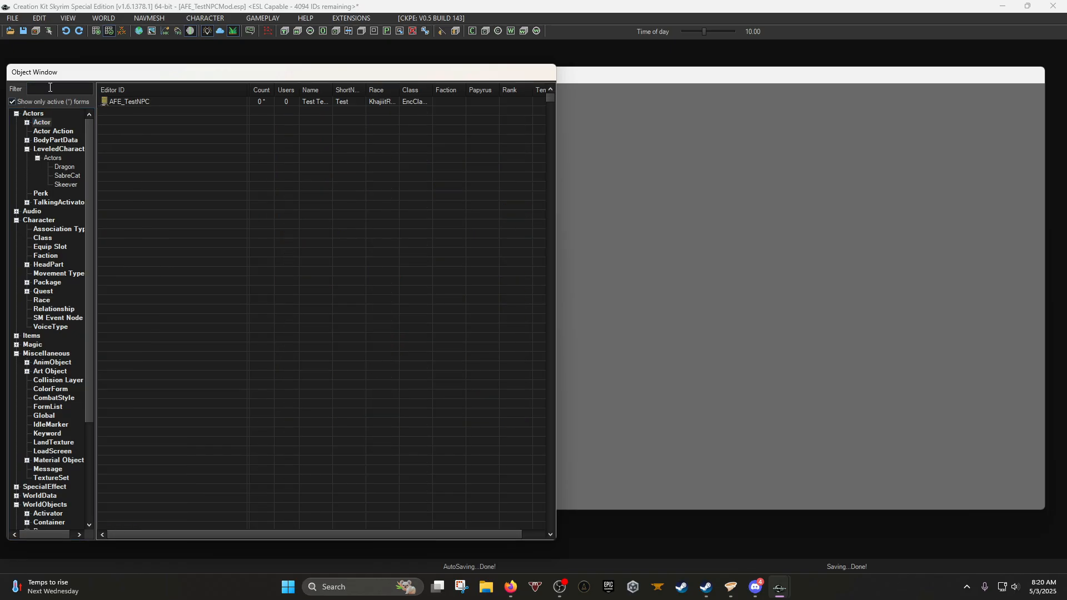
click(64, 87)
text(afe)
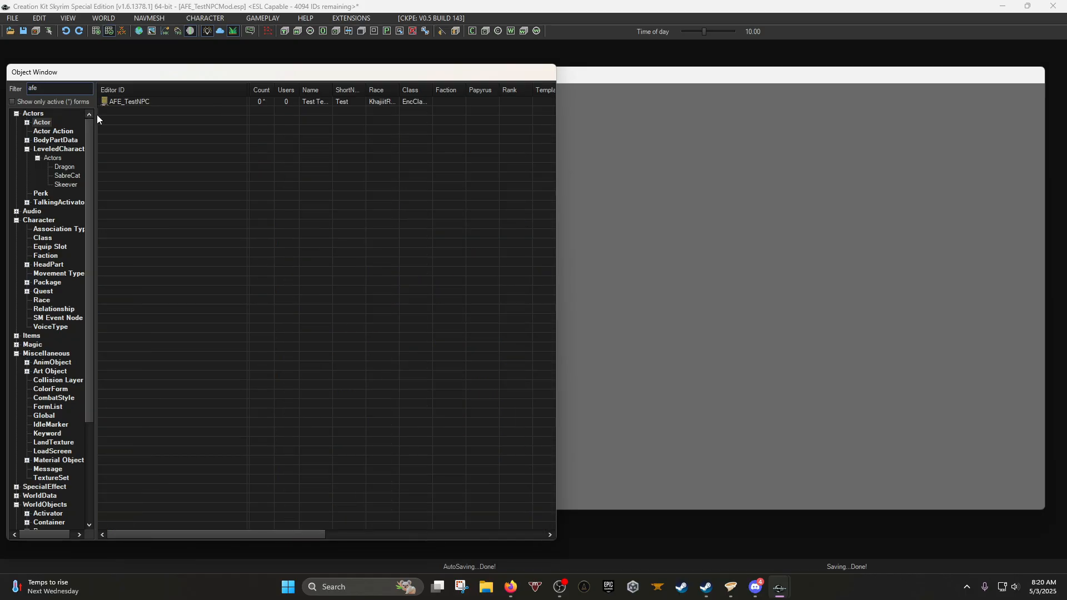
right_click(151, 105)
click(143, 103)
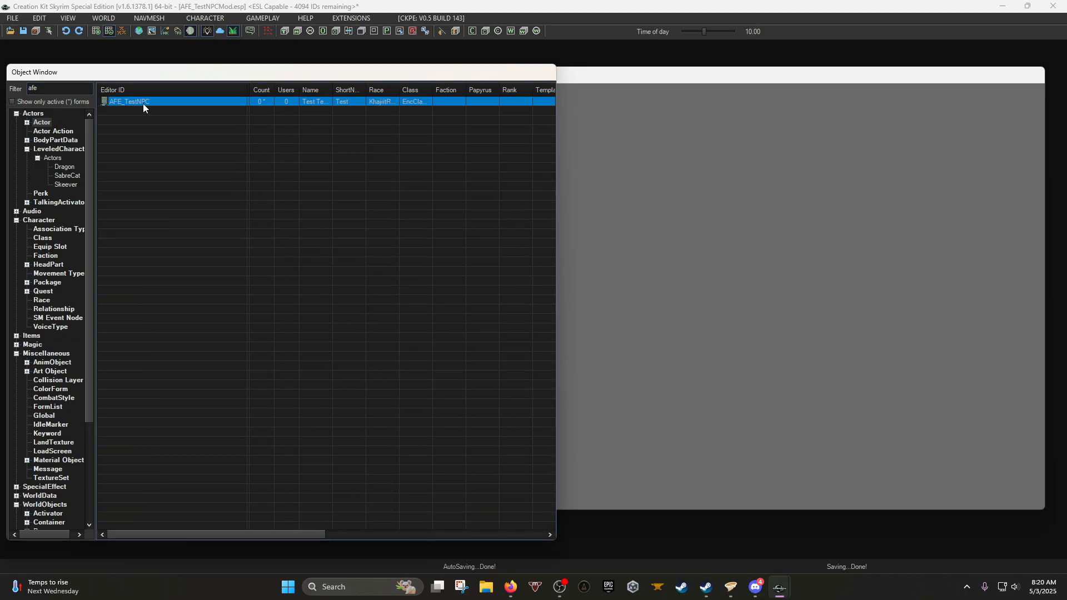
double_click(143, 103)
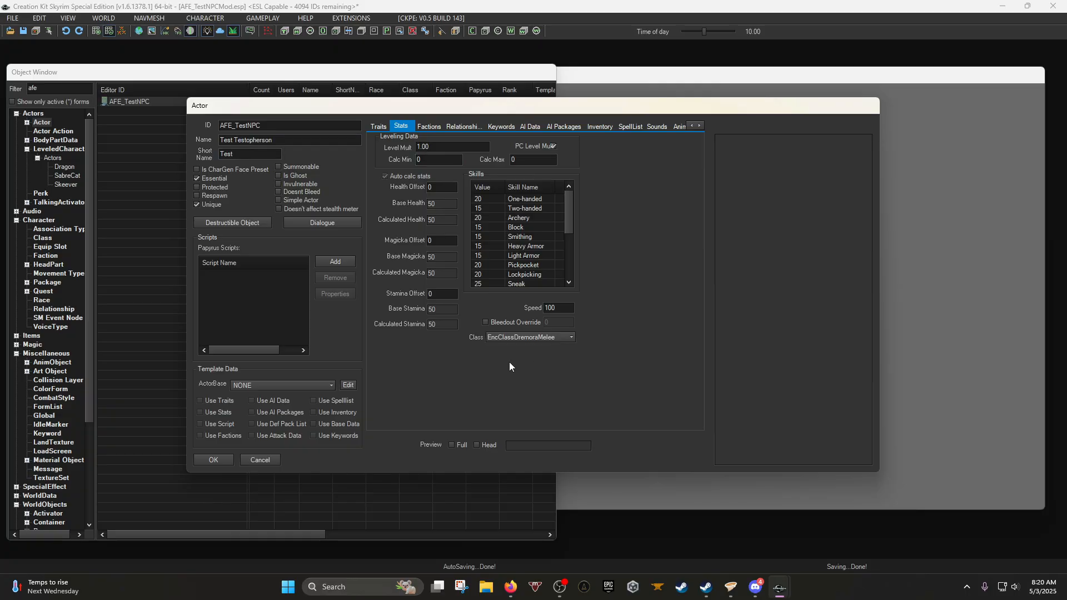
Assign AFE_TestClass as the actor's class and look through the actor's skill list.
click(542, 336)
scroll(555, 379, up, 8)
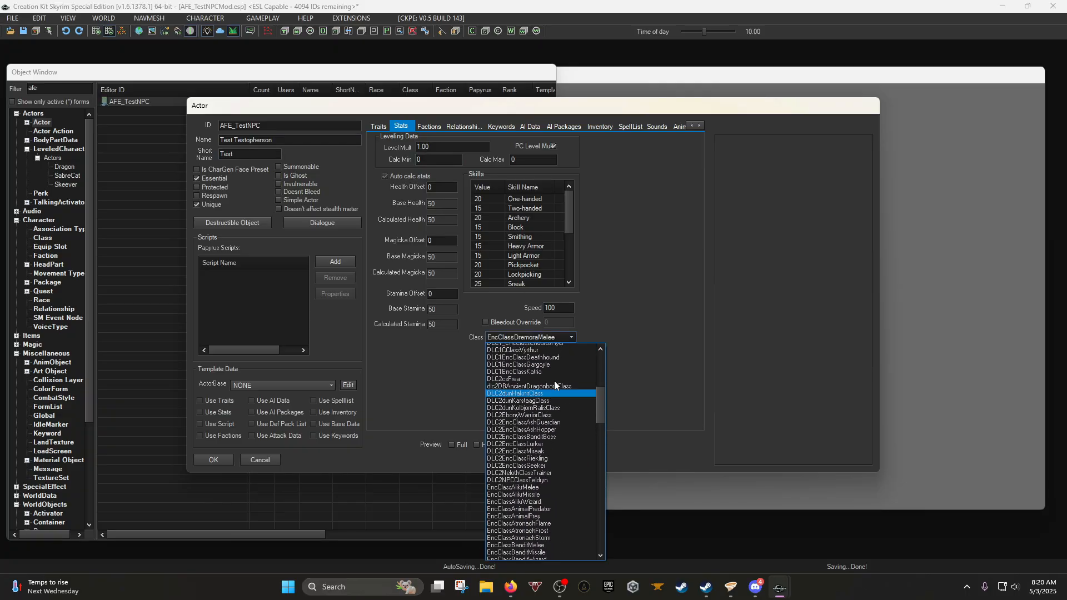
scroll(554, 379, up, 4)
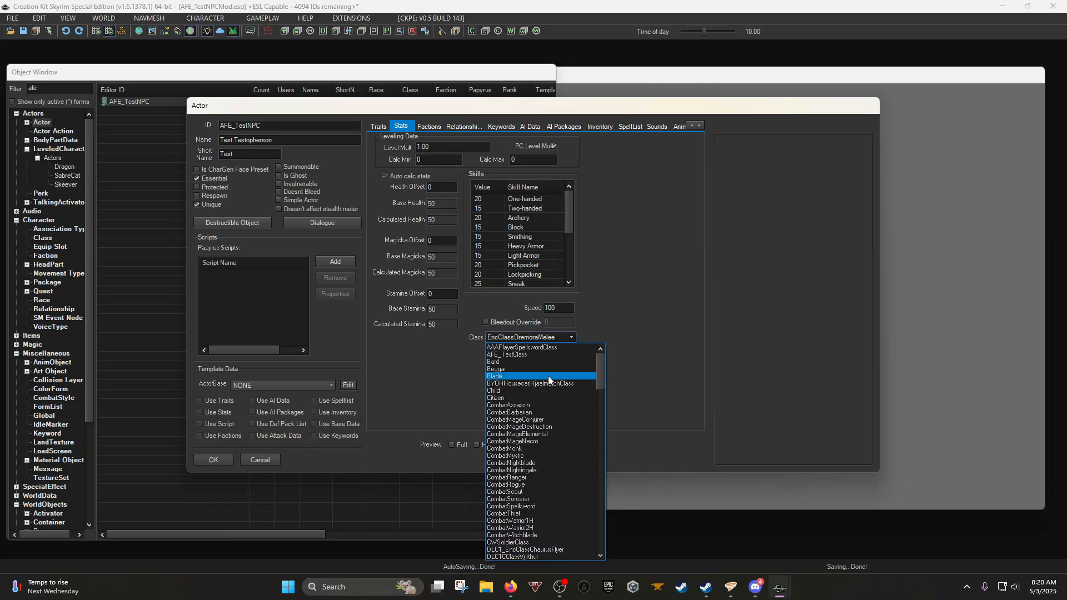
click(516, 356)
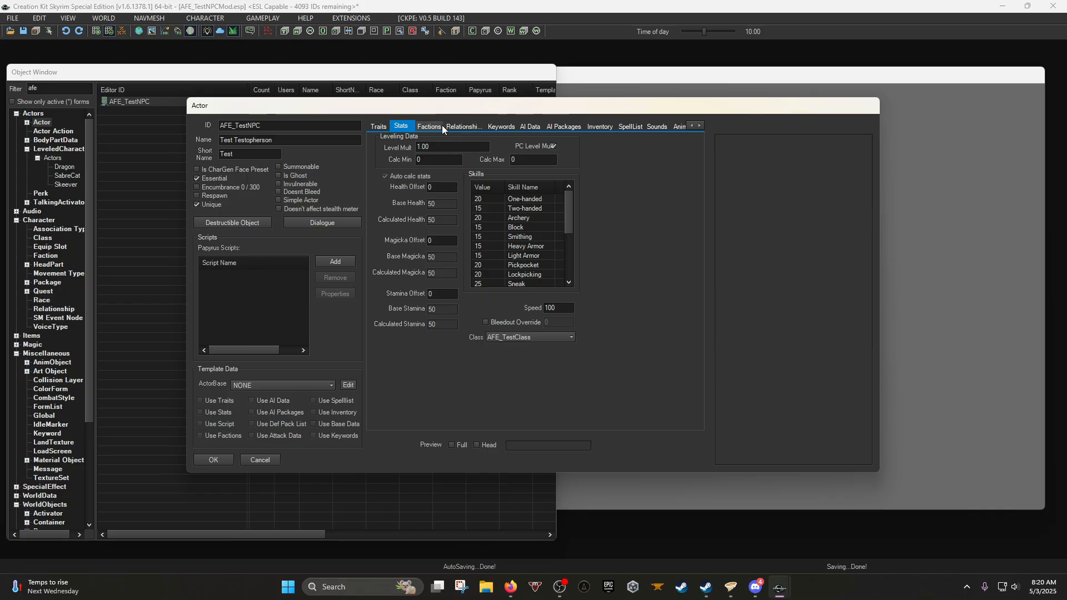
click(505, 264)
scroll(507, 211, down, 3)
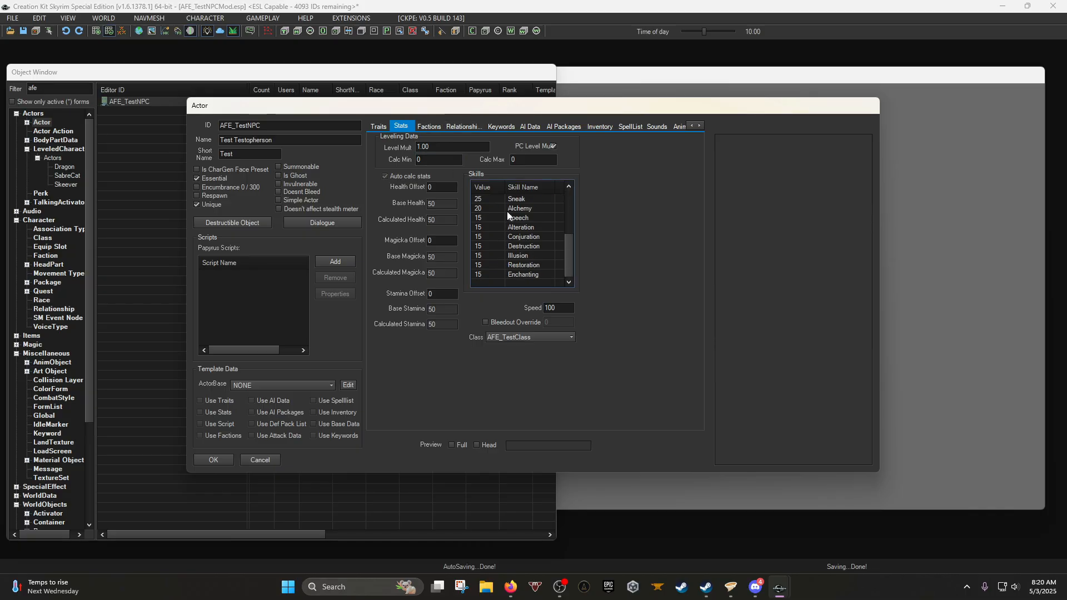
scroll(507, 220, up, 3)
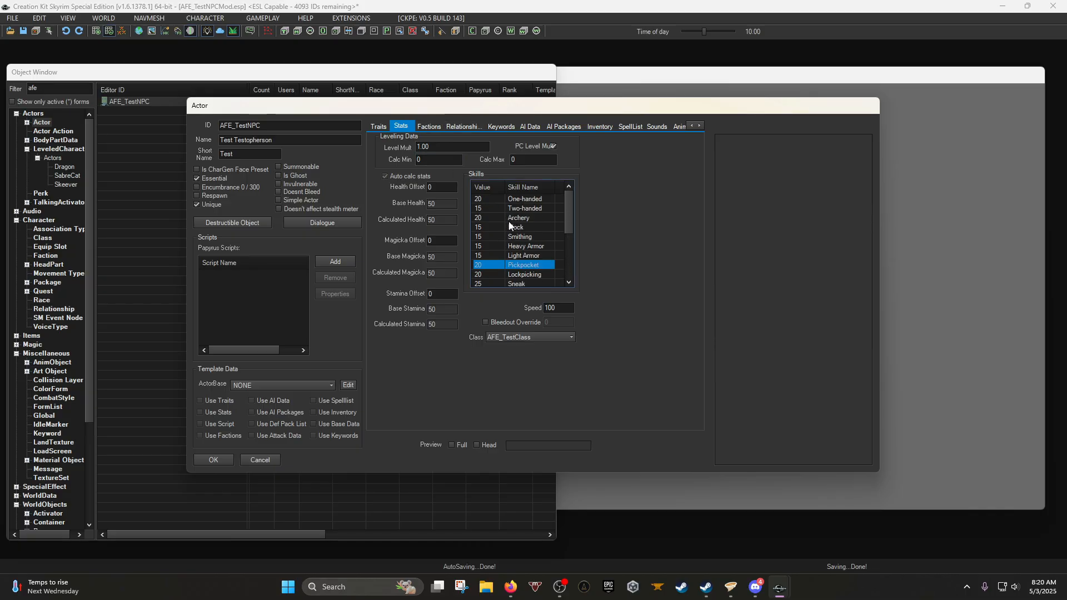
Start adding a faction to the actor and search the available factions for "dismiss".
click(430, 126)
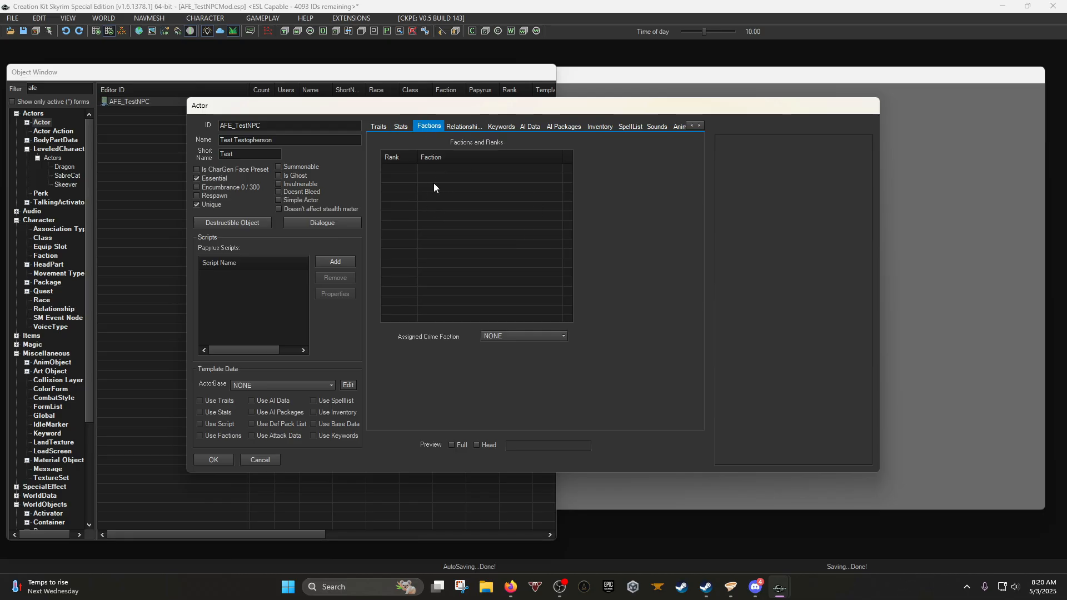
right_click(435, 196)
click(463, 204)
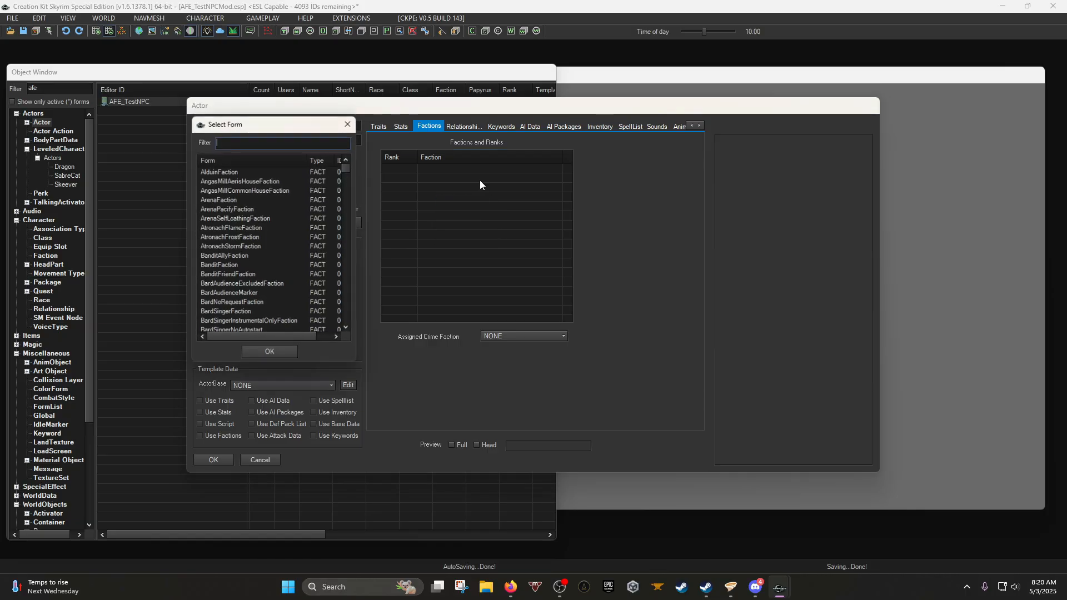
text(dims)
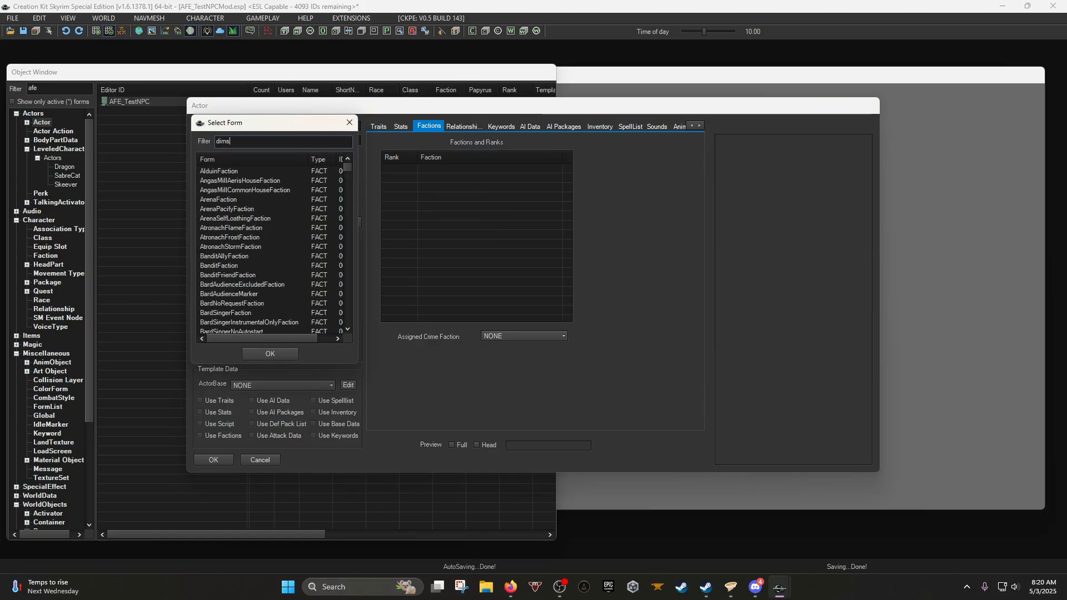
key(BackSpace)
key(BackSpace)
text(smiss)
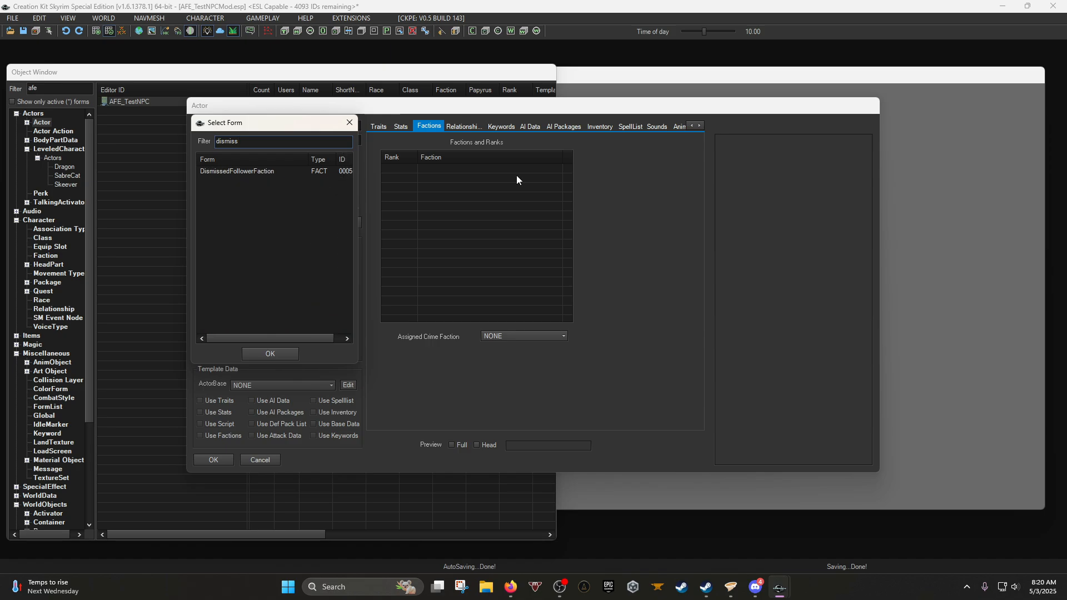
Search the available factions for CurrentFollowerFaction.
key(BackSpace)
key(BackSpace)
key(BackSpace)
key(BackSpace)
key(BackSpace)
key(BackSpace)
text(c)
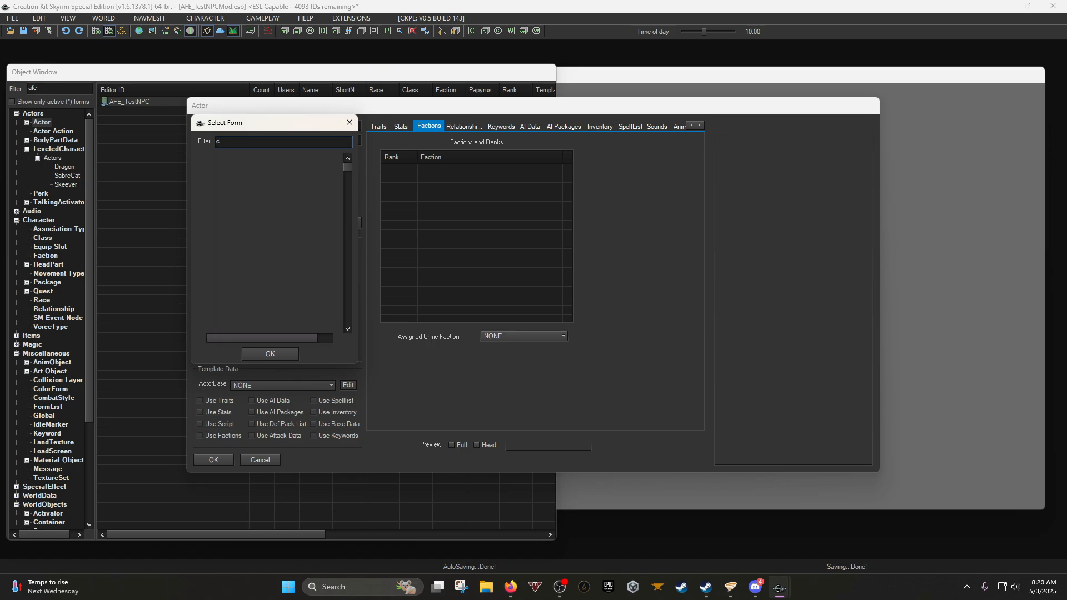
text(urrentfollowe)
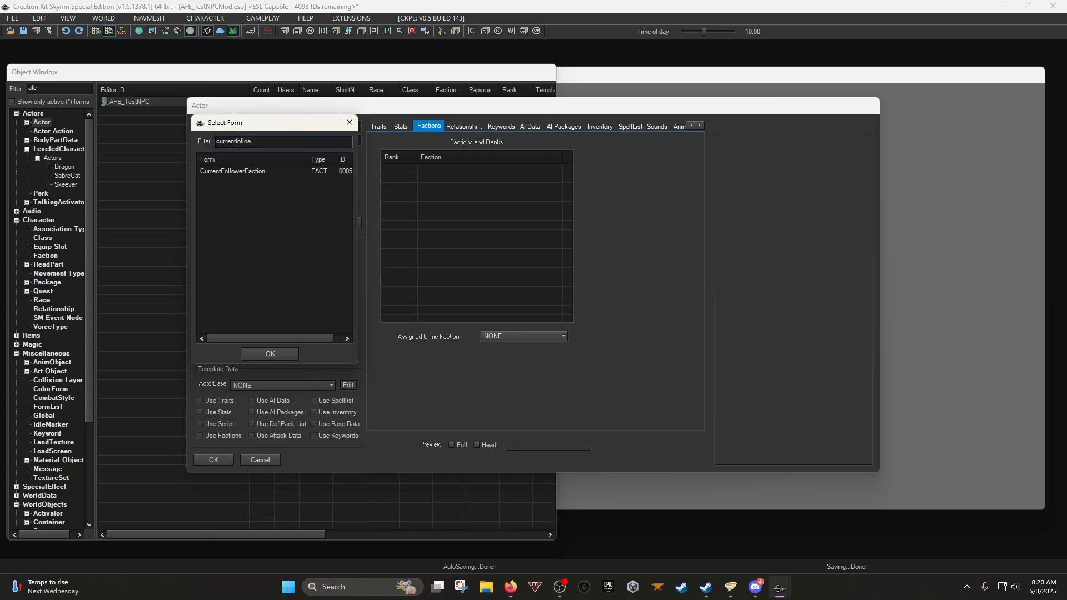
Search the available factions for PotentialFollowerFaction, and close the faction selection without adding any.
key(BackSpace)
key(BackSpace)
key(BackSpace)
key(BackSpace)
key(BackSpace)
key(BackSpace)
key(BackSpace)
key(BackSpace)
key(BackSpace)
key(BackSpace)
key(BackSpace)
key(BackSpace)
key(BackSpace)
text(potentialfoll)
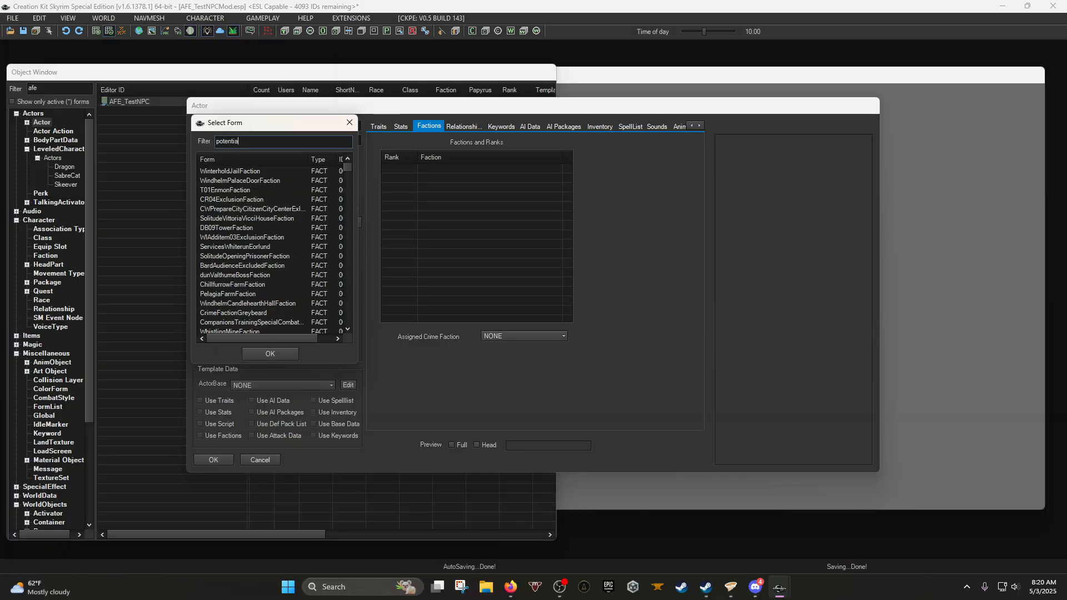
key(BackSpace)
key(BackSpace)
key(BackSpace)
key(BackSpace)
key(BackSpace)
key(BackSpace)
key(BackSpace)
key(BackSpace)
key(BackSpace)
key(BackSpace)
key(BackSpace)
key(BackSpace)
key(BackSpace)
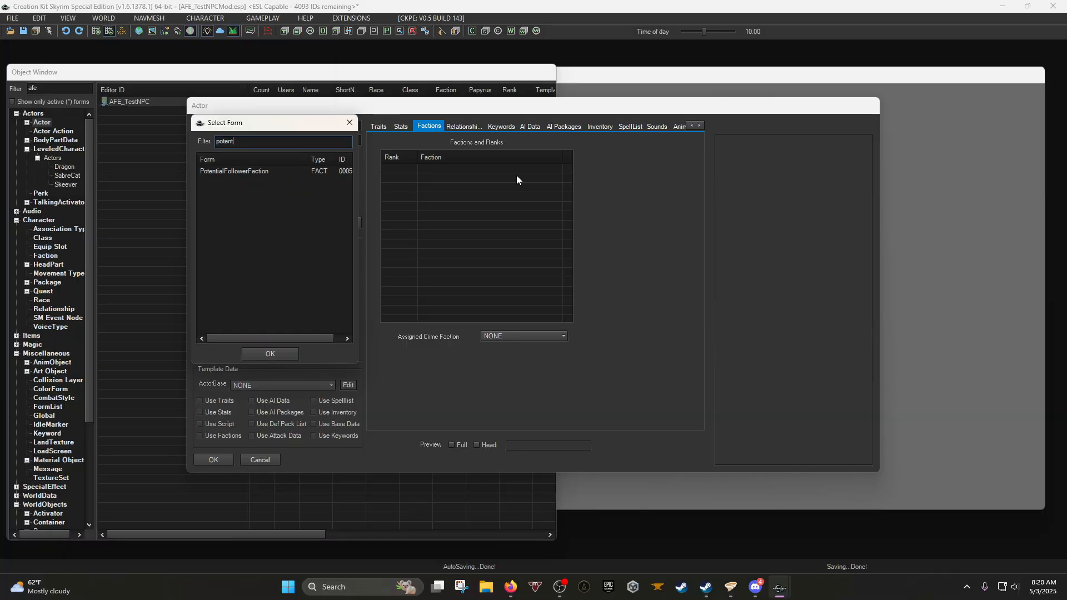
key(Escape)
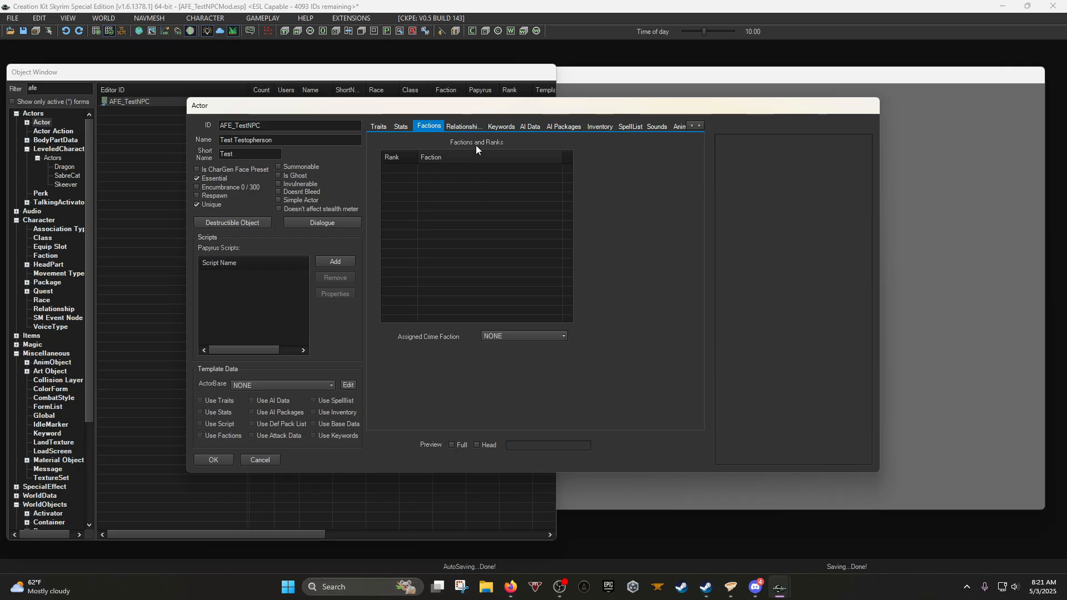
Check the actor's relationships and browse the keywords that can be added, without adding any.
click(450, 126)
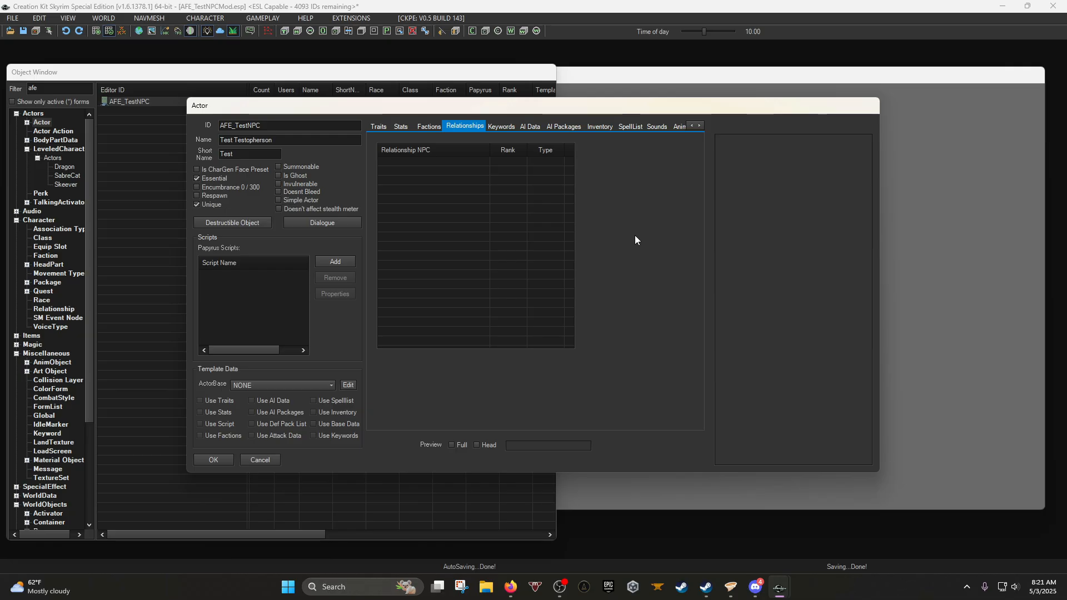
click(501, 126)
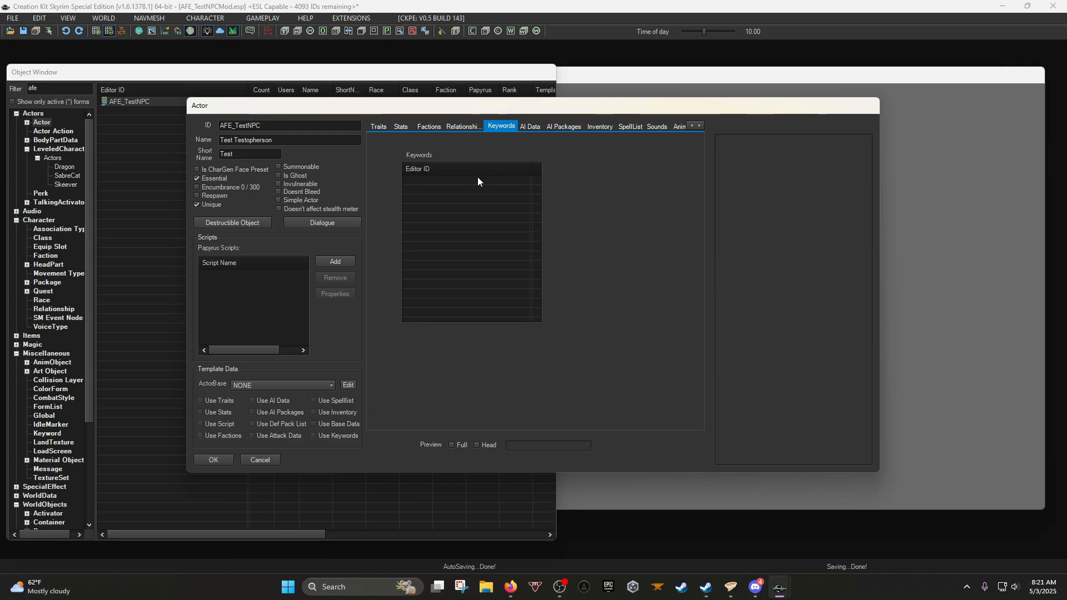
right_click(442, 189)
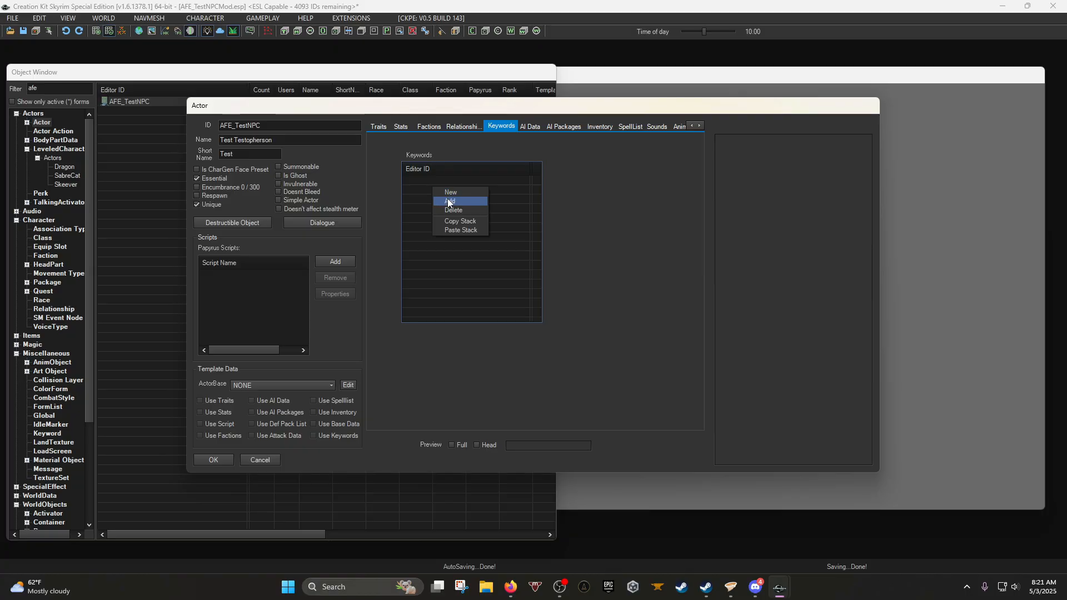
click(447, 199)
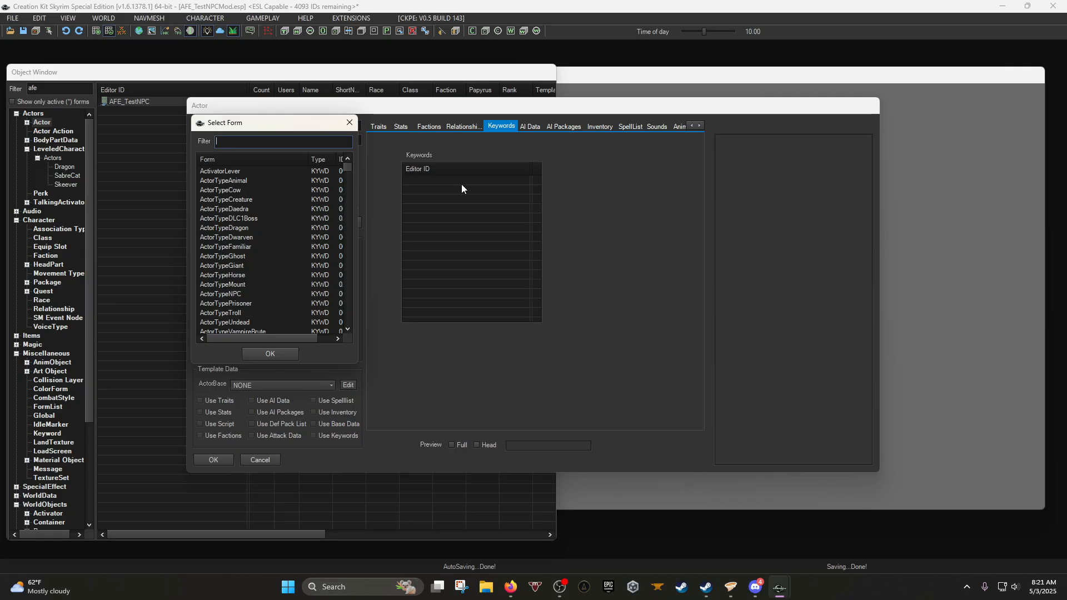
scroll(249, 228, down, 1)
scroll(286, 210, down, 5)
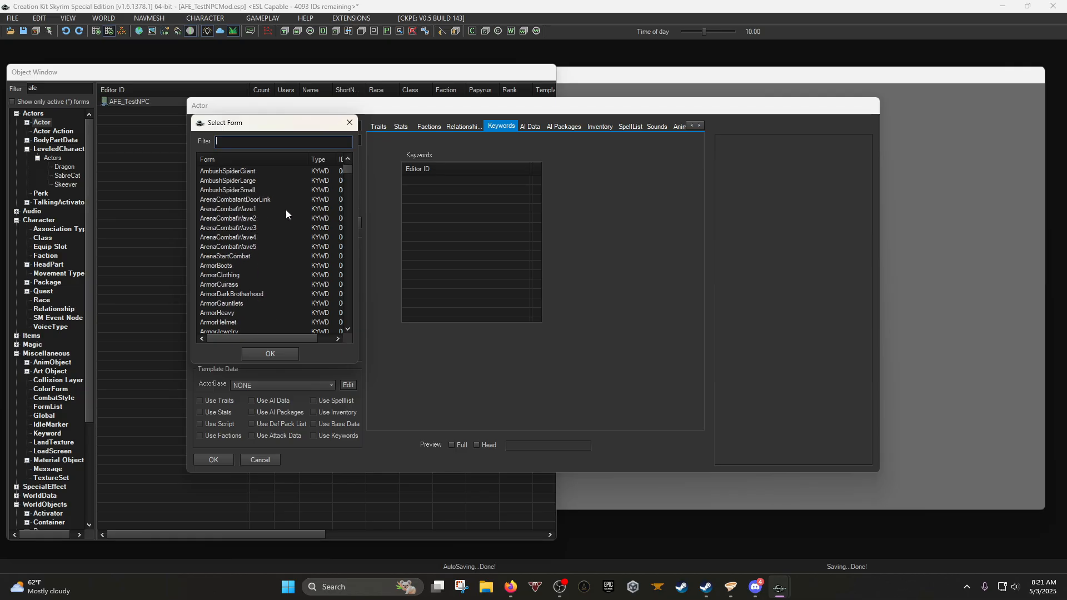
scroll(329, 206, up, 6)
scroll(294, 195, down, 15)
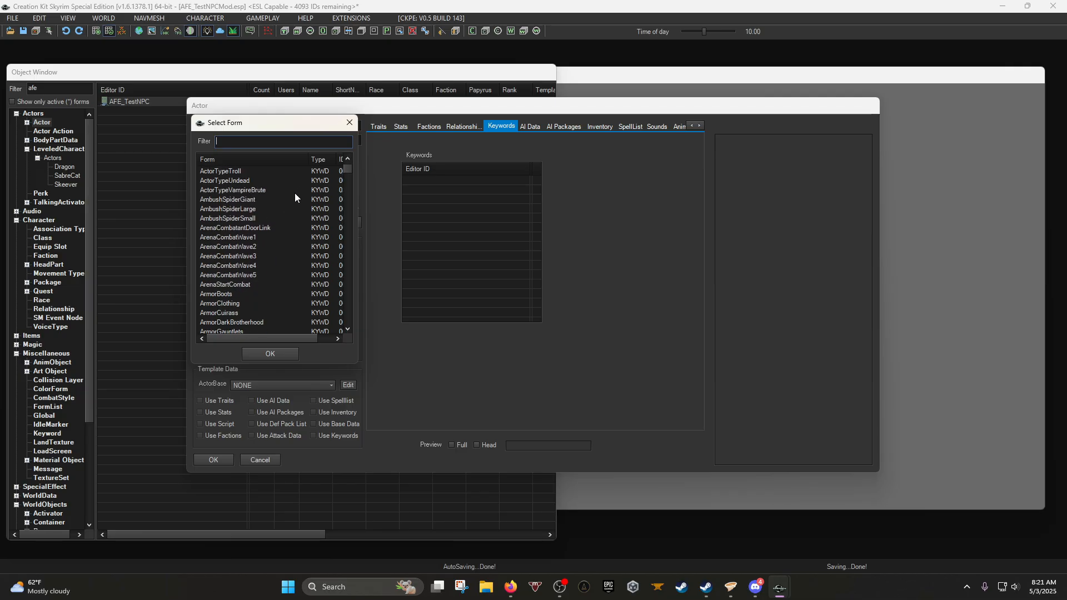
scroll(291, 199, down, 20)
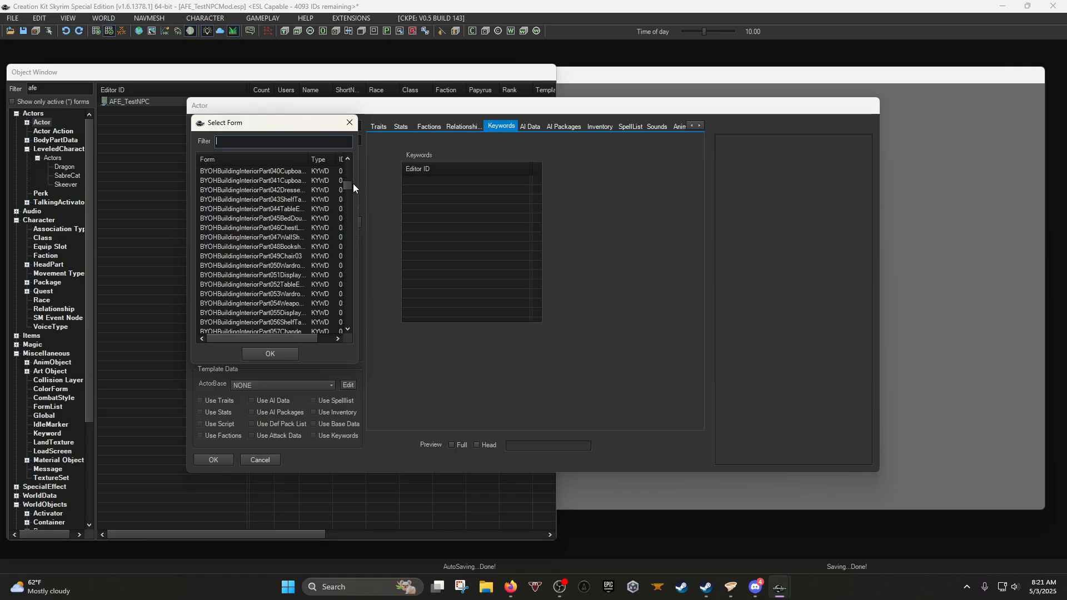
drag(345, 182, 346, 294)
click(350, 122)
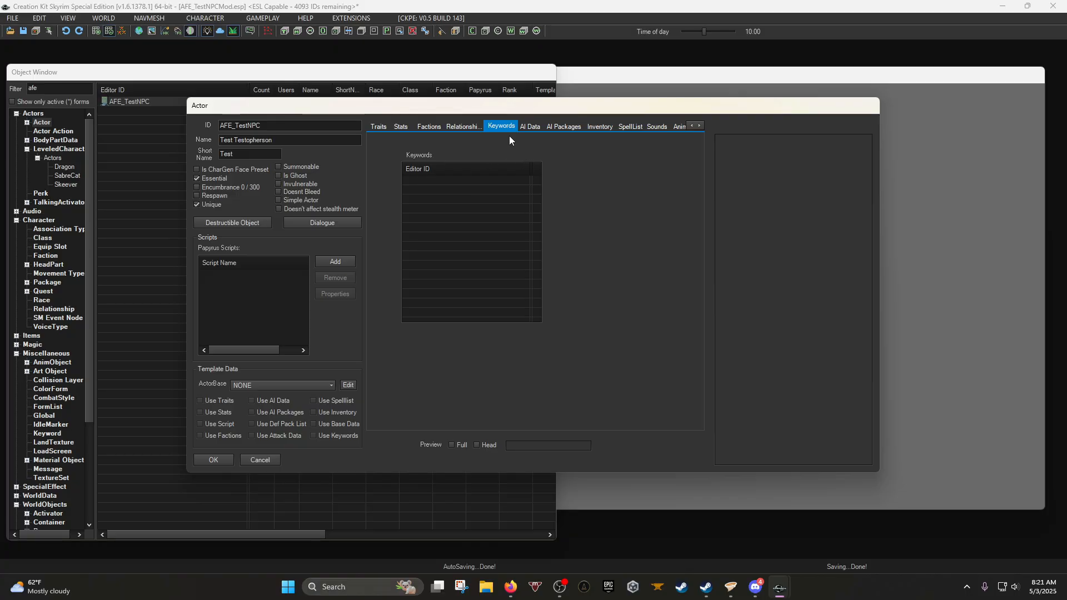
Set the actor's AI aggression to Aggressive, trying Frenzied in between.
click(528, 127)
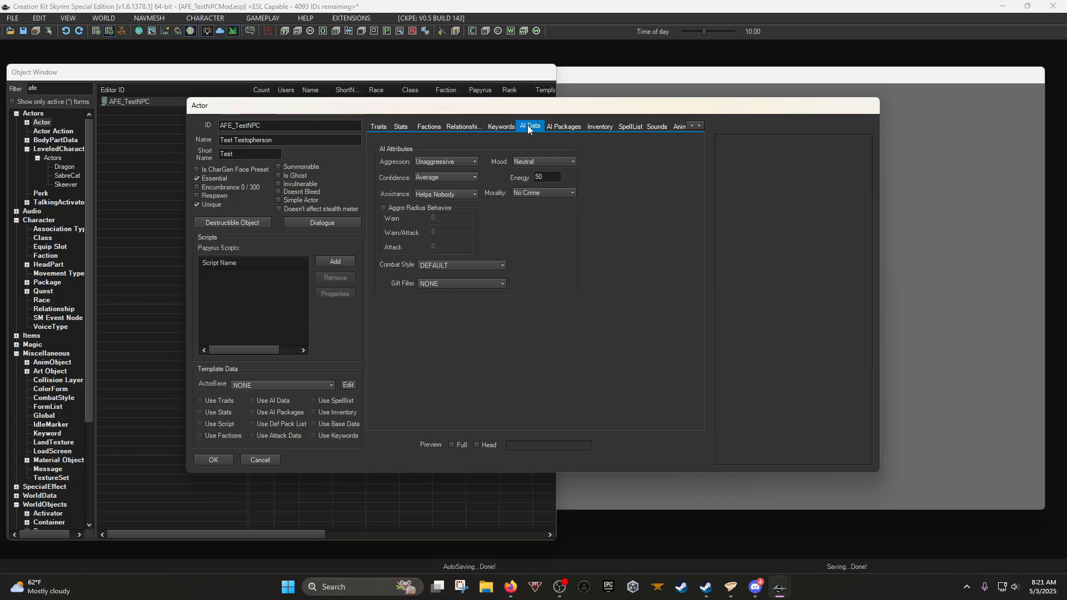
click(430, 161)
click(431, 162)
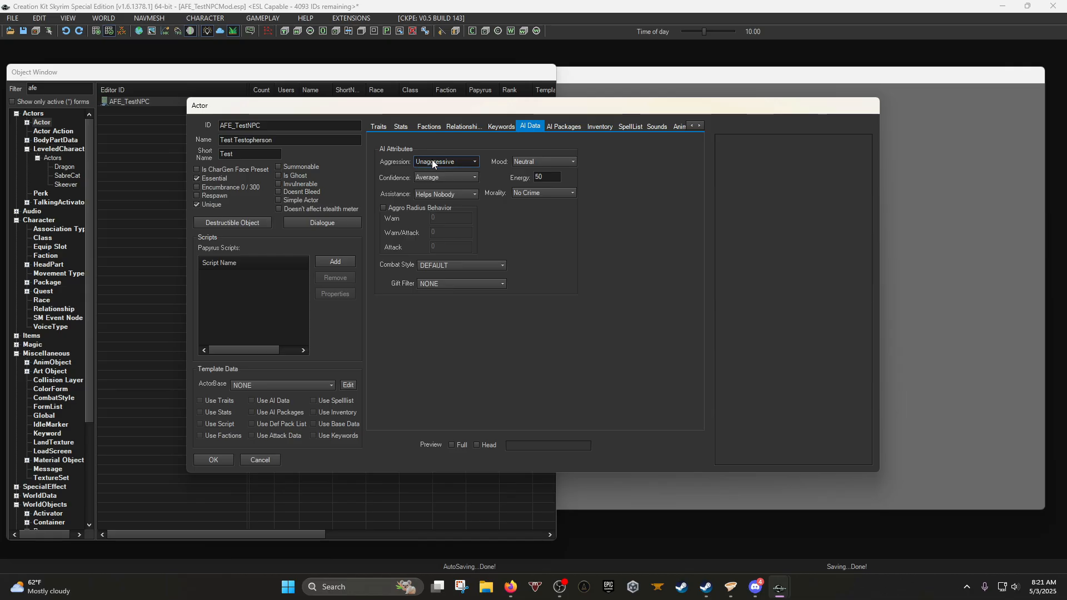
click(432, 163)
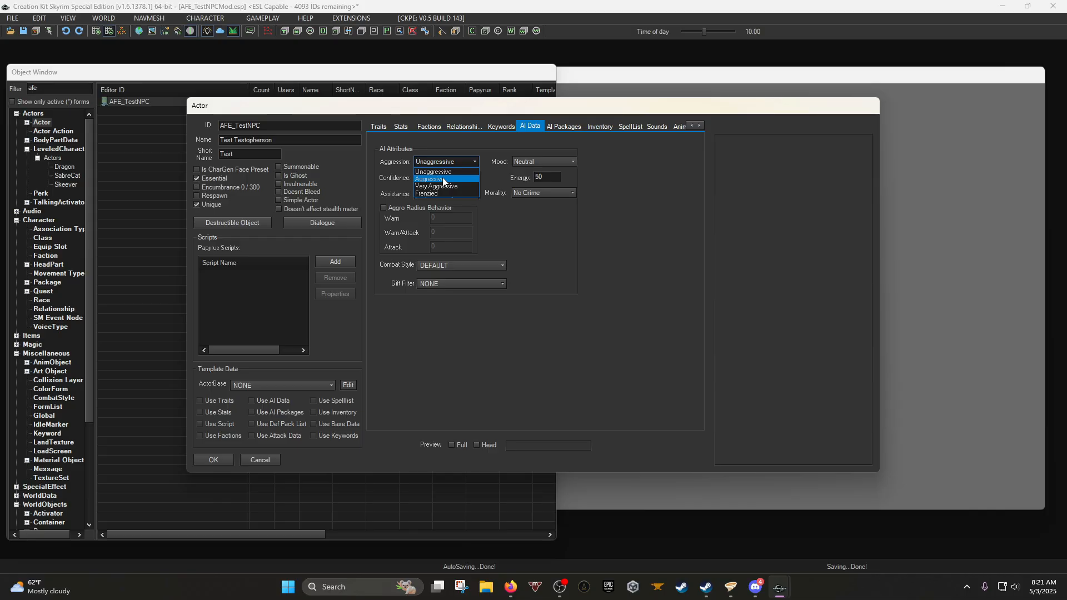
click(443, 179)
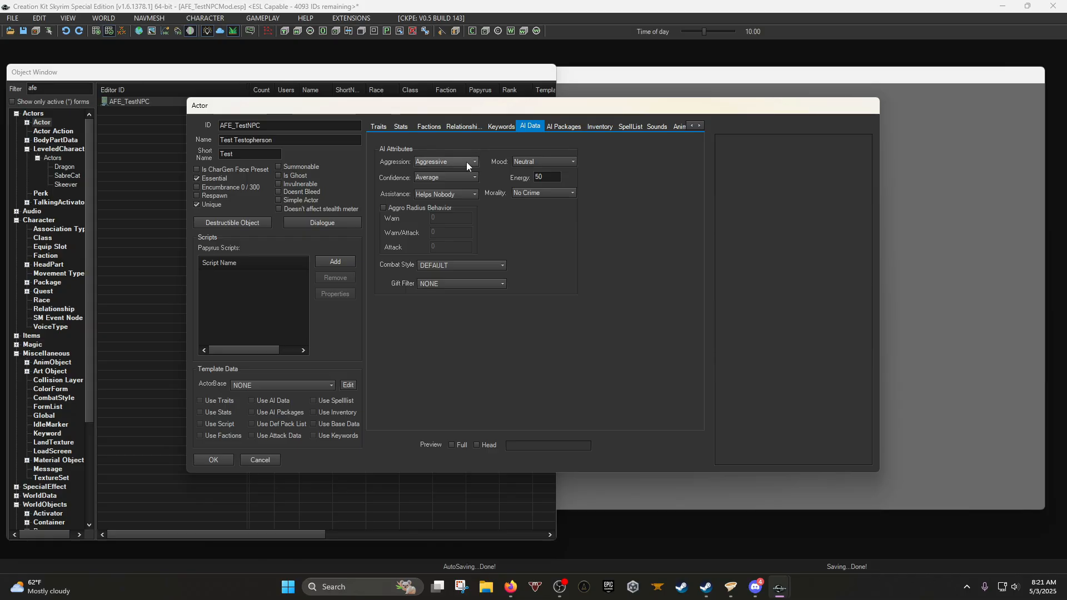
click(467, 164)
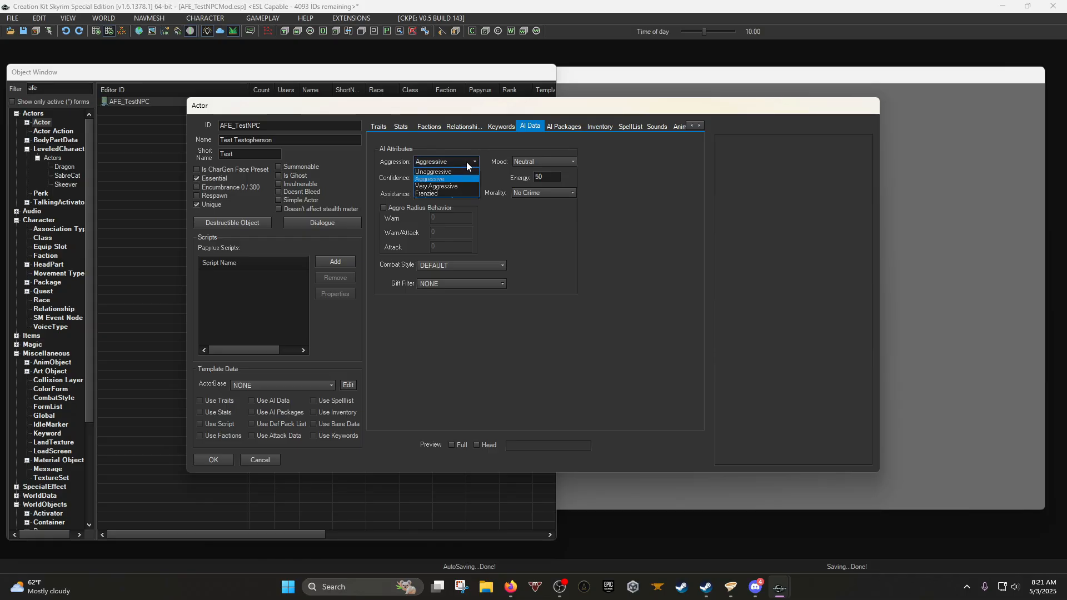
click(464, 192)
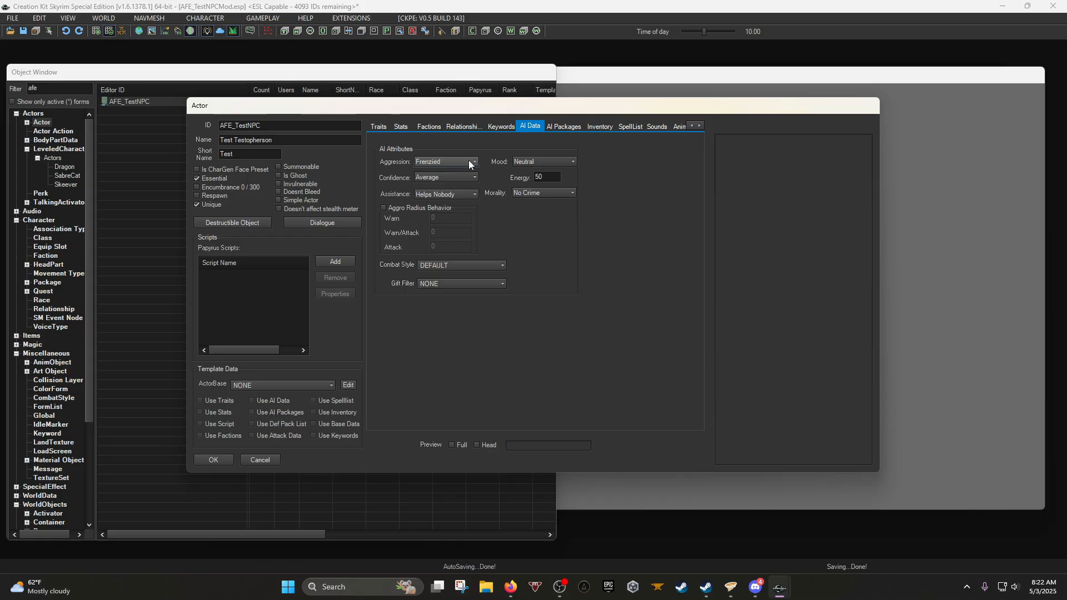
click(468, 161)
click(458, 179)
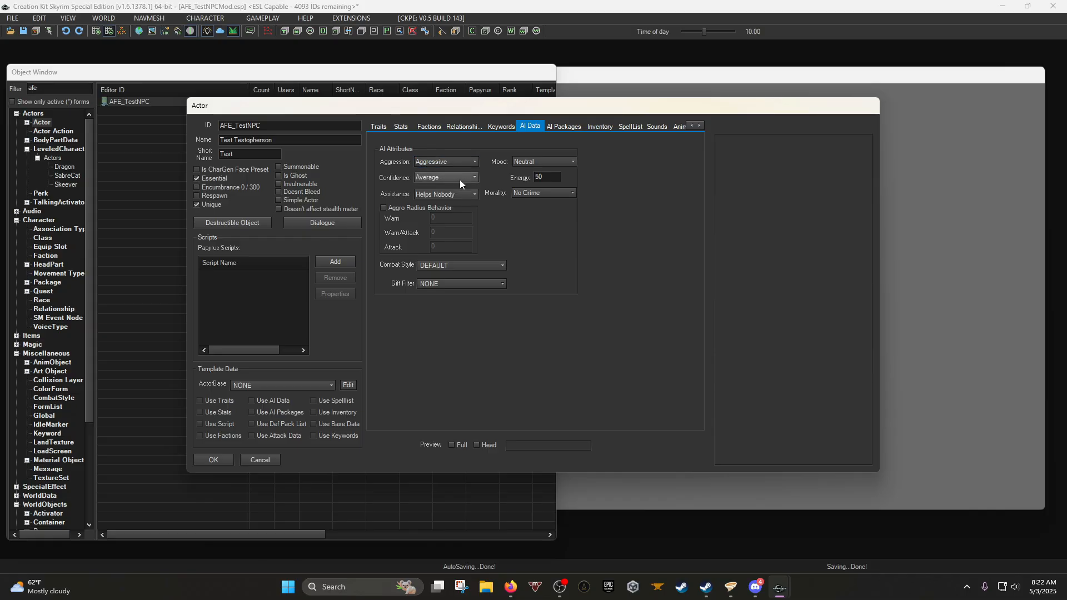
Look through the actor's mood options, keeping Neutral, and inspect the energy value without changing it.
click(552, 162)
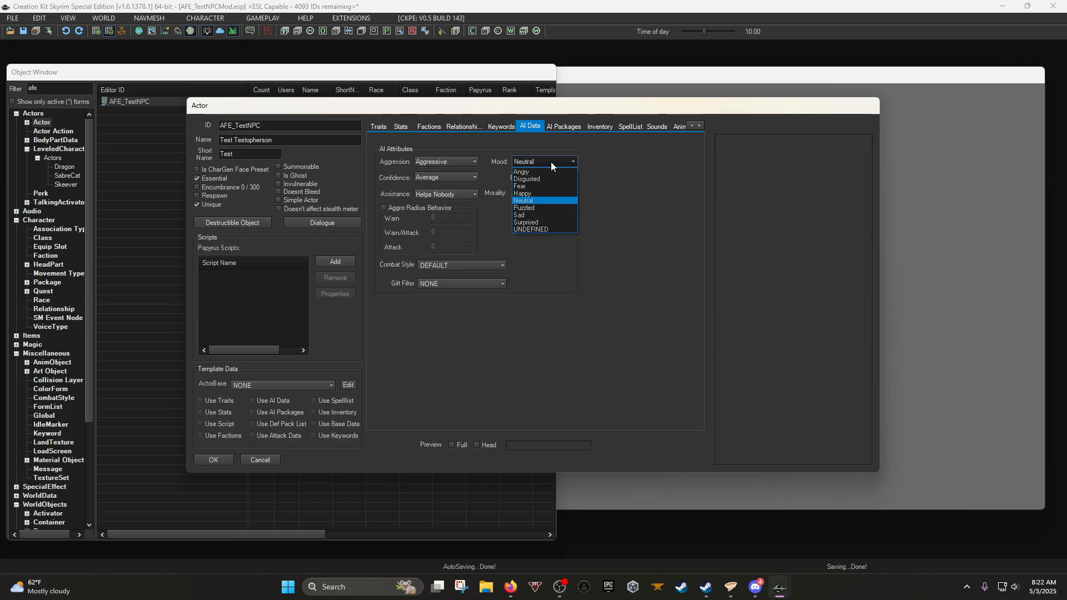
click(533, 199)
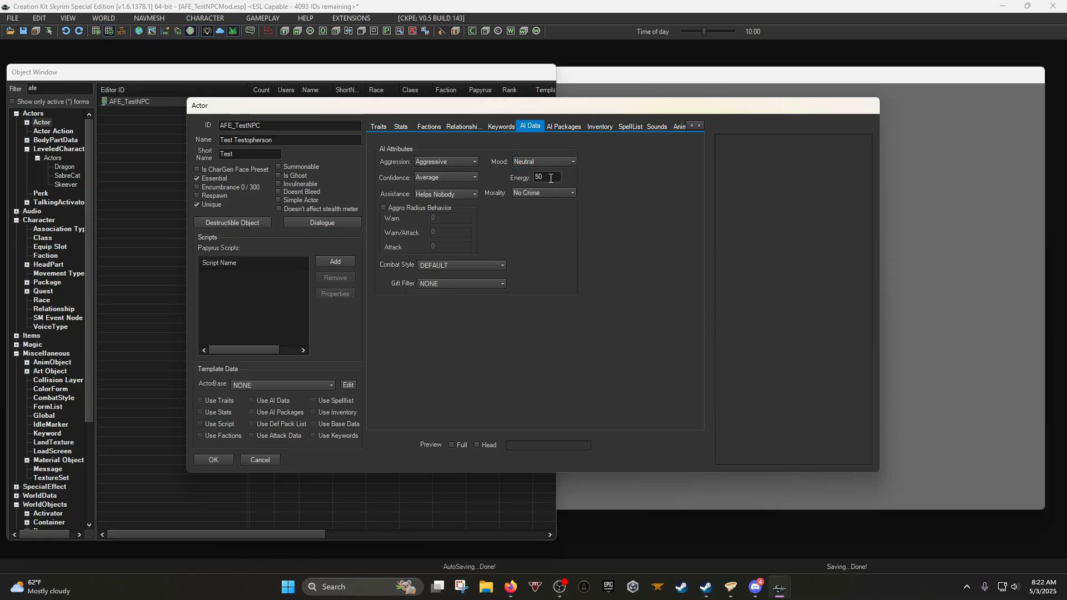
right_click(551, 178)
click(597, 167)
double_click(549, 177)
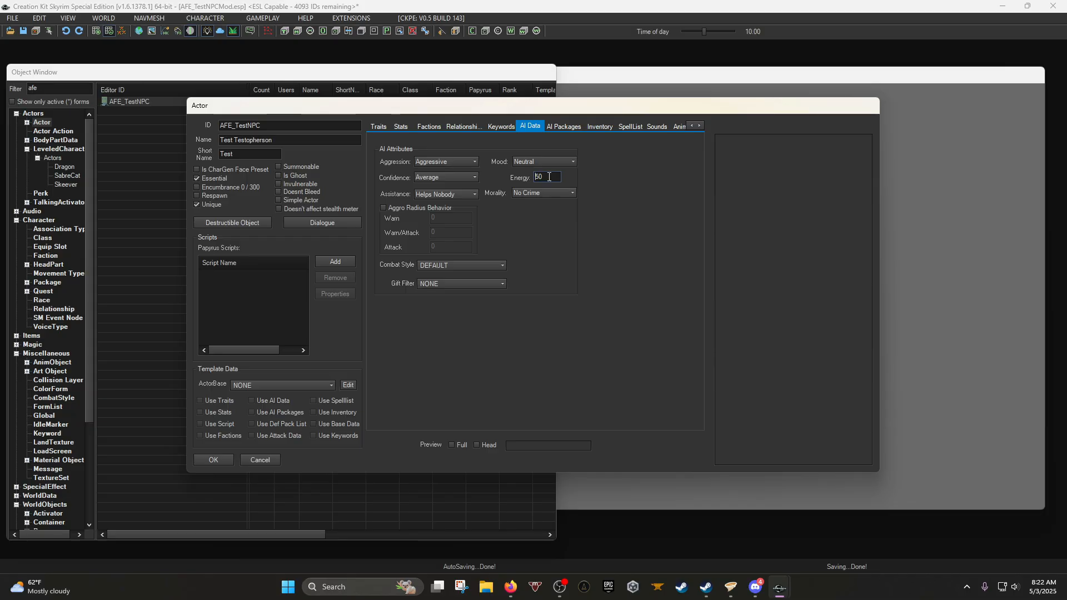
Set the actor's confidence to Foolhardy, trying Cowardly in between.
click(443, 179)
click(442, 215)
click(450, 179)
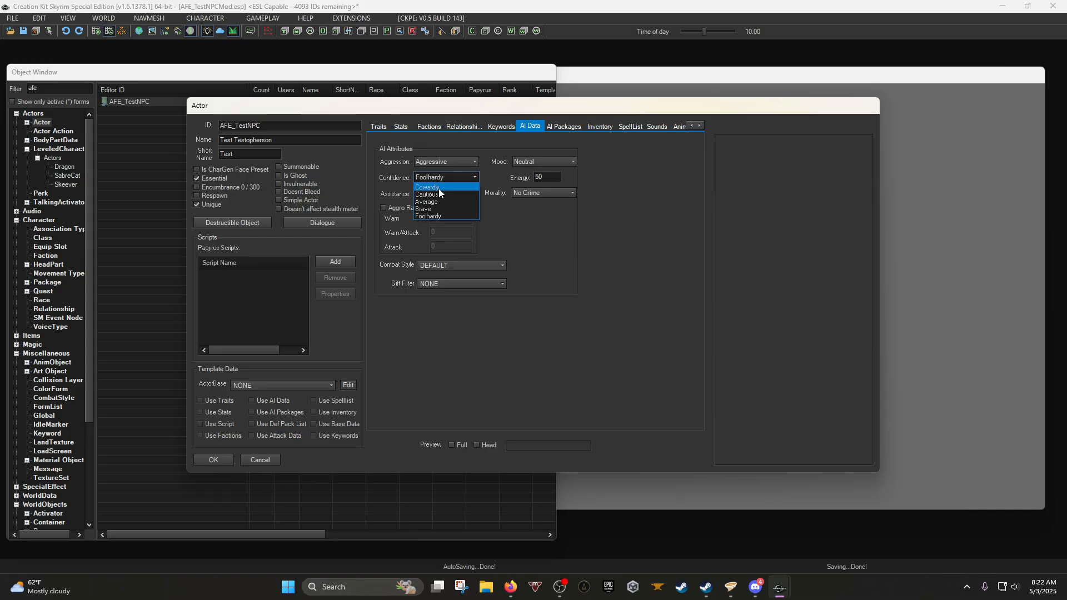
click(439, 188)
click(454, 175)
click(439, 215)
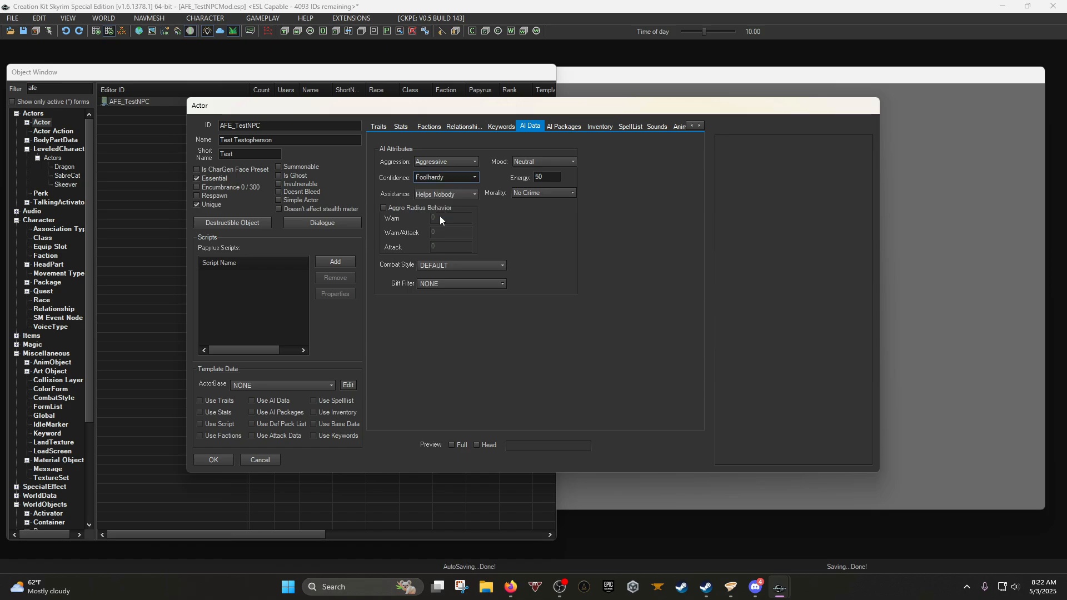
click(456, 179)
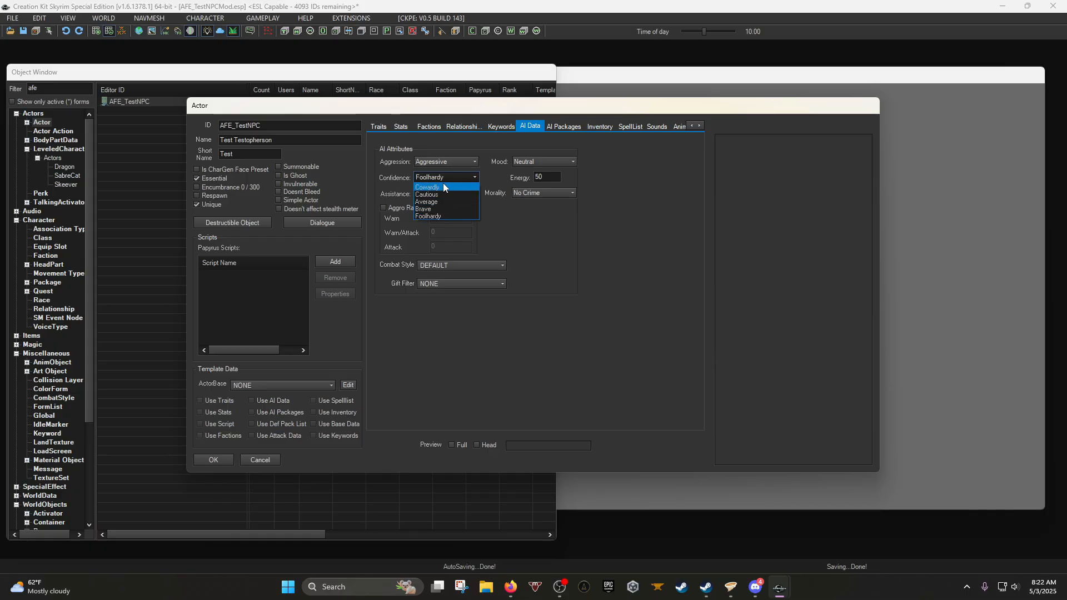
click(449, 216)
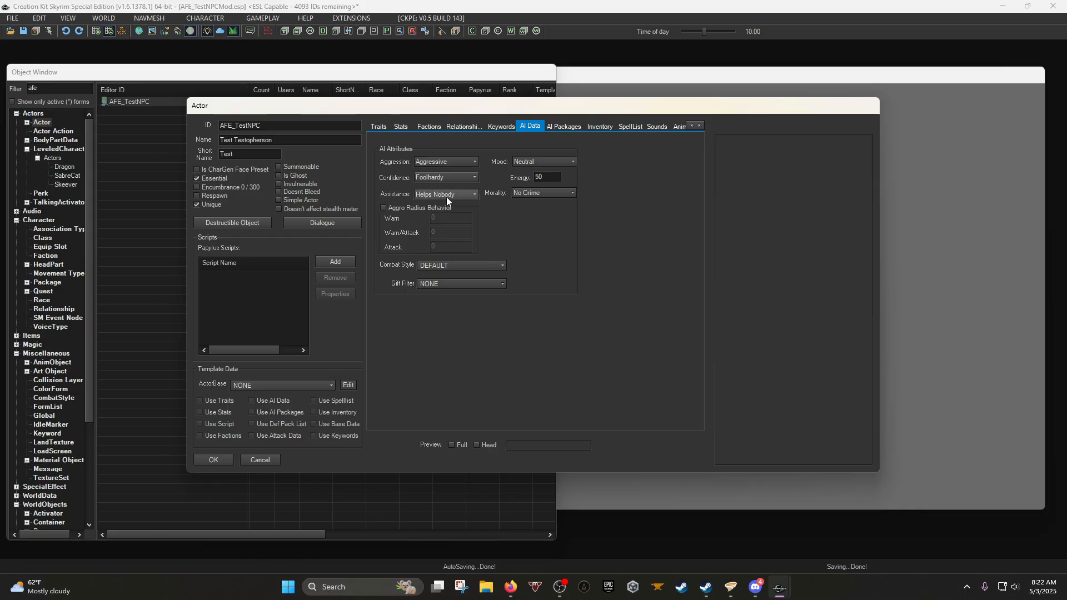
Set the actor's assistance to Helps Friends and Allies, checking the actor's relationships in between.
click(451, 197)
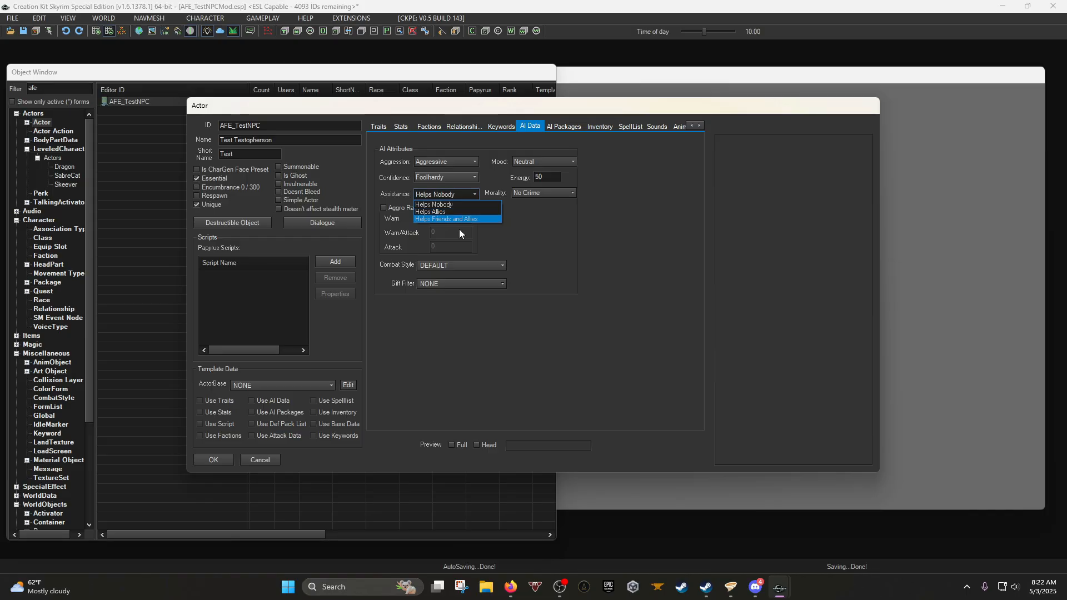
click(467, 219)
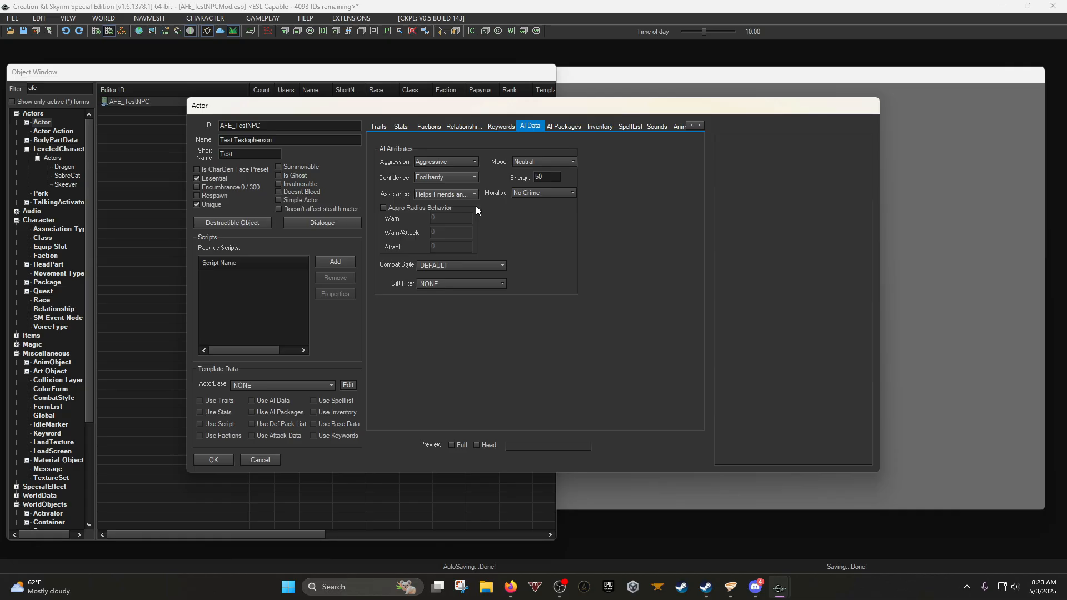
click(464, 127)
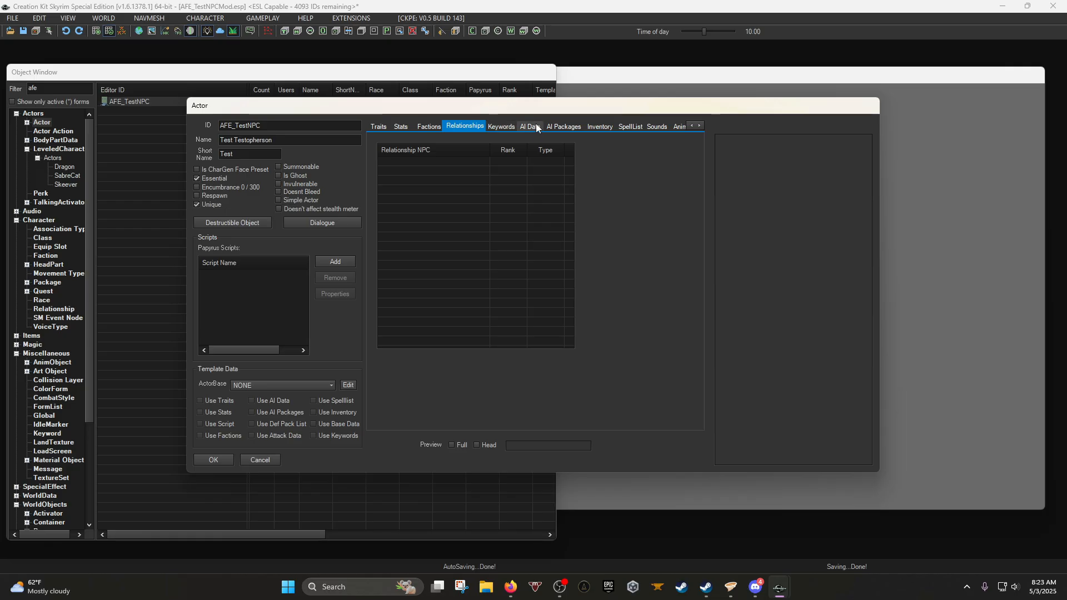
click(534, 124)
click(437, 192)
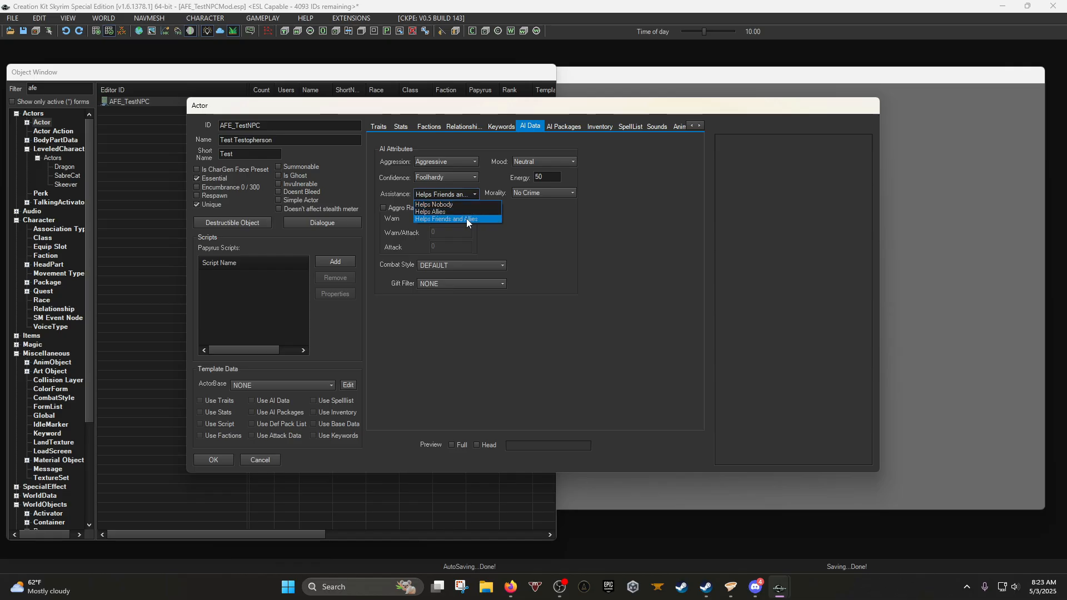
click(466, 218)
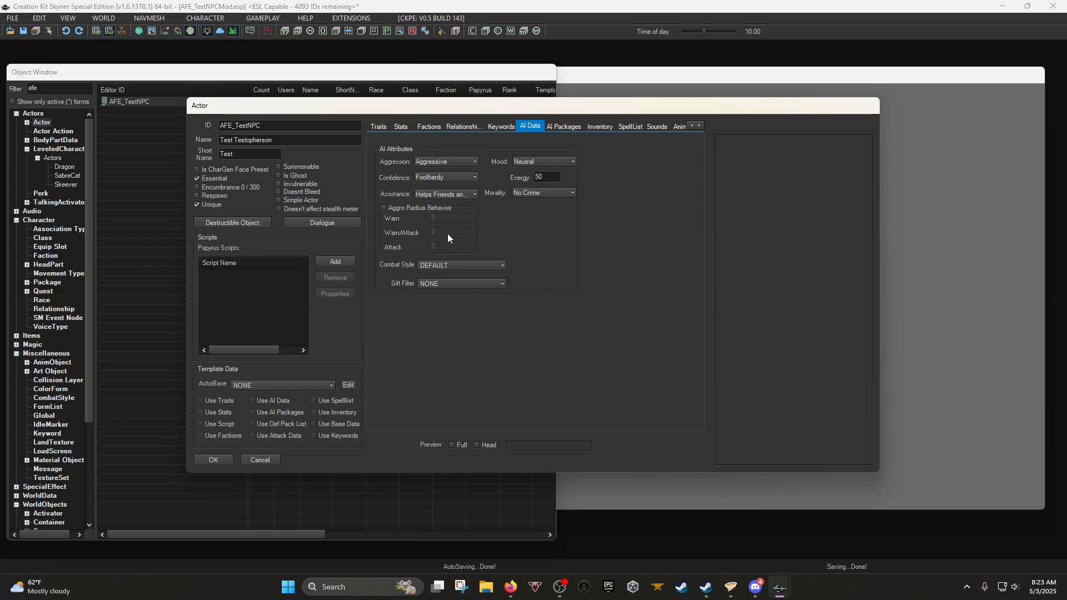
Review the morality, aggression and combat style options, keeping No Crime, Aggressive and DEFAULT.
click(533, 193)
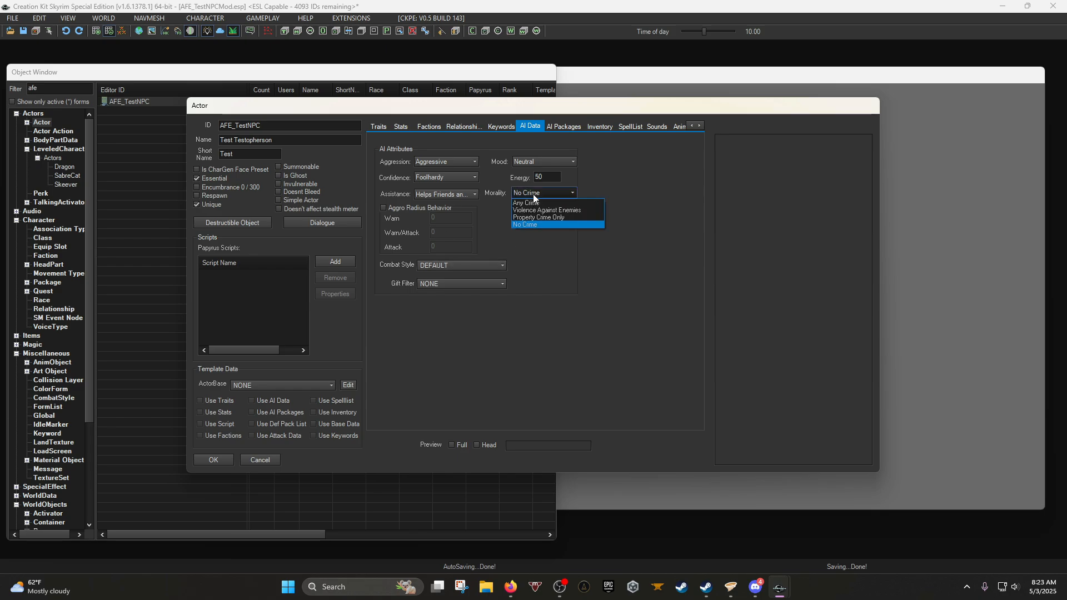
click(542, 225)
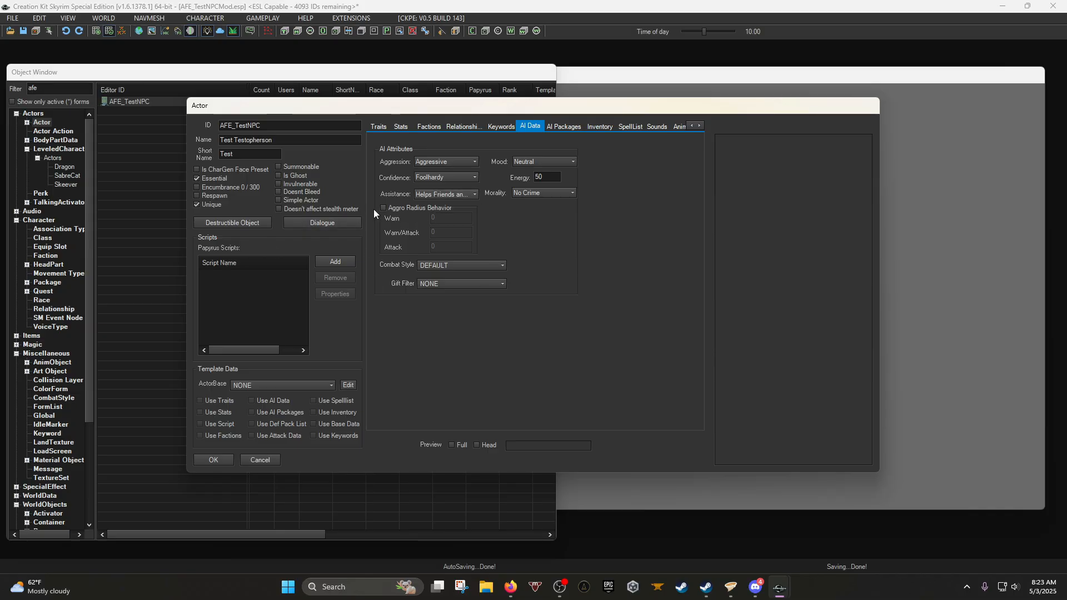
click(439, 162)
click(474, 178)
click(430, 266)
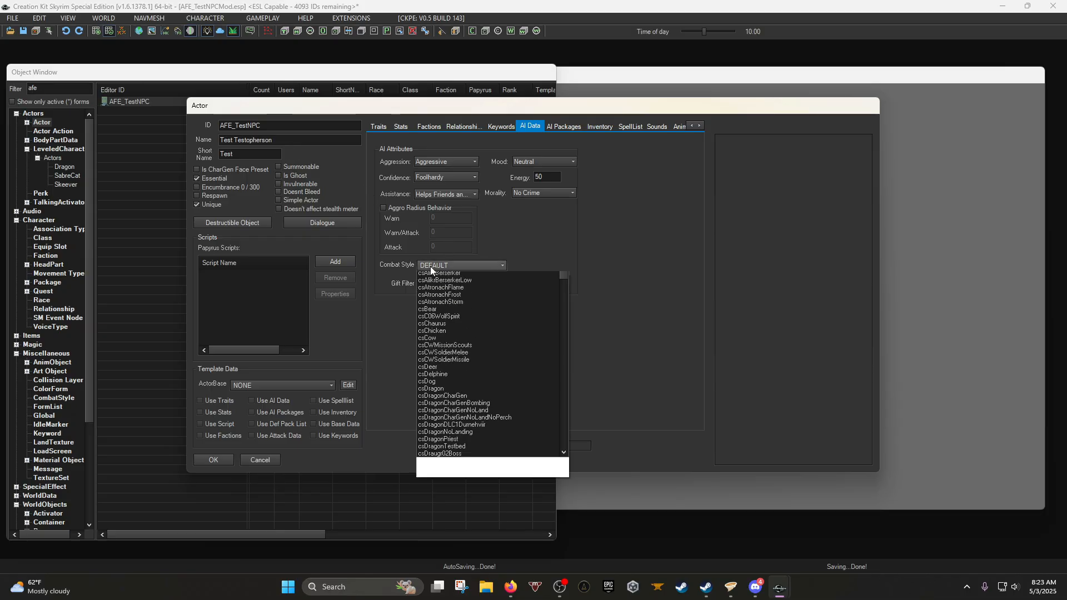
scroll(475, 332, down, 10)
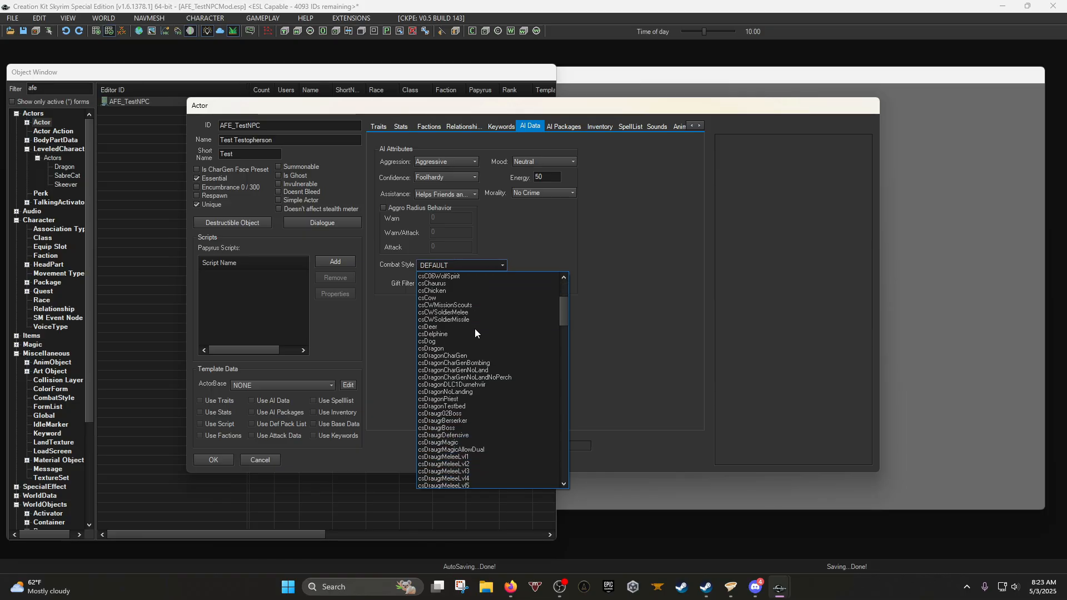
click(588, 257)
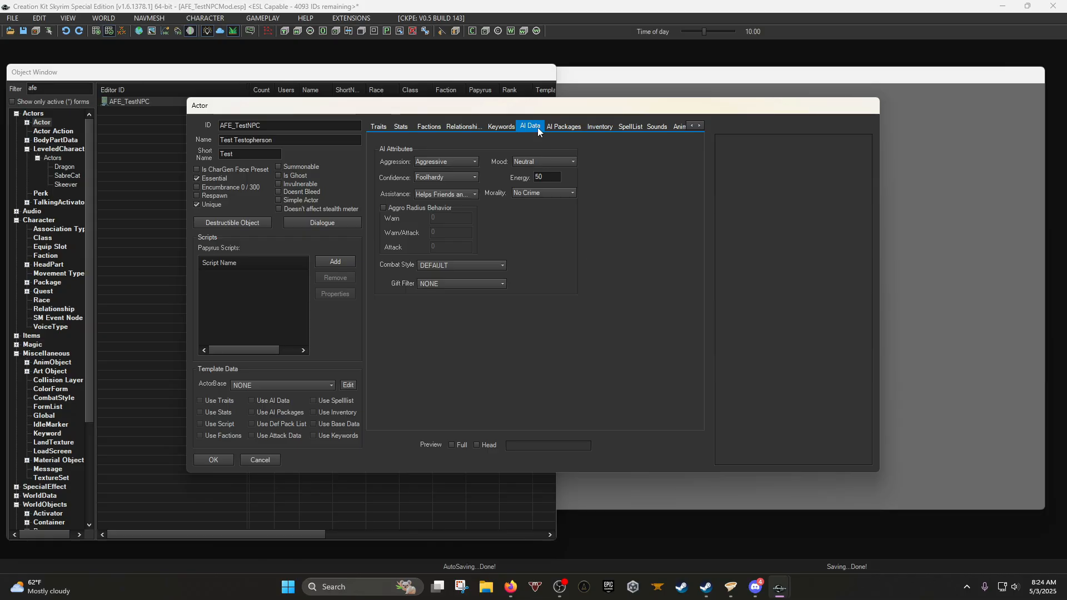
Save the actor's settings and create a new combat style with the ID AFE_csTest.
click(222, 460)
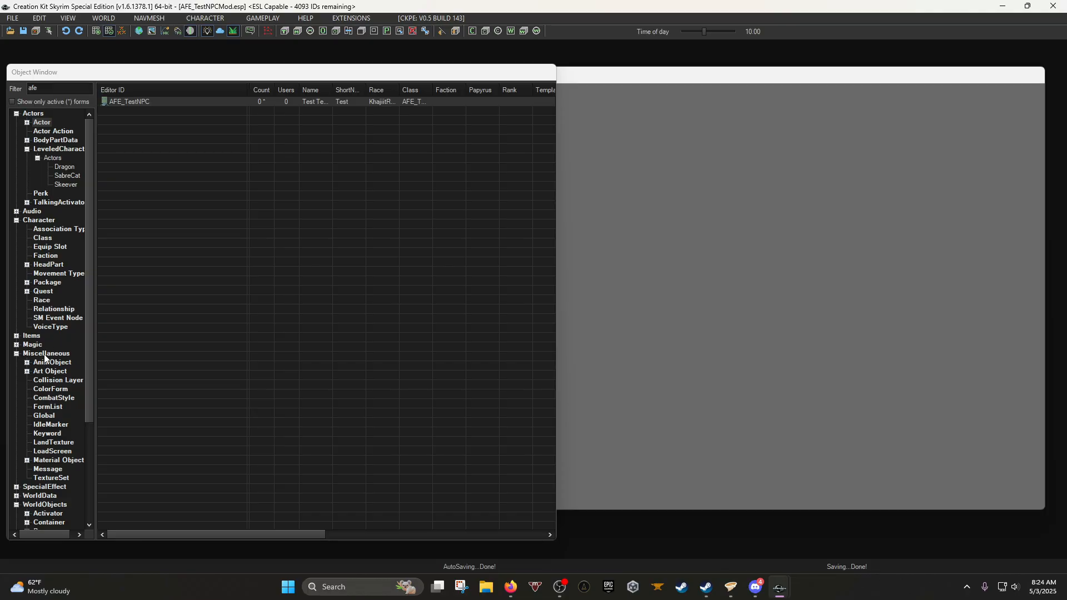
click(57, 398)
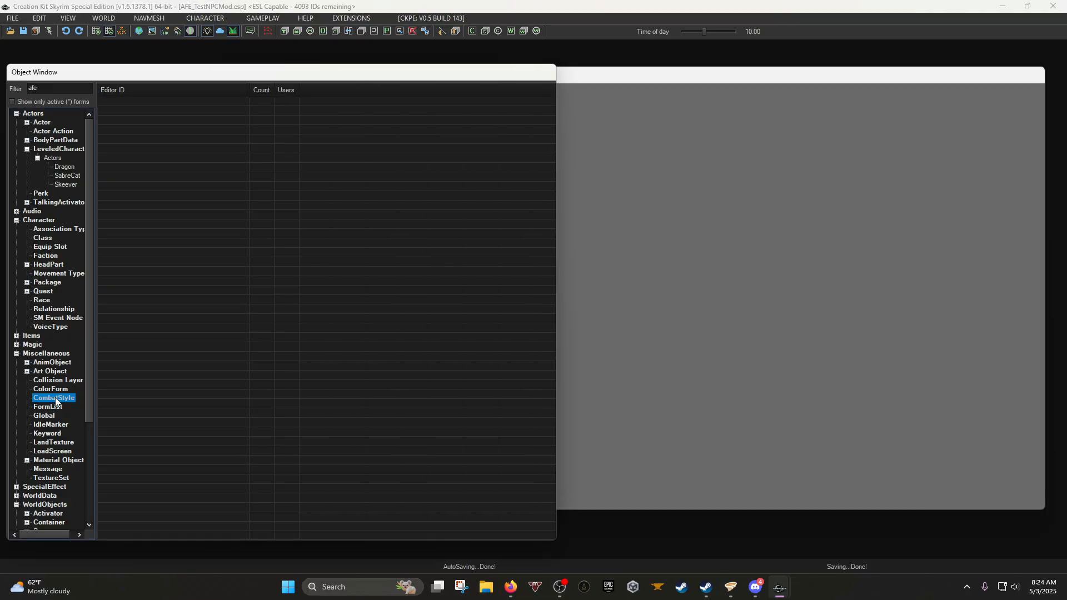
click(51, 88)
key(BackSpace)
key(BackSpace)
key(BackSpace)
right_click(167, 158)
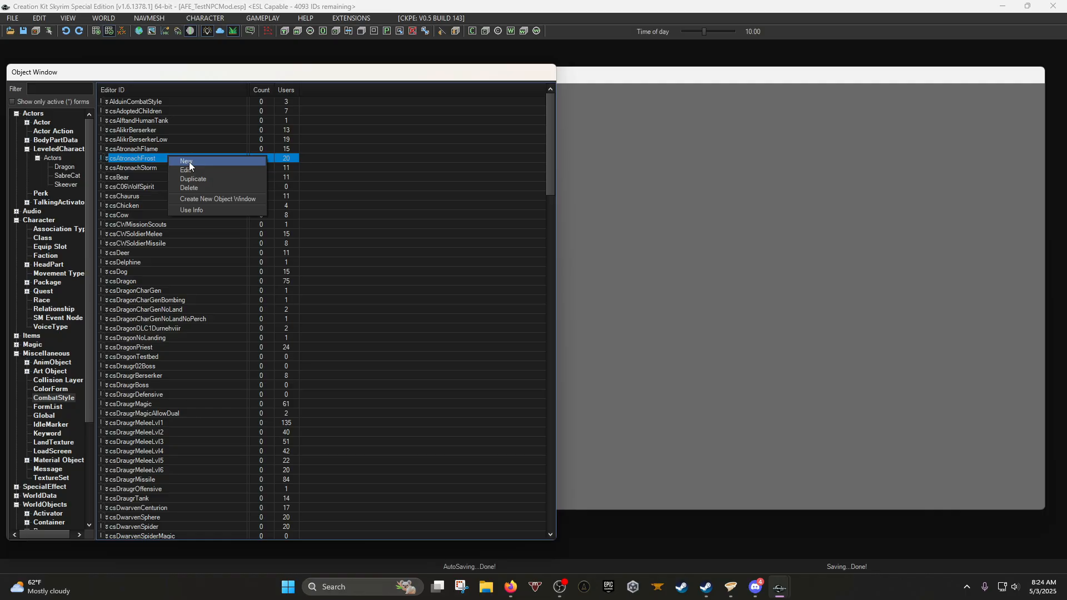
click(189, 162)
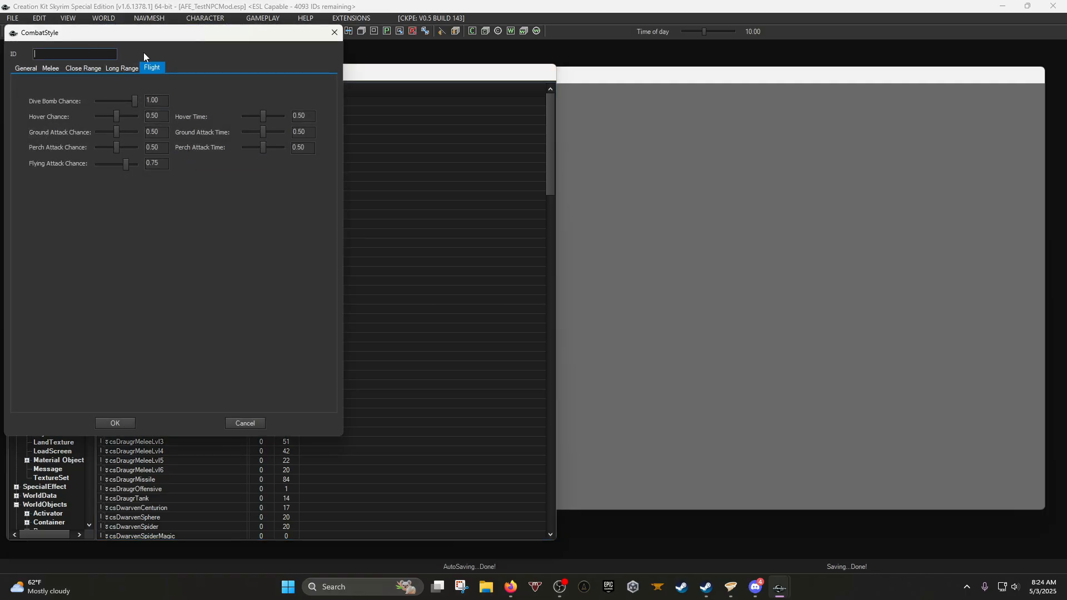
text(AFE_csTest)
Adjust the melee and magic equipment score multipliers in the combat style's general settings.
click(27, 68)
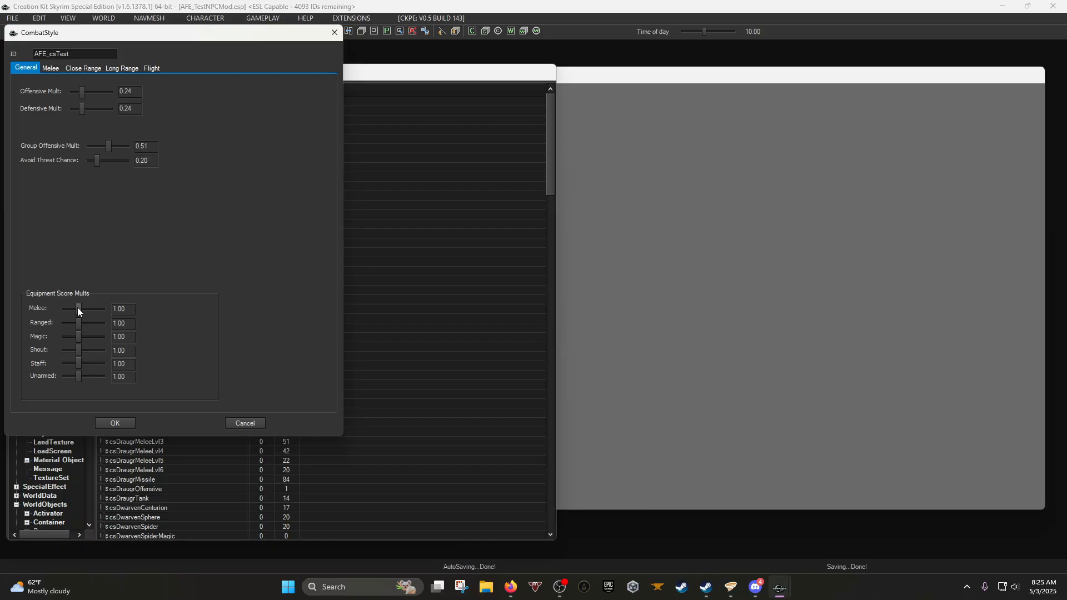
mouse_move(79, 306)
mouse_down()
mouse_move(110, 308)
mouse_move(87, 324)
mouse_up()
drag(79, 337, 85, 338)
Review the combat style's melee, close range, long range and flight settings, and save the combat style.
click(51, 72)
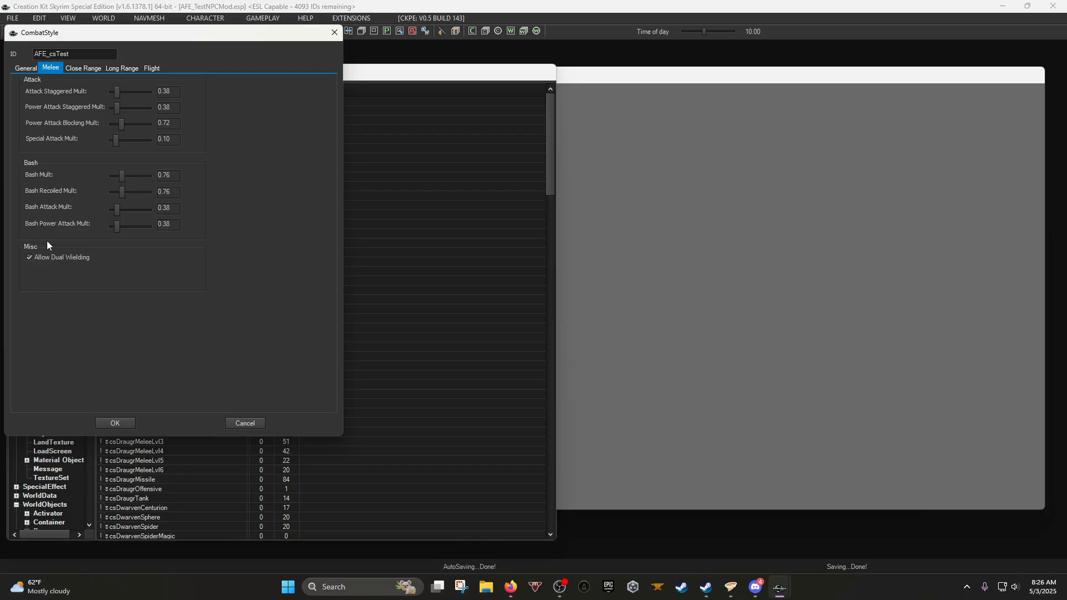
click(85, 71)
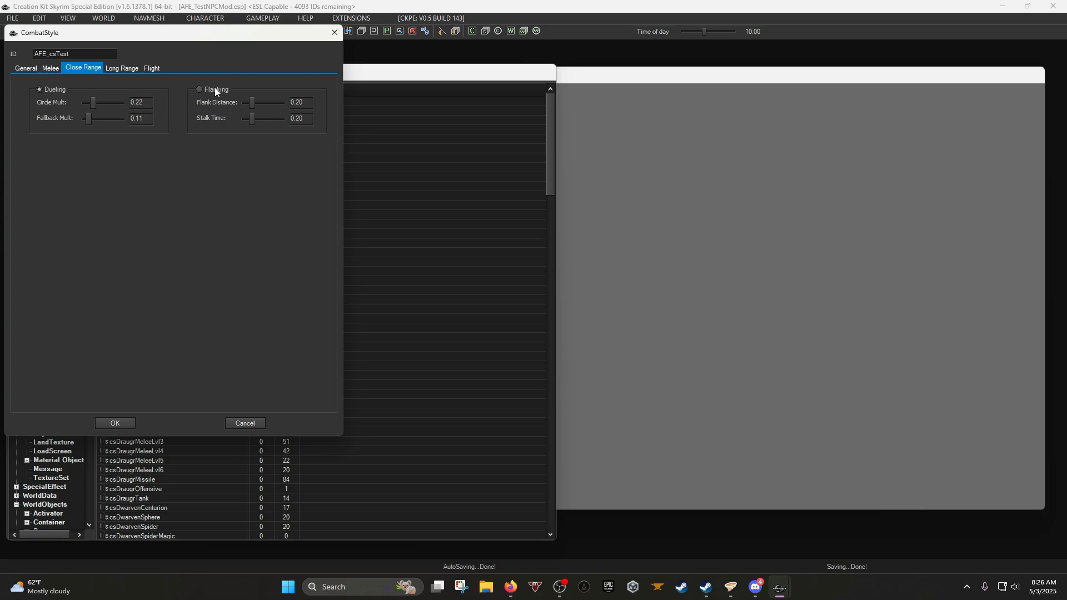
click(116, 70)
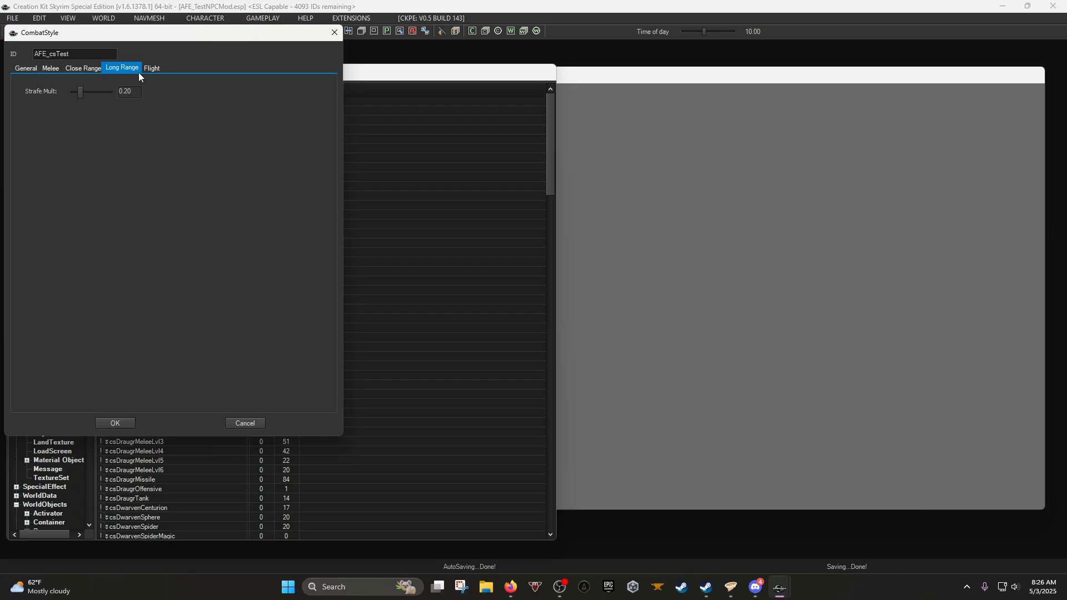
click(152, 68)
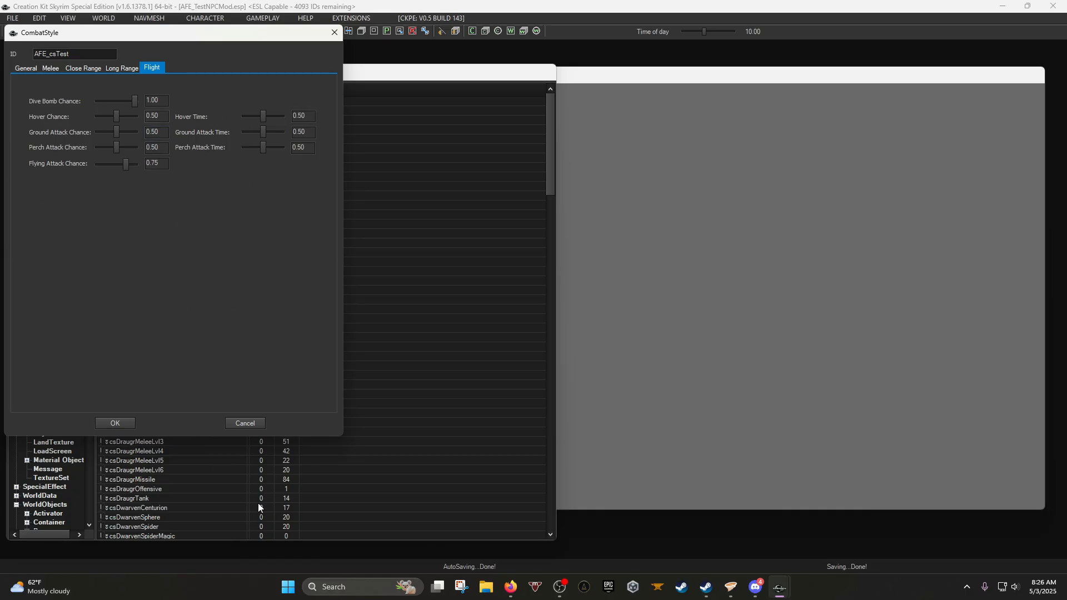
click(125, 423)
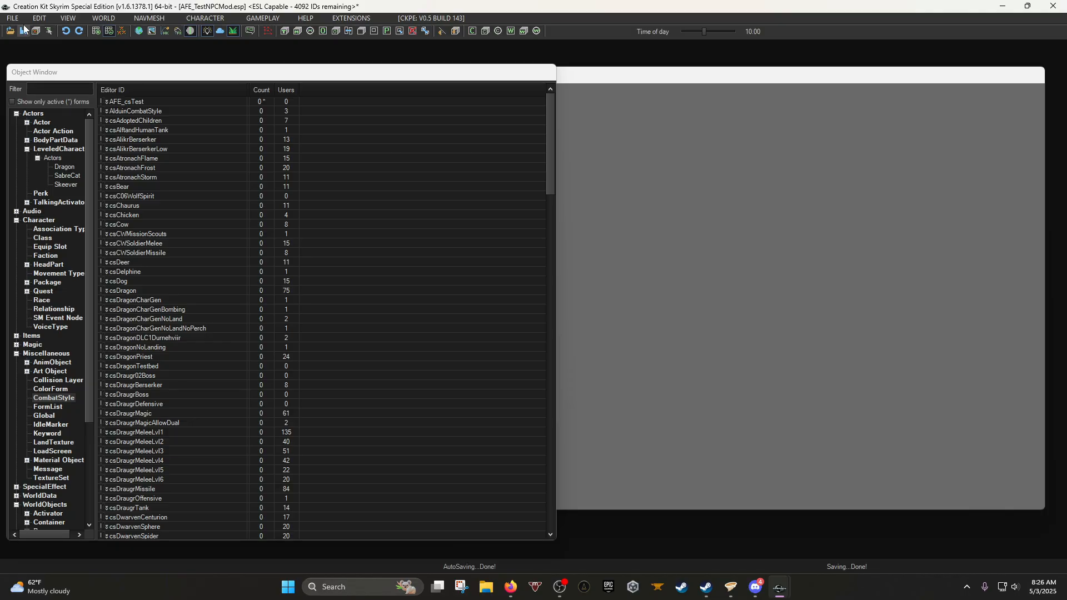
Reopen the AFE_TestNPC actor, filtering the actor list by "afe", and set its combat style to AFE_csTest.
click(39, 123)
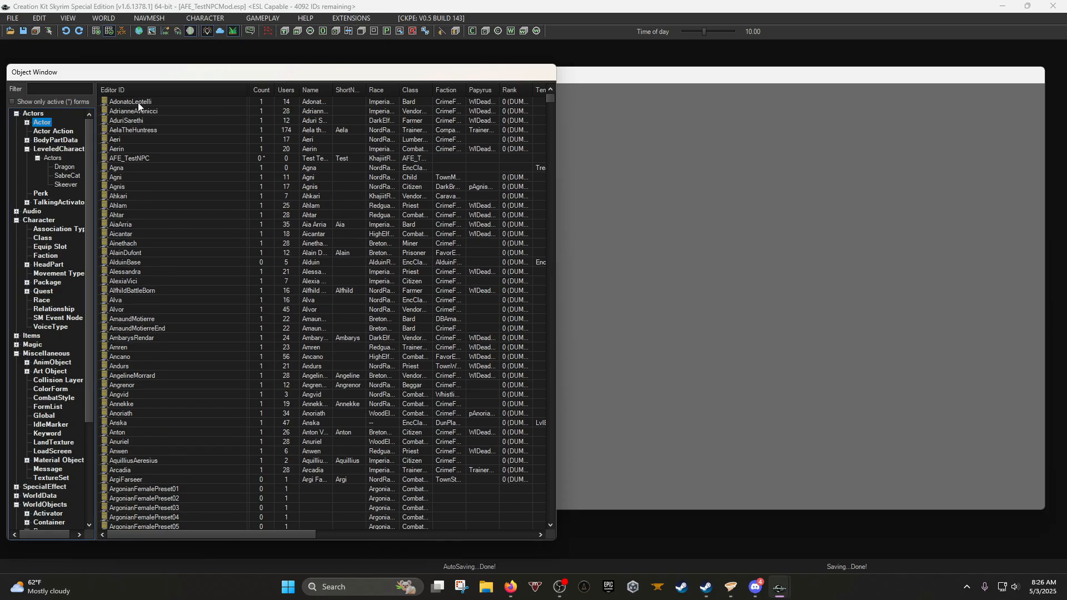
click(52, 89)
text(afe)
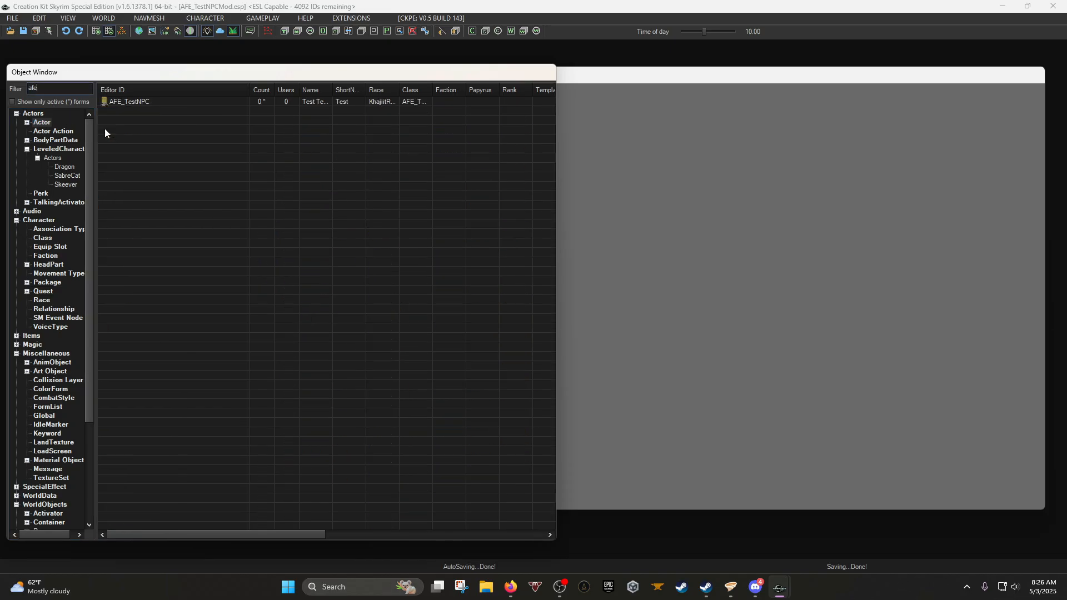
double_click(127, 101)
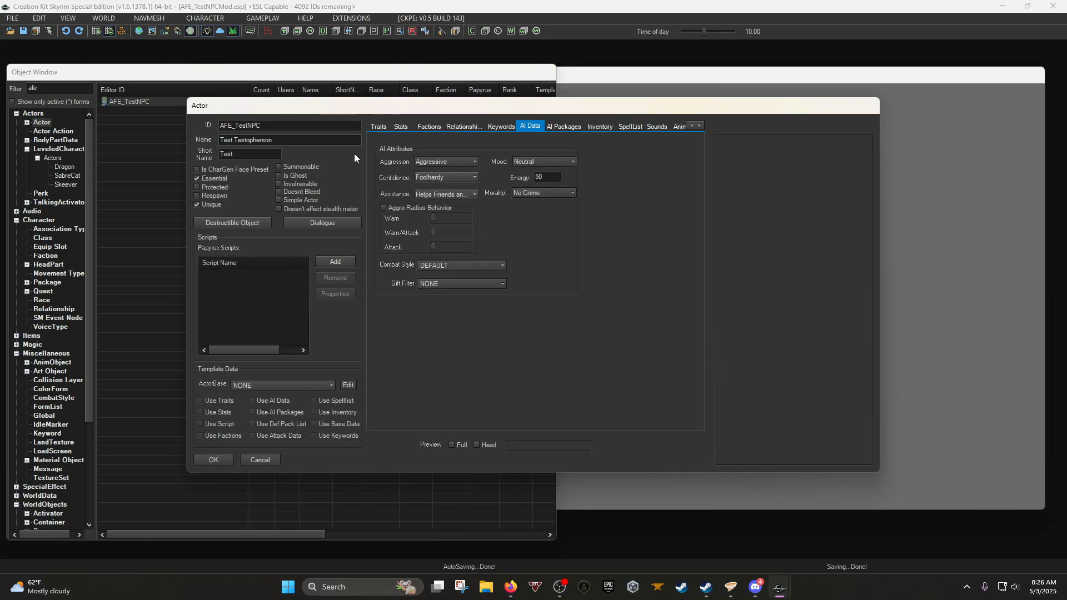
click(445, 265)
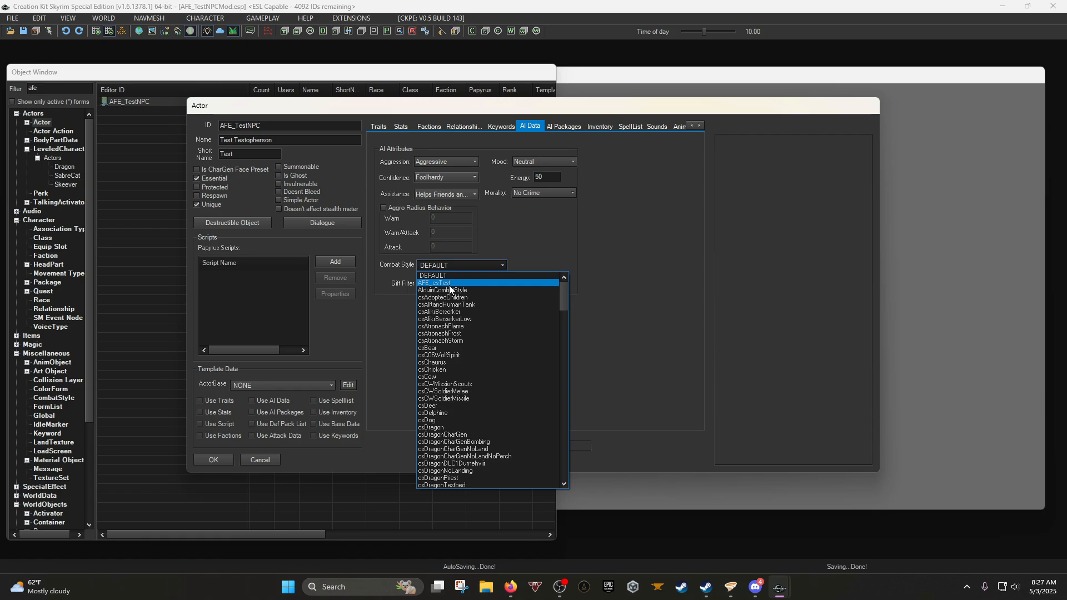
click(449, 284)
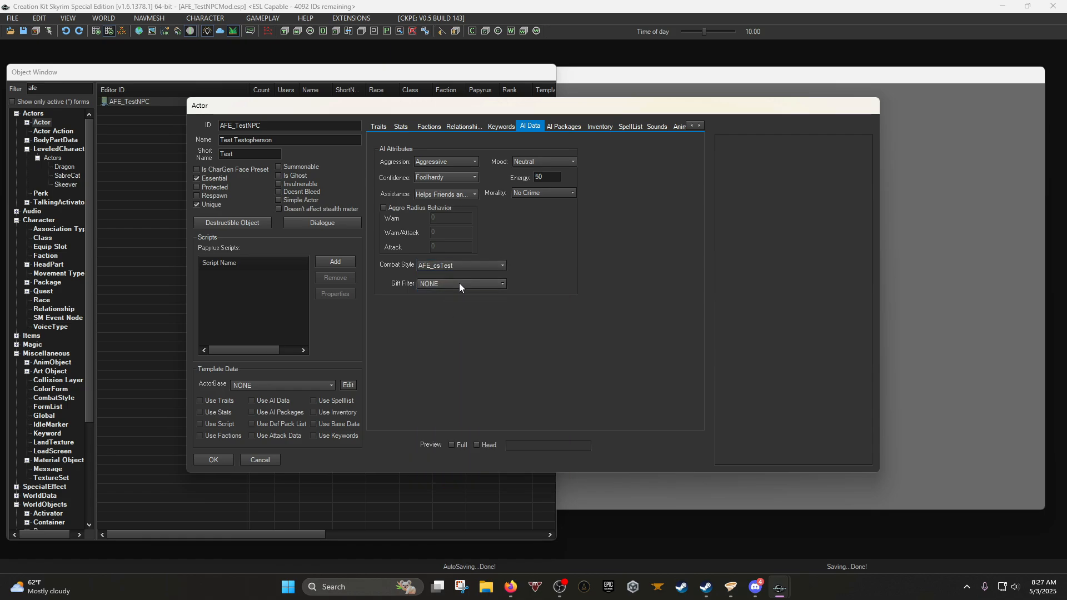
Review the actor's gift filter options, keeping NONE.
click(458, 284)
click(620, 243)
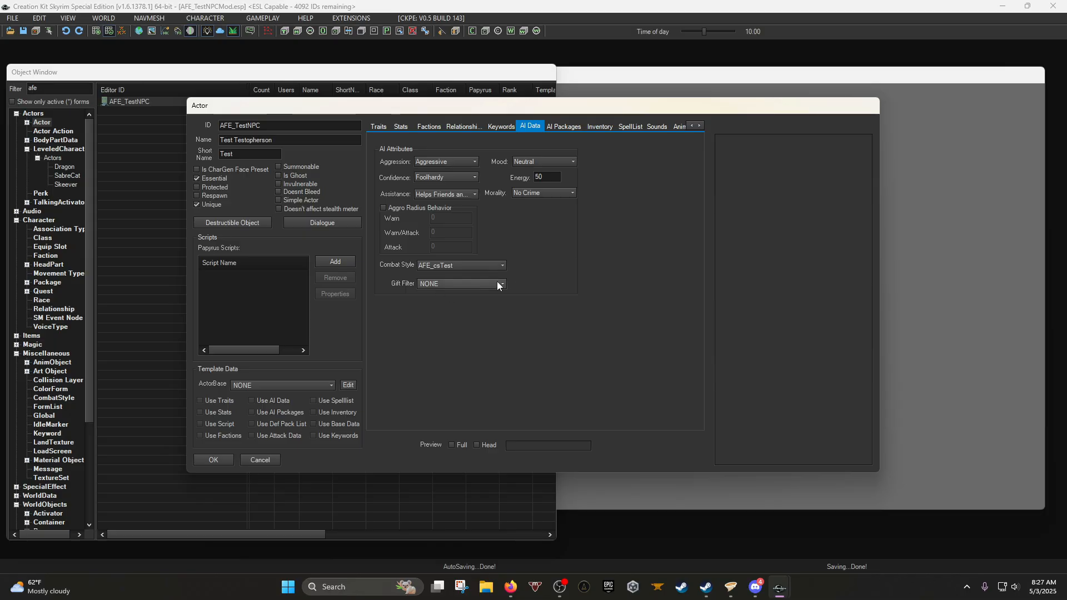
click(468, 285)
click(592, 270)
Add the DefaultSandboxEditorLocation512 package to the actor's AI package list, filtering the forms by "defaultsandboxeditor".
click(563, 127)
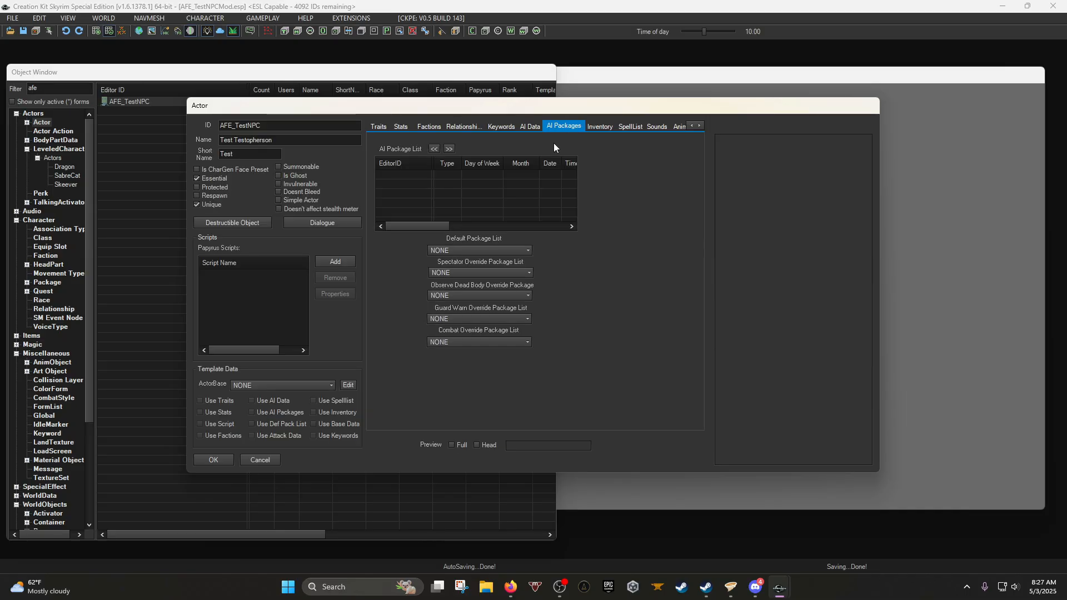
right_click(454, 186)
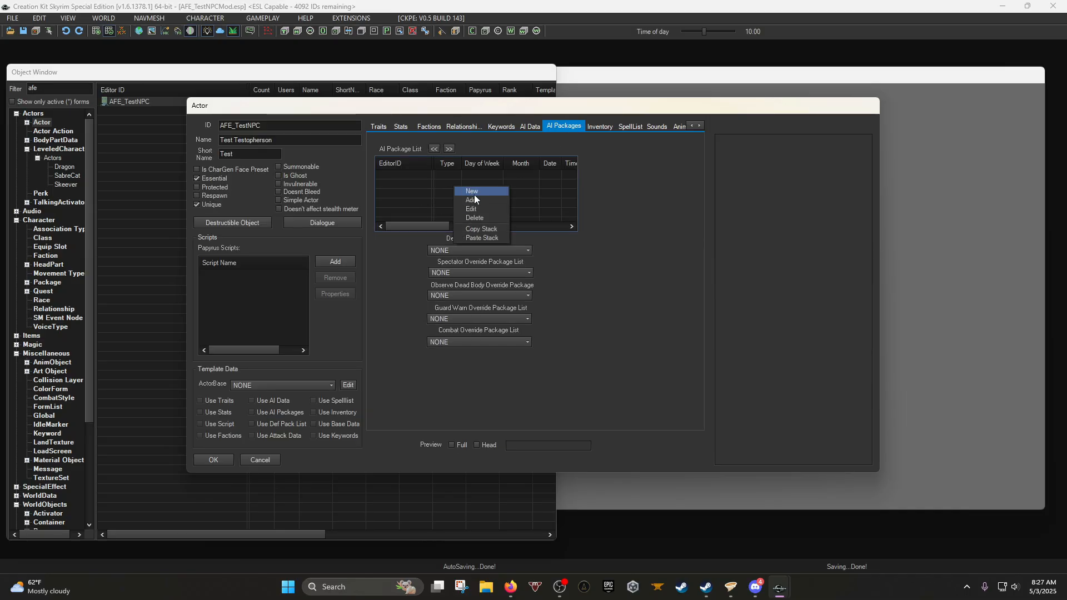
click(417, 194)
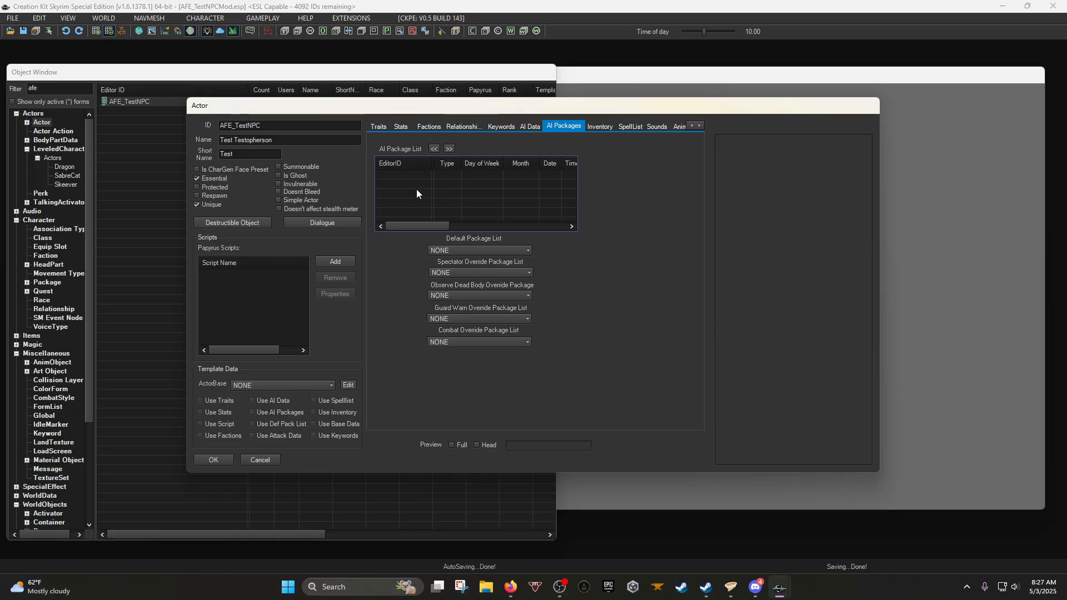
right_click(403, 185)
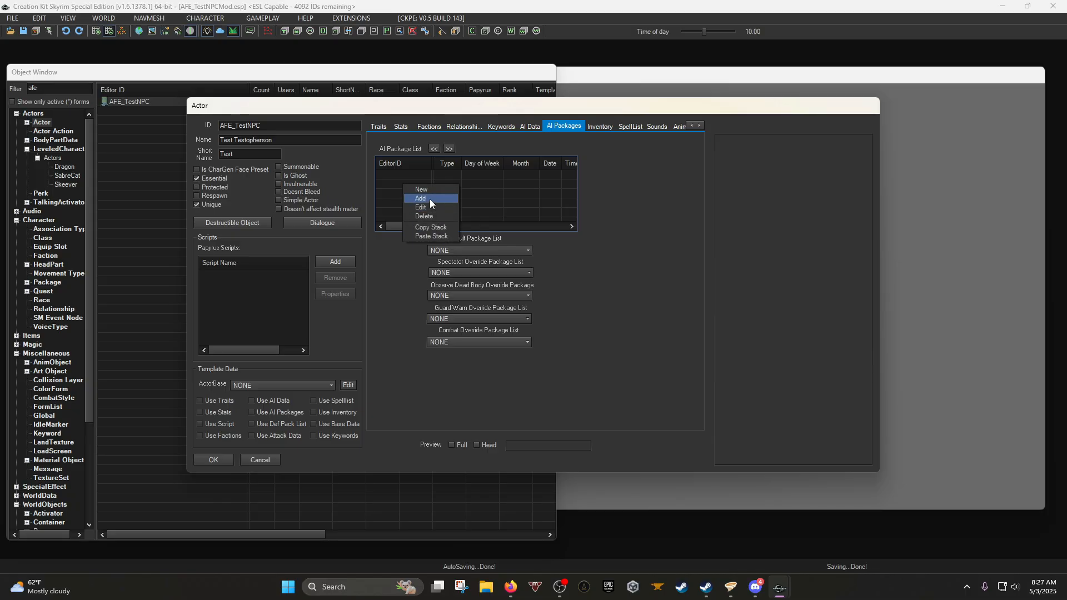
click(430, 201)
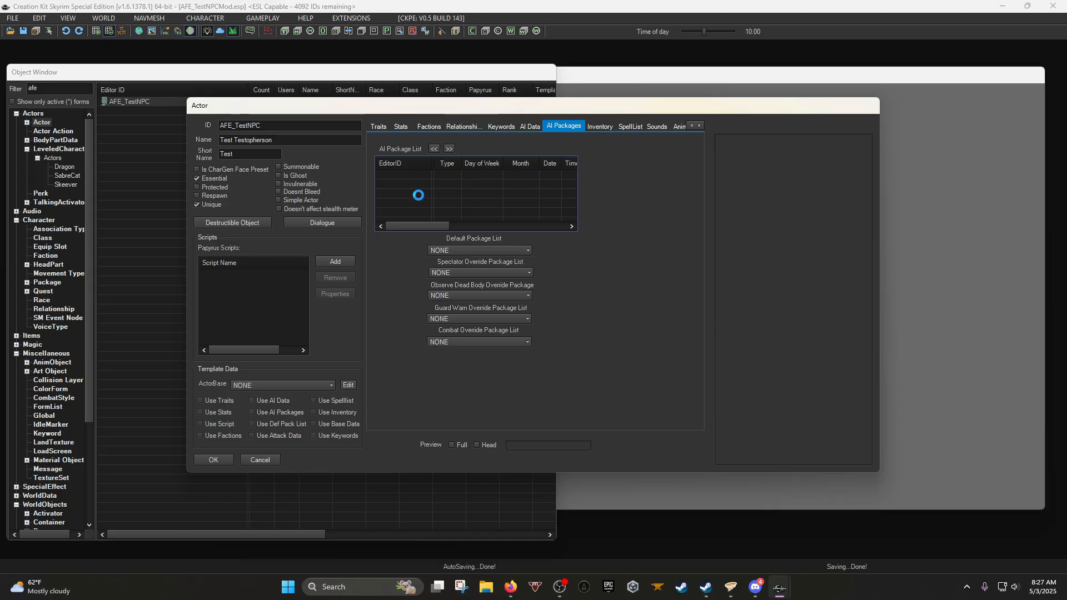
text(default)
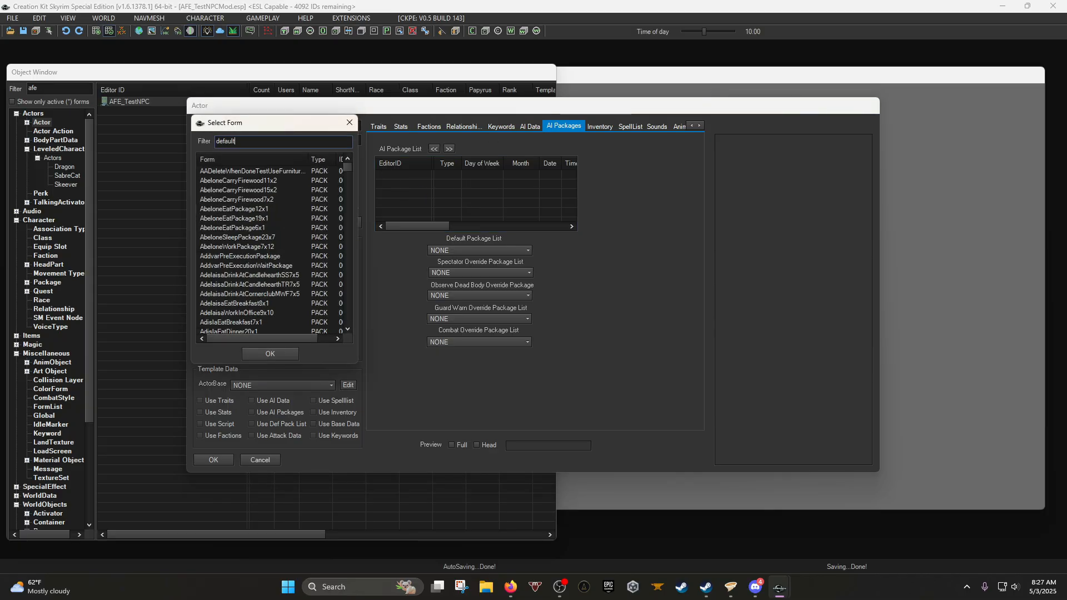
text(sandbox)
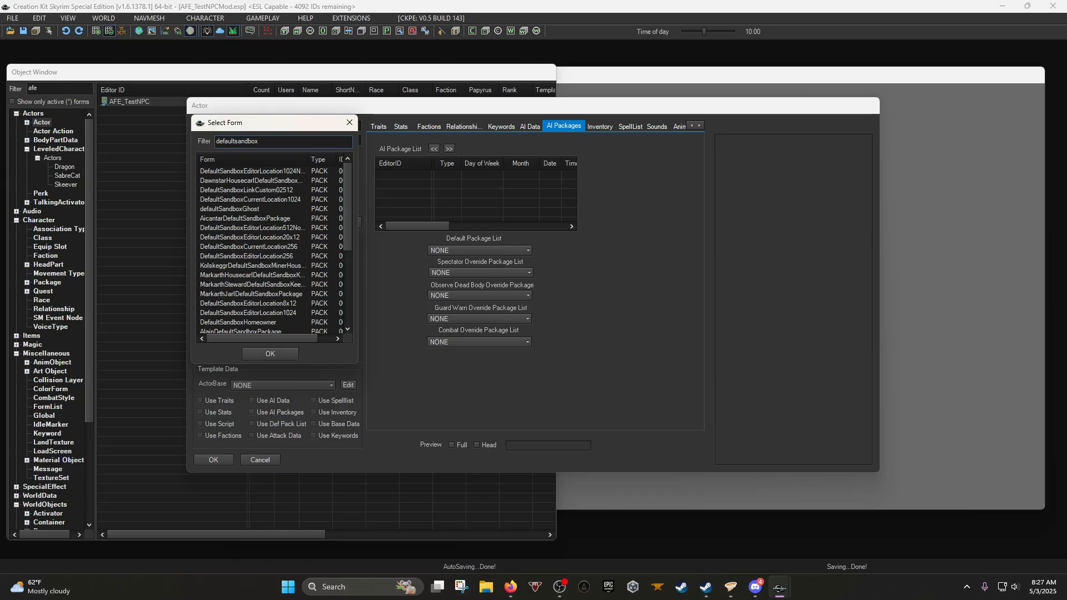
text(editor)
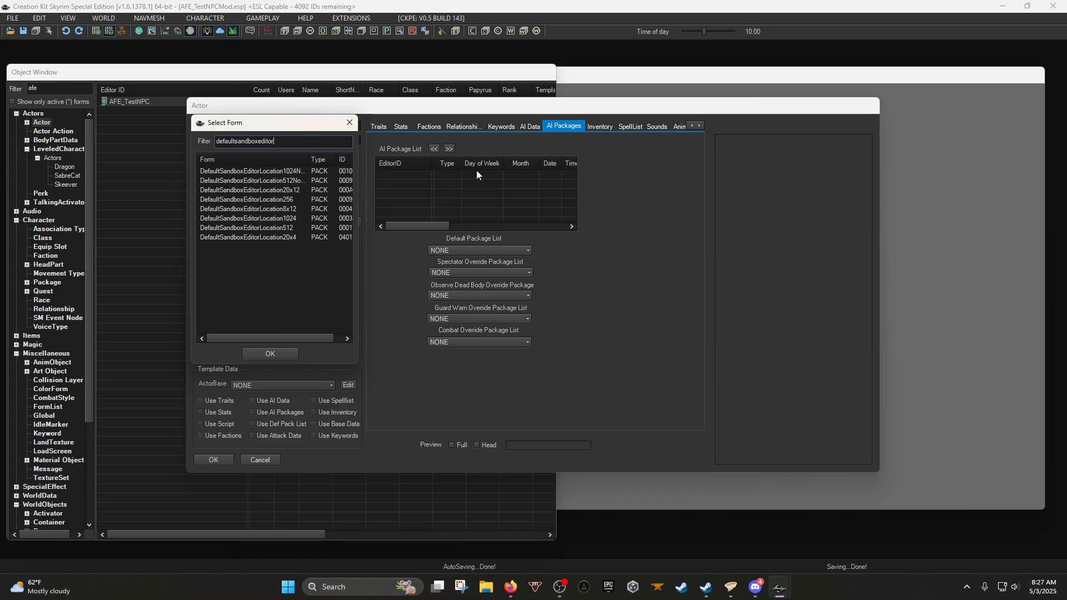
double_click(308, 160)
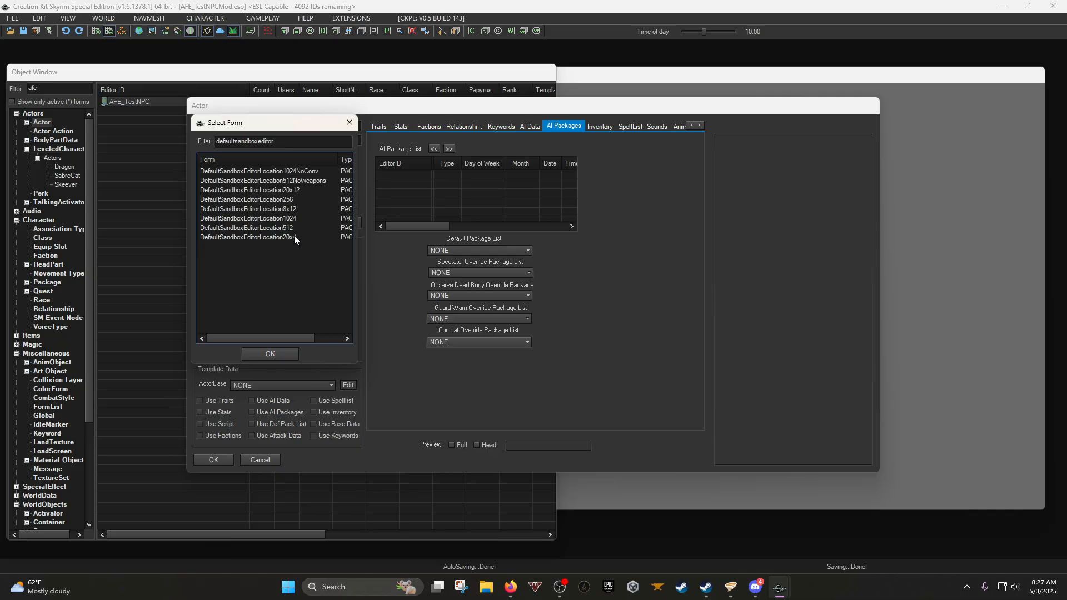
click(291, 200)
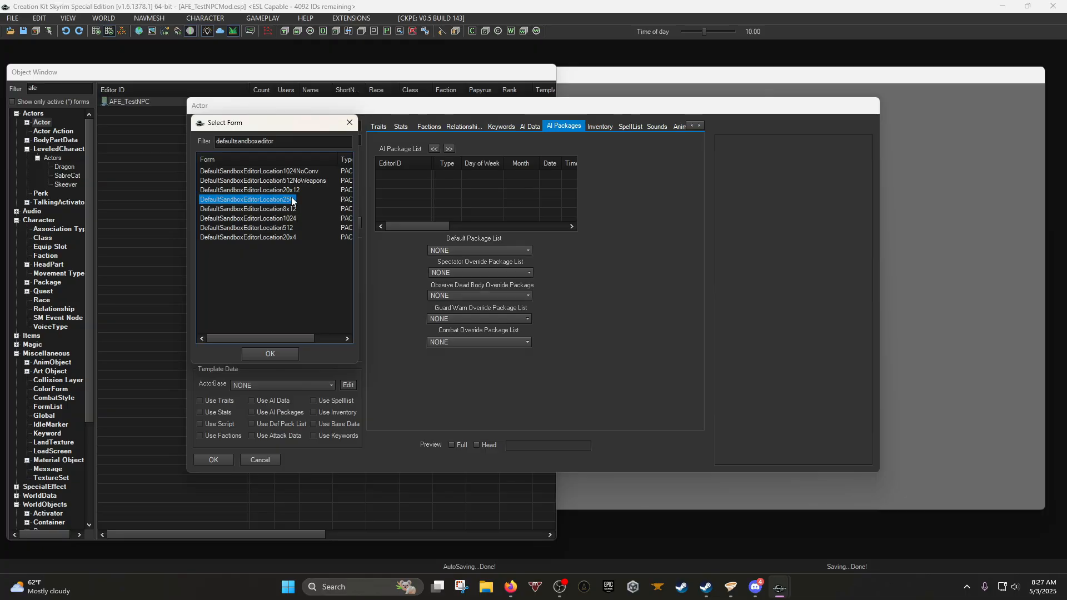
double_click(285, 224)
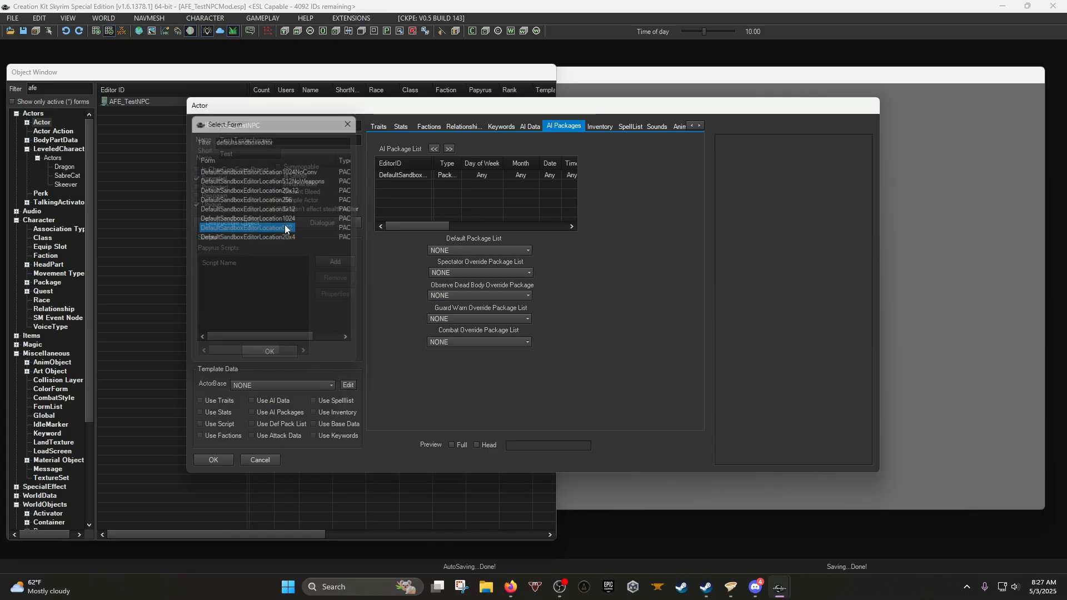
Start a new AI package for the actor with the ID AFE_AI_TestPackage.
right_click(401, 185)
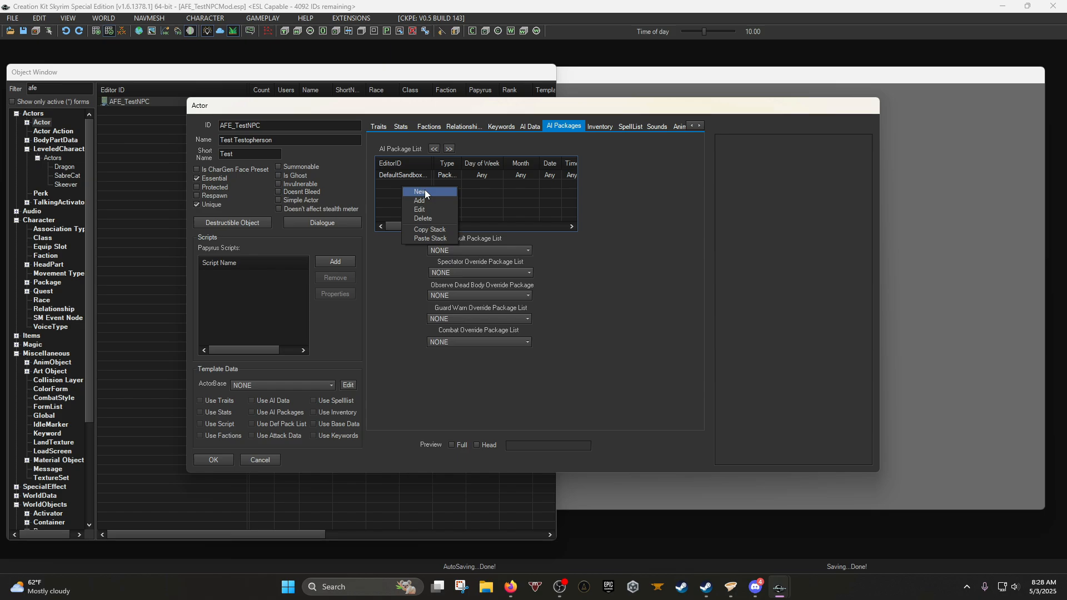
click(425, 192)
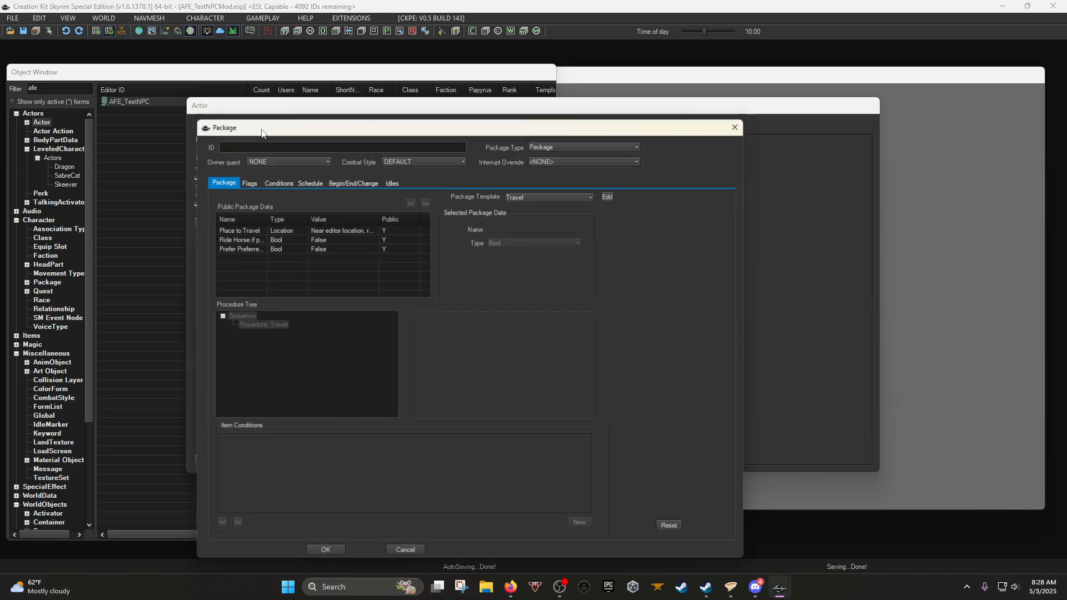
click(290, 142)
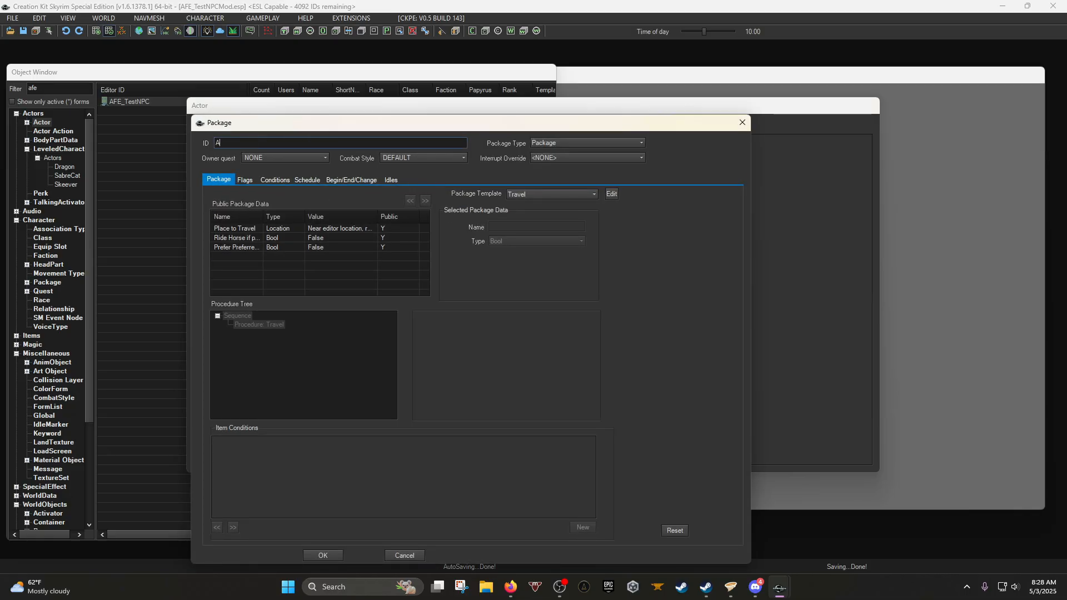
text(AFE_AI_TestPackageAI_)
Set the new package's template to FollowPlayer.
click(527, 196)
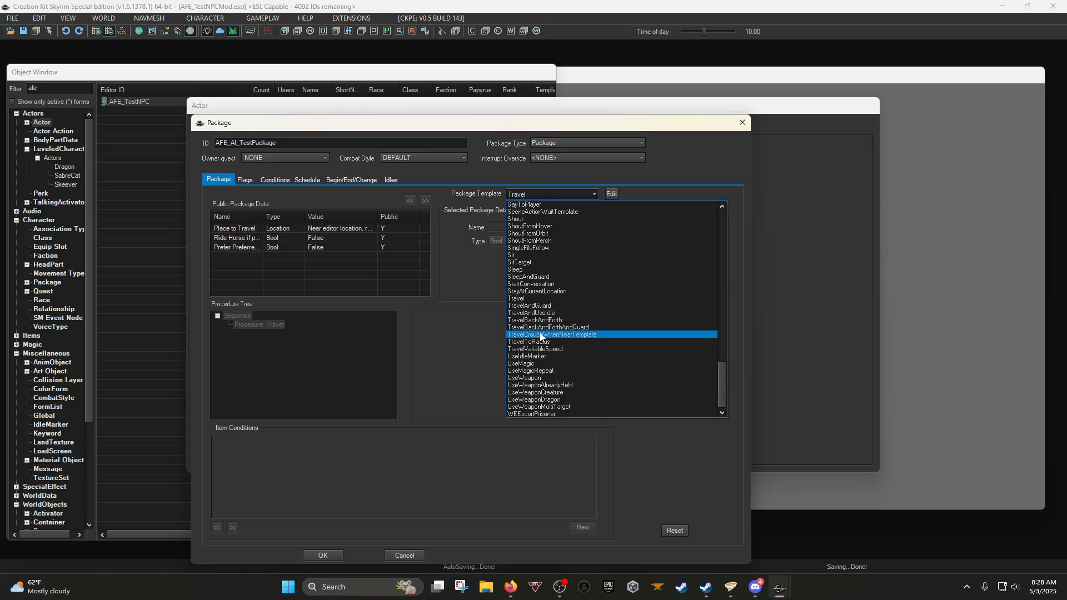
scroll(542, 286, up, 2)
scroll(541, 286, up, 6)
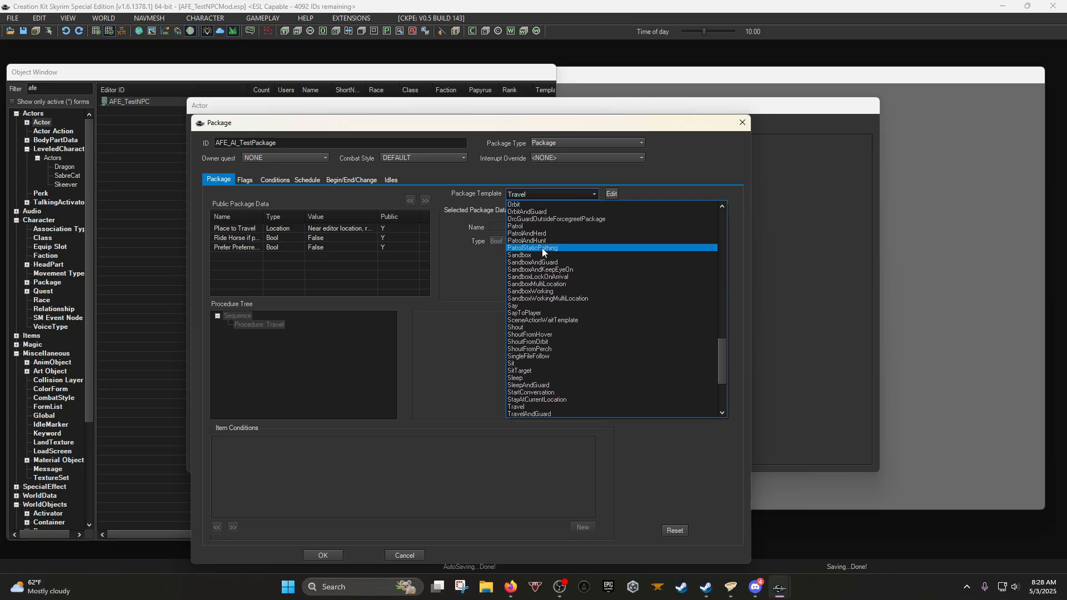
scroll(549, 240, up, 4)
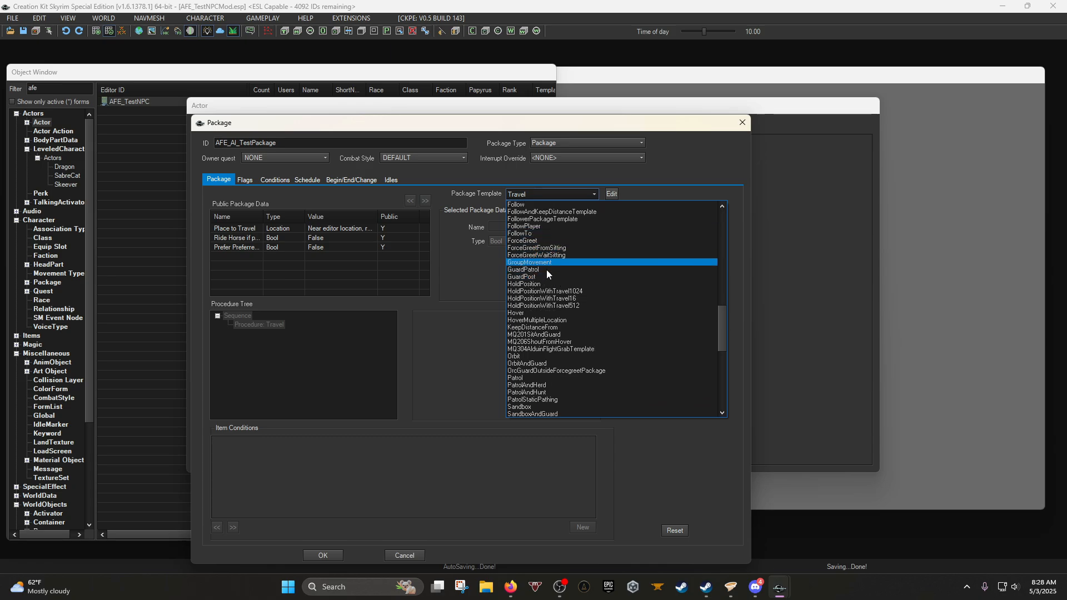
scroll(544, 312, down, 4)
scroll(542, 361, up, 3)
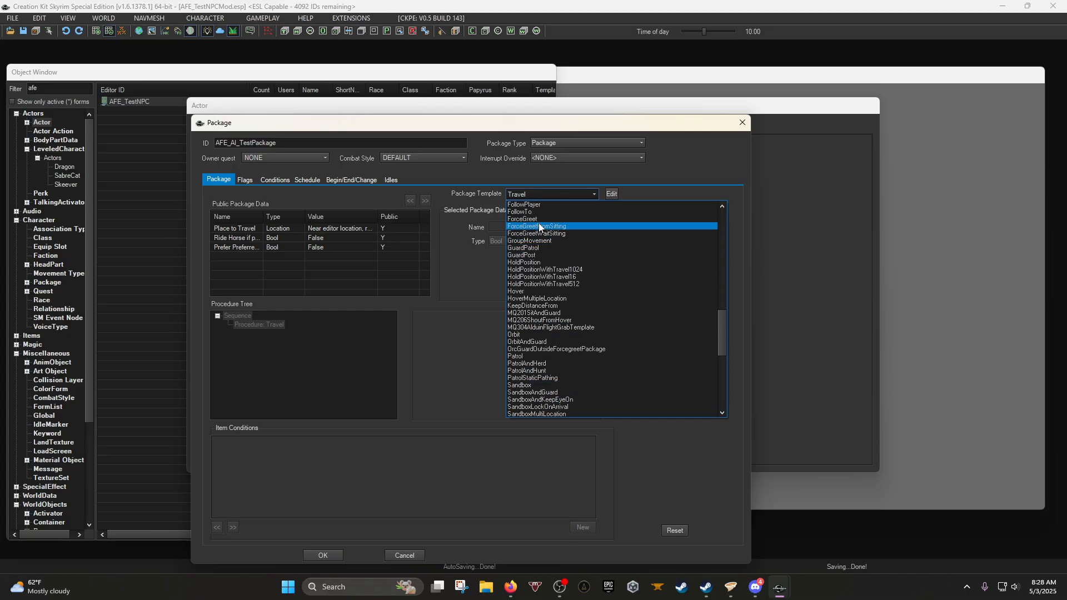
click(546, 206)
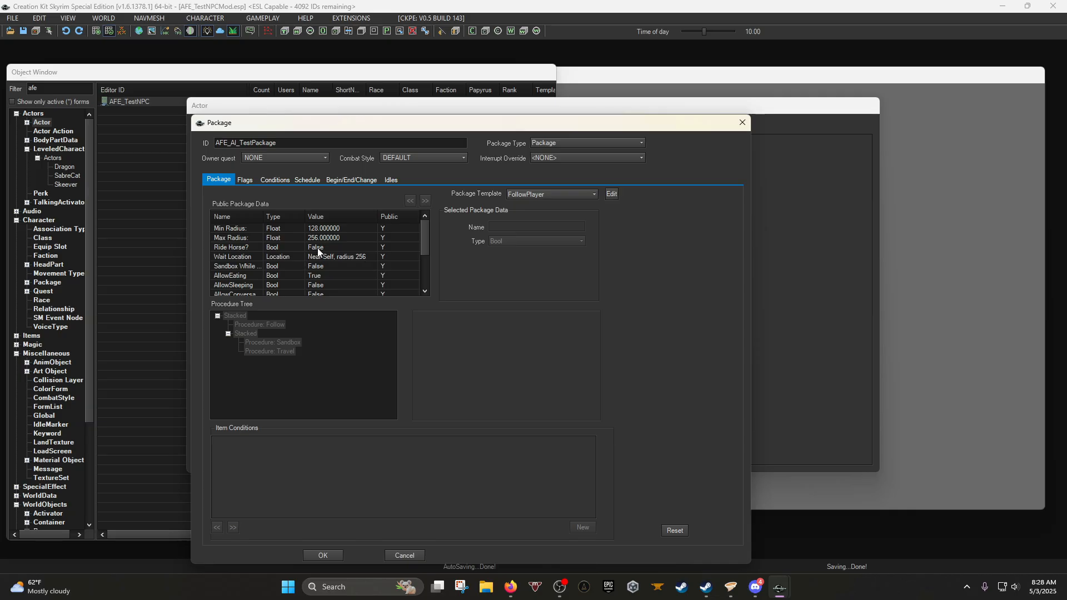
Review the package's Min Radius, Max Radius, Ride Horse? and Wait Location data entries.
click(310, 231)
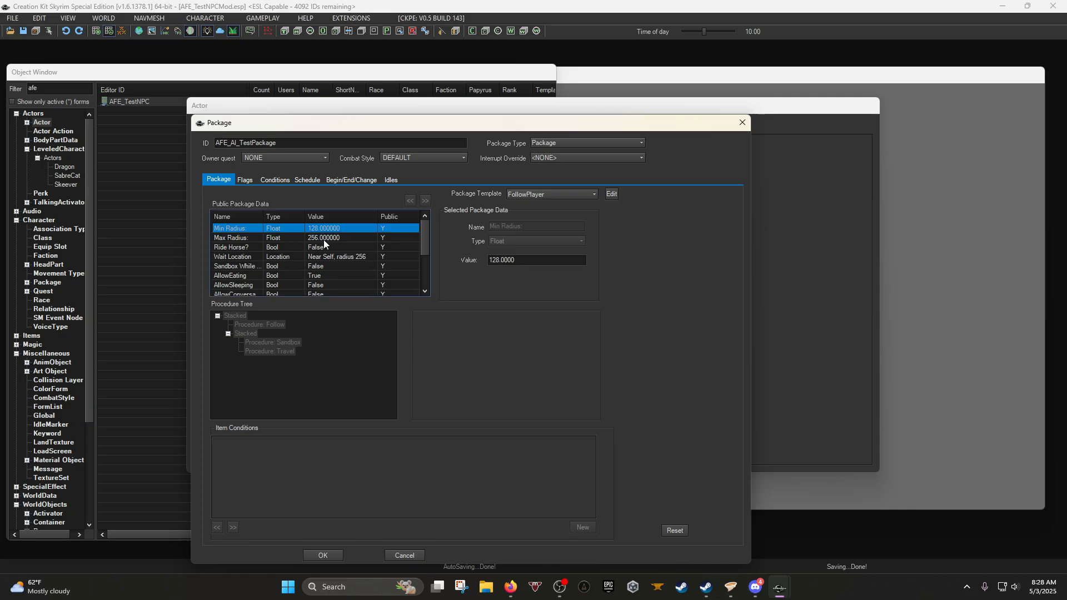
click(324, 239)
click(343, 229)
click(342, 236)
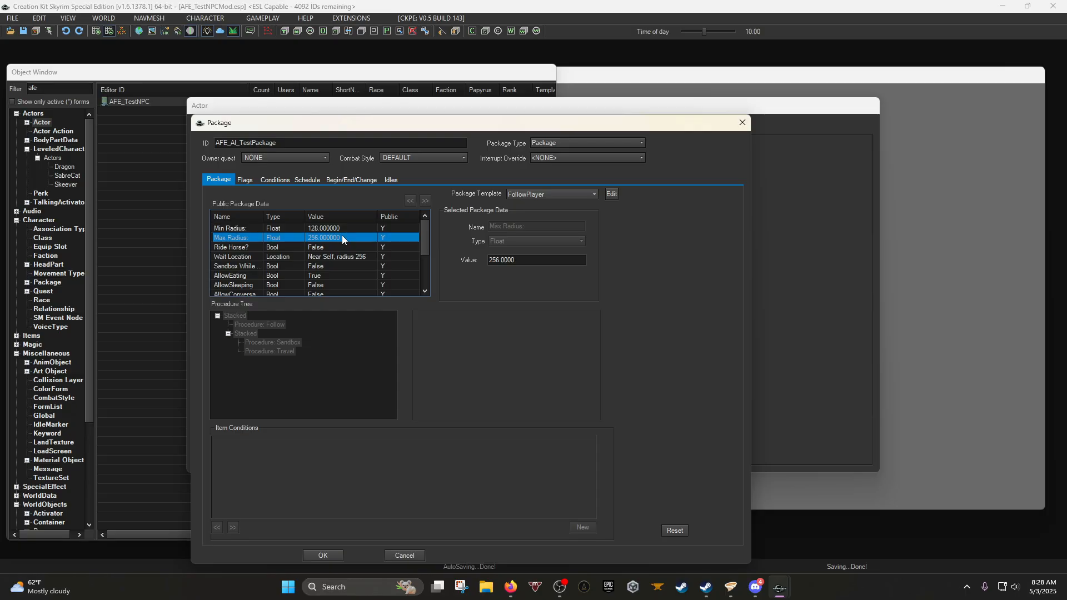
click(306, 247)
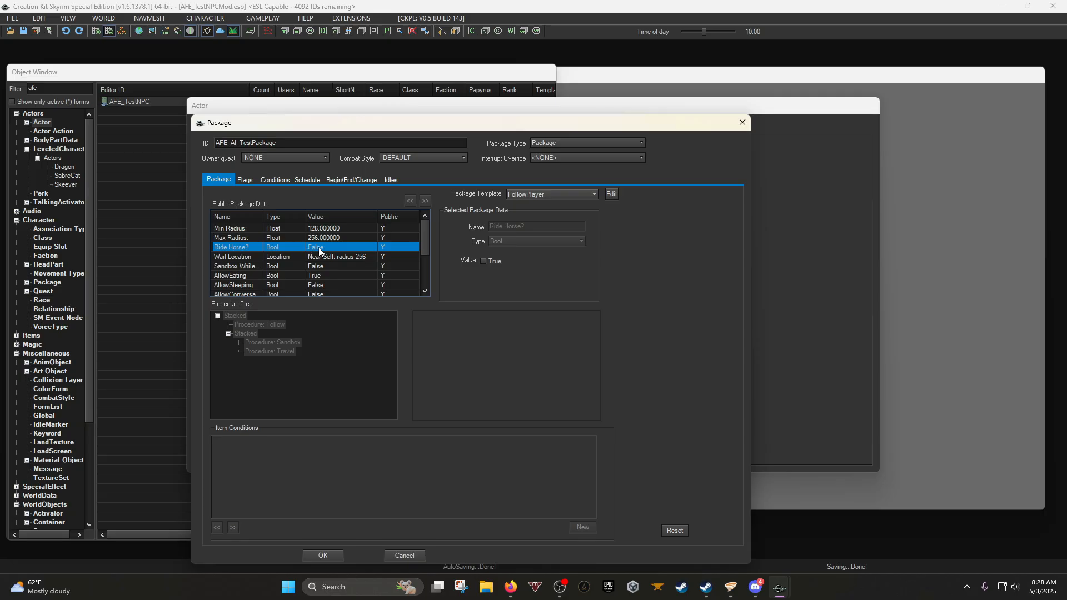
click(322, 260)
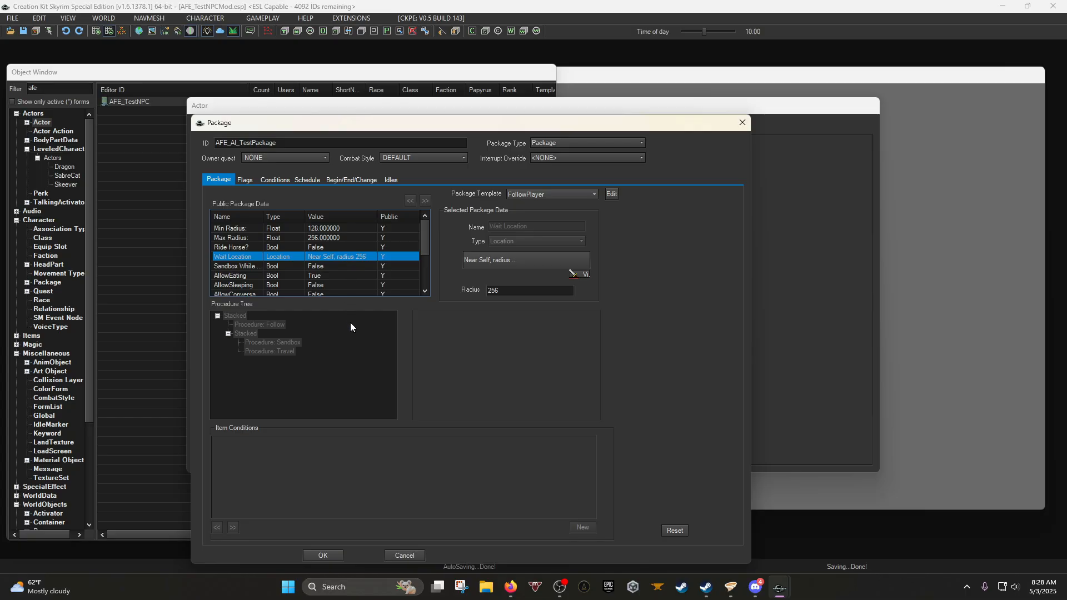
Set the package data values Sandbox While Waiting?, AllowSleeping and AllowConversation to True.
click(336, 267)
click(497, 261)
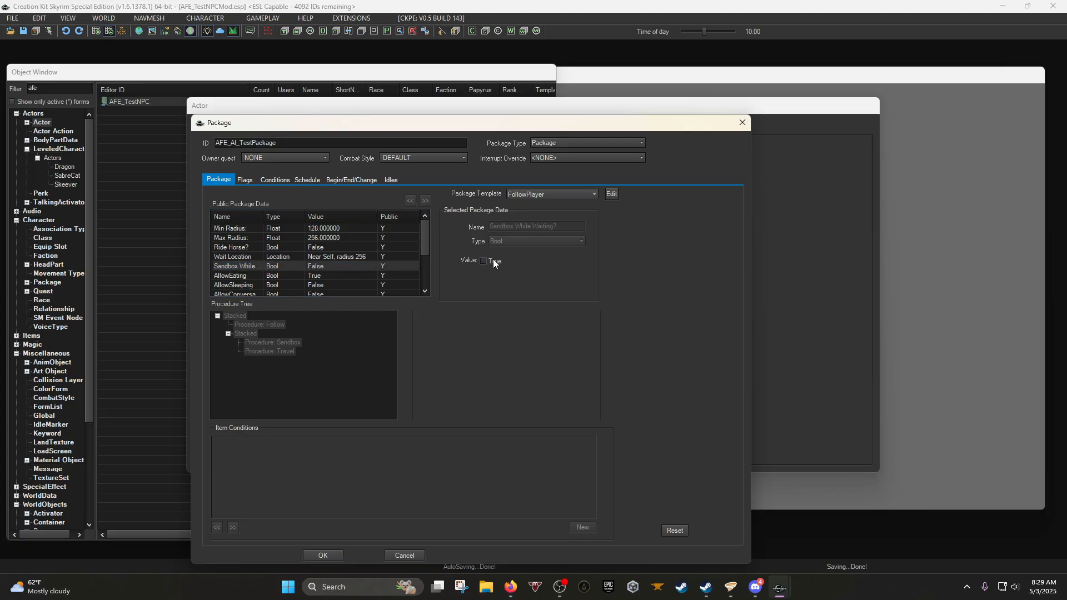
scroll(351, 261, down, 1)
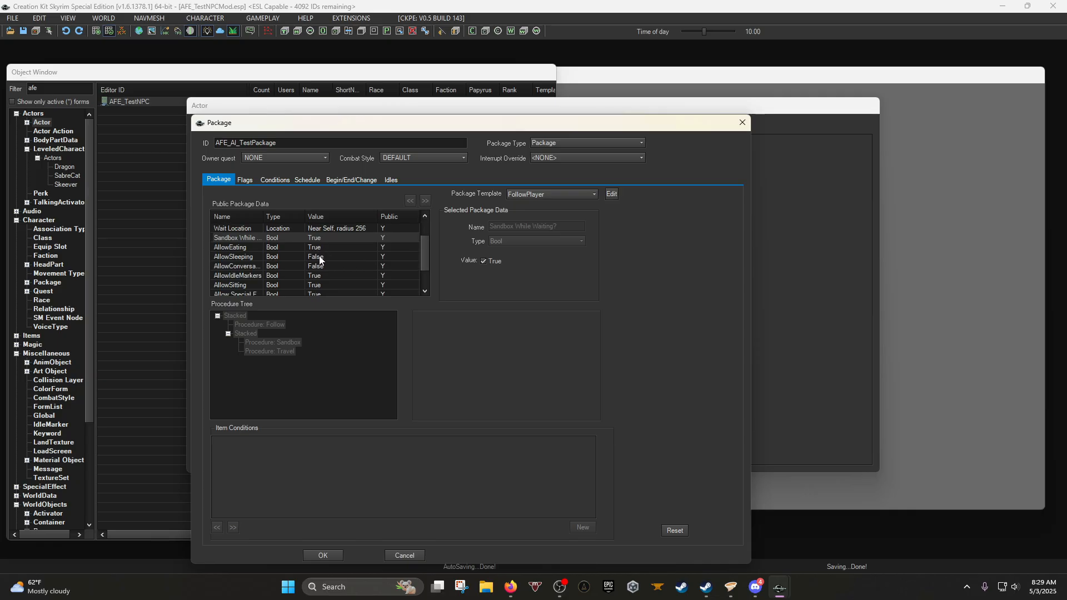
click(328, 257)
click(485, 261)
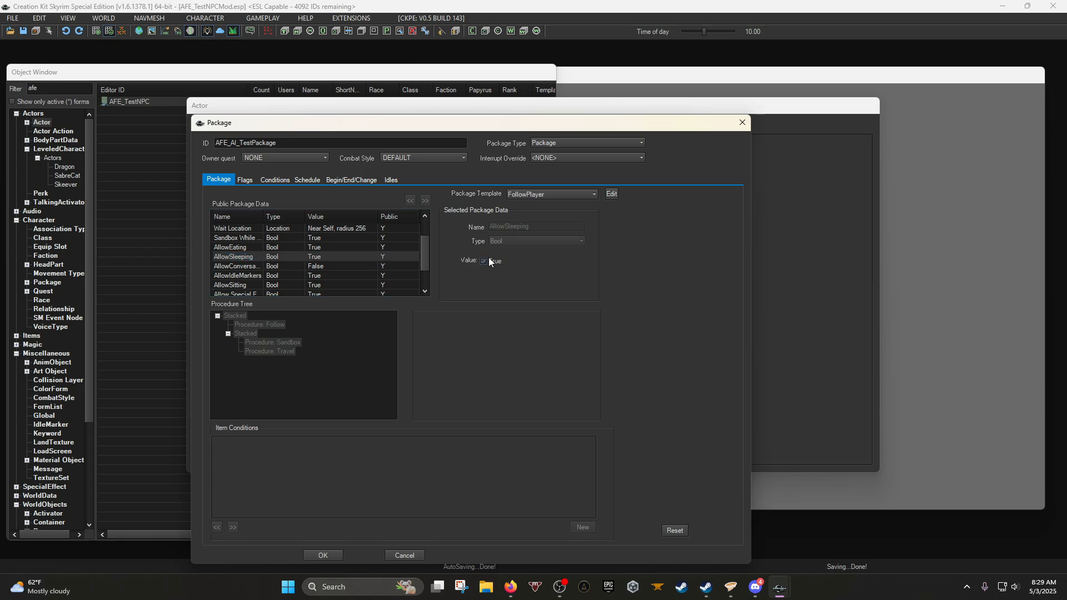
click(308, 266)
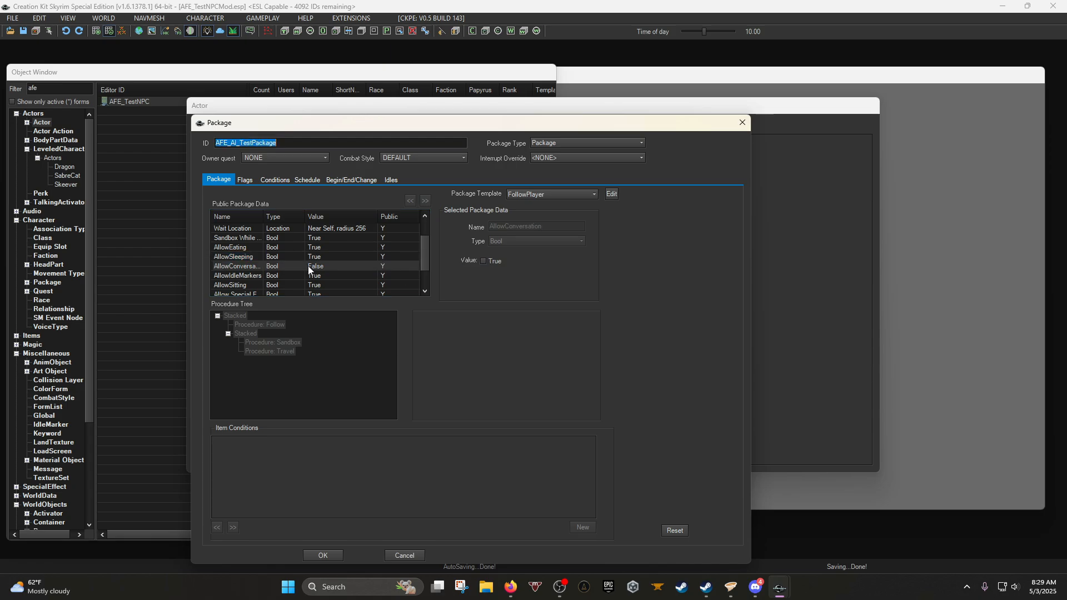
click(488, 259)
Review the package's AllowIdleMarkers, Allow Special Furniture, AllowWandering and Energy data entries.
scroll(315, 289, down, 1)
click(324, 245)
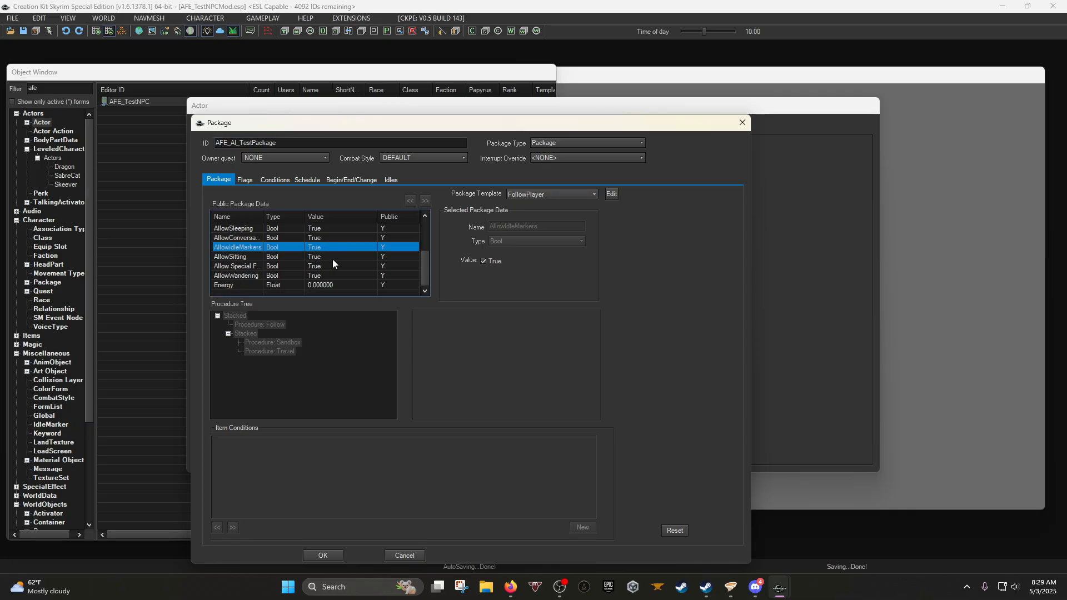
click(318, 266)
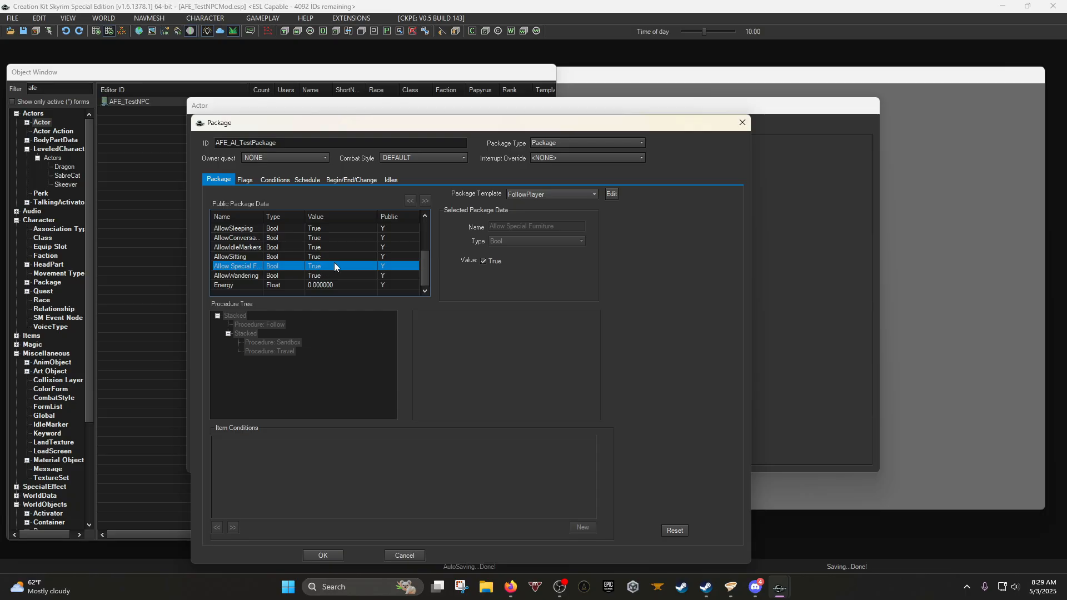
click(352, 278)
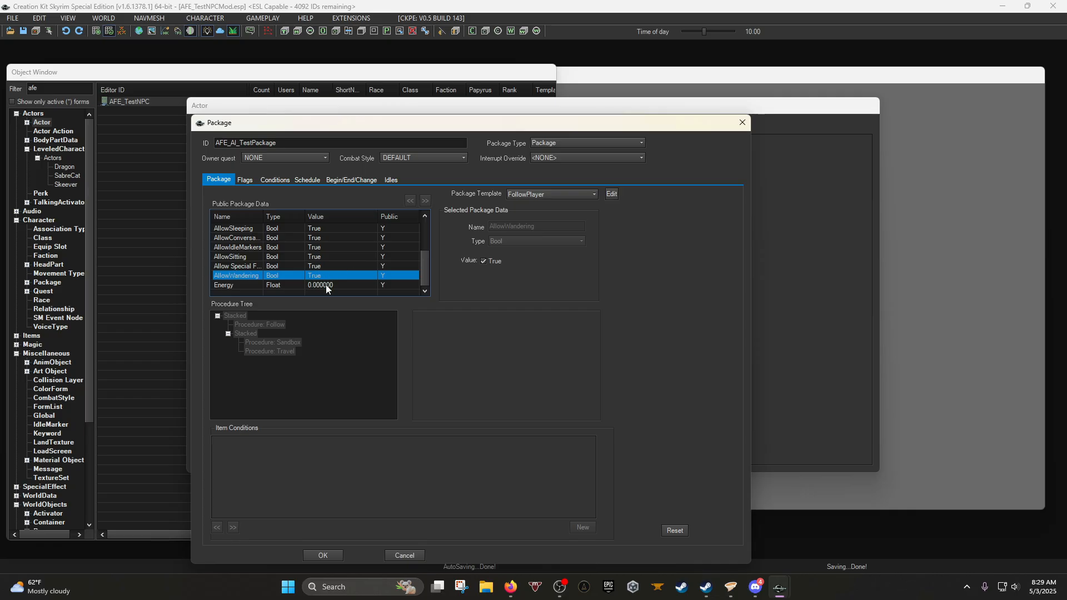
click(351, 284)
right_click(494, 260)
click(389, 335)
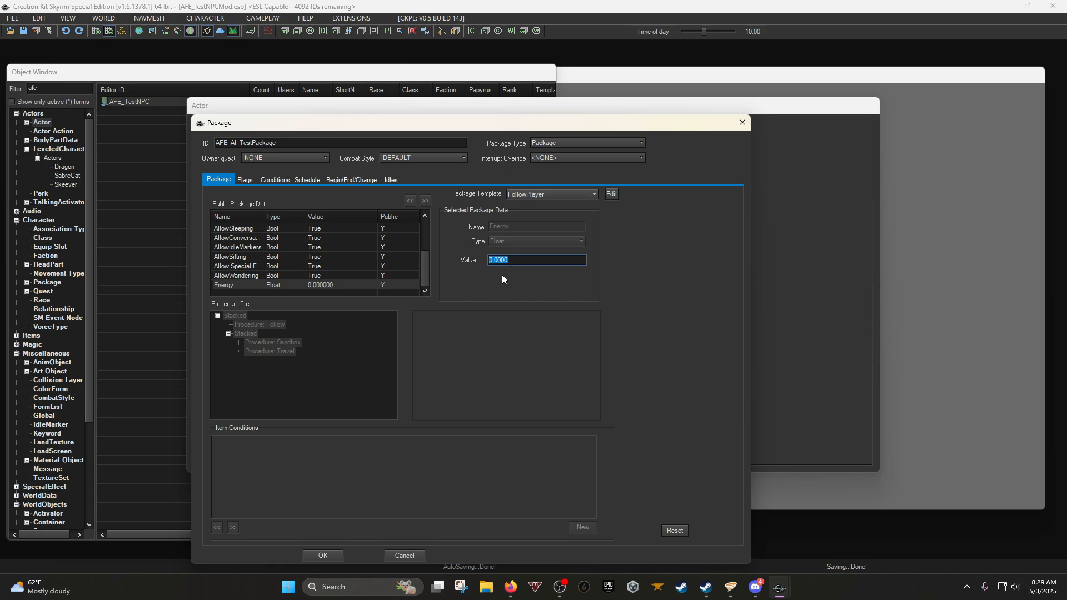
click(523, 260)
Review the package's flags and the preferred speed options without changing them.
click(244, 180)
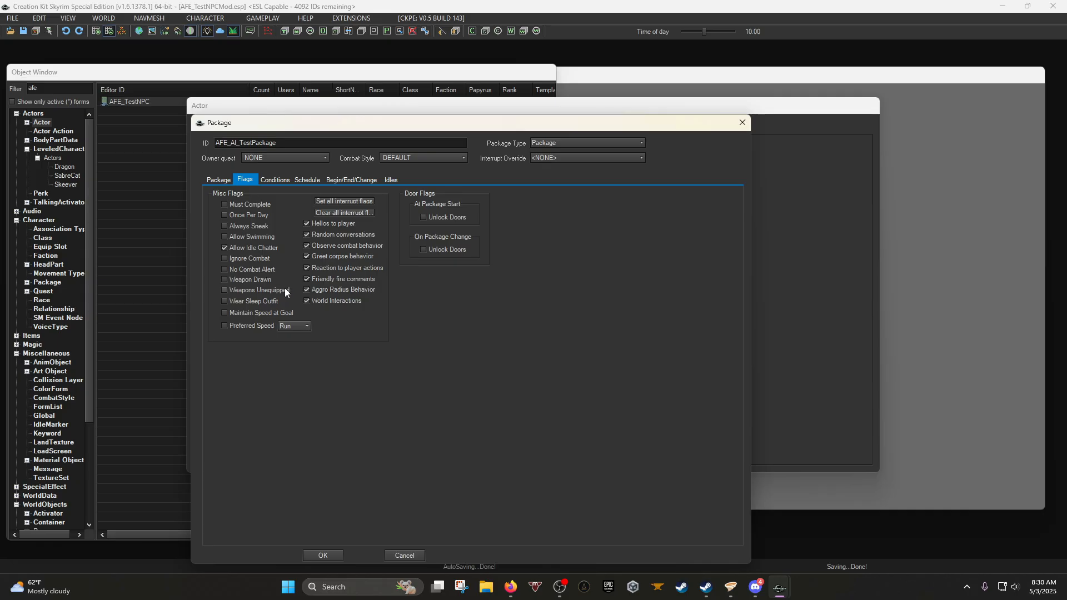
click(289, 326)
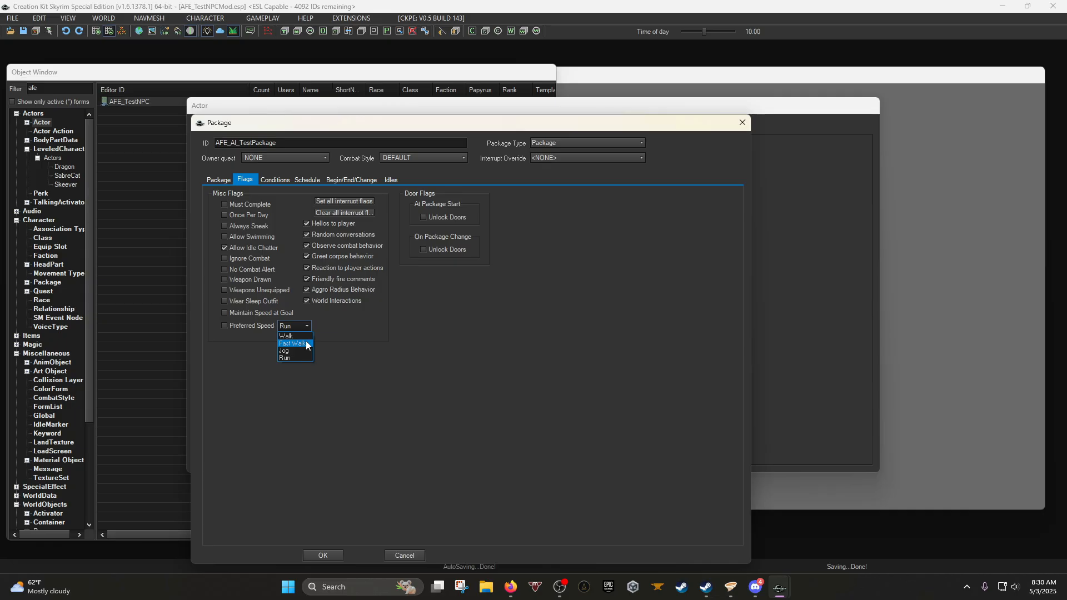
click(442, 307)
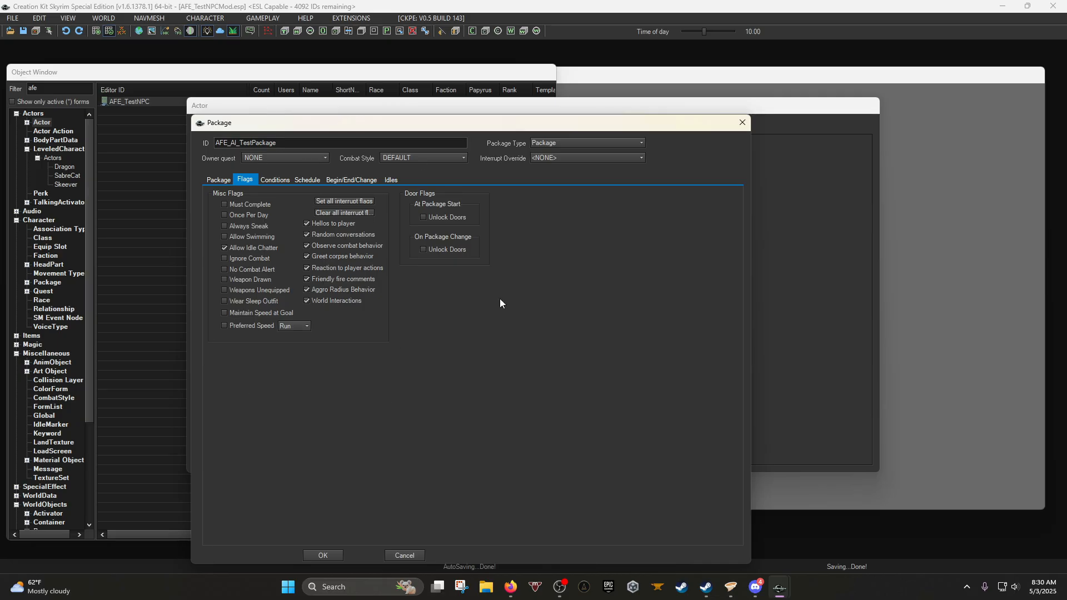
click(276, 180)
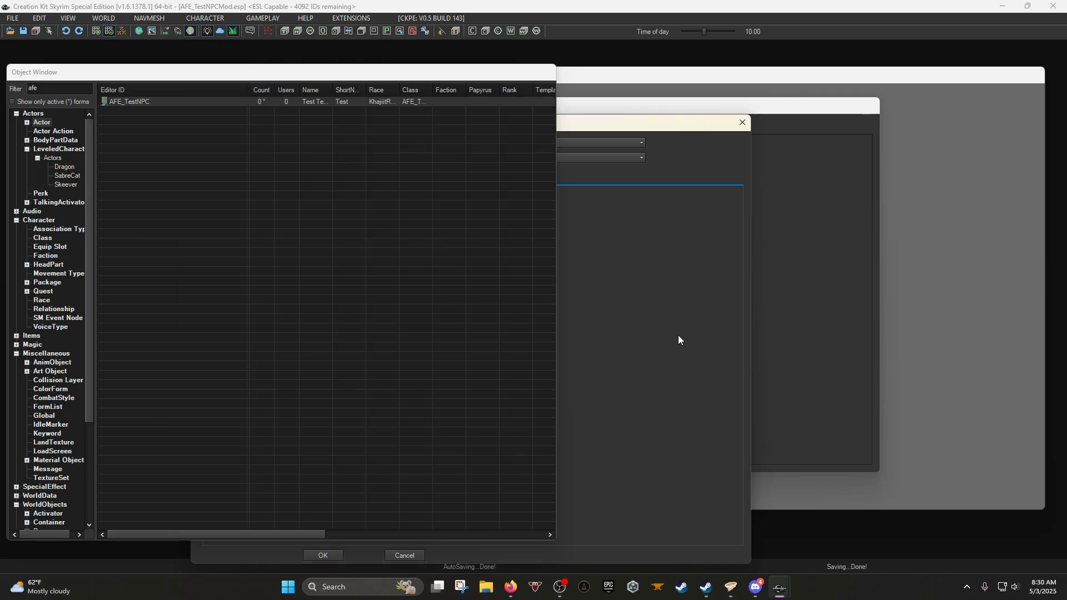
click(632, 121)
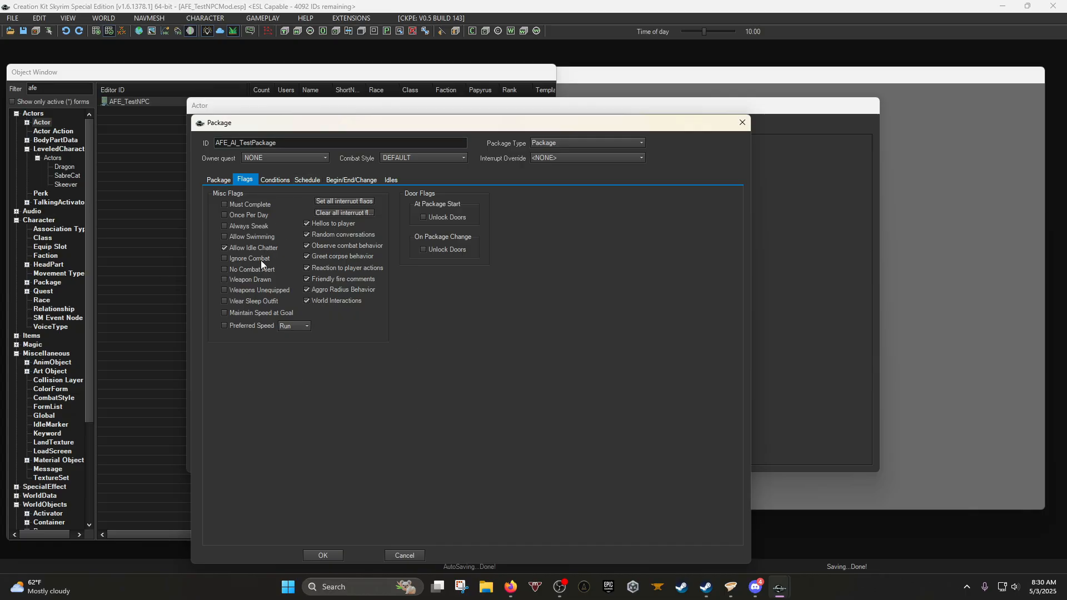
Start a new condition for the package using the GetDistance function.
click(274, 180)
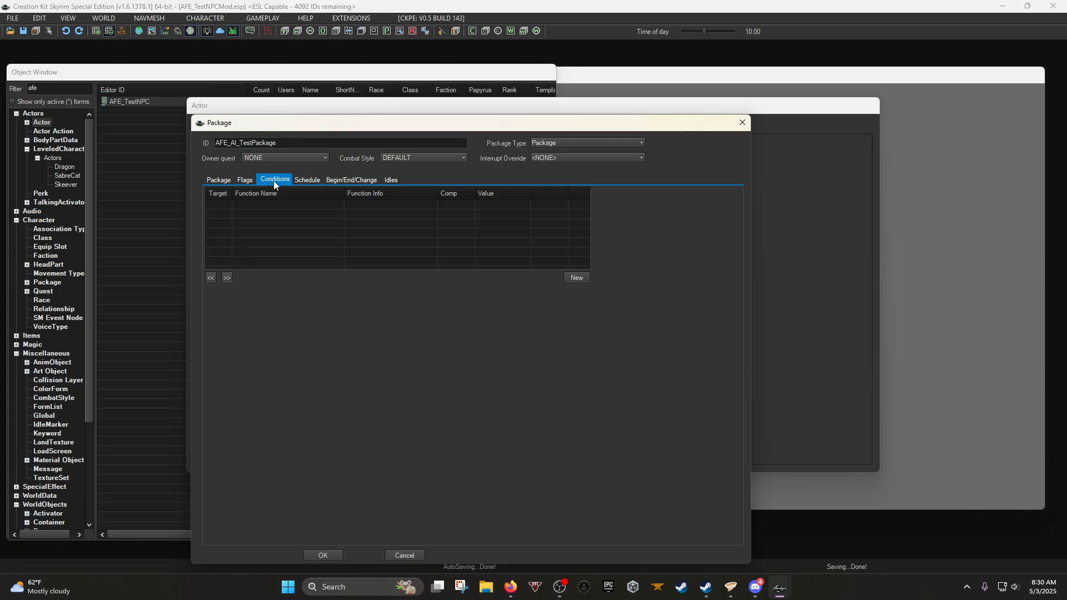
right_click(284, 226)
click(300, 230)
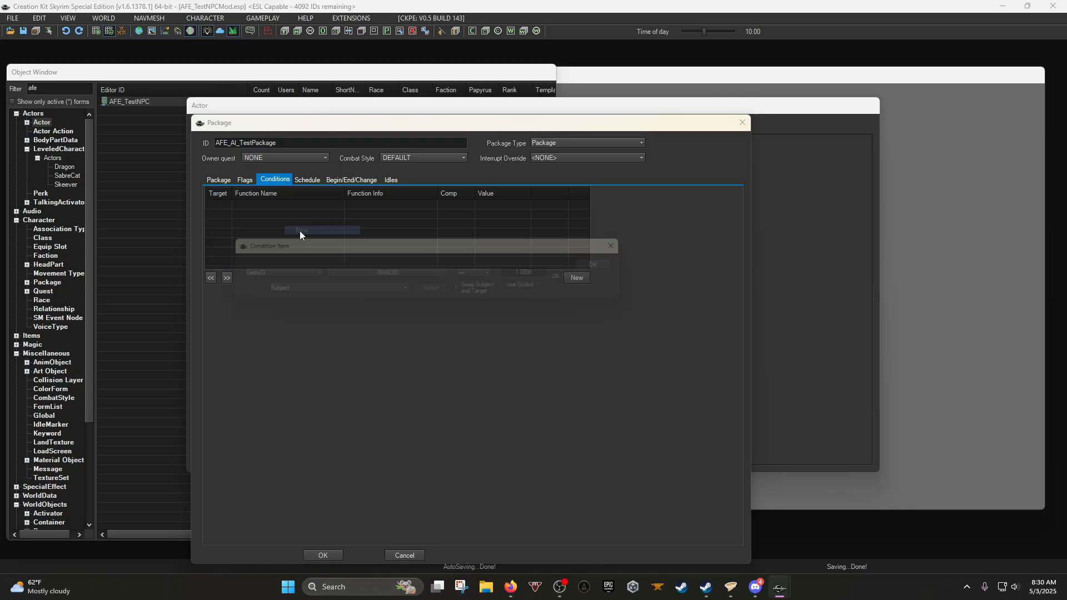
click(310, 275)
text(getdist)
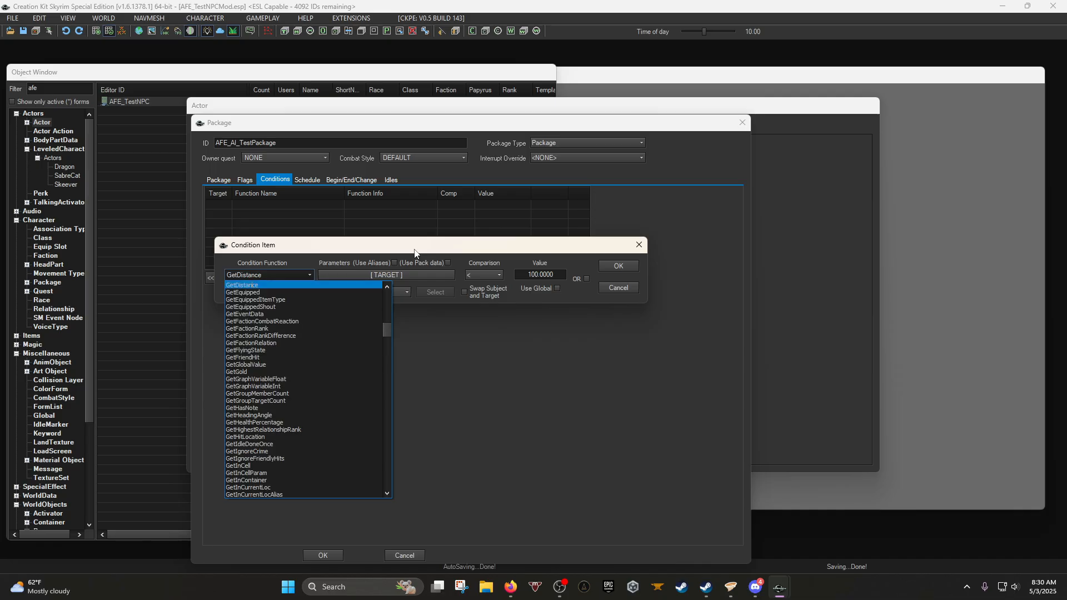
click(389, 265)
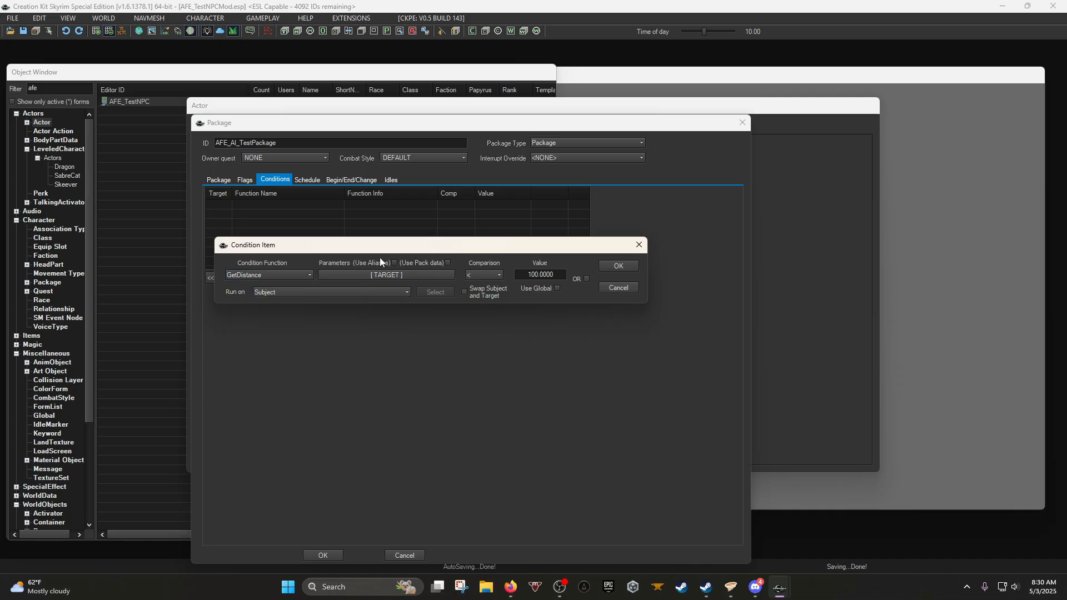
click(382, 276)
click(374, 312)
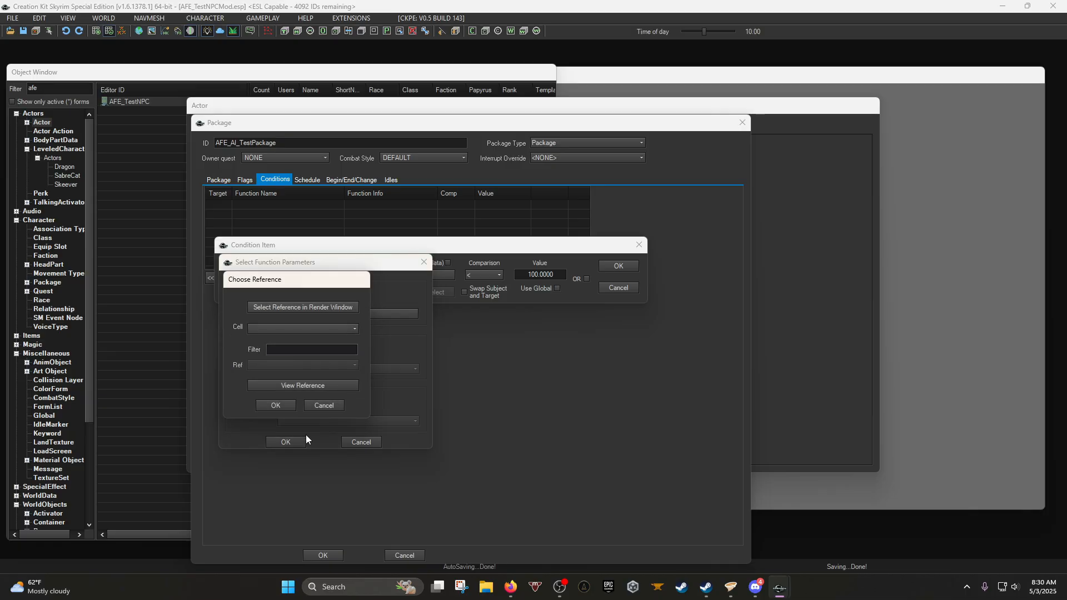
click(315, 403)
click(368, 439)
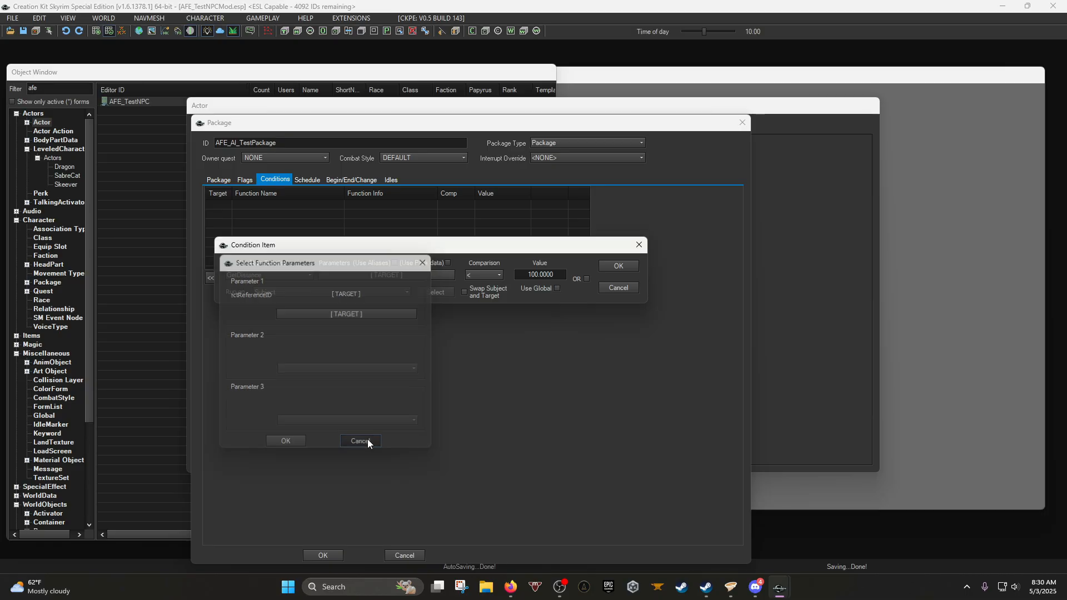
Change the new condition's function to GetLineOfSight.
click(303, 275)
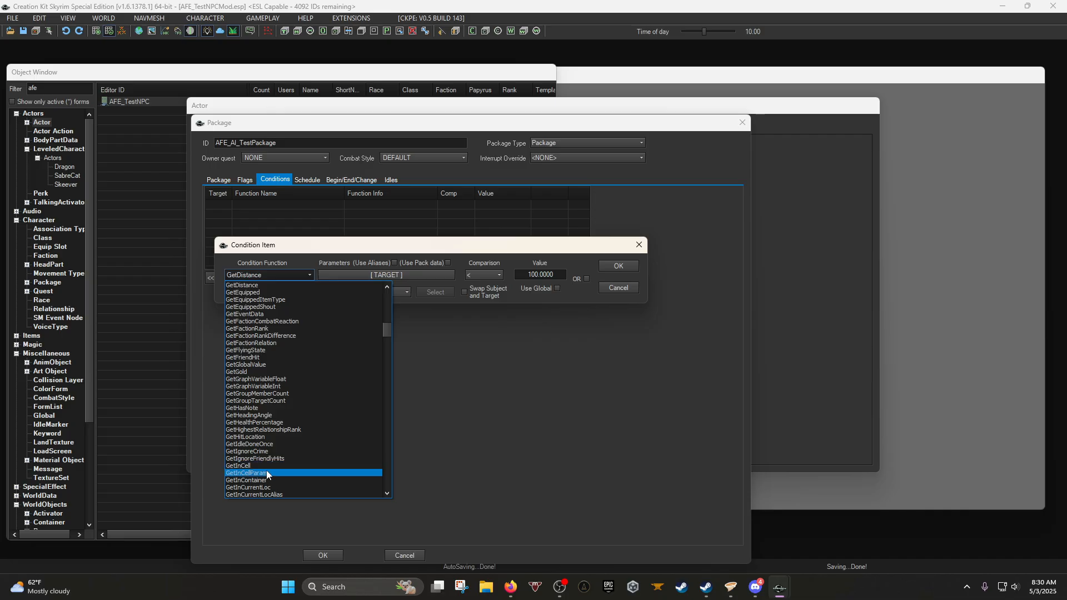
scroll(266, 470, down, 2)
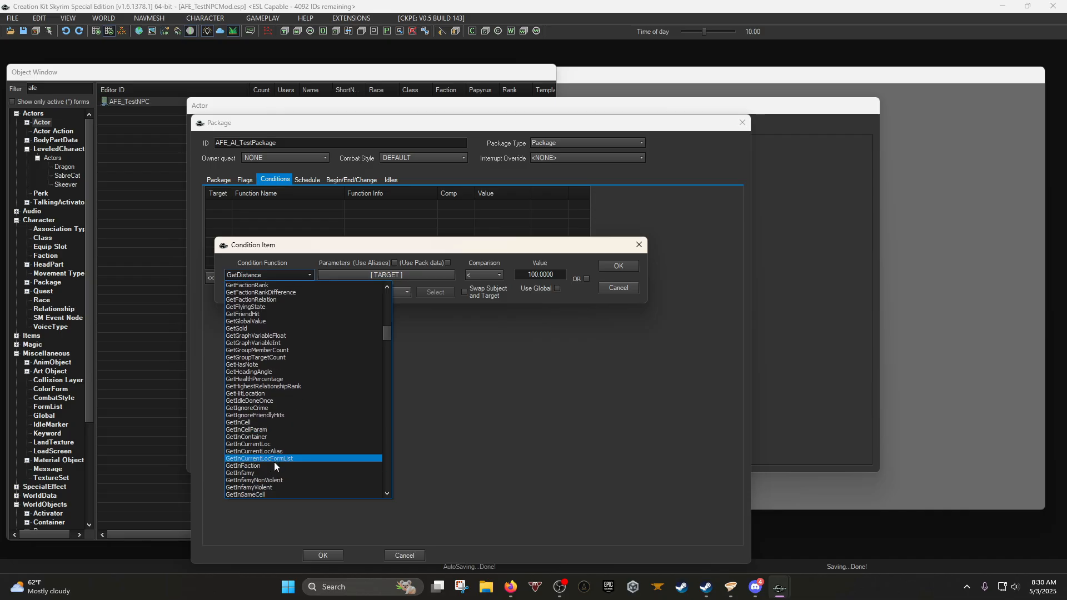
scroll(272, 470, down, 6)
scroll(275, 472, down, 9)
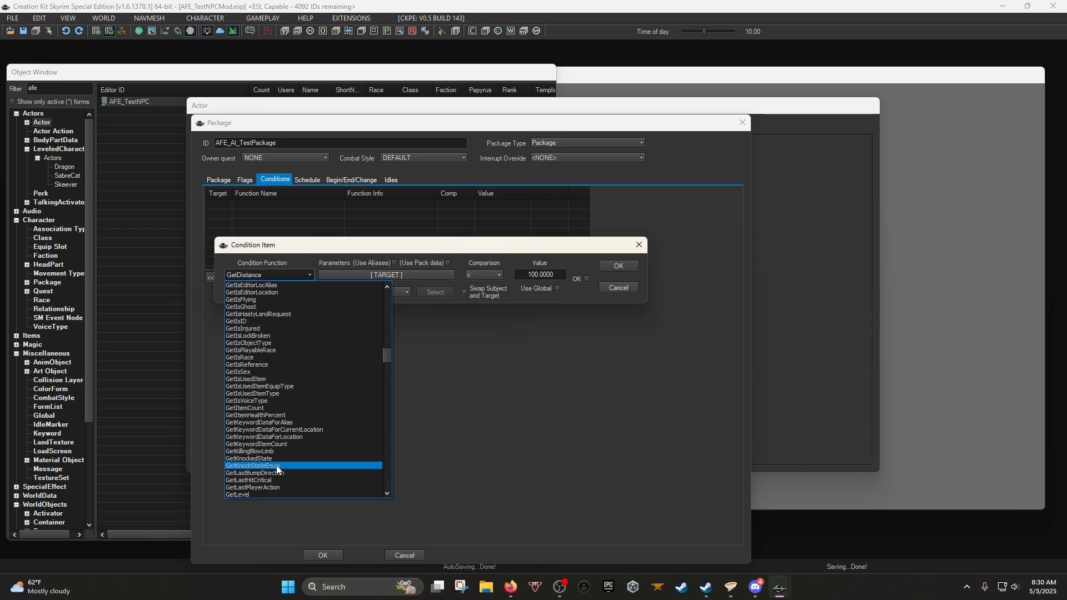
scroll(282, 464, down, 2)
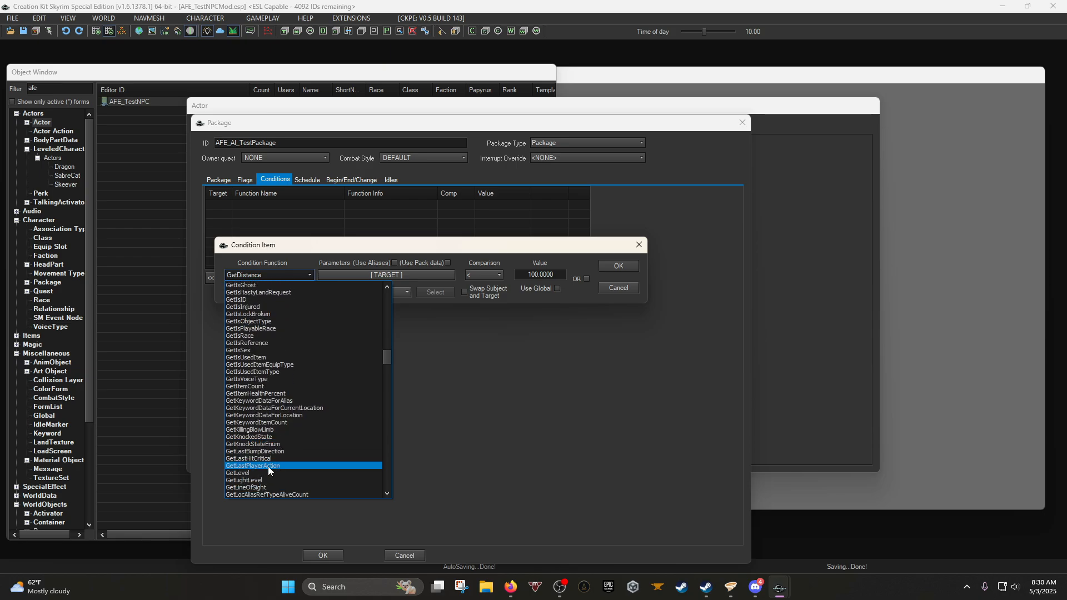
click(247, 465)
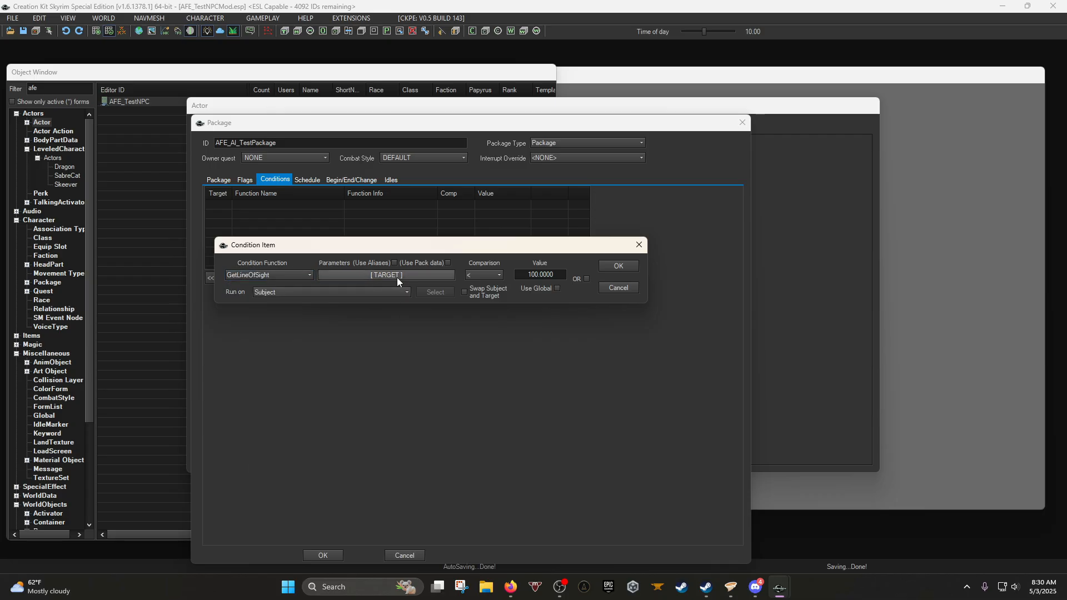
Change the new condition's function to GetGlobalValue.
click(246, 275)
scroll(283, 329, up, 7)
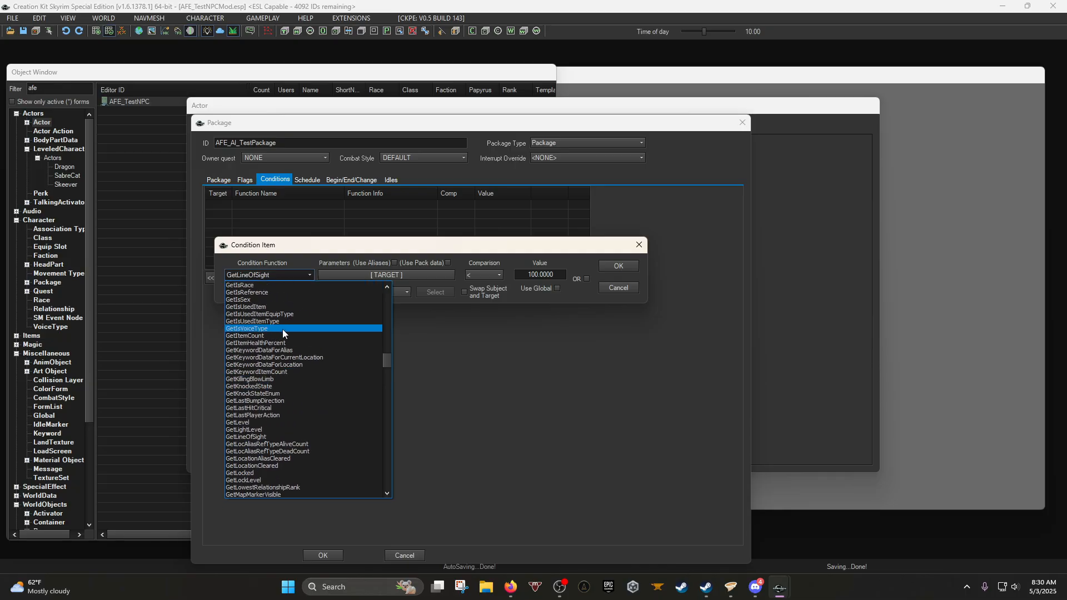
scroll(286, 333, up, 20)
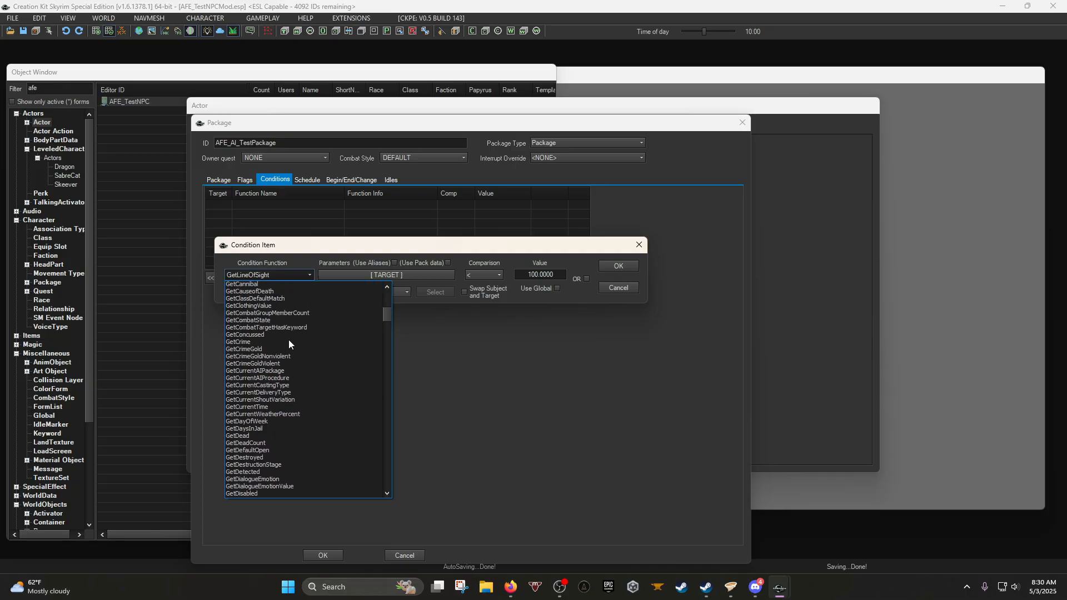
scroll(288, 342, up, 5)
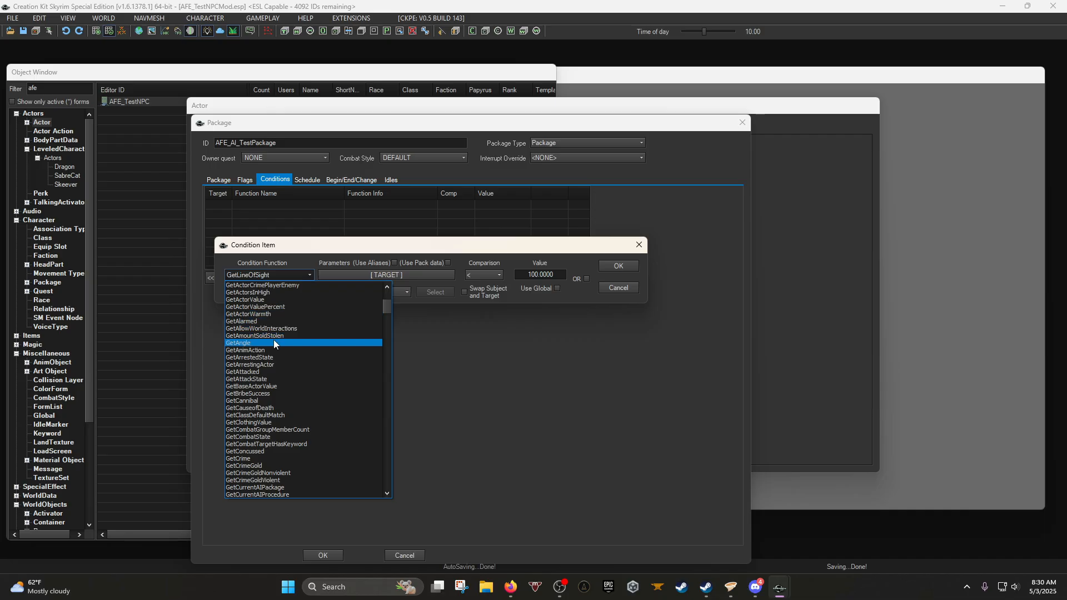
scroll(273, 342, up, 6)
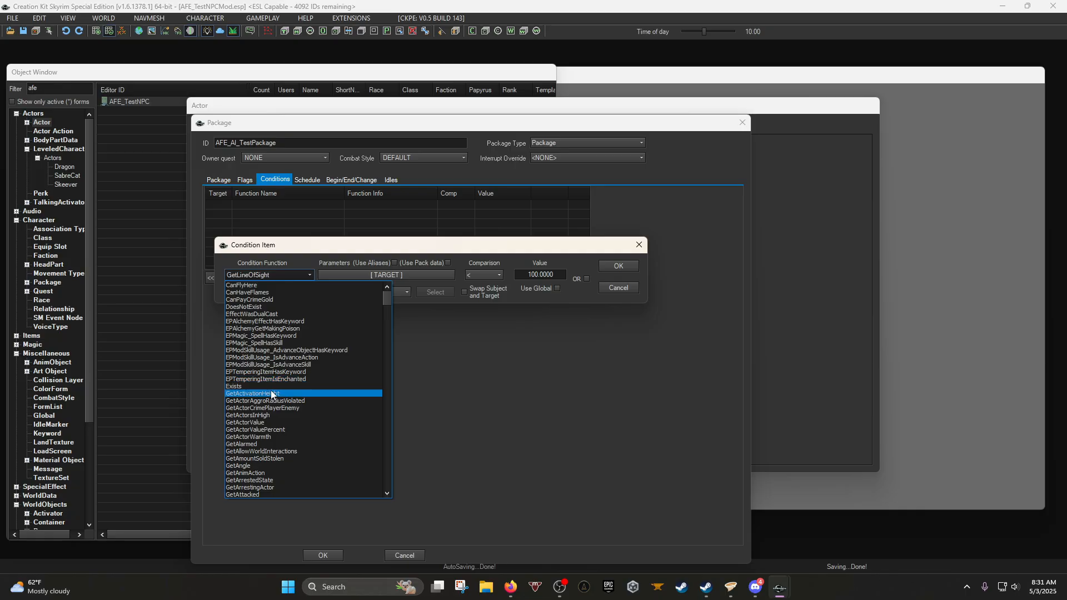
scroll(273, 391, down, 8)
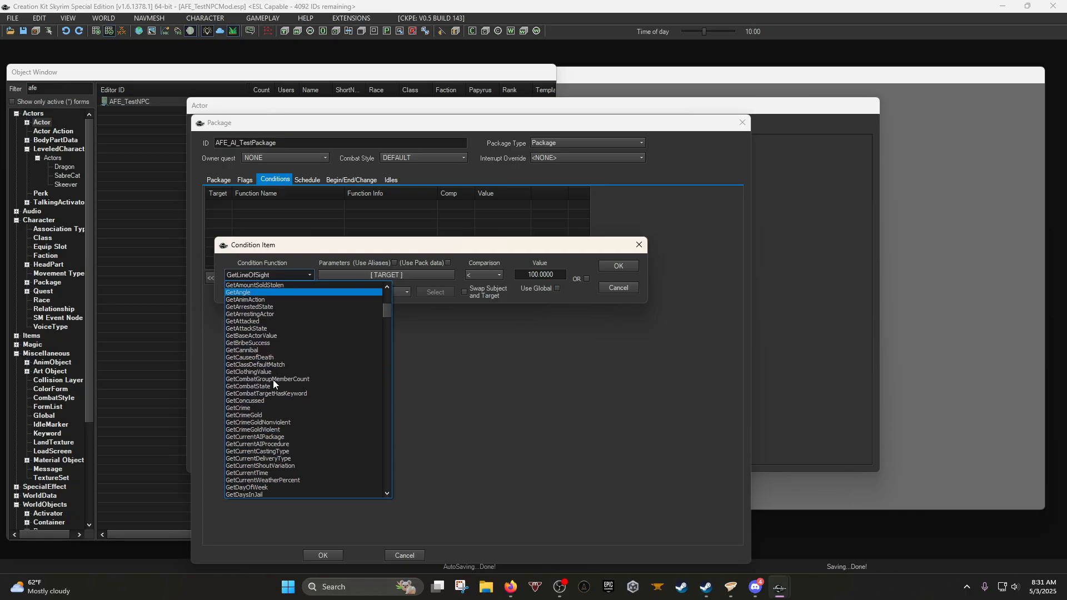
scroll(271, 414, down, 4)
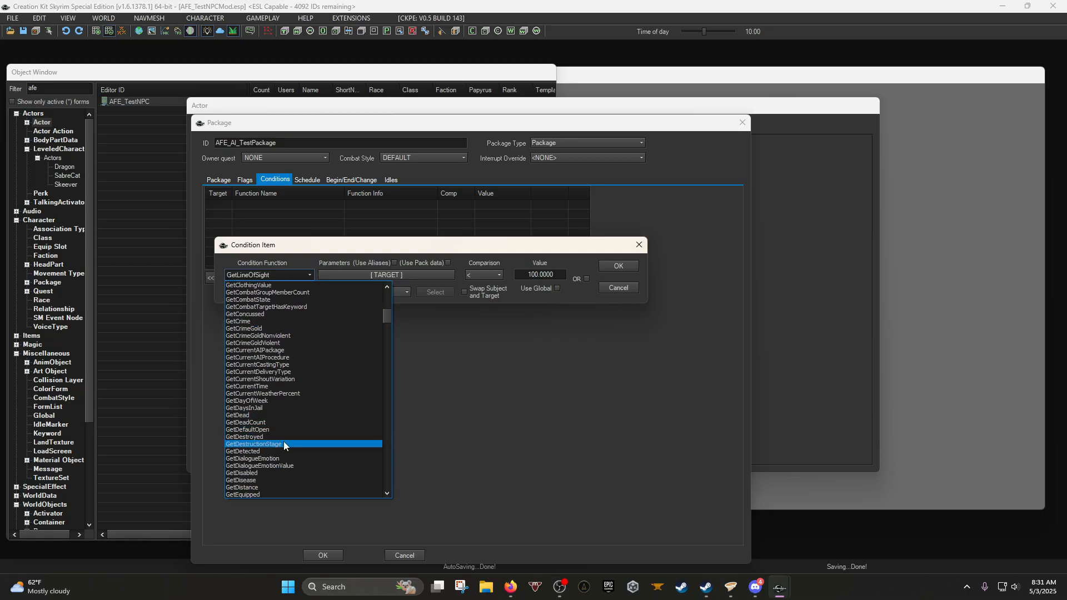
scroll(284, 445, down, 5)
scroll(283, 447, down, 4)
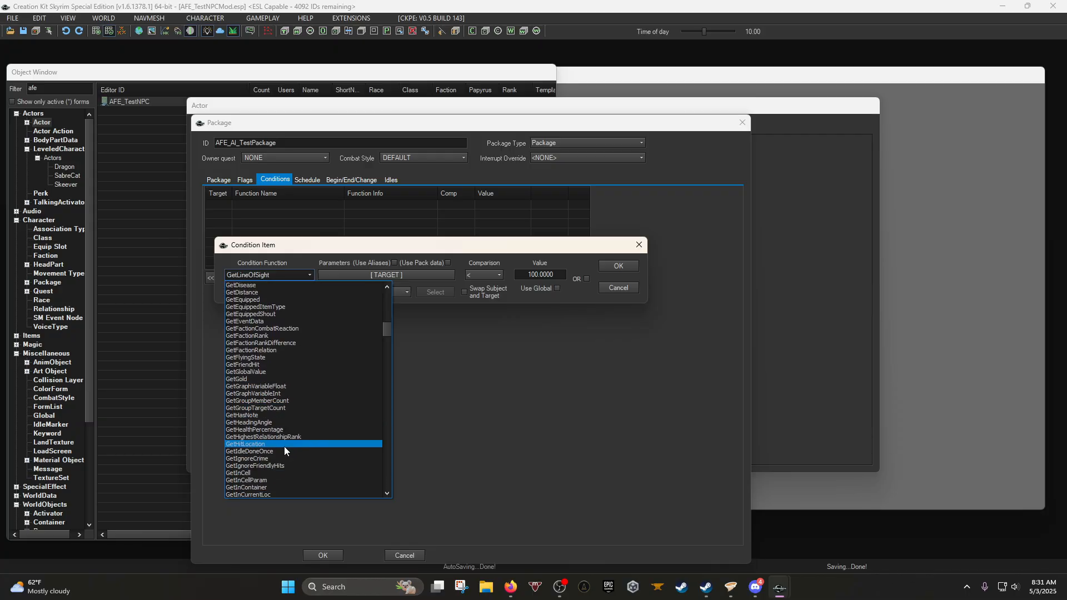
click(269, 371)
Check the parameter selection for GetGlobalValue without choosing a global, and close the condition and the package.
click(404, 274)
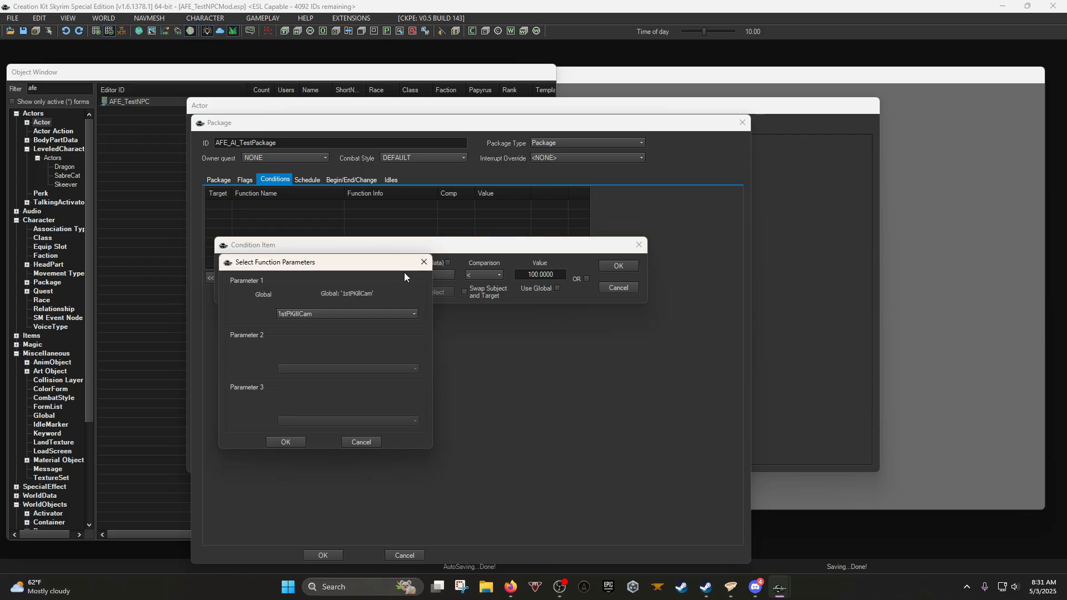
click(356, 440)
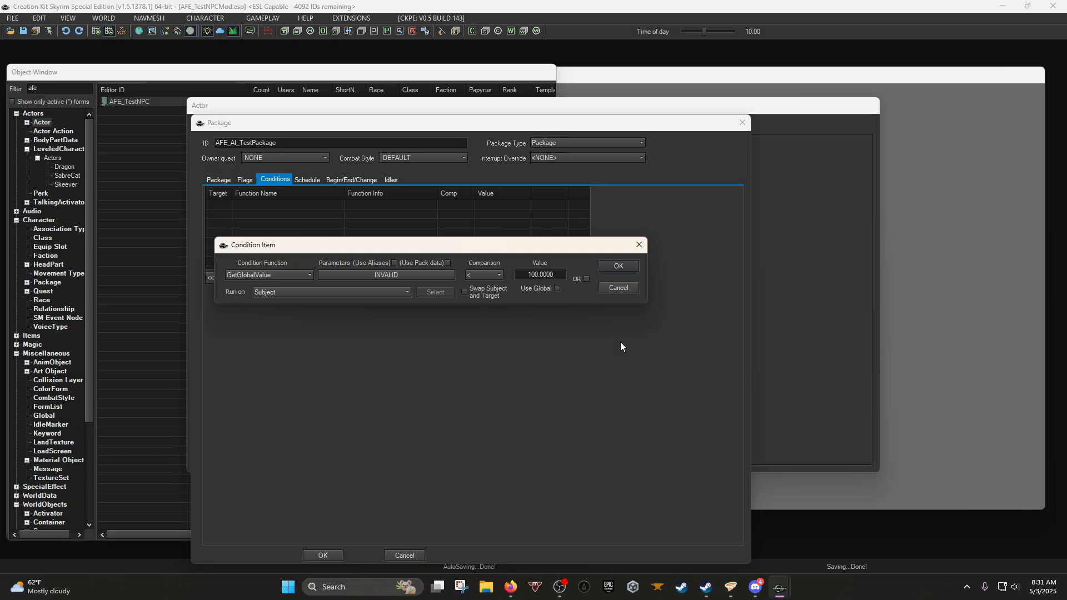
click(620, 265)
click(741, 128)
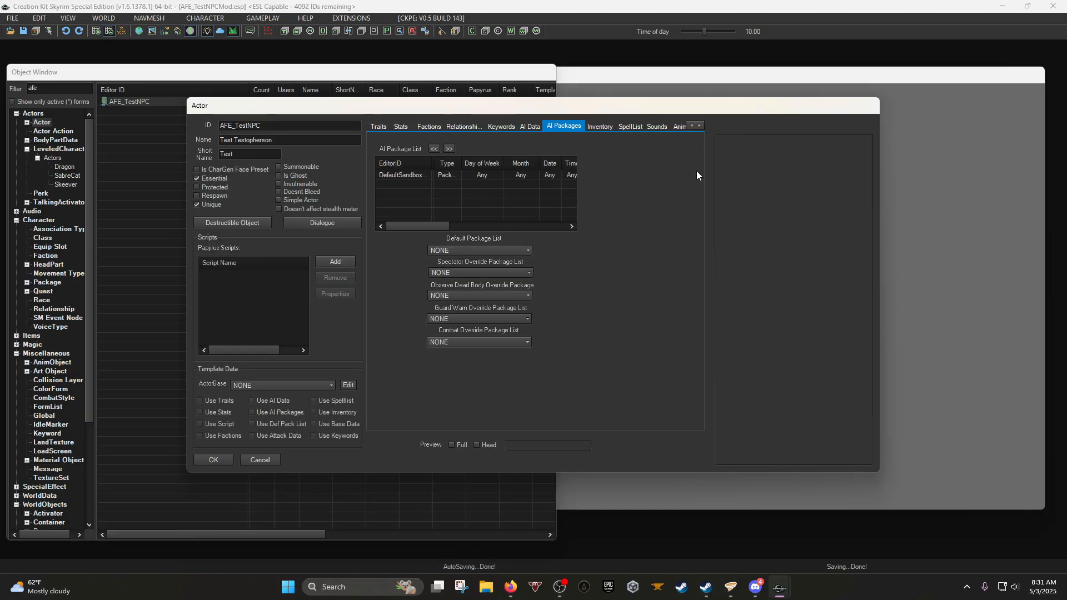
Start a new global variable in the Global category of the Miscellaneous objects, with the object filter cleared.
scroll(38, 444, down, 5)
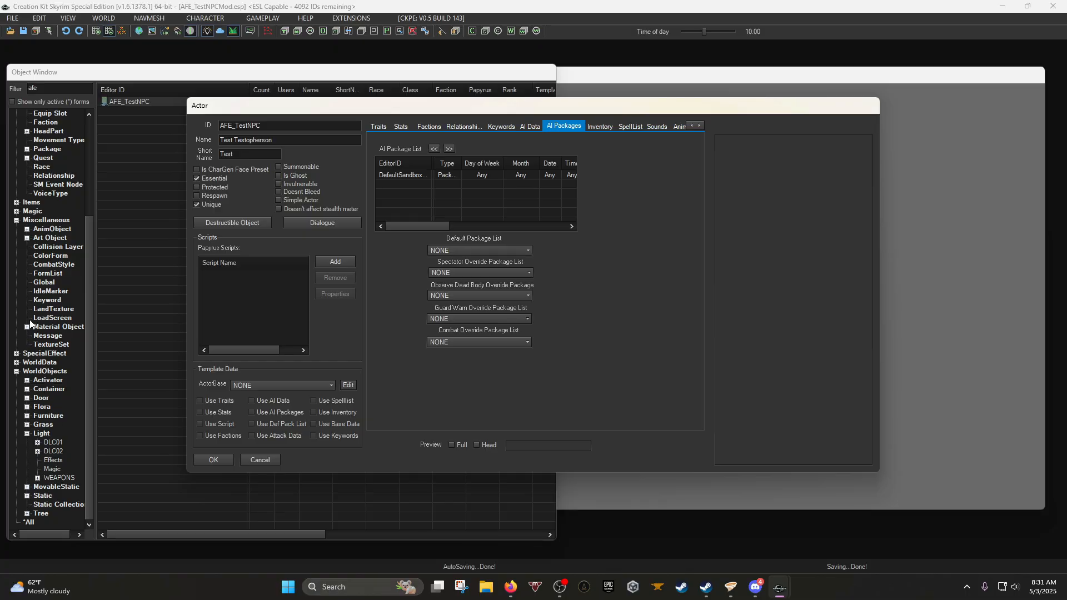
click(47, 283)
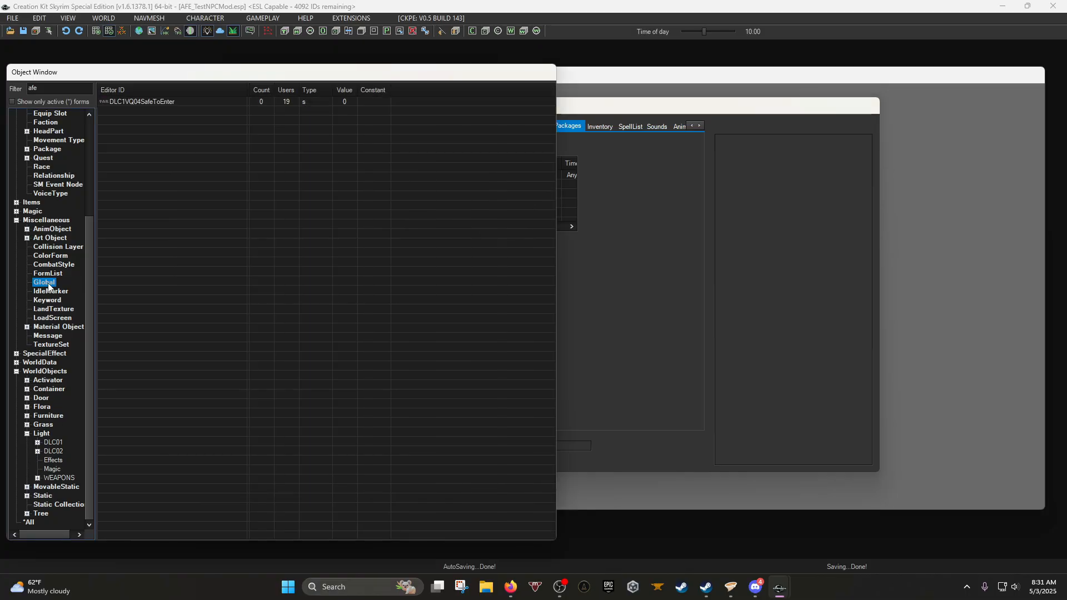
double_click(37, 88)
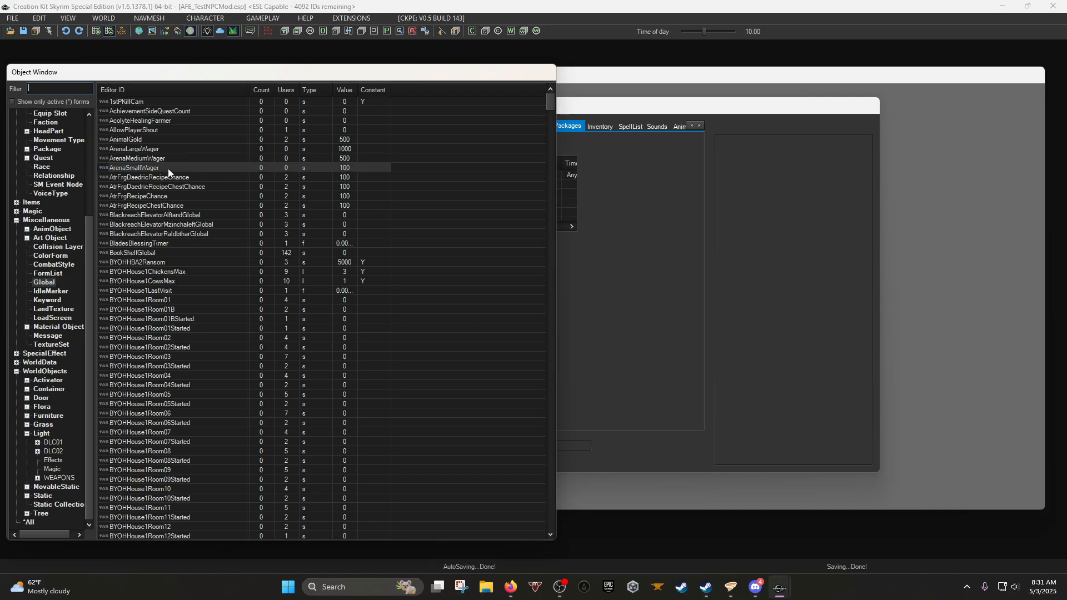
right_click(168, 168)
click(201, 176)
drag(495, 210, 322, 248)
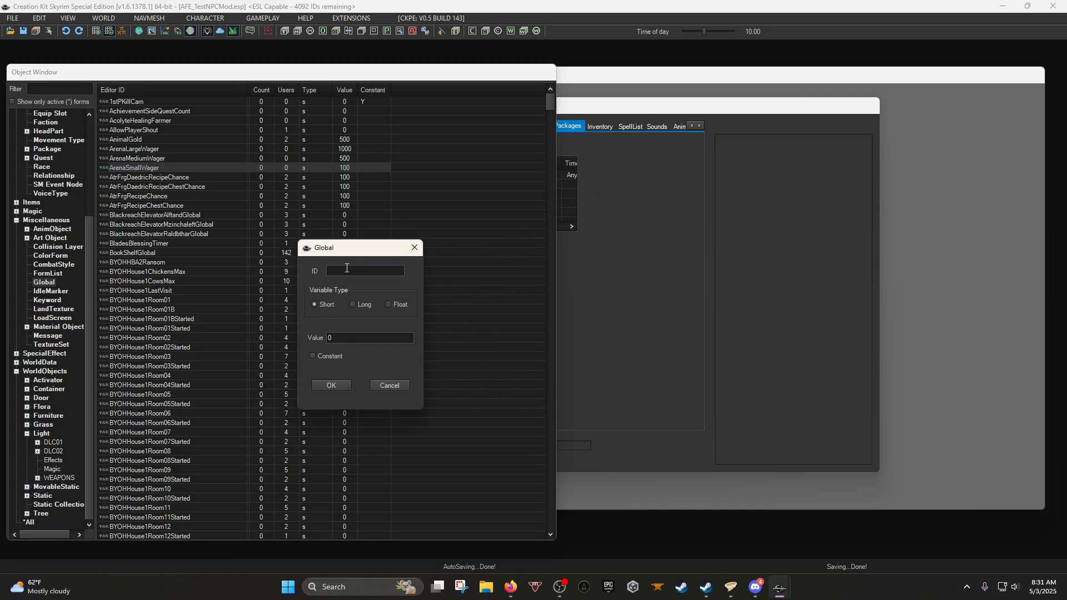
Name the new global AFE_TestFollowingGV and save it as a Short variable with value 0.
text(AFE)
text(_TestFollowin)
text(gGF)
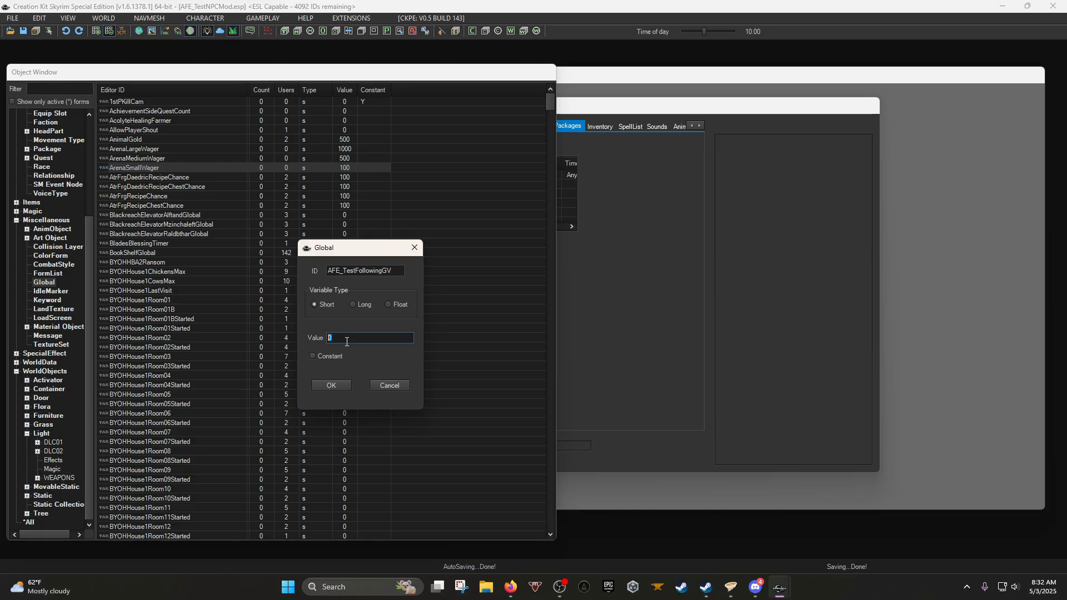
text(1)
click(345, 387)
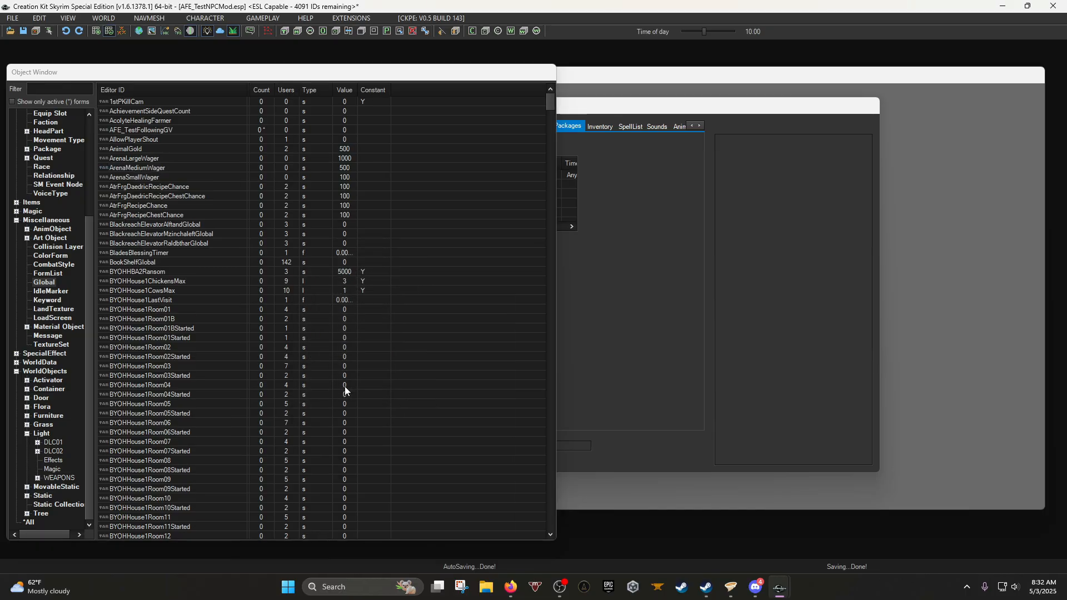
Return to the AFE_TestNPC actor and try to add an existing AI package, filtering the forms by "afe".
click(575, 180)
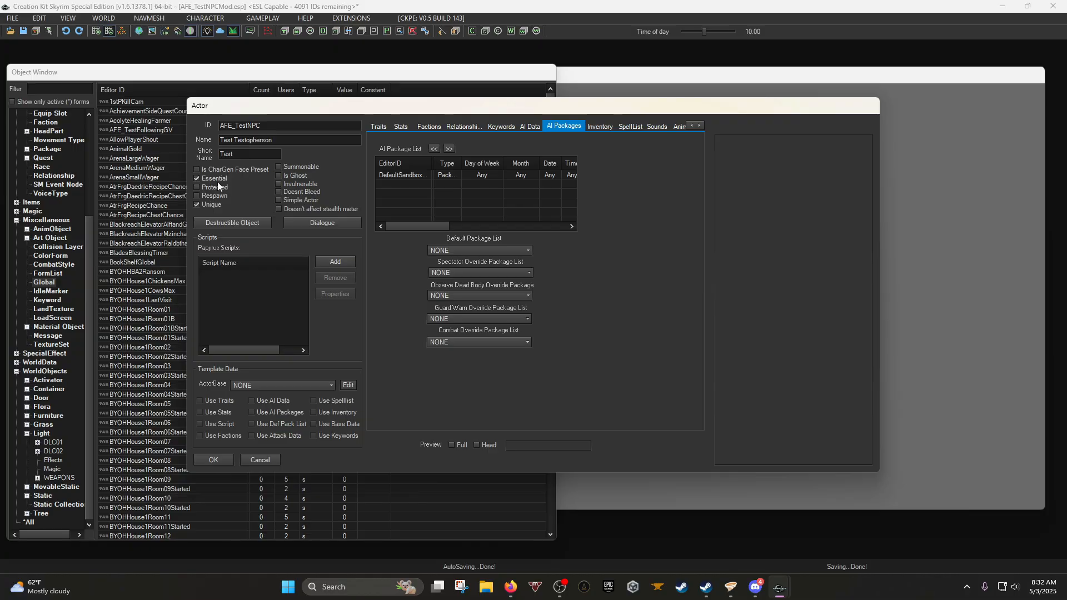
right_click(387, 183)
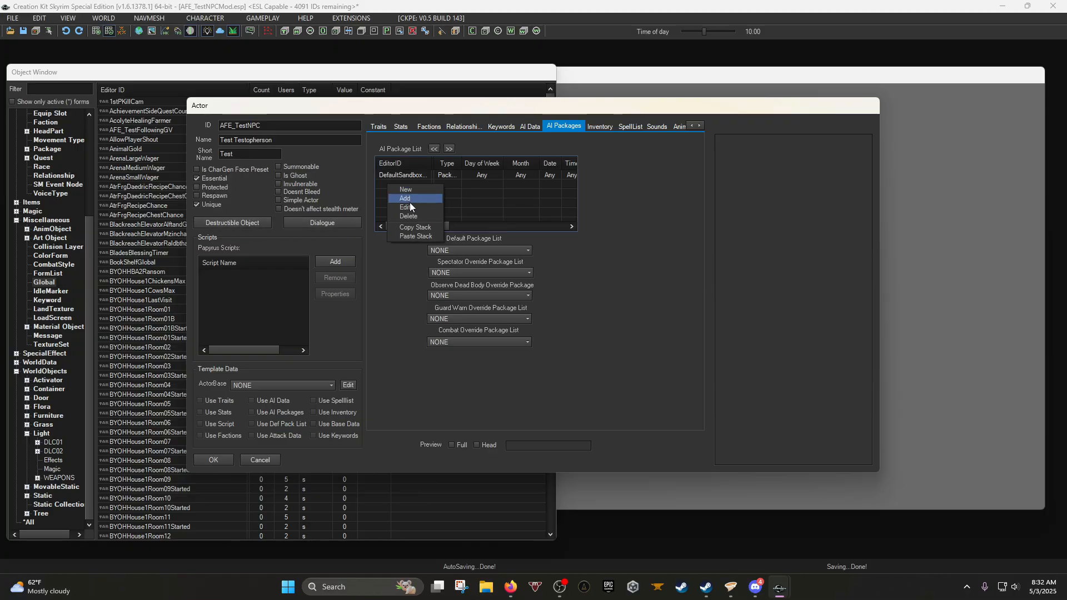
click(780, 587)
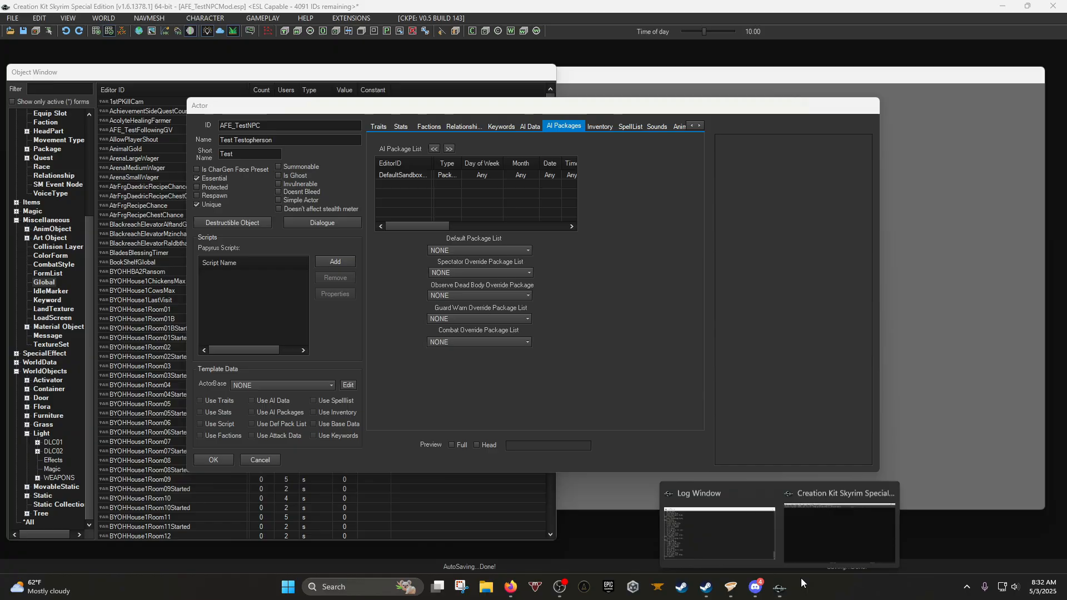
click(835, 521)
right_click(415, 192)
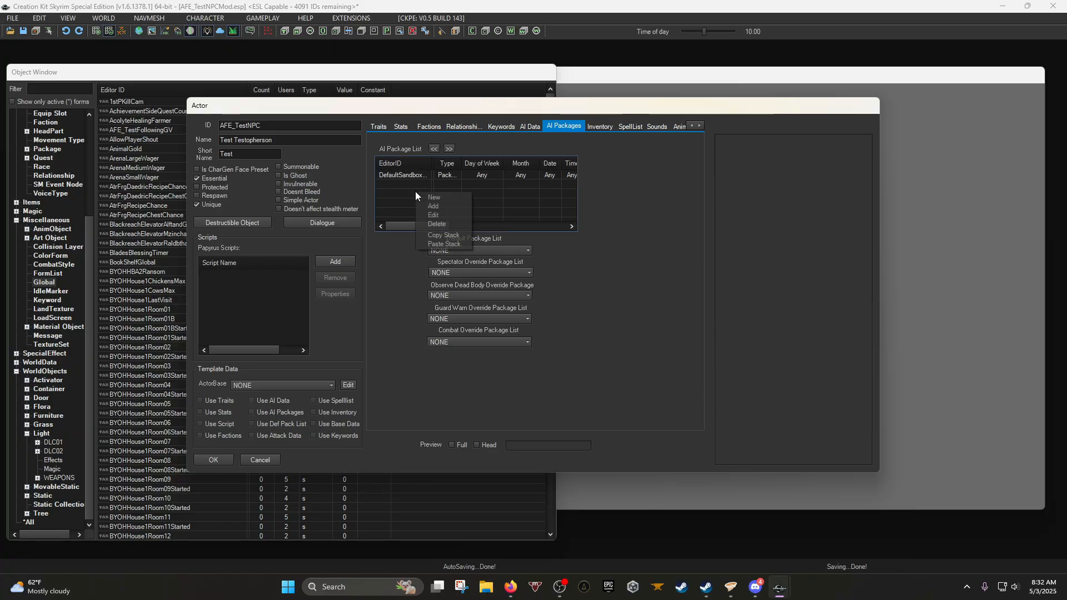
click(434, 206)
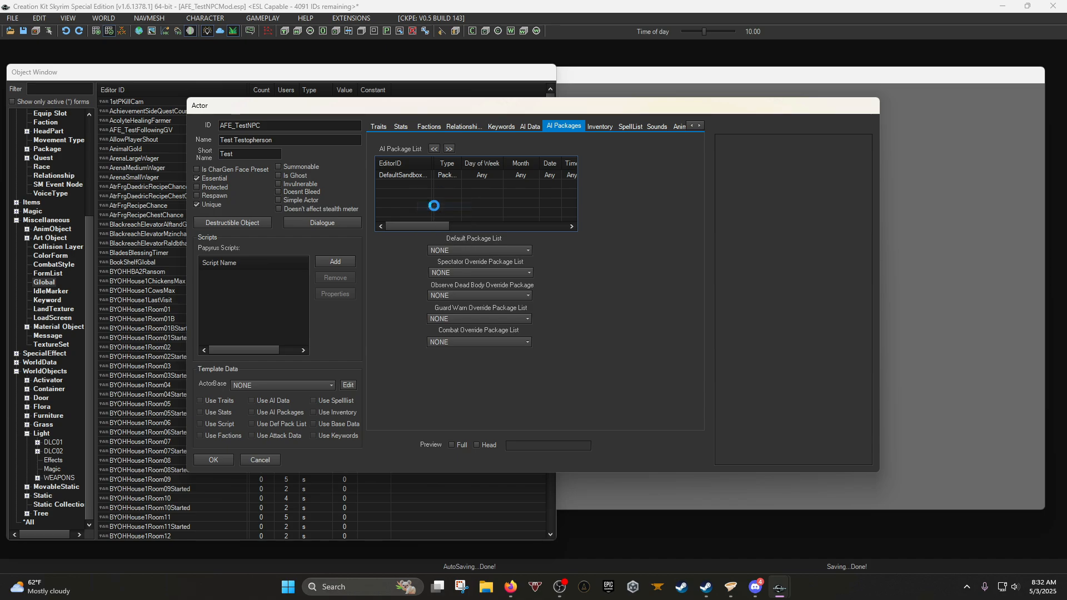
text(afe)
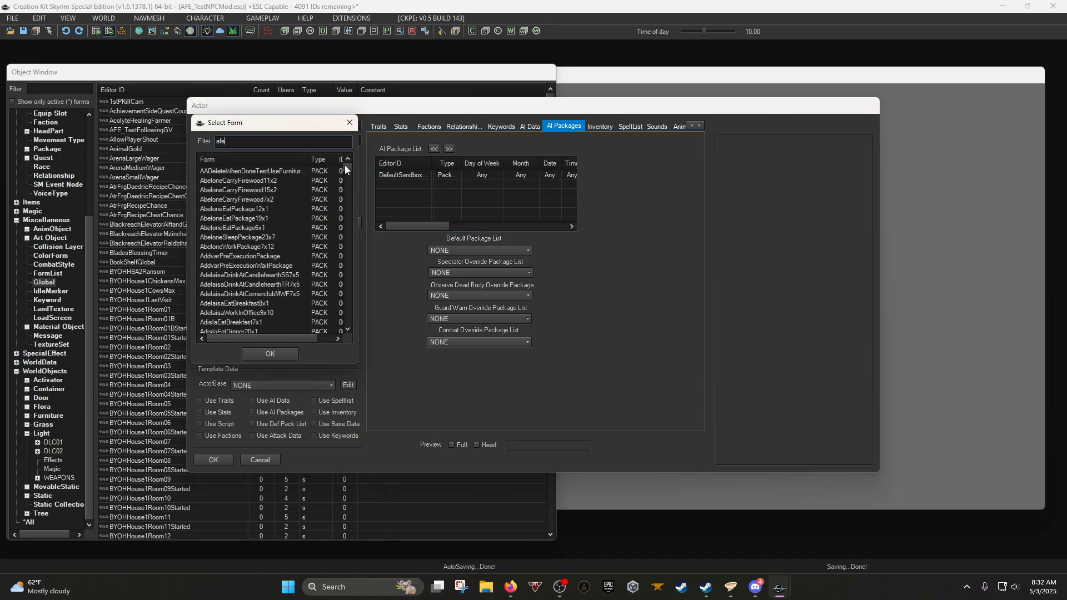
click(352, 122)
Create a new AI package for the actor with the ID AFE_AI_TestPackage.
right_click(406, 192)
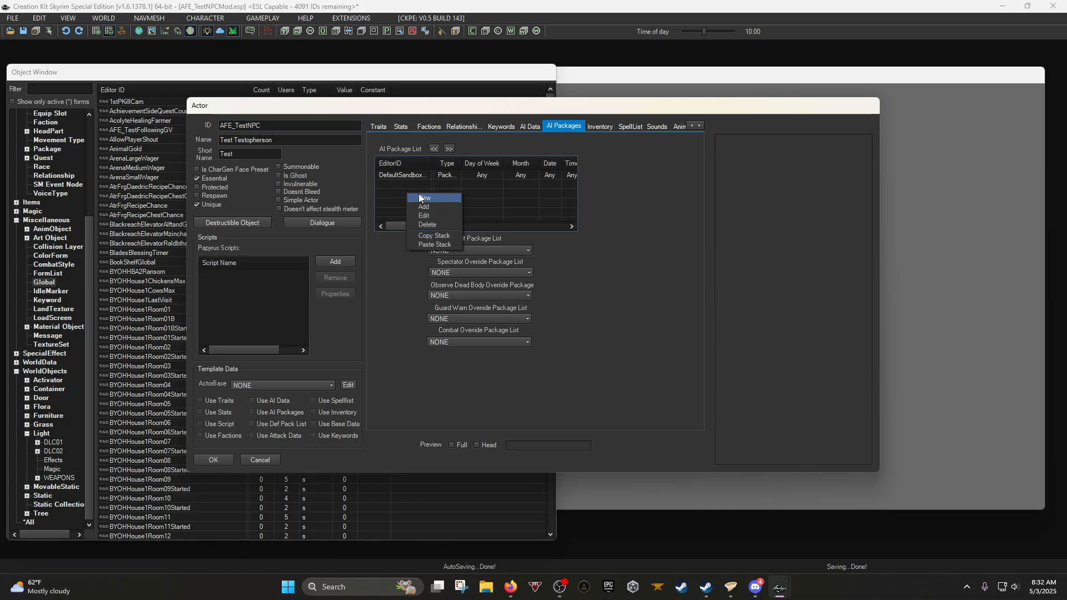
click(419, 197)
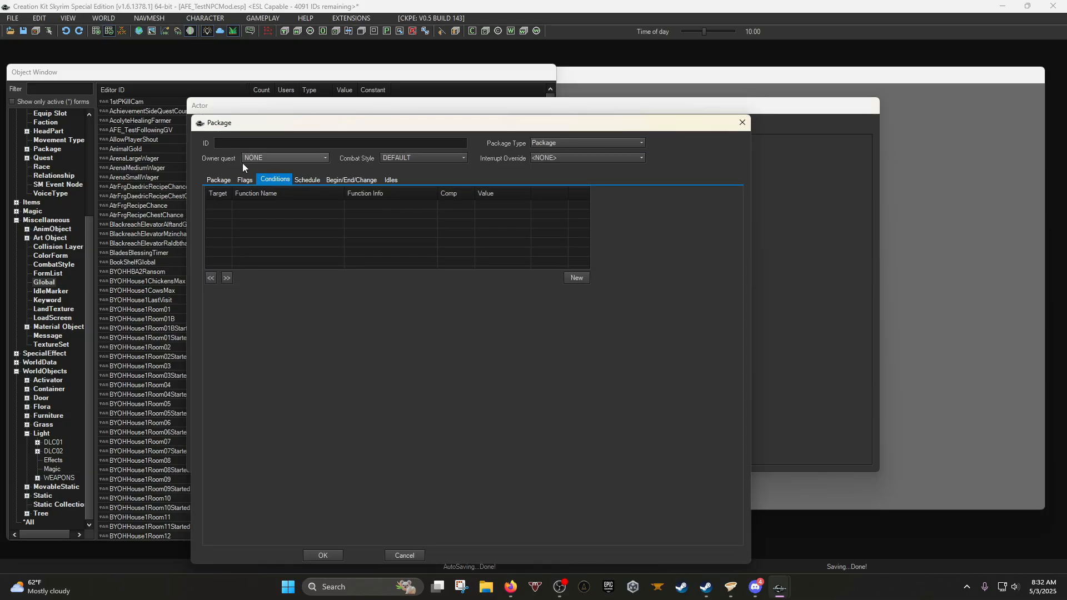
text(AFE_)
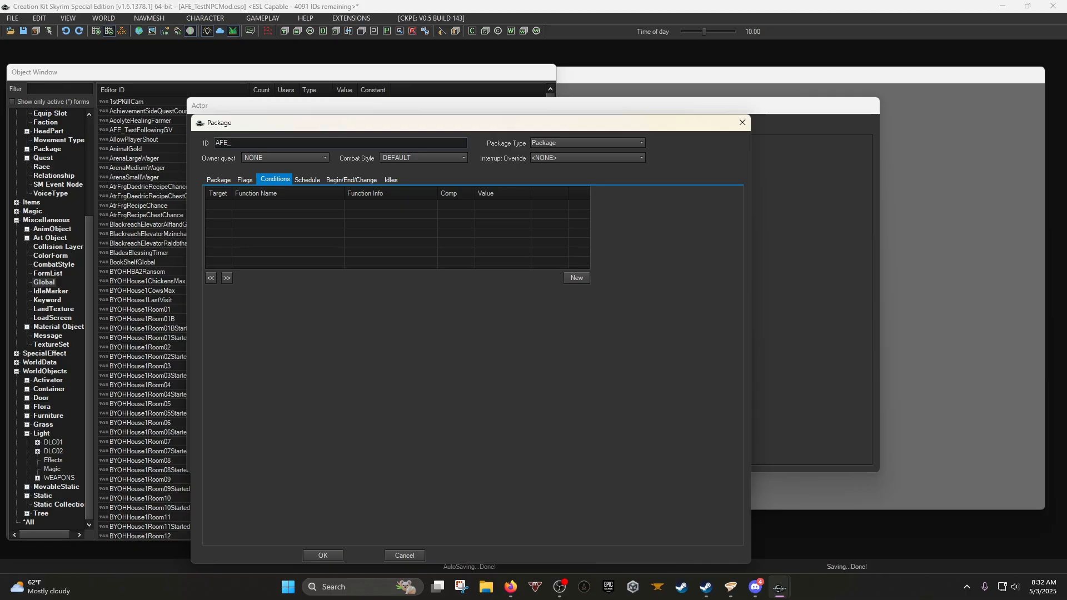
text(AI_TestPackage)
Set the new package's template to FollowPlayer.
click(218, 185)
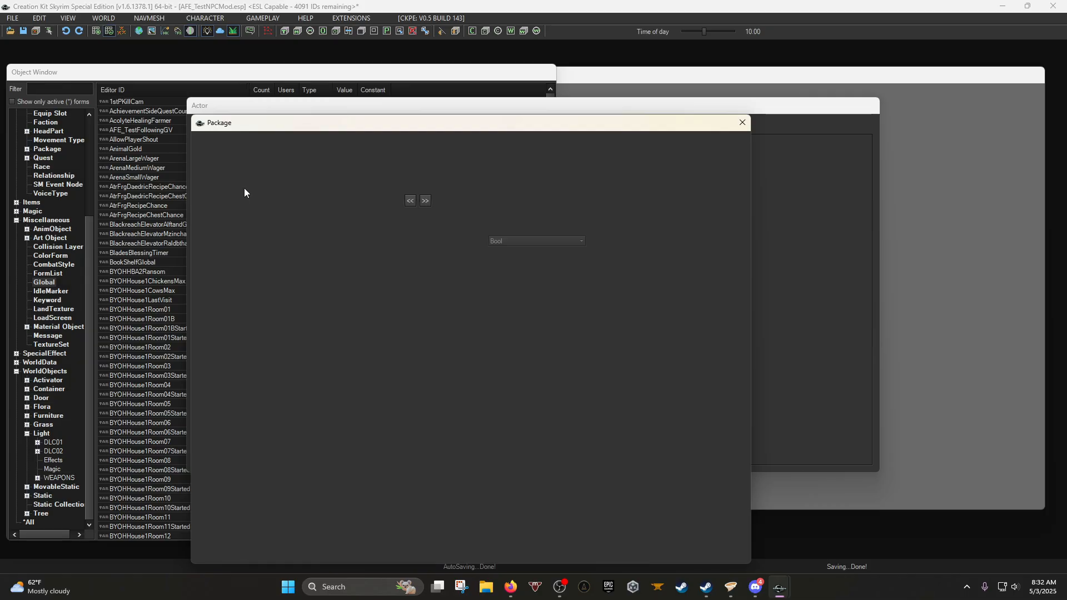
click(519, 193)
scroll(529, 222, up, 12)
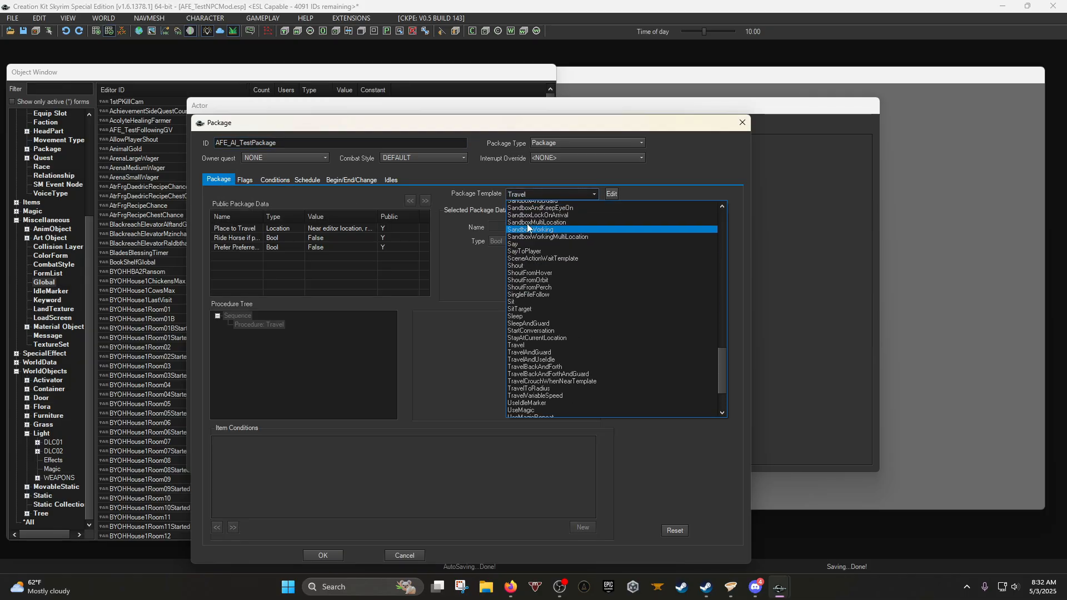
scroll(532, 242, up, 3)
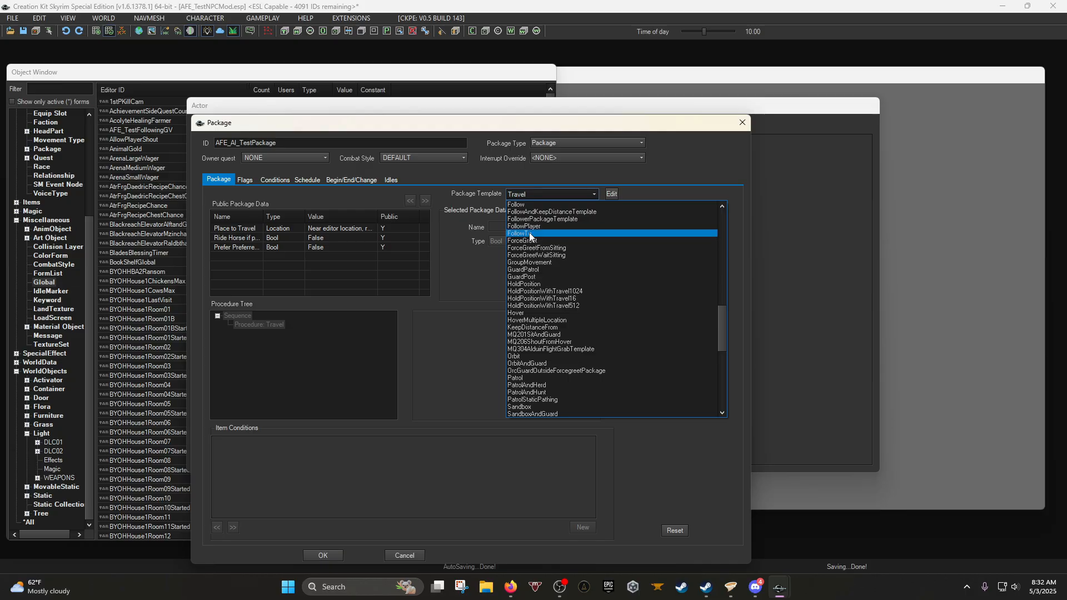
click(532, 228)
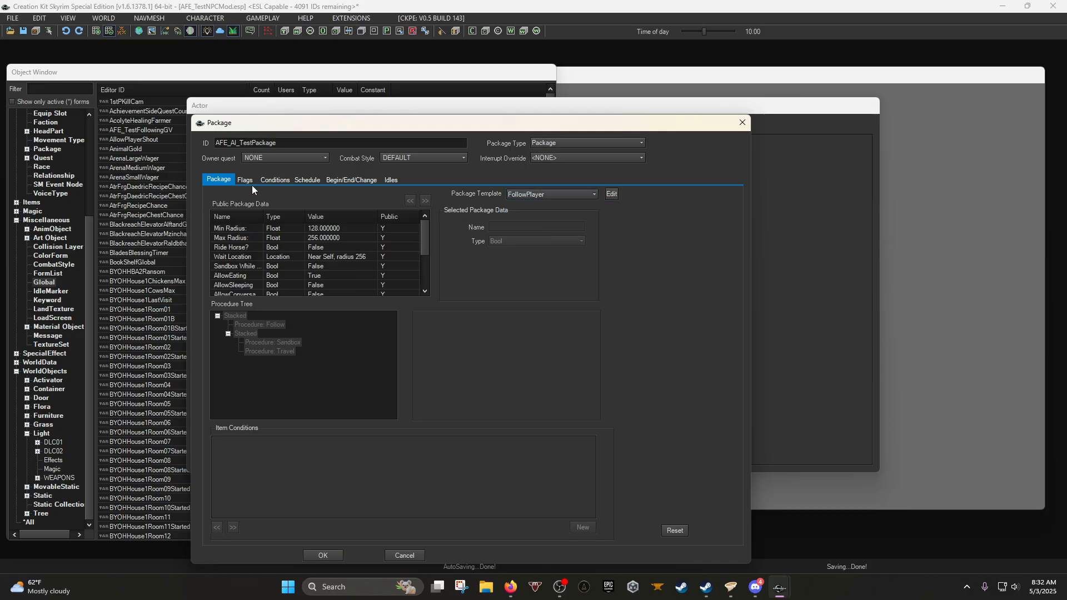
Add a new condition to the package using the GetGlobalValue function.
click(274, 180)
right_click(265, 223)
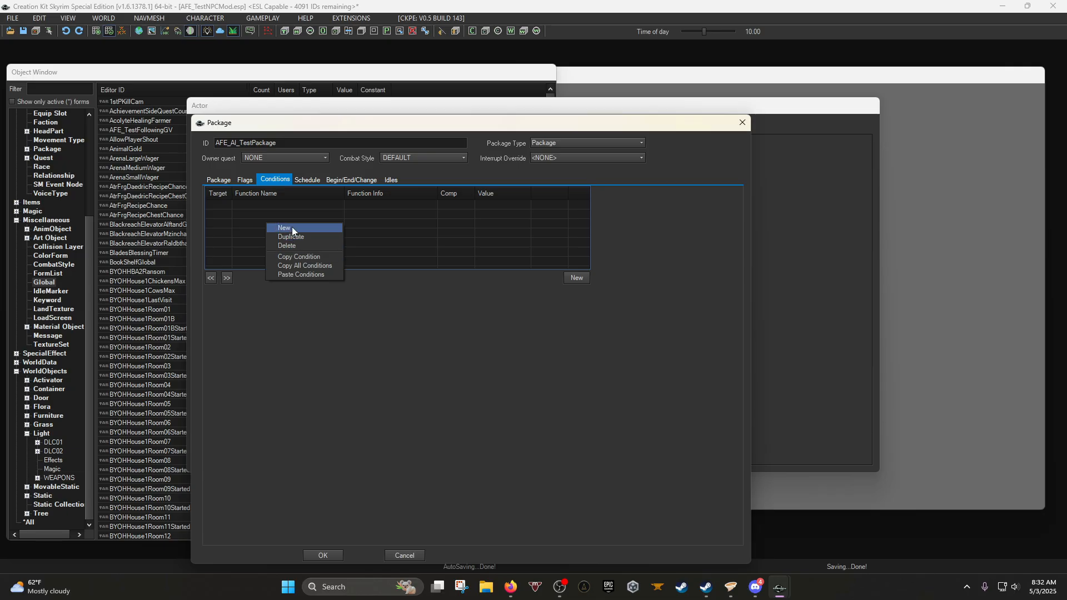
click(293, 228)
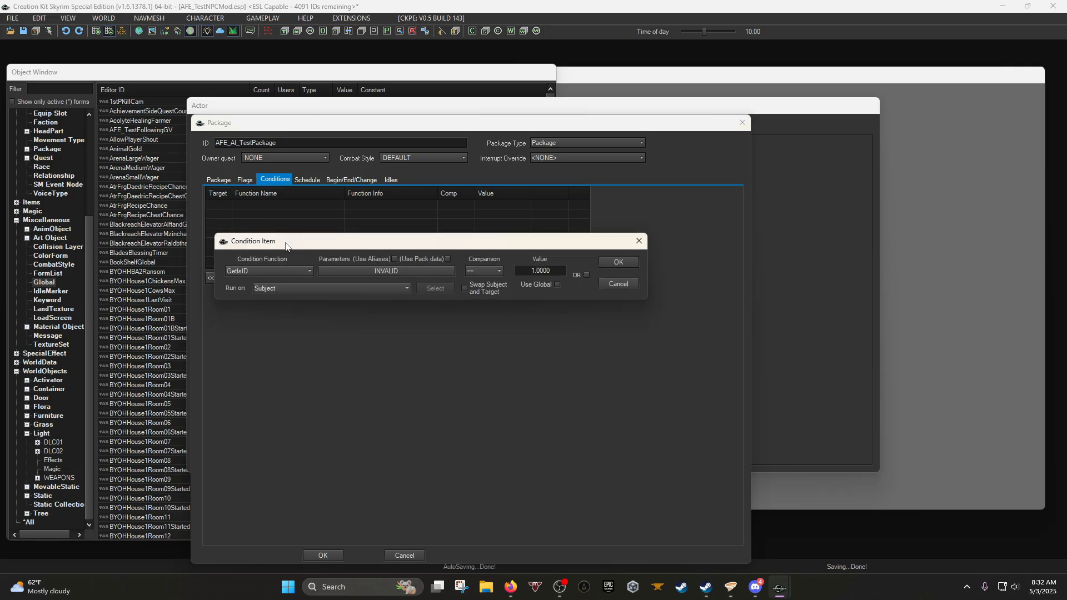
click(269, 271)
text(getglob)
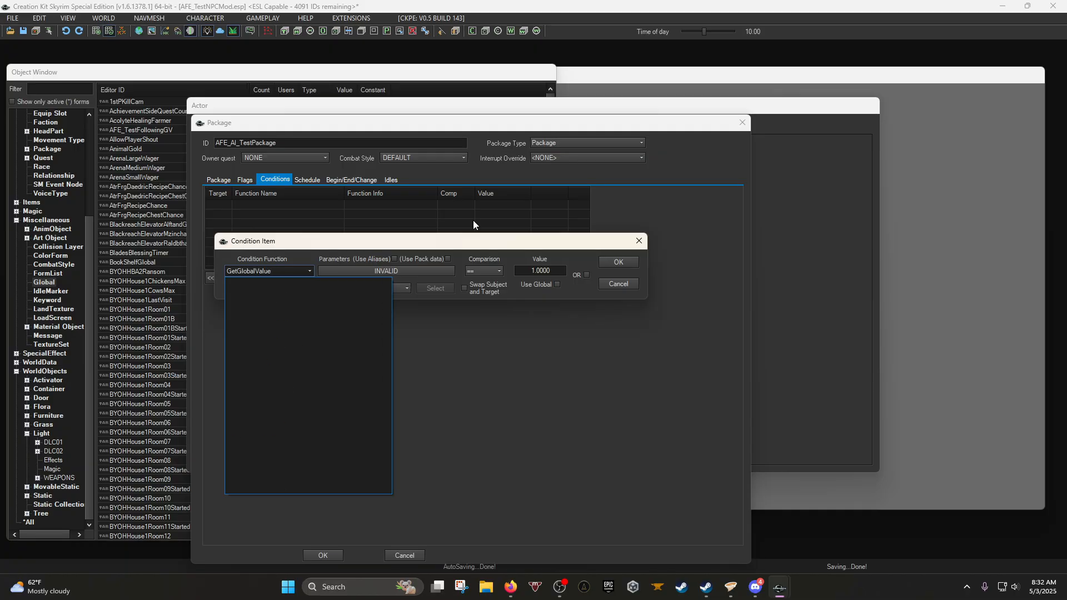
key(Return)
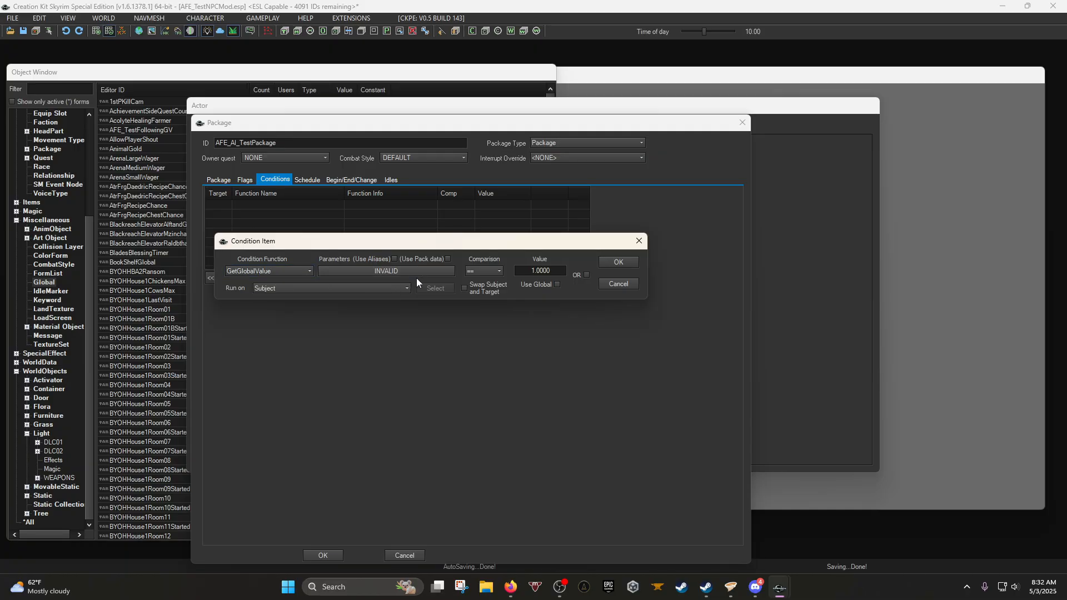
Point the condition at the AFE_TestFollowingGV global, keep the comparison at == 1.0, and save the condition and the package.
click(422, 271)
click(379, 310)
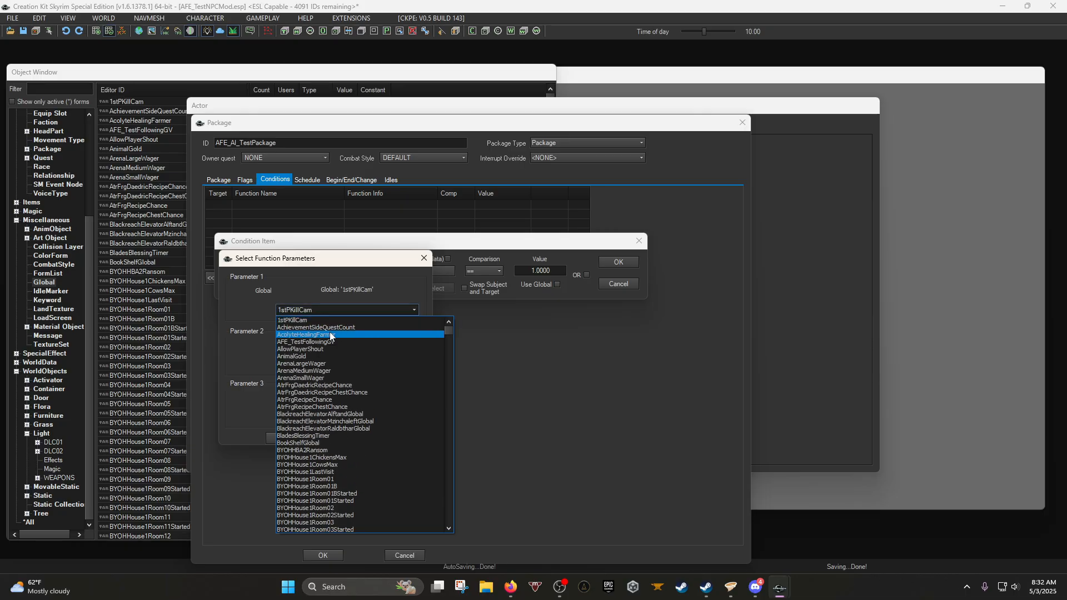
click(325, 343)
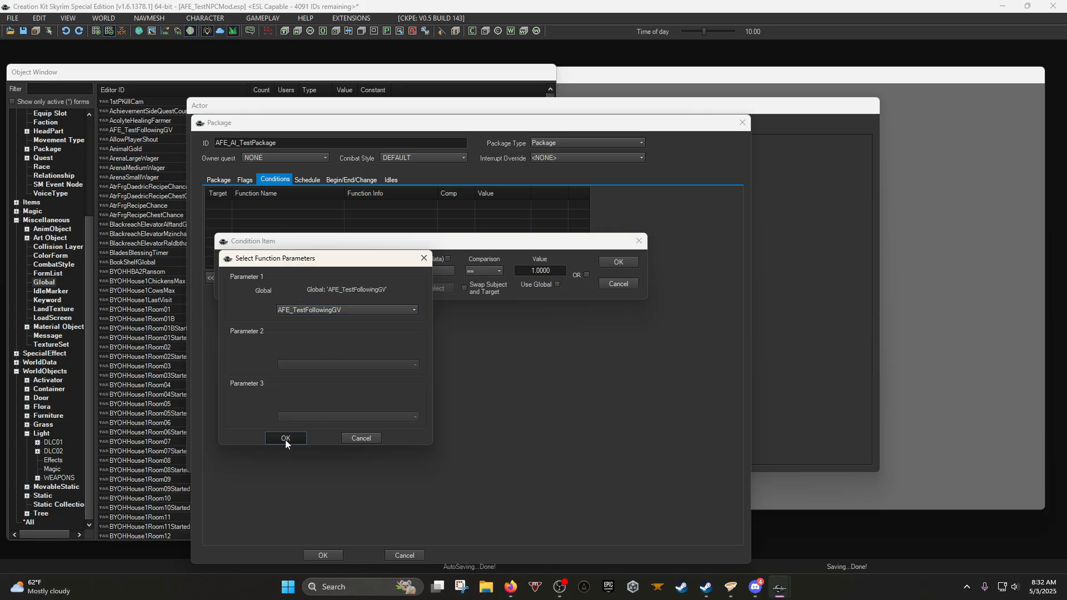
click(285, 439)
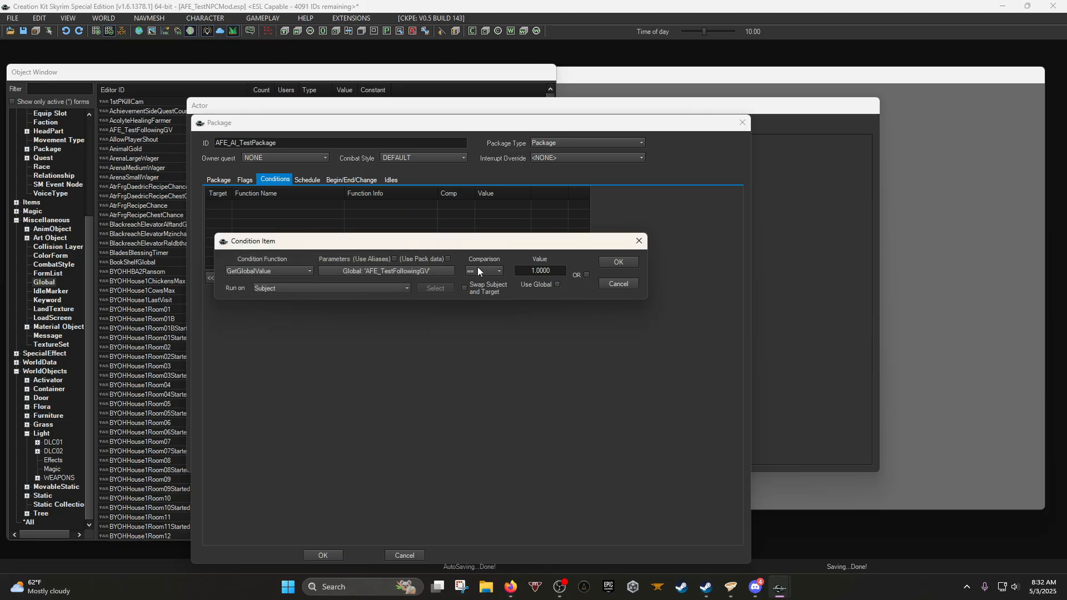
click(620, 262)
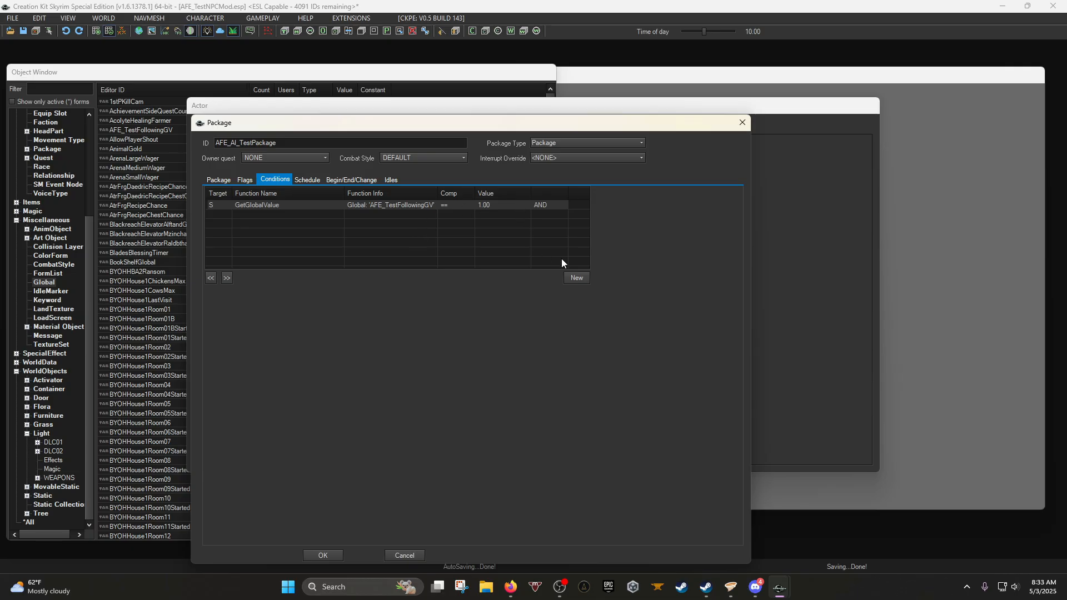
click(338, 553)
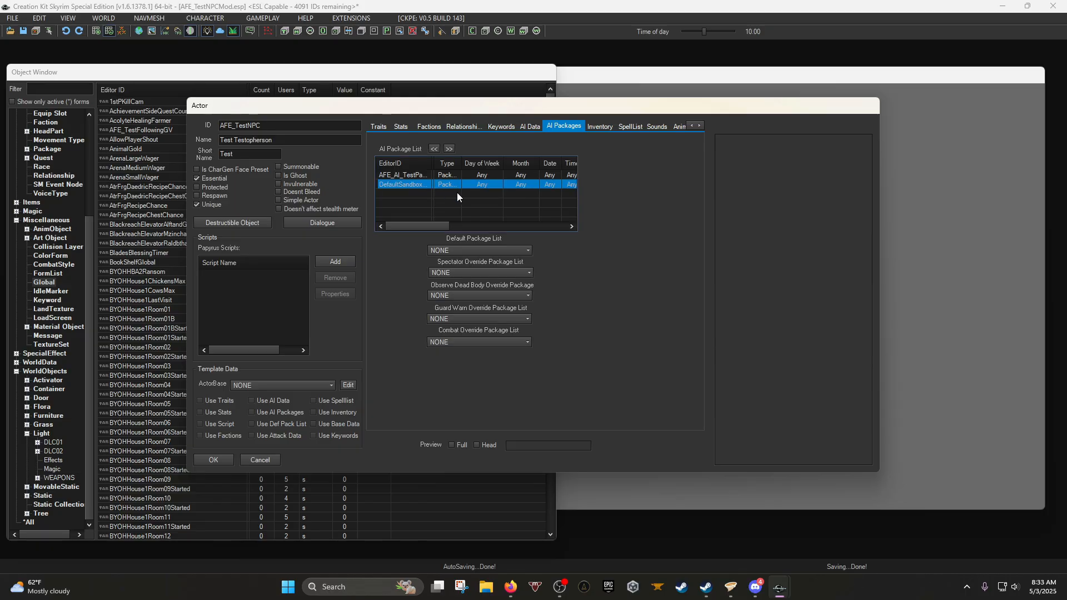
Try moving DefaultSandboxEditorLocation512 above AFE_AI_TestPackage in the actor's AI package list, and restore the order with AFE_AI_TestPackage first.
click(458, 192)
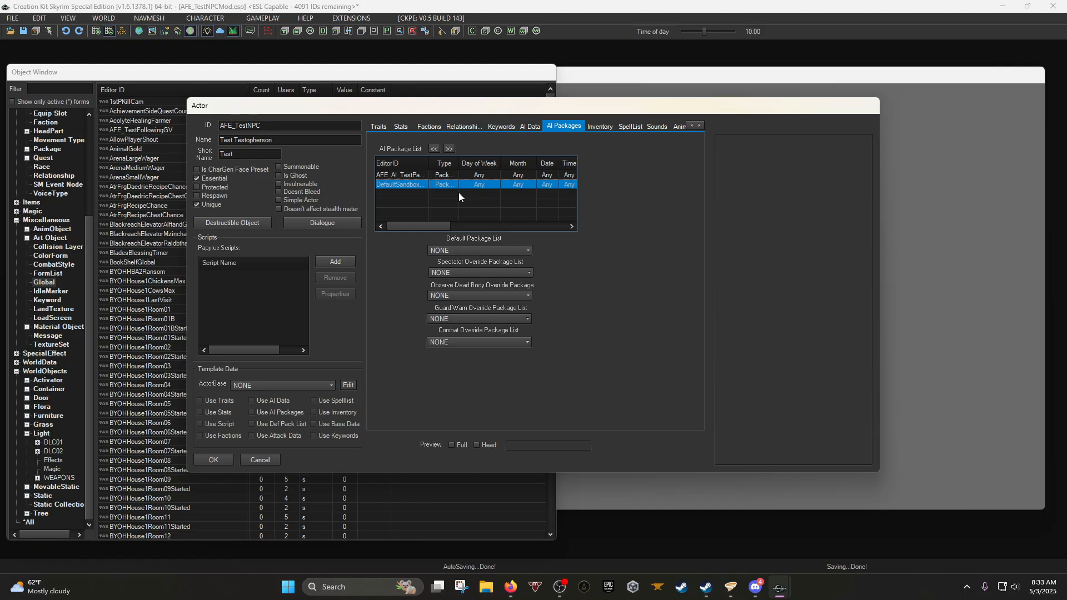
click(405, 175)
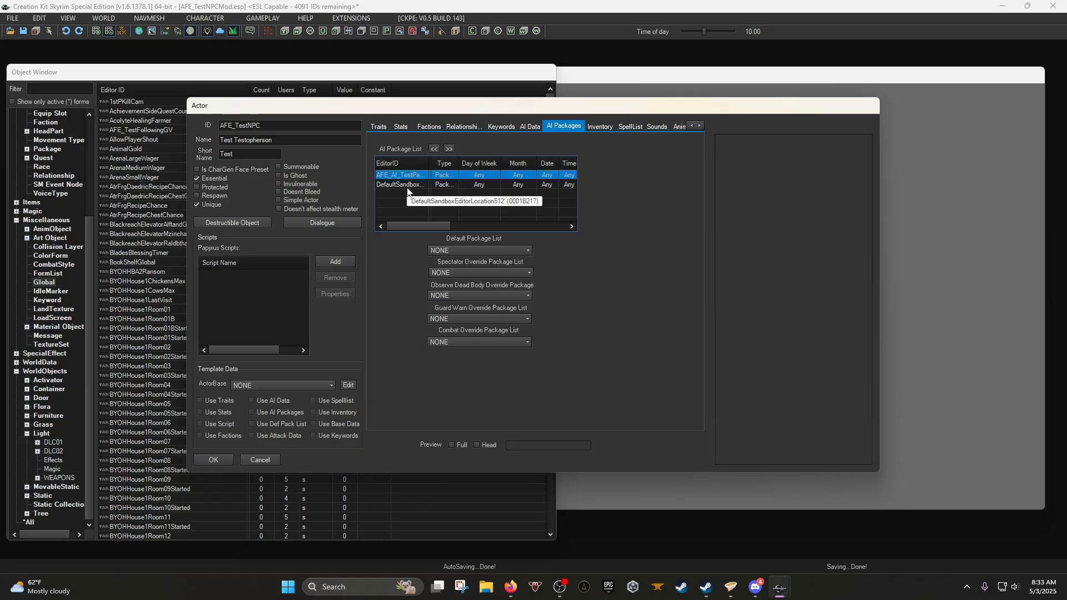
click(418, 185)
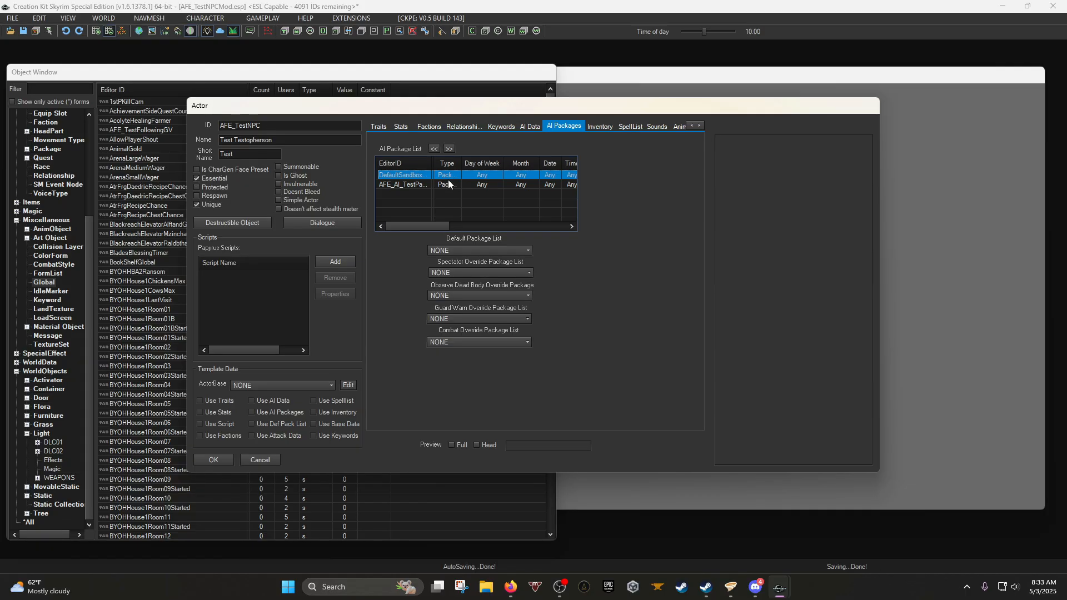
key(Left)
key(Right)
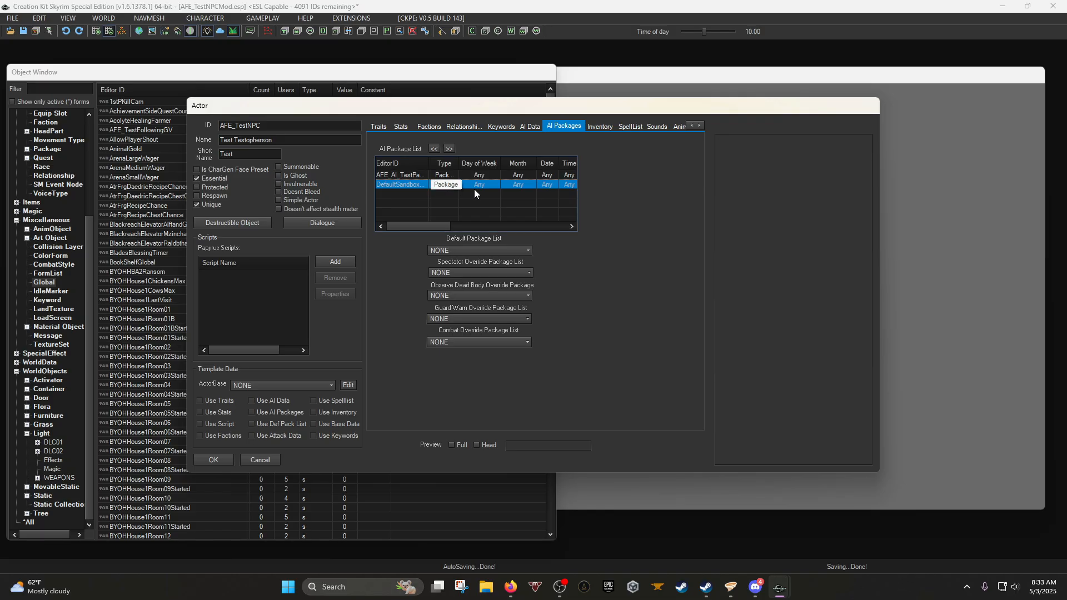
click(492, 175)
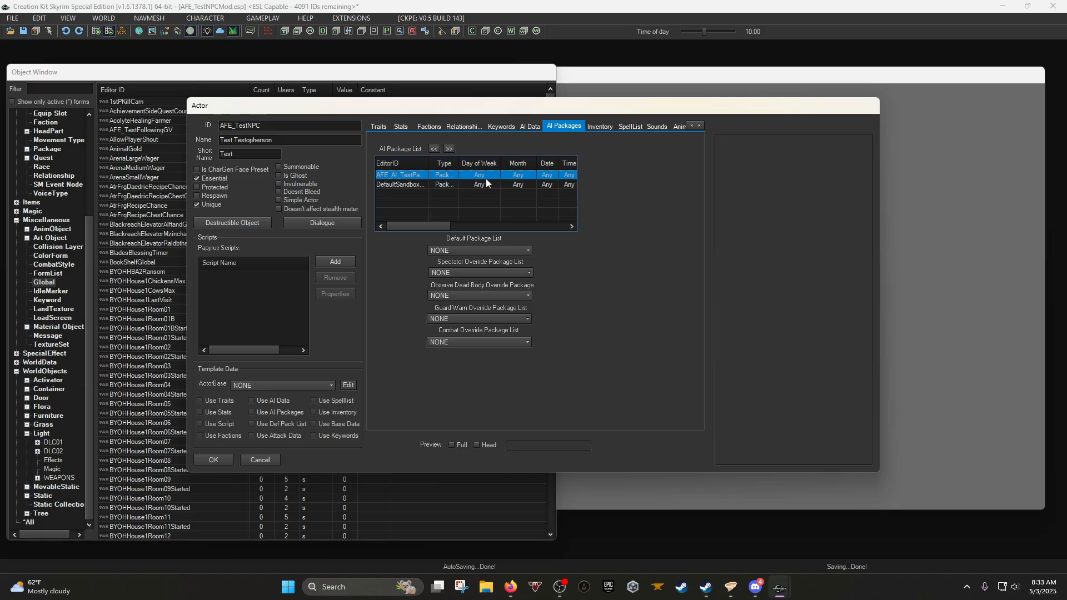
click(411, 185)
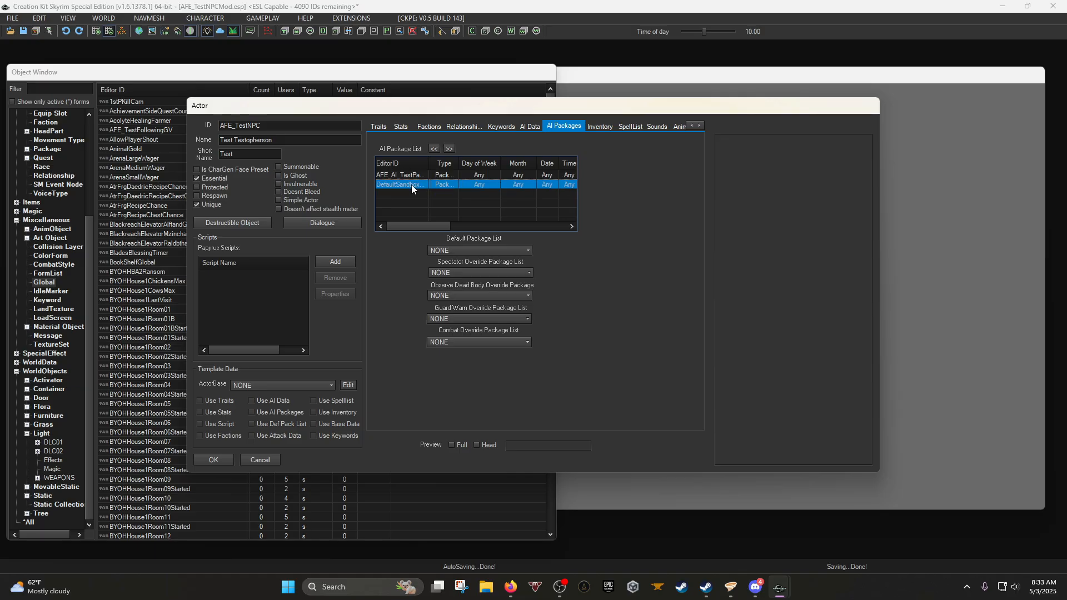
Set the actor's default outfit to ArmorElvenAllOutfit.
click(608, 127)
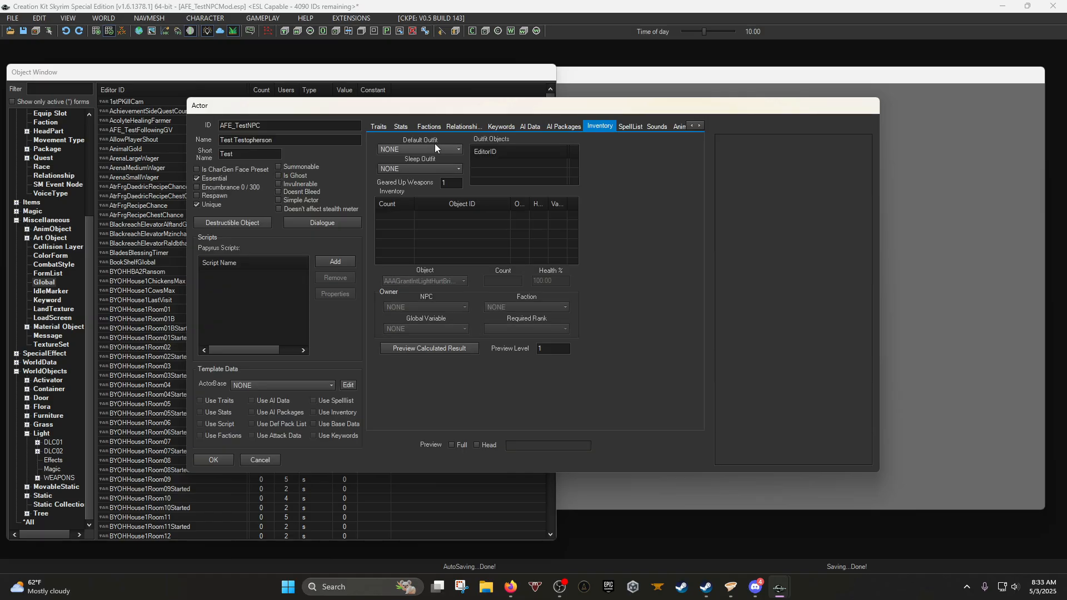
click(436, 148)
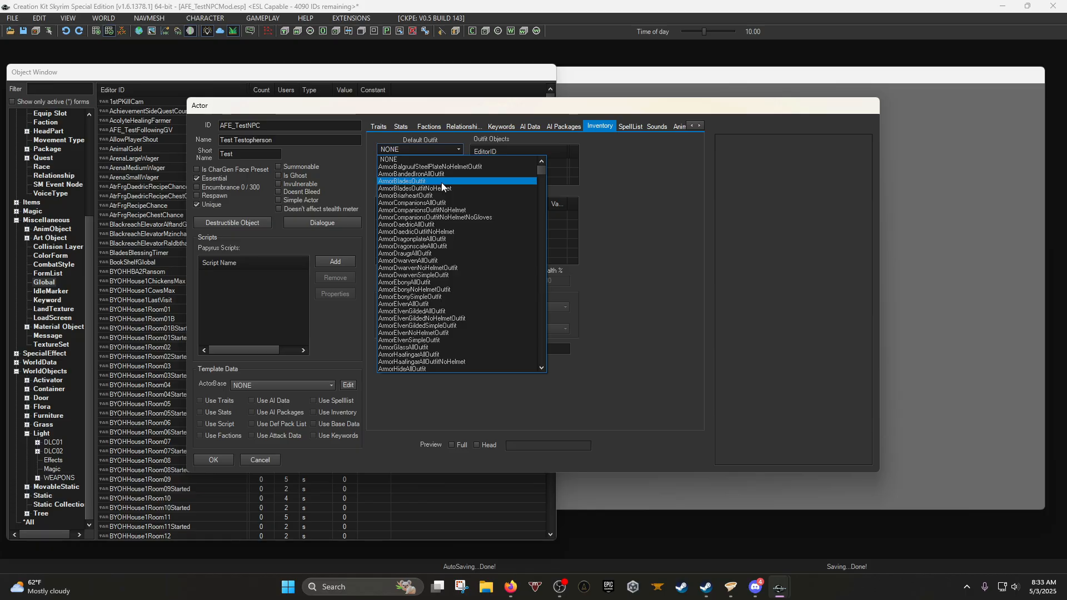
scroll(457, 233, down, 18)
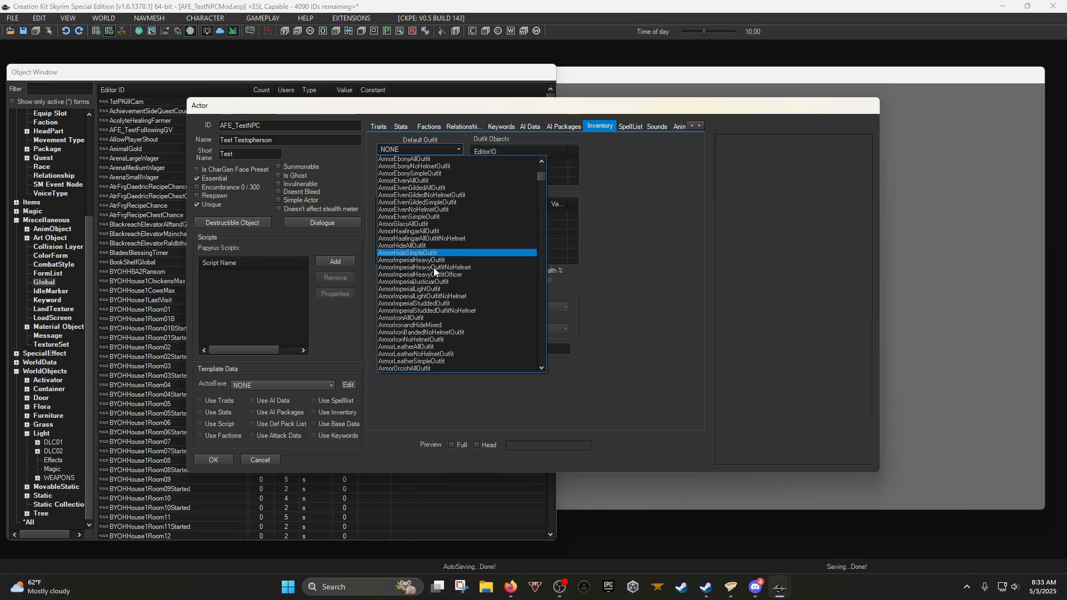
scroll(457, 272, down, 6)
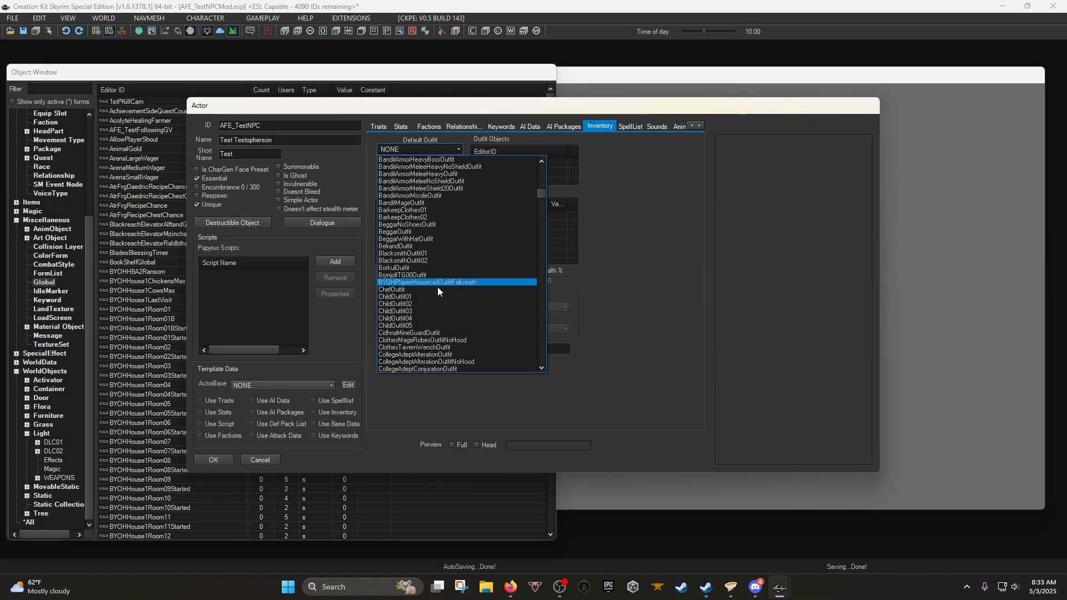
scroll(444, 271, up, 6)
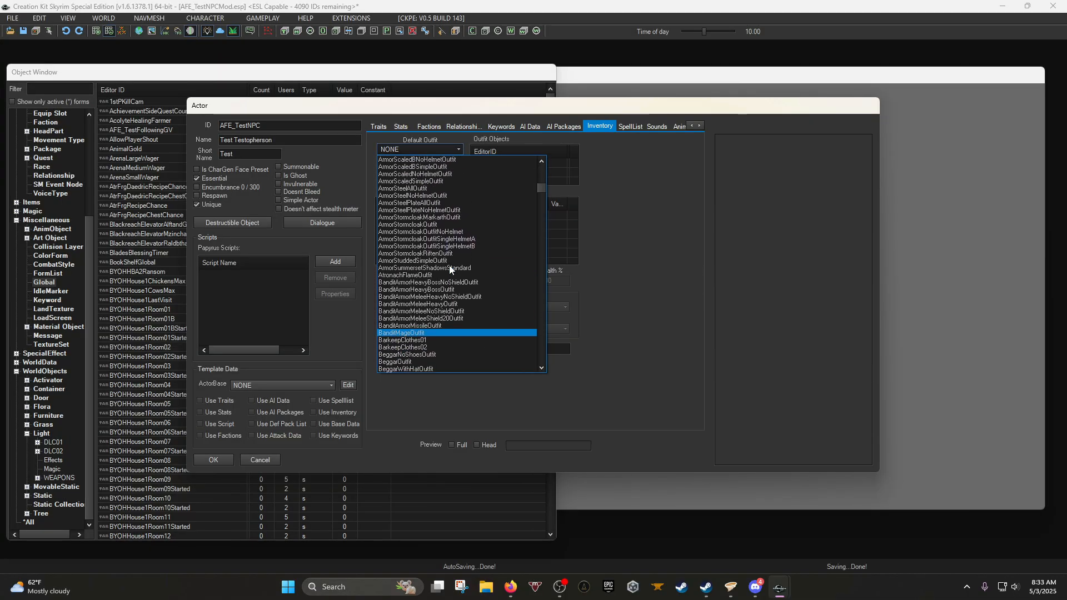
scroll(448, 271, up, 15)
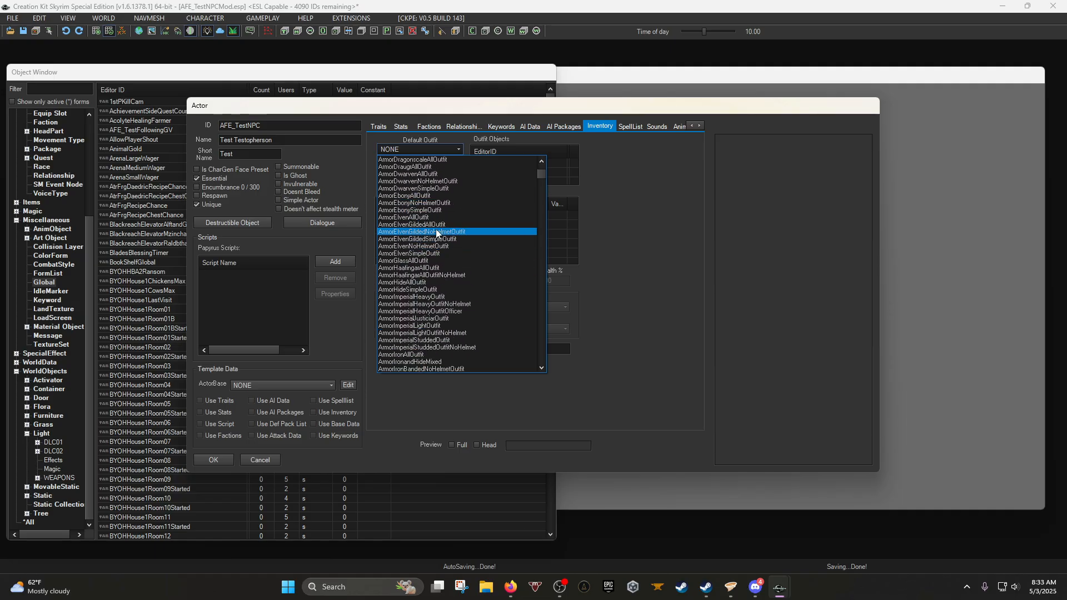
click(436, 217)
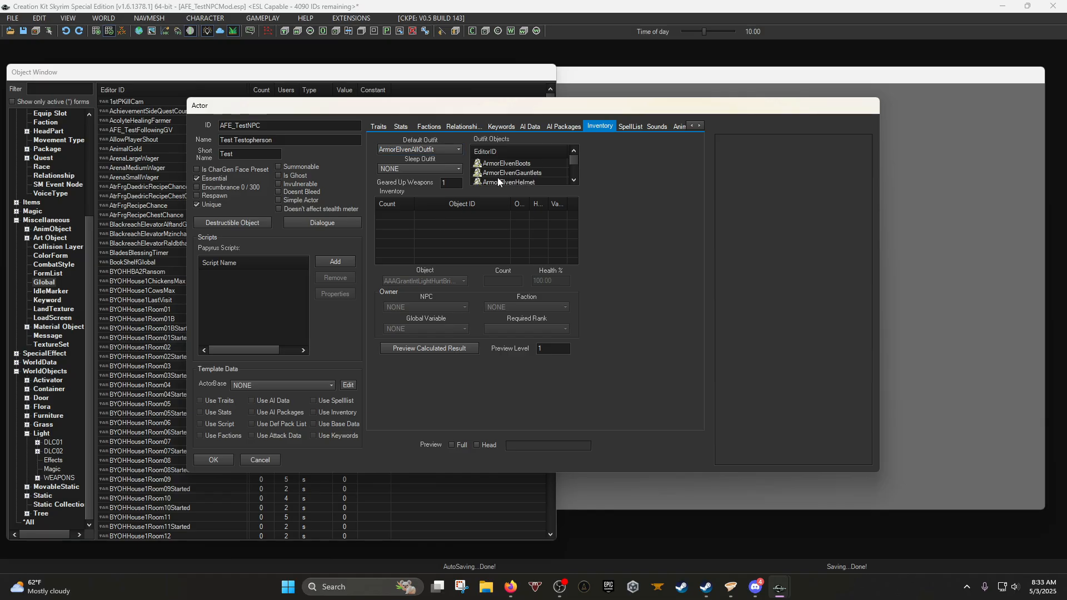
Add a new item to the actor's inventory, trying SteelSword as its object and settling on ElvenSword.
right_click(438, 223)
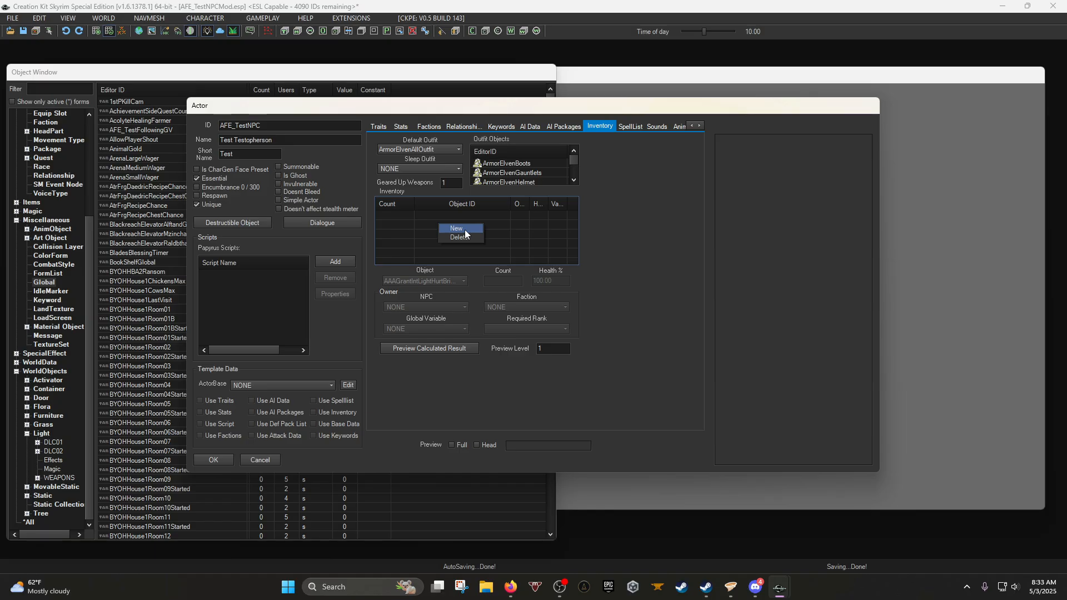
click(465, 229)
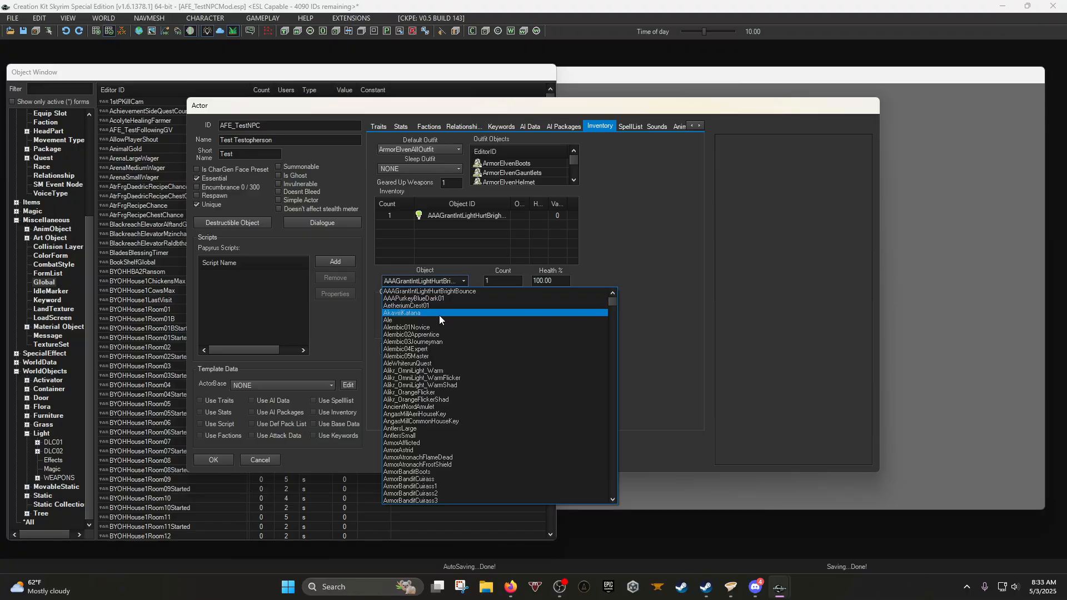
text(steels)
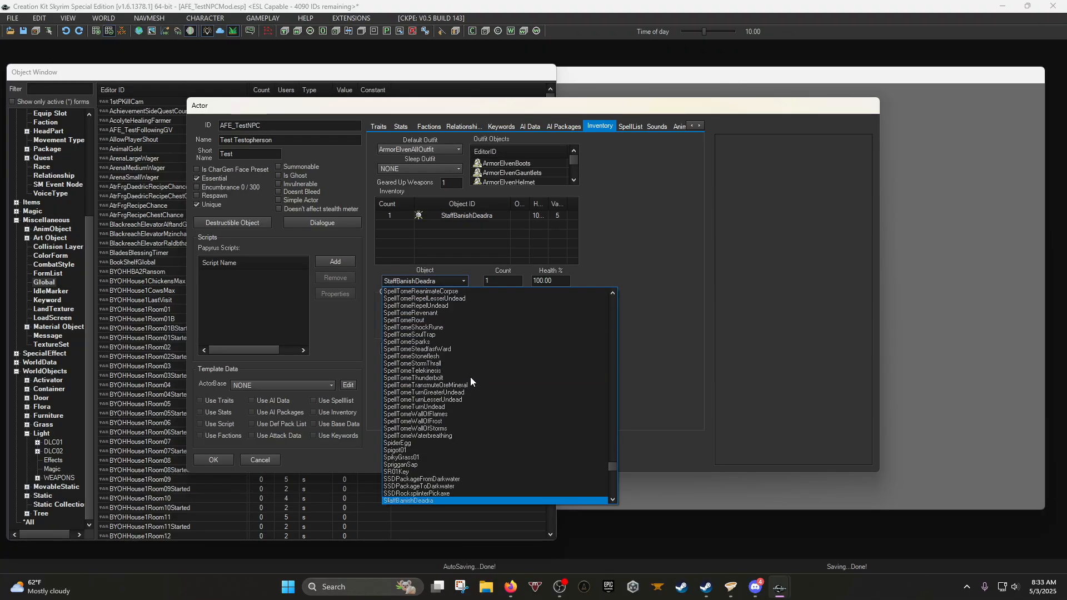
key(Return)
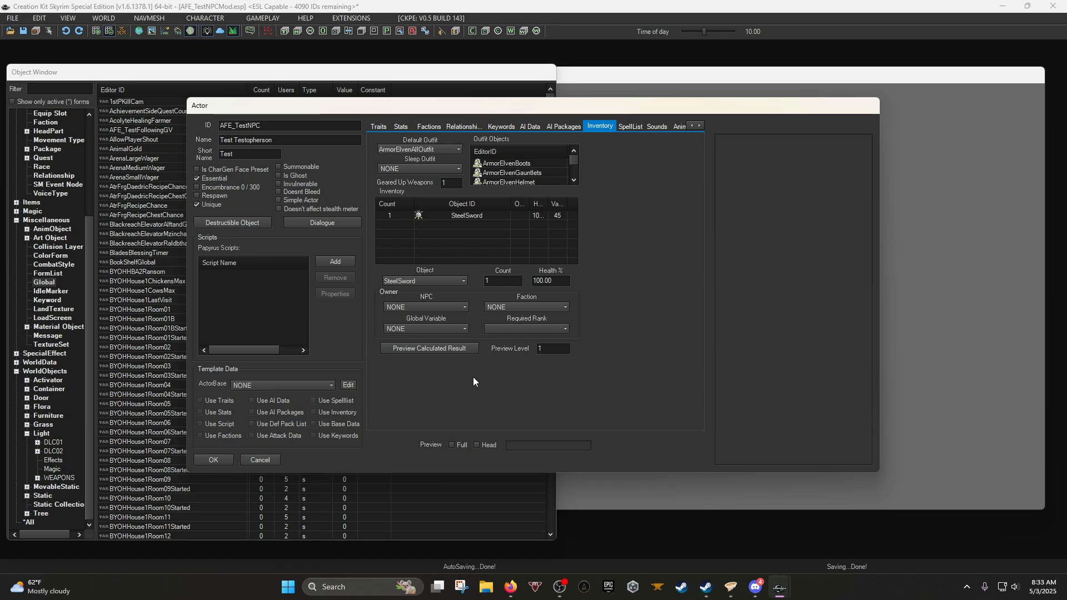
click(454, 281)
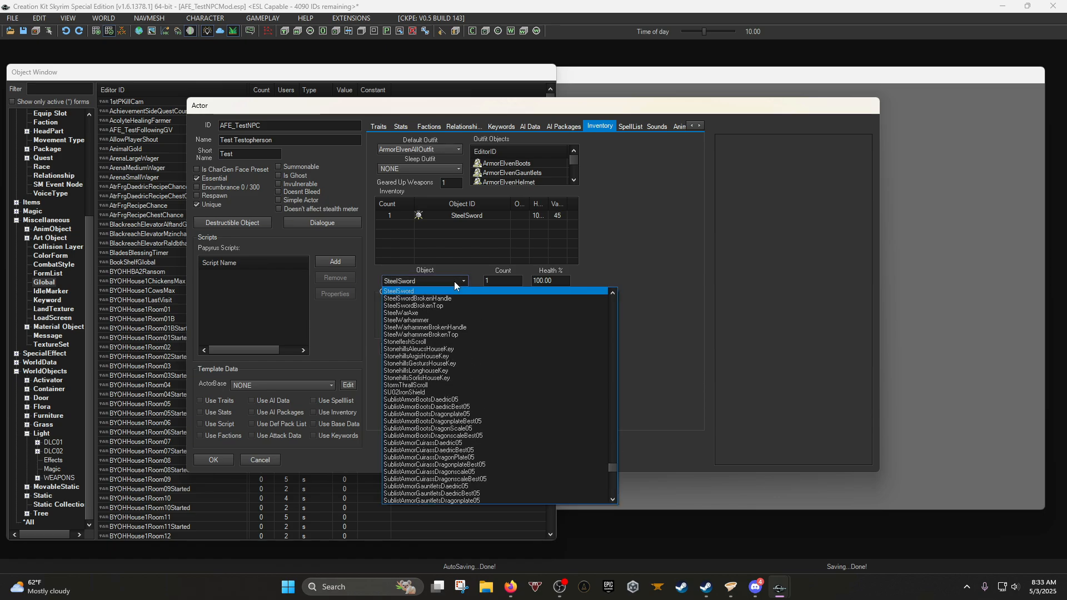
text(elvens)
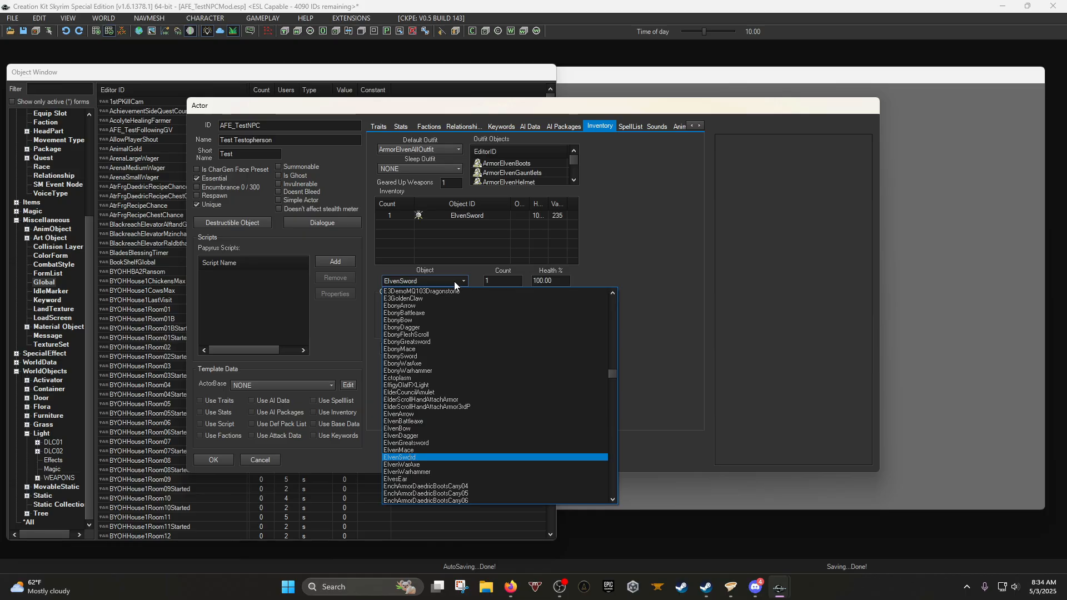
key(Return)
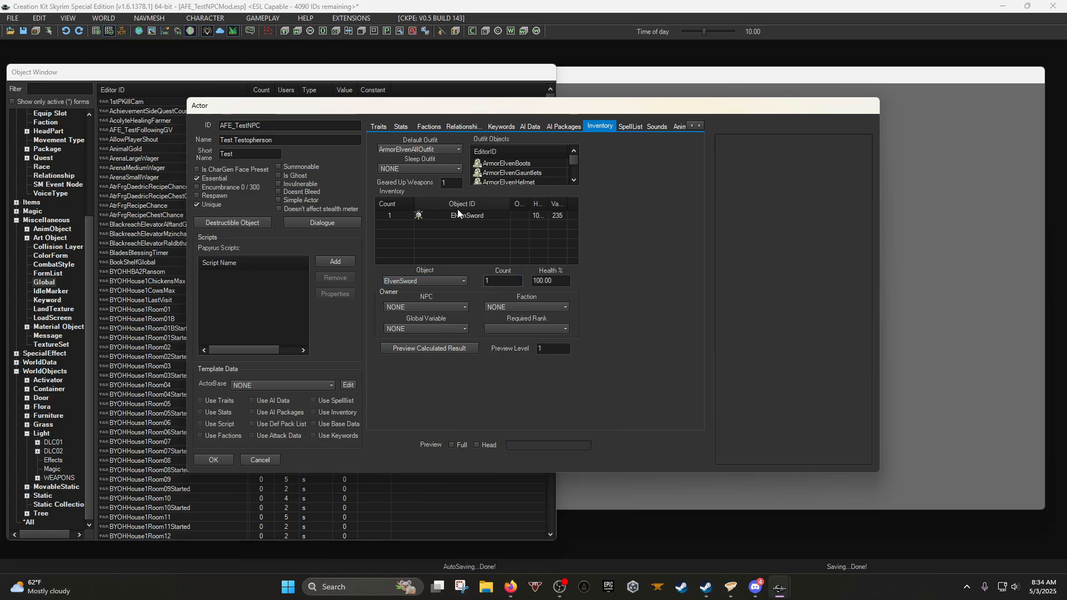
Add the Flames spell to the actor's spell list, filtering the forms by "flames".
click(629, 128)
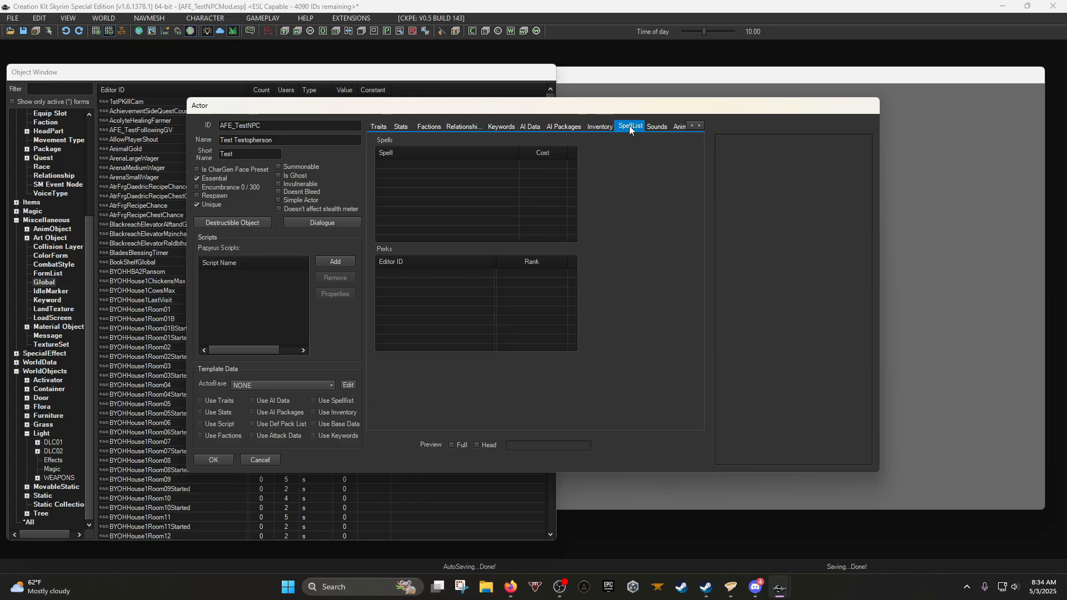
right_click(431, 191)
click(462, 196)
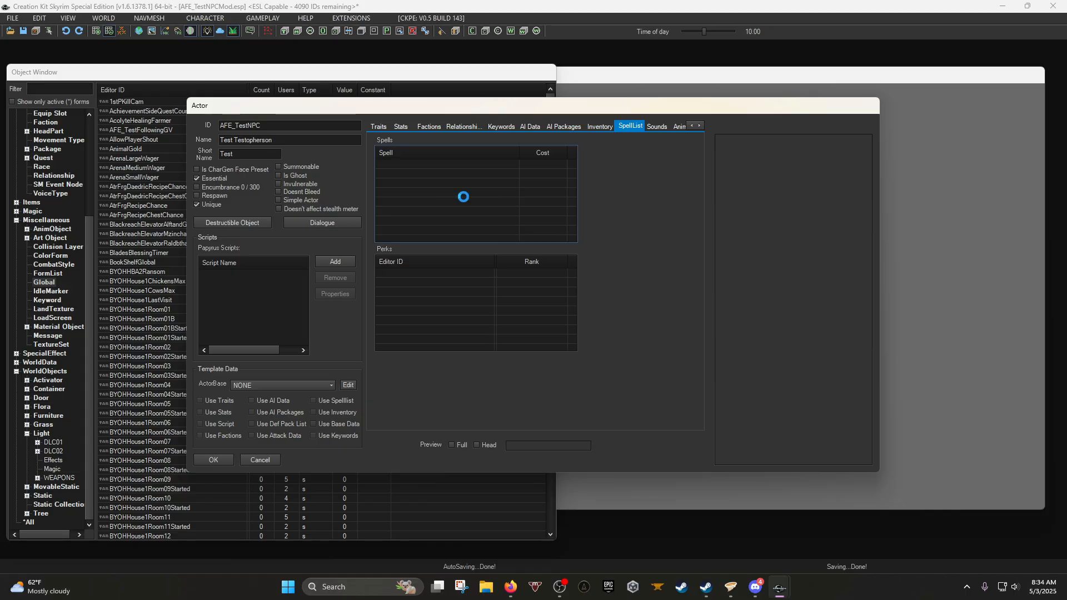
text(flames)
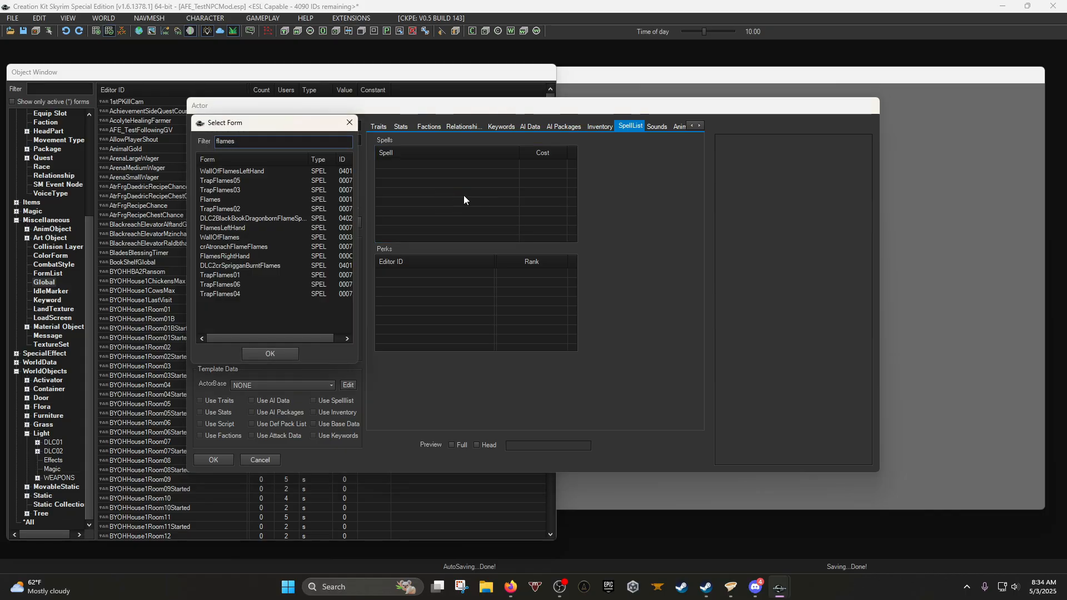
double_click(218, 200)
Add the Sparks spell to the actor's spell list, filtering the forms by "sparks".
right_click(383, 190)
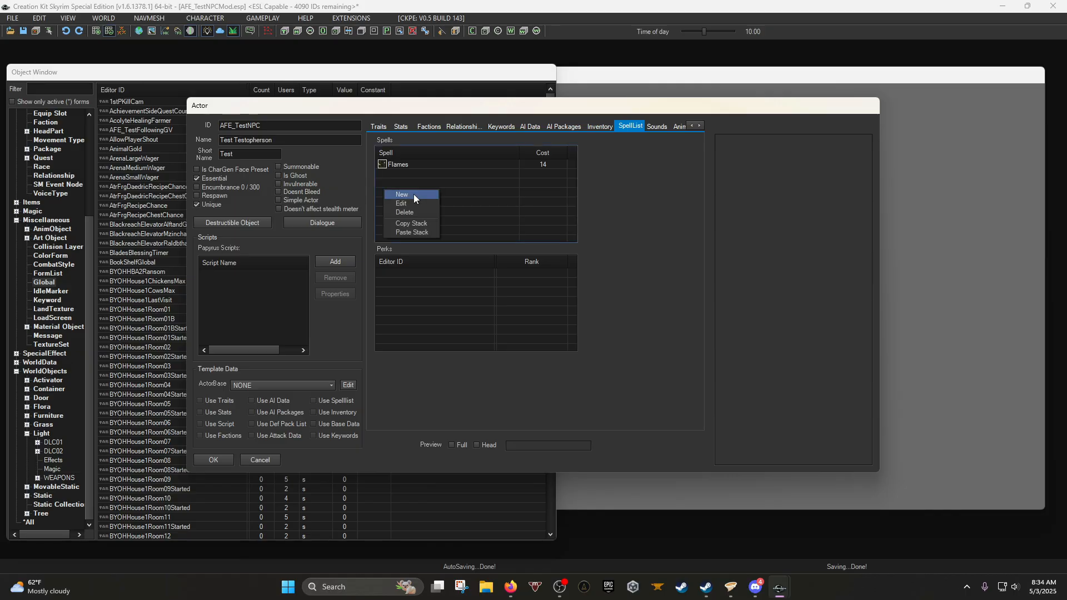
click(406, 194)
text(sparks)
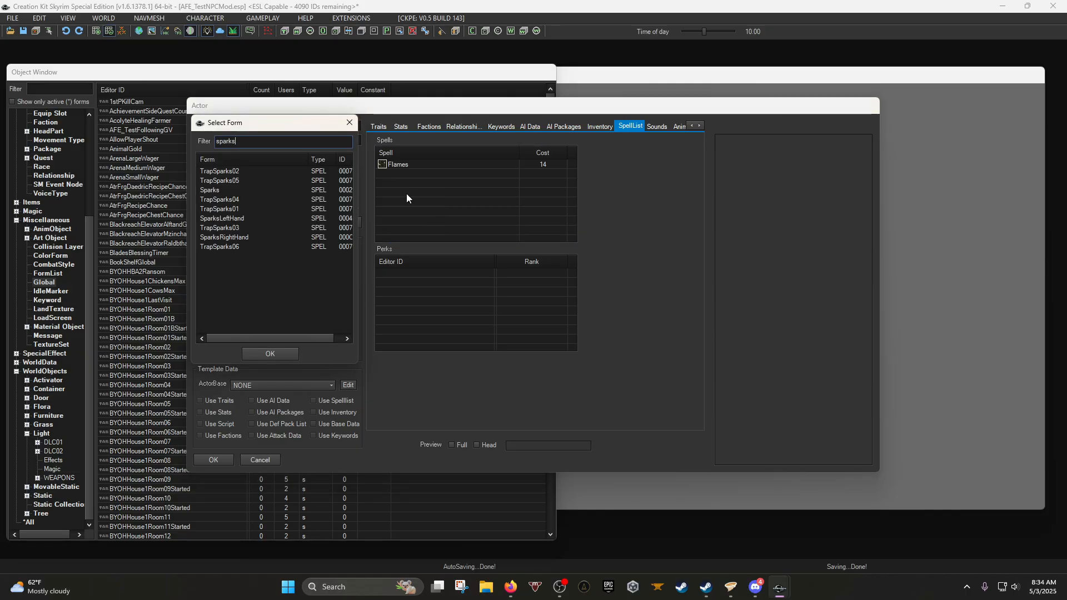
double_click(214, 190)
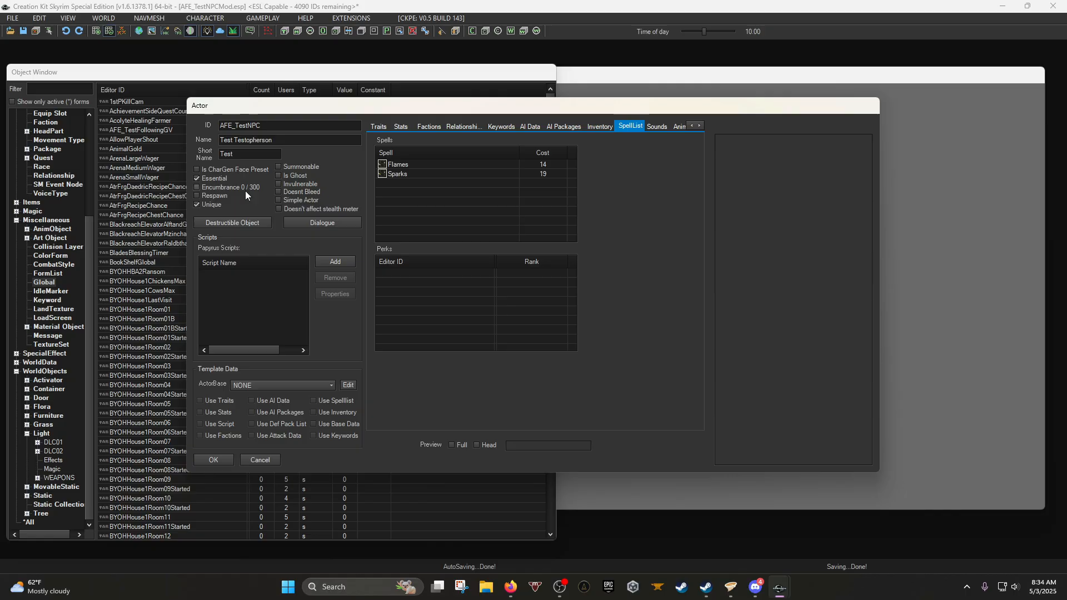
Add the Healing spell to the actor's spell list, filtering the forms by "healing".
right_click(409, 202)
click(423, 210)
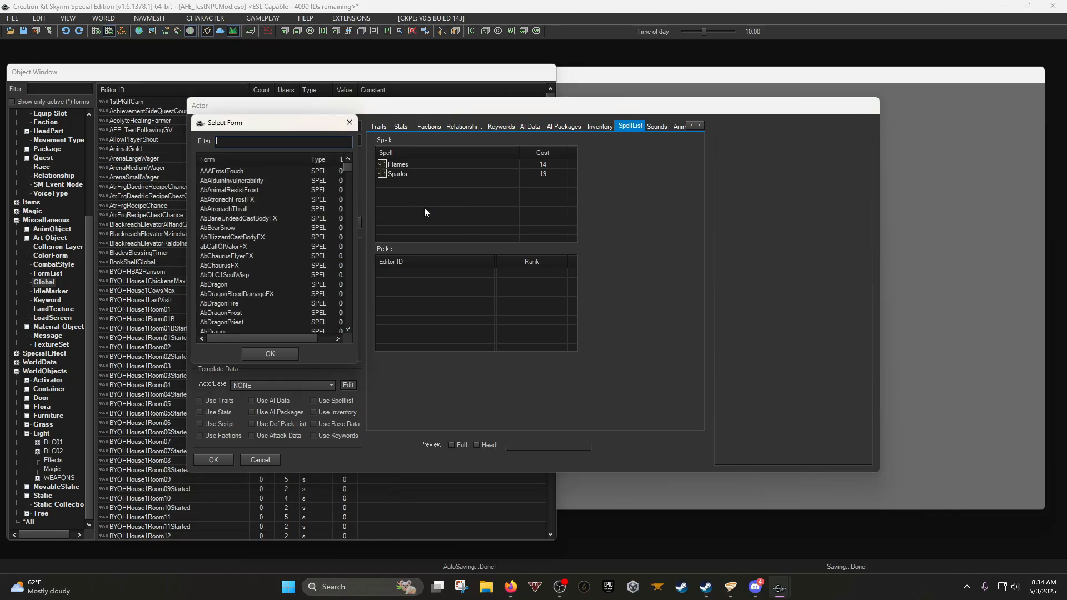
text(healing)
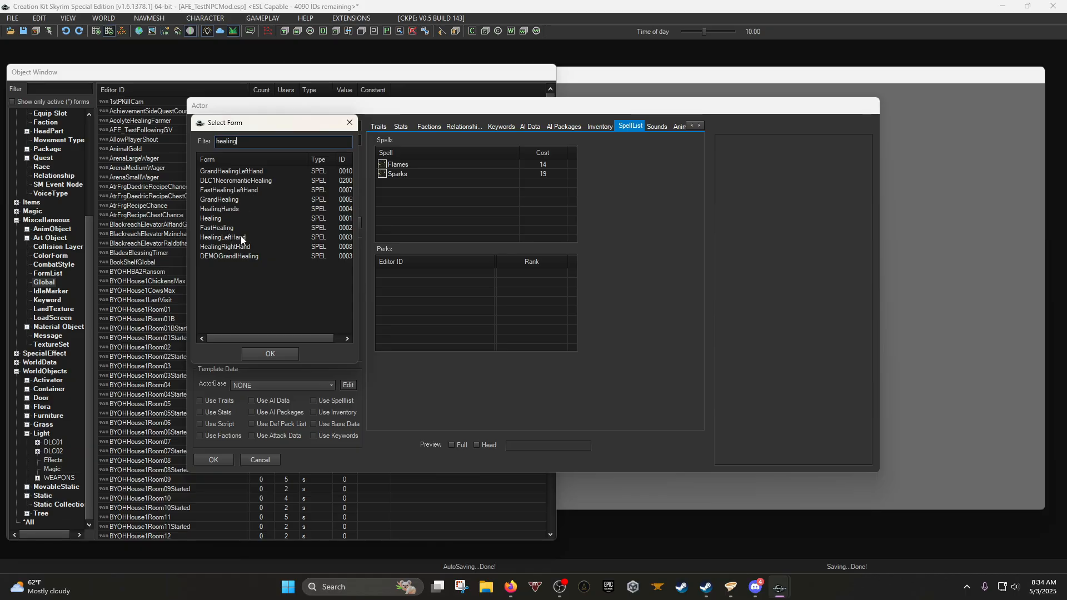
click(216, 220)
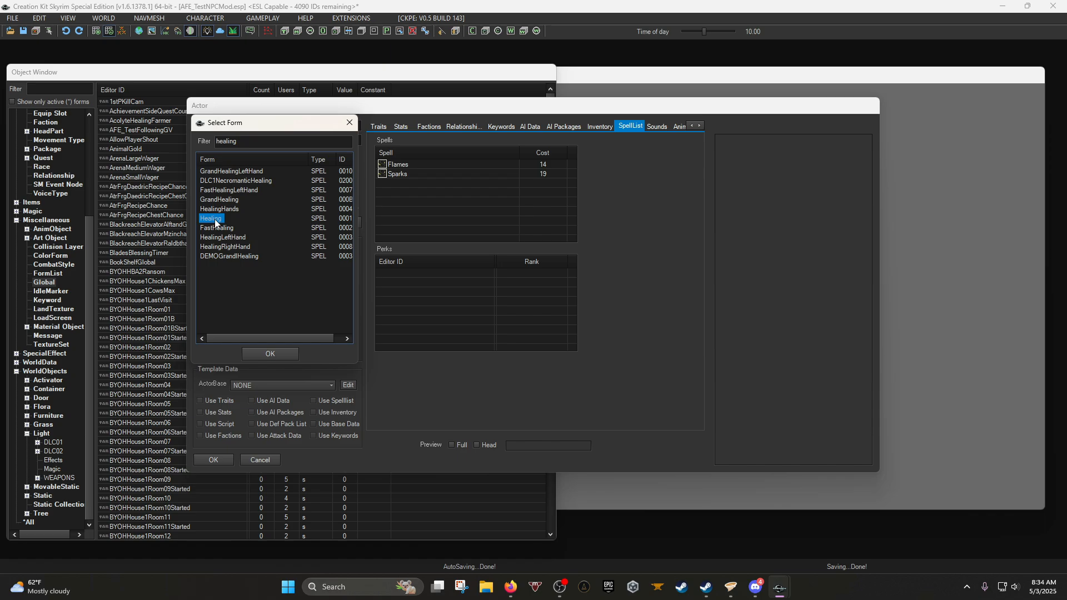
double_click(215, 220)
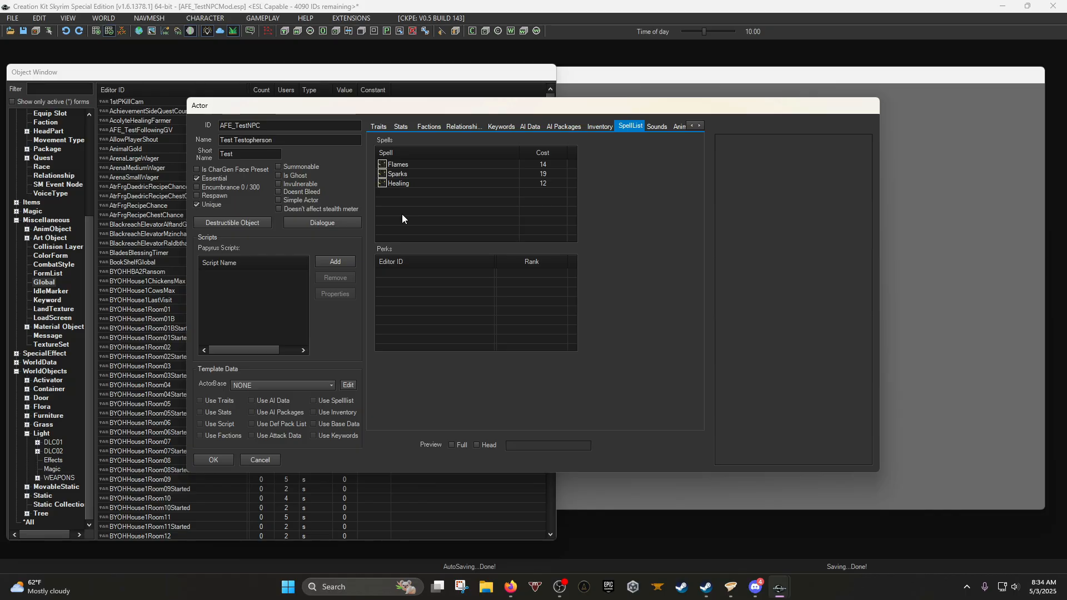
Search the available perk forms for "shout" and close the selection without adding a perk.
right_click(420, 288)
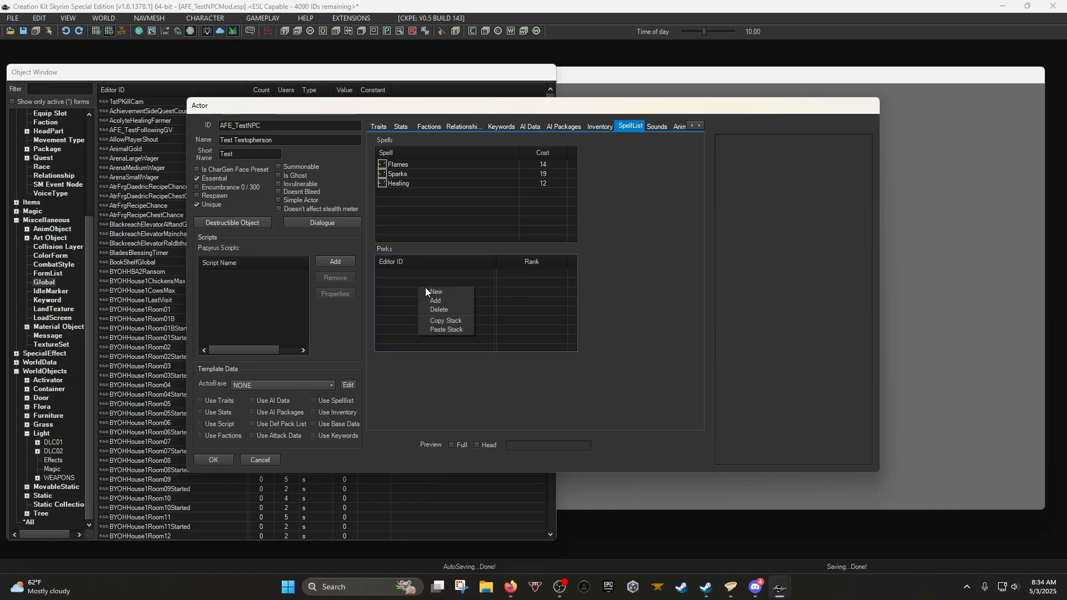
click(442, 300)
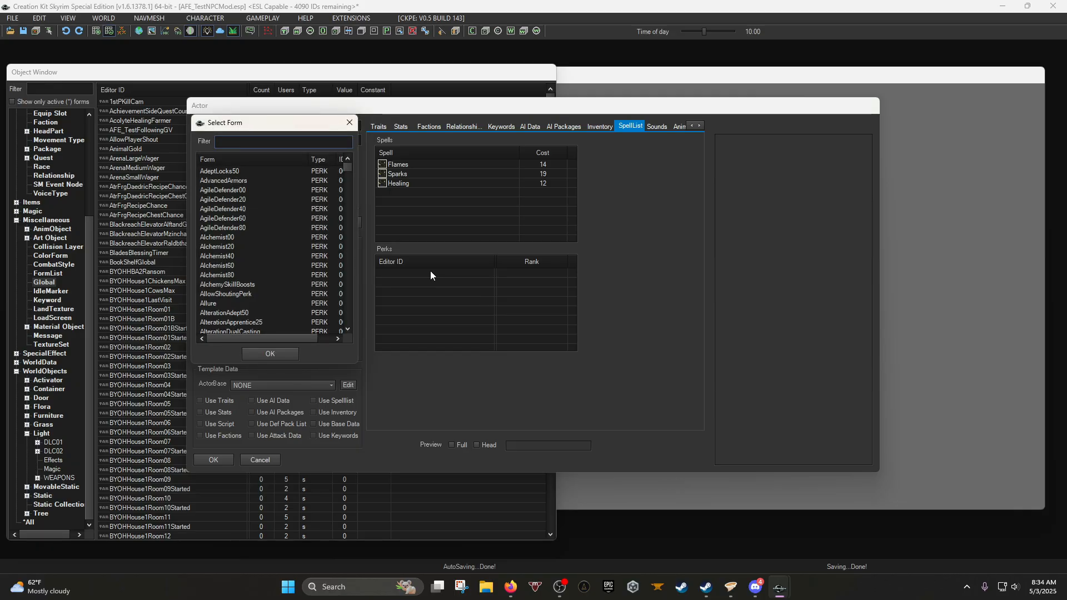
text(shout)
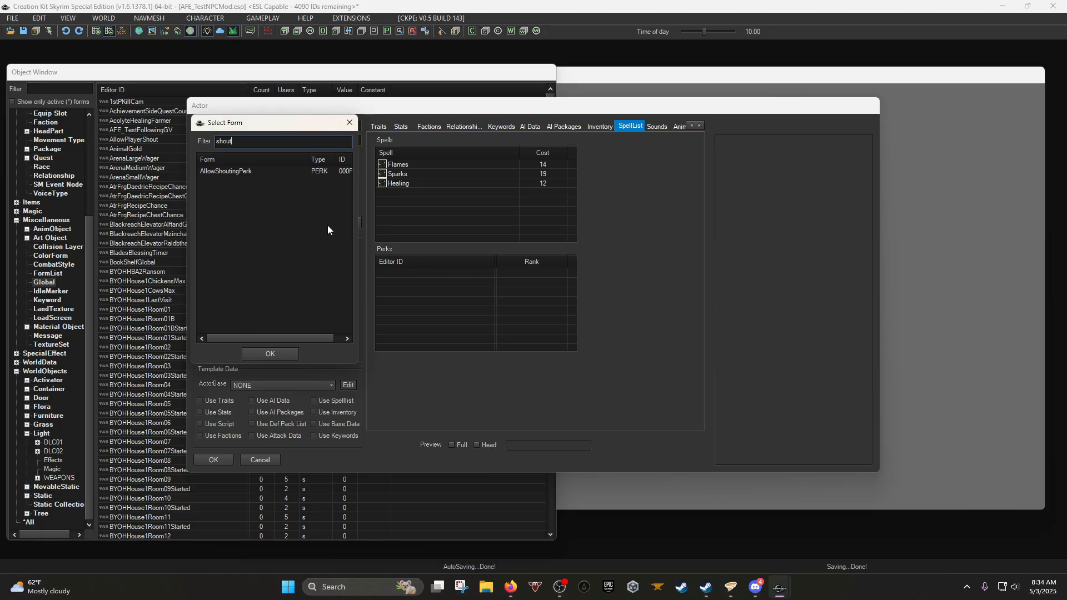
click(349, 123)
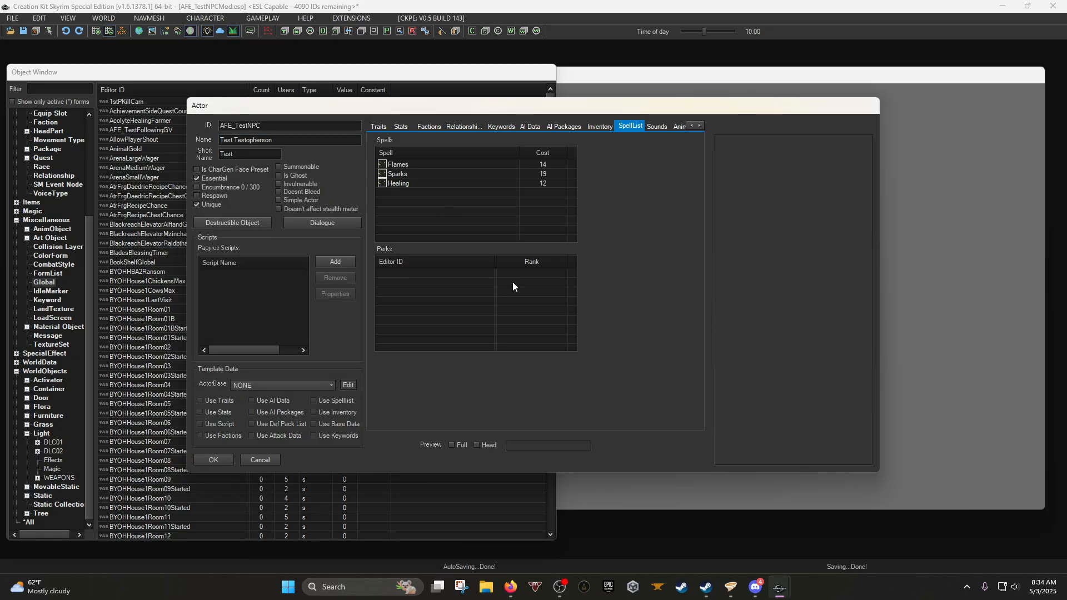
Accept the actor's changes and reopen AFE_TestNPC, filtering the actors by "afe".
click(217, 460)
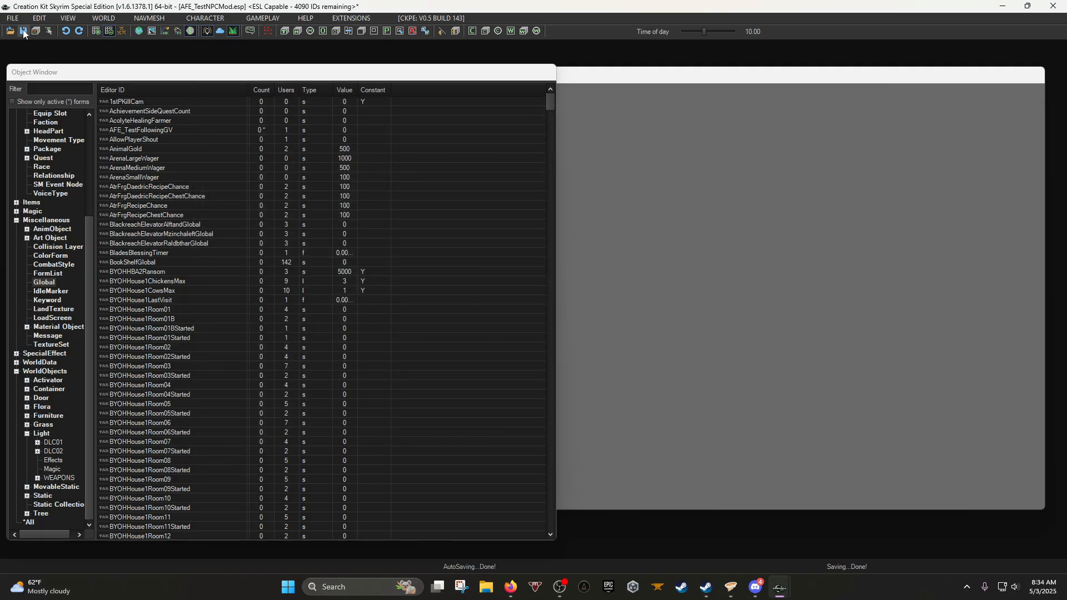
scroll(44, 222, up, 5)
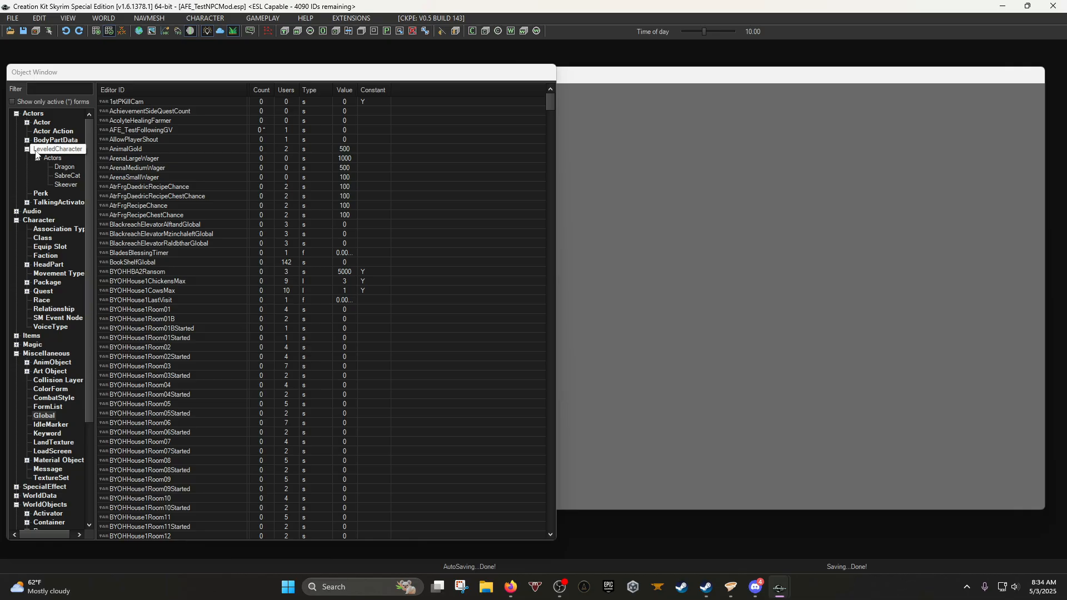
click(47, 117)
click(61, 89)
text(afe)
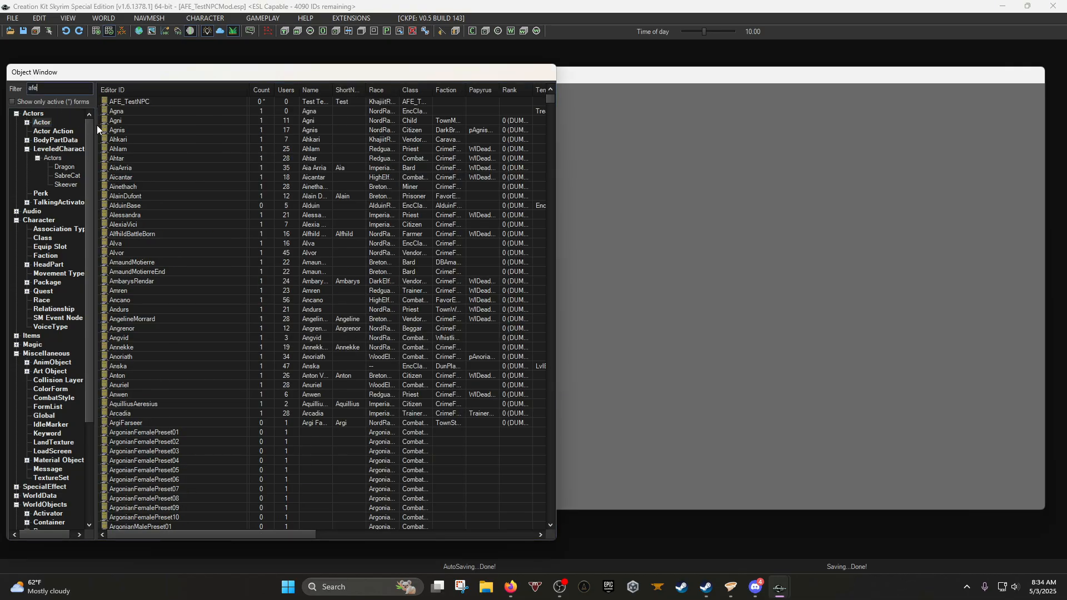
double_click(127, 103)
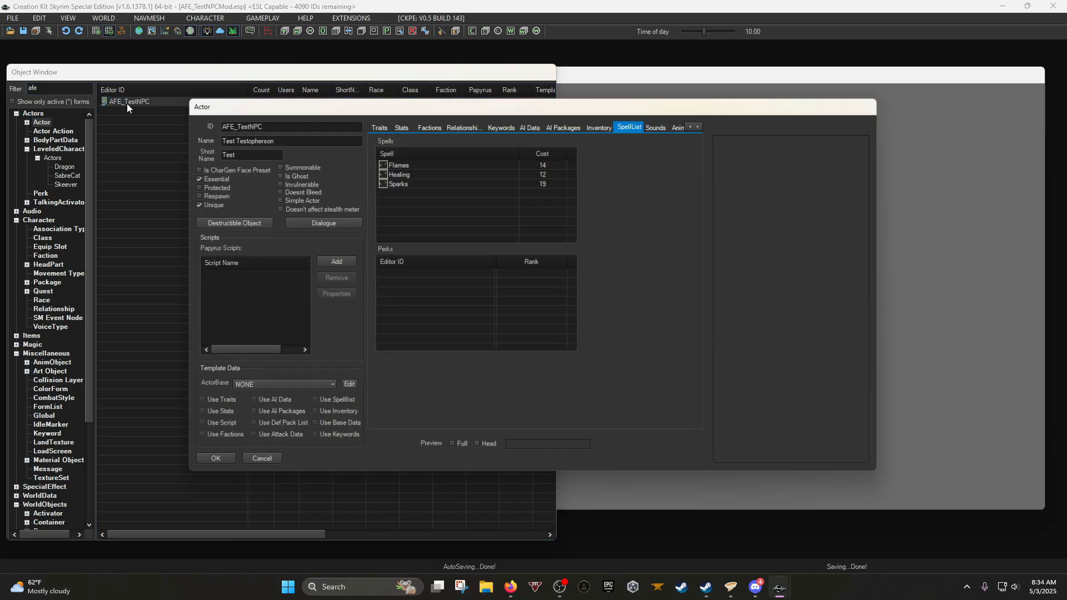
Examine the actor's sound, animation and attack data settings.
click(656, 126)
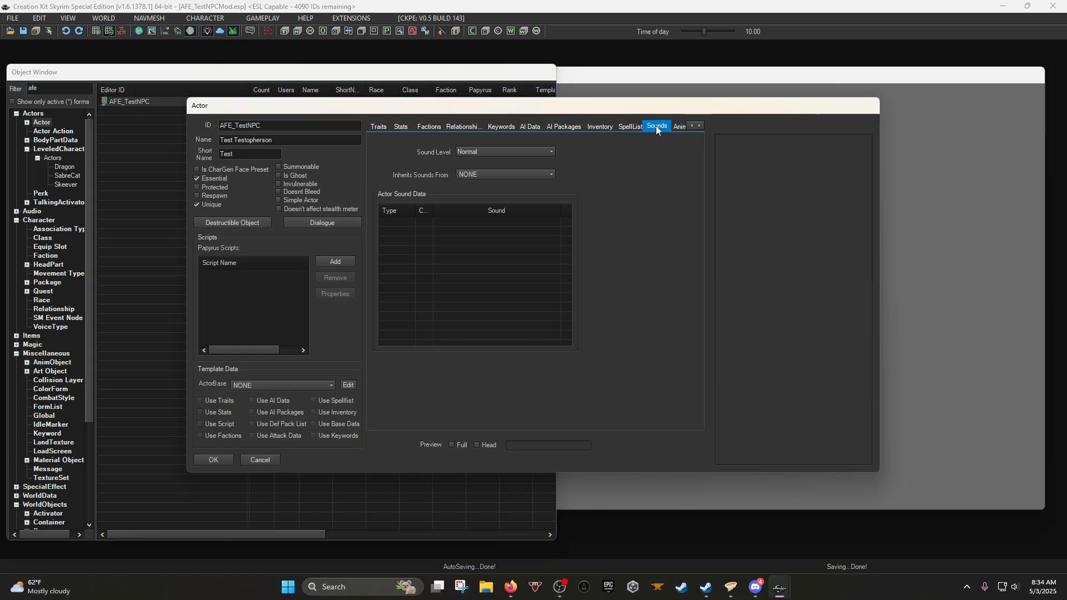
click(699, 126)
click(699, 126)
click(699, 126)
click(699, 126)
click(699, 126)
click(699, 125)
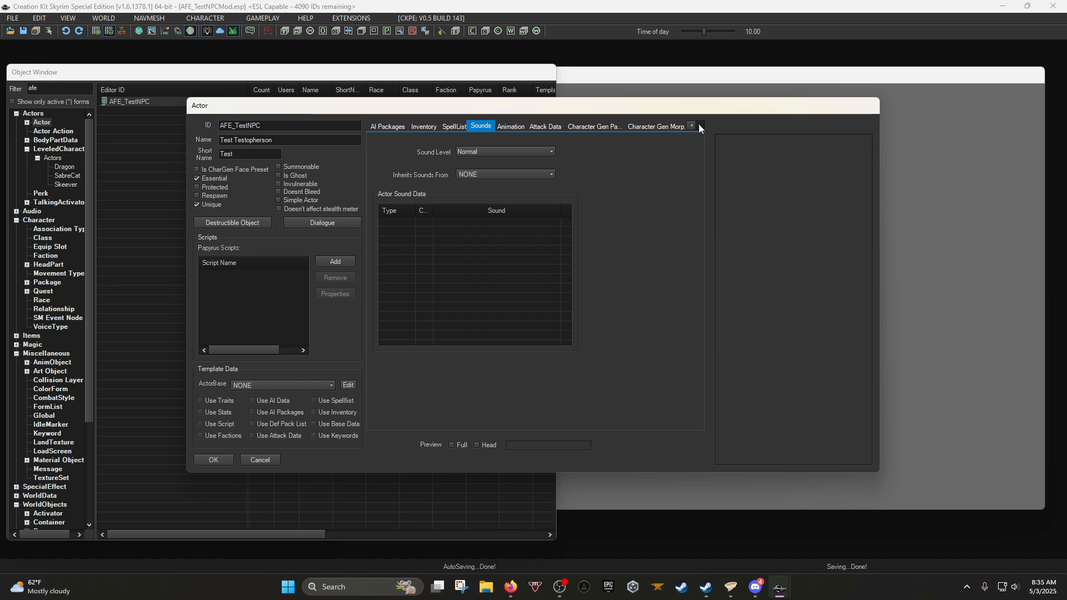
click(502, 126)
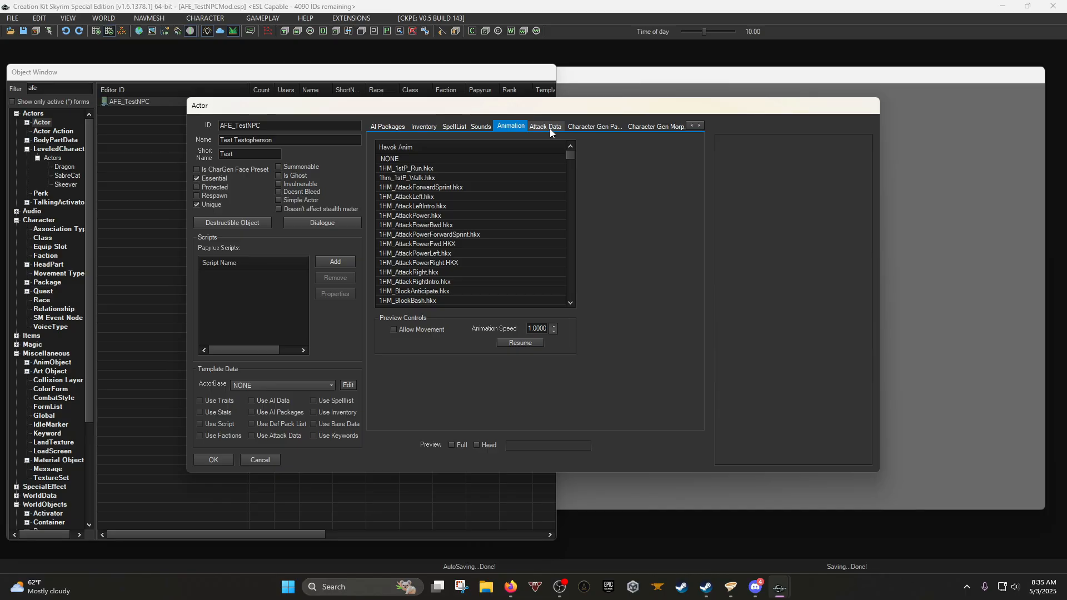
click(549, 128)
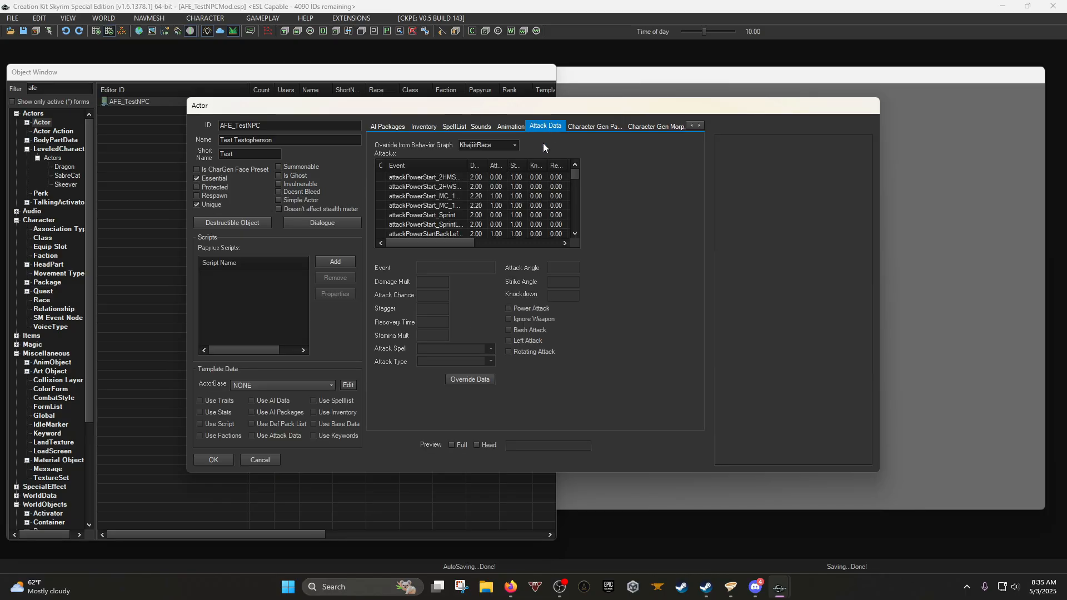
Go to the actor's character generation parts, keep HairColor15SteelGrey, select the KhajiitEyeSocketLower.dds tint layer and turn on the head preview.
click(588, 125)
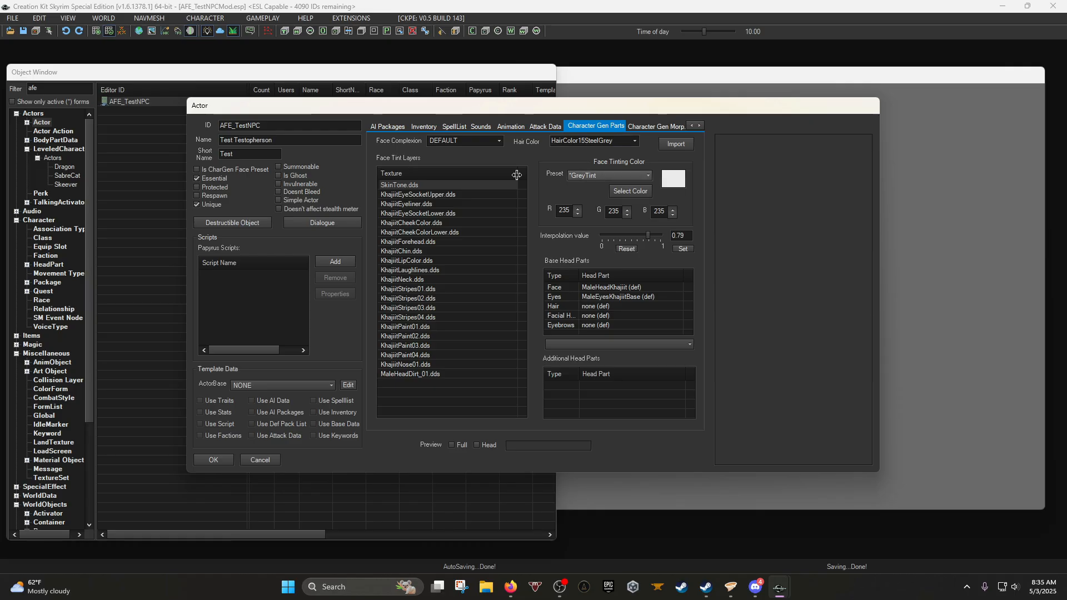
click(635, 142)
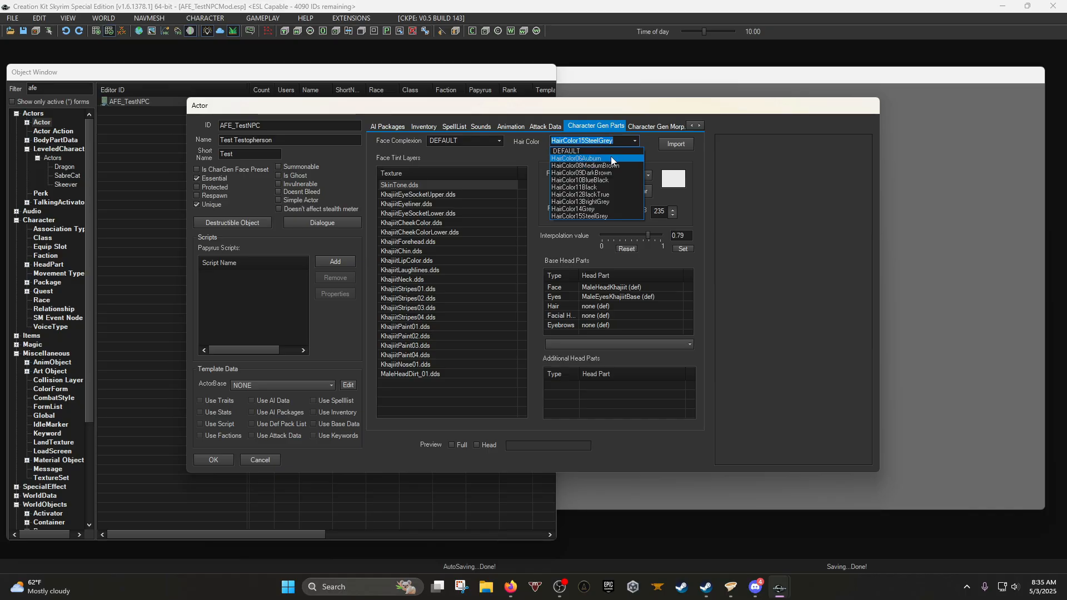
click(604, 216)
click(469, 214)
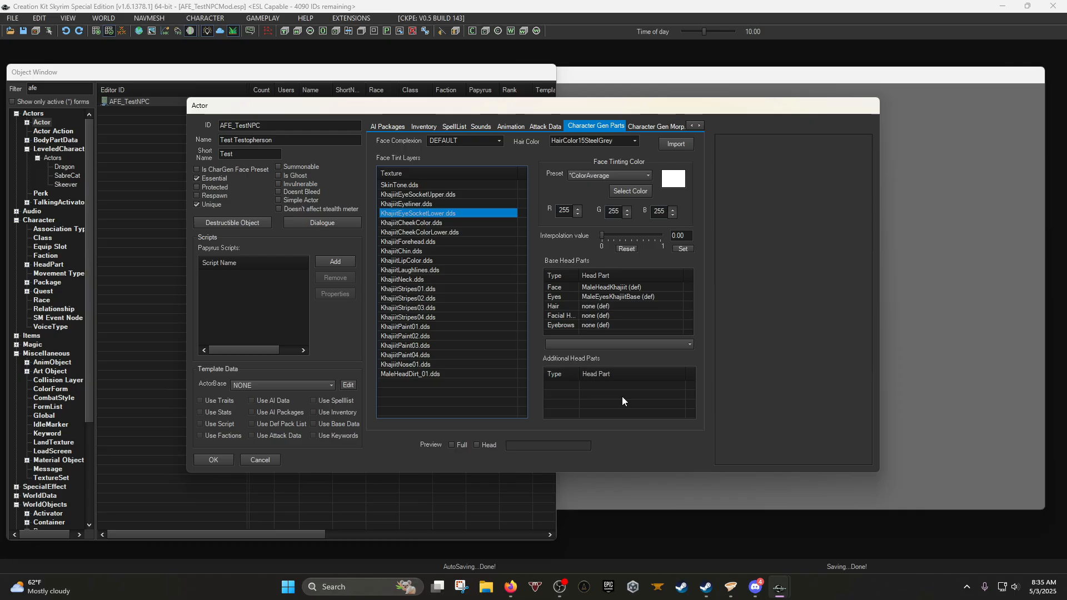
click(451, 445)
click(490, 445)
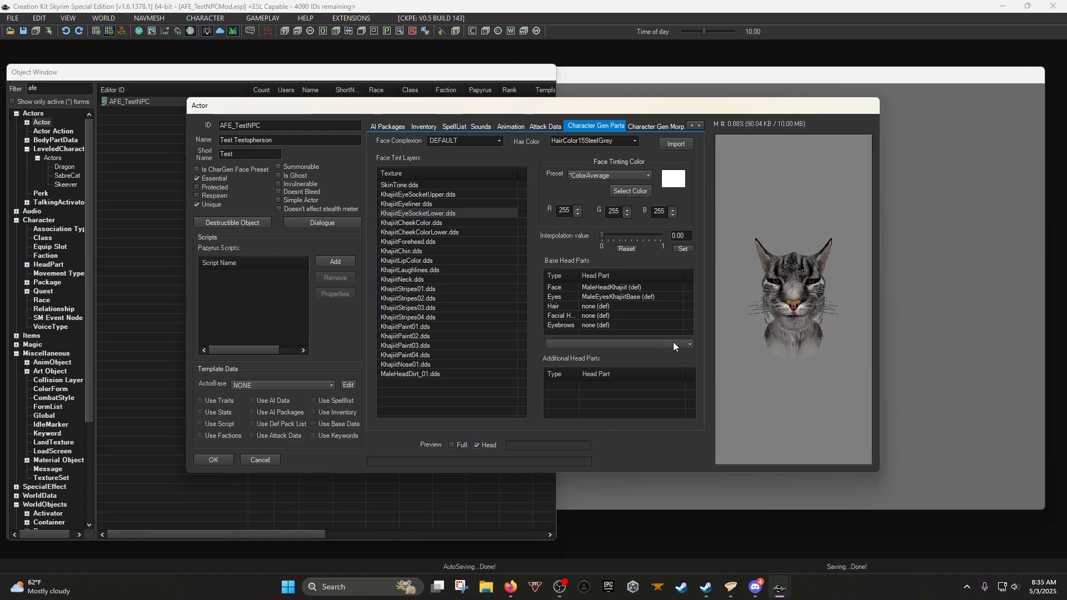
drag(730, 298, 793, 299)
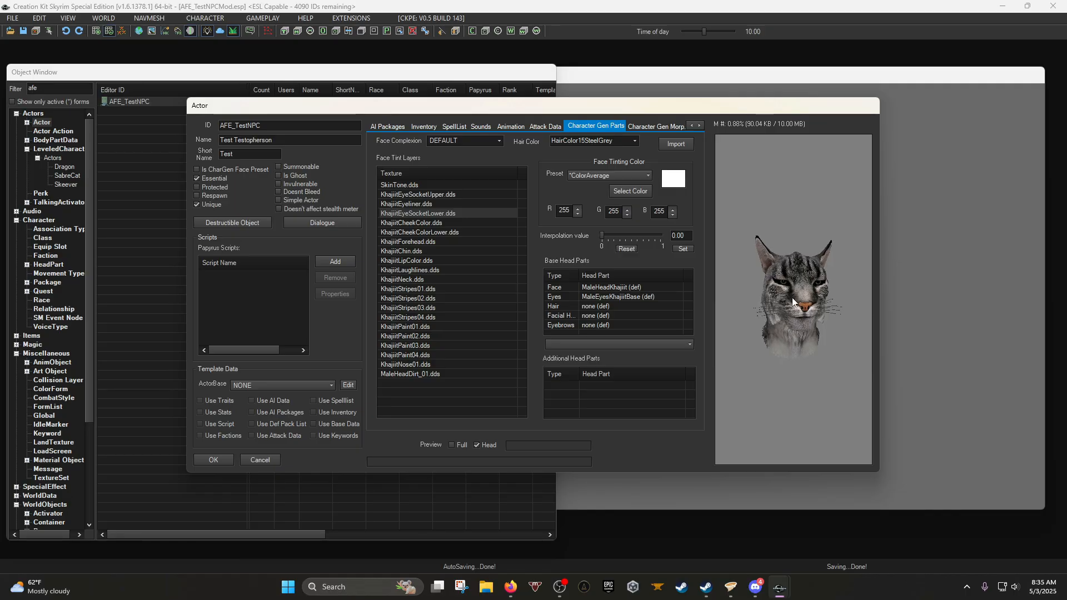
Set the actor's hair color to HairColor10BlueBlack.
click(634, 140)
click(636, 142)
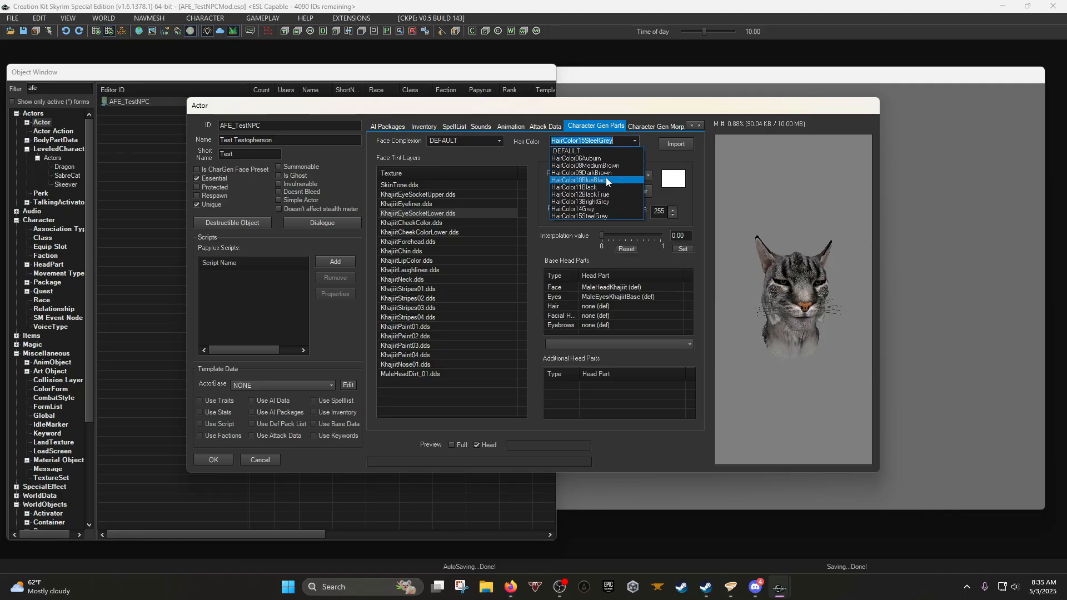
click(605, 178)
Try a custom blue and the BlackBrownBase preset on the KhajiitEyeSocketLower.dds tint layer and return it to *ColorAverage.
click(630, 191)
drag(386, 202, 387, 135)
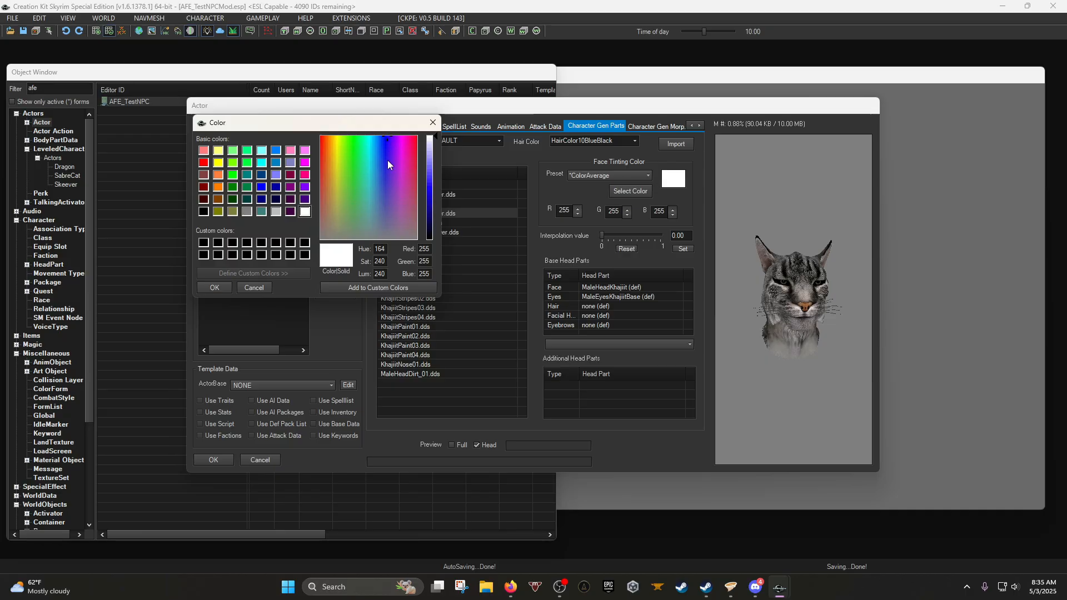
click(213, 288)
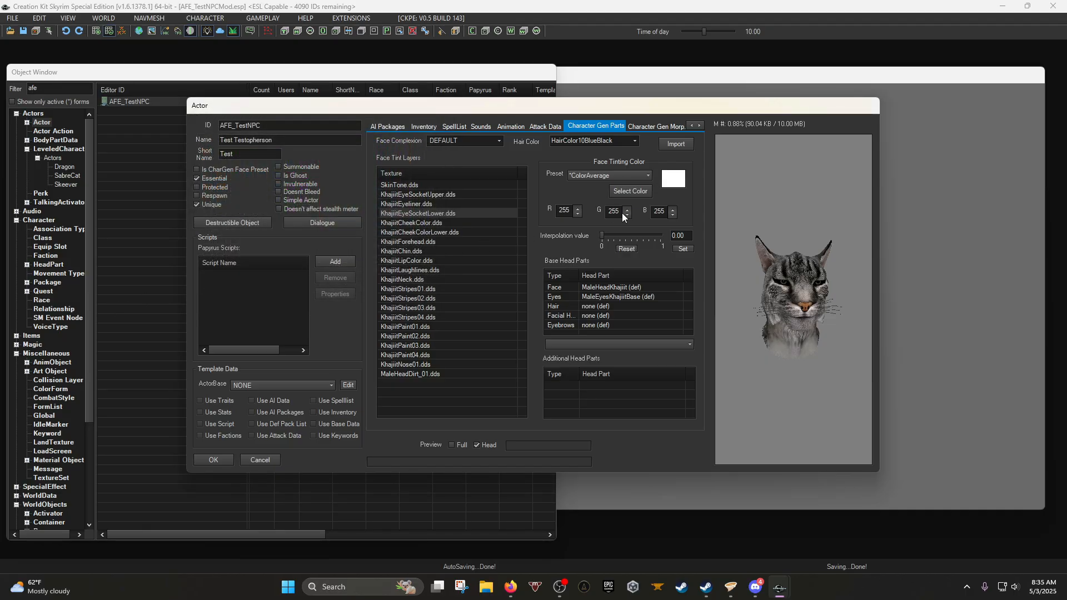
click(612, 175)
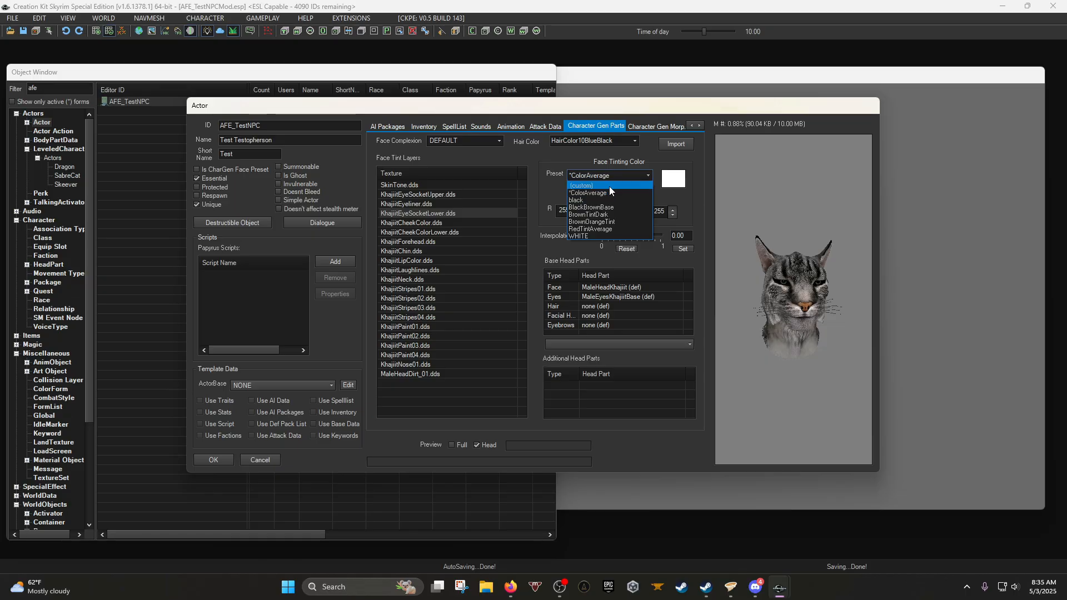
click(594, 207)
click(599, 176)
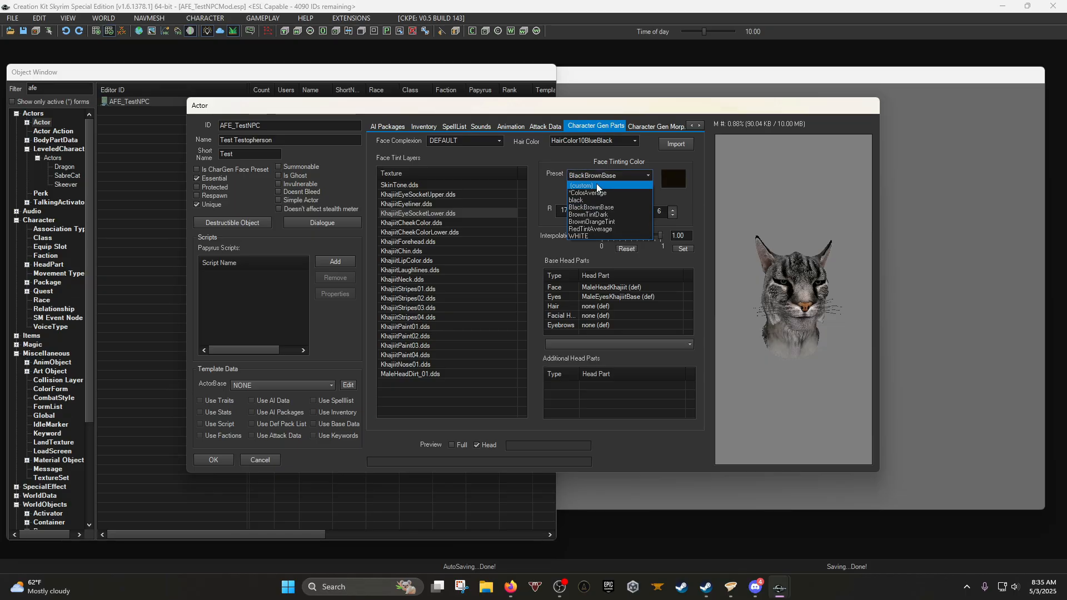
click(593, 194)
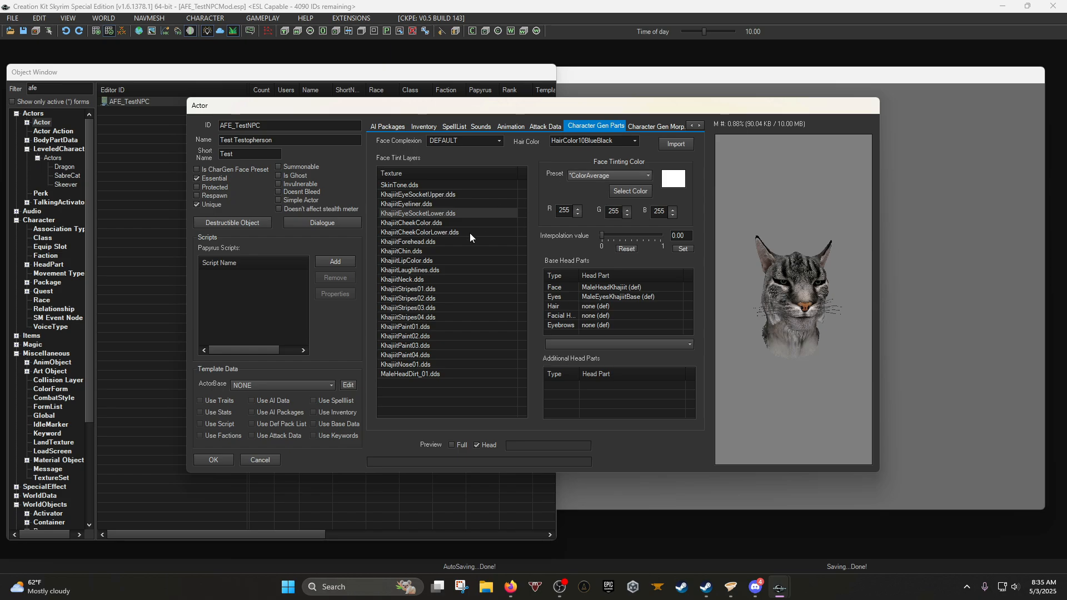
Tint the KhajiitStripes01.dds face layer with the BrownTintDark preset at an interpolation value of 1.00.
click(441, 260)
click(430, 288)
drag(602, 234, 660, 236)
click(609, 174)
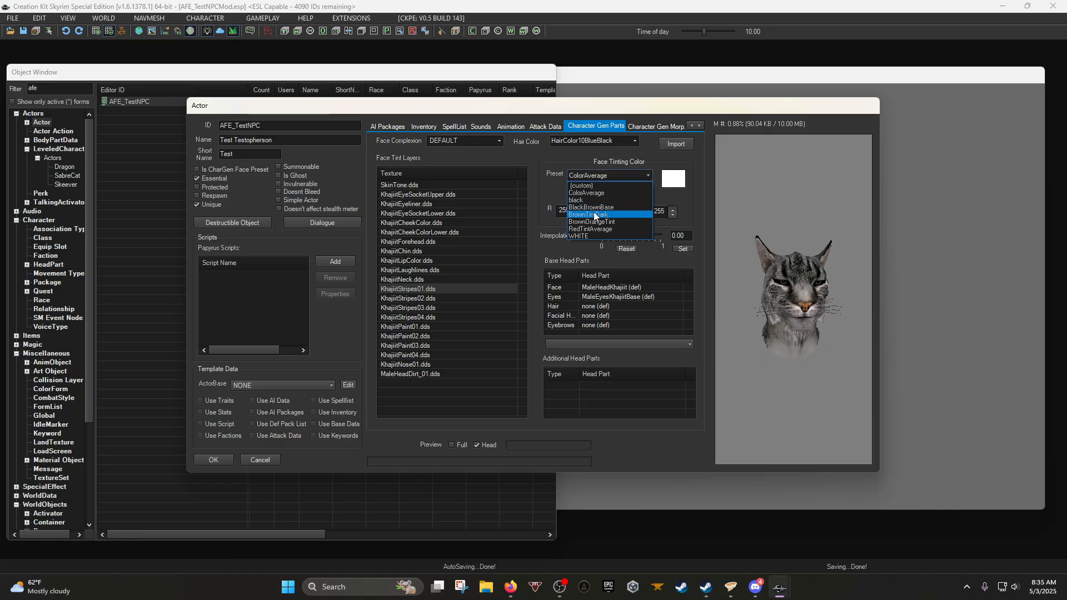
click(616, 216)
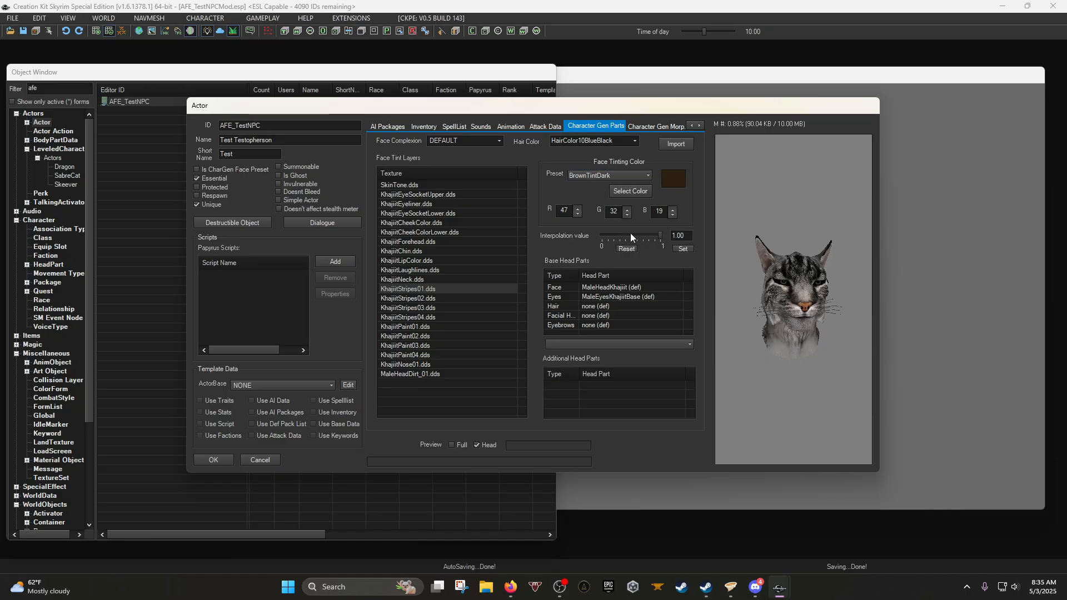
mouse_move(660, 236)
mouse_down()
mouse_move(601, 236)
mouse_move(661, 233)
mouse_up()
drag(722, 261, 778, 273)
Slightly increase the brow height, reduce the brow width and set the eye type to EyesType3.
click(642, 127)
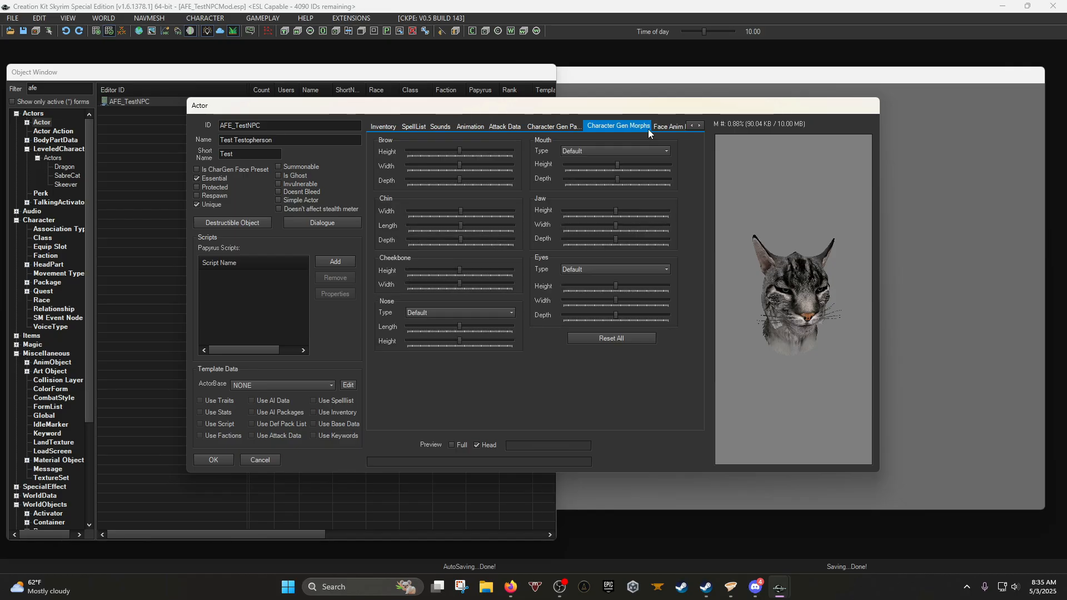
drag(456, 151, 462, 159)
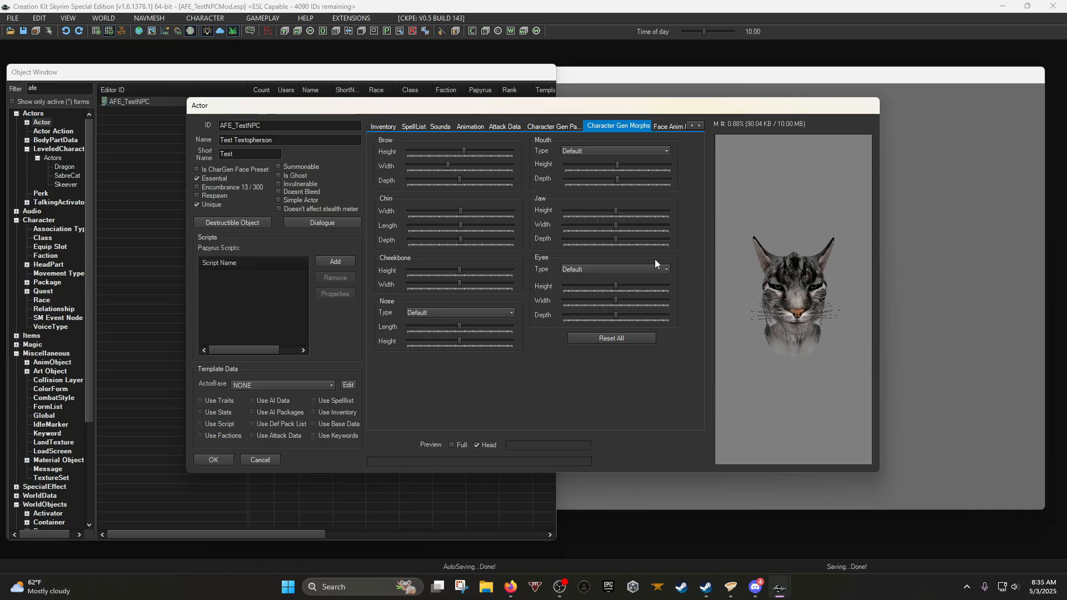
click(645, 270)
click(590, 303)
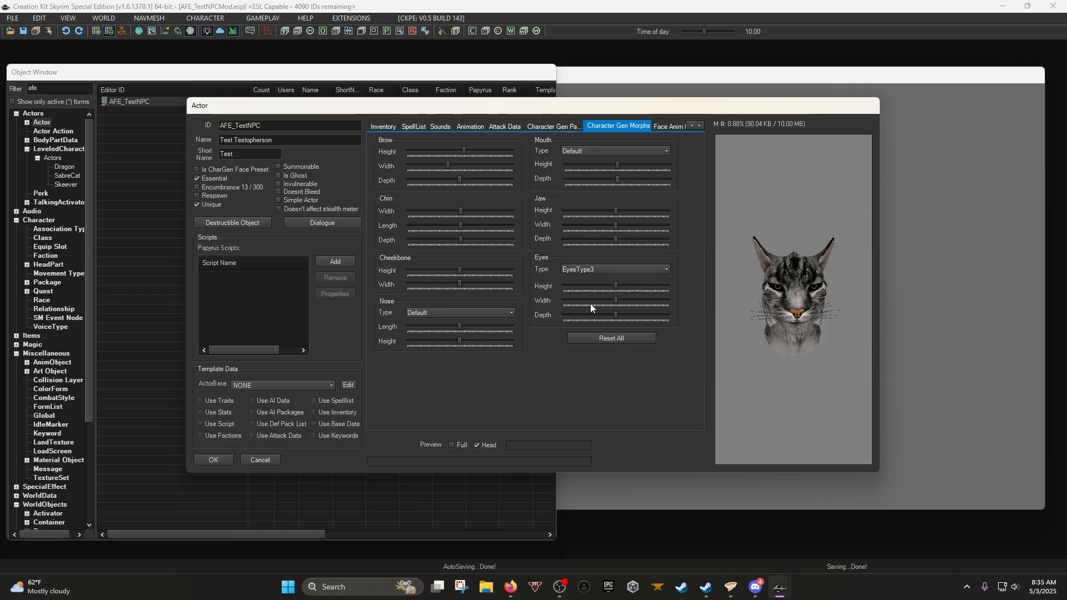
Try NoseType4 for the actor's nose, check the head from the side, and settle on NoseType5.
click(456, 313)
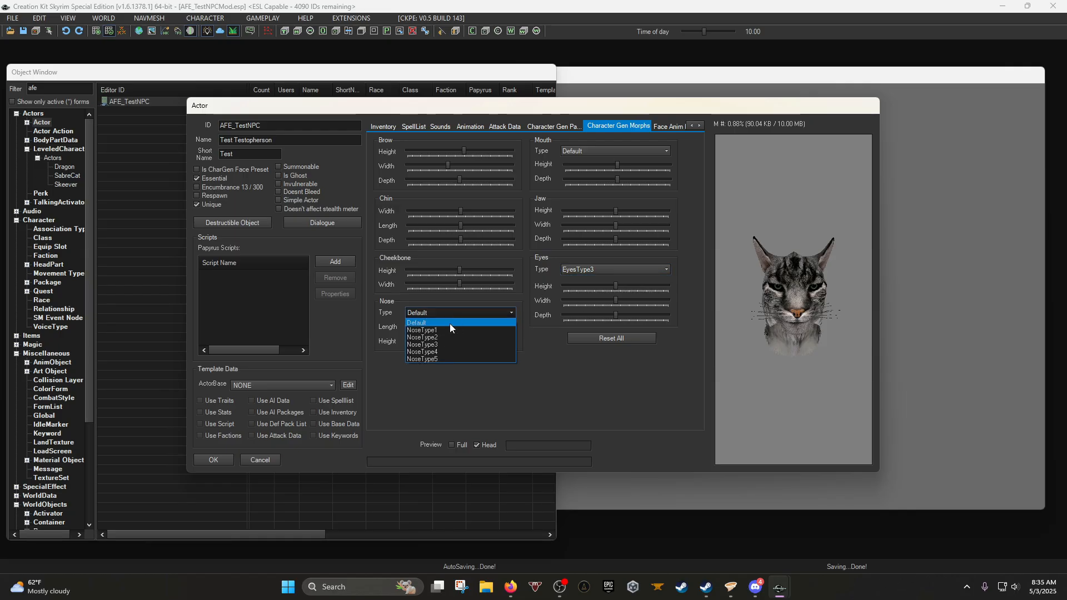
click(448, 352)
drag(739, 319, 634, 306)
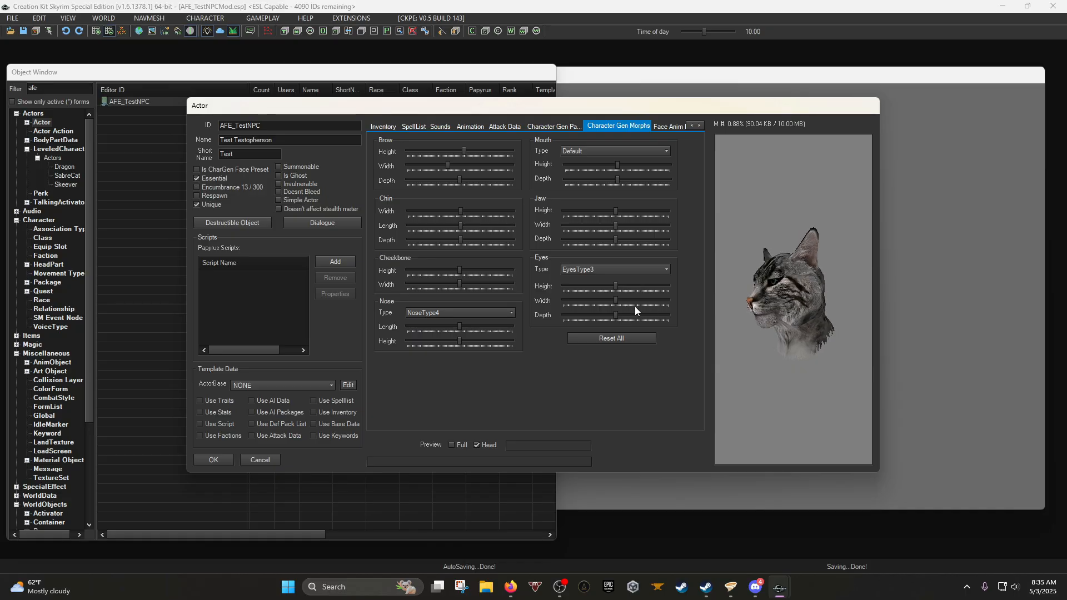
click(458, 312)
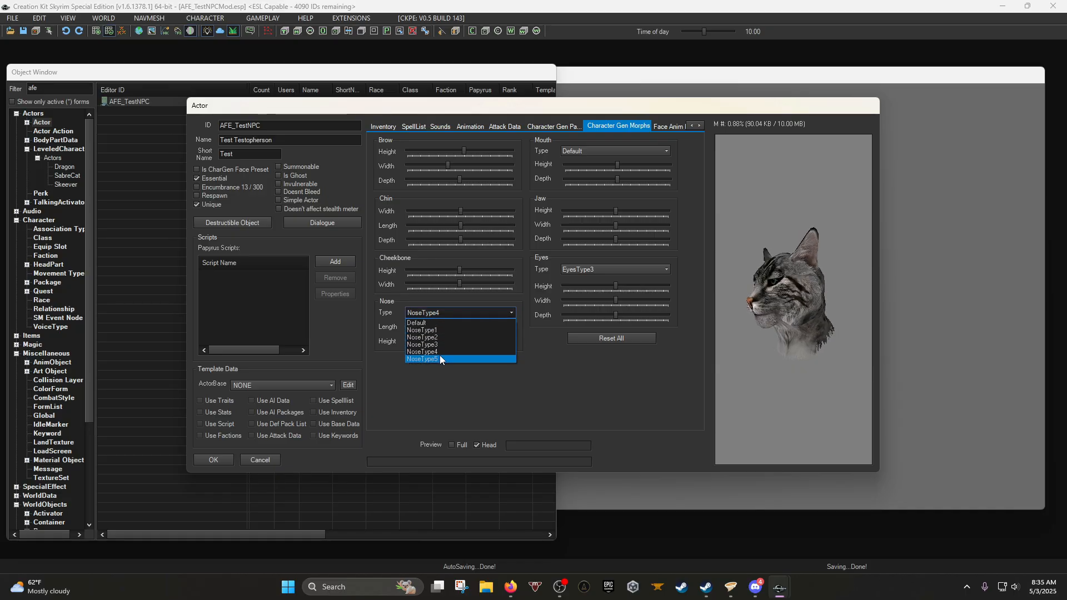
click(439, 358)
drag(724, 318, 794, 298)
Set the mouth type to LipType2 and briefly view the face animation preview settings.
click(589, 150)
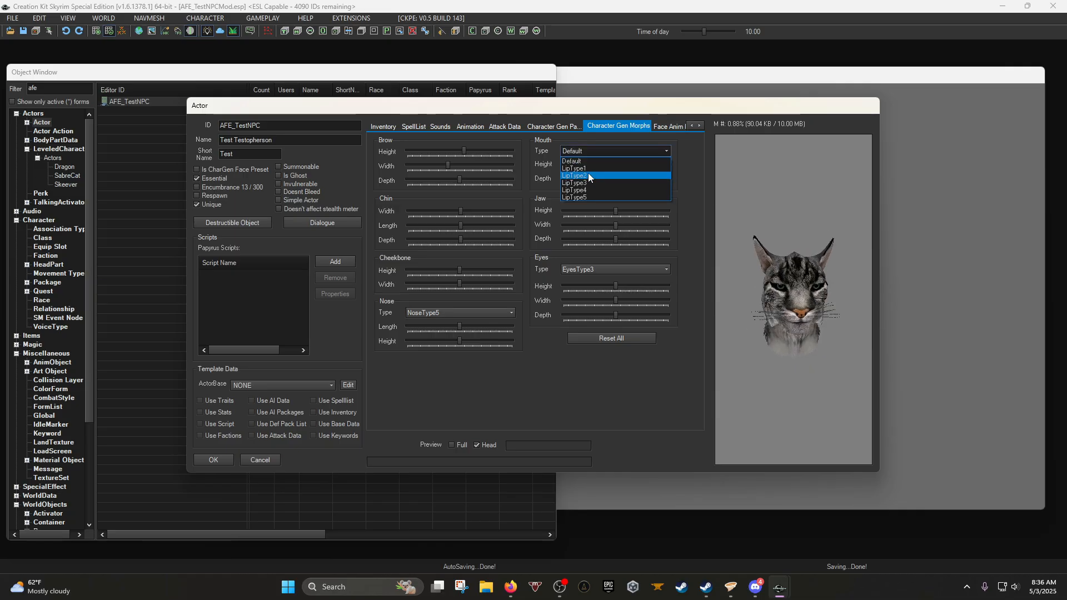
click(588, 175)
drag(782, 272, 722, 287)
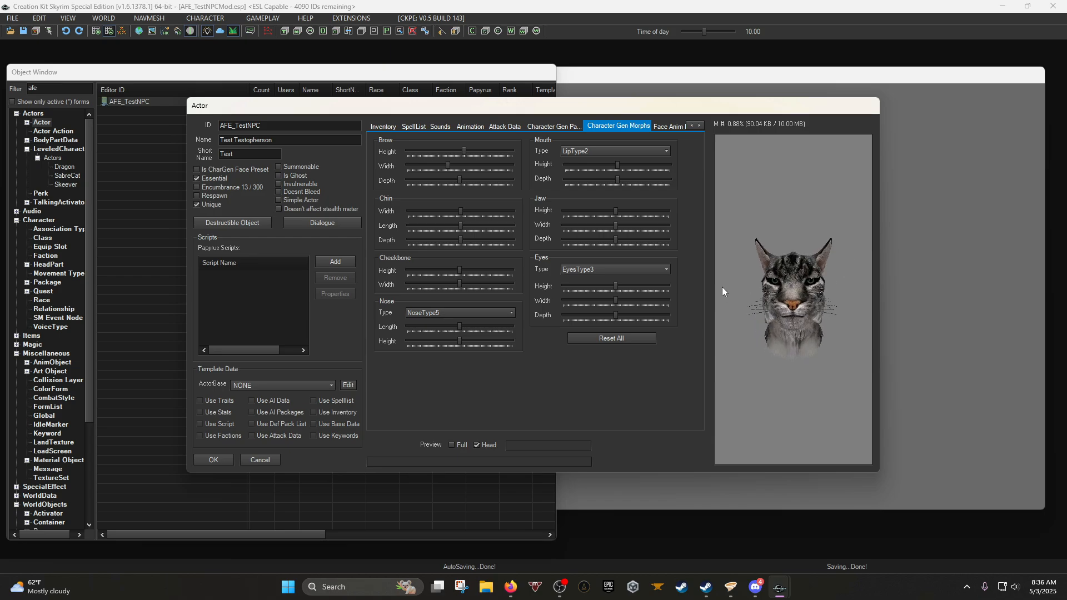
click(671, 127)
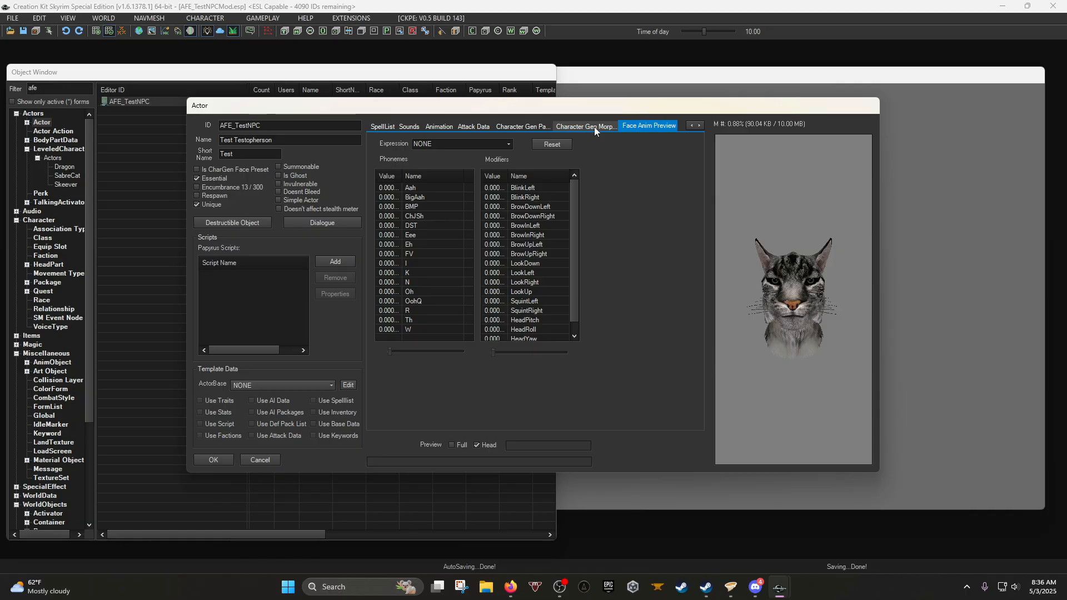
click(594, 127)
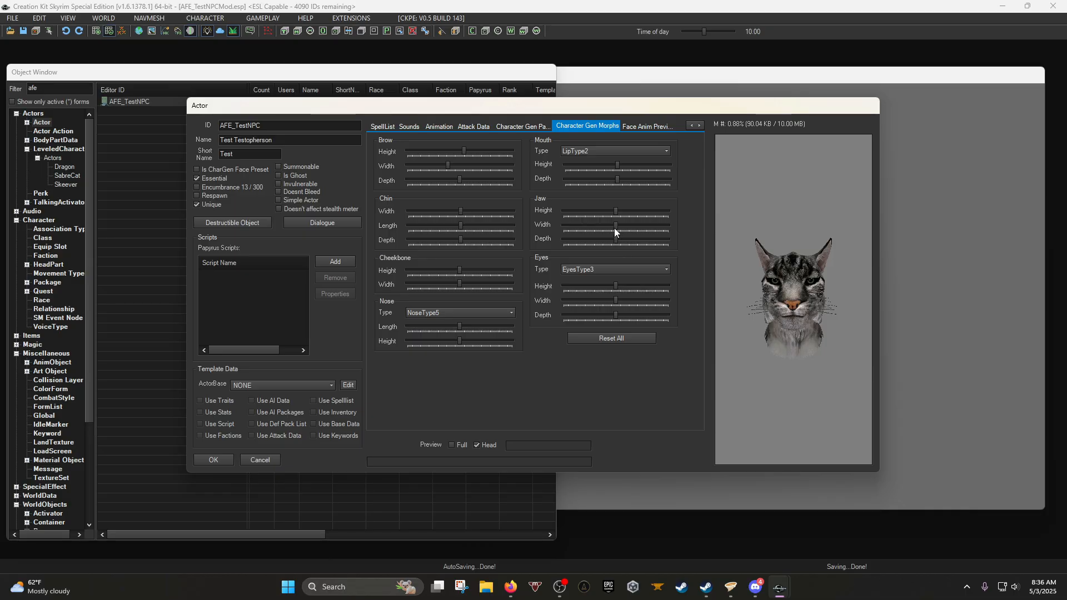
Slightly increase the actor's jaw width and set the base hair part to HairKhajiitMale06, checking the head from an angle.
drag(614, 228, 637, 228)
click(523, 127)
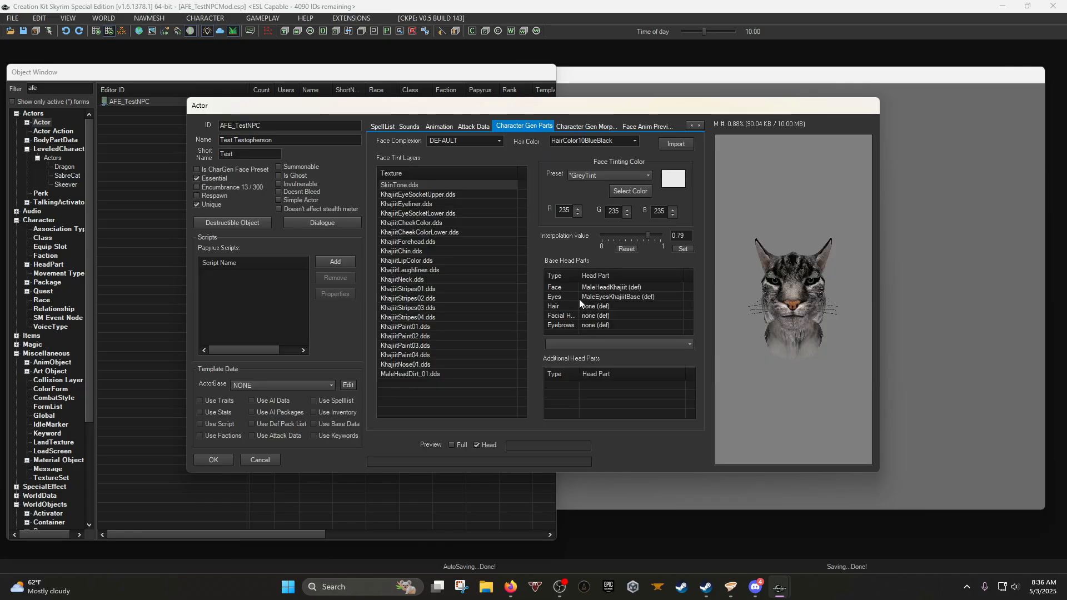
click(602, 306)
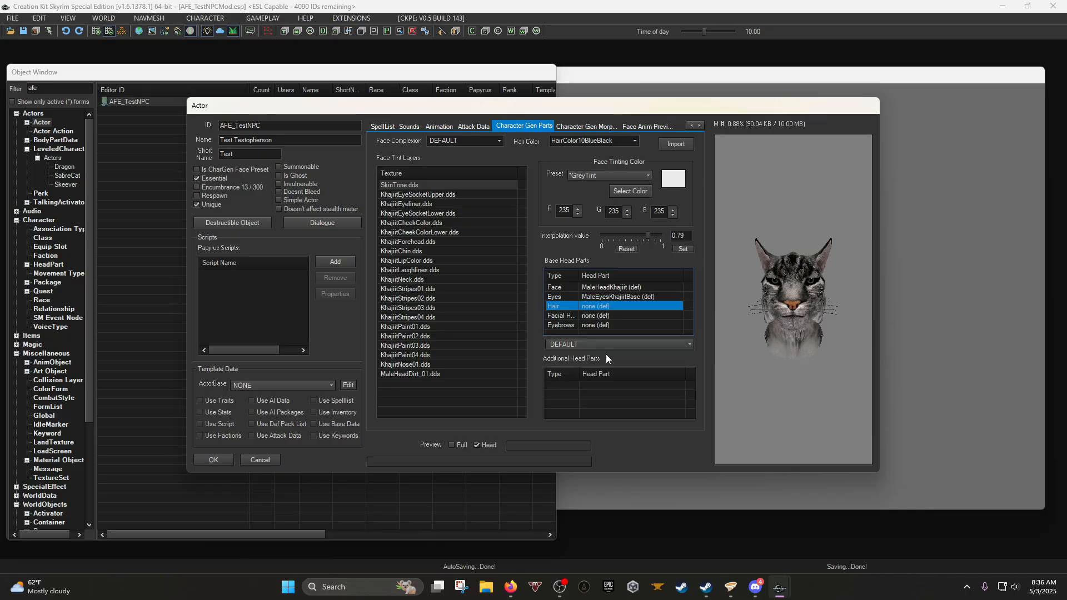
click(605, 345)
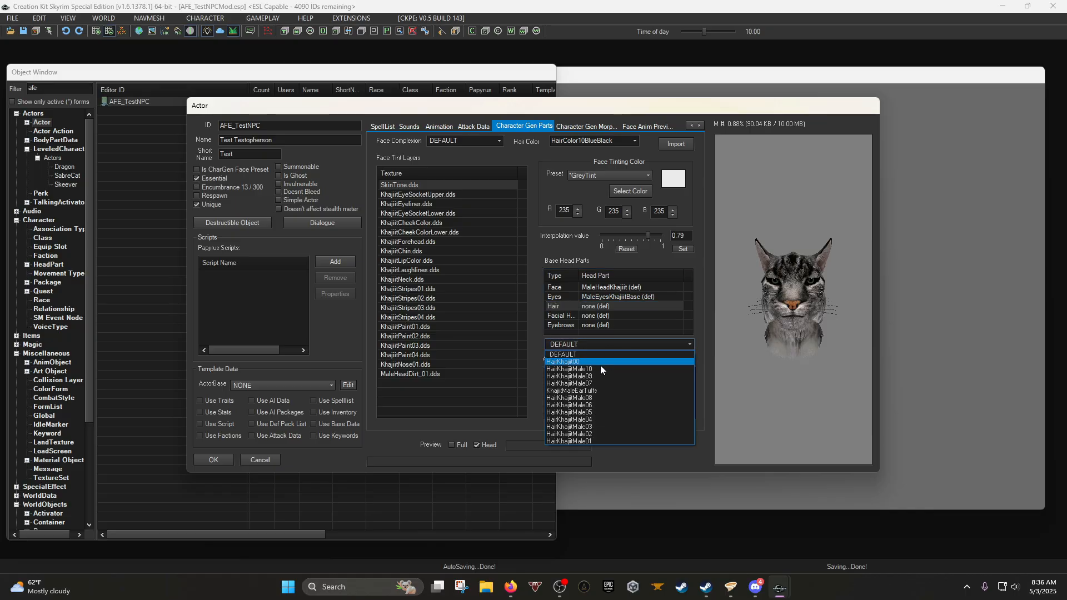
click(601, 404)
drag(815, 354, 743, 389)
Try KhajiitMustache02 as the actor's facial hair, then settle on KhajiitNoBeard.
click(599, 307)
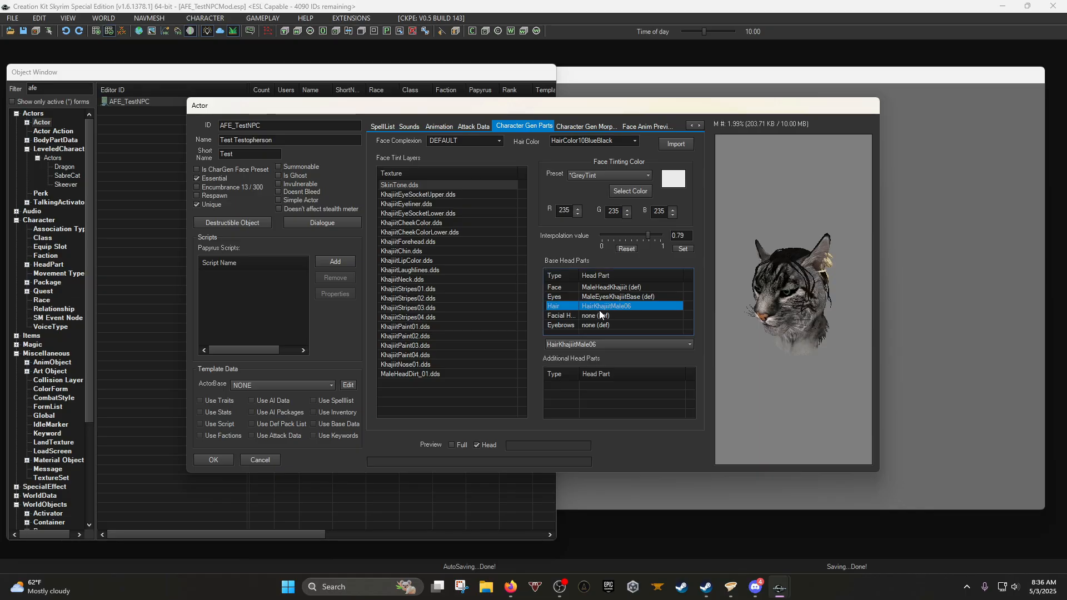
click(601, 316)
click(619, 344)
click(591, 382)
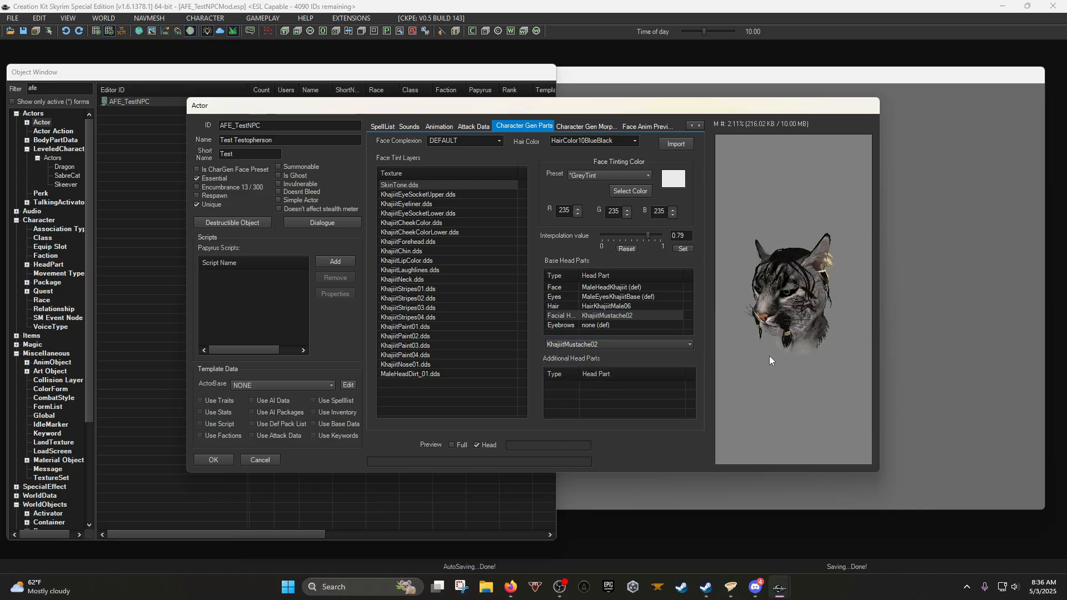
click(635, 346)
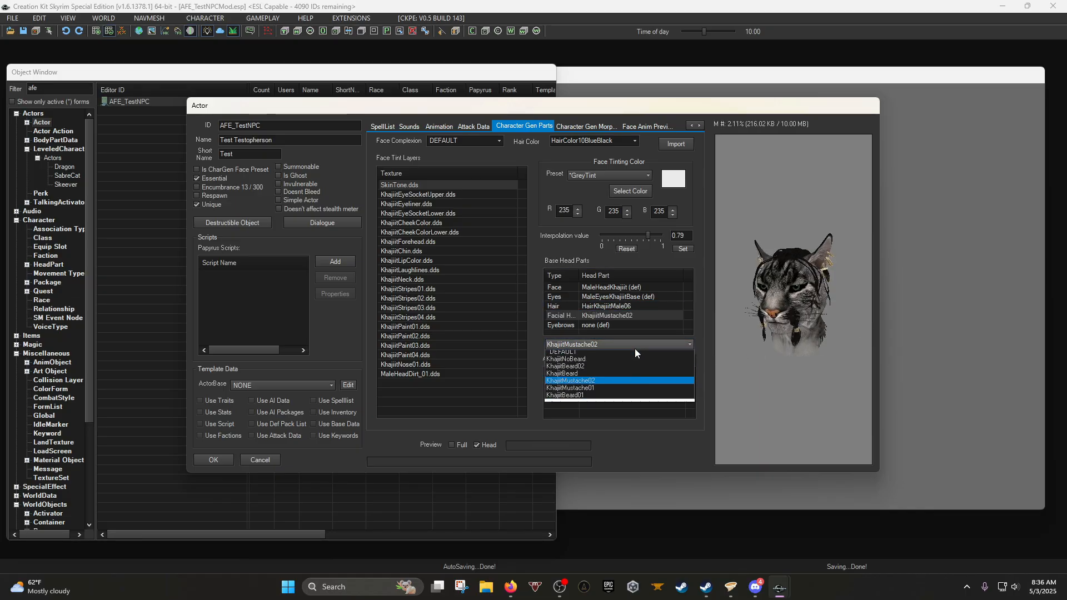
click(586, 359)
mouse_move(789, 322)
mouse_down()
mouse_move(866, 315)
mouse_move(794, 312)
mouse_up()
Check which eyebrow head parts are available for the actor.
click(613, 324)
click(602, 345)
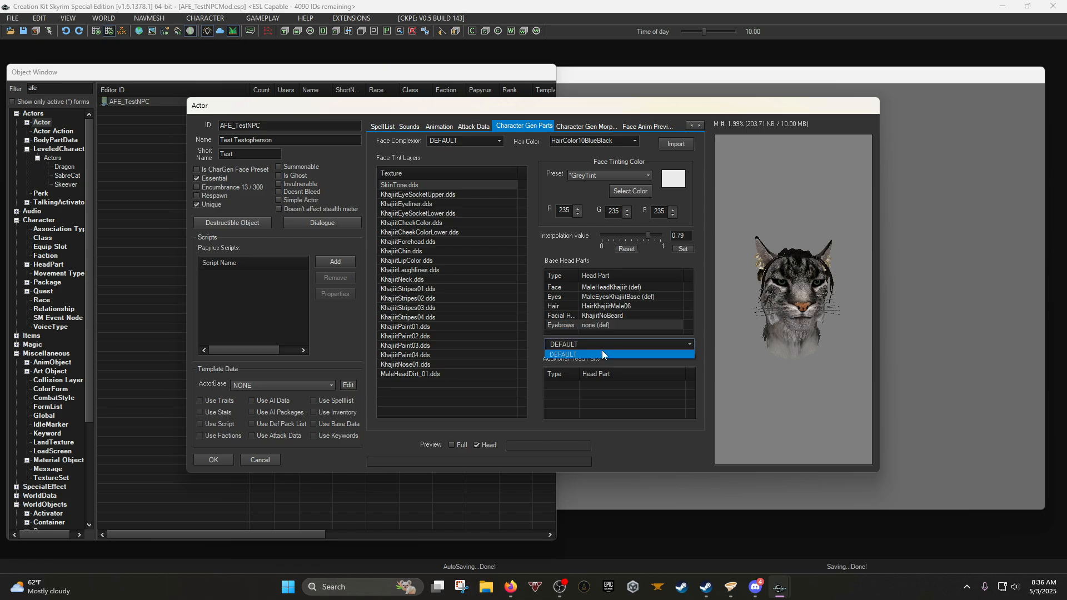
click(743, 340)
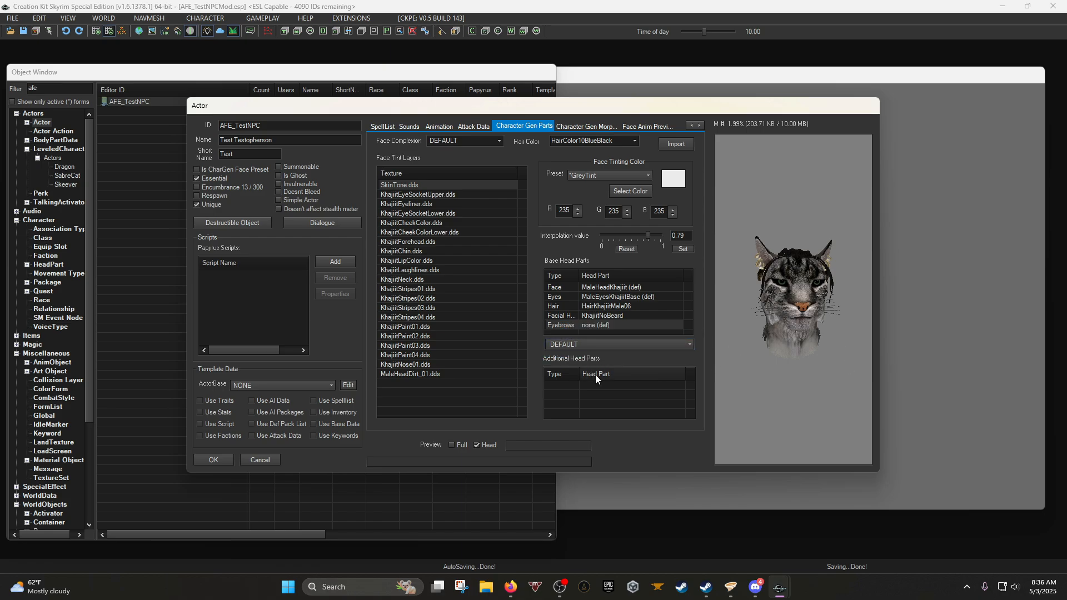
Filter the male head parts by "khajiit" and add MarksMaleKhajiitScar03 to the actor's additional head parts.
click(623, 401)
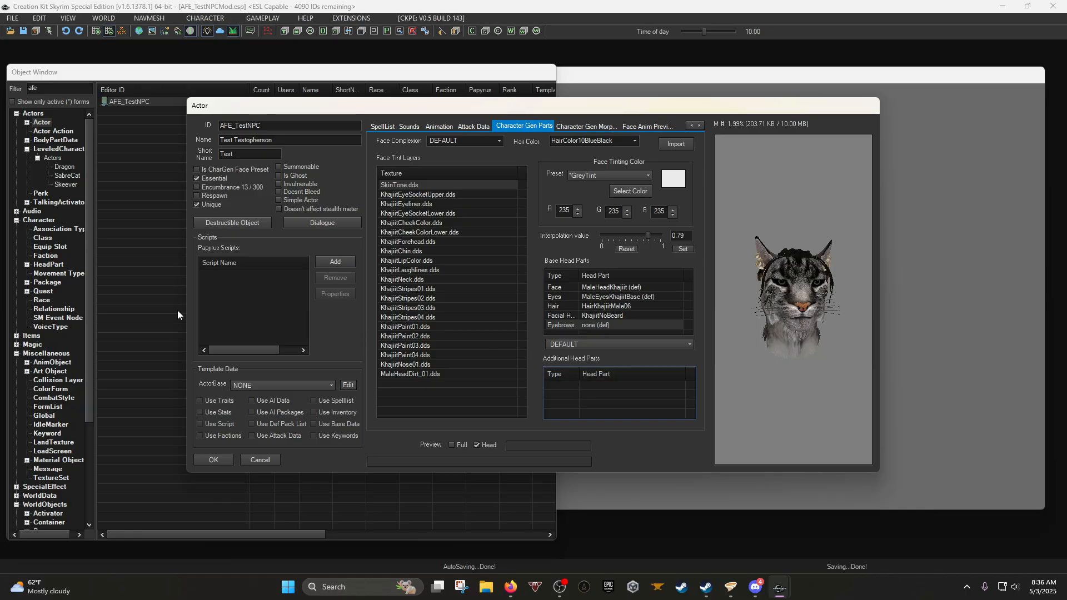
click(40, 221)
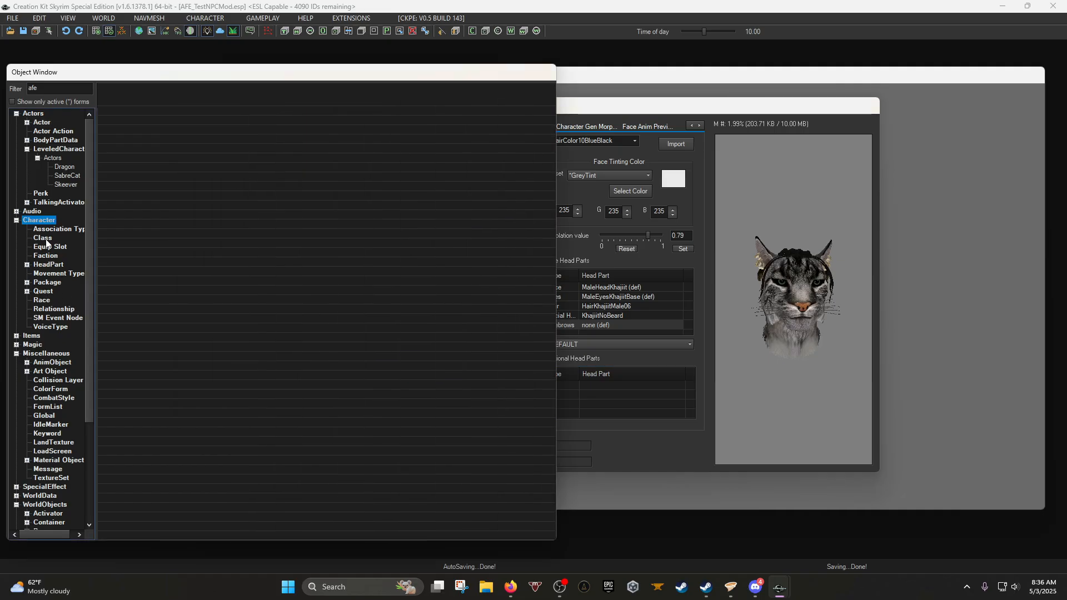
double_click(48, 266)
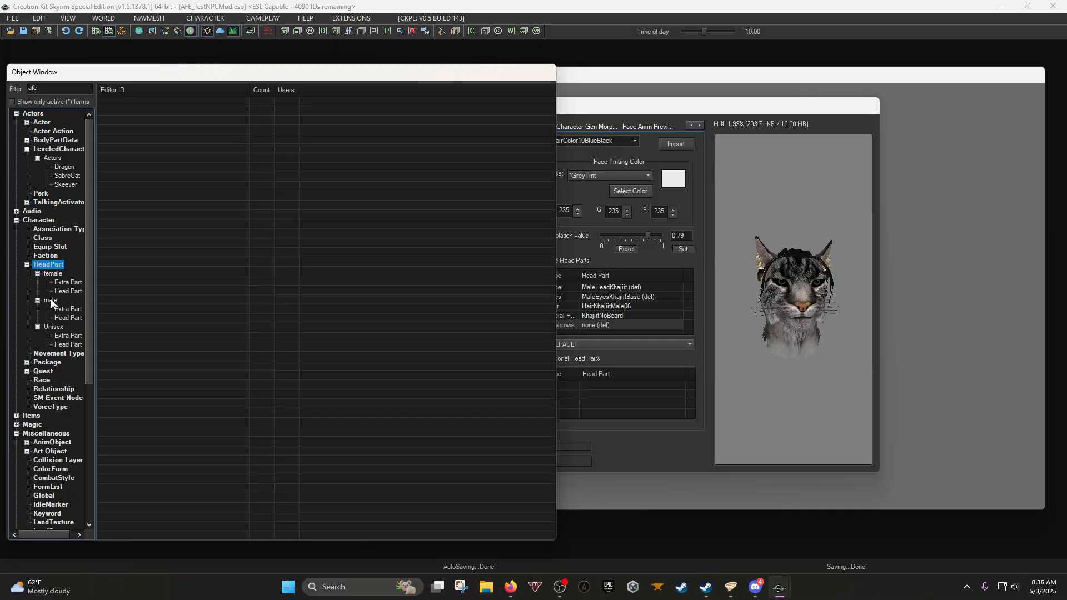
click(51, 300)
click(60, 327)
click(64, 318)
click(778, 293)
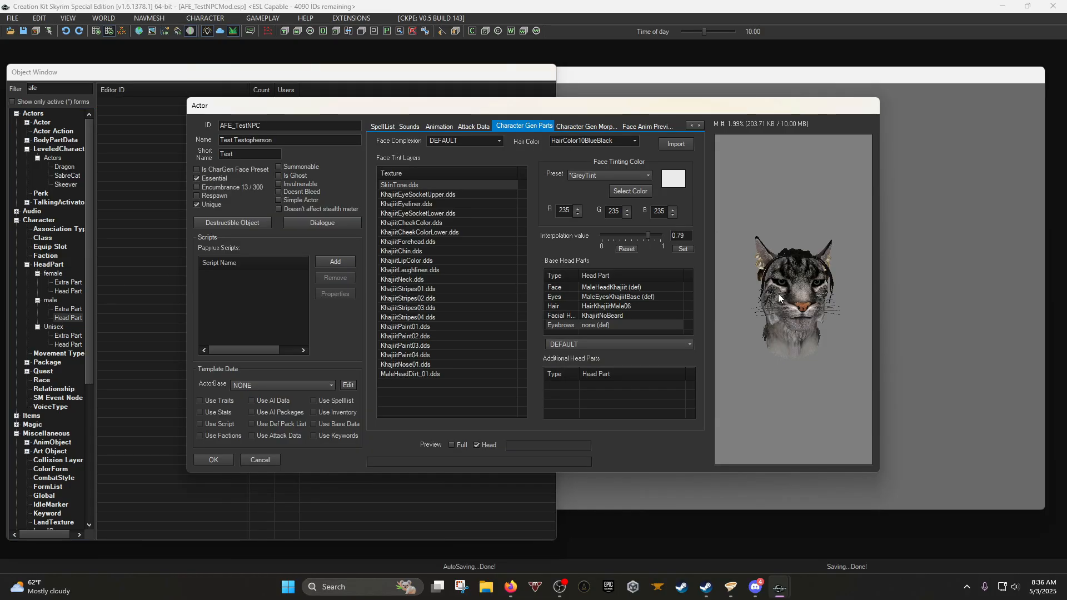
drag(45, 89, 17, 100)
key(BackSpace)
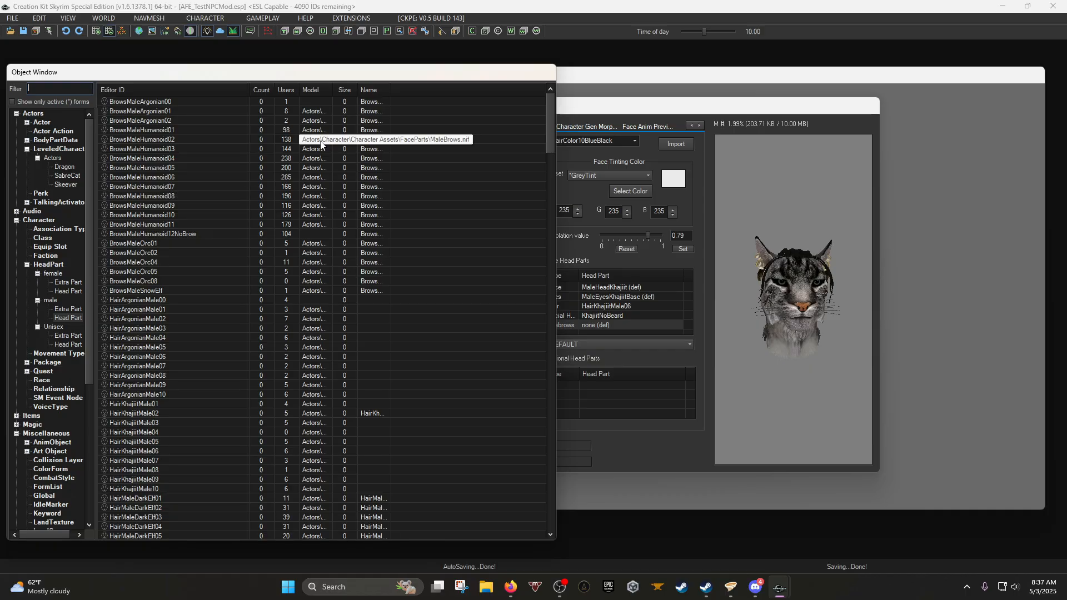
text(khajiit)
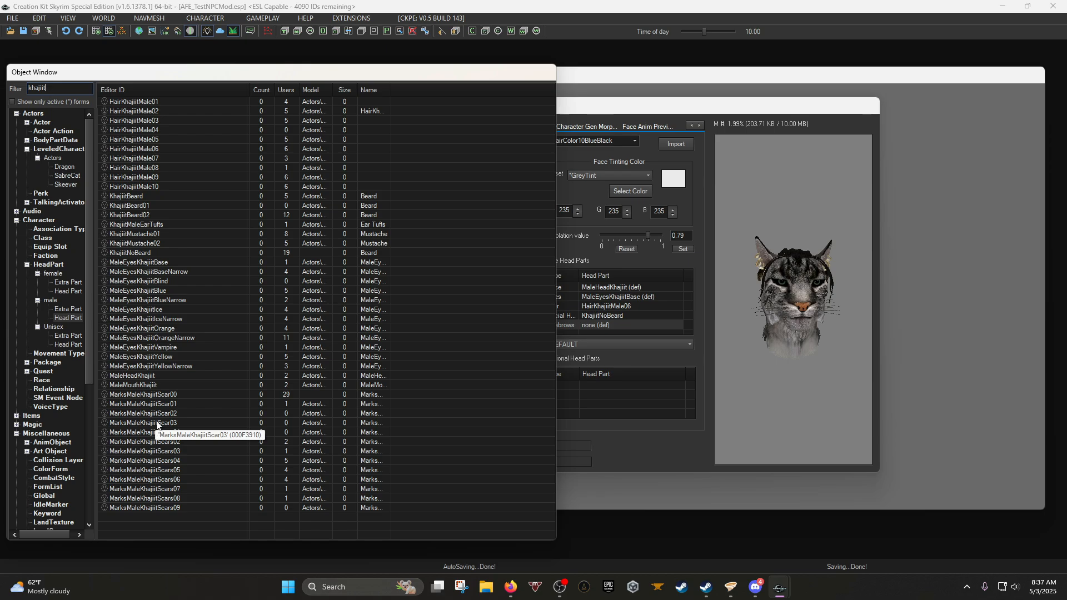
drag(177, 421, 628, 392)
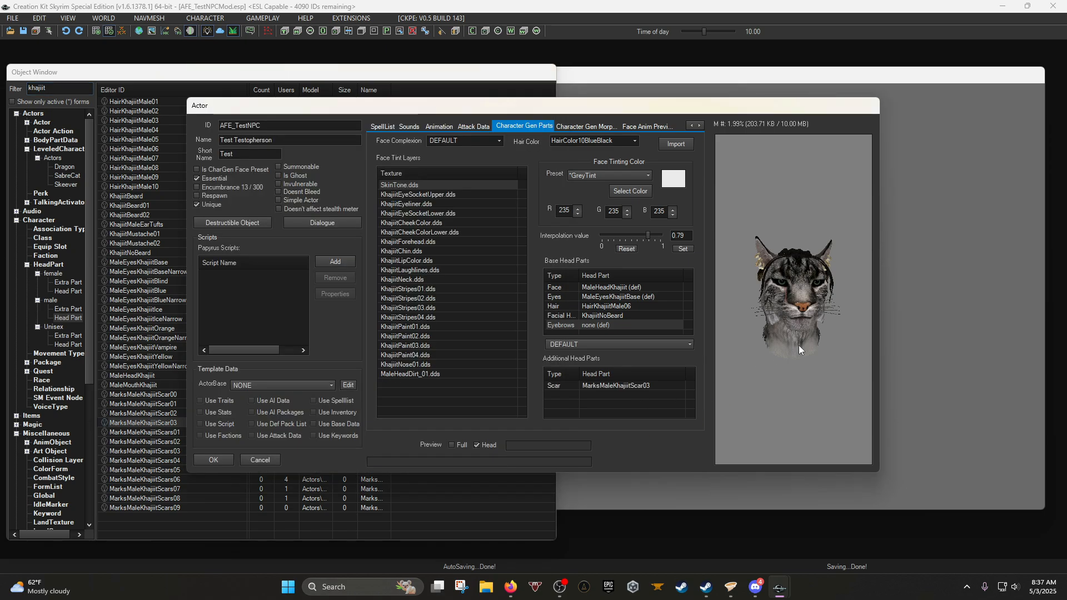
Add MarksMaleKhajiitScars07 to the actor's additional head parts and accept the actor's changes.
drag(790, 345, 464, 432)
drag(146, 489, 638, 396)
drag(758, 374, 735, 318)
right_drag(735, 318, 800, 345)
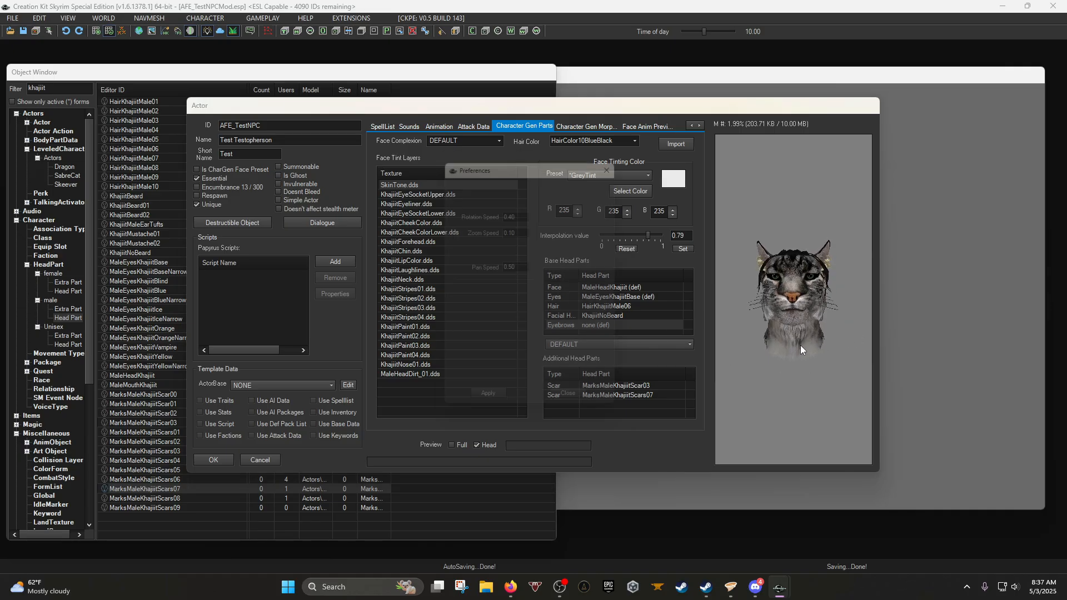
click(576, 408)
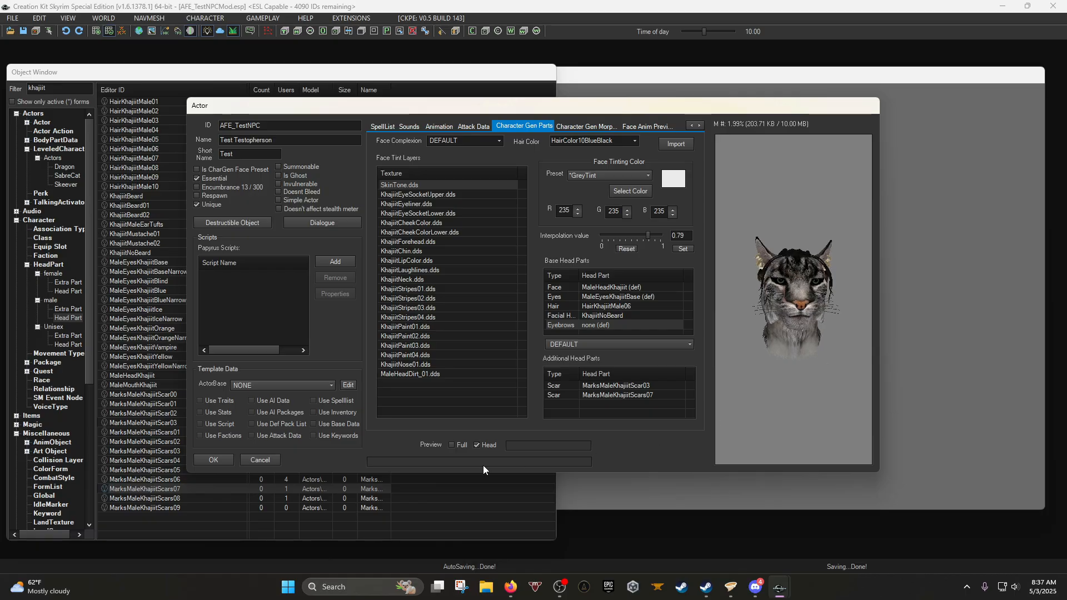
click(222, 459)
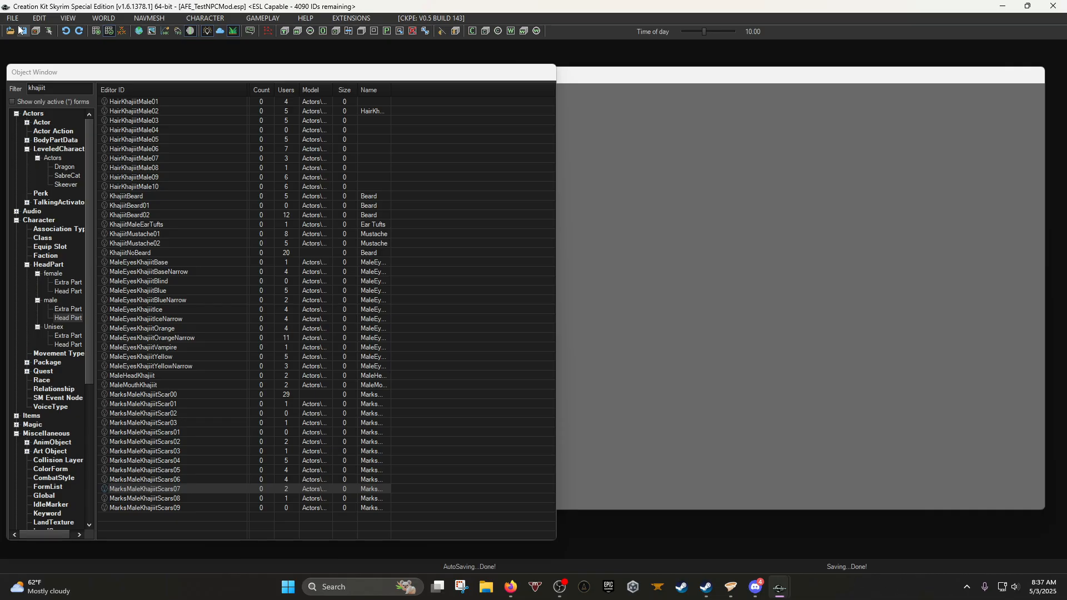
Filter the actors by "afe" and export the face gen data for AFE_TestNPC.
click(40, 123)
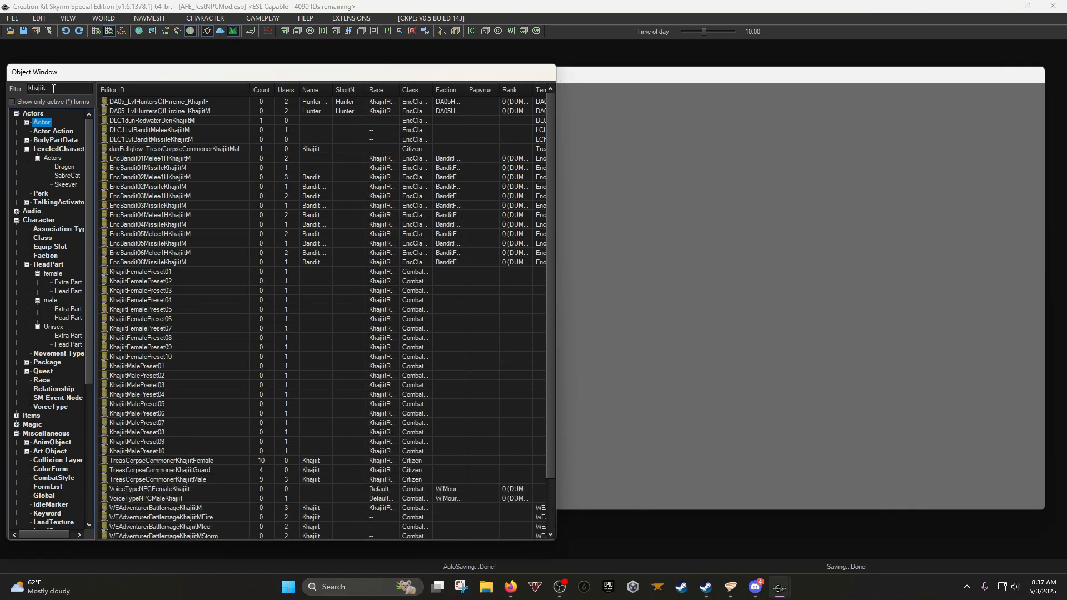
drag(54, 89, 32, 85)
text(afe)
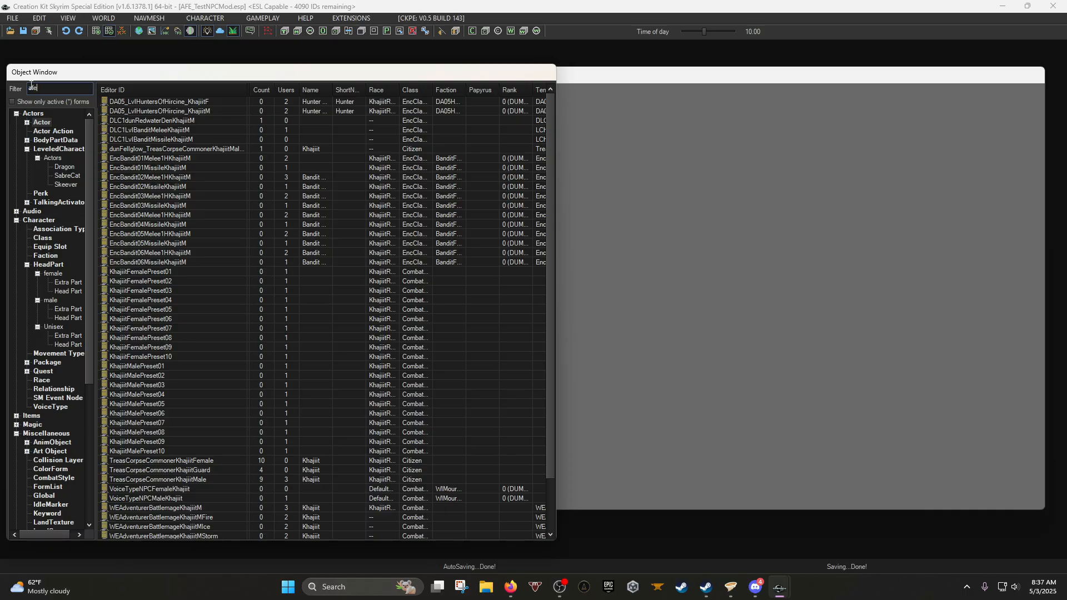
click(130, 102)
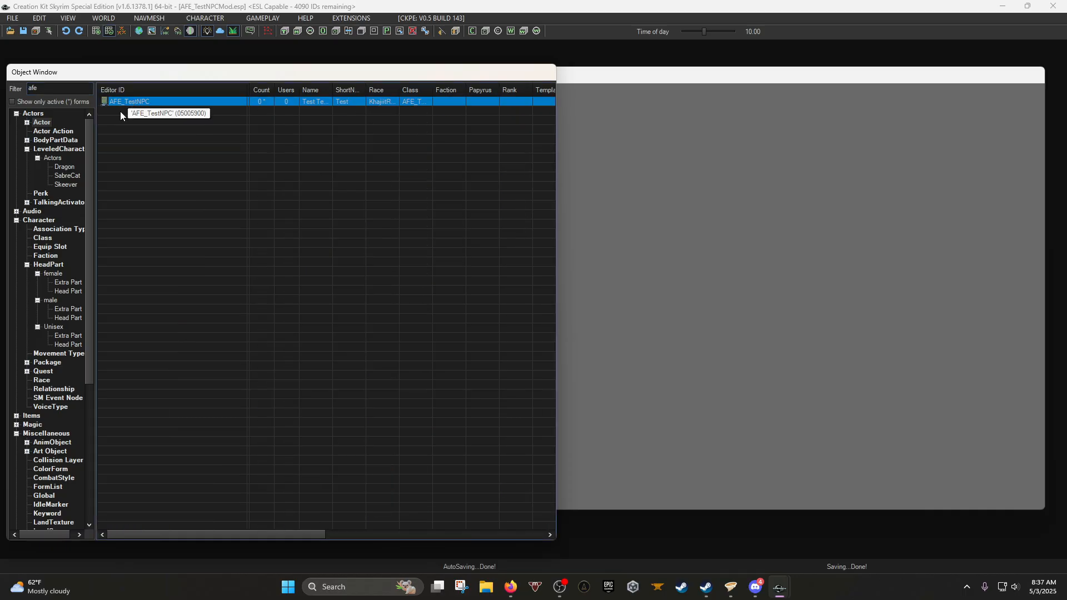
key(ctrl+F4)
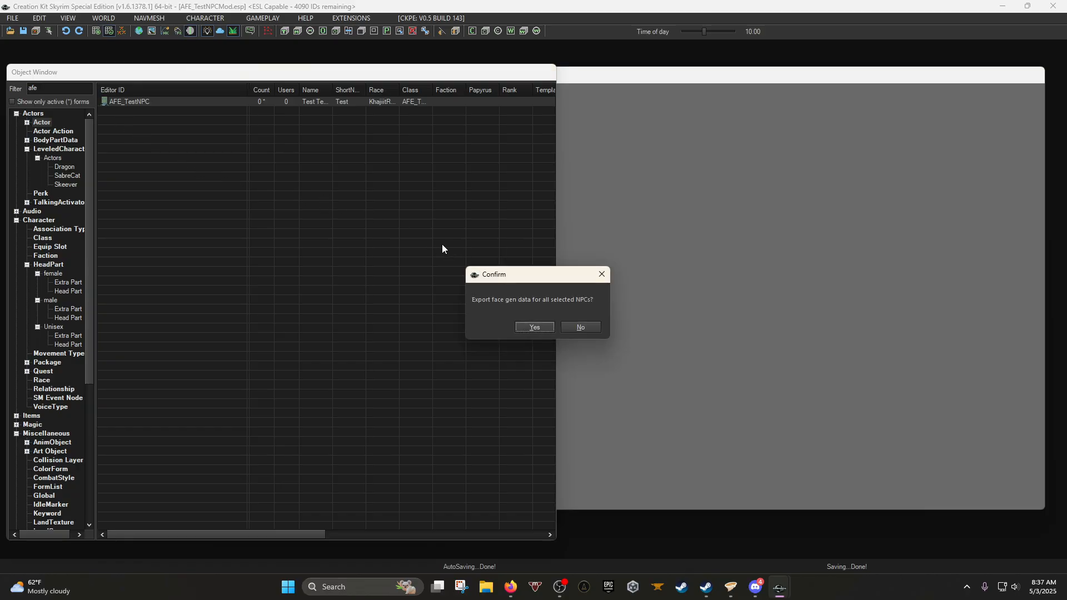
click(536, 327)
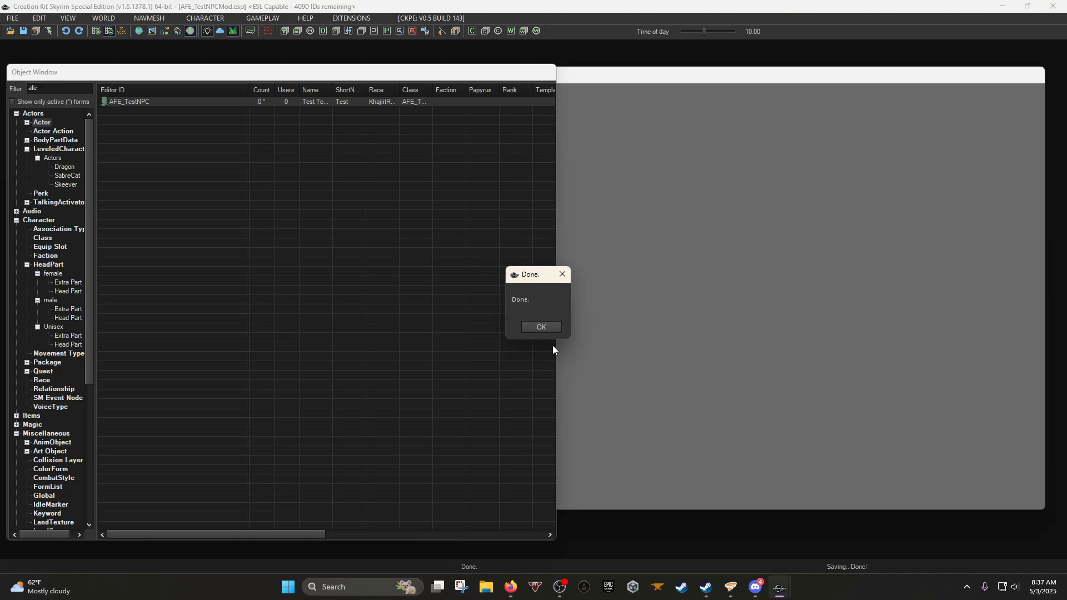
click(553, 332)
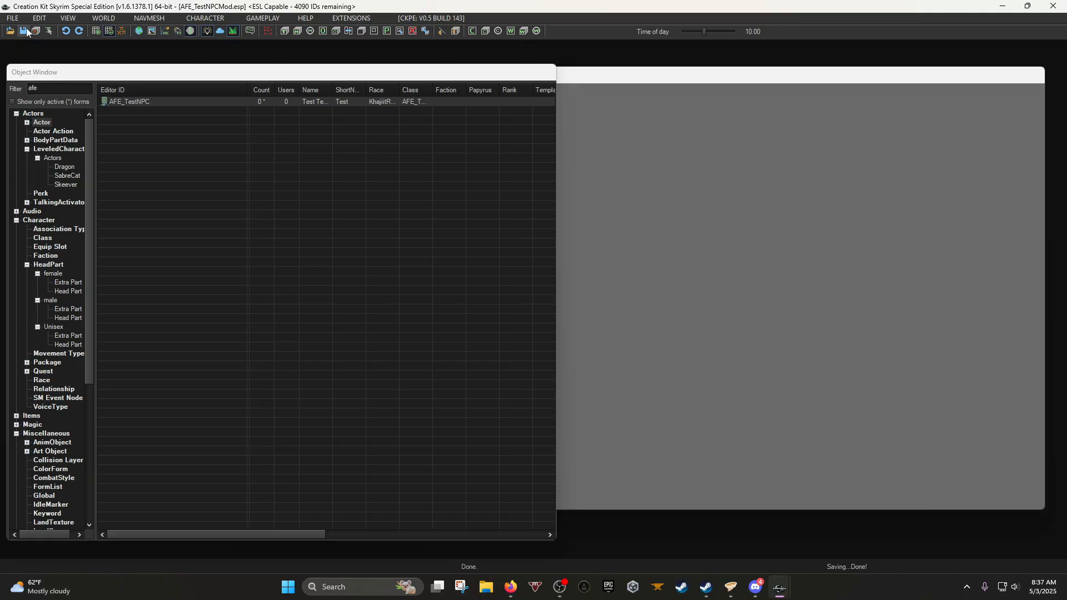
Clear the object filter and list all the character voice types.
click(138, 102)
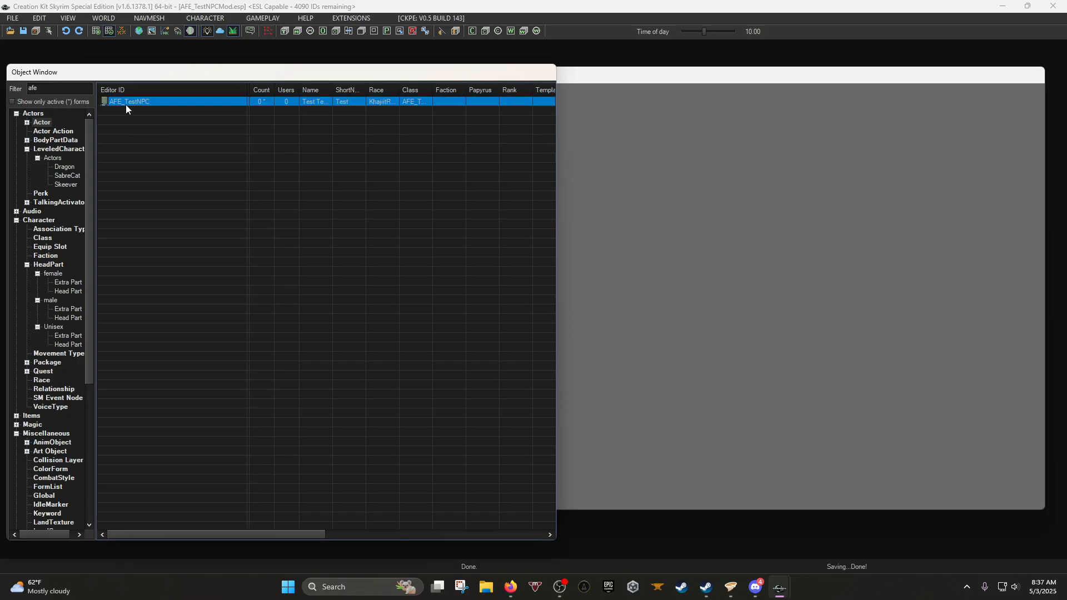
click(51, 407)
drag(49, 89, 22, 88)
key(BackSpace)
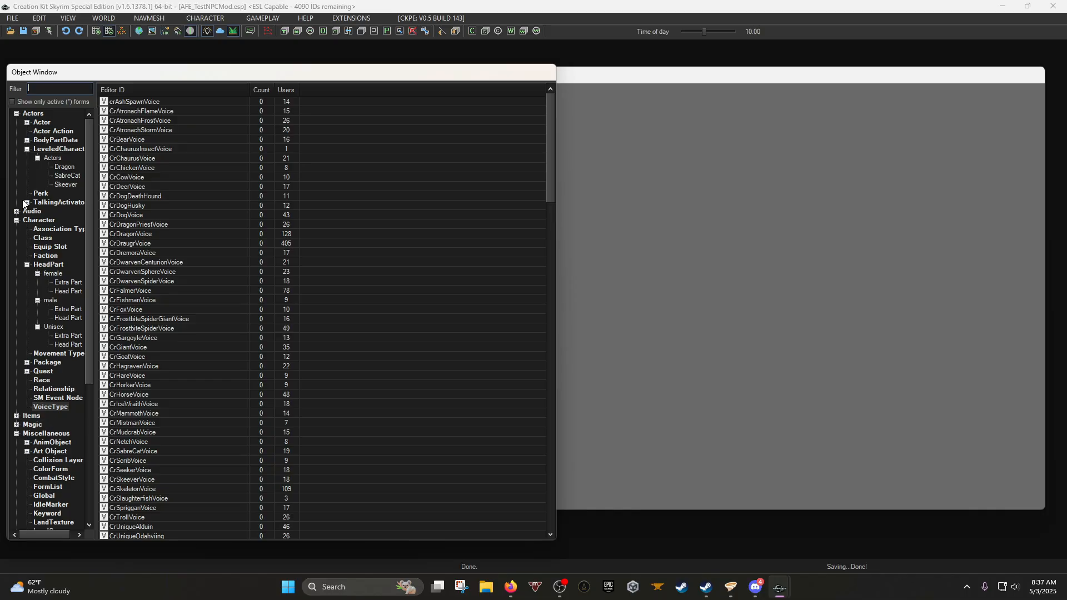
click(39, 220)
click(50, 406)
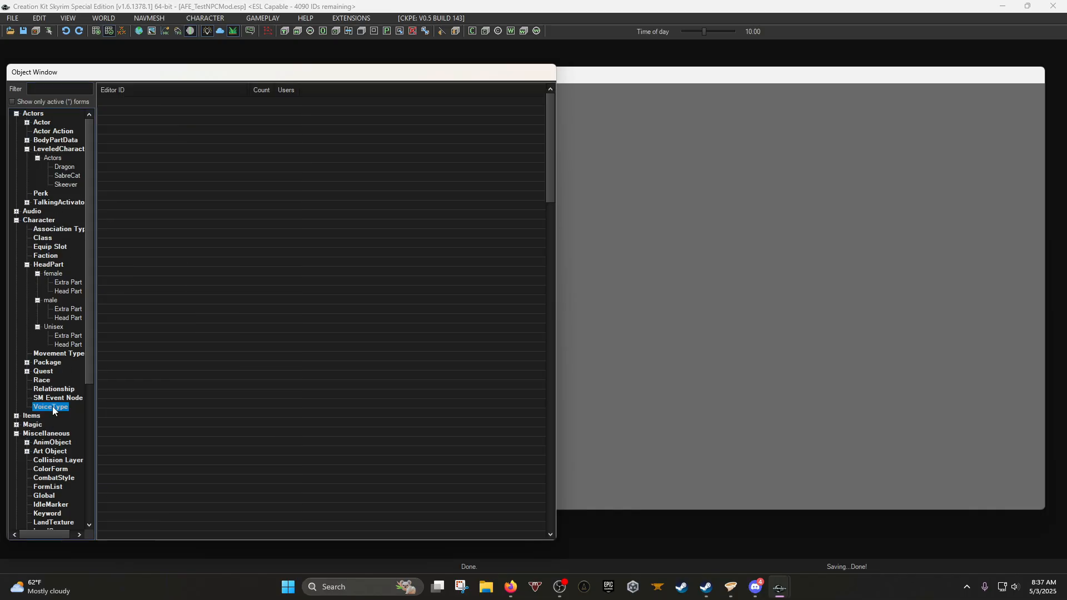
Create a new male voice type with the ID AFE_Test_VT.
right_click(147, 196)
click(181, 199)
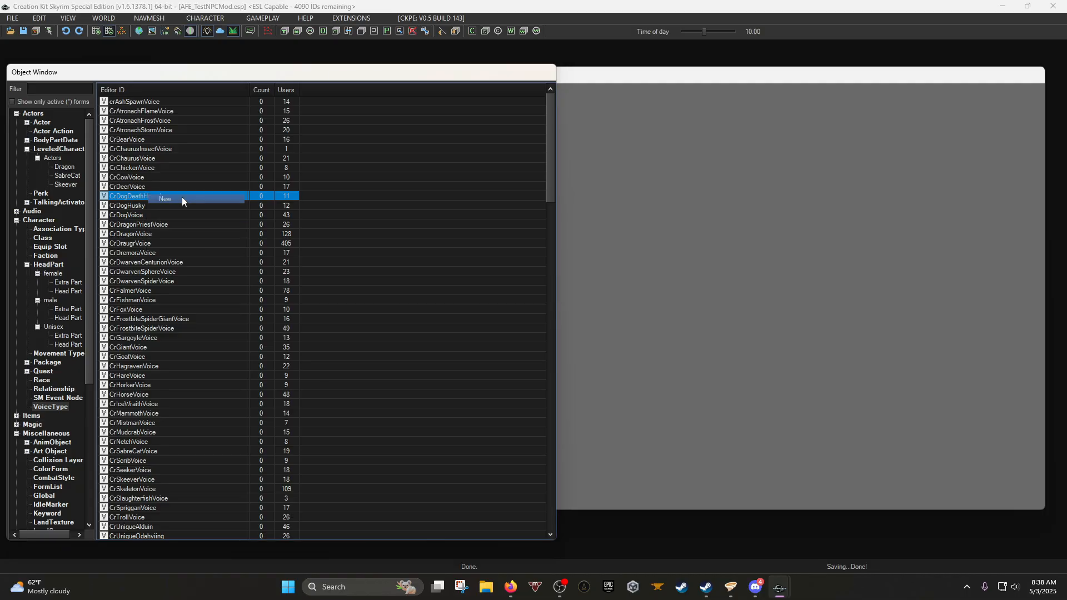
text(AFE)
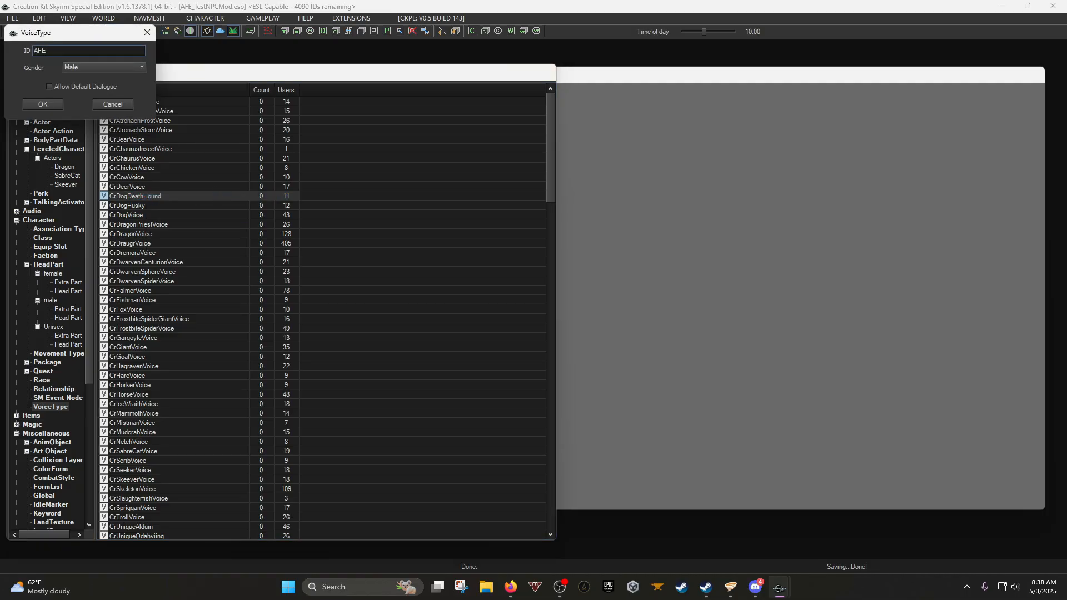
text(_Test_VT)
click(128, 70)
click(102, 79)
click(48, 104)
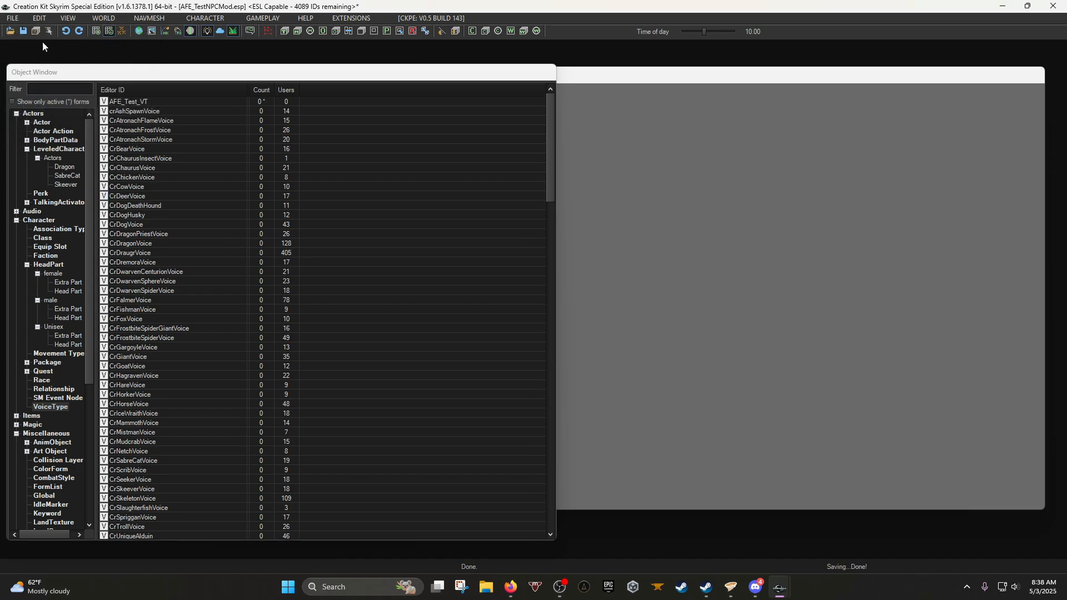
Assign the AFE_Test_VT voice type to the AFE_TestNPC actor and accept the actor's changes.
click(40, 114)
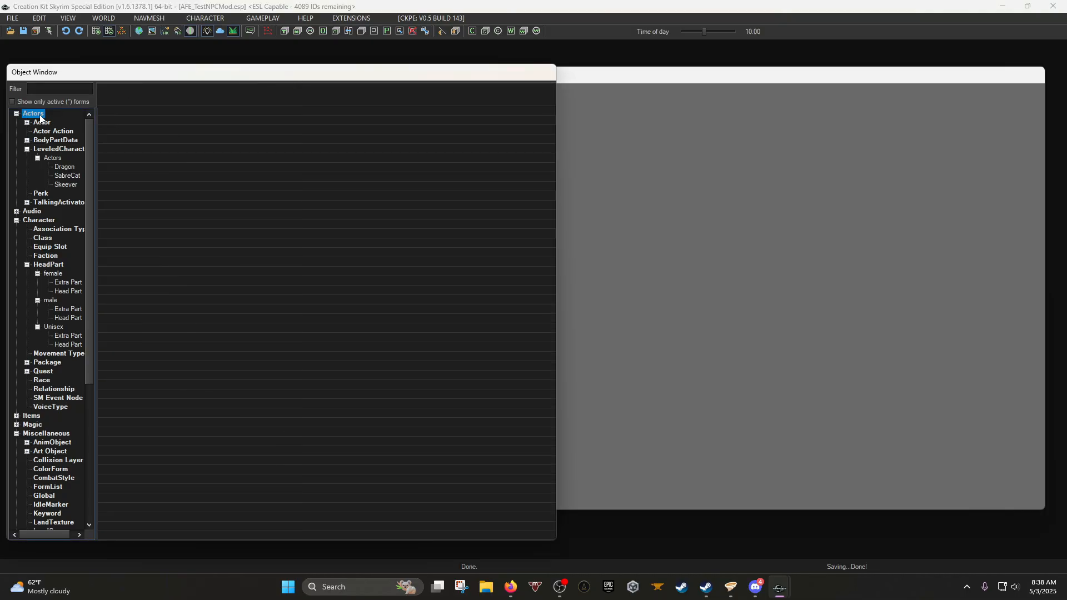
click(42, 122)
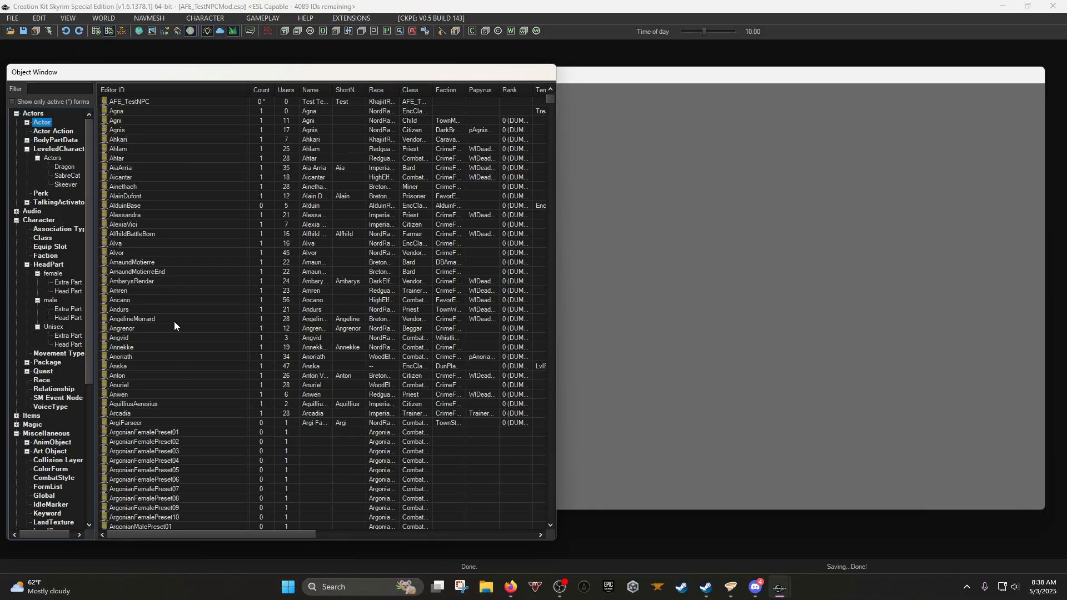
click(135, 102)
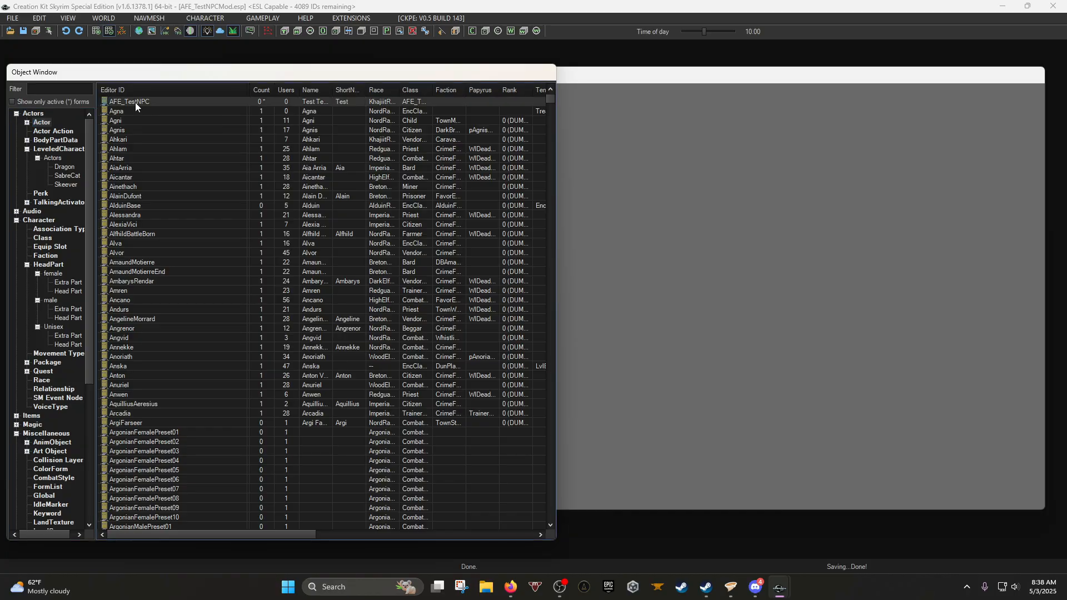
double_click(135, 102)
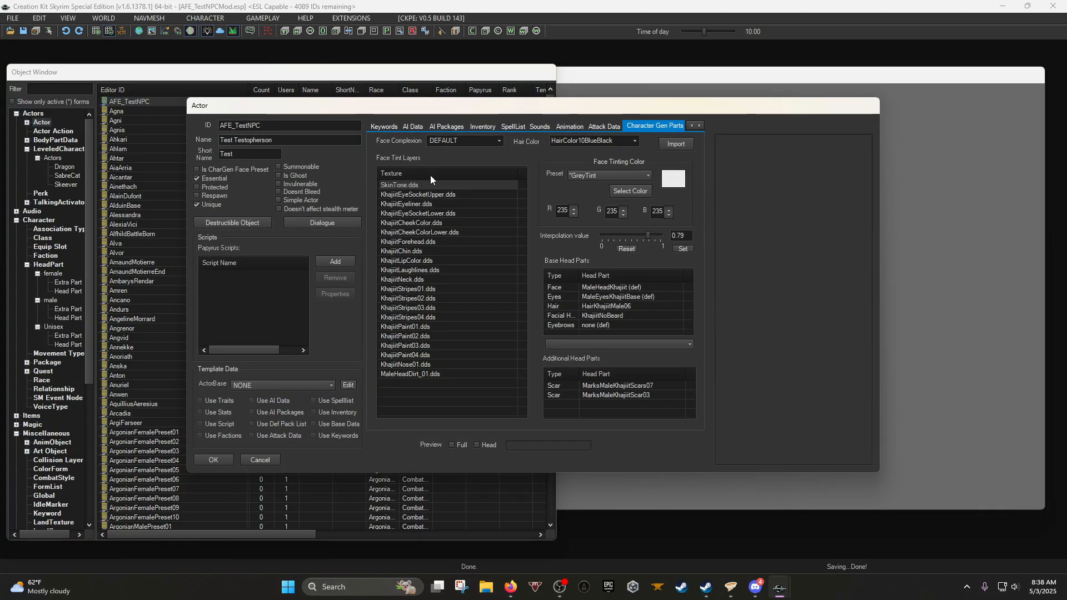
click(690, 126)
click(690, 127)
click(690, 126)
click(690, 127)
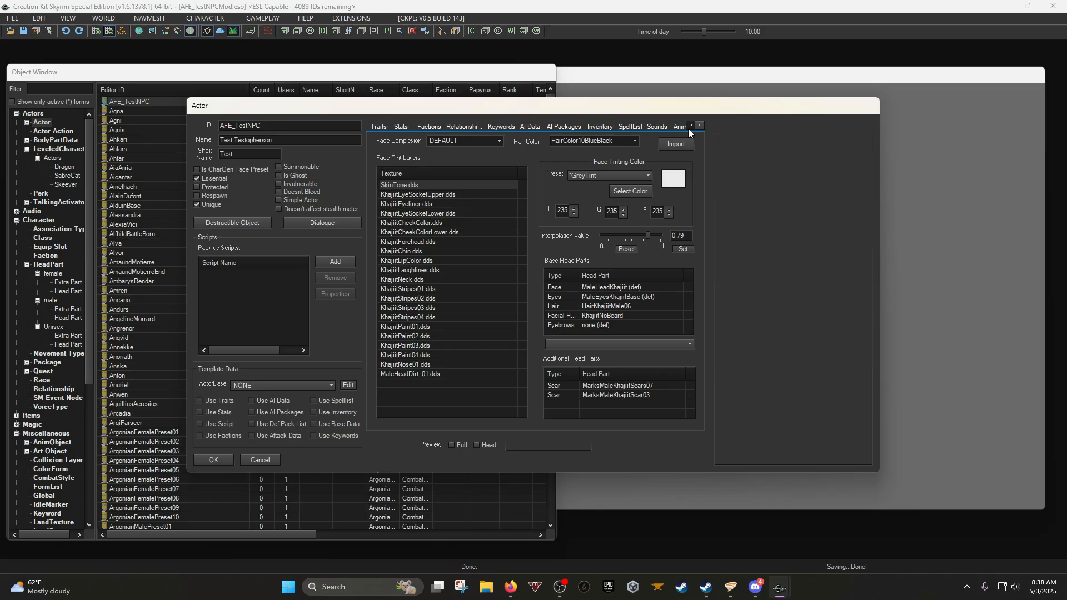
click(377, 127)
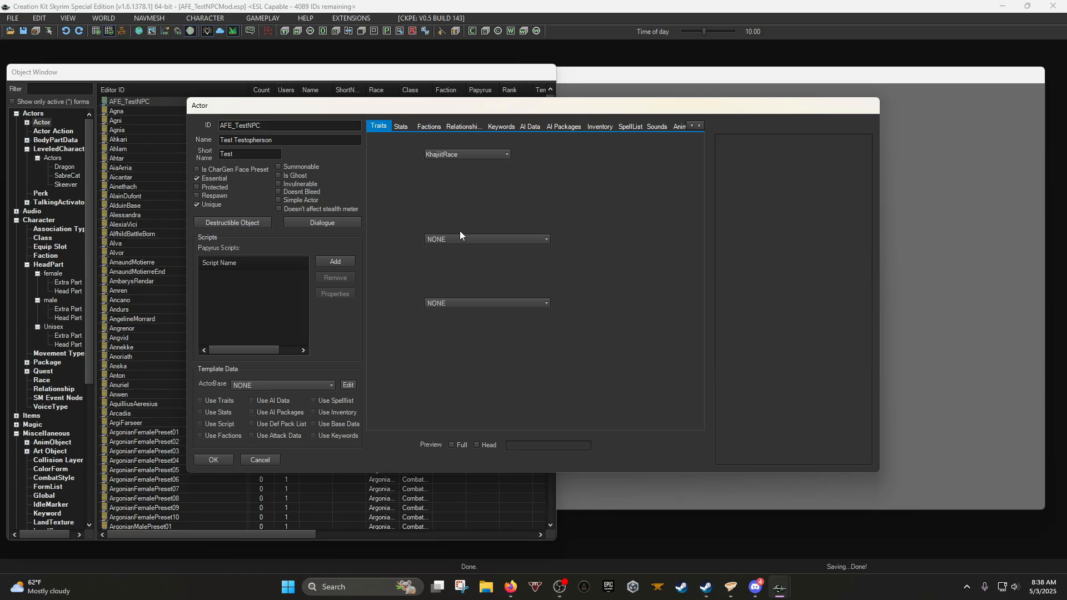
click(458, 240)
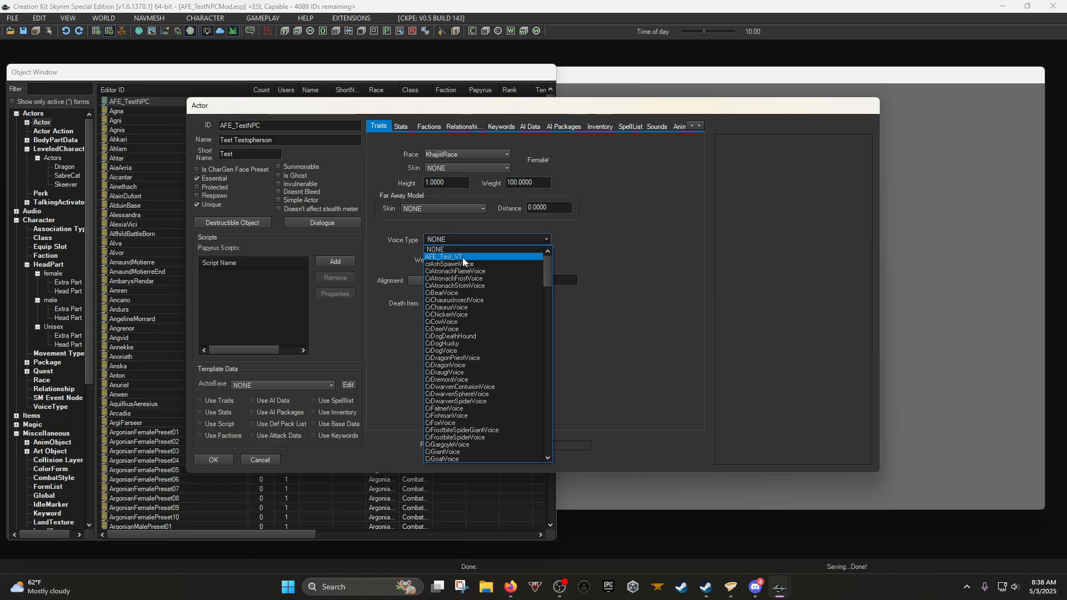
click(461, 257)
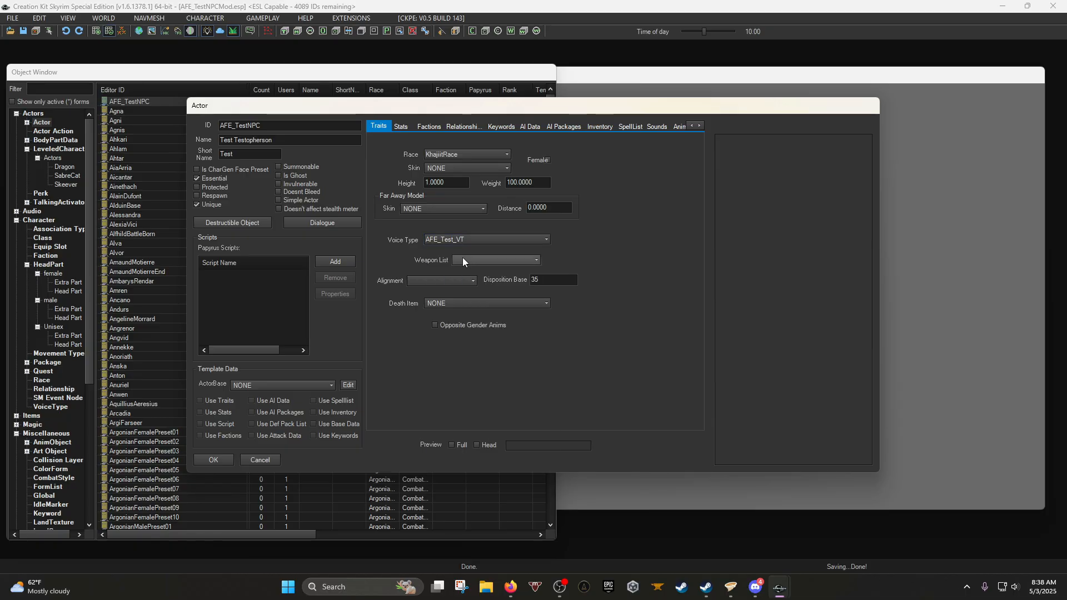
click(221, 458)
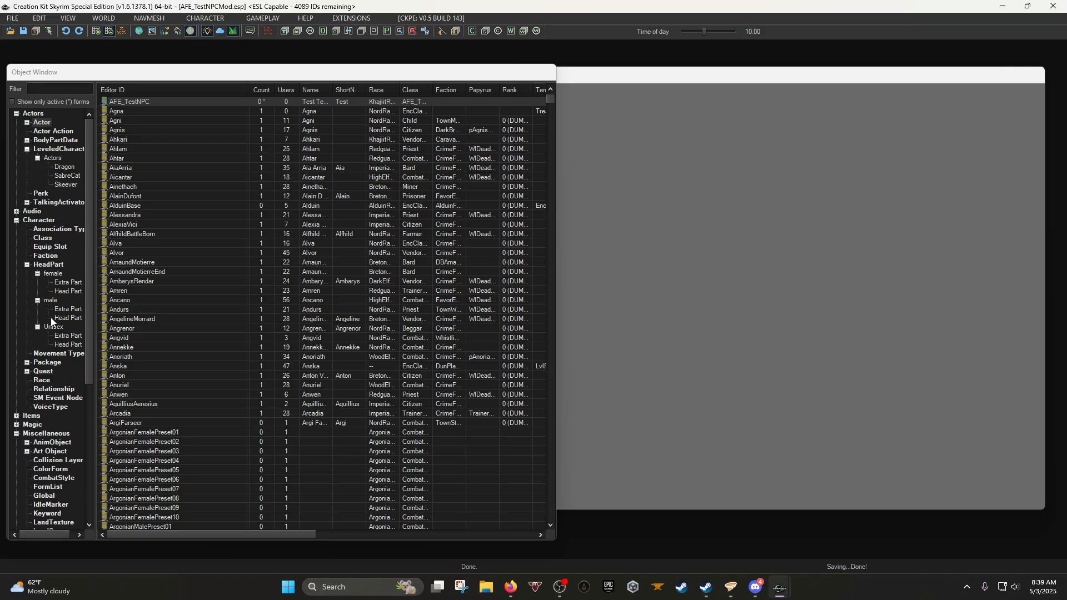
Create a new quest with the ID AFE_TestNPC_Dialogue.
click(36, 220)
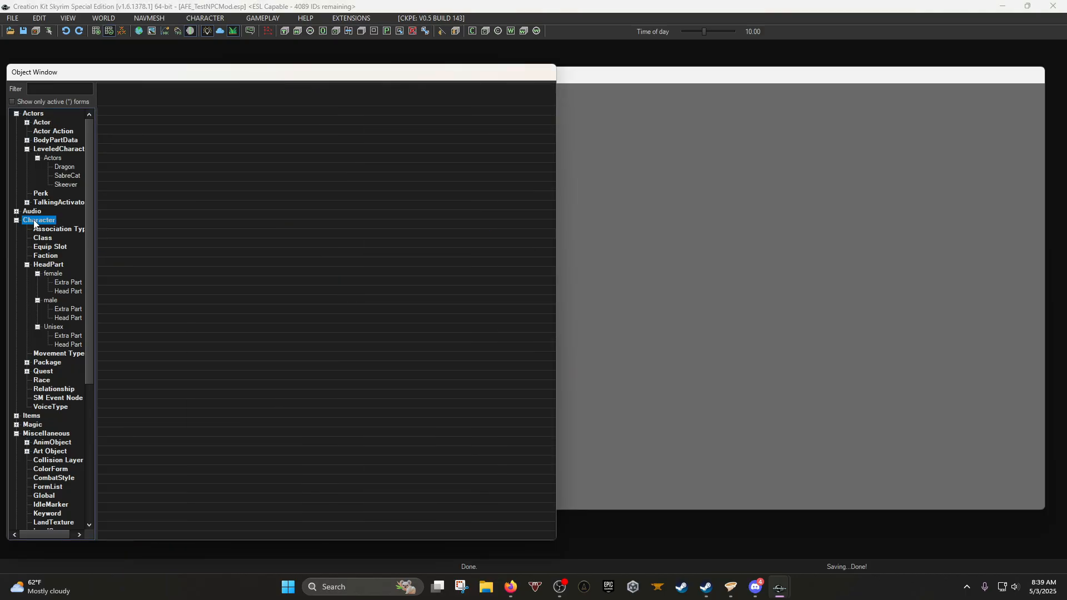
click(26, 265)
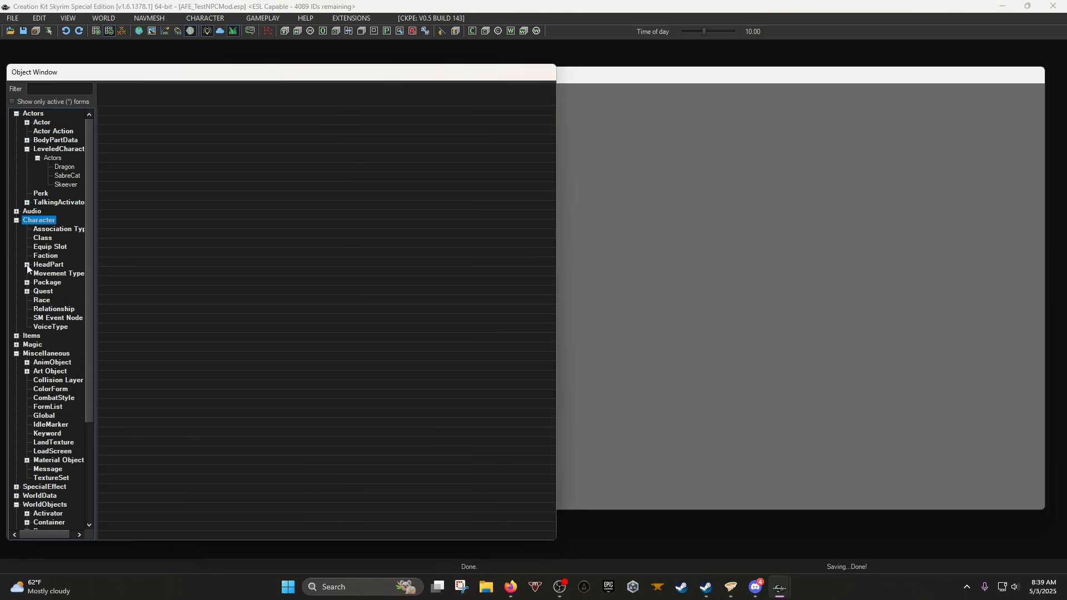
click(43, 291)
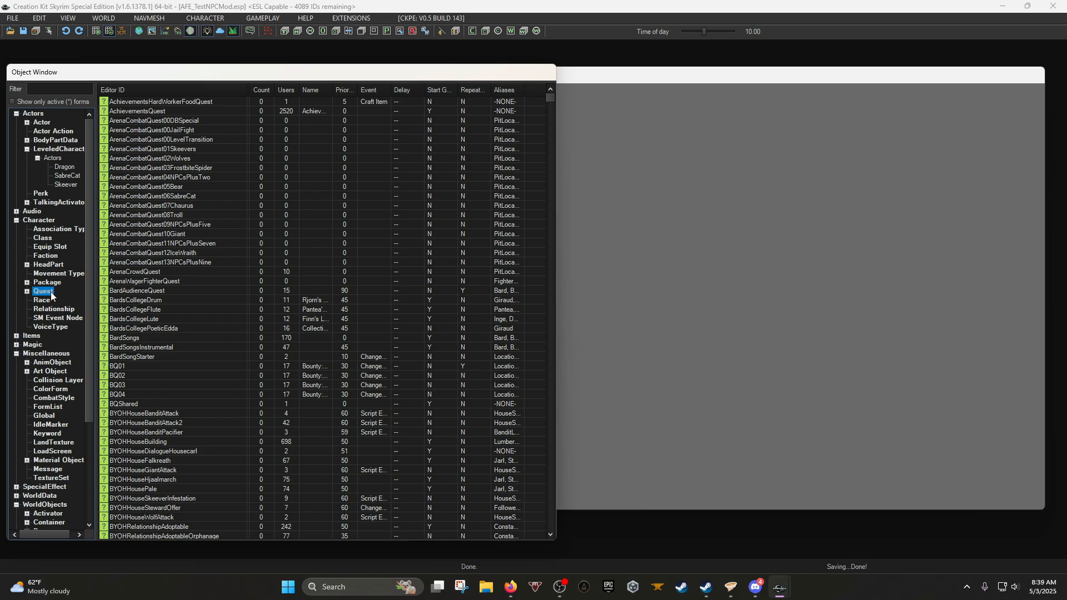
right_click(191, 187)
click(221, 195)
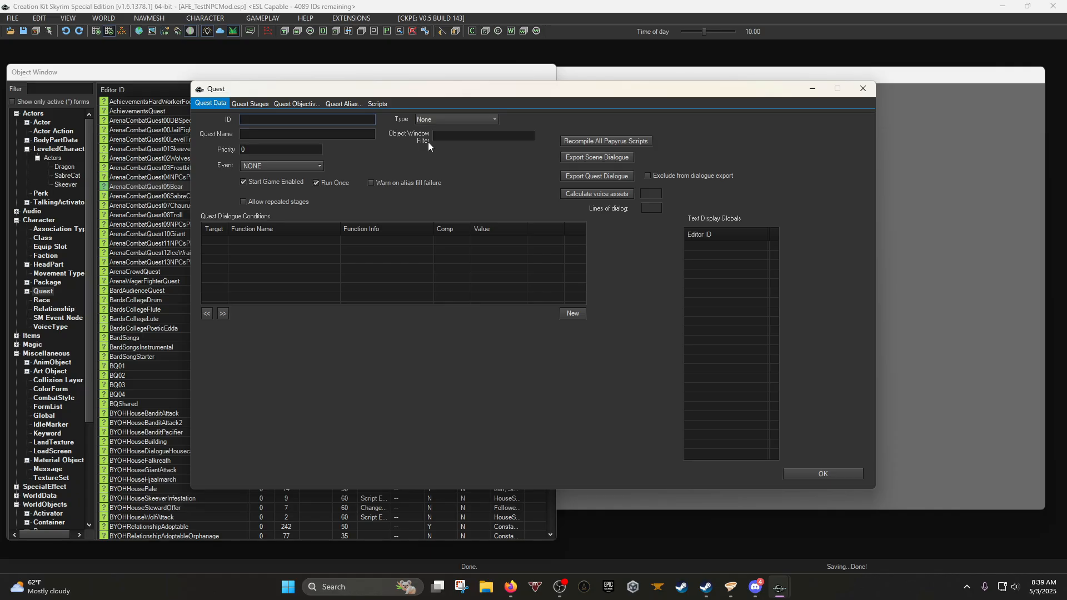
text(AFE_Quest)
key(BackSpace)
key(BackSpace)
key(BackSpace)
key(BackSpace)
text(TestNPC_Dialogue)
click(823, 473)
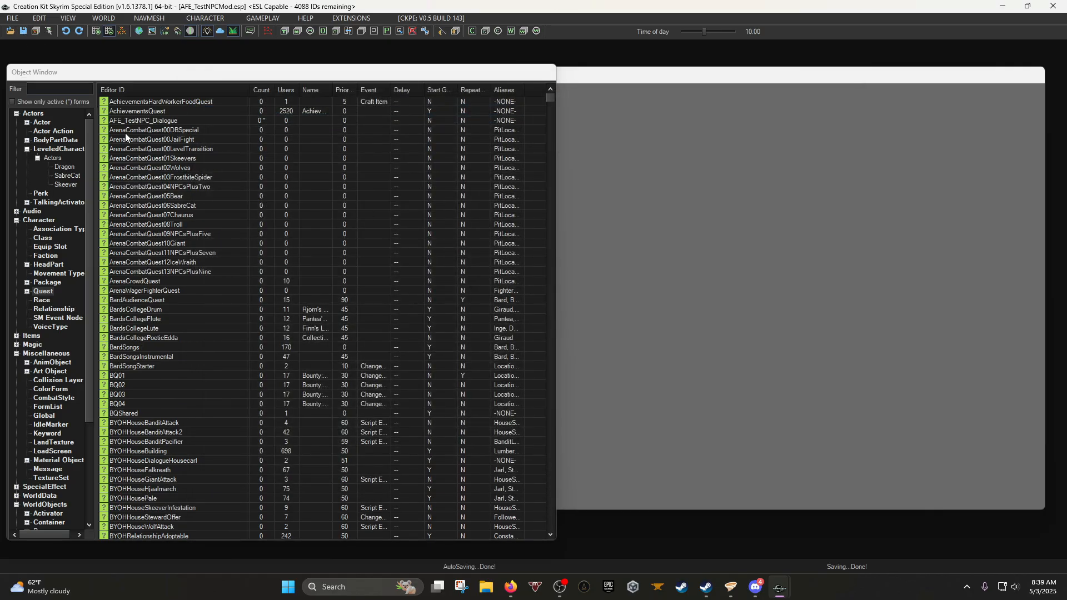
Reopen the AFE_TestNPC_Dialogue quest and set its priority to 50.
double_click(151, 121)
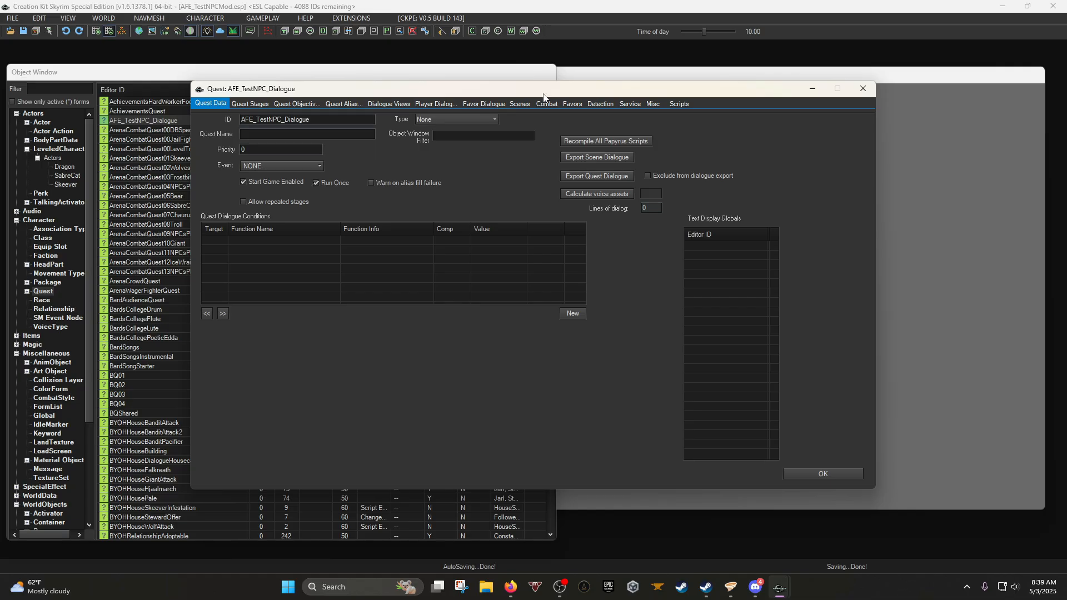
drag(542, 94, 502, 107)
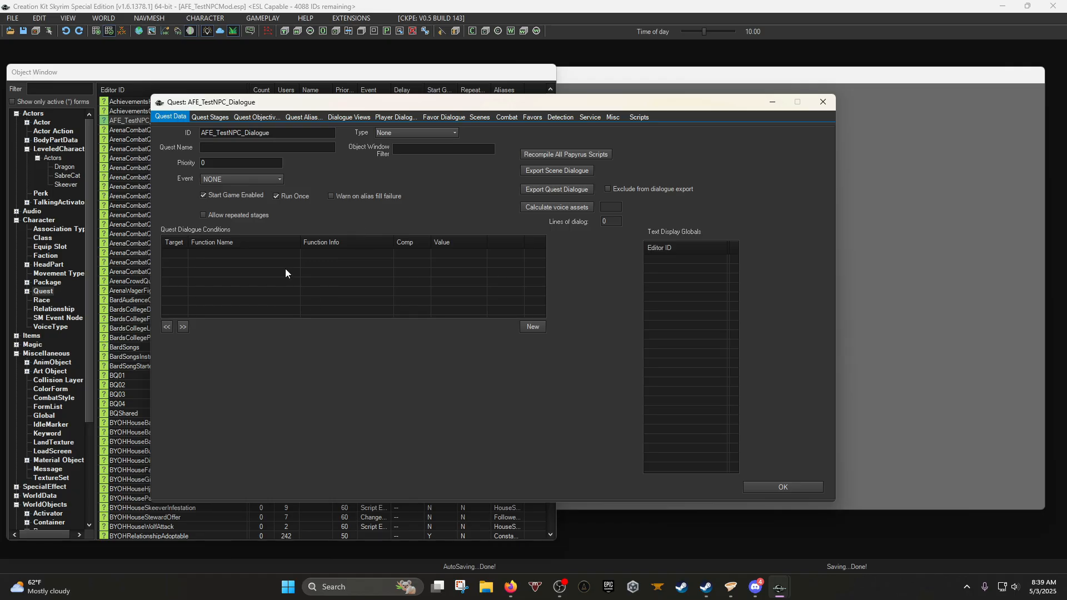
click(243, 162)
text(50)
Add a quest dialogue condition requiring GetIsVoiceType for AFE_Test_VT to equal 1, run on the subject.
right_click(242, 277)
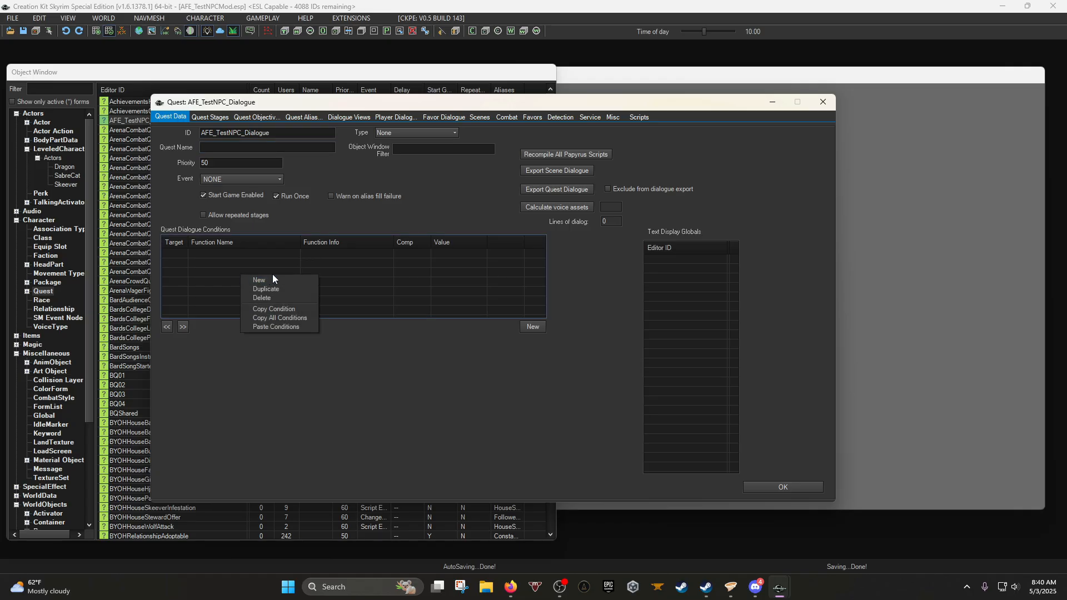
click(273, 279)
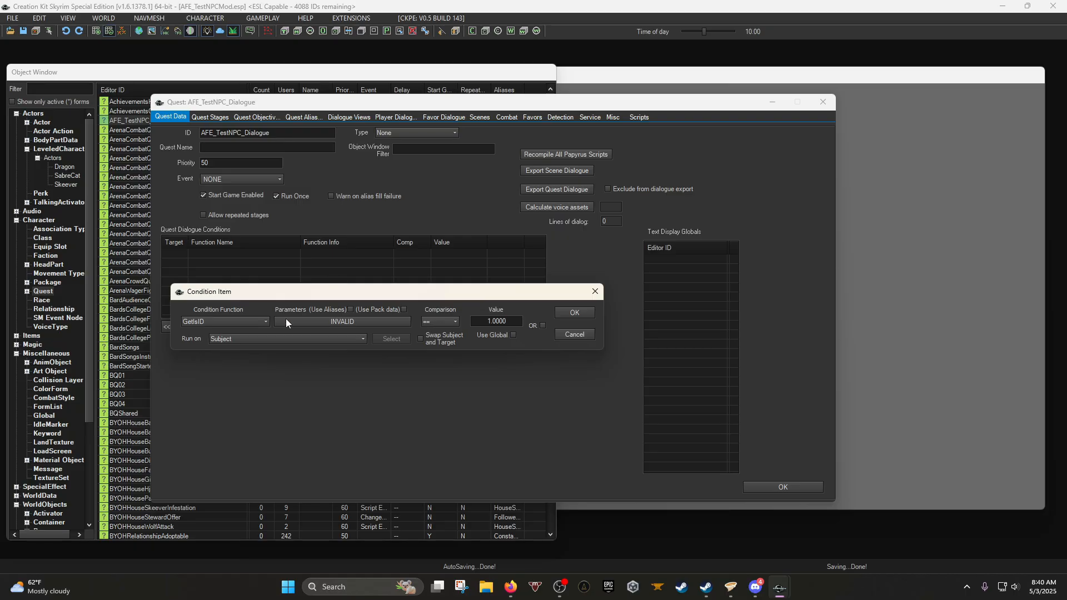
click(254, 319)
text(getisvo)
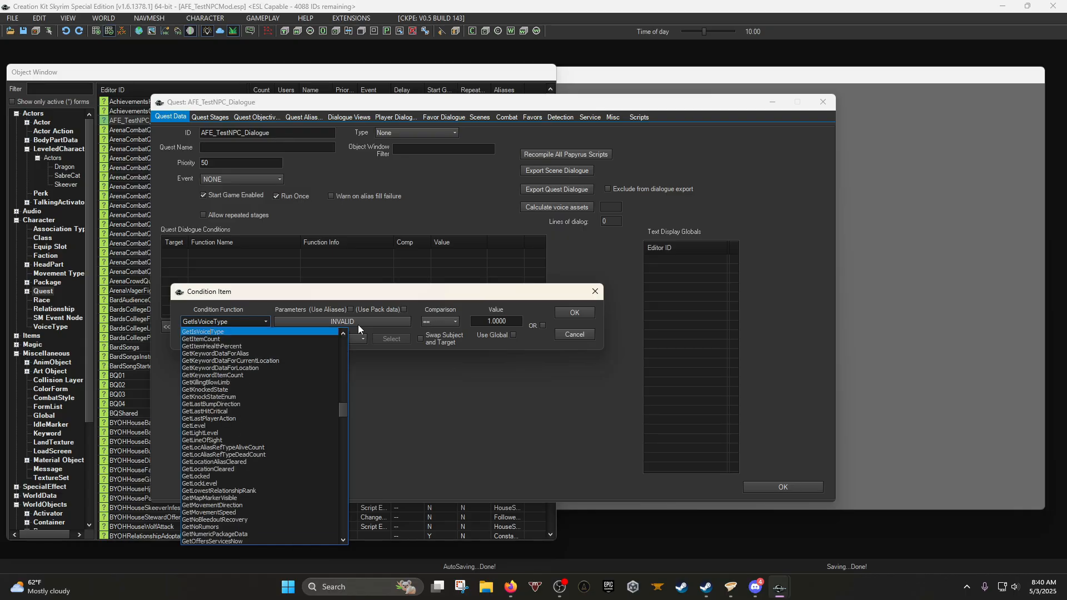
key(Return)
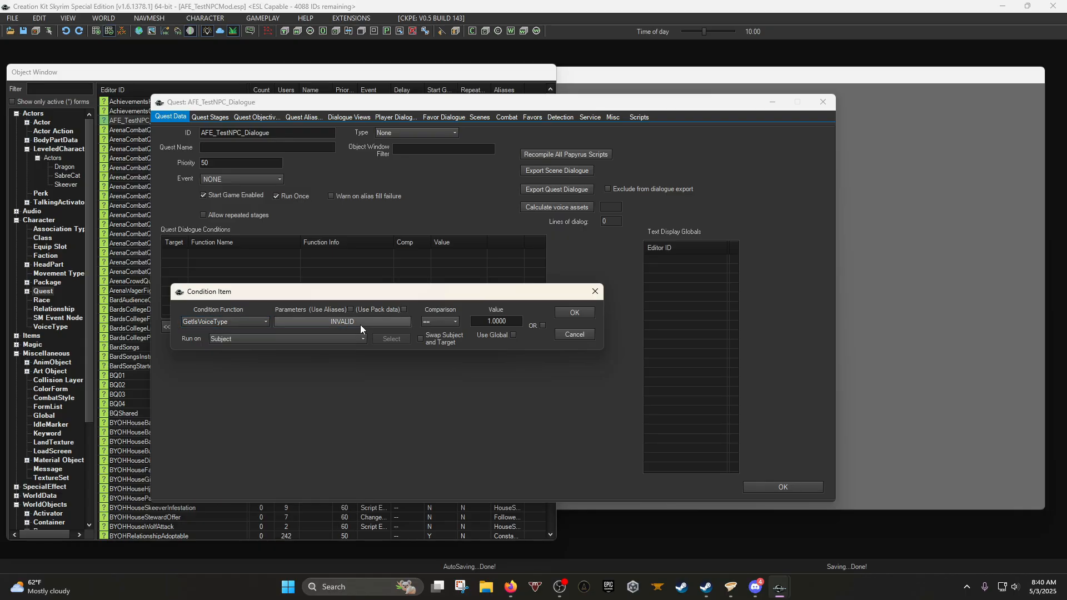
click(360, 324)
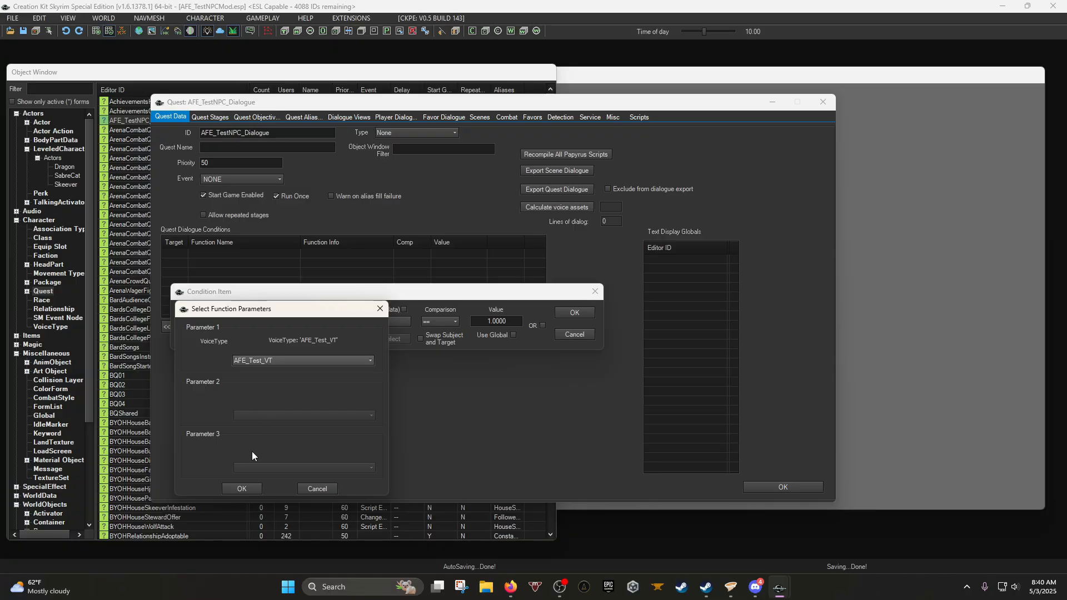
click(265, 360)
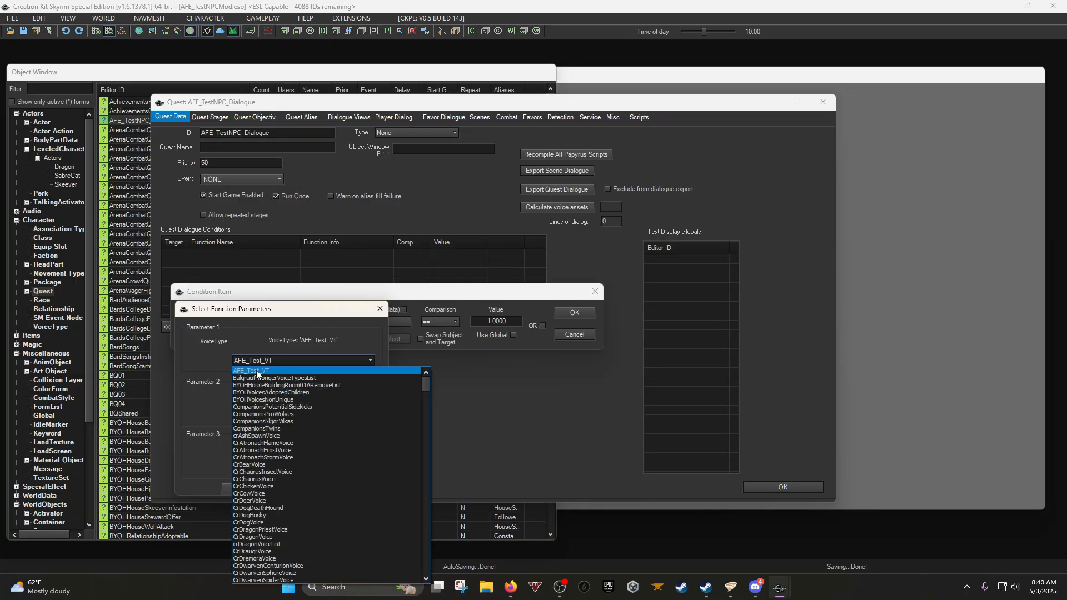
click(249, 371)
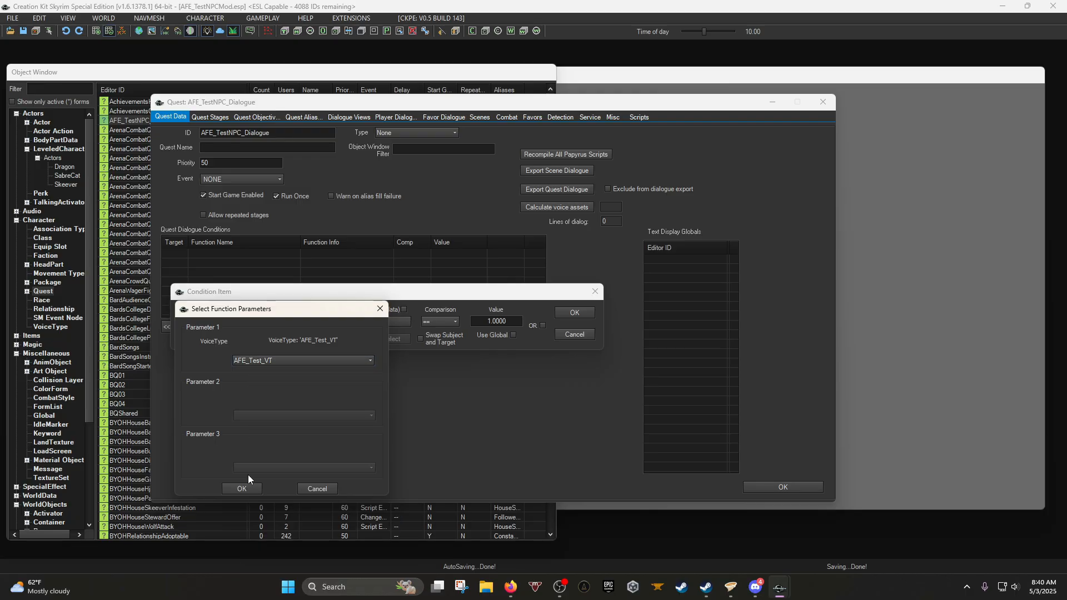
click(245, 486)
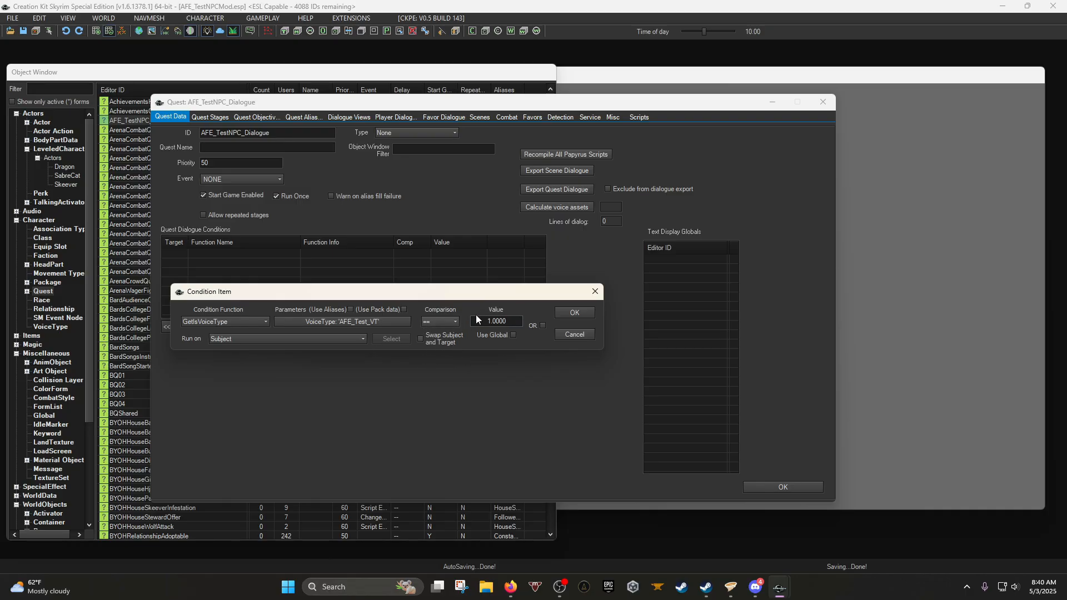
click(574, 313)
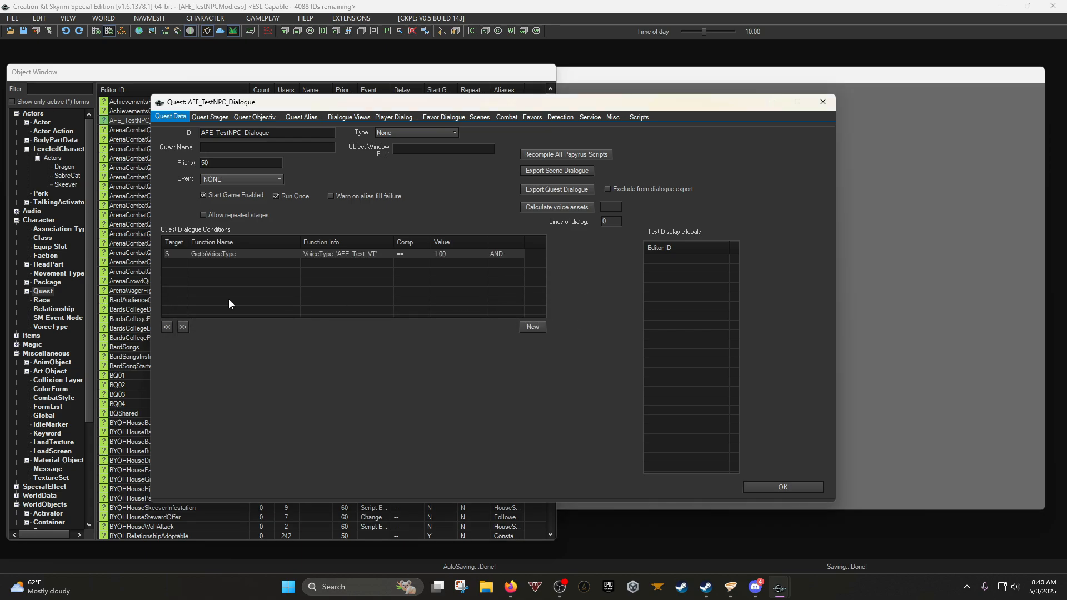
click(368, 253)
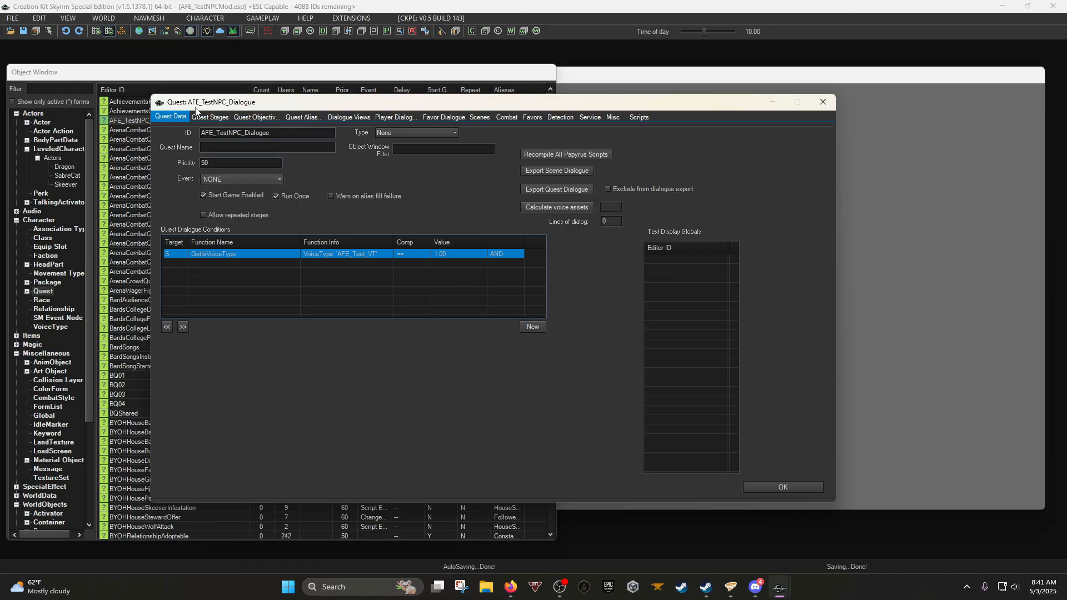
Add a quest stage with index 0 and mark it as the start up stage.
click(215, 119)
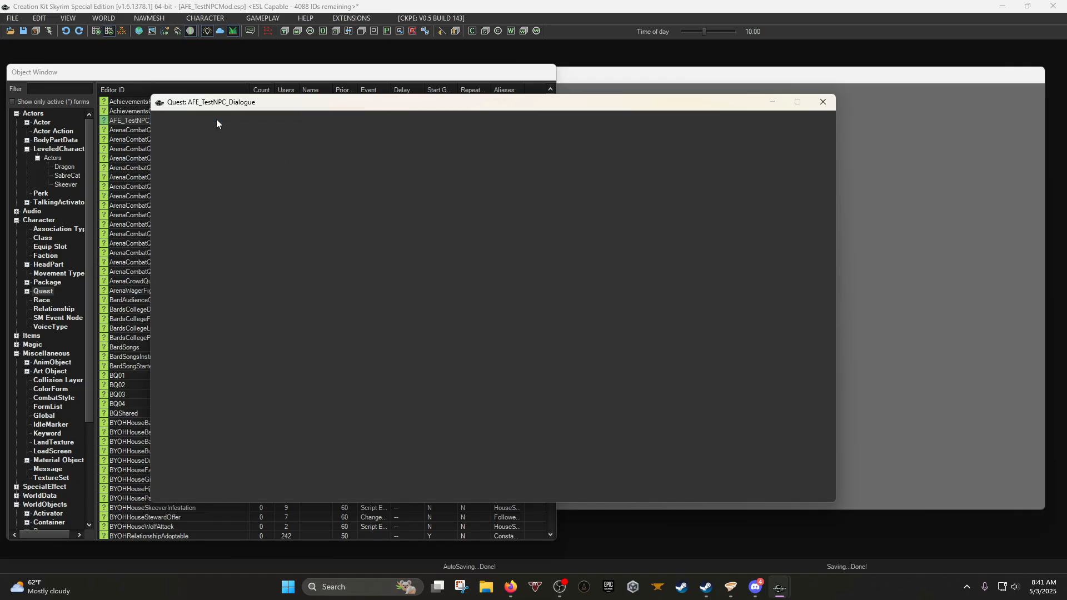
right_click(188, 179)
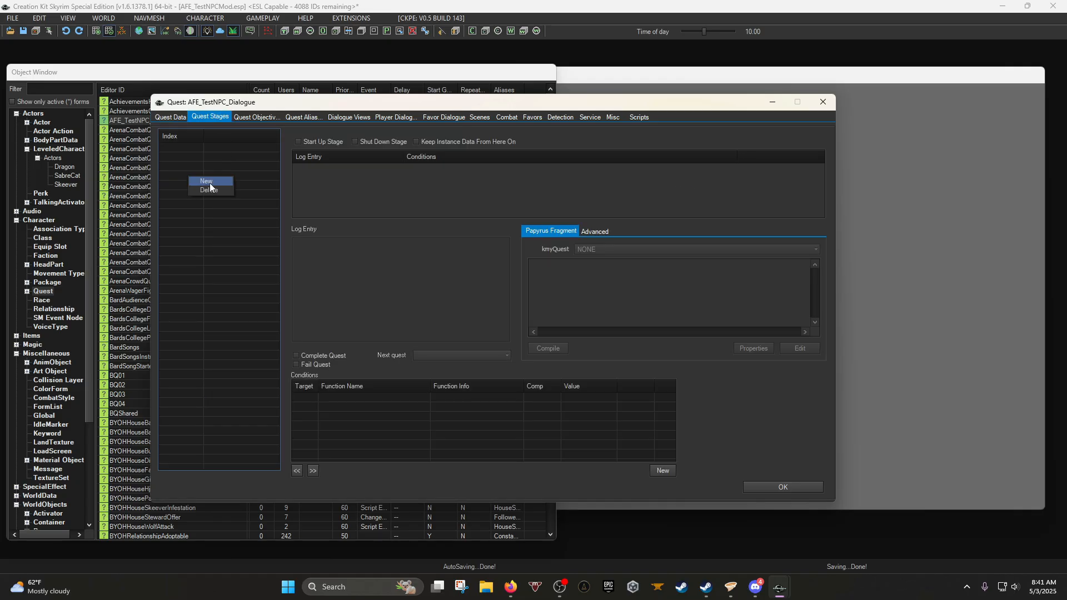
click(209, 182)
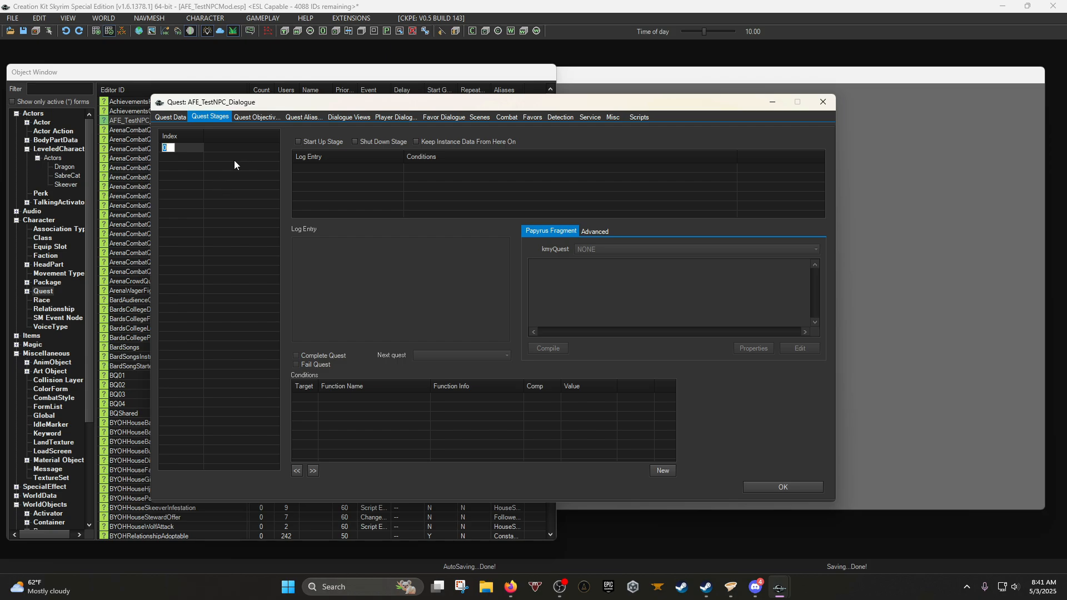
key(Return)
click(196, 147)
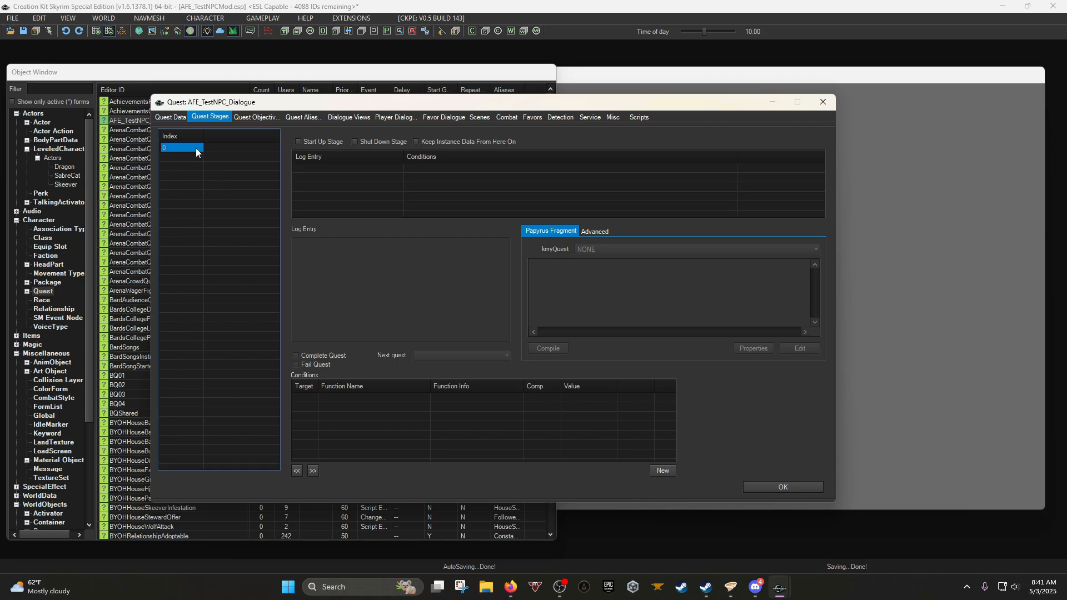
click(308, 142)
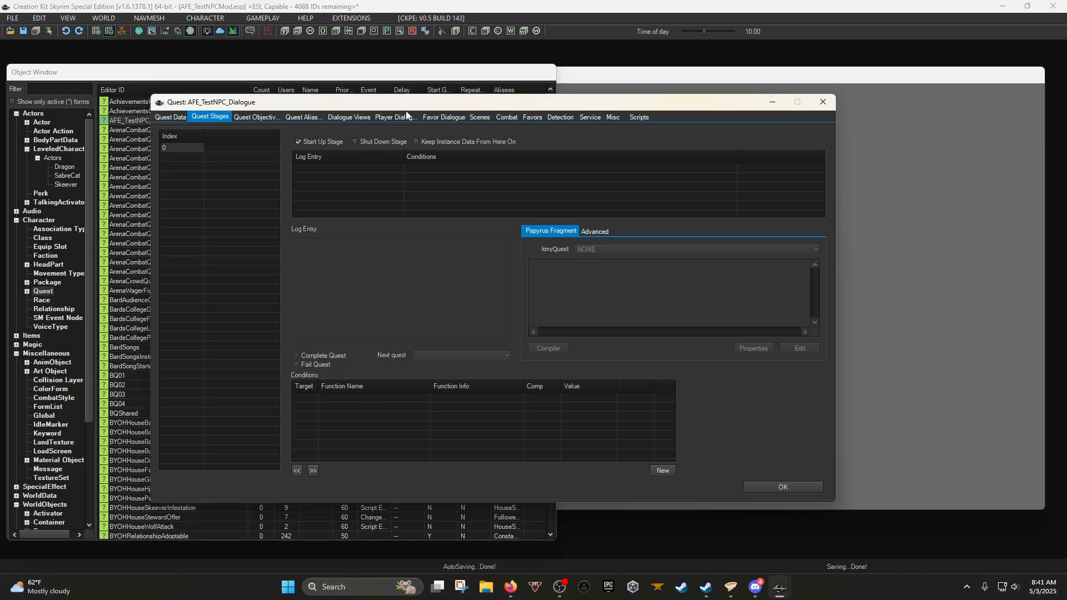
Look over the quest's objectives and bring up its quest aliases.
click(143, 97)
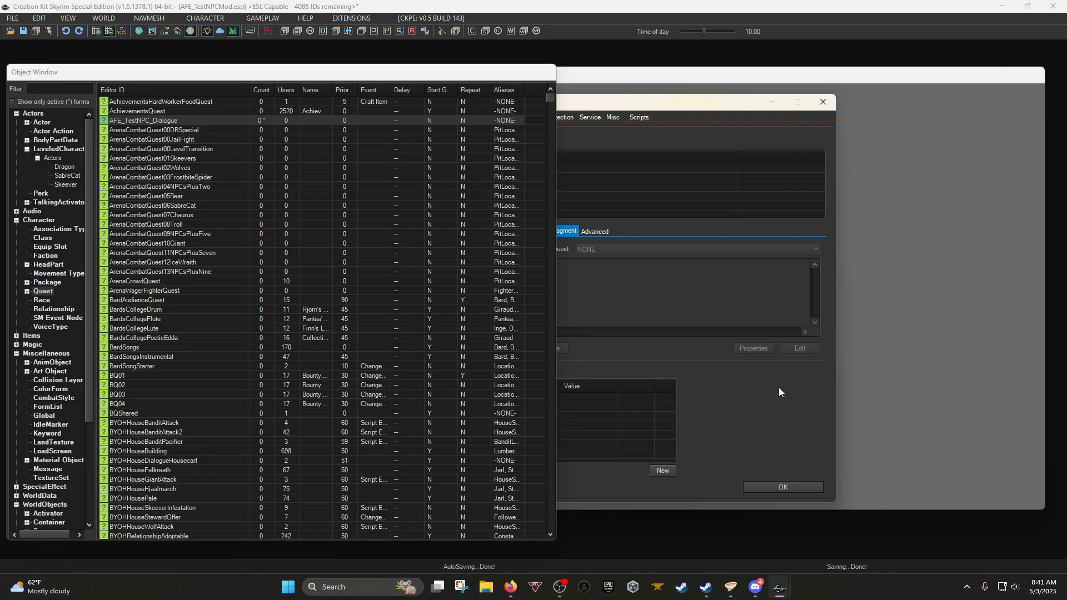
drag(679, 104, 762, 106)
click(622, 104)
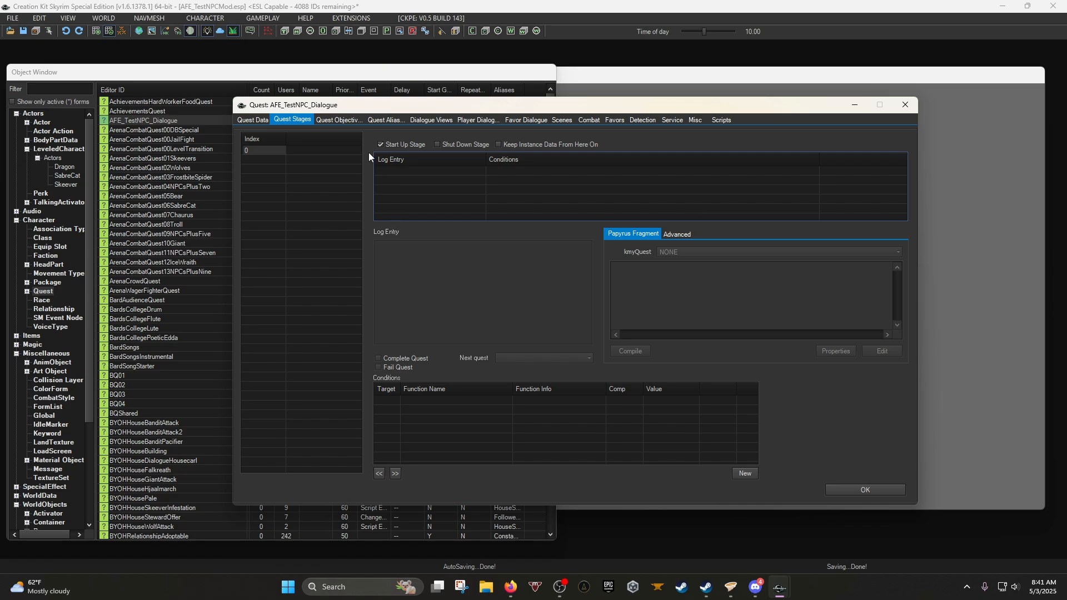
click(345, 121)
drag(397, 110, 319, 117)
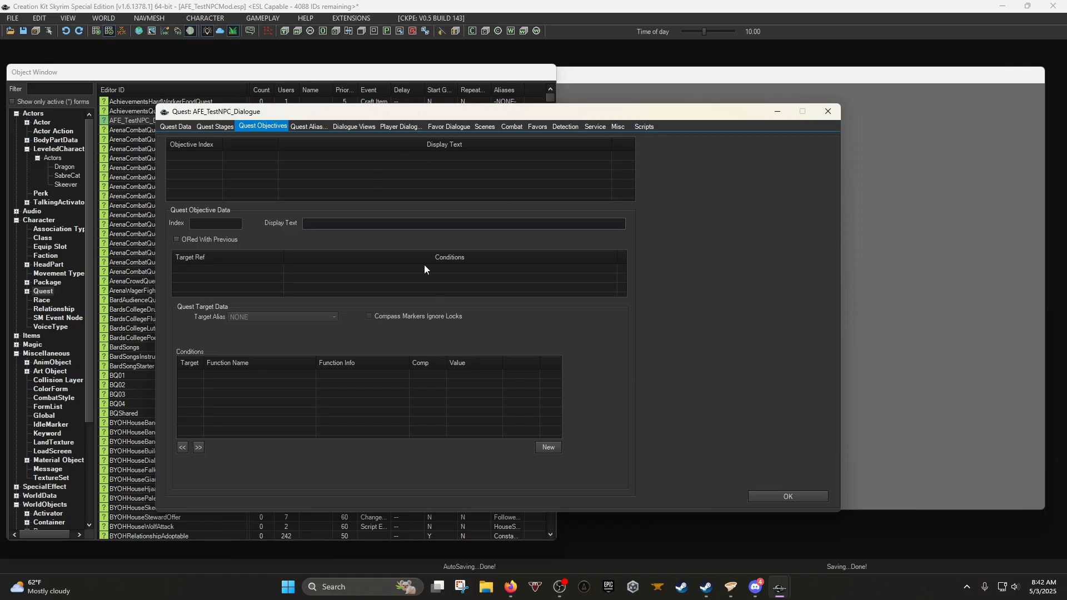
click(305, 127)
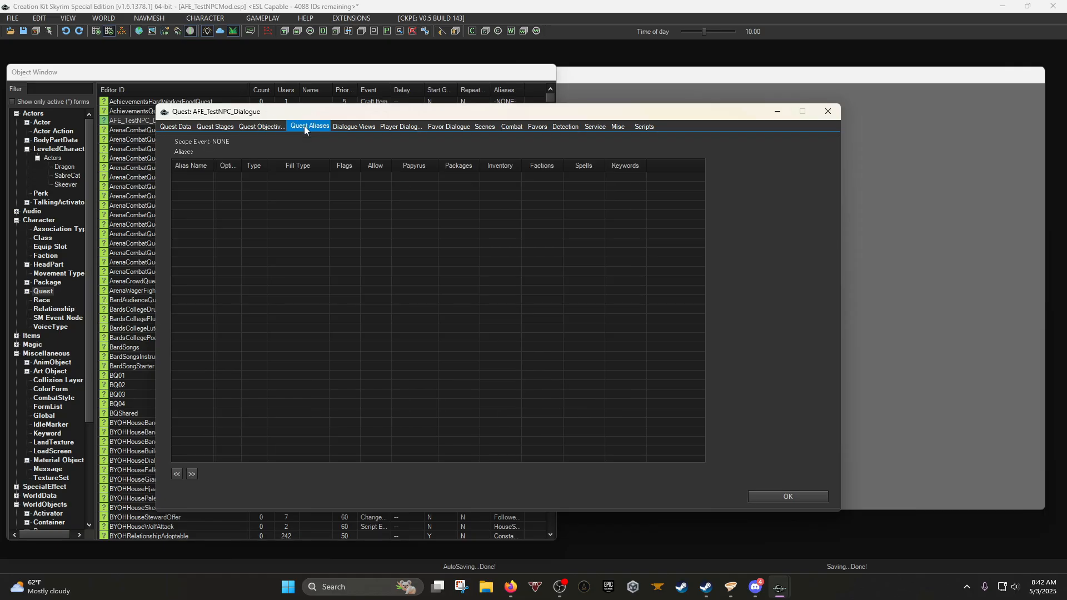
Add a reference alias named TestNPC to the quest with Optional, Allow Dead, Allow Disabled and Stores Text enabled.
right_click(249, 210)
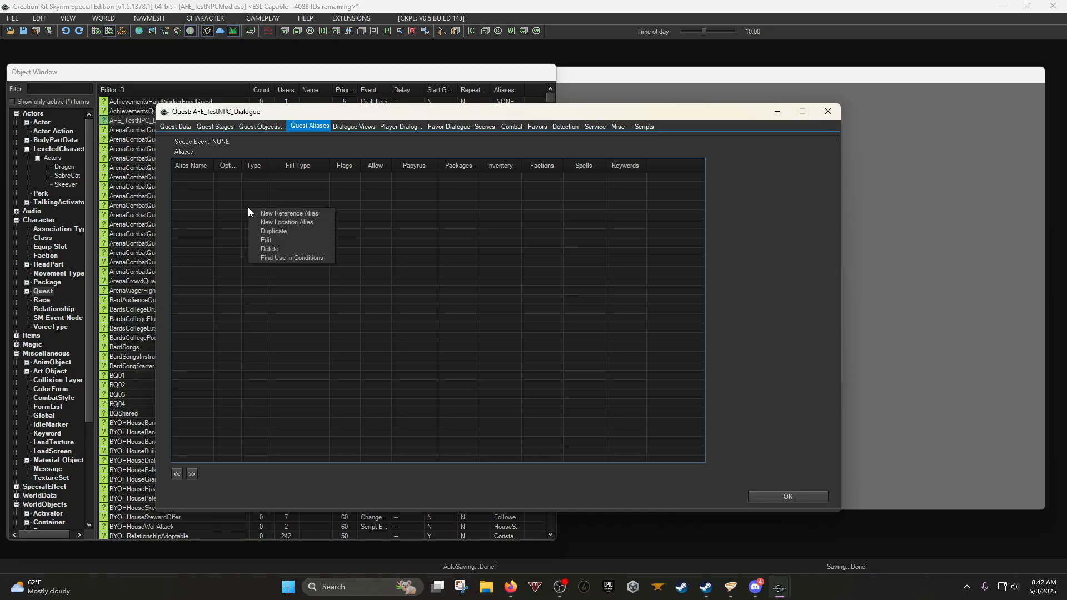
click(287, 215)
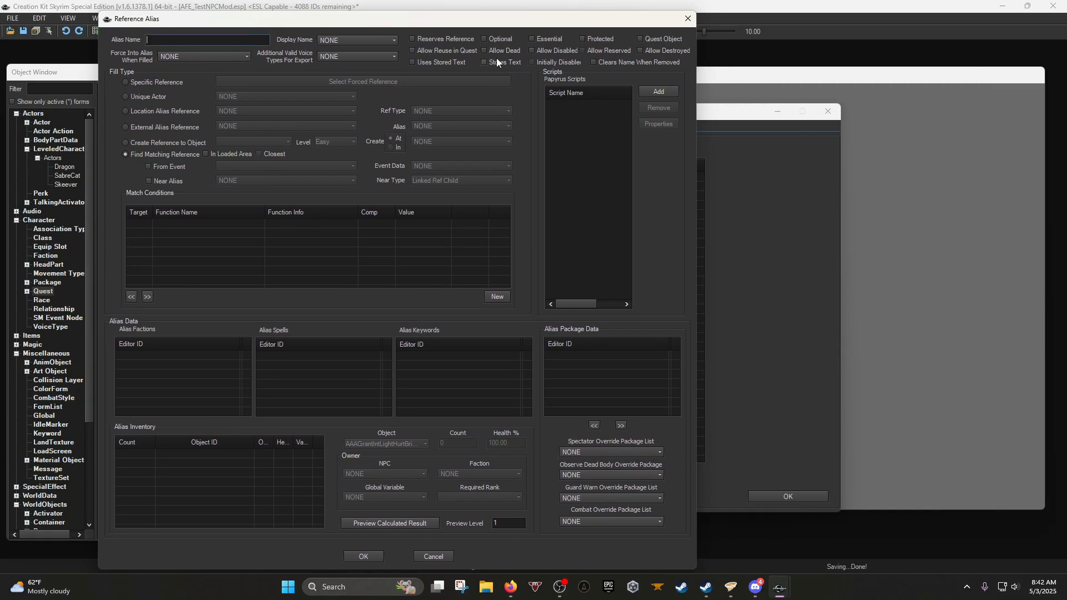
text(TestNPC)
Fill the TestNPC alias with the unique actor AFE_TestNPC and save the alias.
click(152, 97)
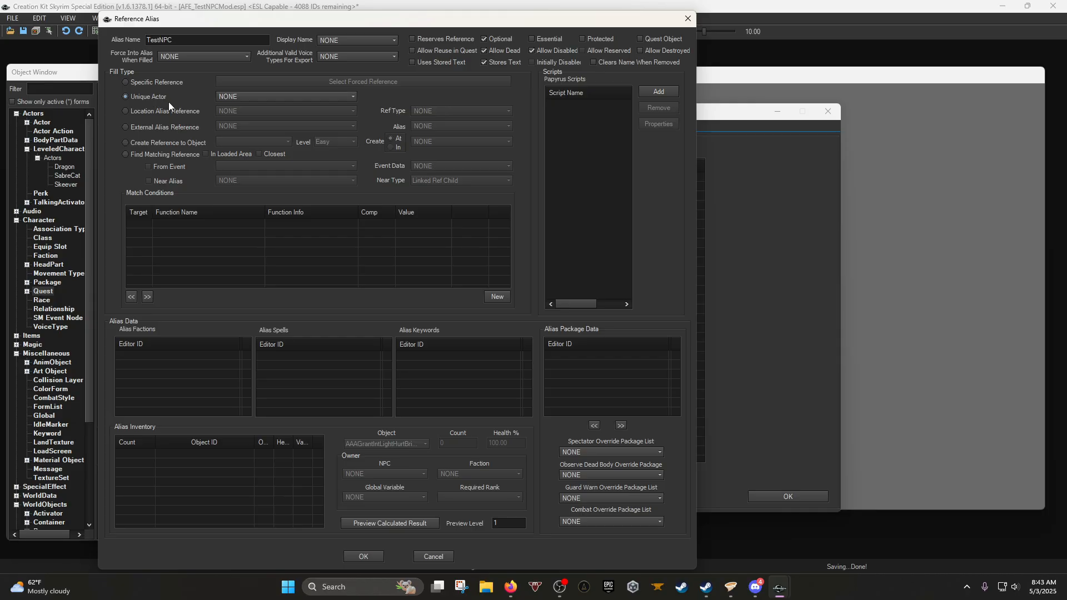
click(264, 97)
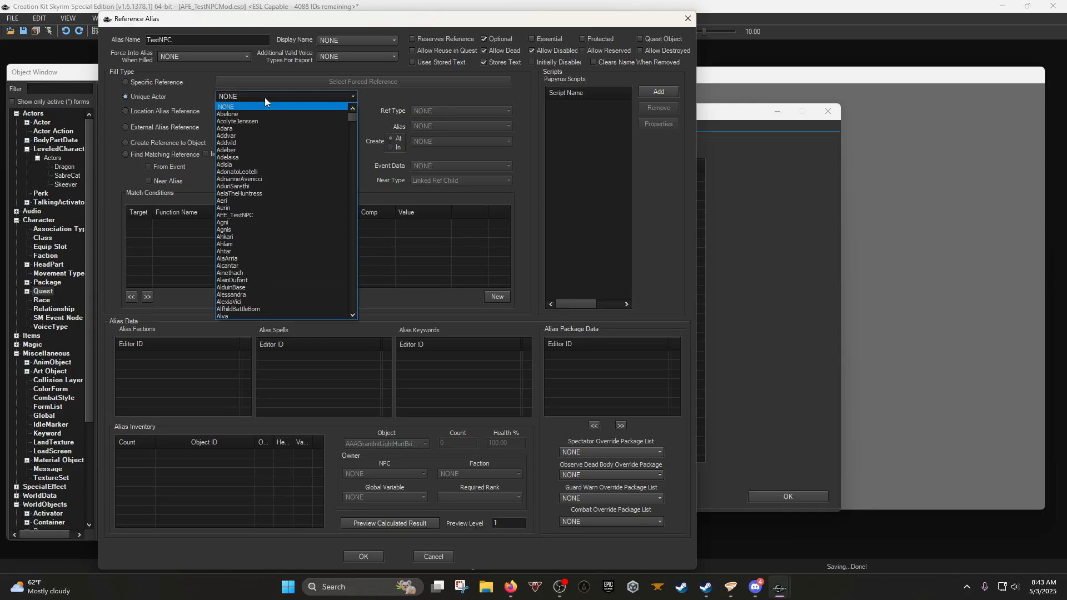
click(254, 215)
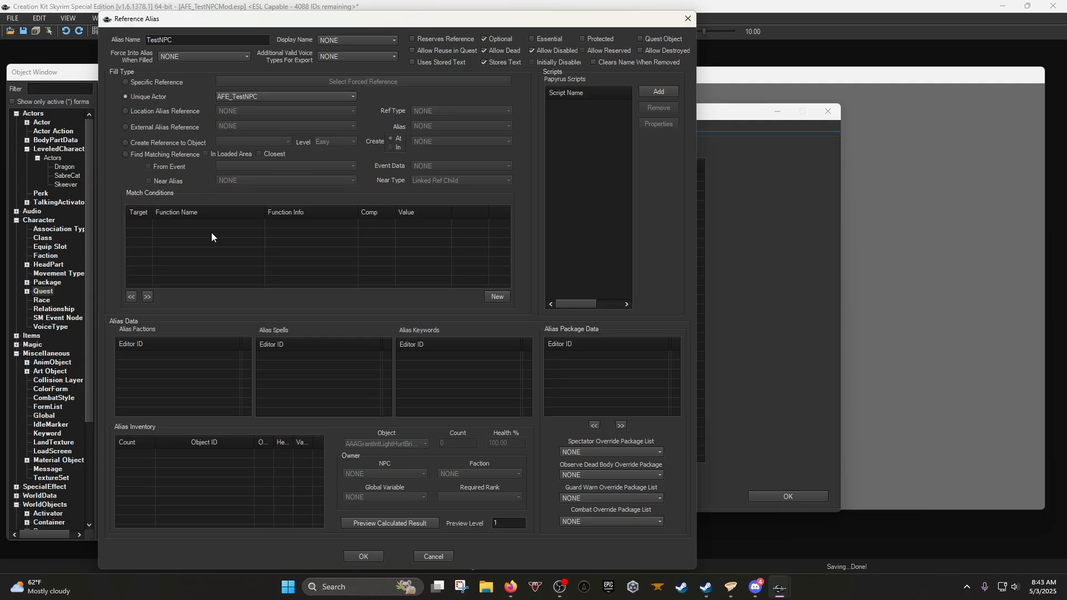
click(87, 272)
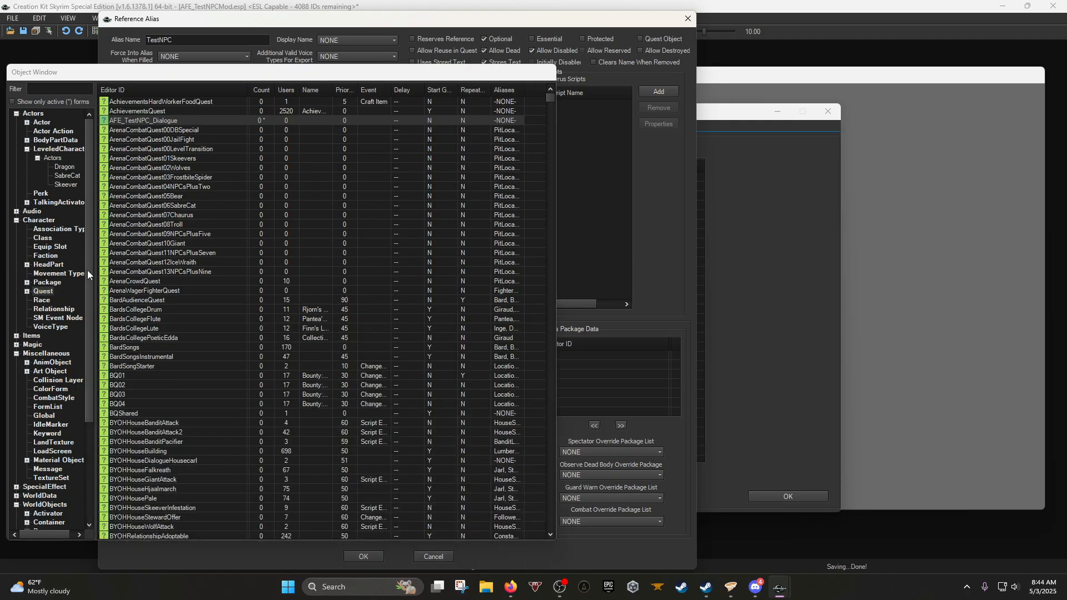
click(248, 29)
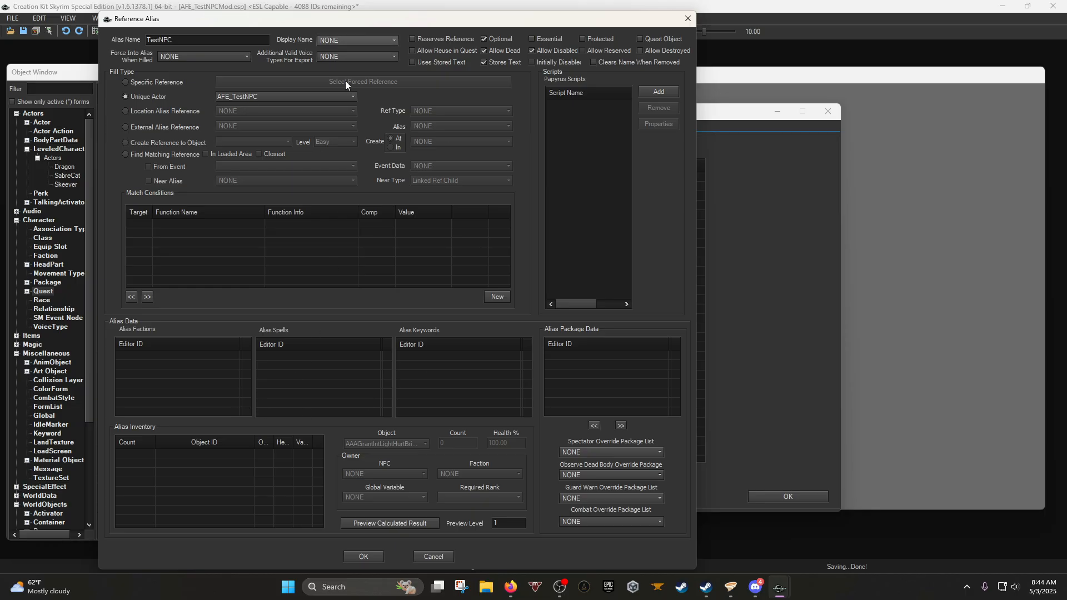
click(362, 557)
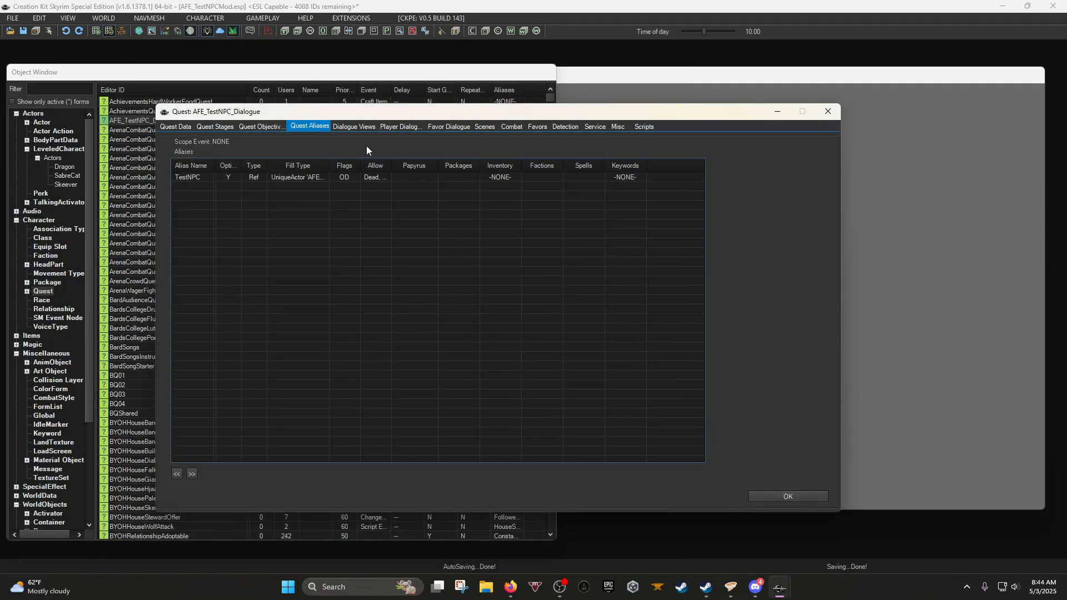
Save the quest, reopen AFE_TestNPC_Dialogue and bring up its player dialogue.
click(784, 496)
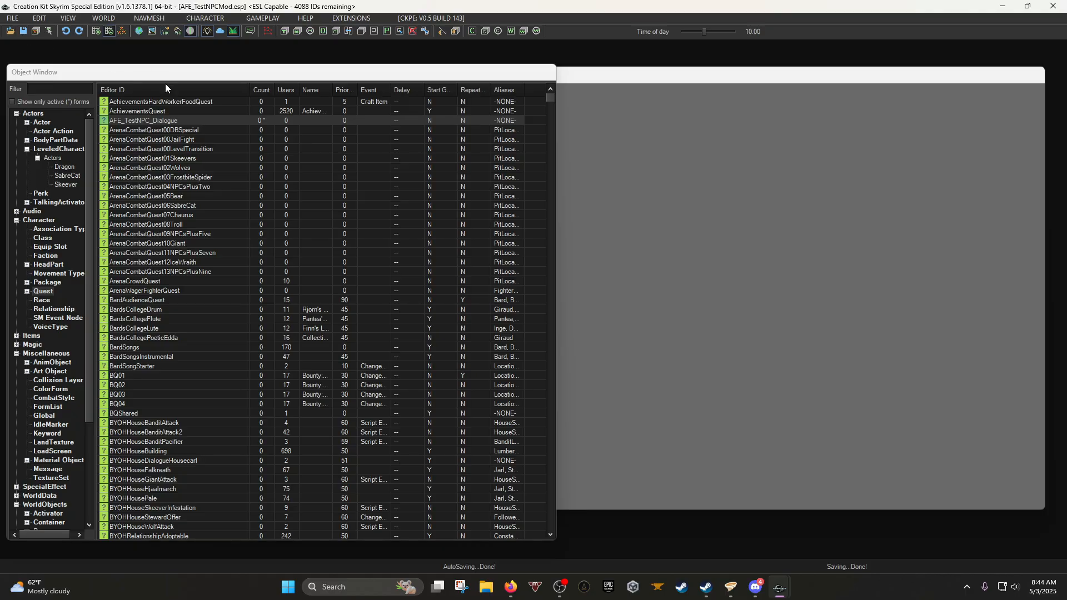
double_click(160, 121)
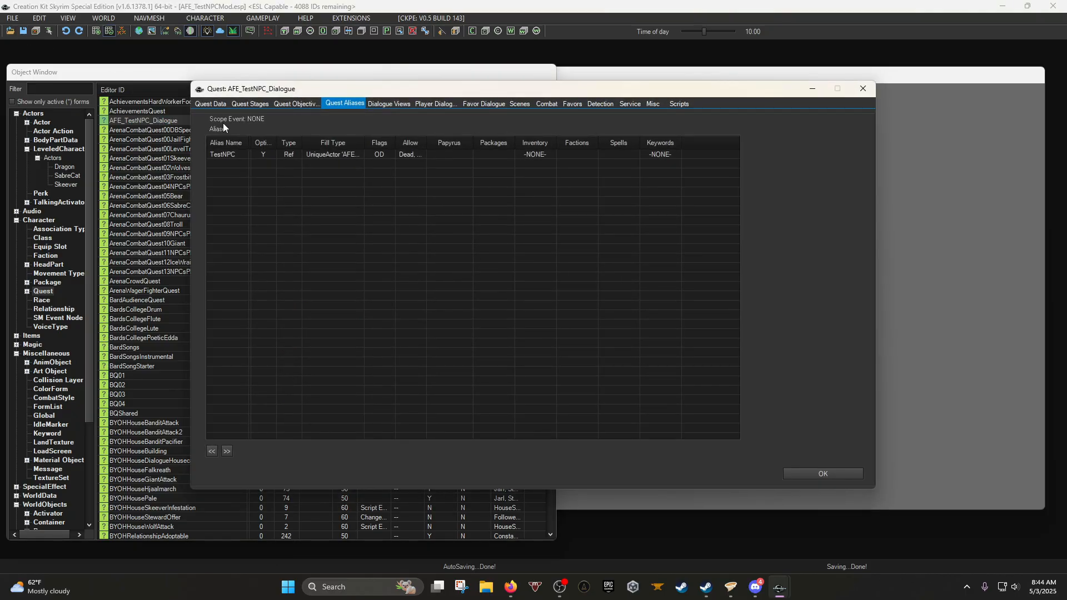
drag(347, 95, 262, 109)
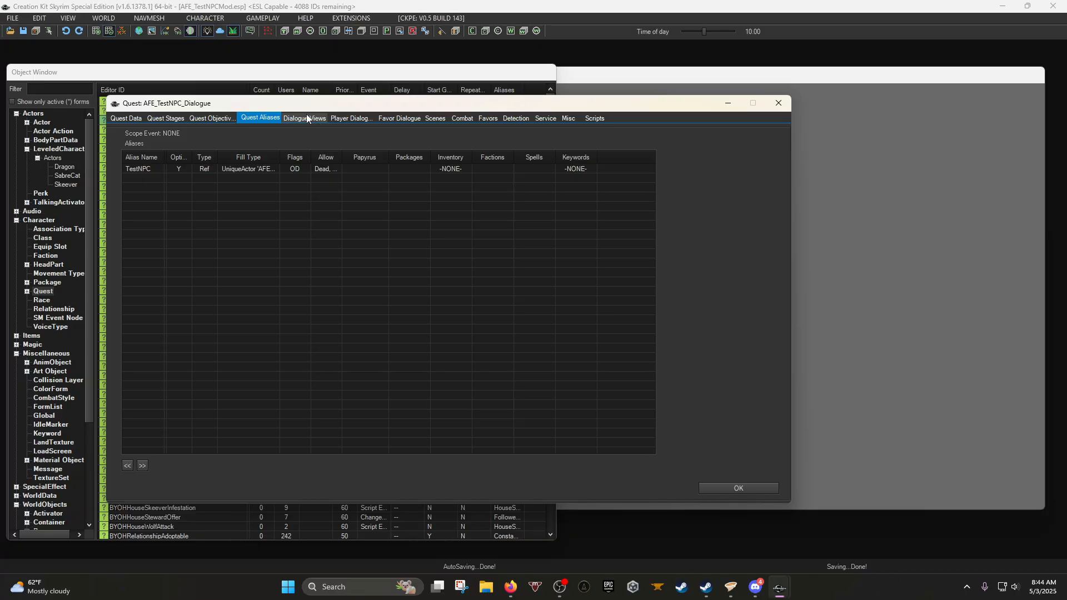
click(306, 115)
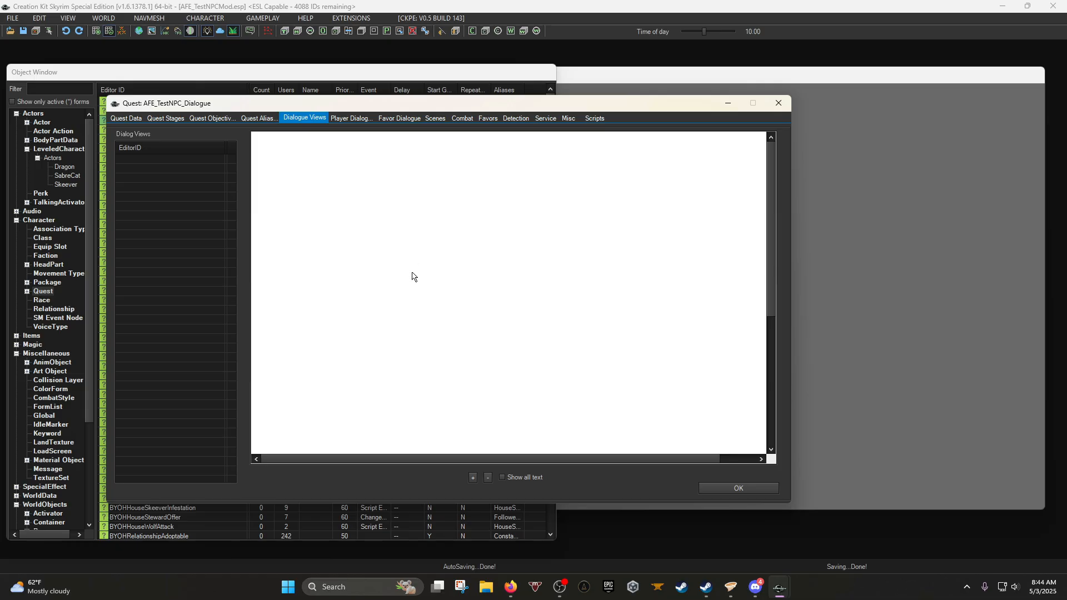
click(342, 119)
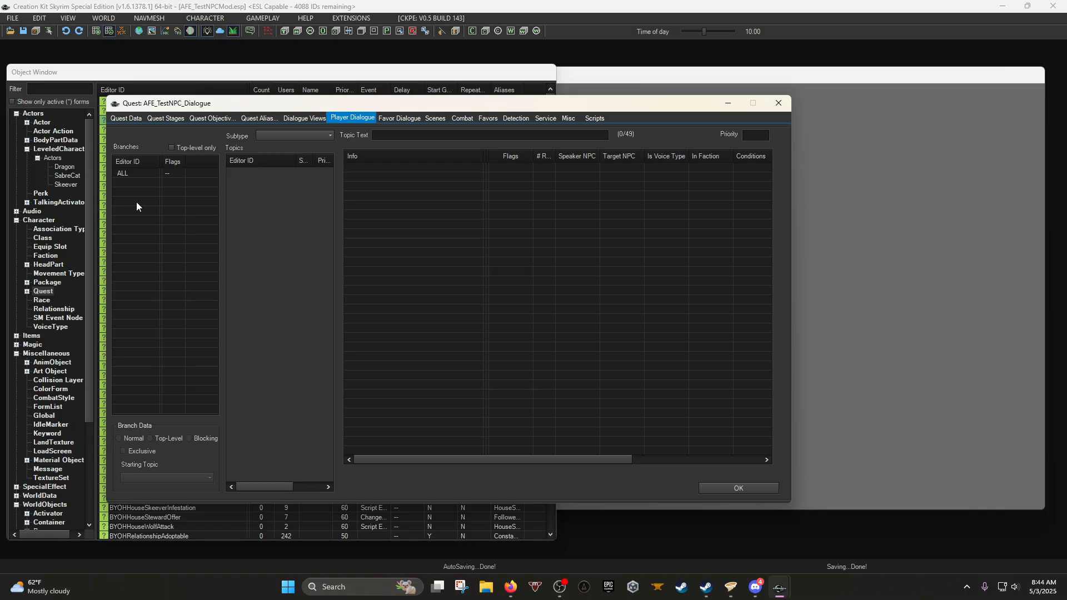
Create a dialogue branch with ID AFE_TestNPC_Dialogue_FollowMe, ending its starting topic's ID in 01.
right_click(139, 207)
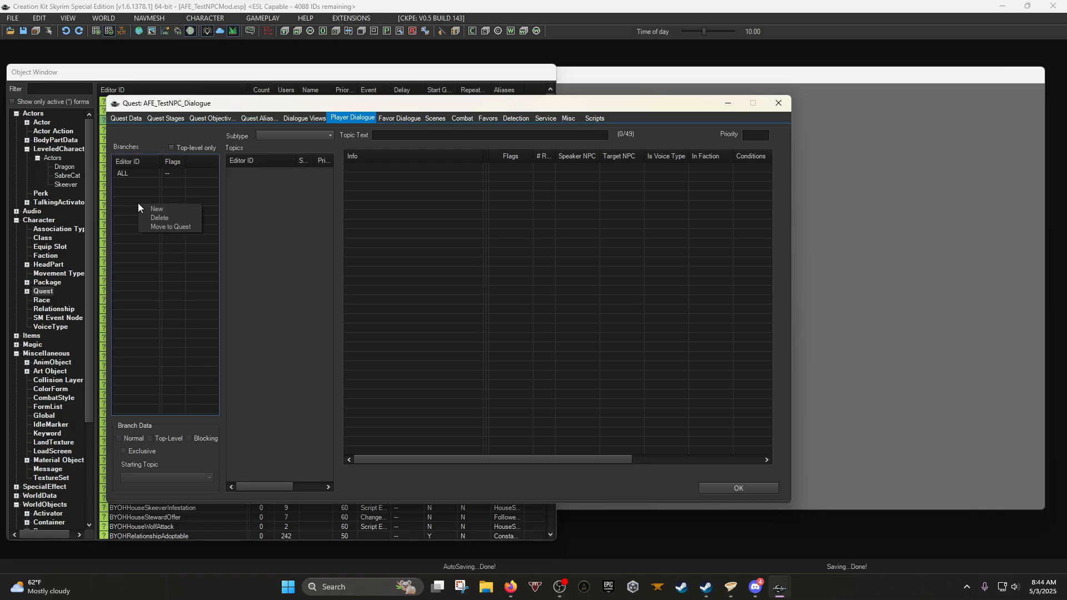
click(157, 209)
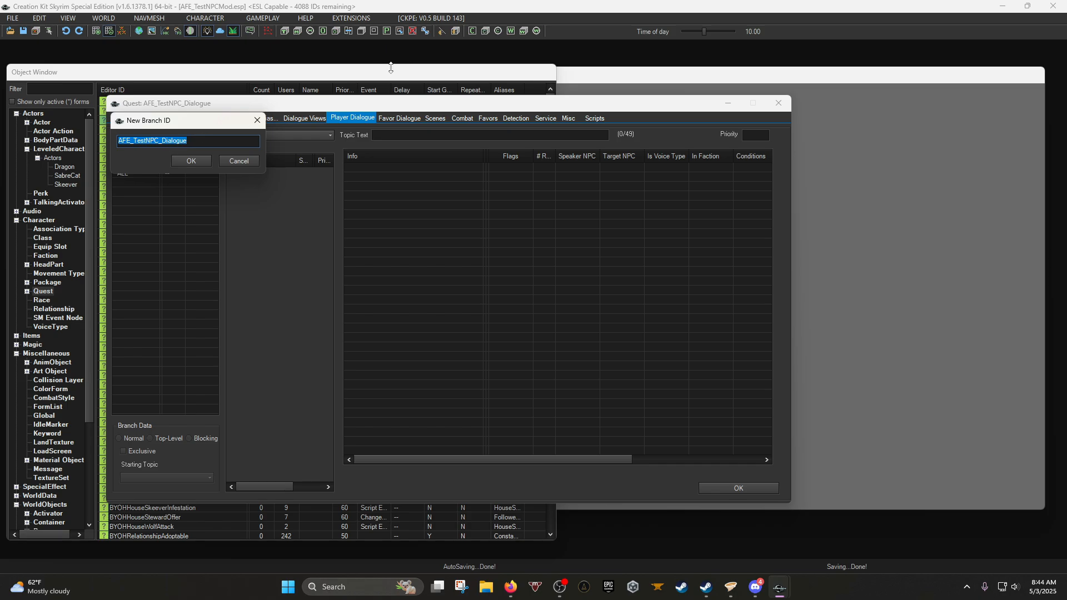
key(Right)
text(_)
text(FollowMe)
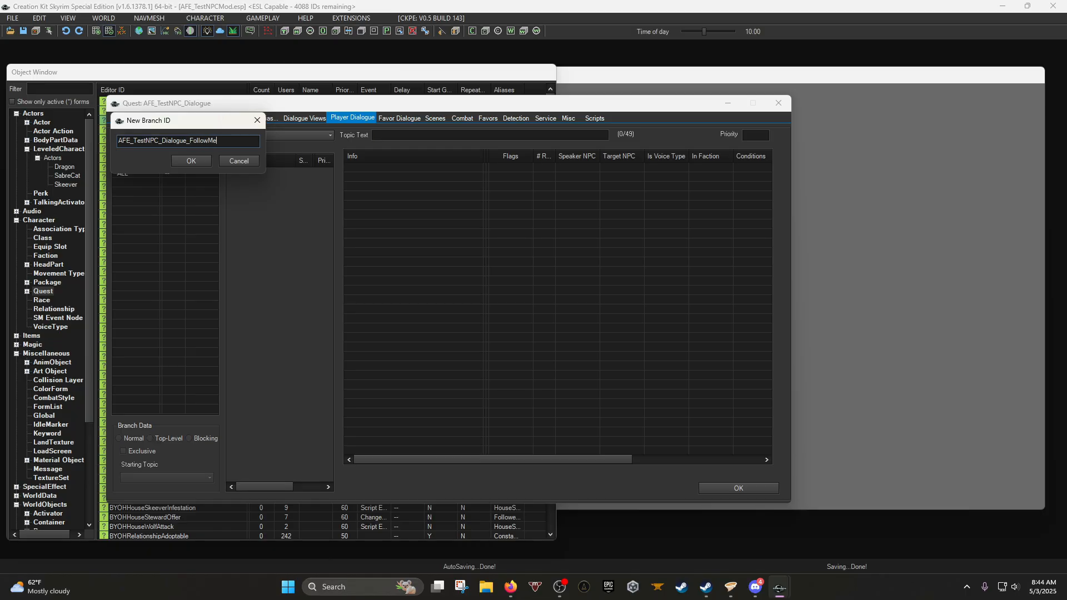
key(Return)
drag(252, 146, 217, 143)
key(BackSpace)
text(01)
key(Return)
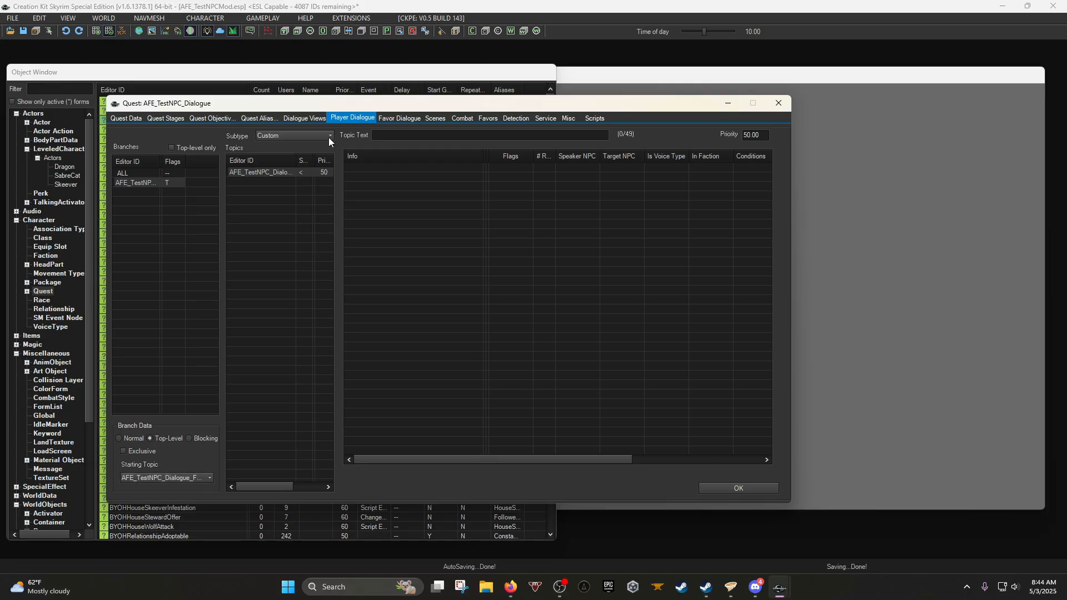
Set the topic text of the new branch's starting topic to "Follow me.".
click(273, 176)
click(274, 194)
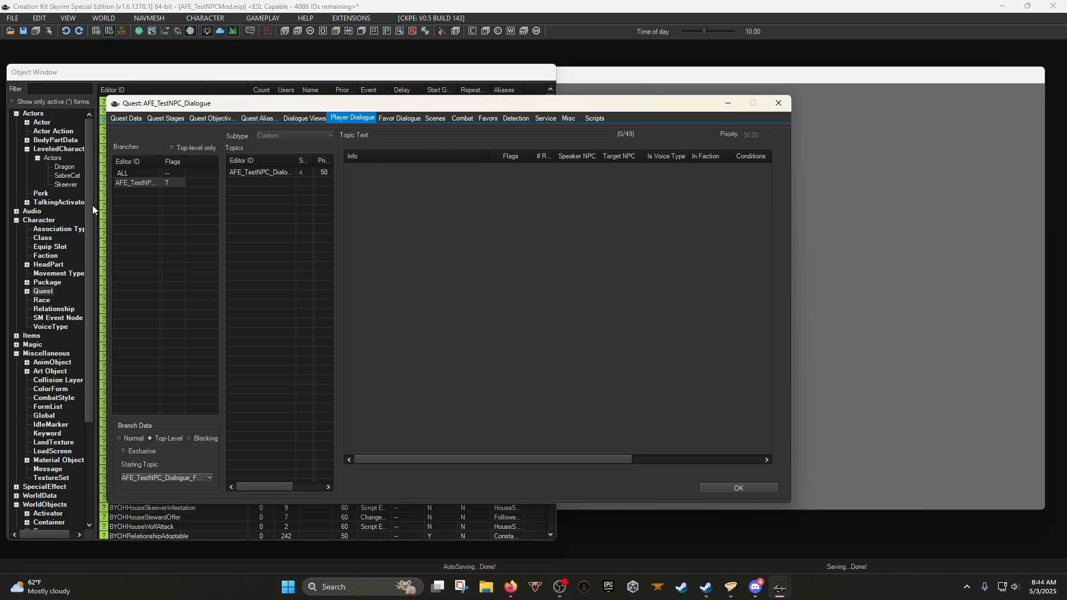
click(276, 173)
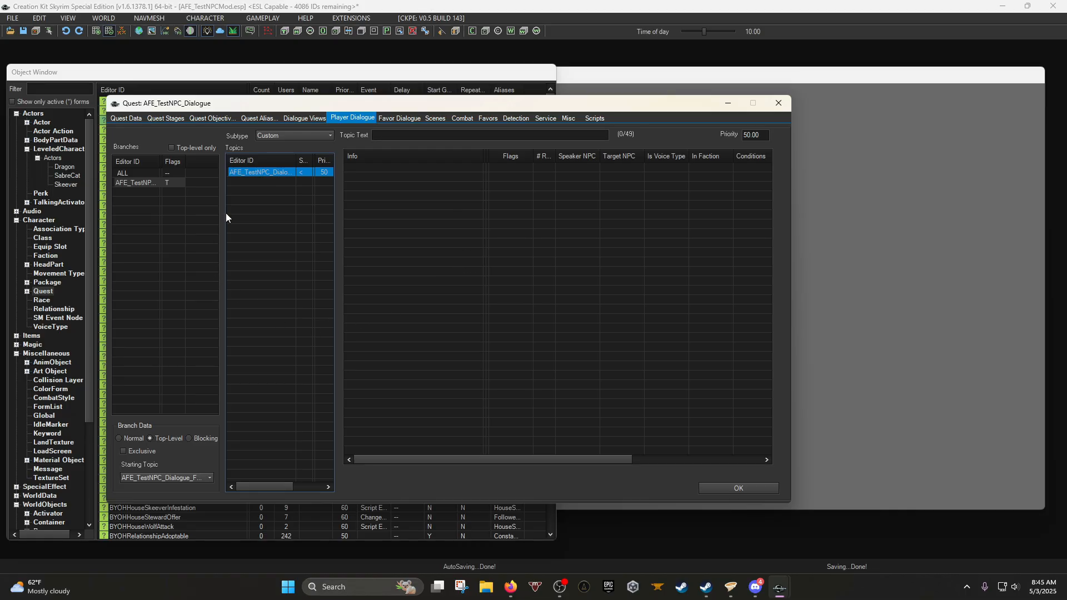
click(274, 189)
click(259, 171)
click(393, 136)
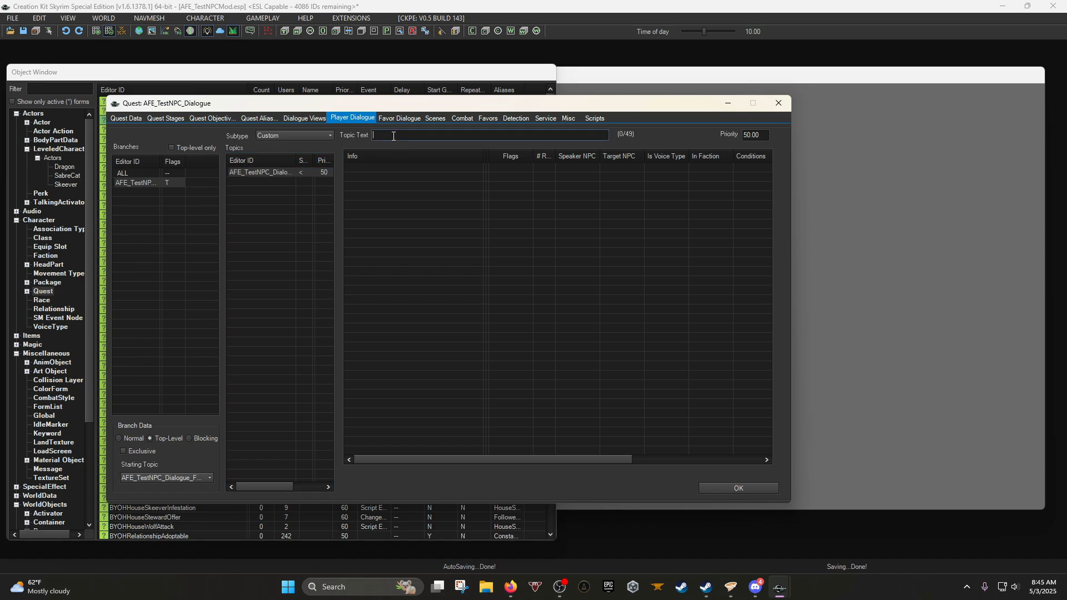
text(Follow me.)
Add a response to the topic reading "This one will follow!" with emotion Happy at value 50.
right_click(393, 186)
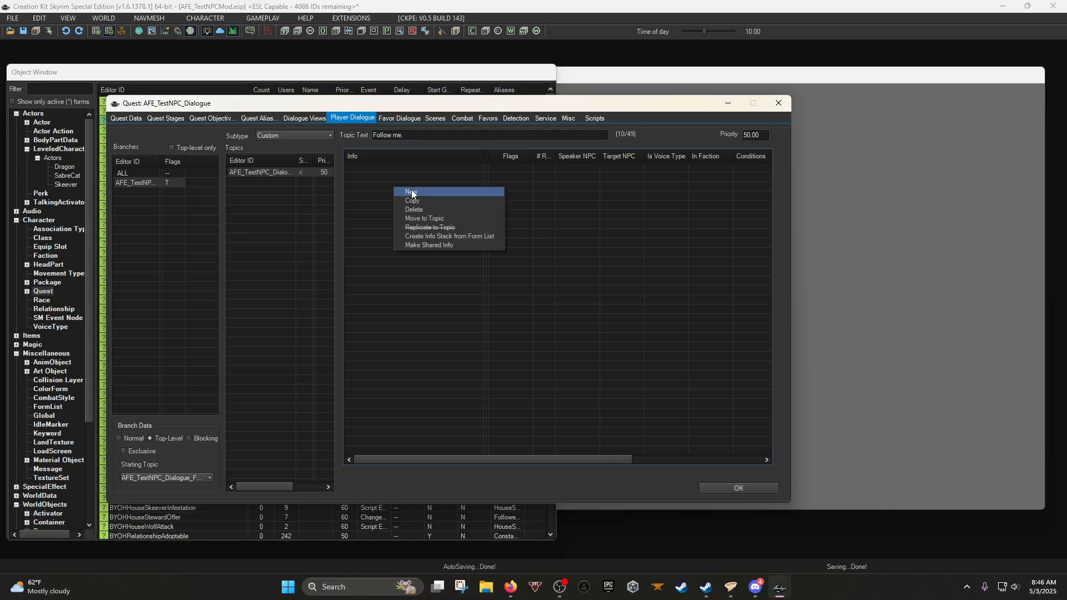
click(412, 192)
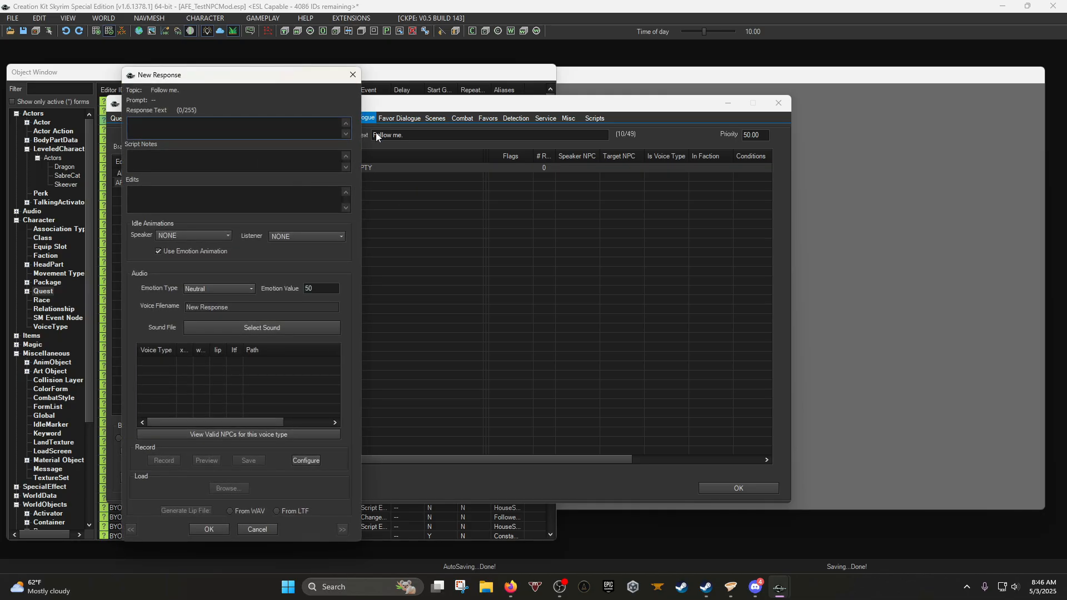
text(This one will follow!)
click(222, 288)
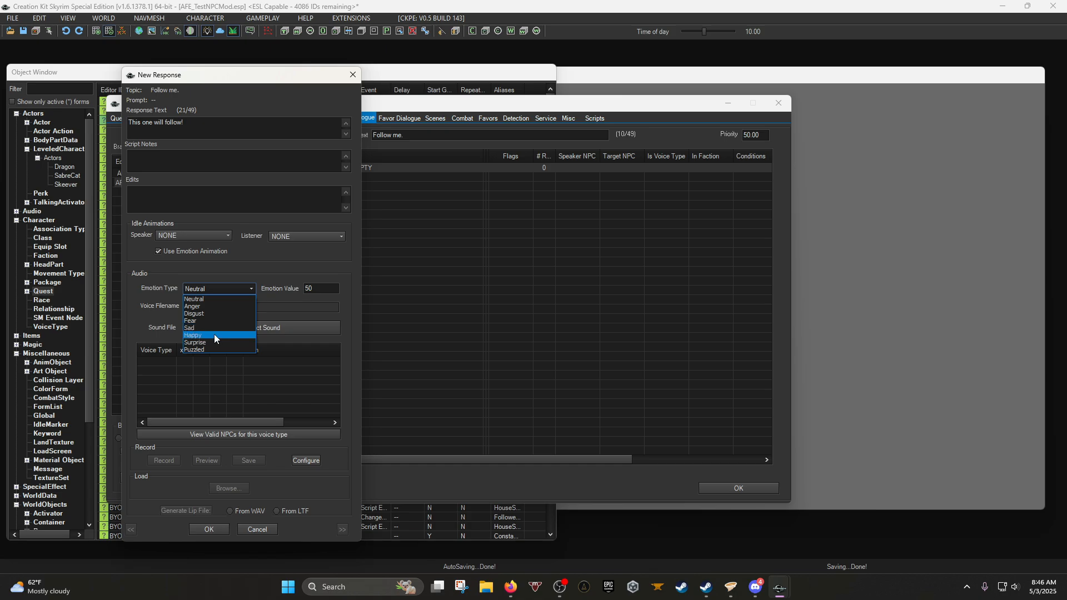
click(200, 334)
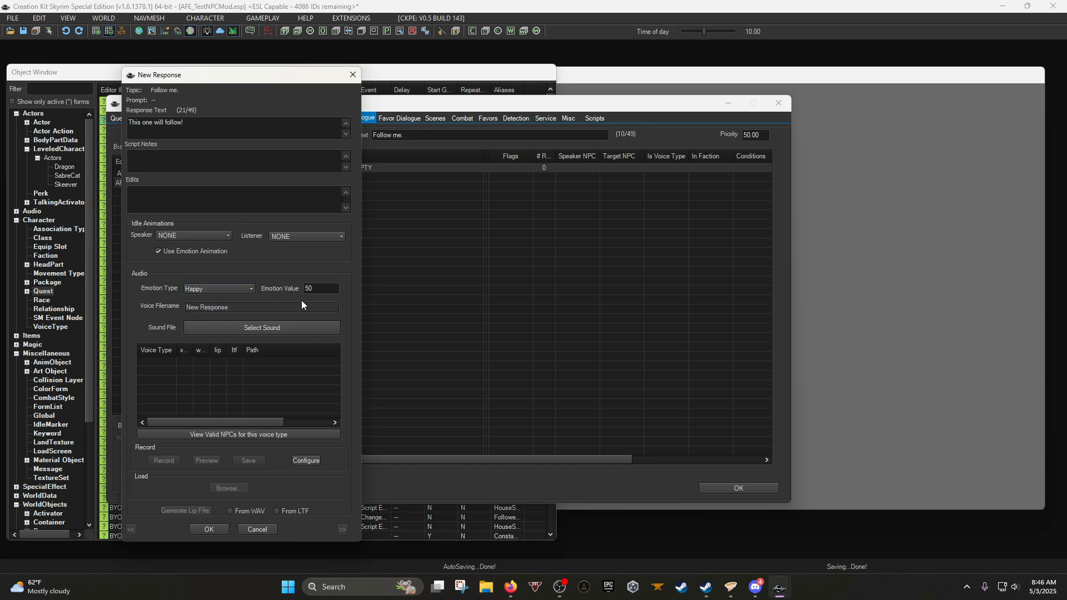
double_click(327, 287)
text(100)
key(BackSpace)
text(50)
click(203, 528)
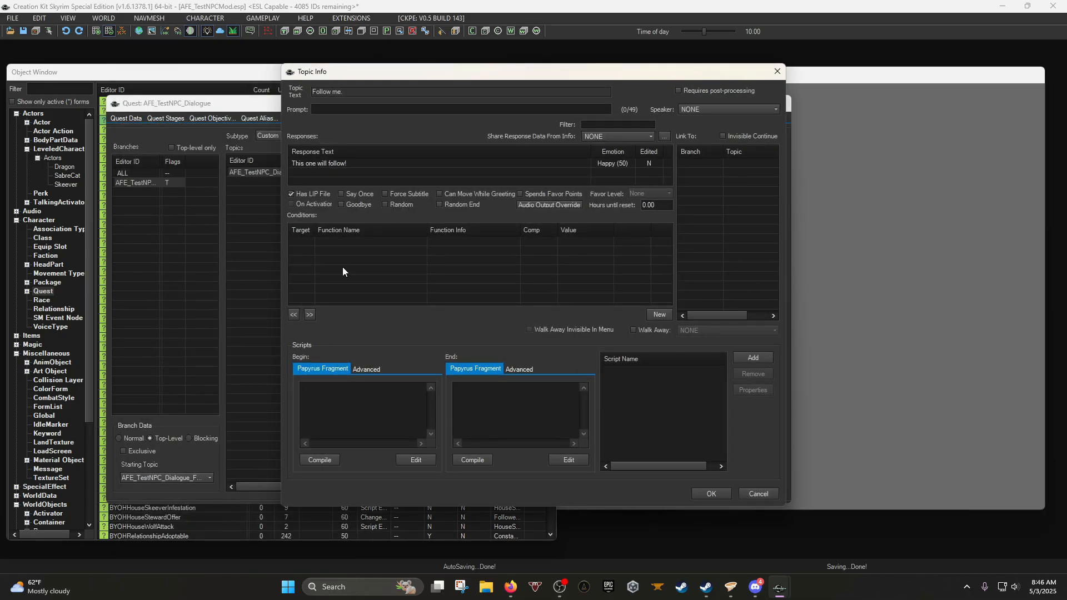
Add a condition to the response using GetGlobalValue with the global AFE_TestFollowingGV.
right_click(355, 252)
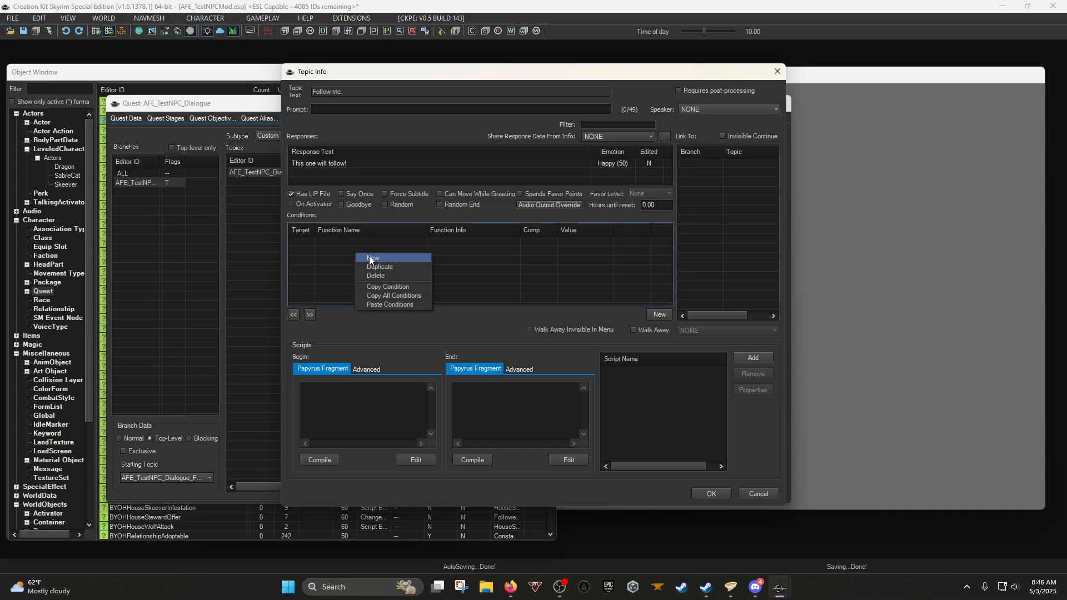
click(369, 258)
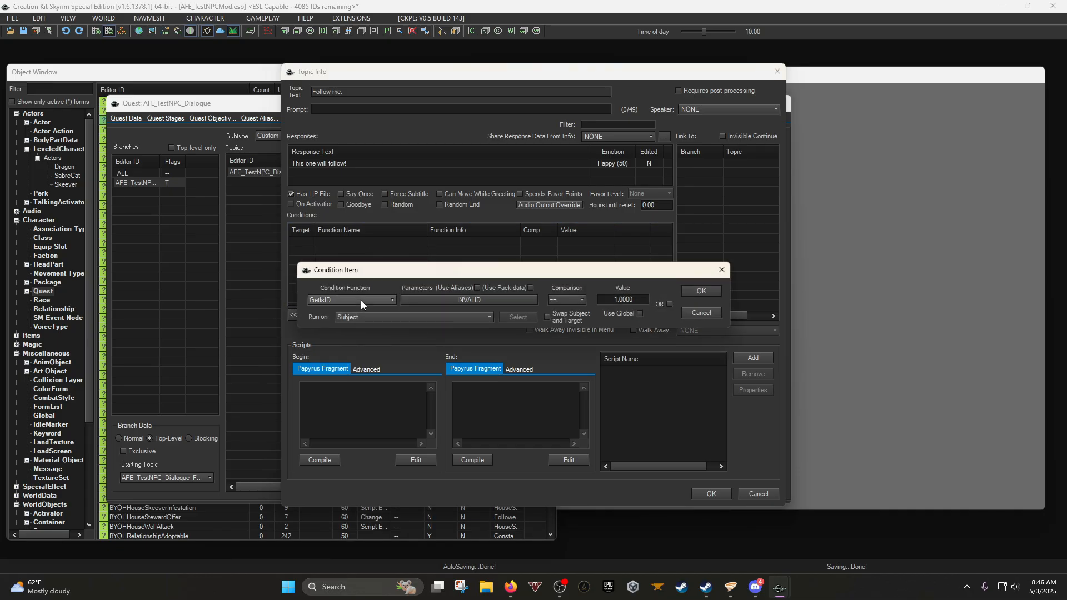
click(361, 300)
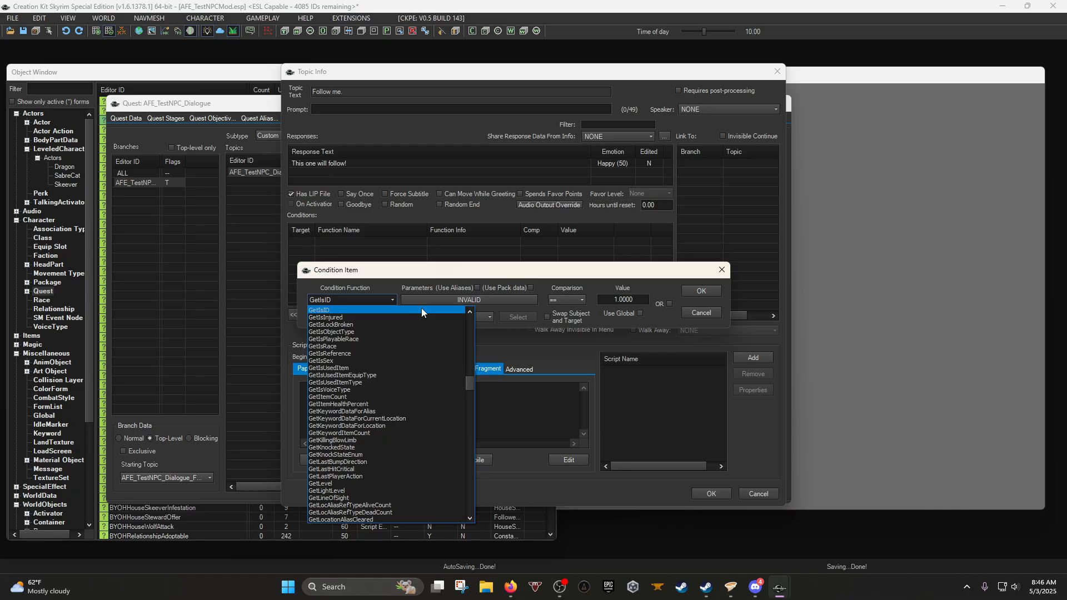
text(getglob)
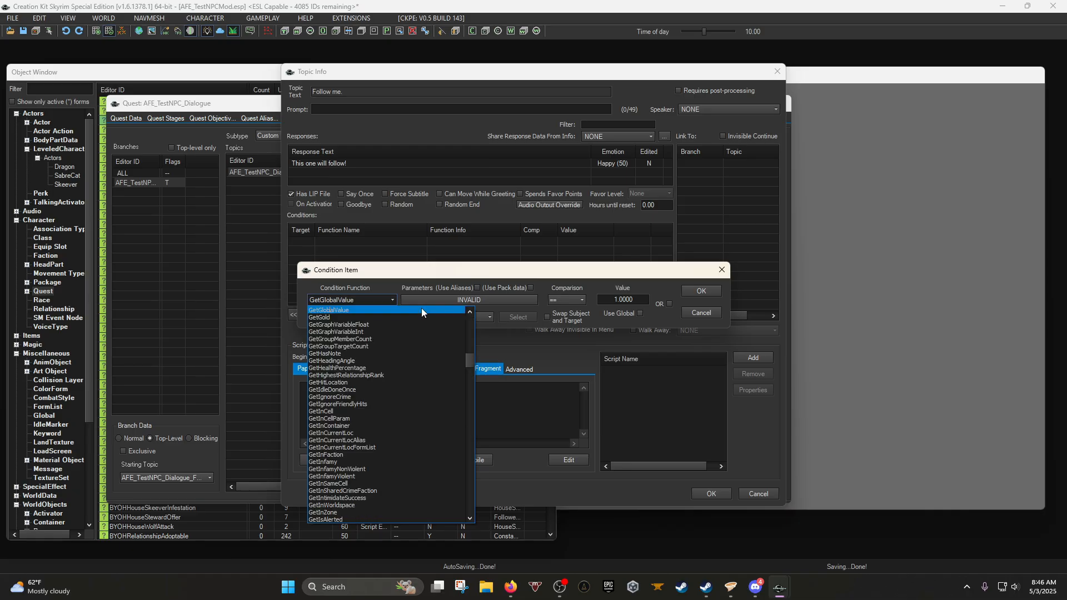
click(455, 309)
click(482, 299)
click(469, 338)
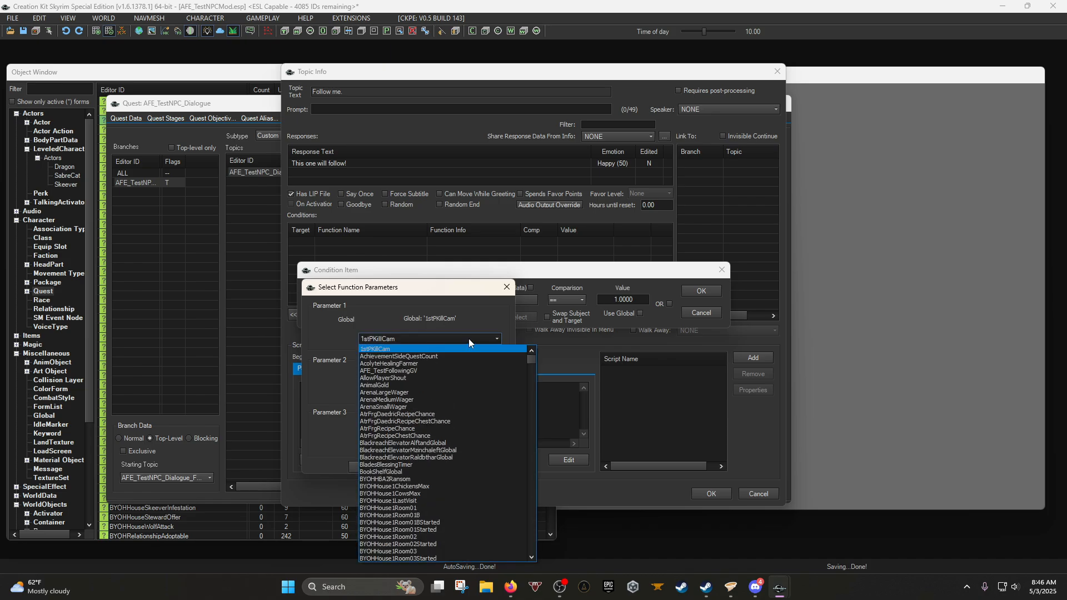
click(400, 371)
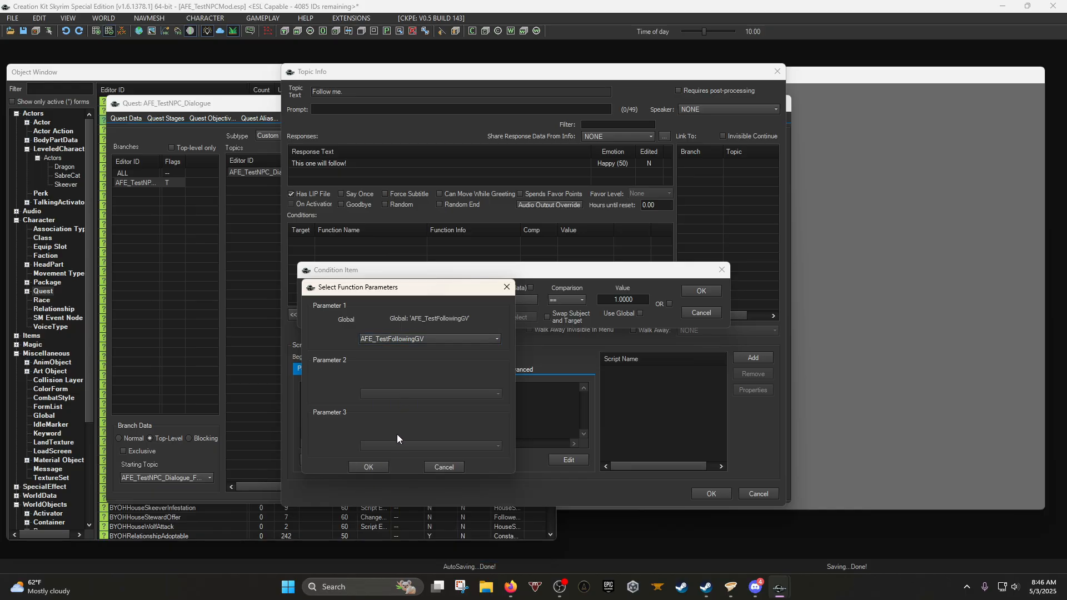
click(368, 467)
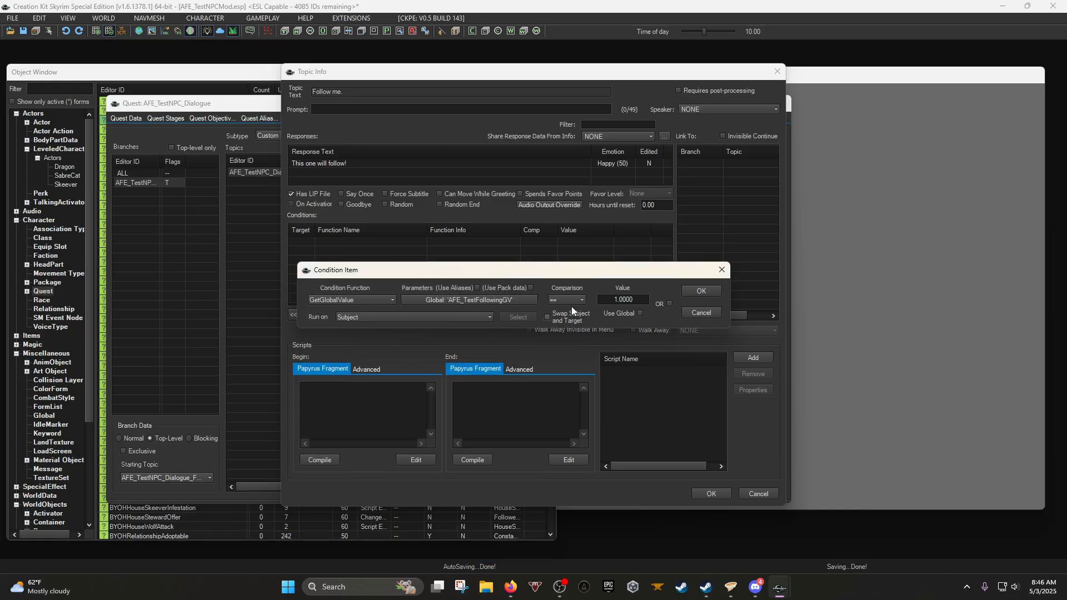
Set the condition's comparison value to 0 and save the topic info.
drag(614, 303, 716, 294)
text(0)
click(701, 292)
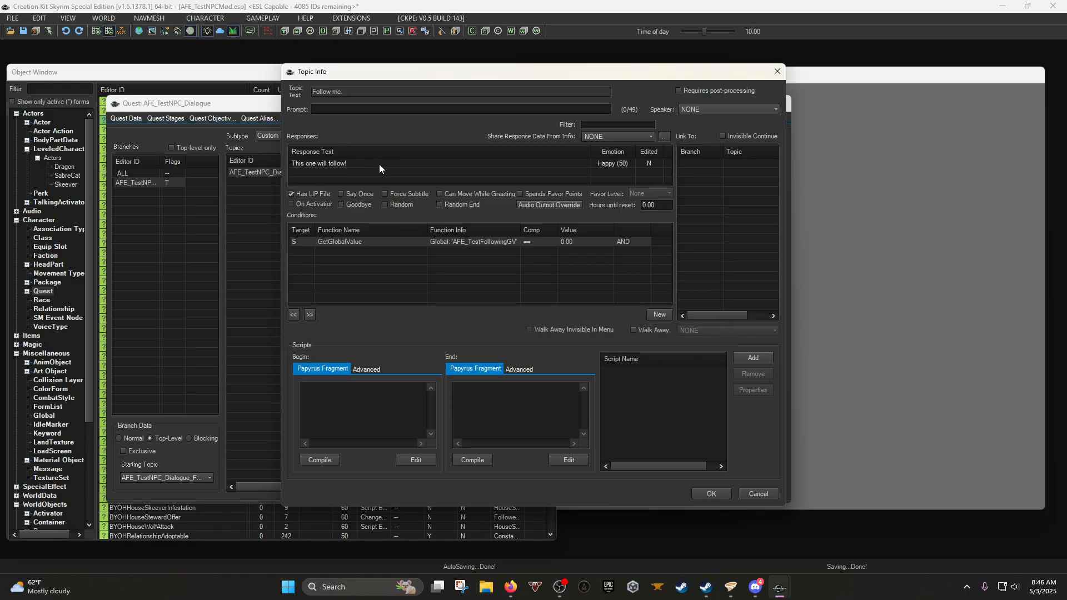
click(711, 493)
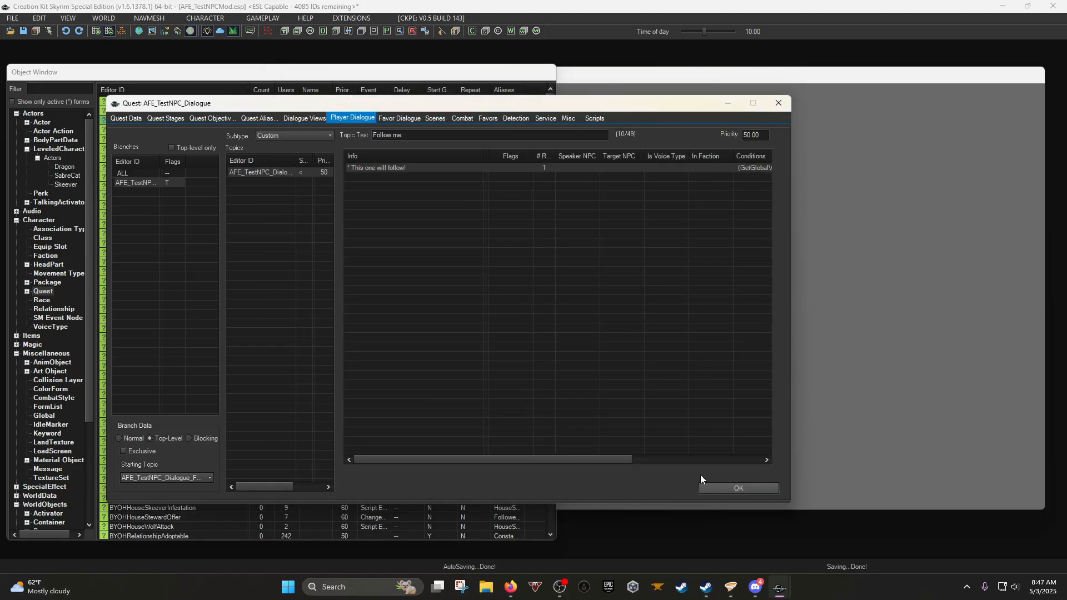
Duplicate the "This one will follow!" info and change the copy's response text to "This one will go back home!".
right_click(389, 168)
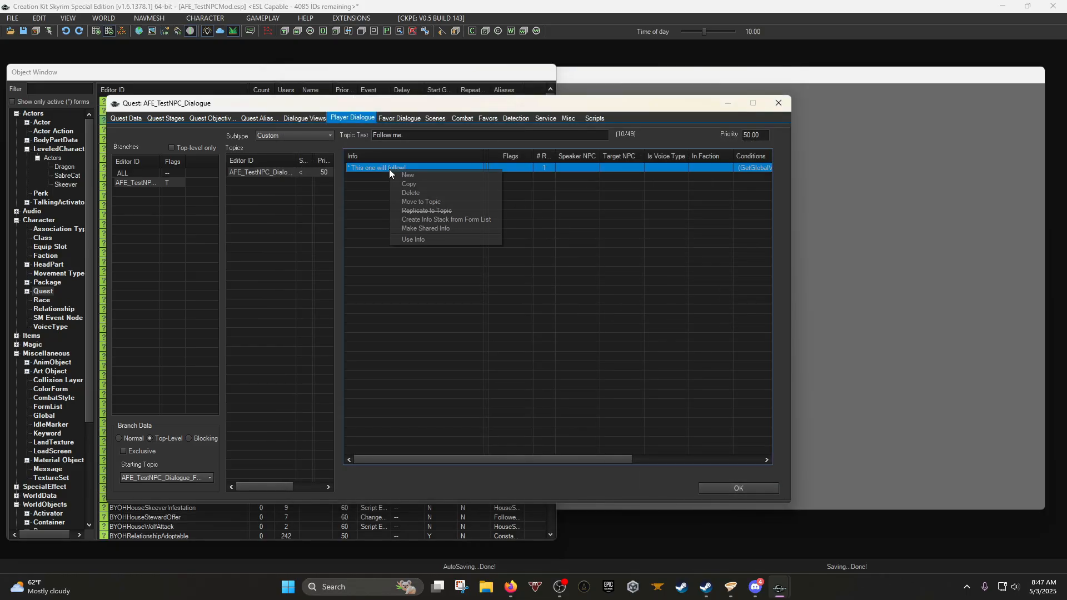
click(414, 186)
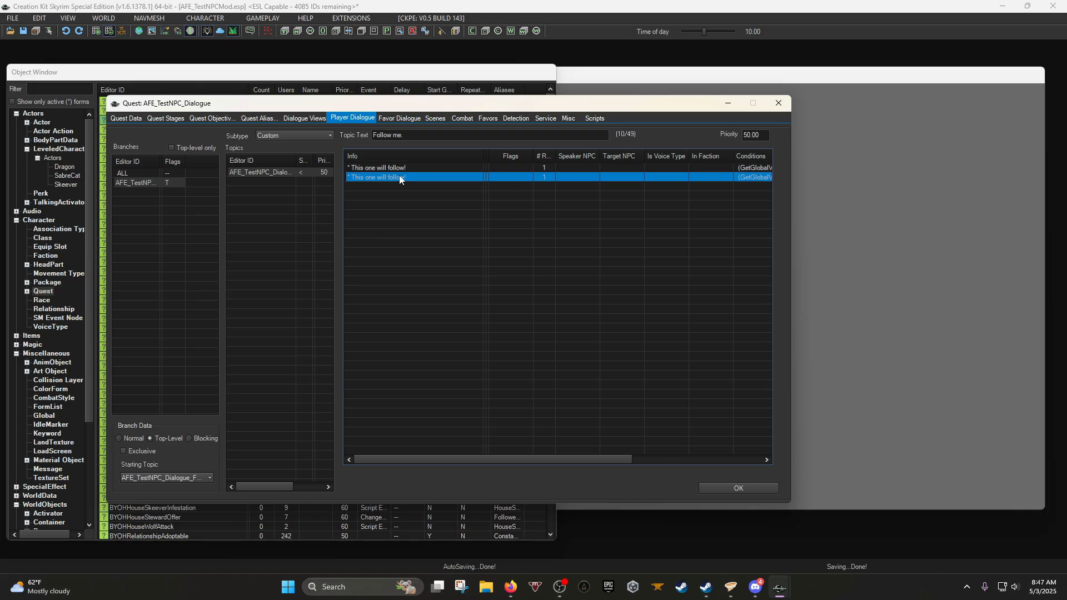
double_click(399, 177)
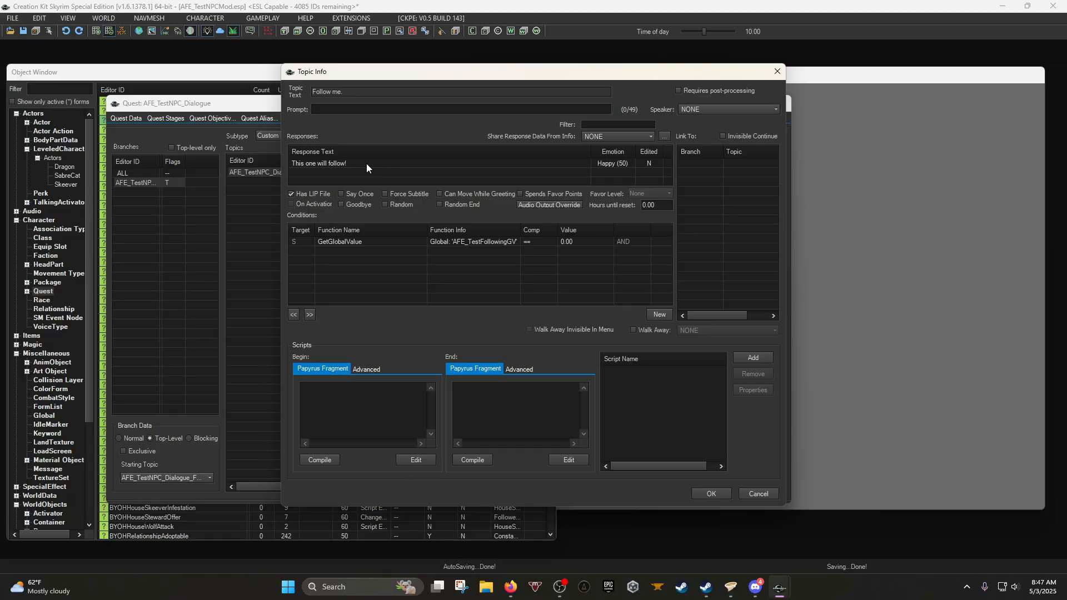
double_click(366, 163)
text(This one will)
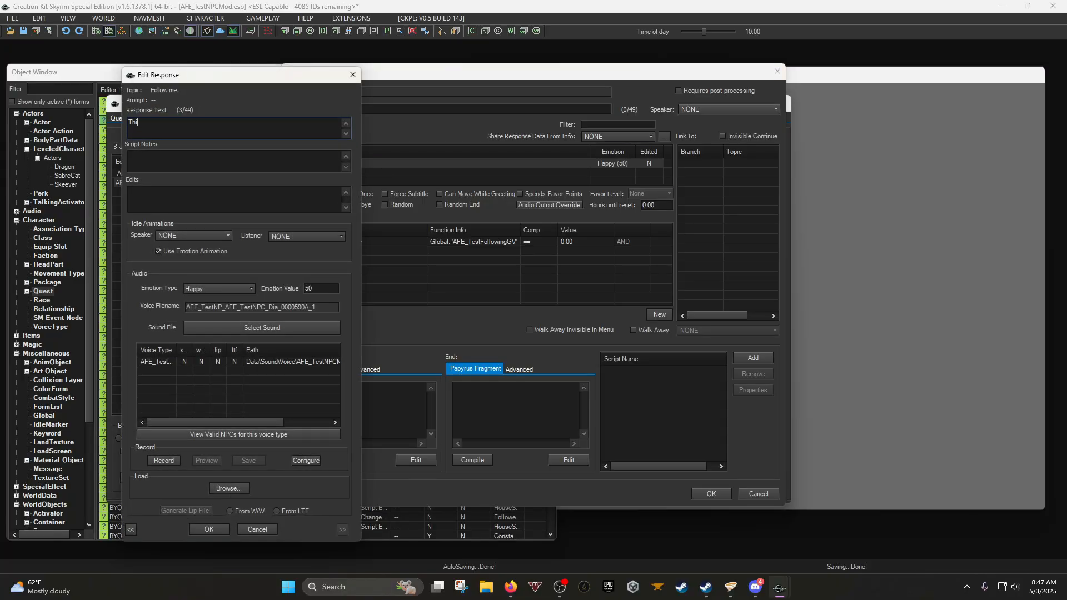
text(back home!)
click(197, 529)
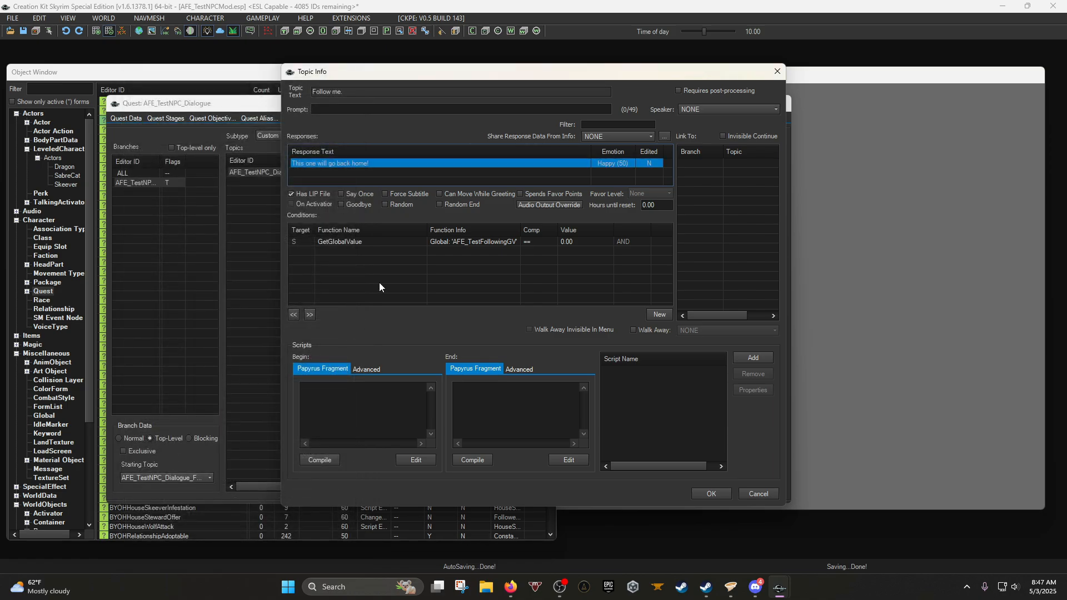
Set the copied info's GetGlobalValue condition to compare with 1 and its prompt to "You can go home now.".
double_click(346, 242)
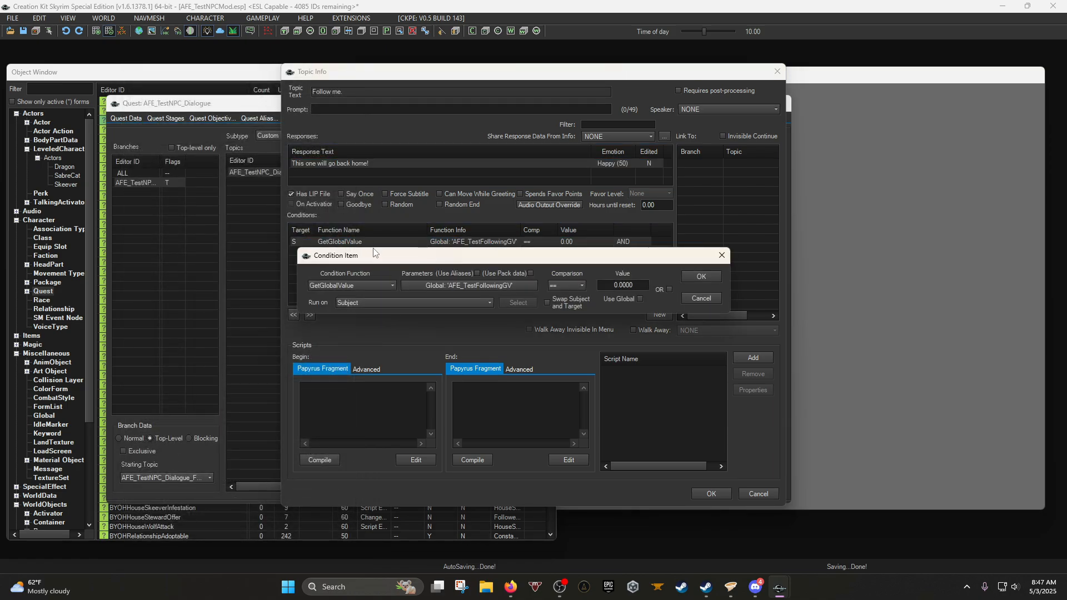
drag(380, 259, 358, 264)
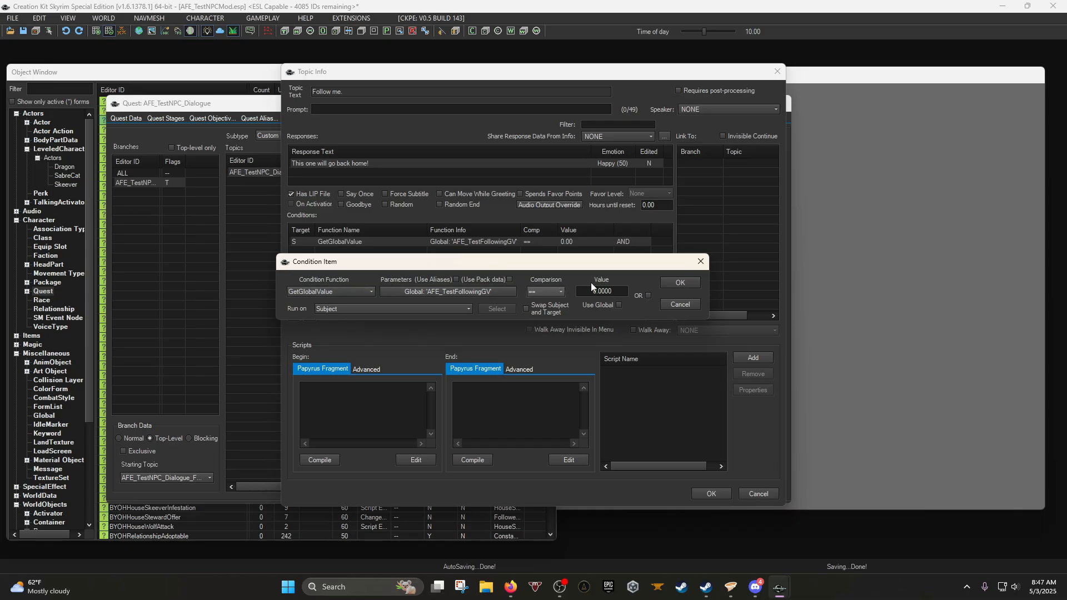
double_click(591, 291)
text(1)
click(679, 282)
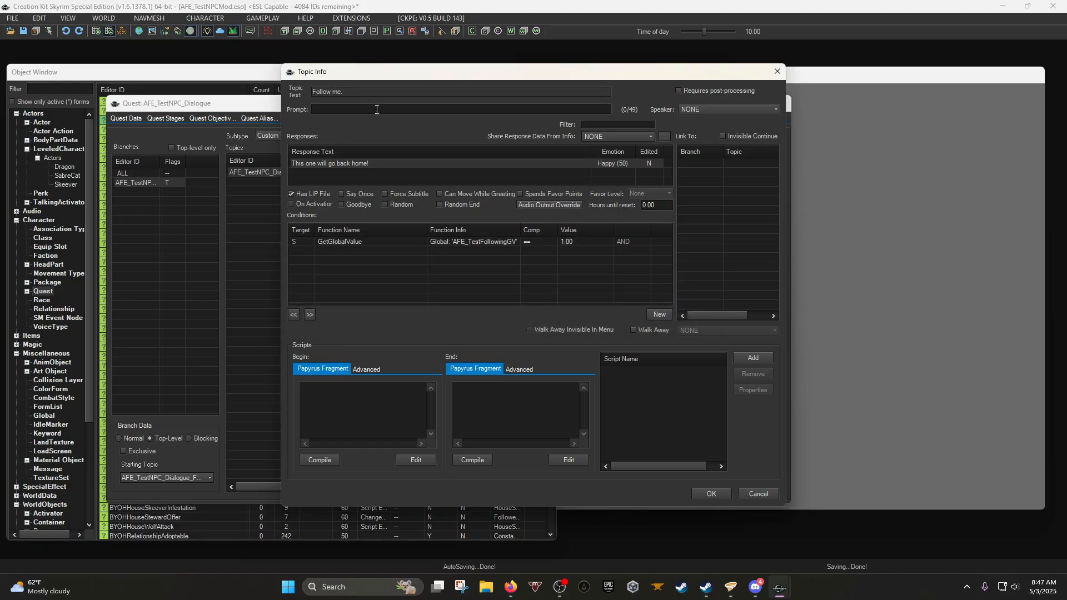
click(366, 109)
text(You can go home now.)
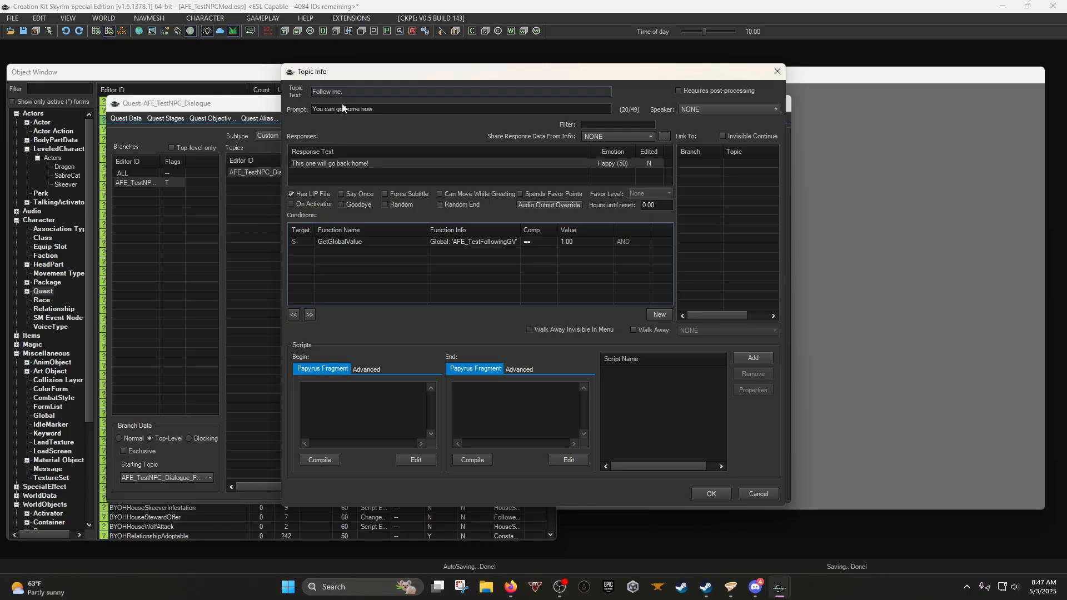
Accept the open topic info and create a dialogue branch with the ID AFE_TestNPC_Dialogue_HowAreThings.
click(711, 493)
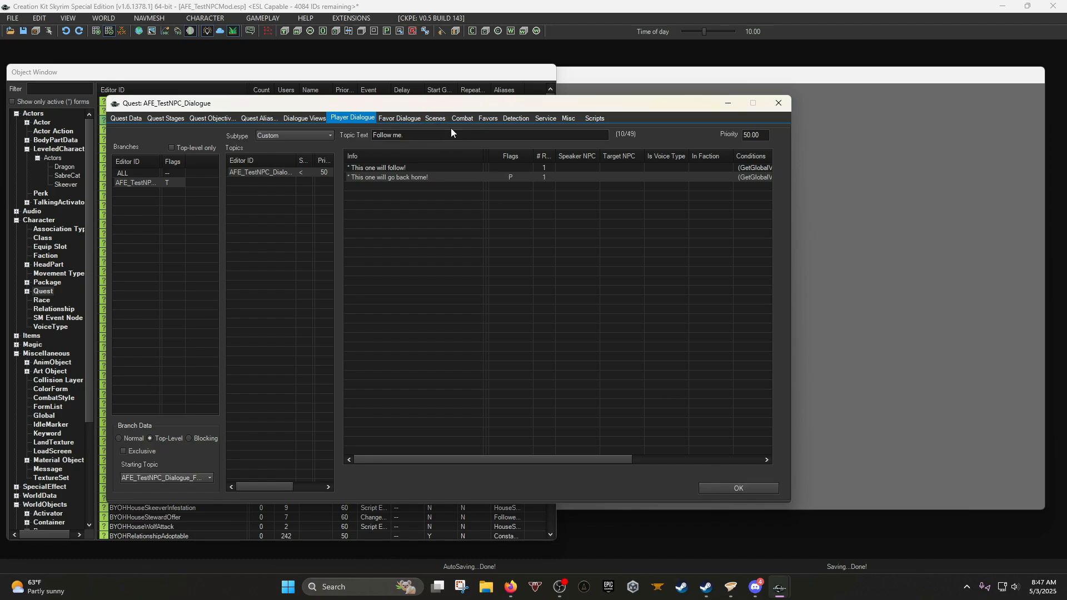
click(375, 182)
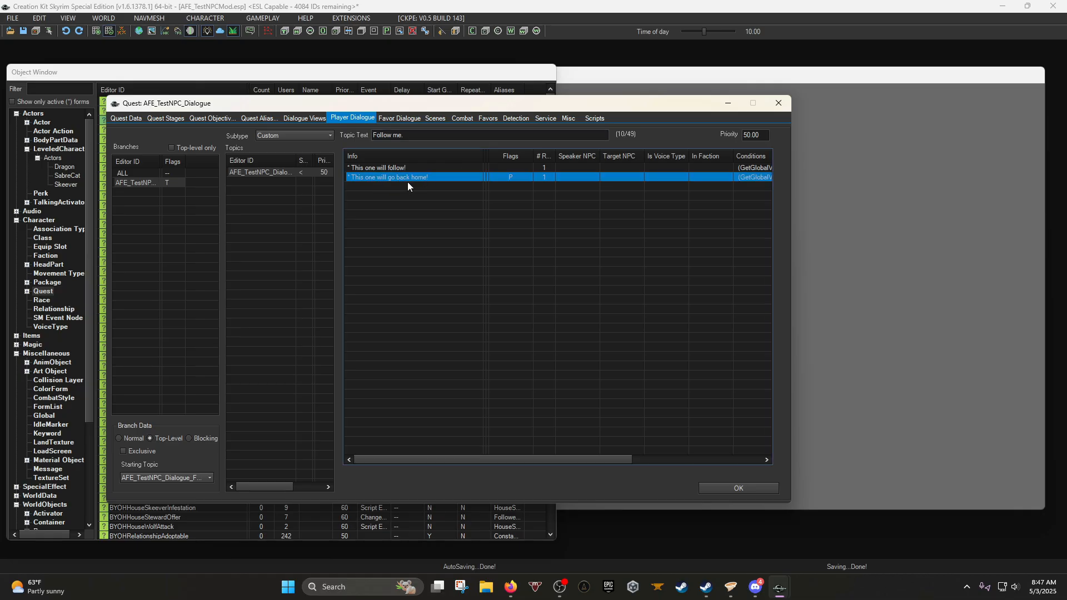
right_click(138, 196)
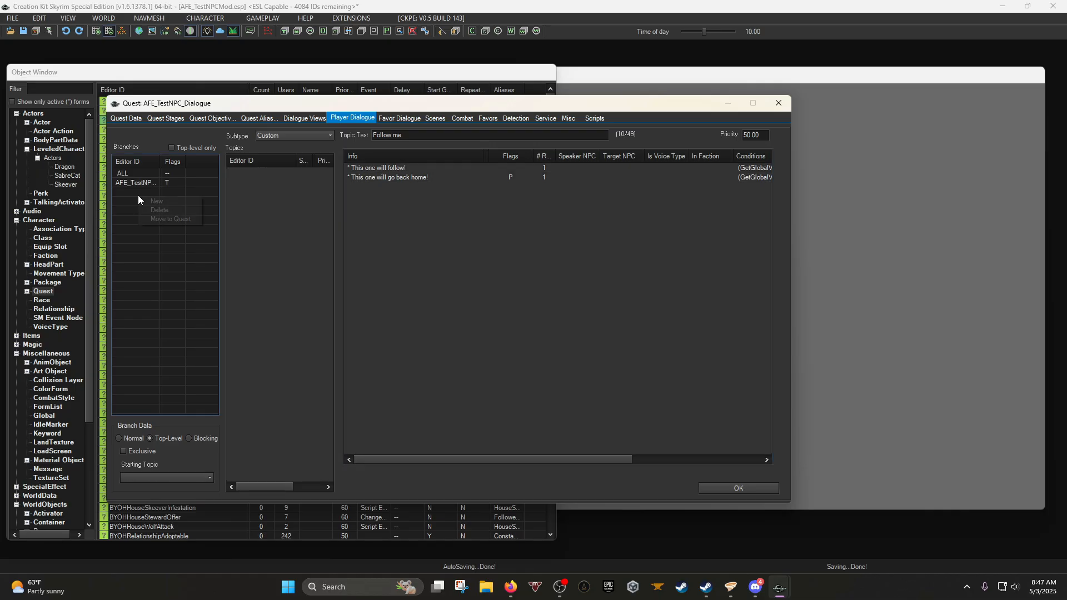
click(167, 201)
click(195, 140)
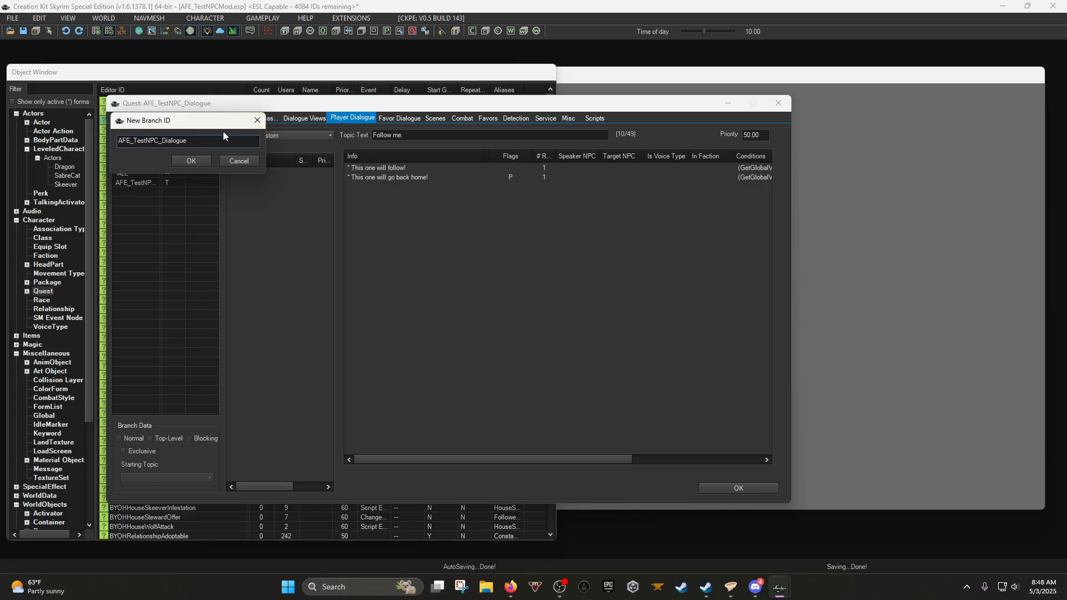
text(HowAreThings)
click(203, 162)
Name the branch's starting topic AFE_TestNPC_Dialogue_HowAreThingsA1 and set its topic text to "How are things?".
drag(247, 141, 231, 140)
key(BackSpace)
click(192, 161)
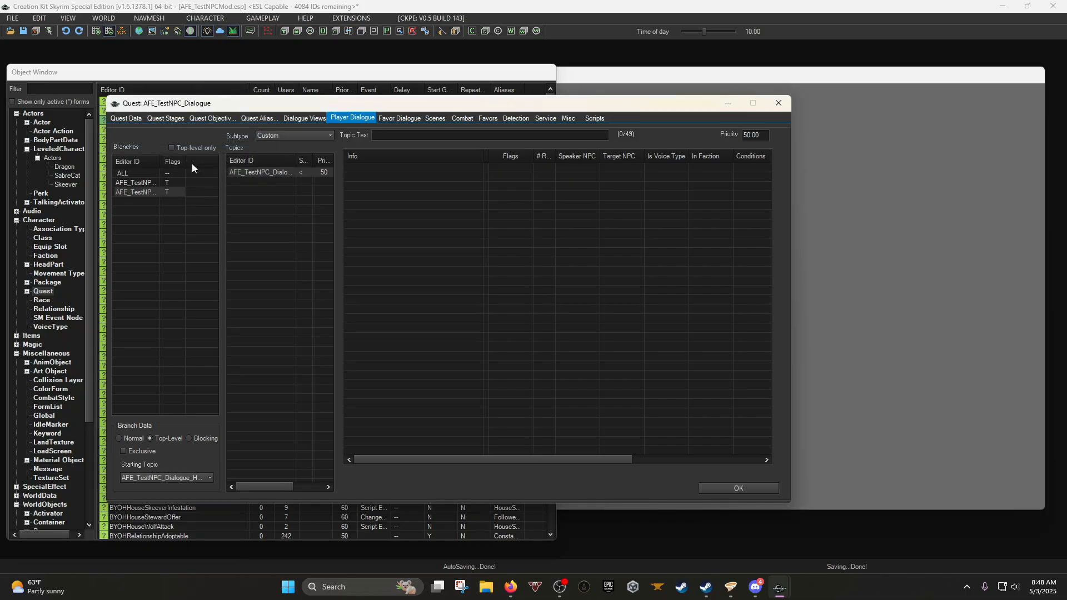
click(257, 173)
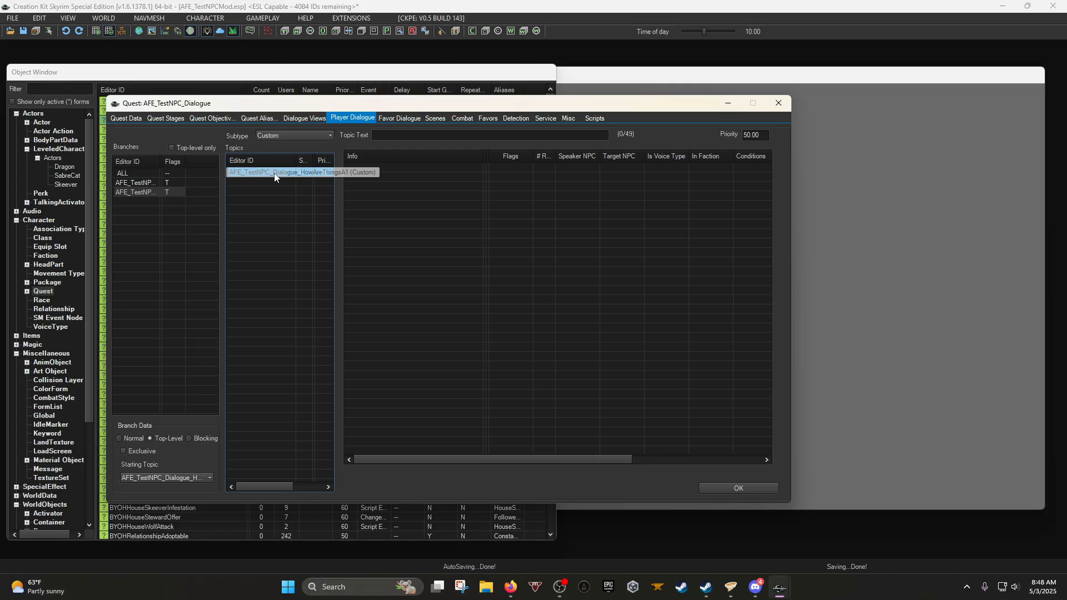
click(393, 135)
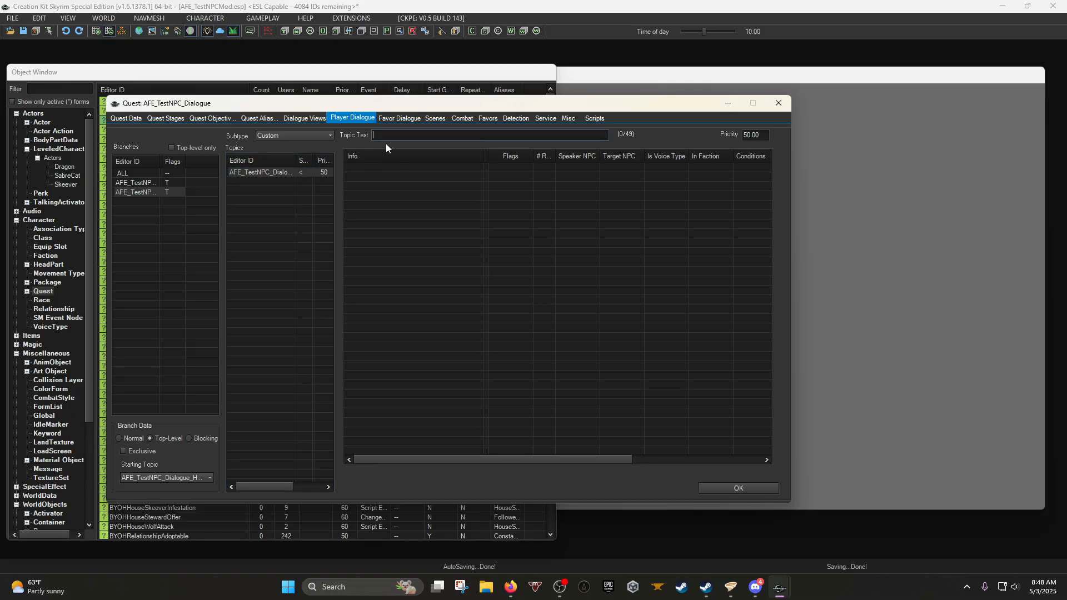
text(How are things?)
Add an info flagged Random to the topic, with the response "Khajiit is wonderful!" and the emotion Happy at 75.
right_click(364, 165)
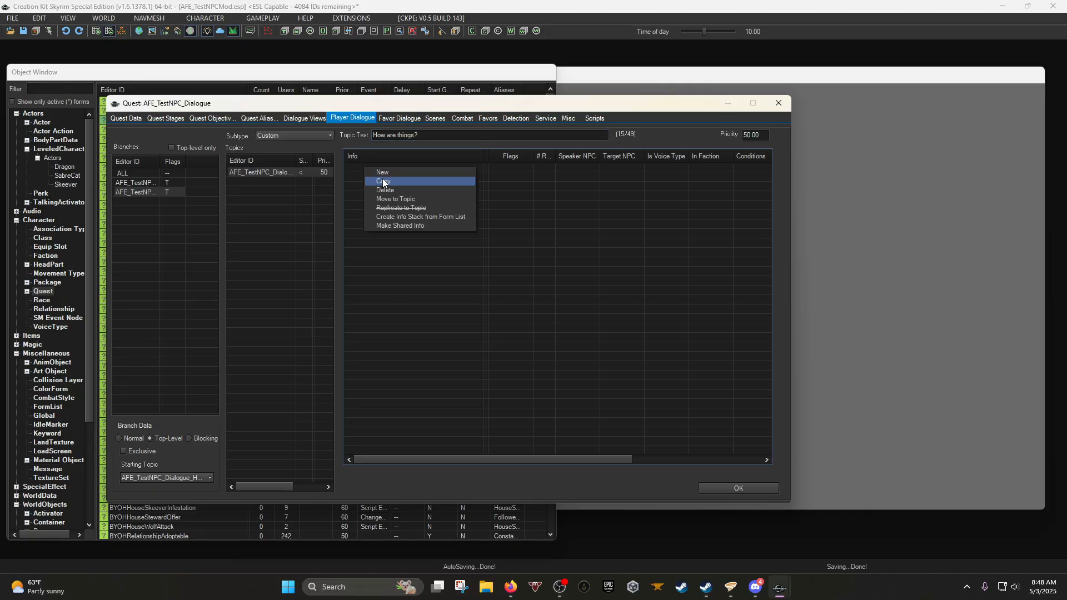
click(398, 172)
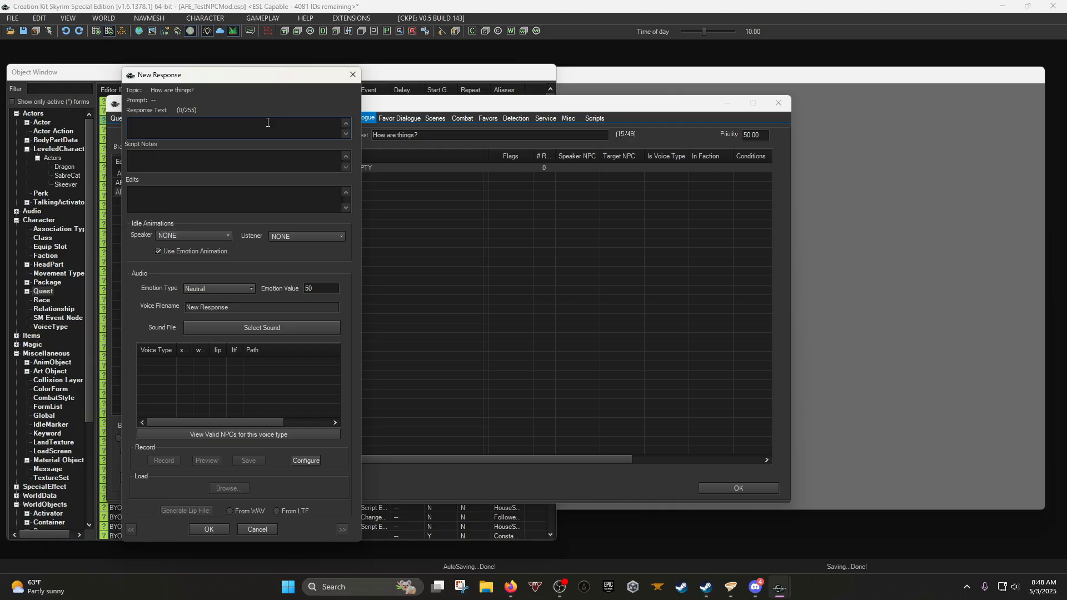
text(Khajiit is wonder)
text(full)
click(221, 288)
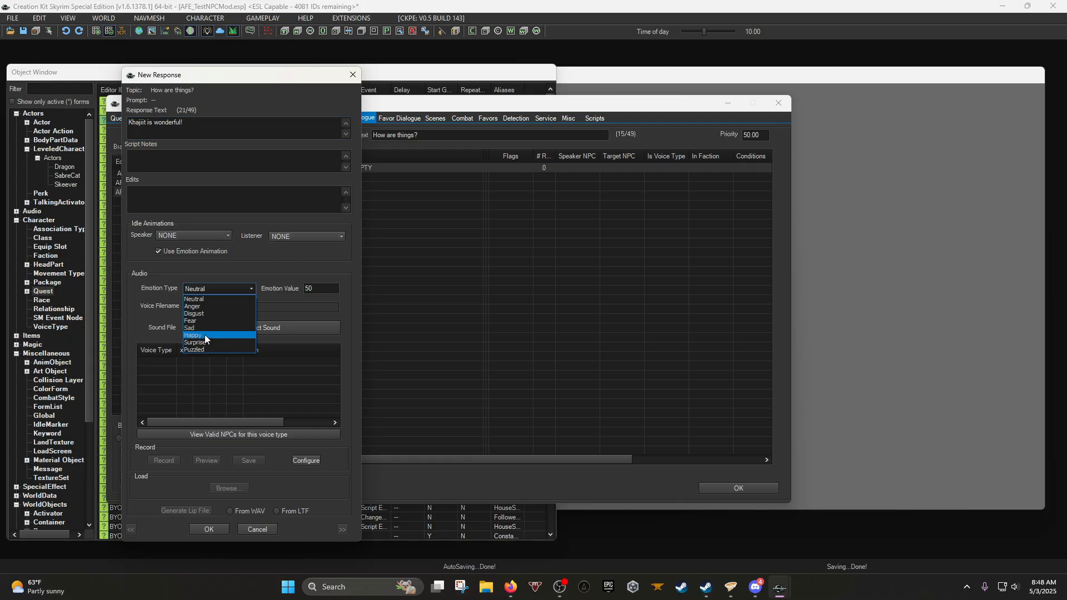
click(205, 334)
text(75)
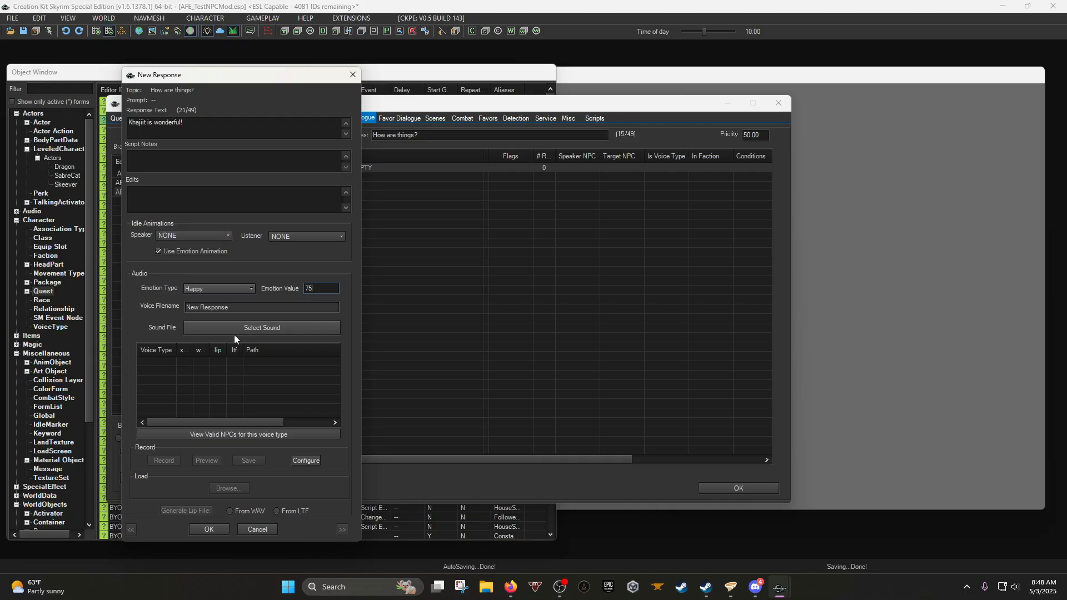
click(211, 528)
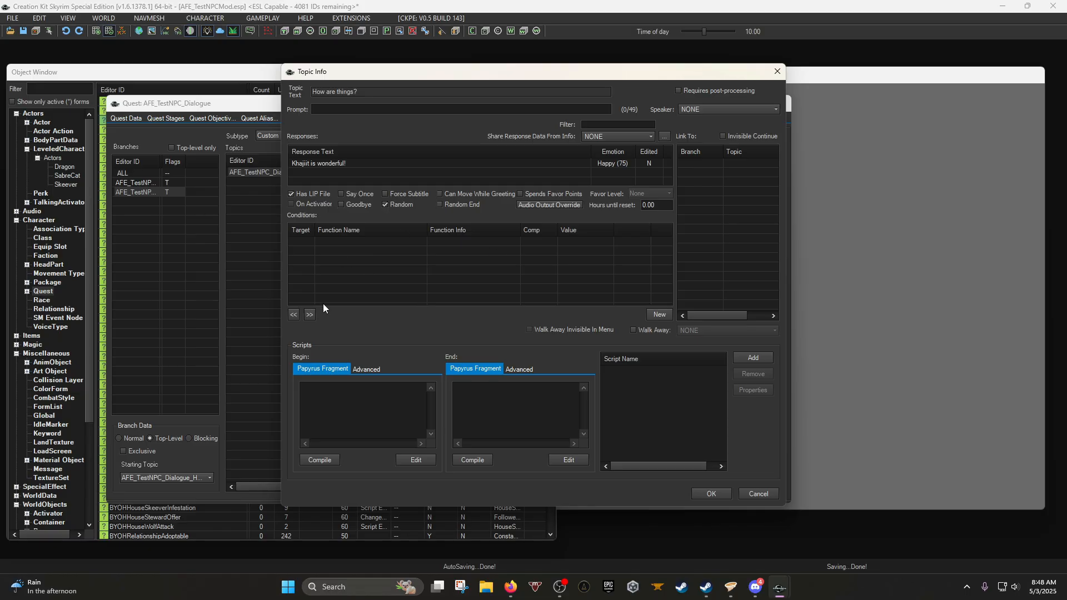
click(713, 495)
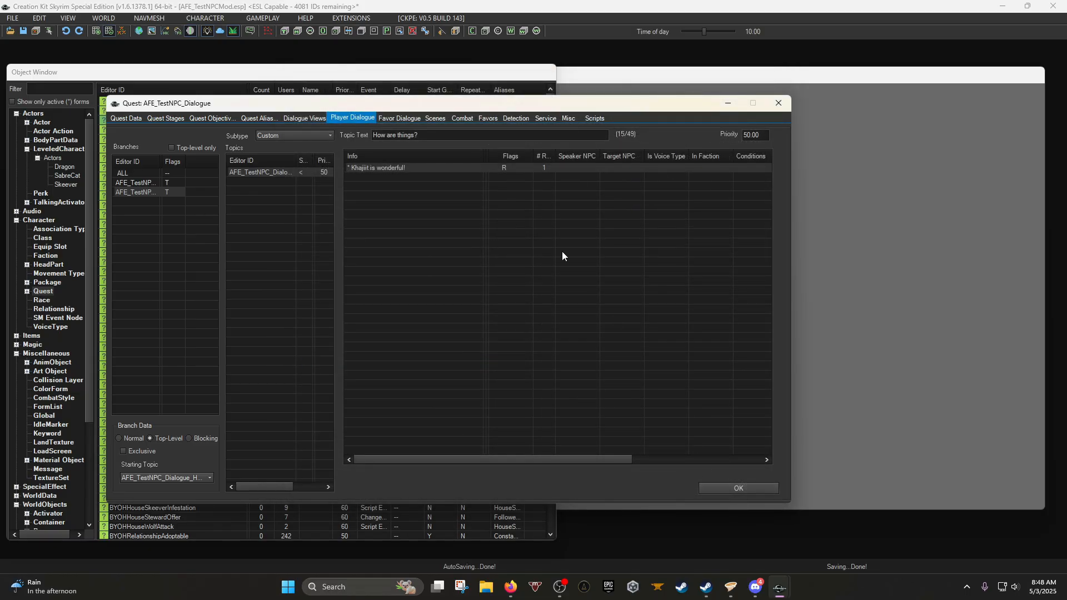
Copy the "Khajiit is wonderful!" info and change the copy's response text to "This one is good! Are you good?".
right_click(411, 168)
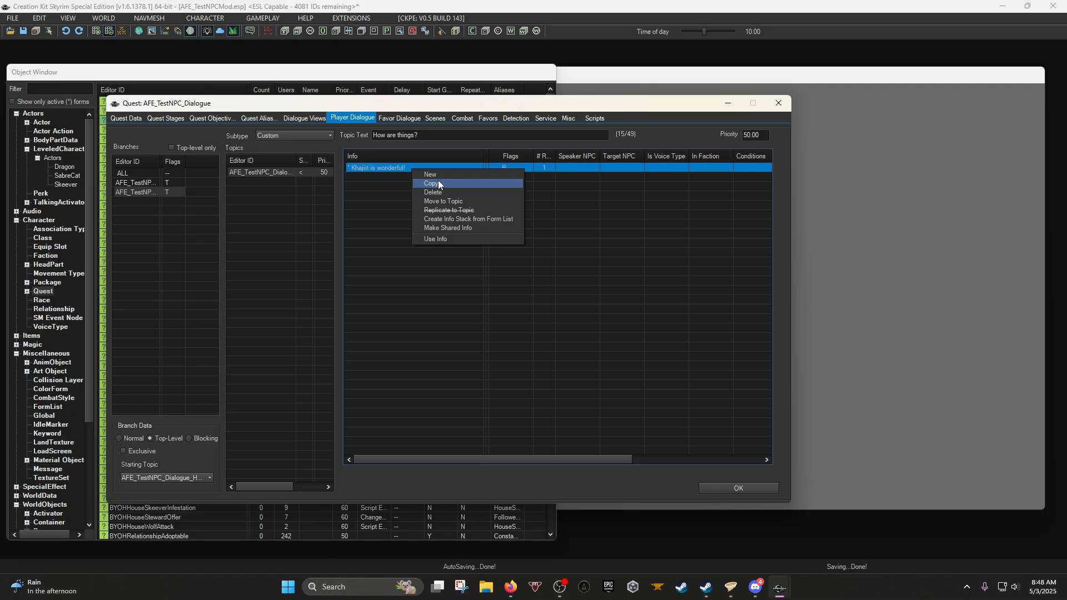
click(437, 180)
double_click(408, 177)
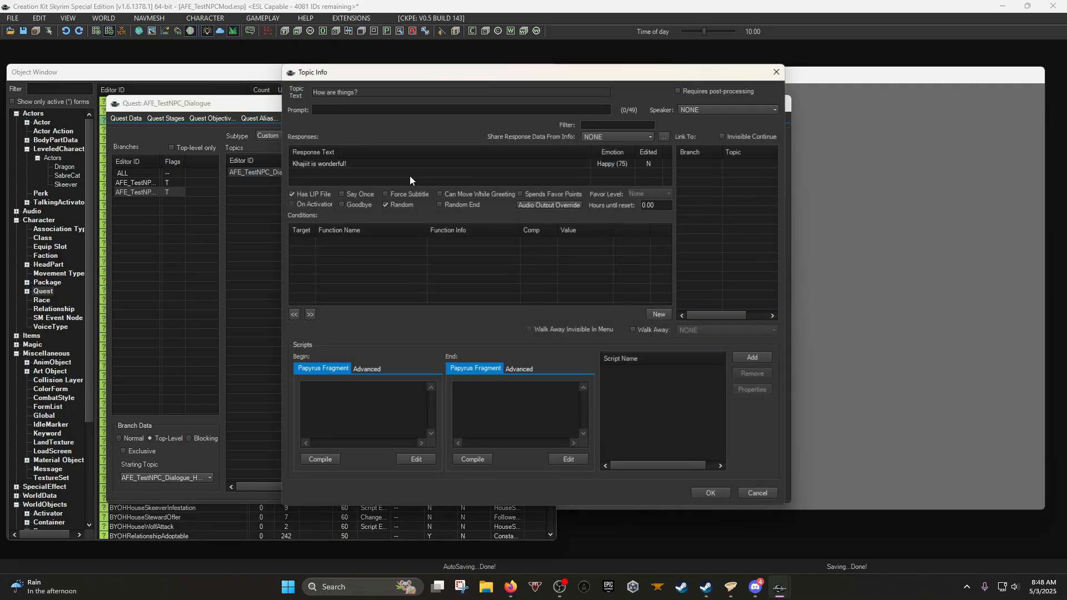
double_click(341, 164)
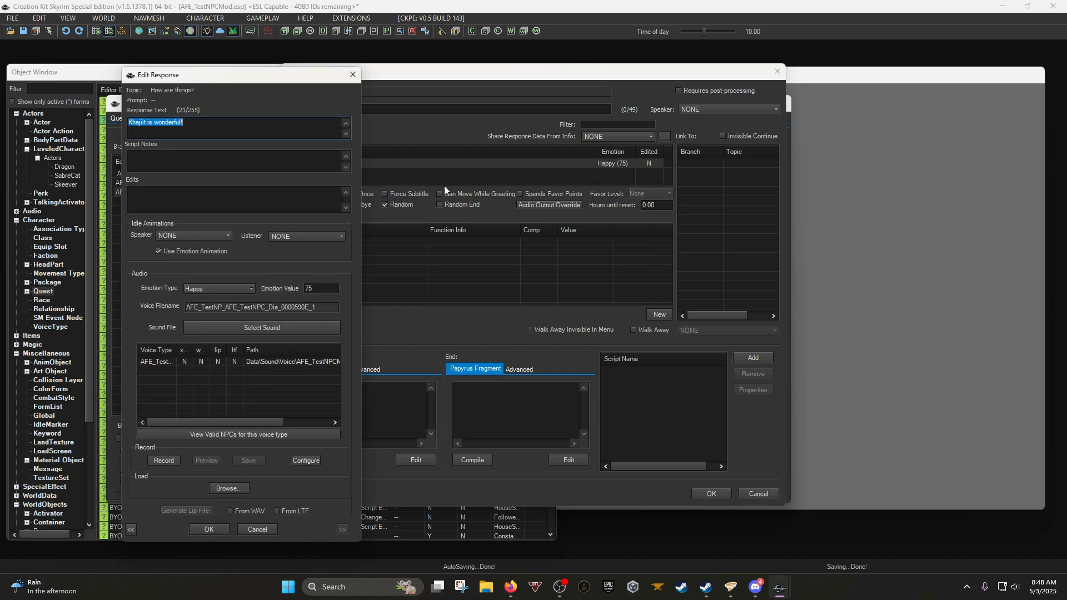
text(This one)
key(BackSpace)
key(BackSpace)
key(BackSpace)
key(BackSpace)
key(BackSpace)
key(BackSpace)
key(BackSpace)
key(BackSpace)
key(BackSpace)
text(This one is good! Are you good?)
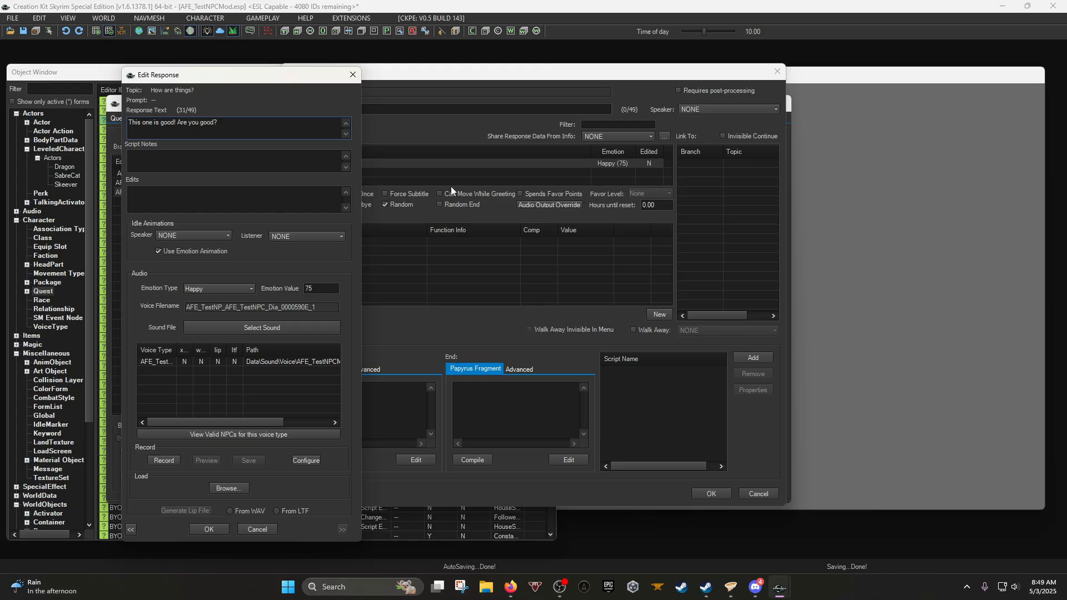
Set the copied response's emotion value to 50 and its speaker idle animation to IdleApplaud5, and save the info.
double_click(321, 288)
text(5)
click(219, 237)
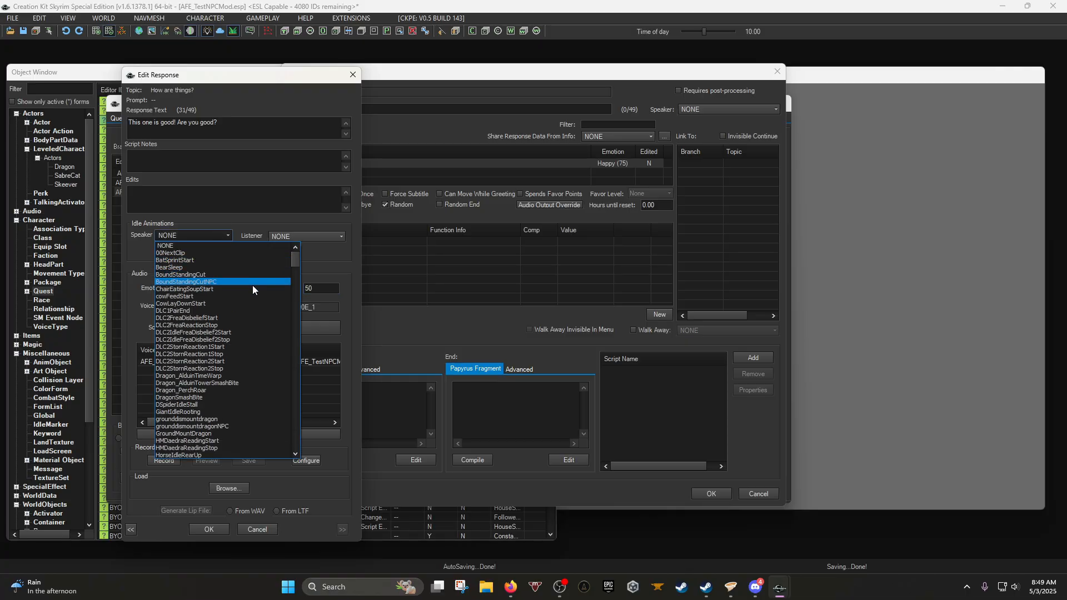
scroll(250, 306, down, 6)
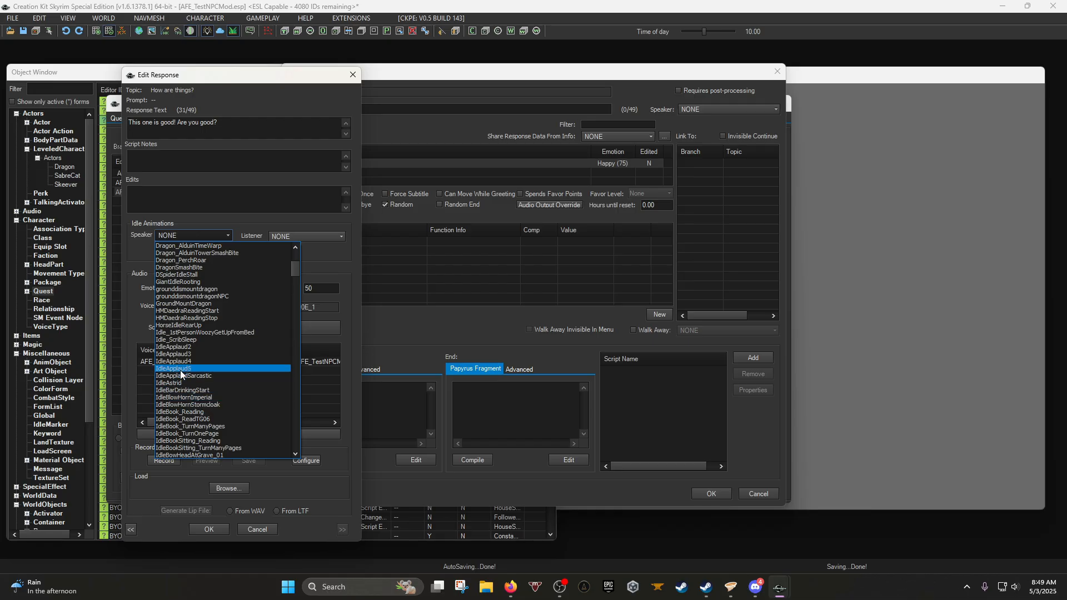
click(181, 369)
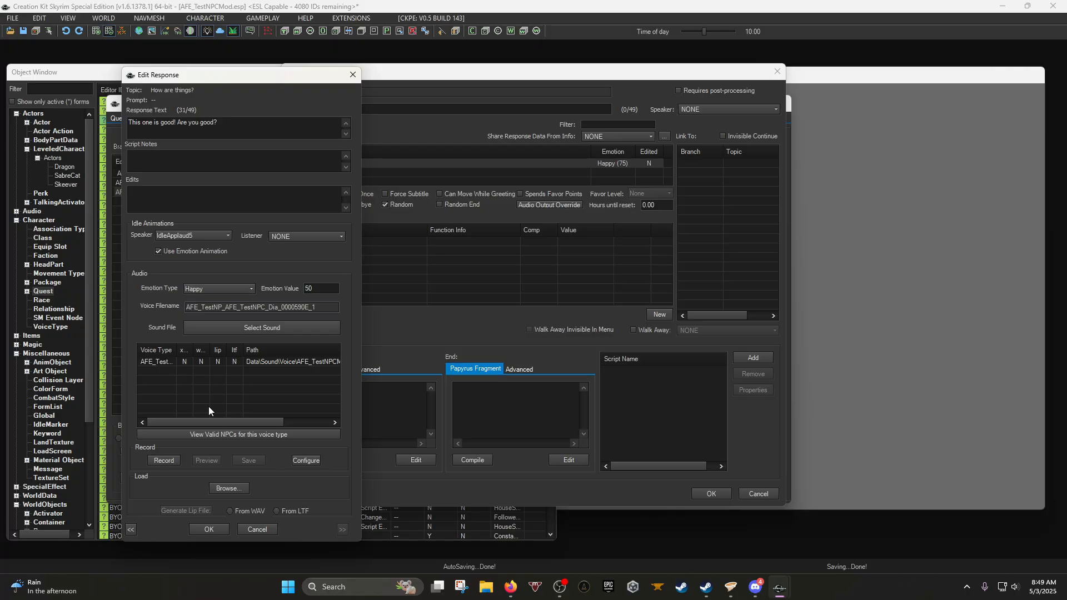
click(214, 528)
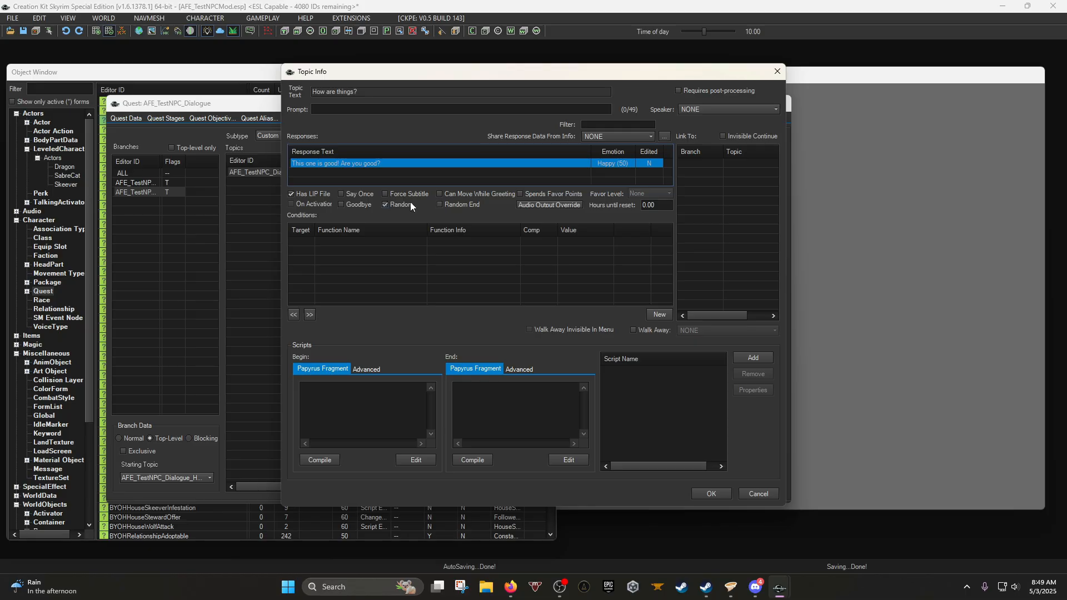
click(710, 494)
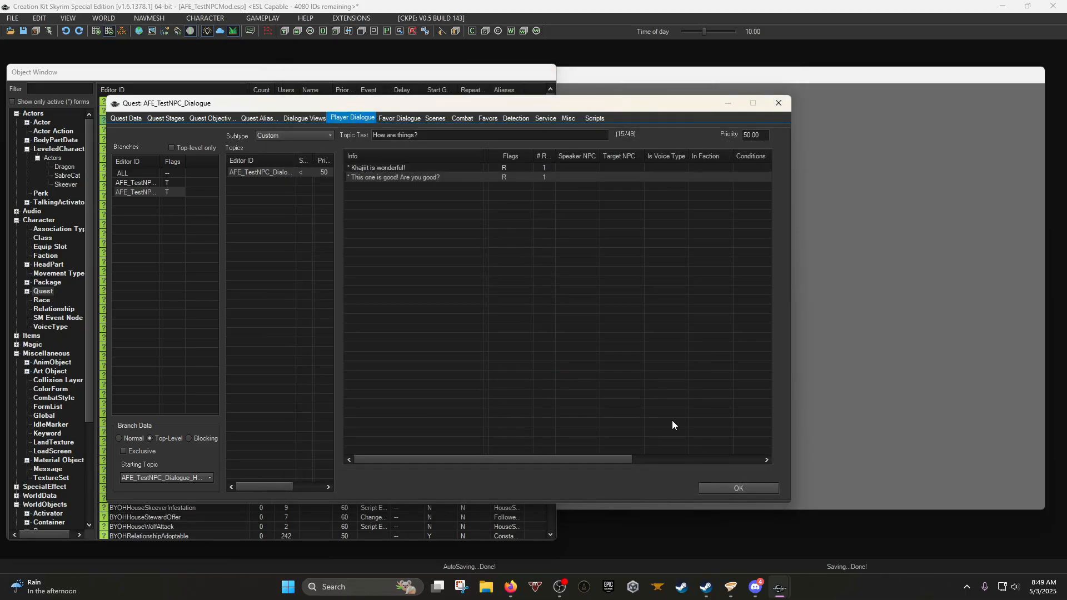
Compare the infos and flags in the "Follow me." and "How are things?" dialogue branches.
click(261, 212)
click(147, 183)
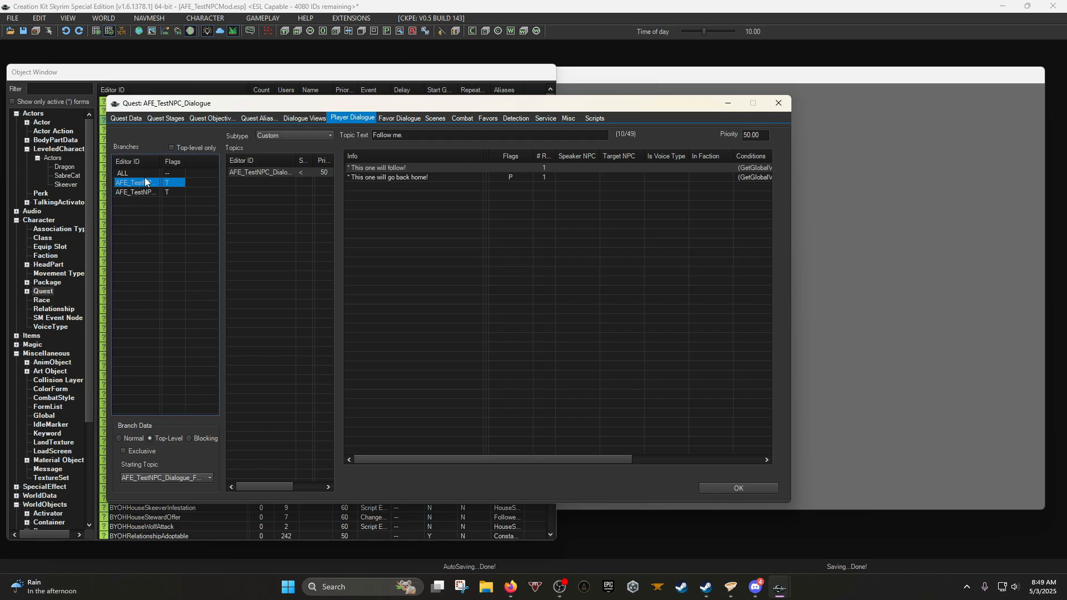
click(143, 175)
click(144, 183)
click(144, 198)
click(152, 185)
click(152, 190)
click(153, 184)
click(158, 192)
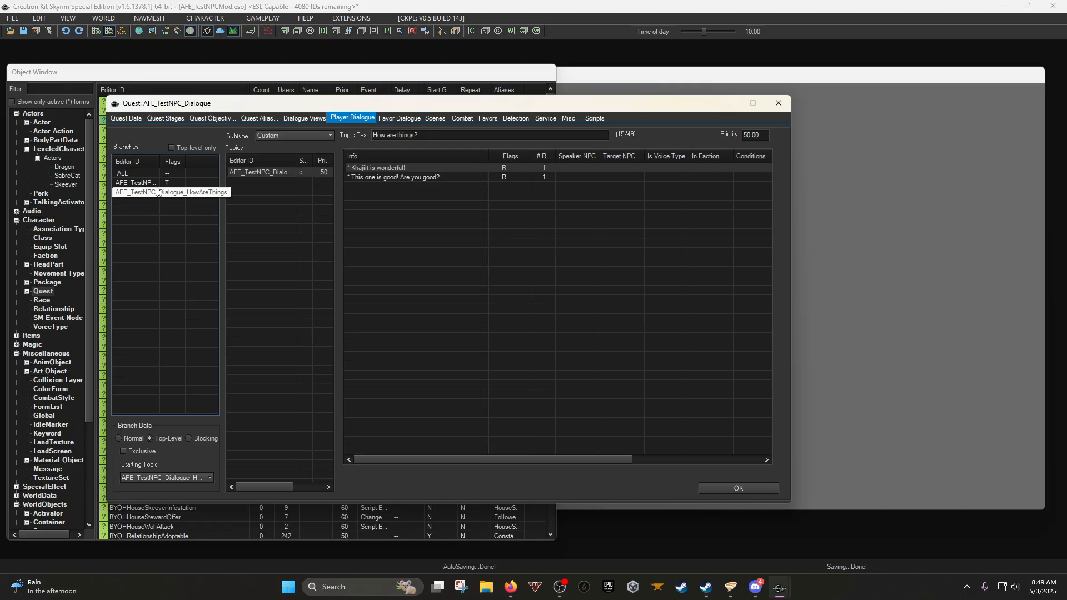
click(152, 183)
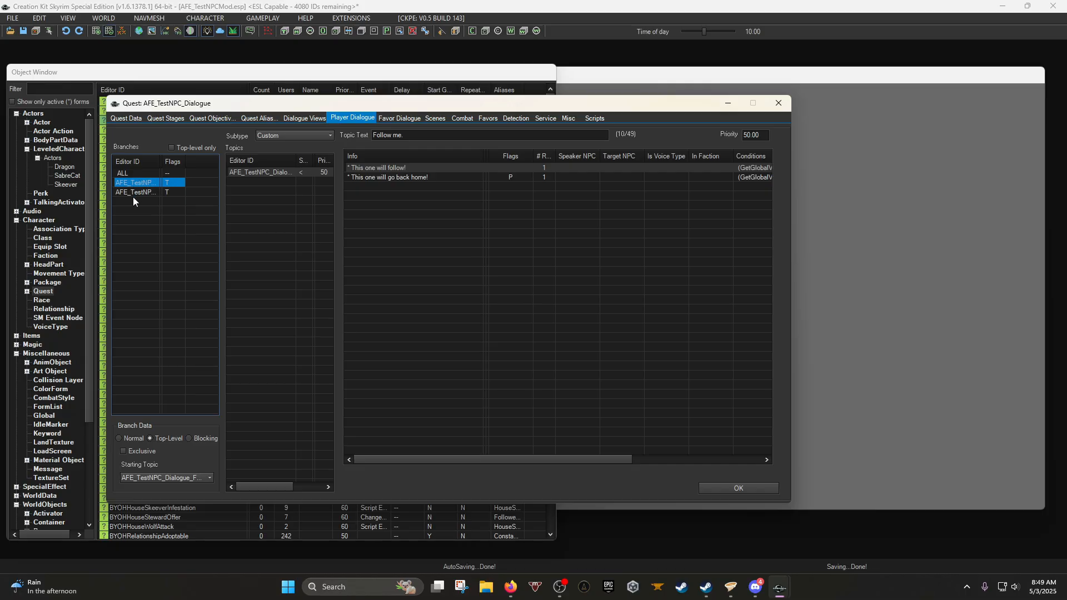
click(397, 177)
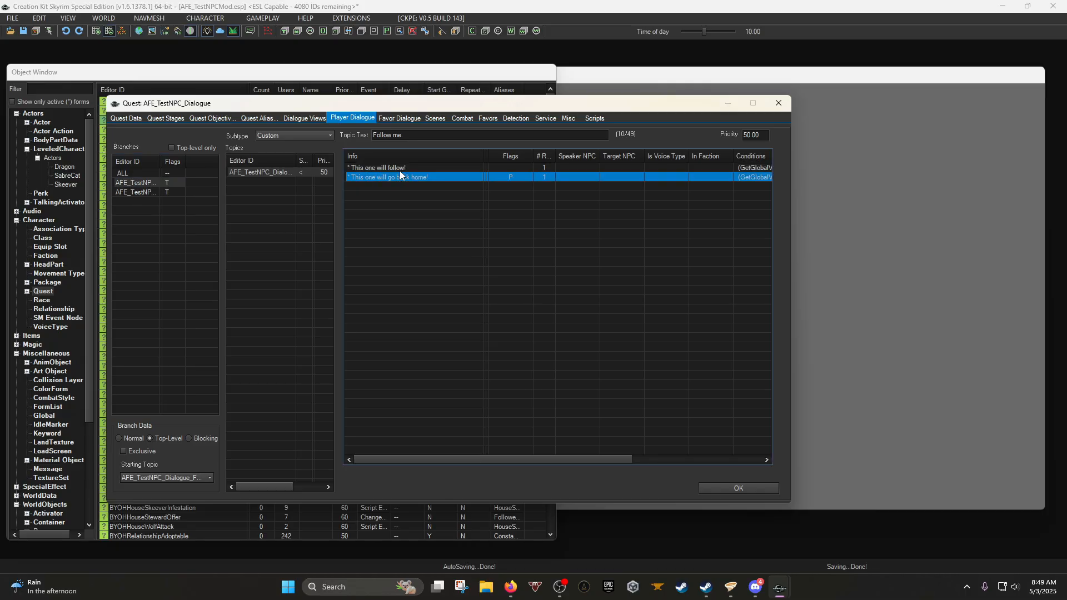
click(136, 192)
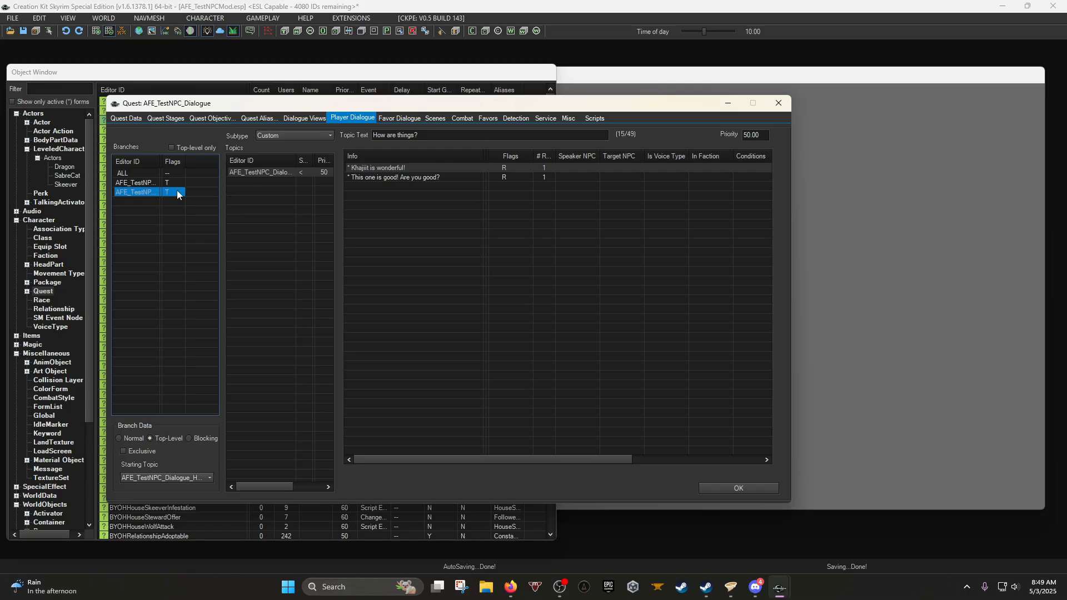
Set the priority of the "Follow me." topic to 100.
click(139, 182)
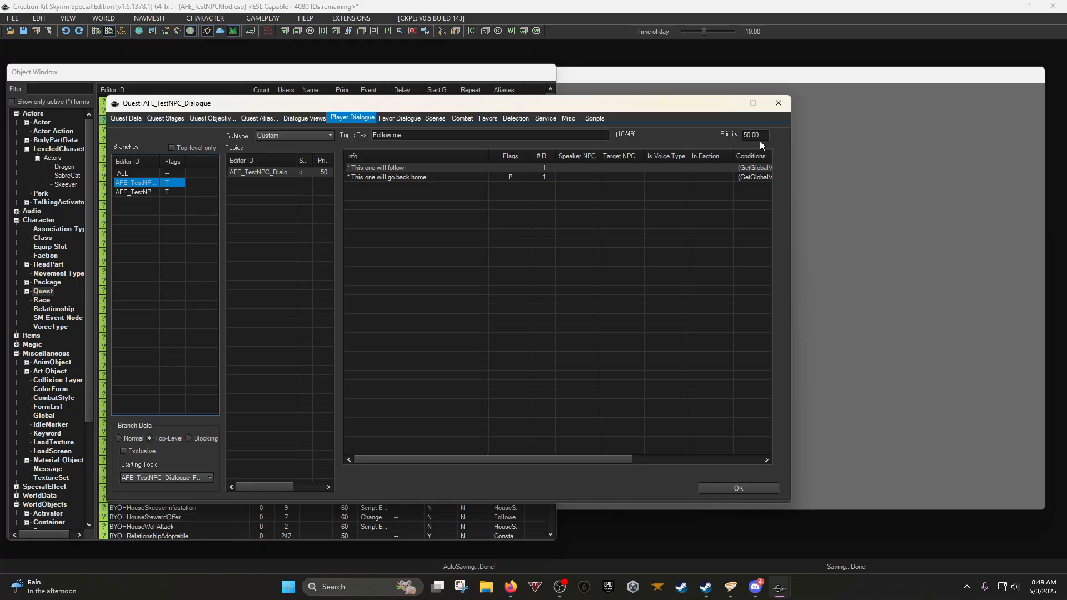
drag(750, 132, 735, 134)
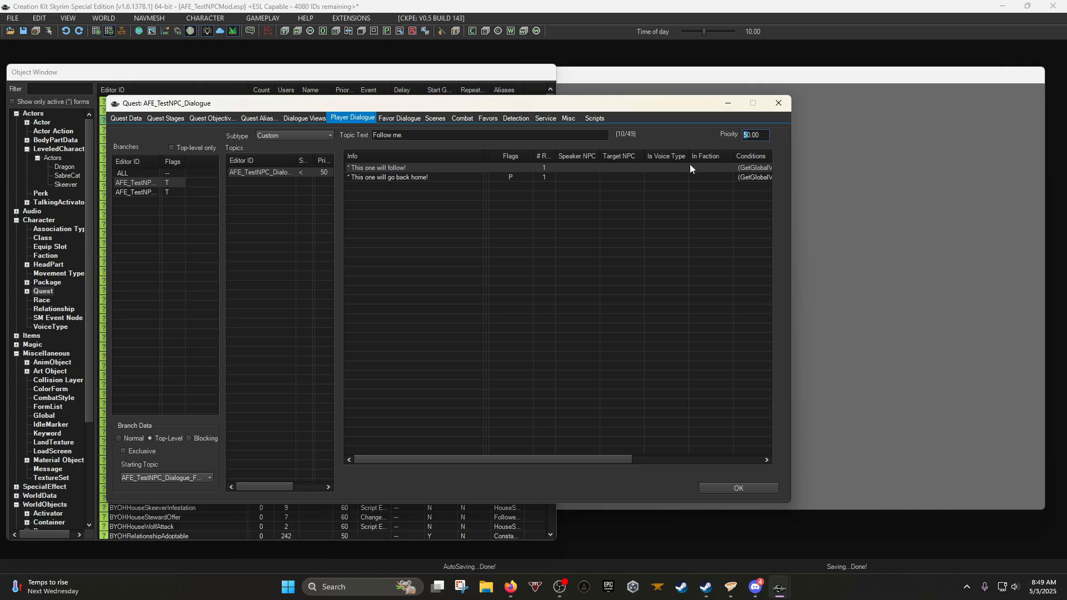
text(10)
Set the priority of the "How are things?" topic to 90 and check both branches' priorities.
click(132, 192)
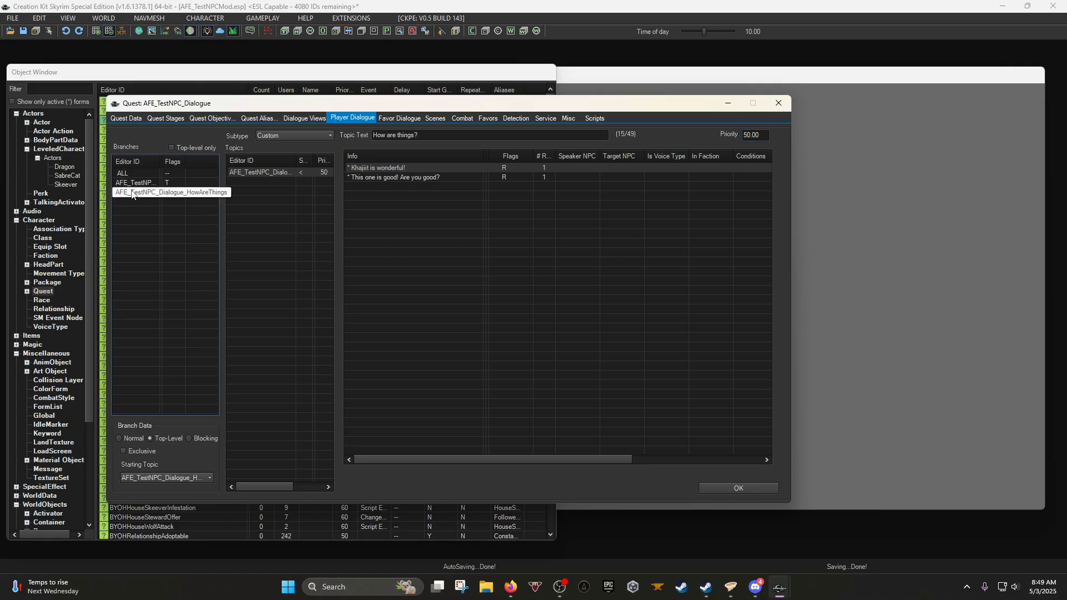
right_click(748, 136)
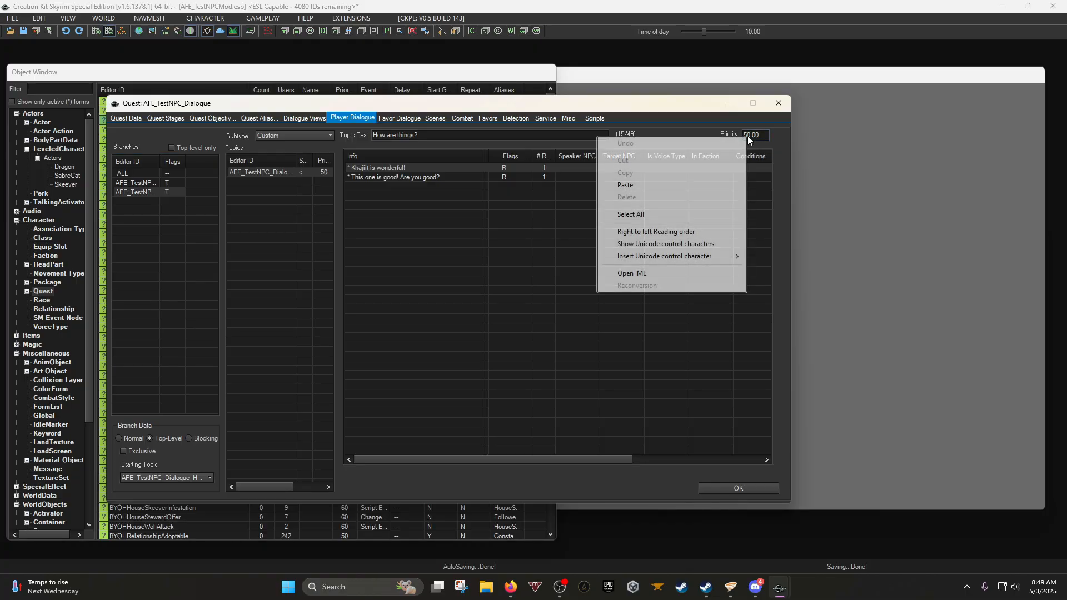
double_click(747, 135)
drag(748, 135, 710, 138)
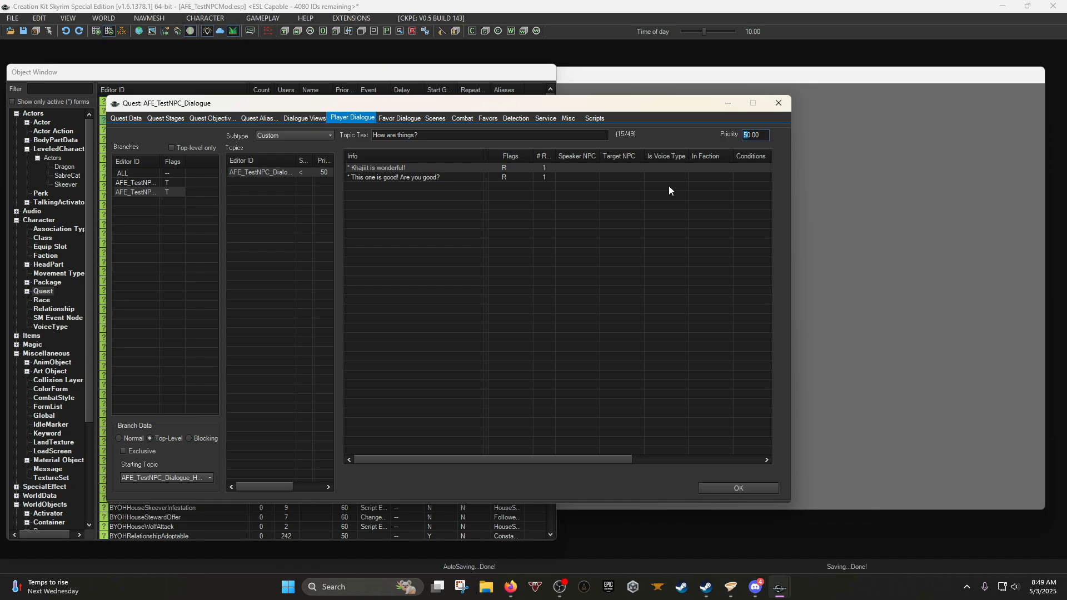
click(150, 182)
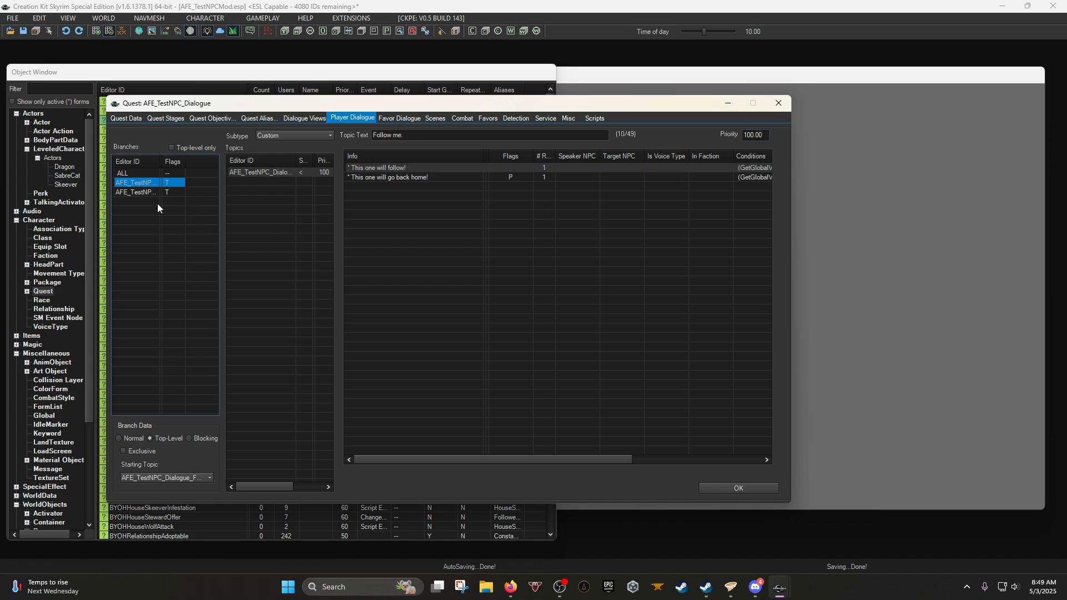
click(156, 192)
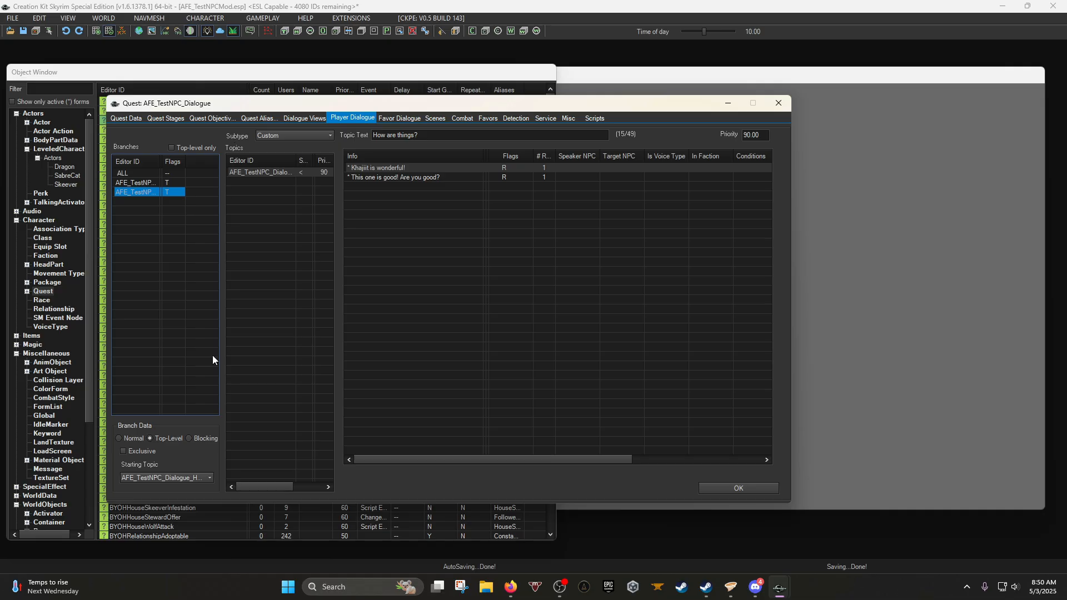
click(388, 242)
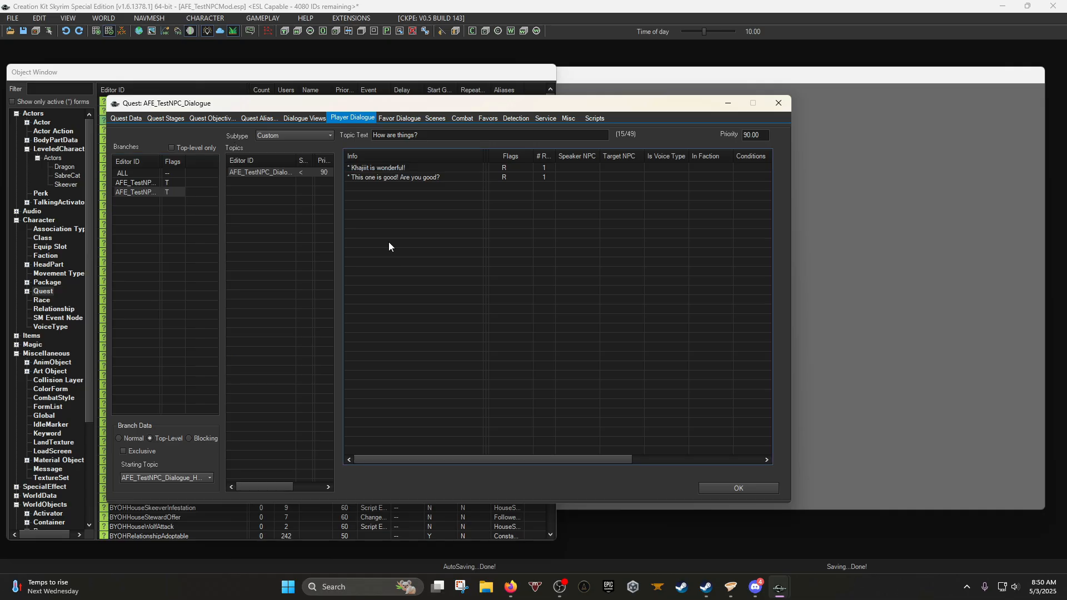
Confirm the quest's dialogue changes and reopen the AFE_TestNPC_Dialogue quest at its combat dialogue.
click(739, 488)
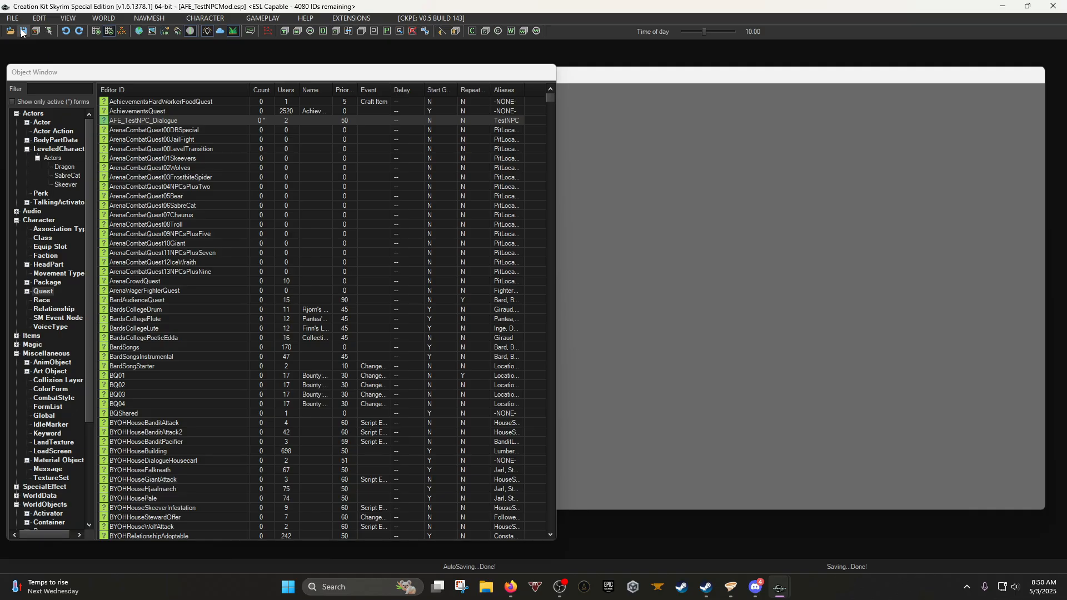
double_click(131, 121)
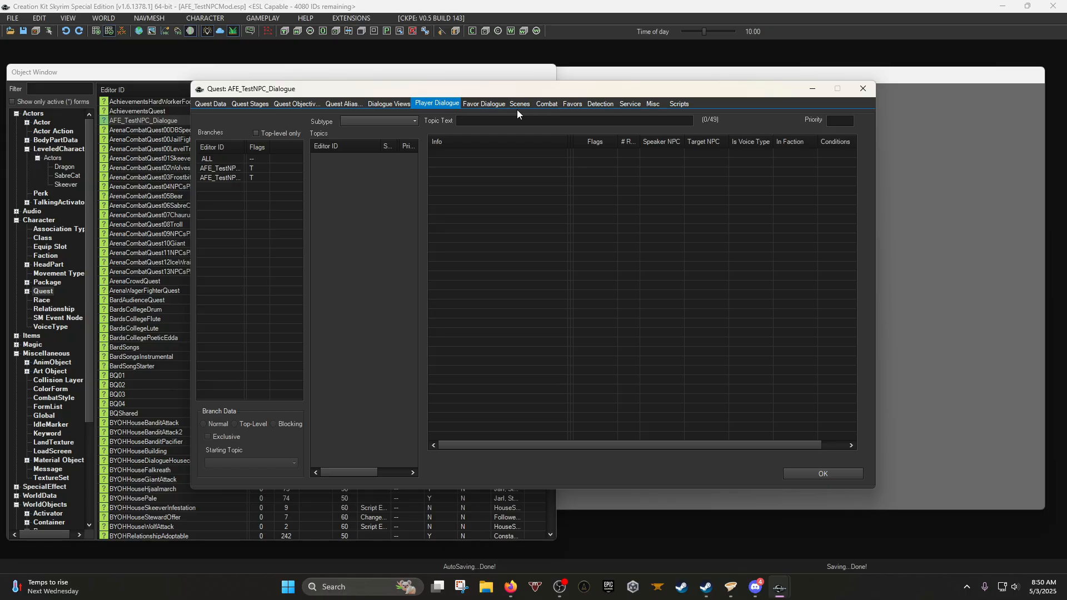
click(551, 104)
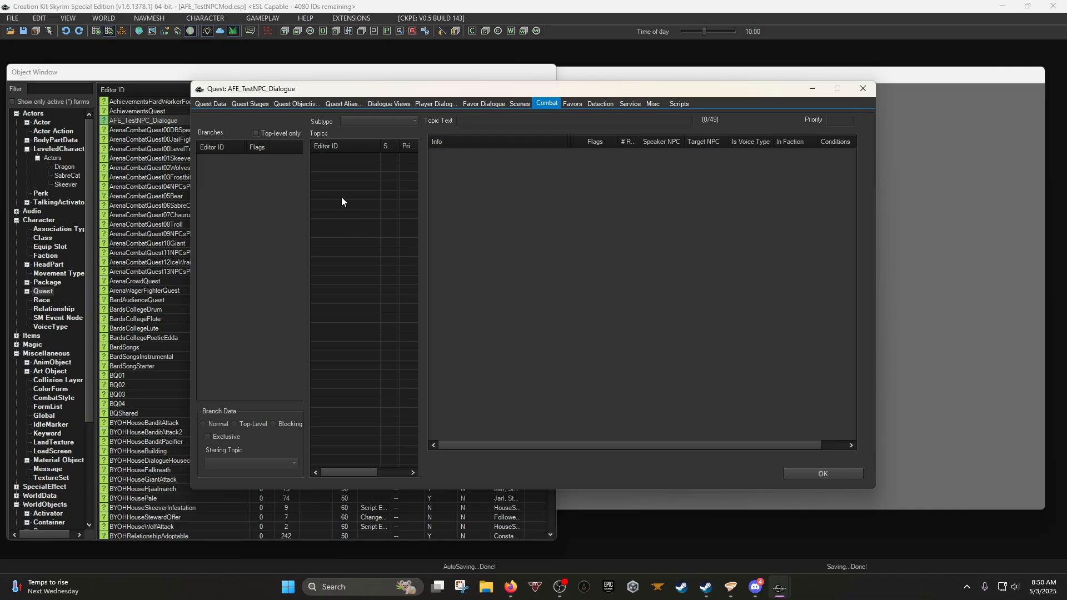
Start a new combat topic and examine the available types, including PowerAttack, Hit, Death and Taunt.
right_click(348, 166)
click(364, 173)
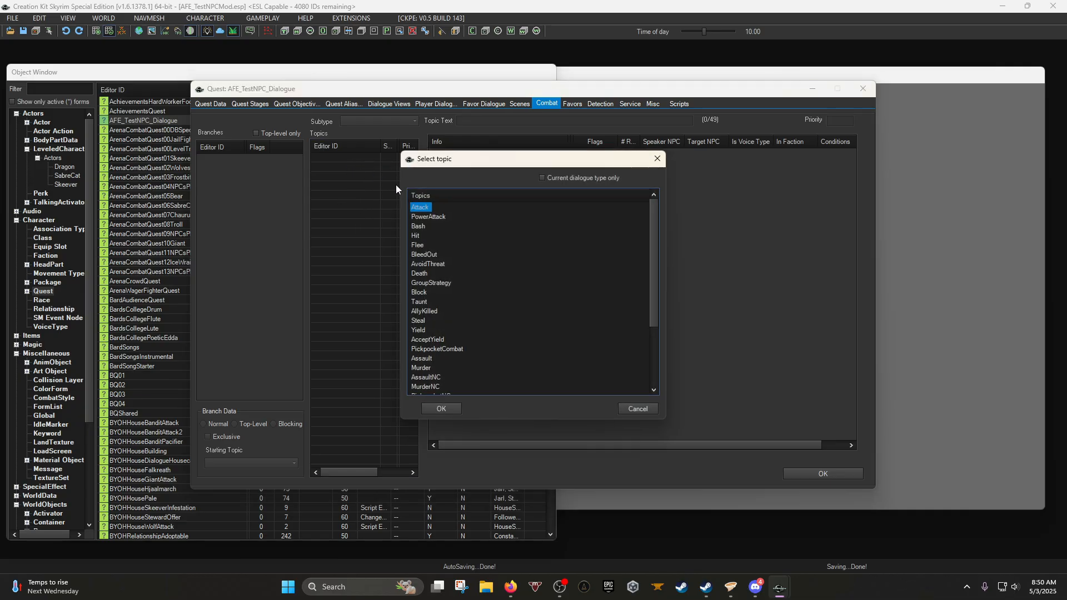
scroll(445, 284, down, 3)
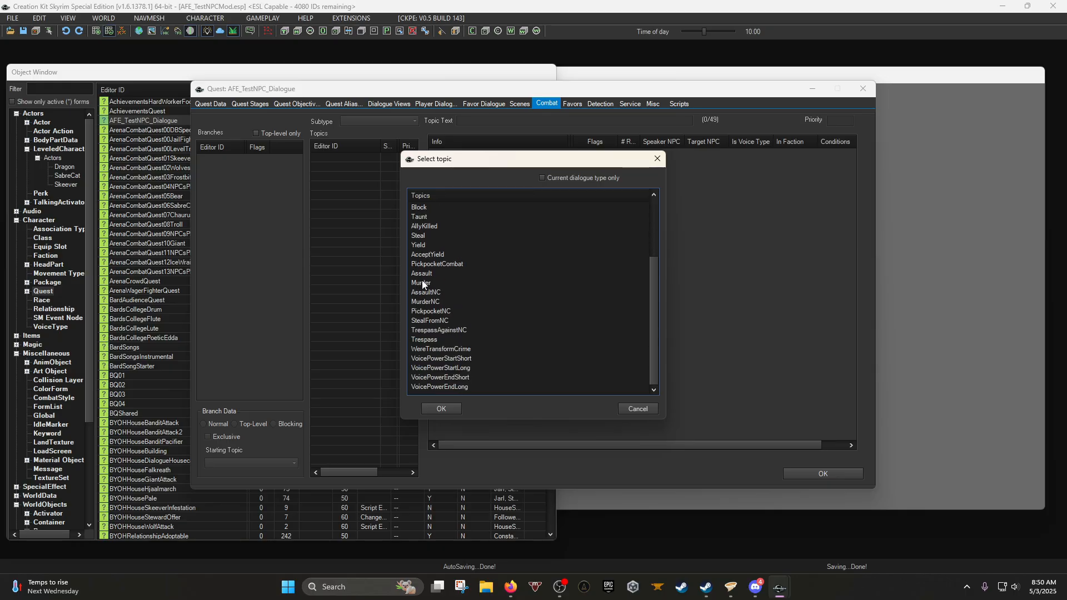
scroll(464, 332, up, 3)
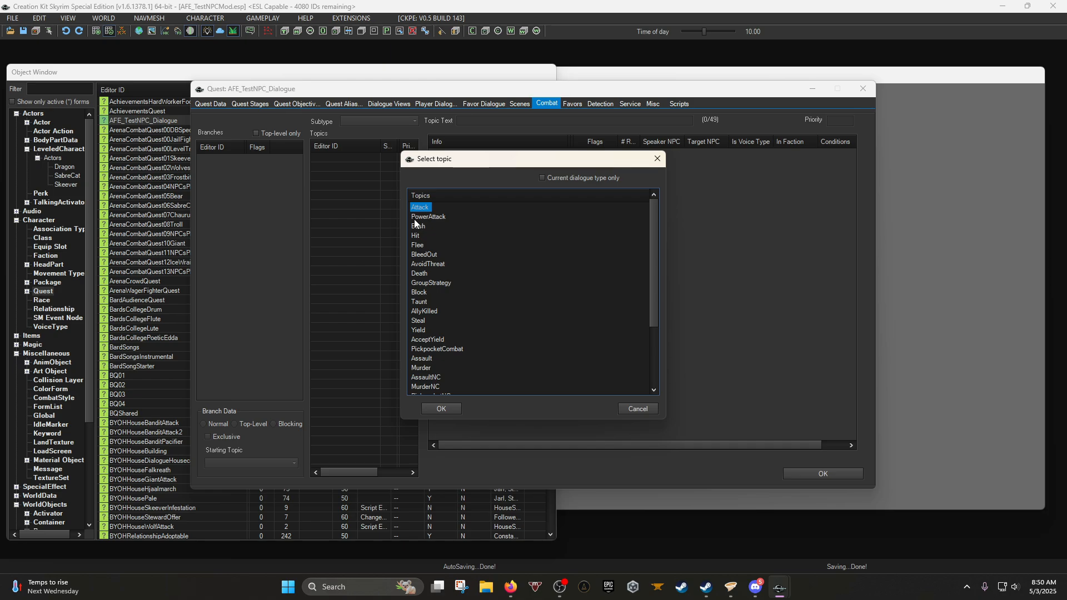
click(434, 218)
click(421, 236)
click(434, 273)
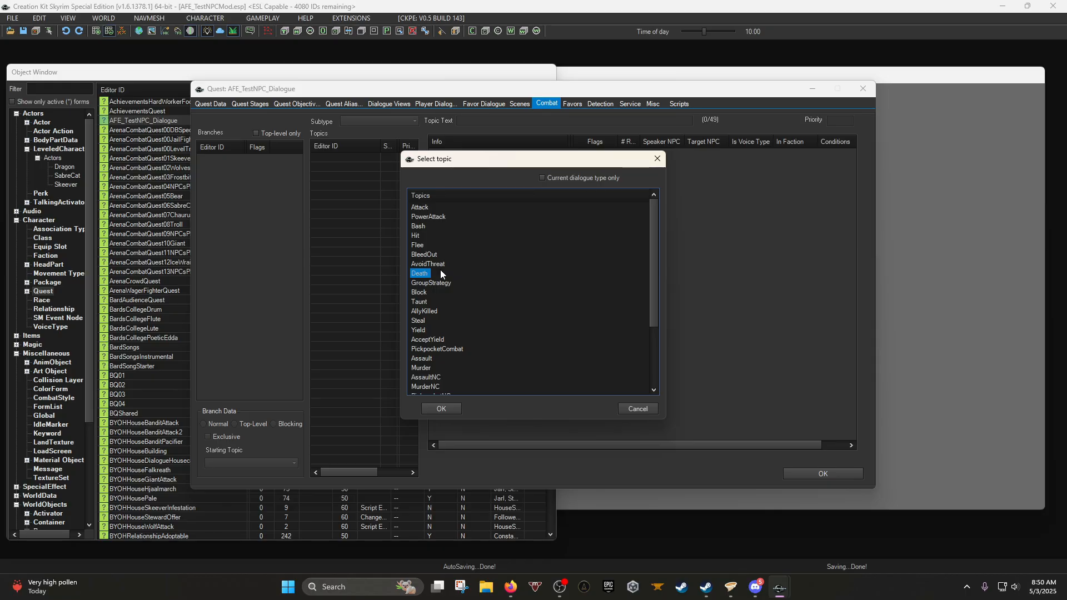
scroll(431, 289, down, 1)
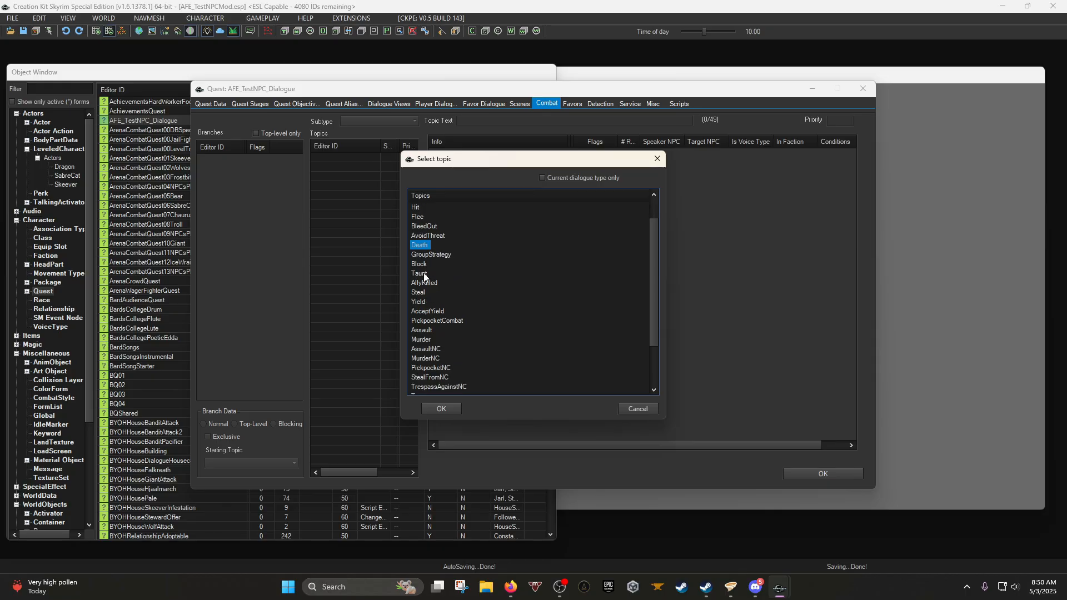
click(425, 275)
scroll(431, 323, down, 1)
scroll(431, 328, down, 1)
scroll(431, 328, up, 3)
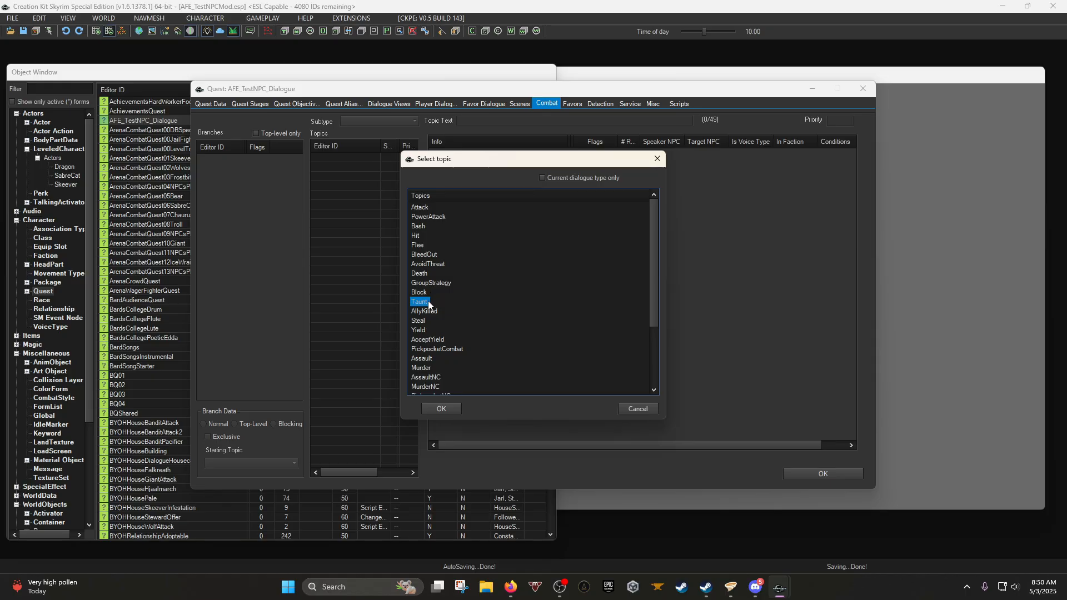
Create a Taunt combat topic with the ID AFE_TestNPC_Dialogue_Taunt.
double_click(428, 301)
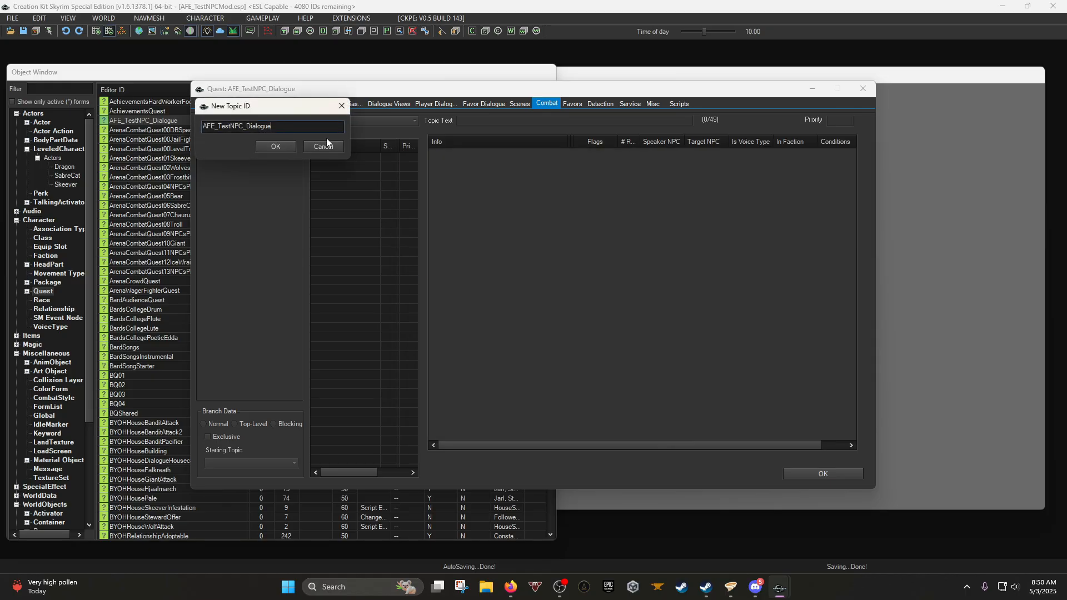
text(_Taiu)
key(BackSpace)
key(BackSpace)
text(unt)
key(Return)
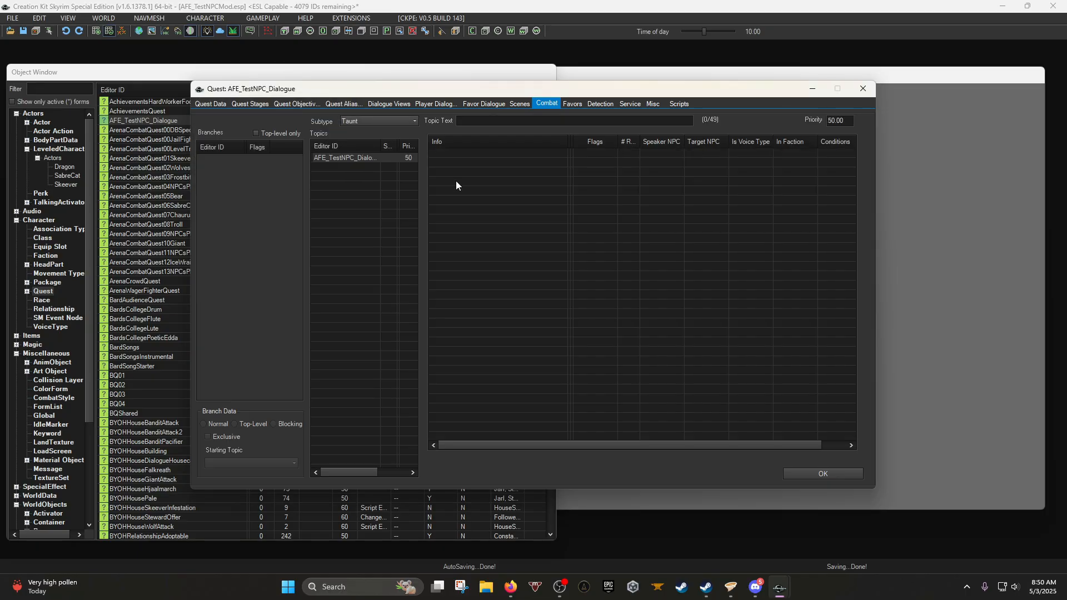
Add a new info to the Taunt topic with the response text "You are mince meat!".
right_click(461, 178)
click(479, 122)
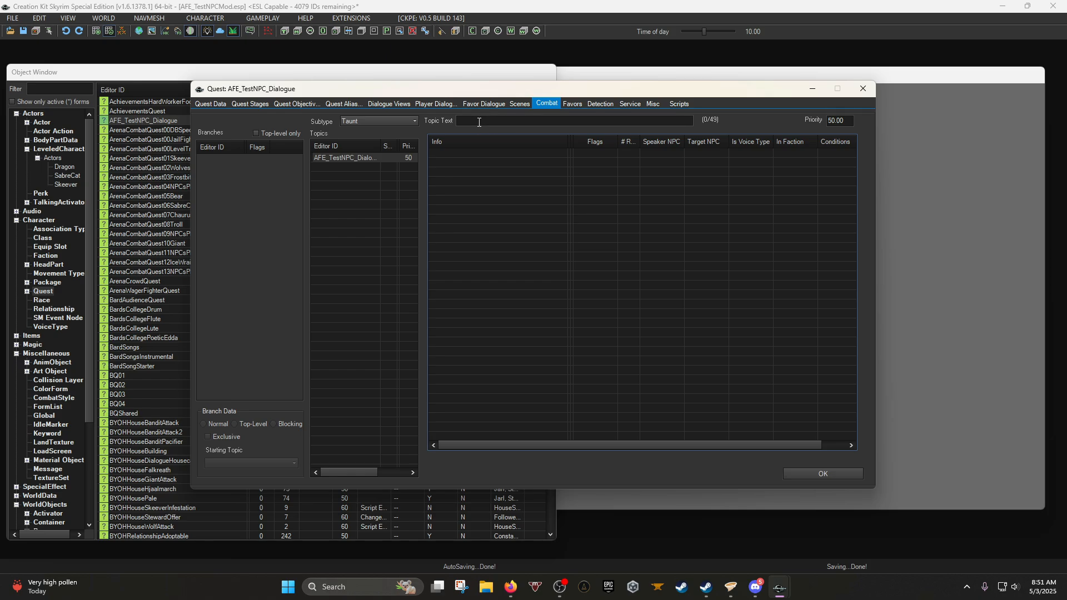
right_click(467, 179)
click(461, 161)
right_click(464, 179)
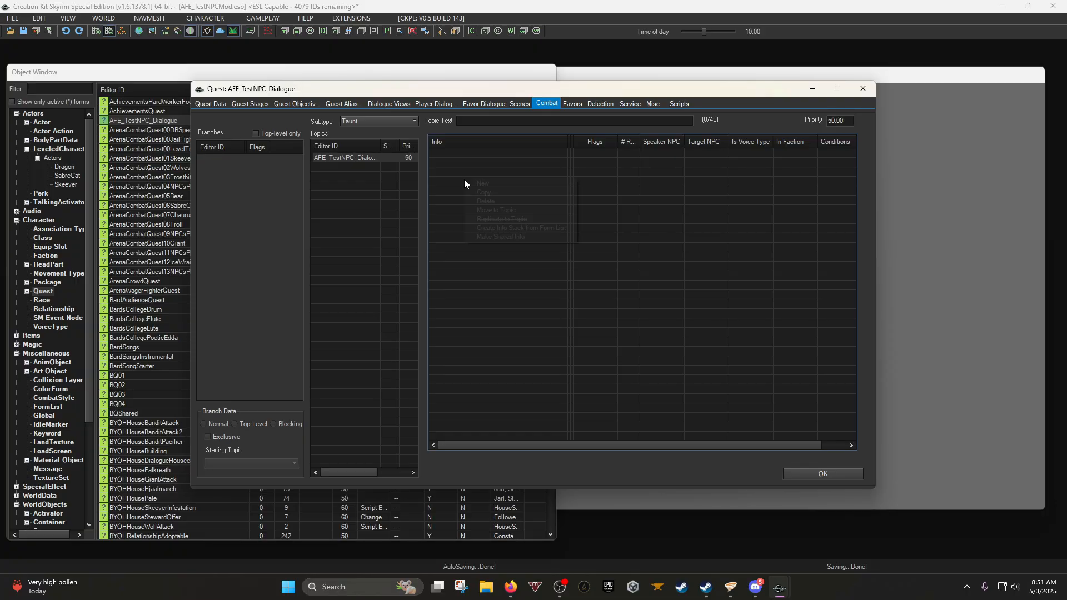
click(488, 183)
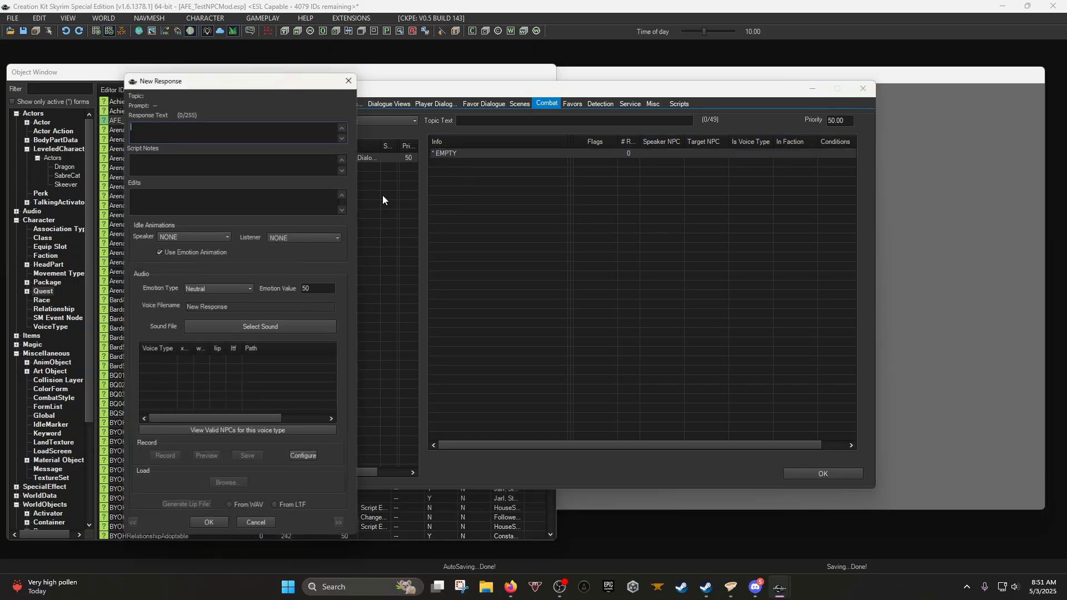
text(You are mince meat!)
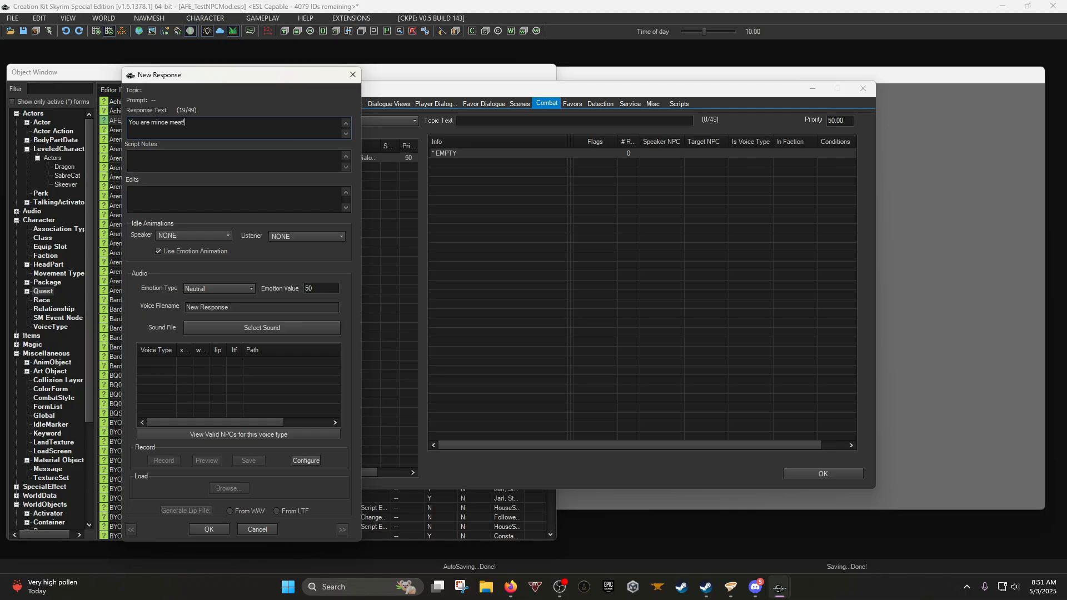
Set the taunt response's emotion type to Anger, flag its info as Random and save the info.
click(198, 291)
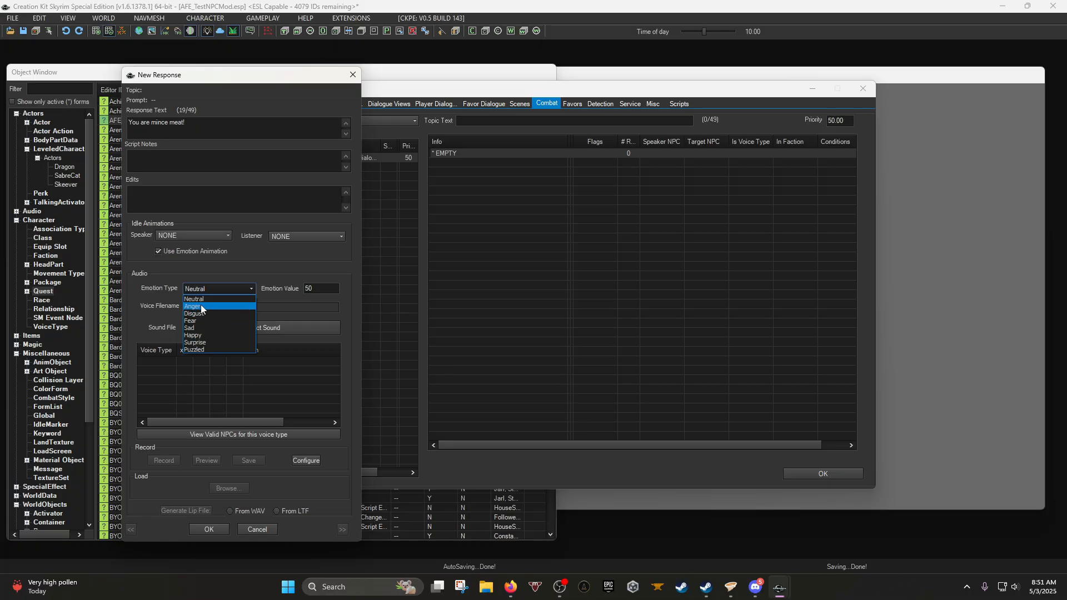
click(200, 305)
click(224, 528)
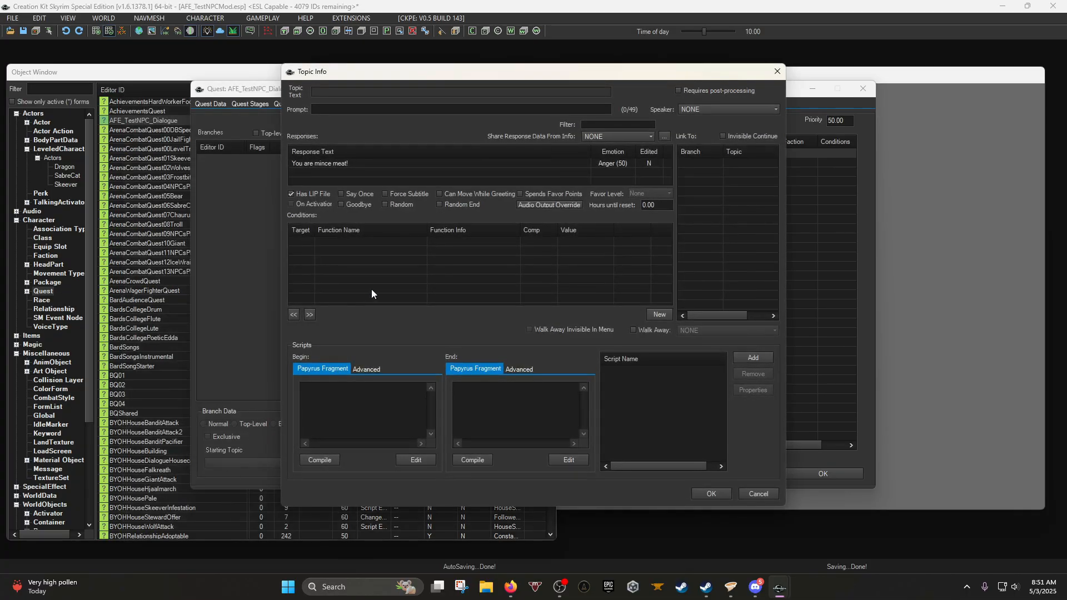
click(391, 205)
click(712, 494)
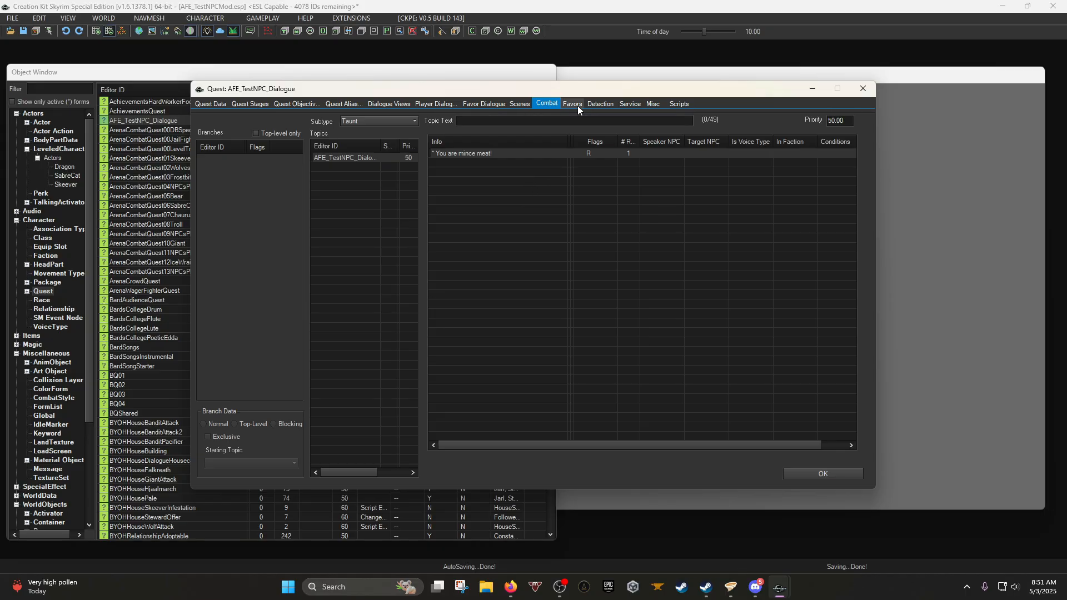
Examine the detection topic types, such as AlertIdle, LostIdle, NormalToAlert and CombatToNormal, without creating a topic.
click(602, 105)
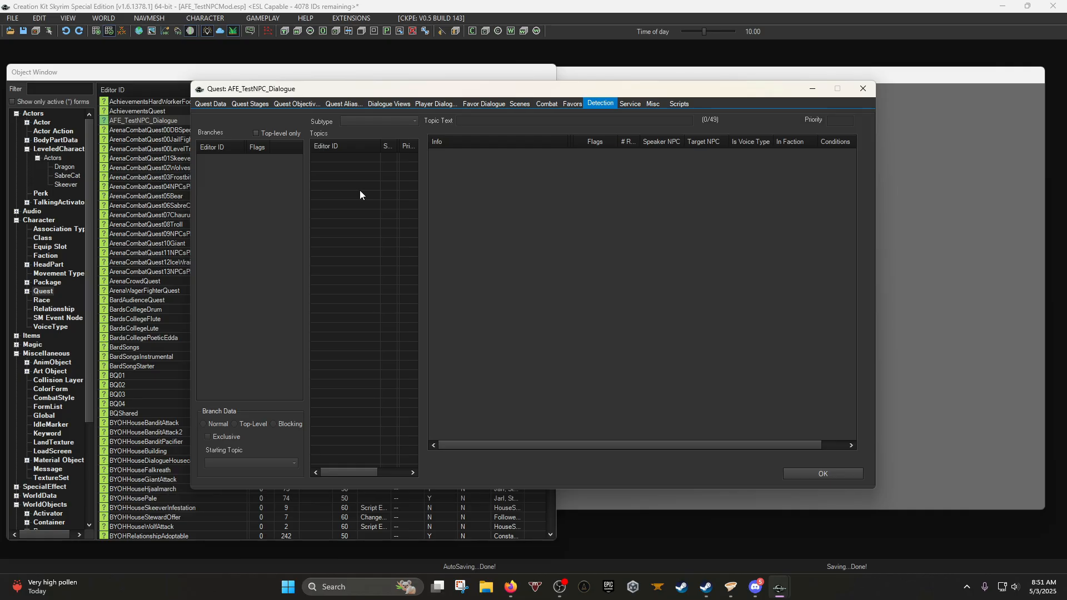
right_click(366, 179)
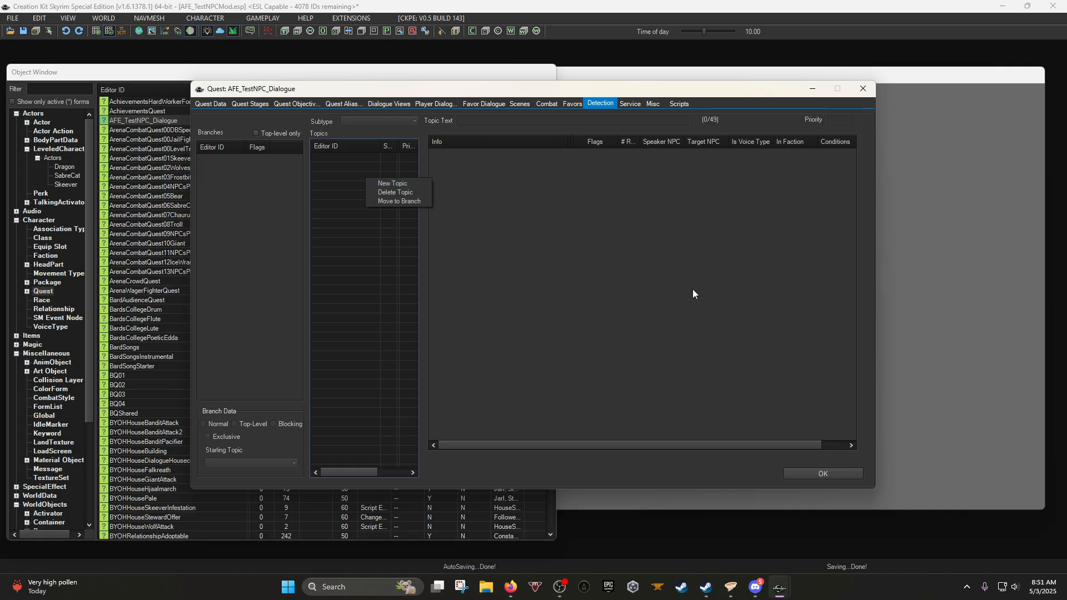
click(727, 269)
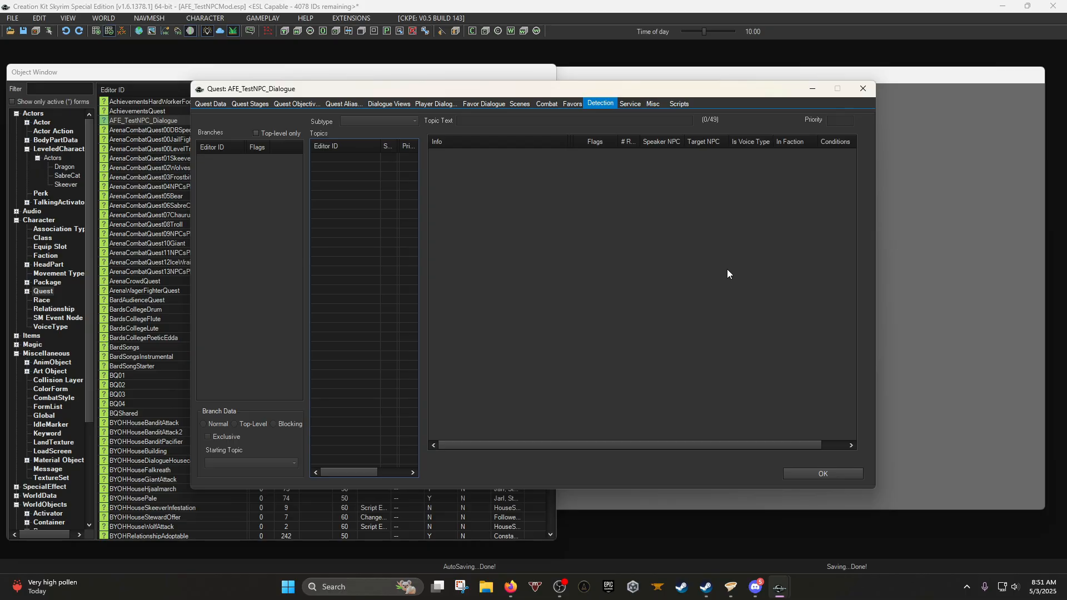
right_click(354, 222)
click(383, 226)
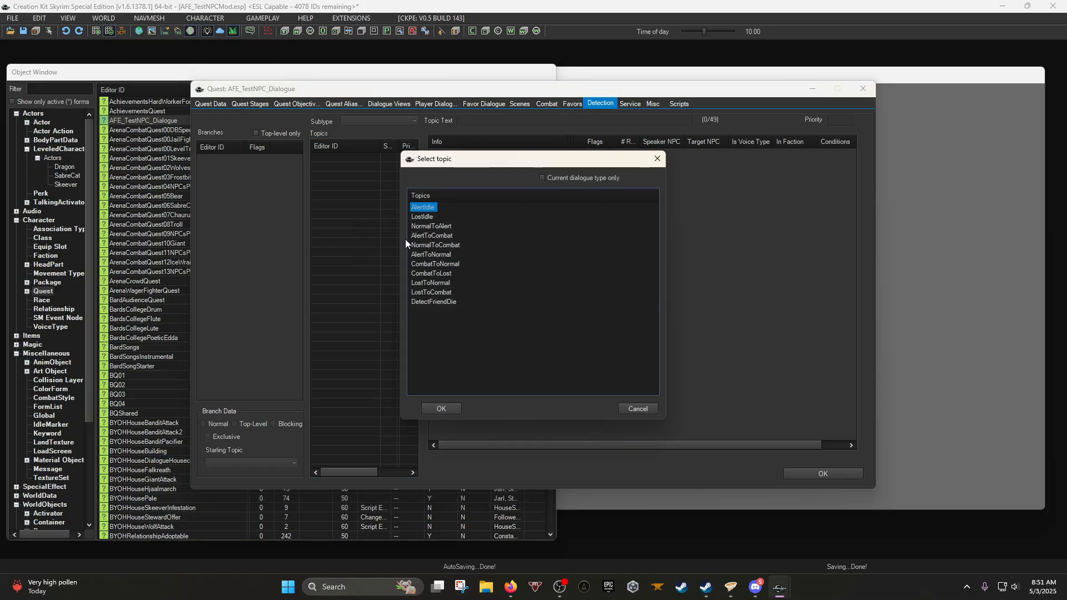
click(429, 218)
click(430, 208)
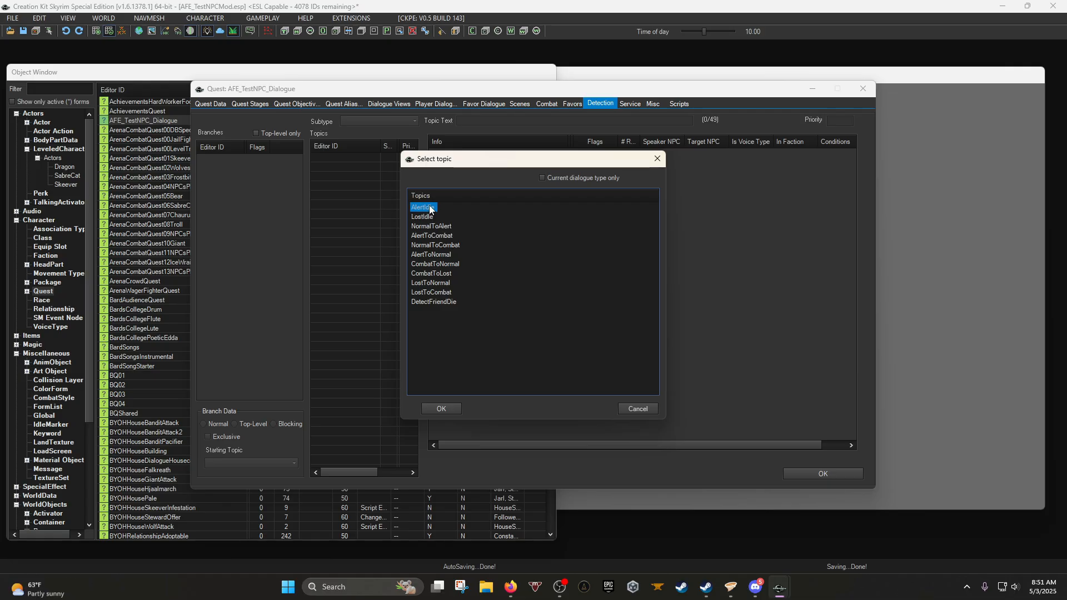
click(429, 218)
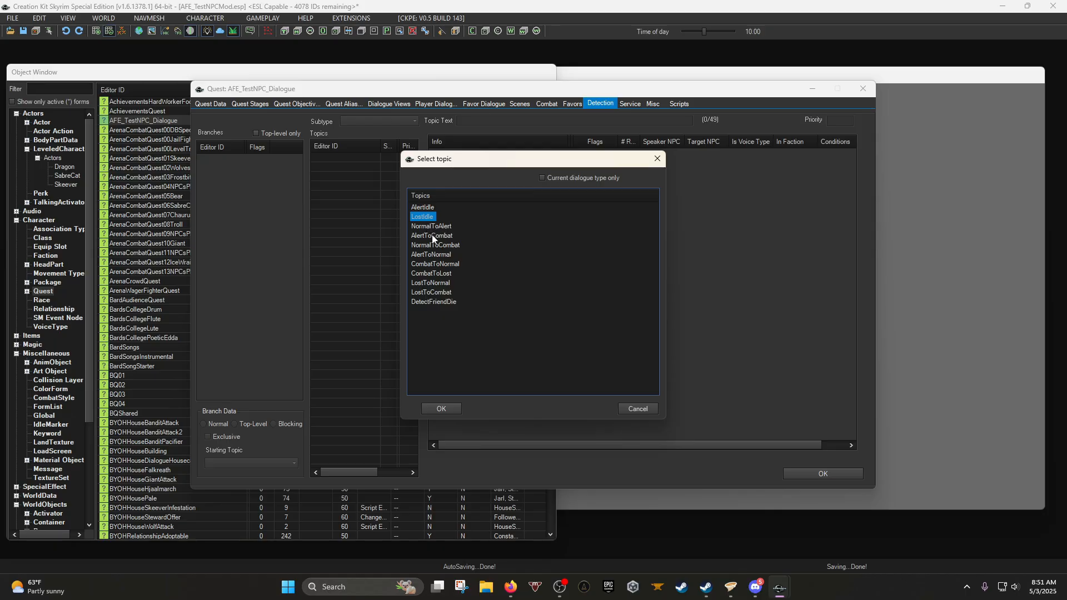
click(433, 225)
click(444, 265)
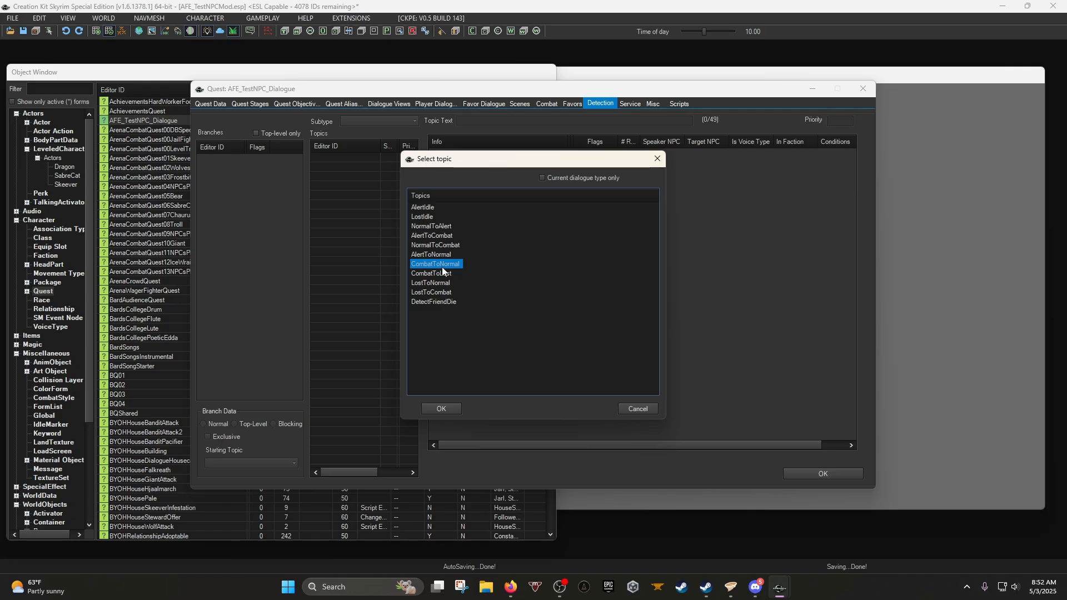
click(438, 227)
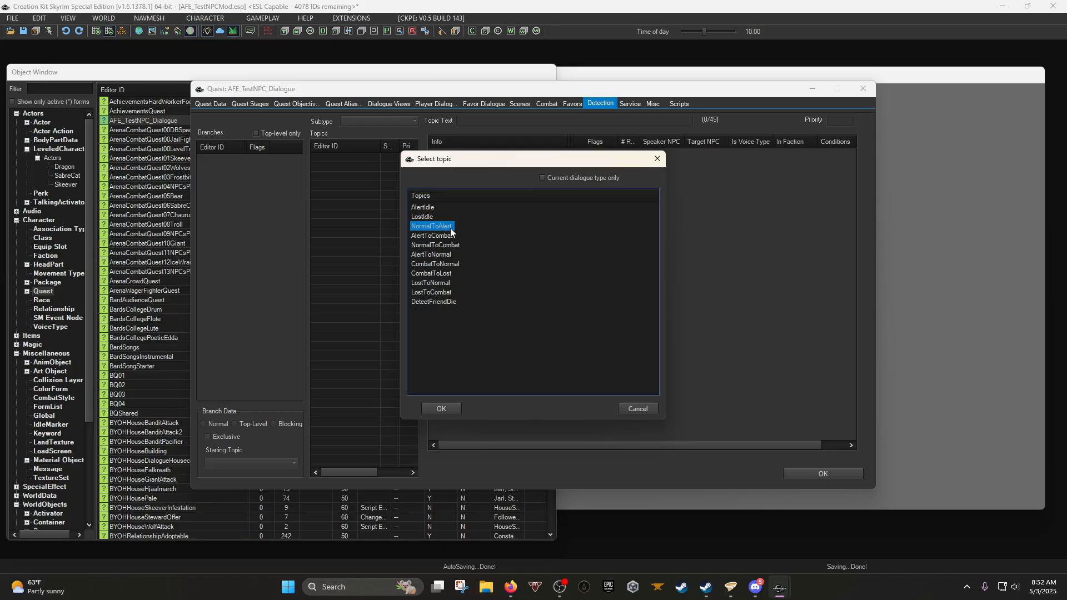
click(425, 208)
click(630, 408)
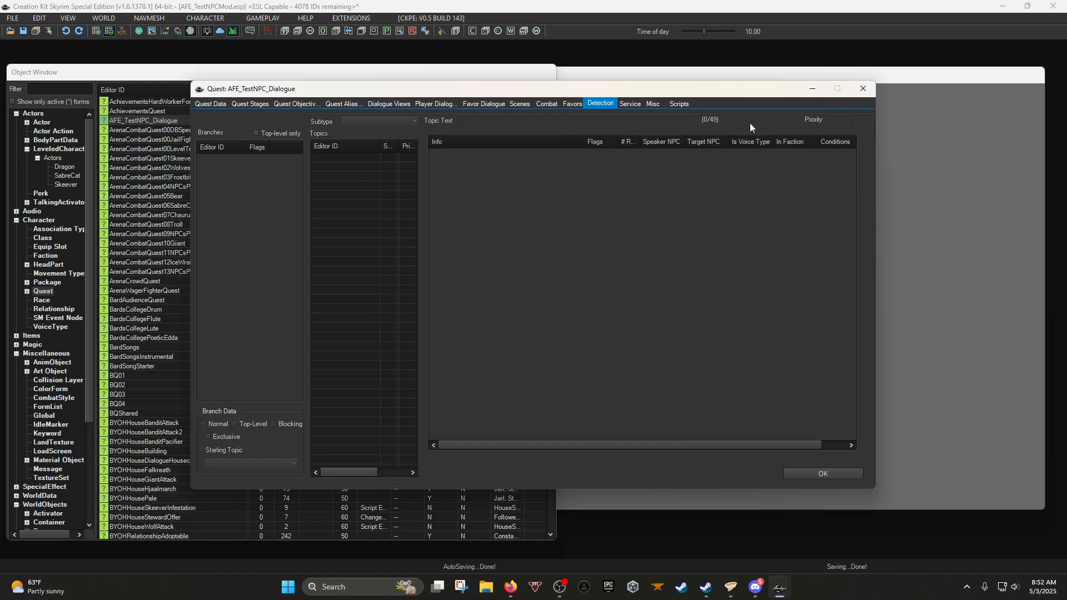
Start a new miscellaneous topic and examine the available topic types, such as Hello, Goodbye, Idle and ActorCollidewithActor.
click(654, 105)
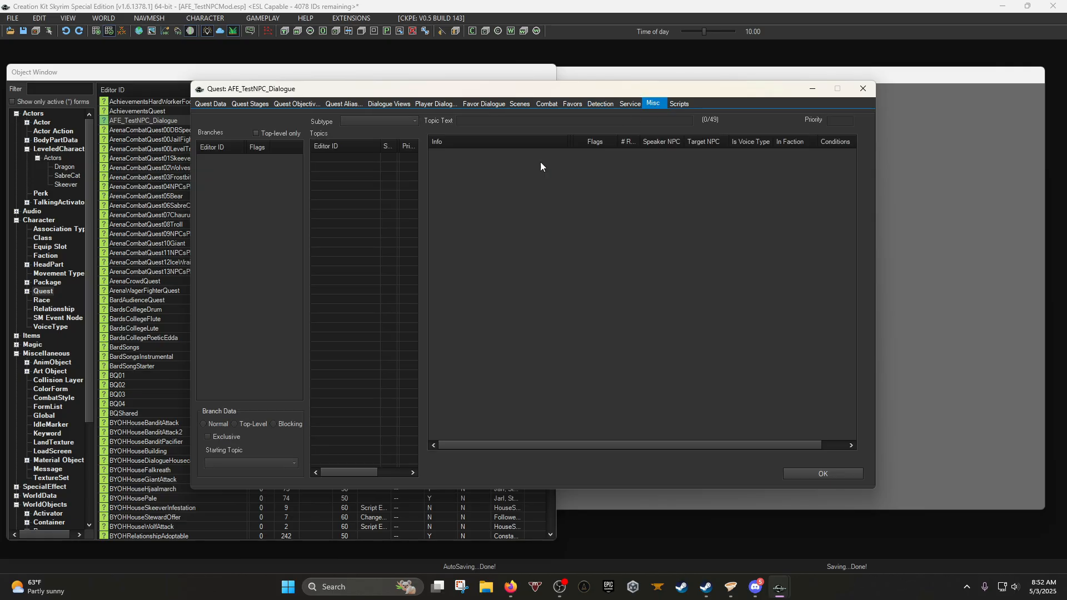
right_click(360, 199)
click(381, 208)
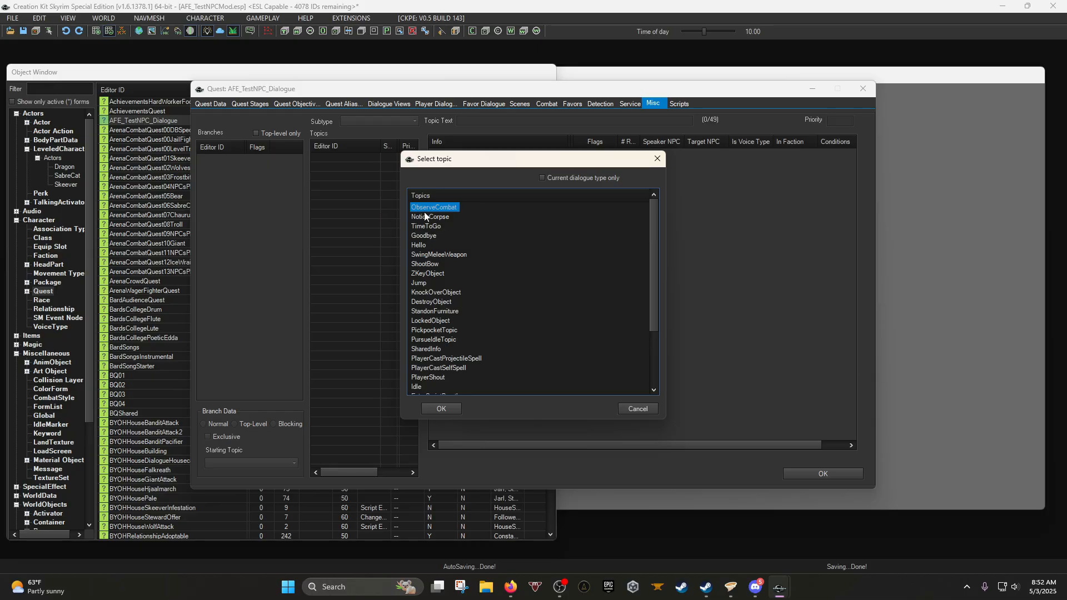
scroll(449, 248, down, 3)
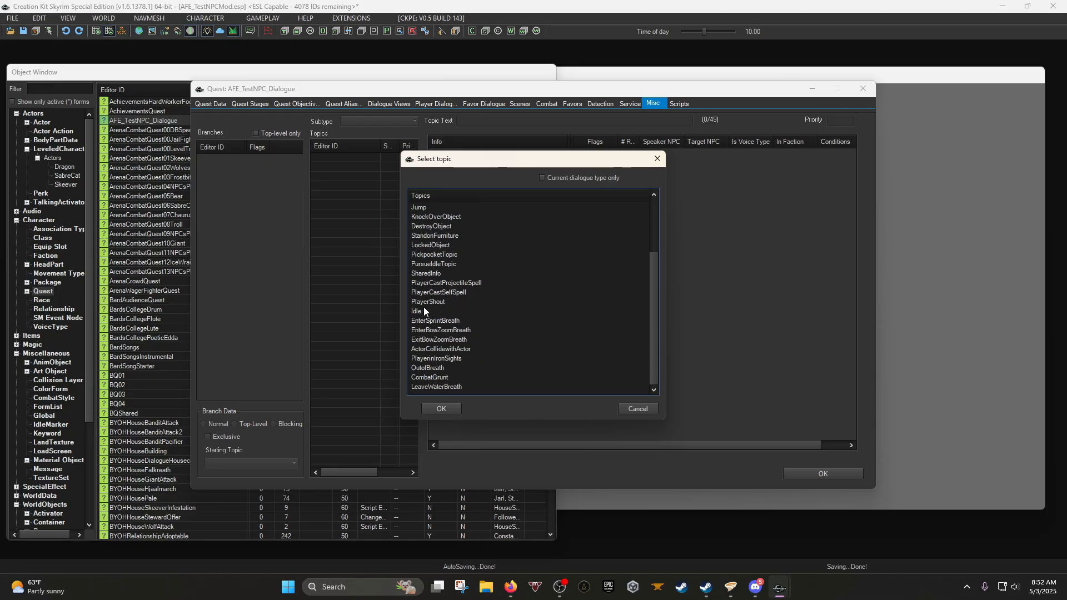
scroll(419, 314, up, 3)
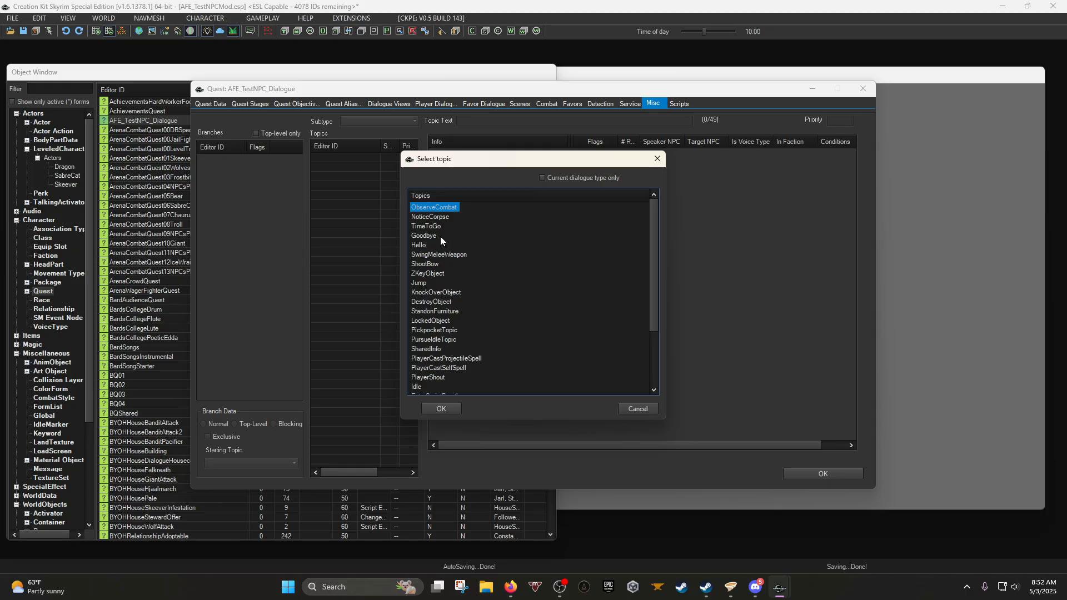
click(427, 245)
scroll(425, 278, down, 2)
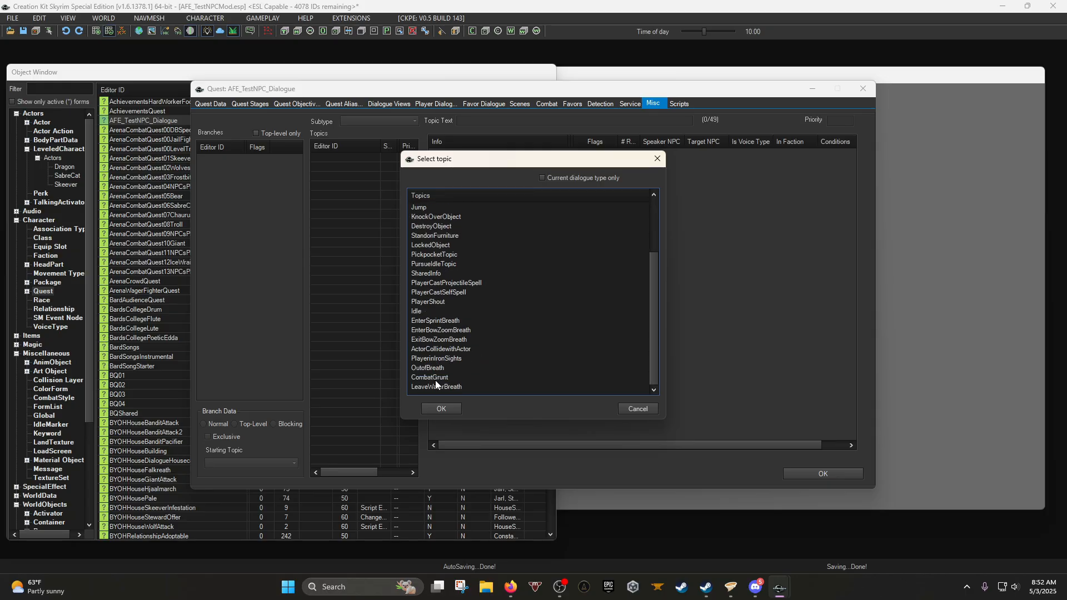
click(415, 348)
scroll(442, 334, up, 2)
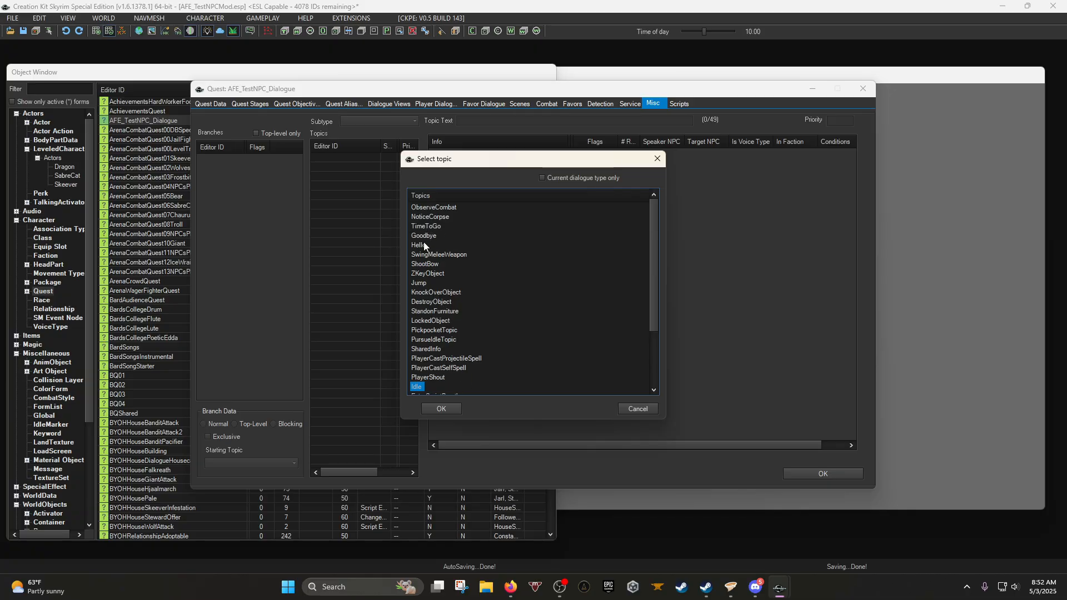
scroll(440, 302, down, 3)
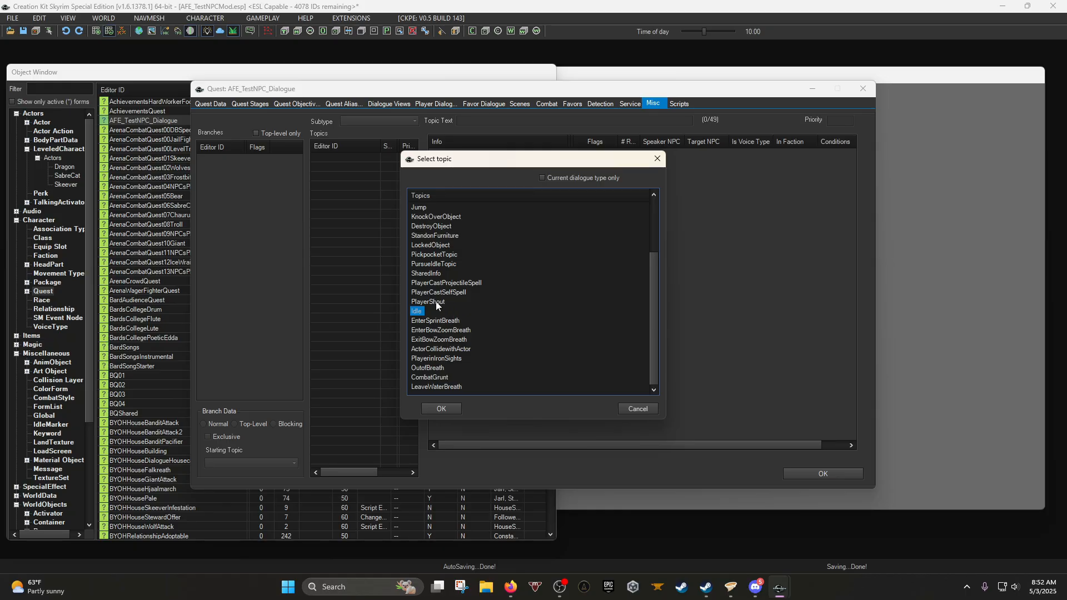
scroll(435, 295, up, 3)
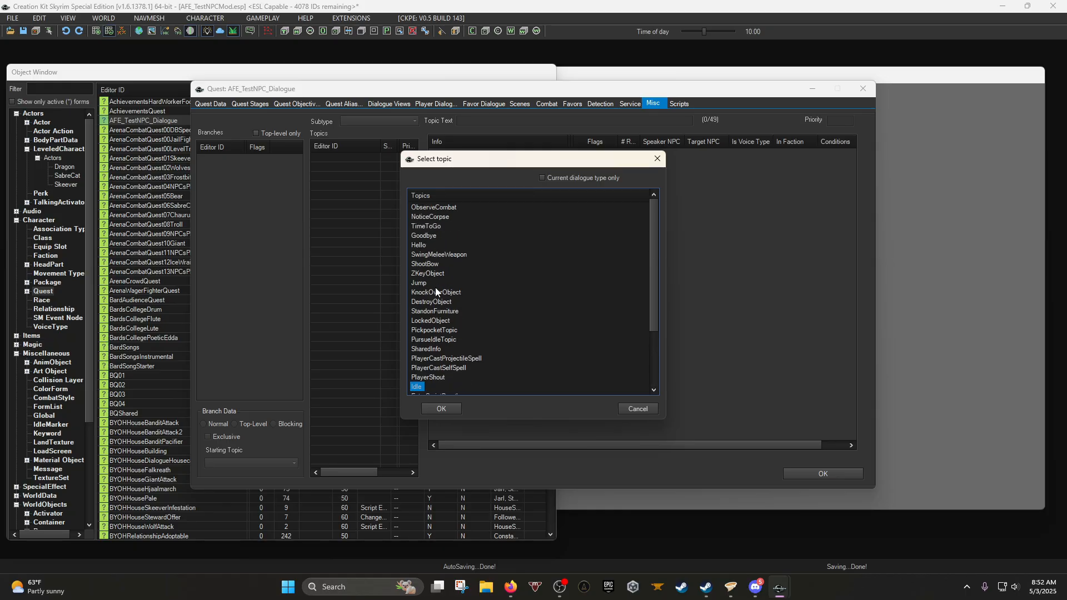
Create a Hello miscellaneous topic with the ID AFE_TestNPC_Dialogue_Hello.
double_click(425, 244)
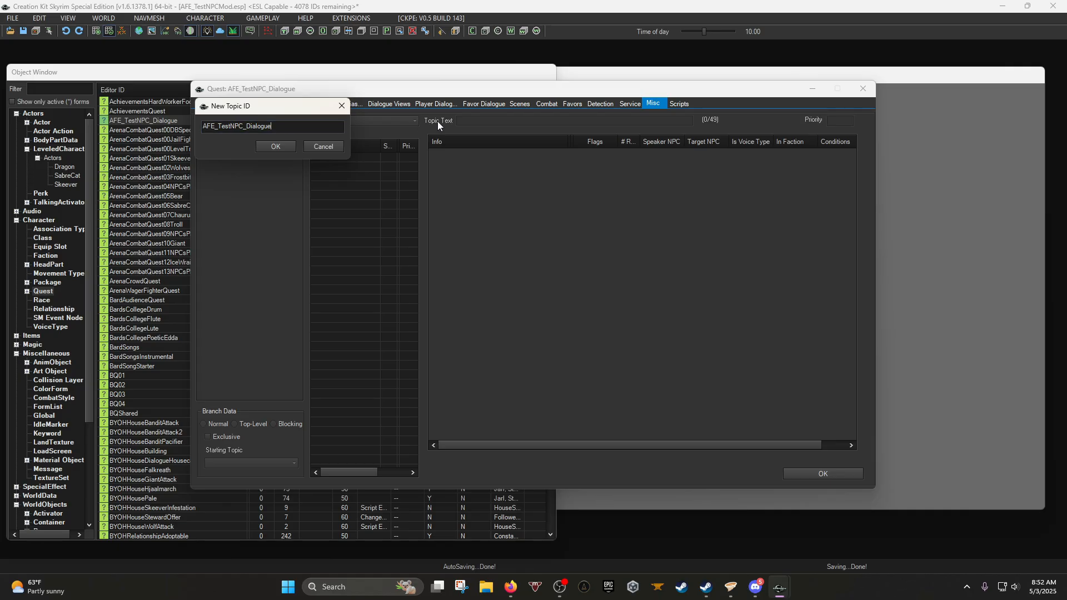
text(_Hello)
key(Return)
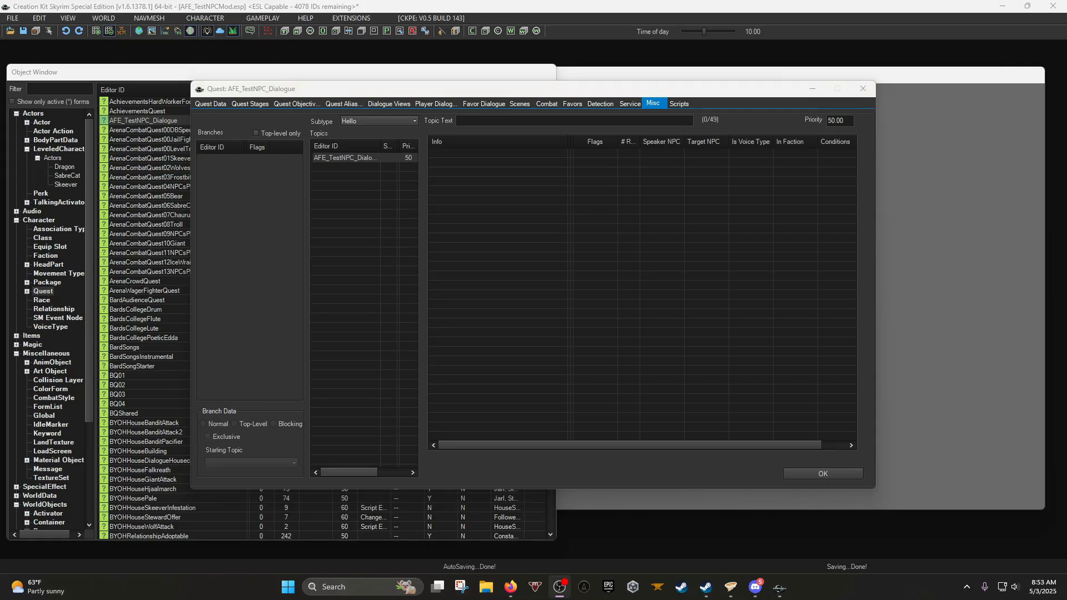
Add a new Random-flagged info to the Hello topic with the response text "Hello!" and save it.
click(350, 157)
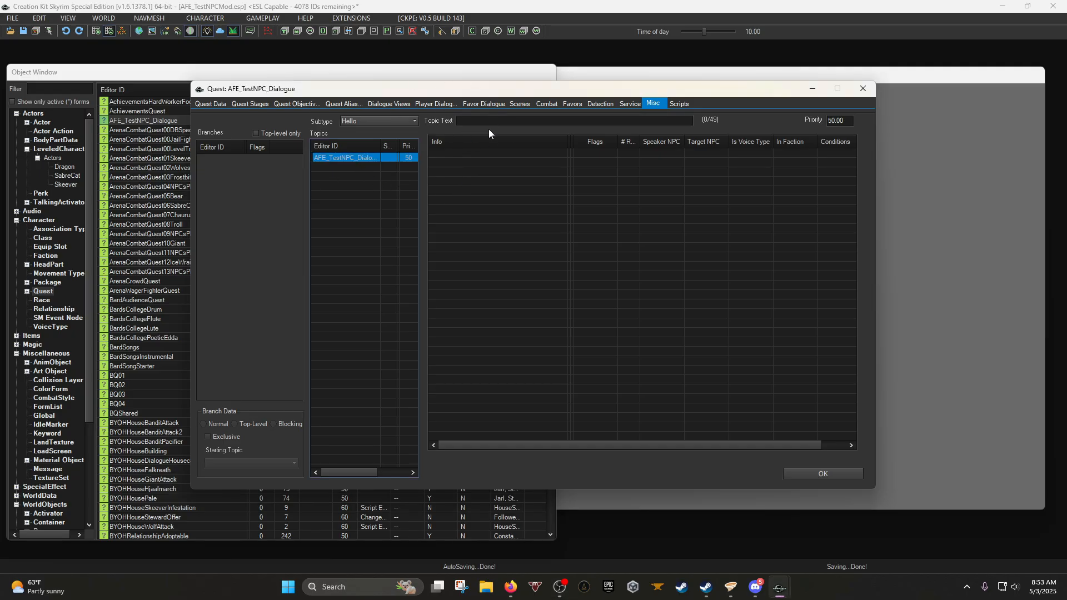
right_click(459, 188)
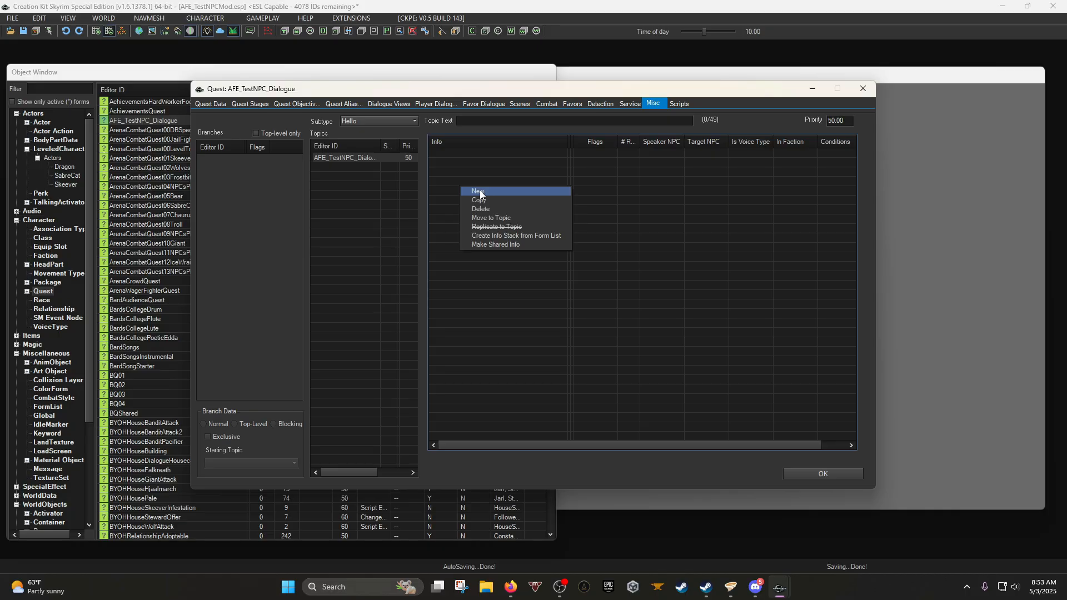
click(479, 190)
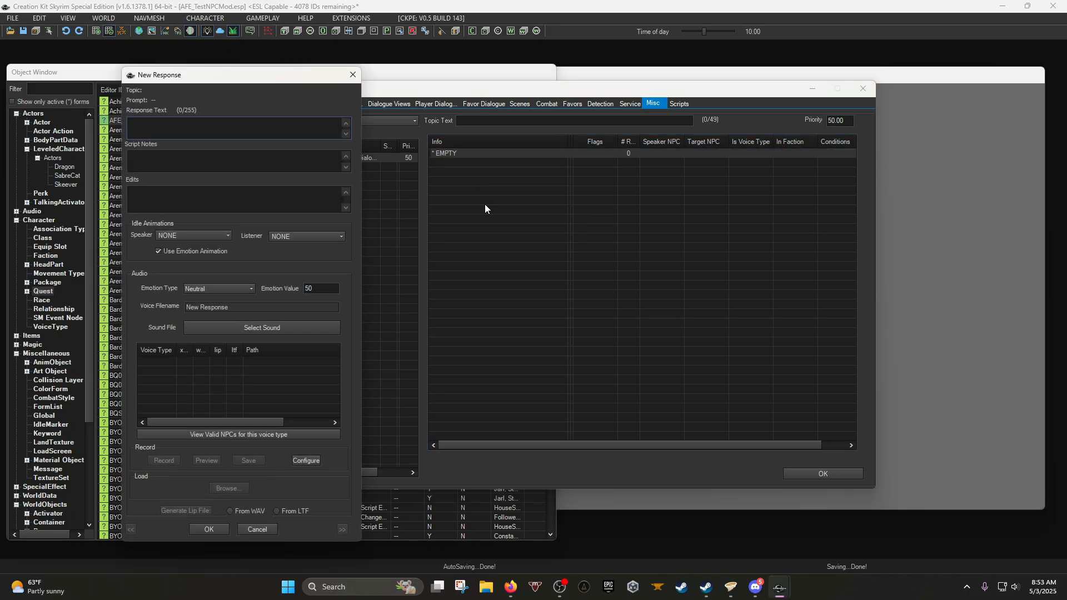
text(Hello!)
click(210, 530)
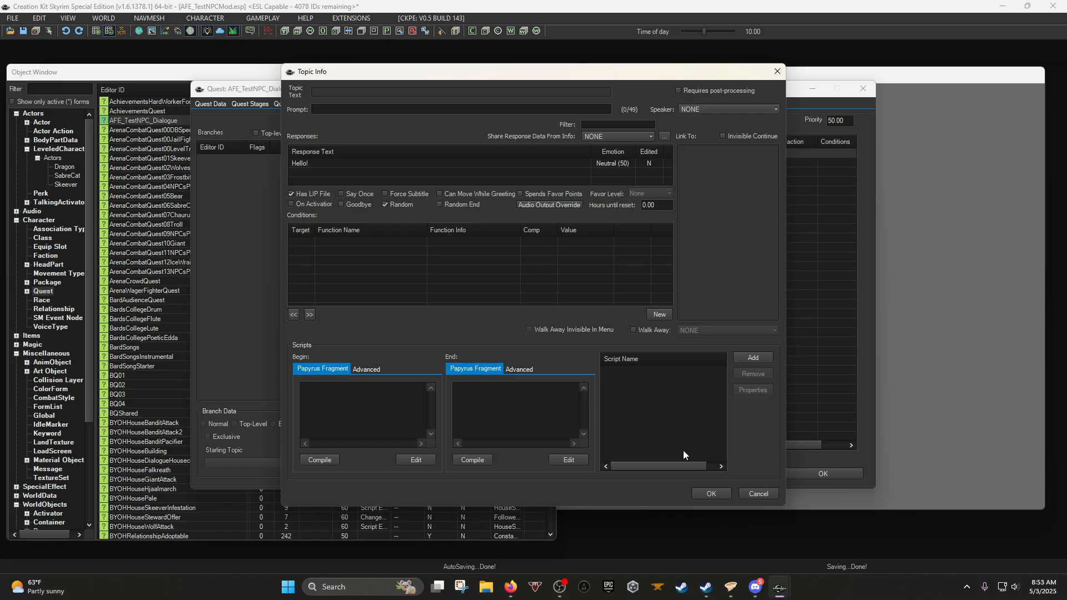
click(711, 493)
Duplicate the "Hello!" info in the Hello topic and open the second entry for editing.
right_click(452, 155)
click(469, 170)
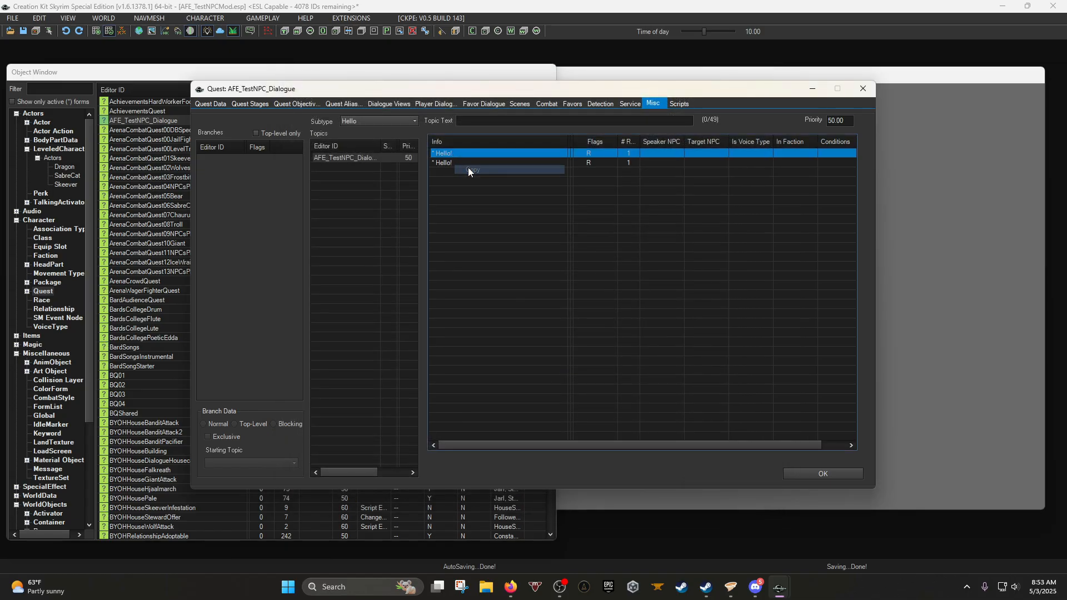
double_click(455, 161)
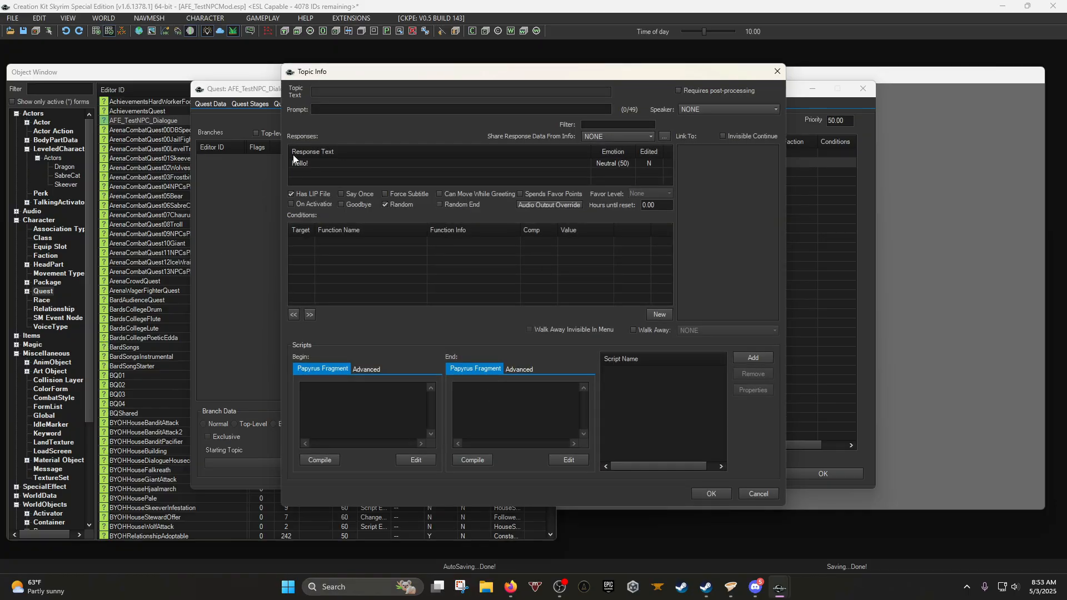
right_click(342, 247)
click(362, 251)
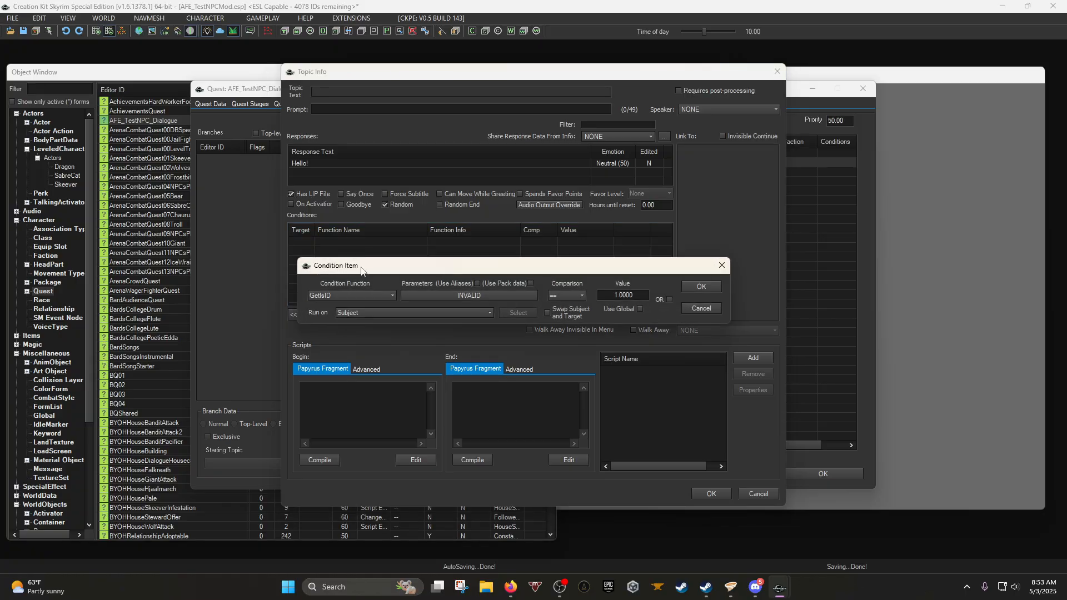
drag(387, 261, 344, 283)
click(319, 319)
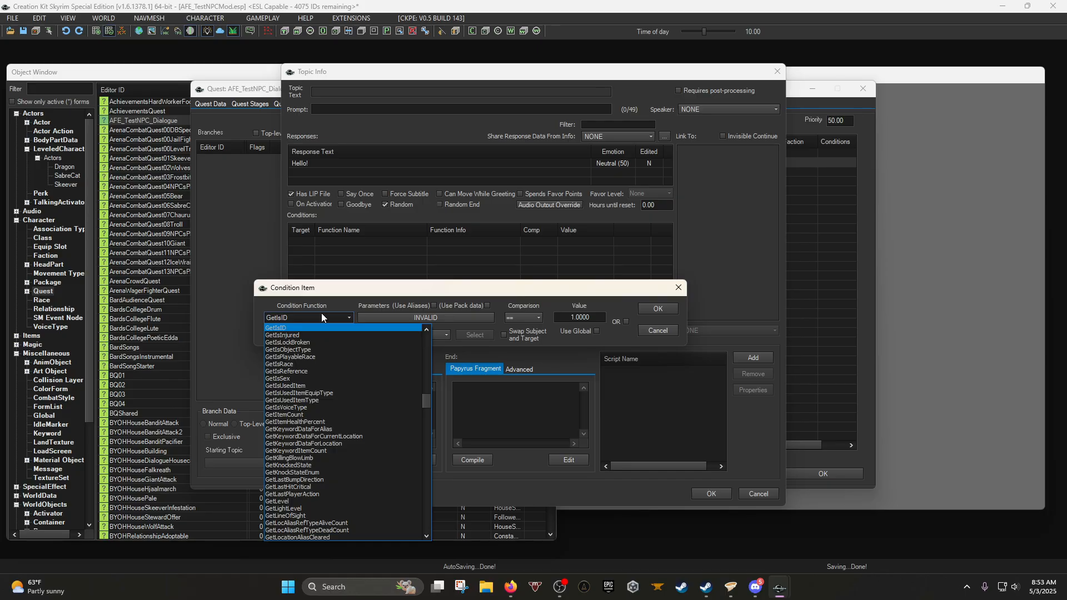
scroll(321, 312, down, 10)
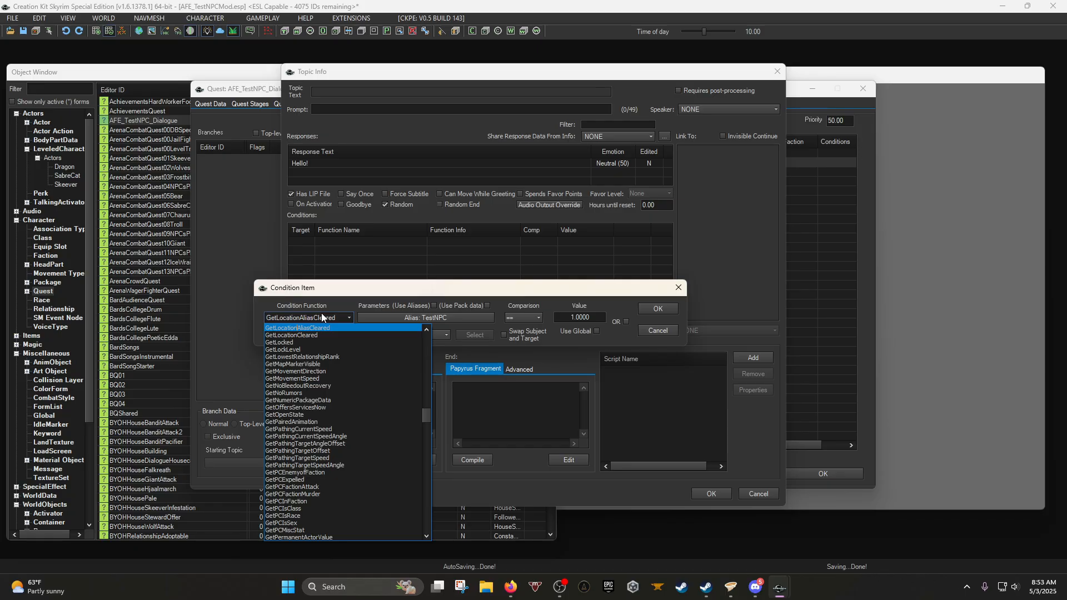
key(BackSpace)
key(BackSpace)
key(BackSpace)
key(BackSpace)
key(BackSpace)
key(BackSpace)
key(BackSpace)
key(BackSpace)
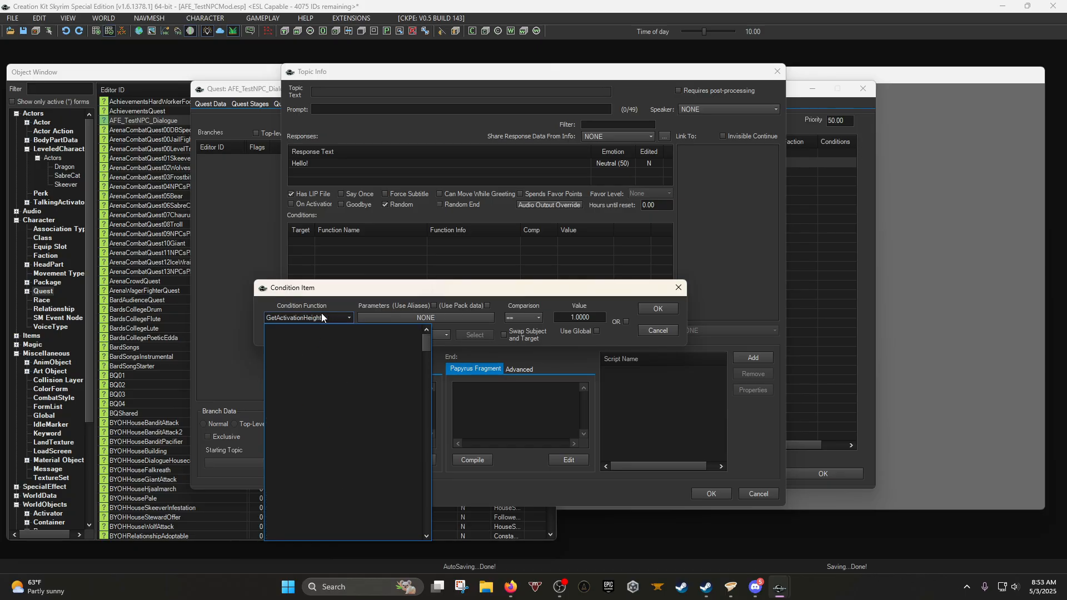
text(getinco)
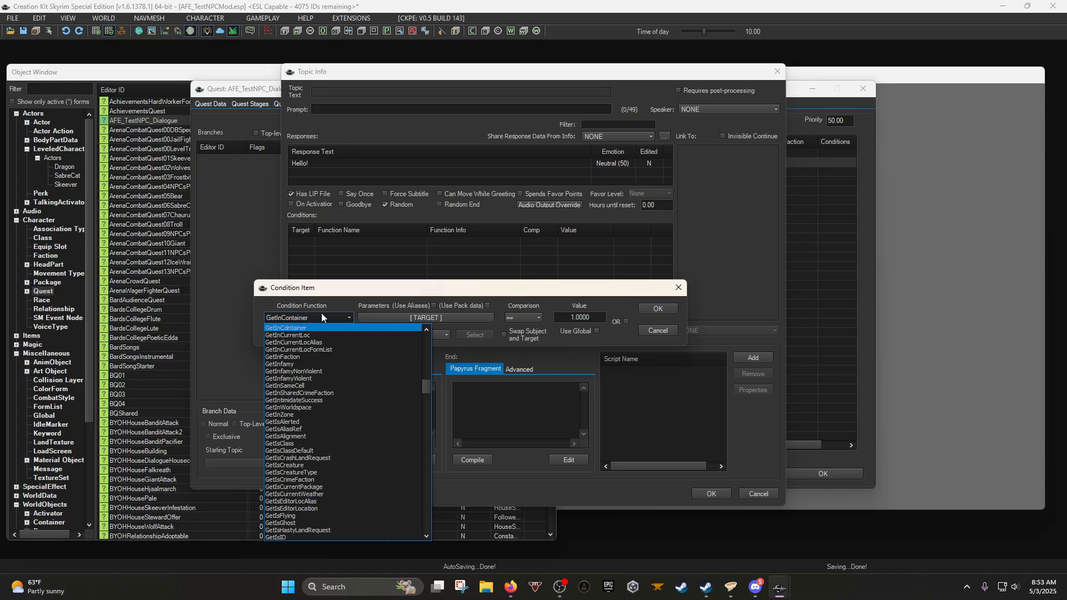
click(321, 314)
click(321, 314)
text(getloc)
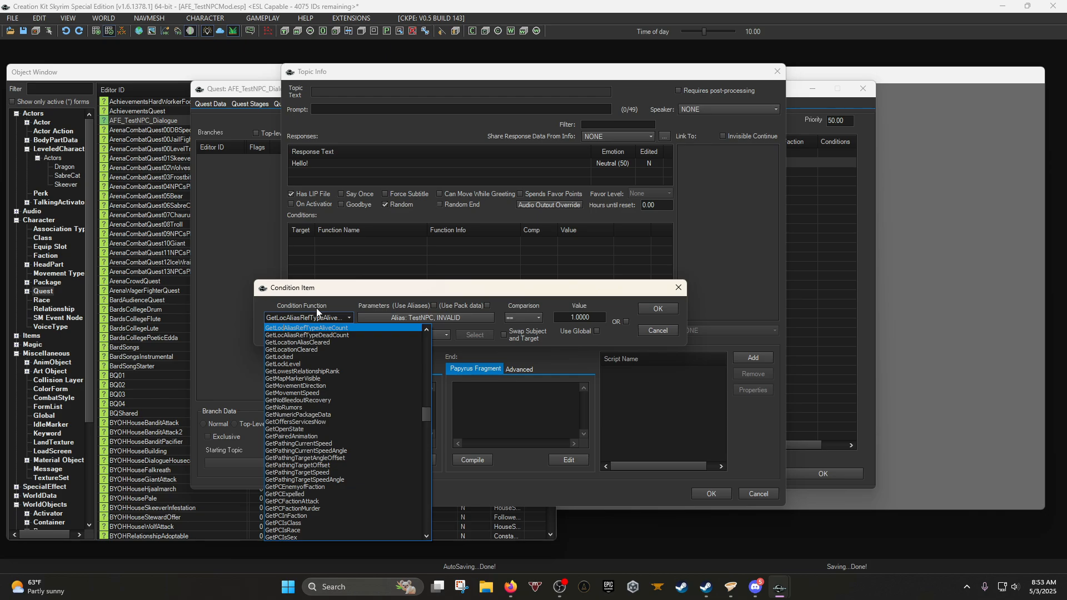
key(BackSpace)
key(BackSpace)
key(BackSpace)
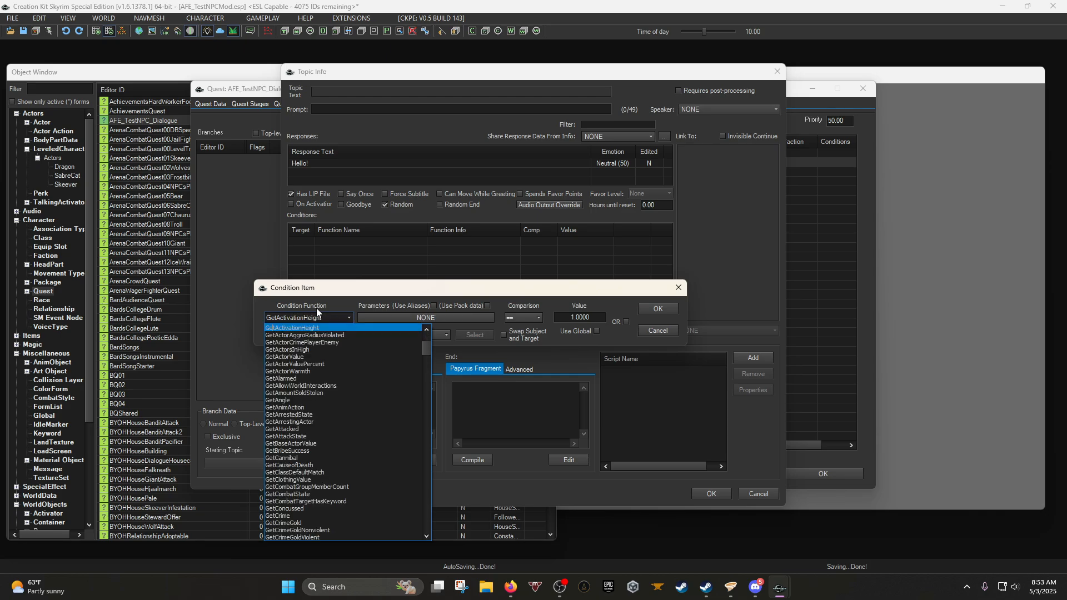
text(isl)
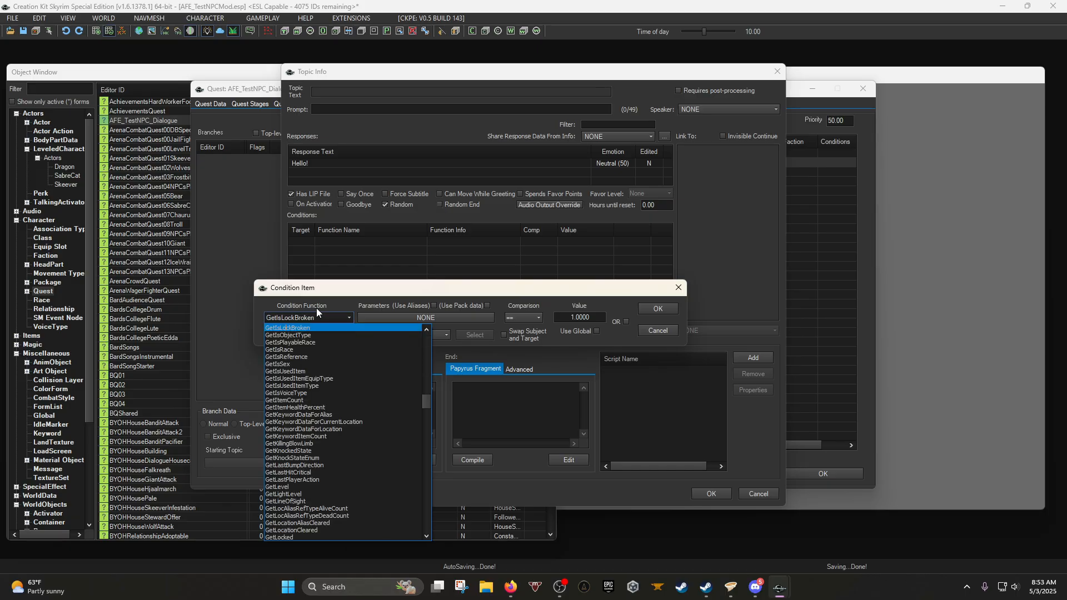
key(BackSpace)
key(BackSpace)
key(BackSpace)
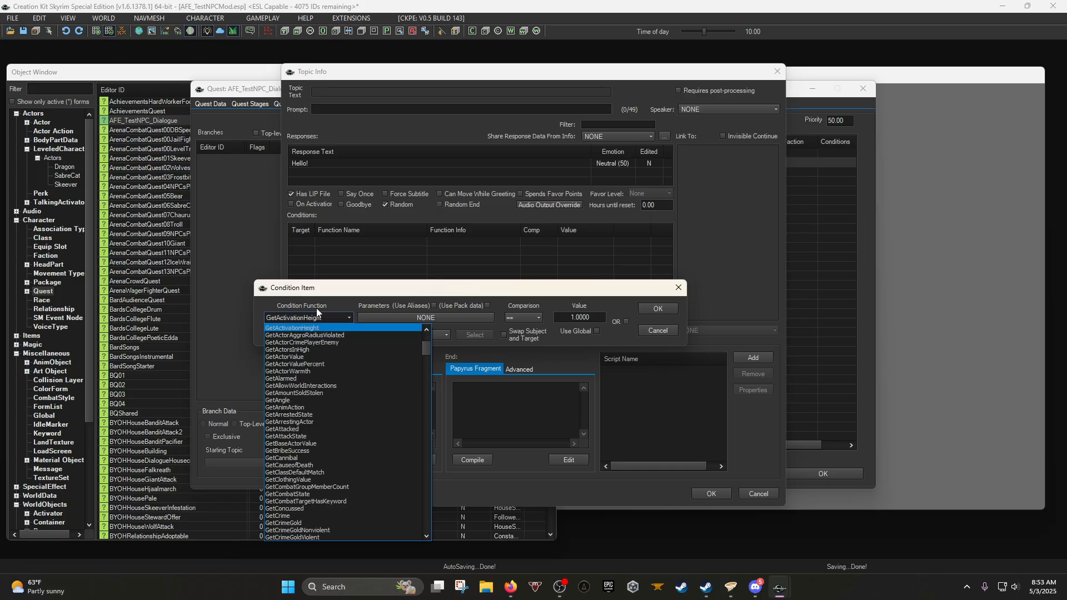
text(loc)
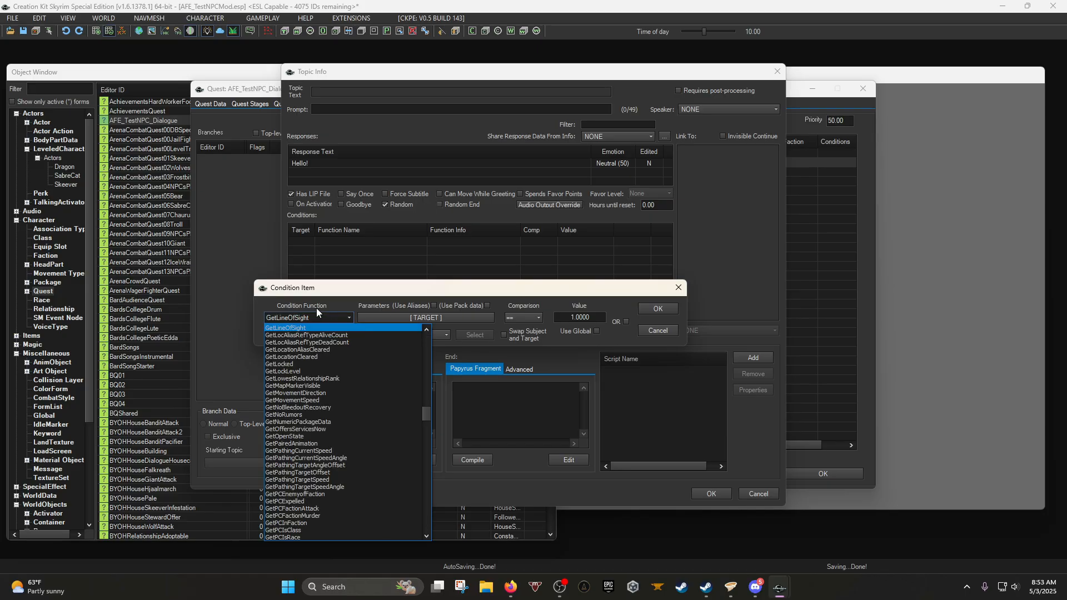
key(Up)
key(Up)
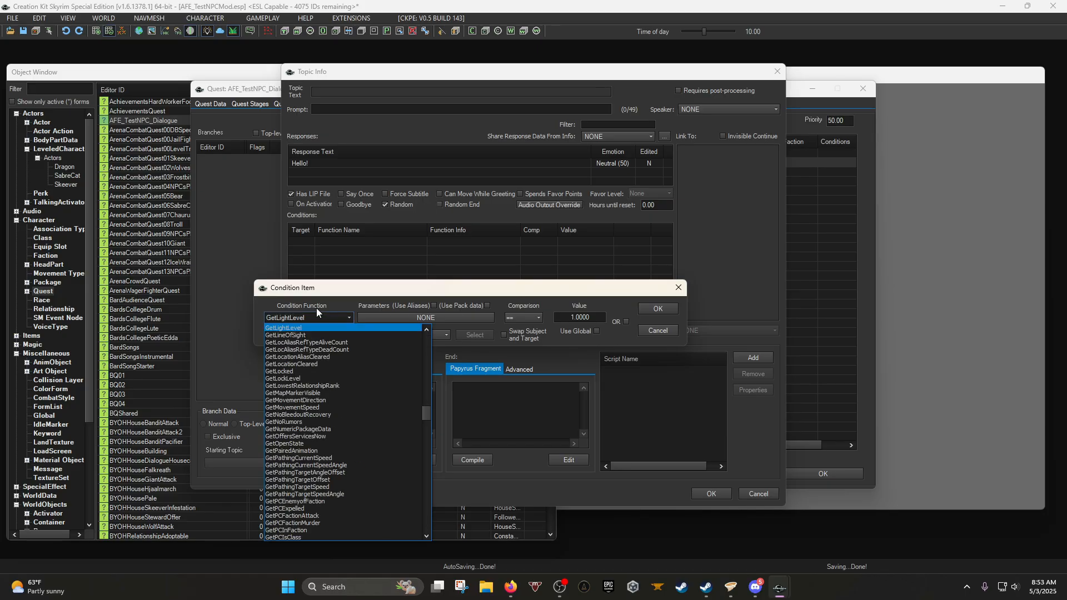
key(l)
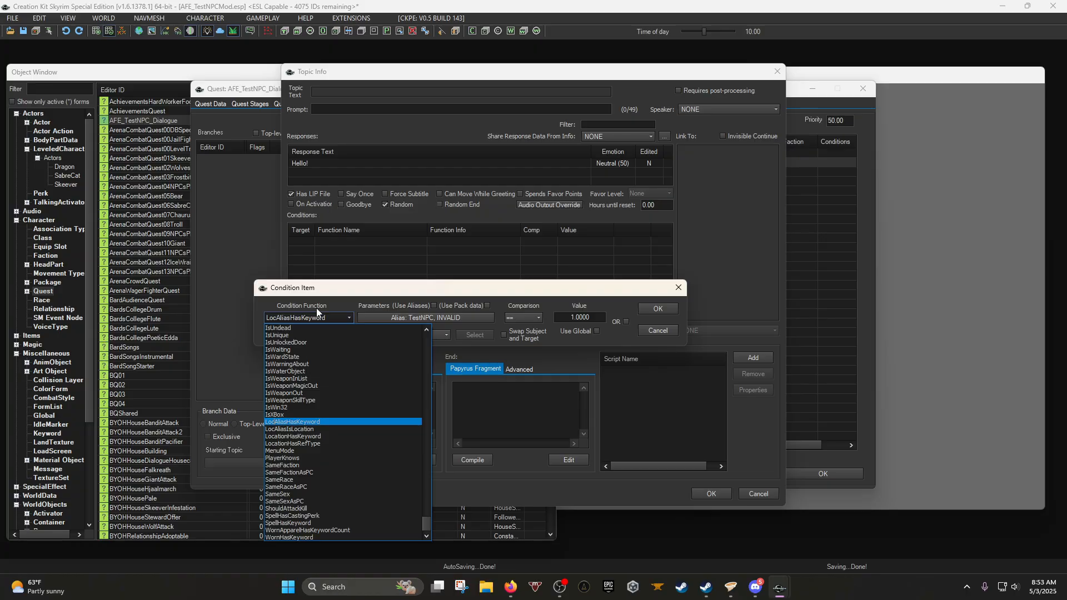
text(islo)
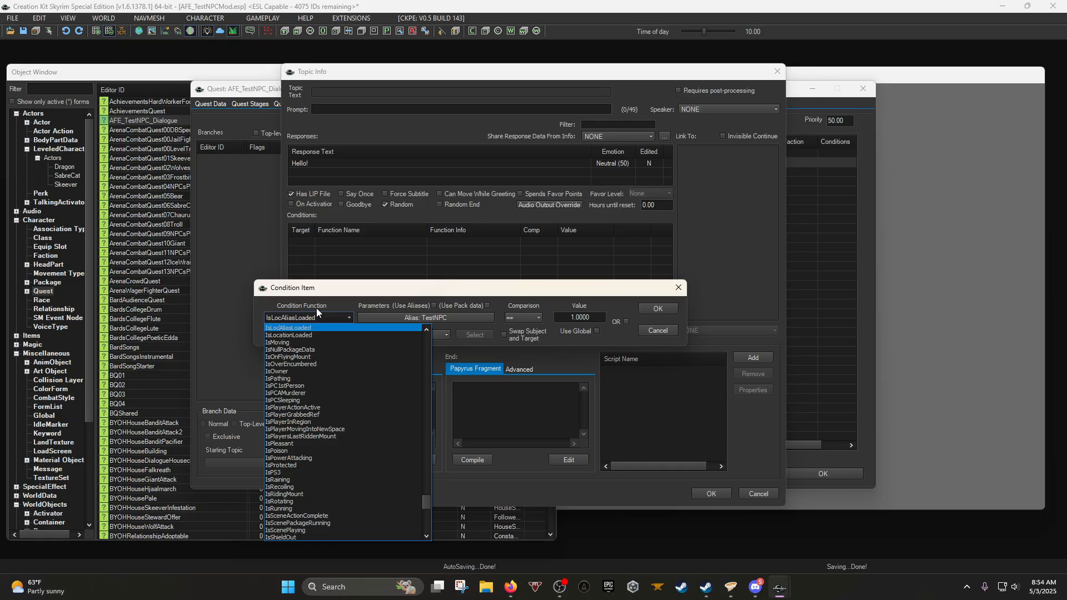
text(isa)
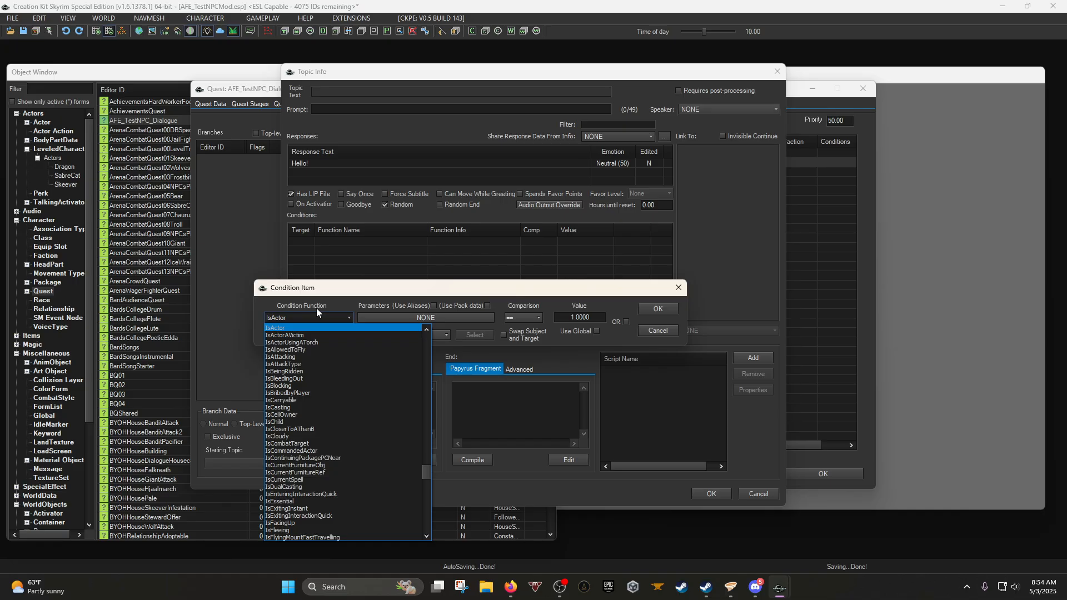
text(getinc)
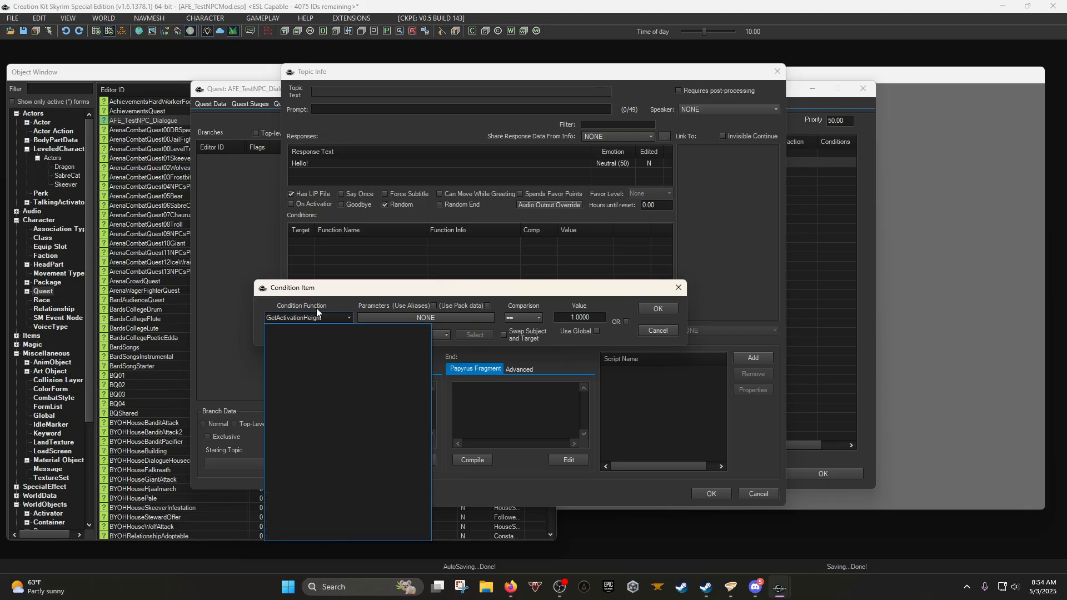
text(getinw)
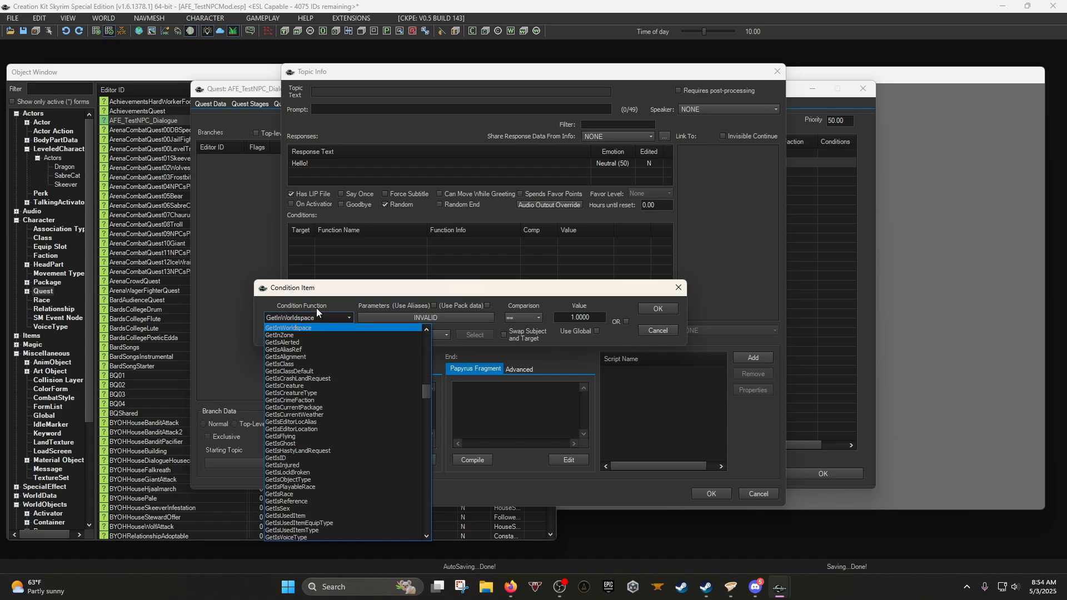
key(BackSpace)
key(BackSpace)
key(BackSpace)
key(BackSpace)
key(BackSpace)
key(BackSpace)
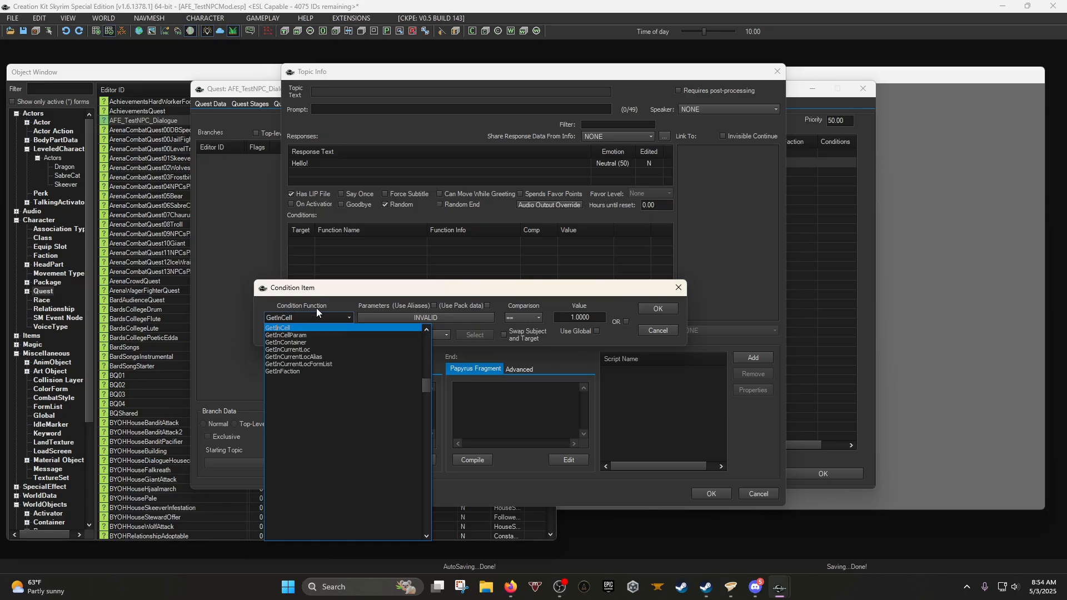
key(Return)
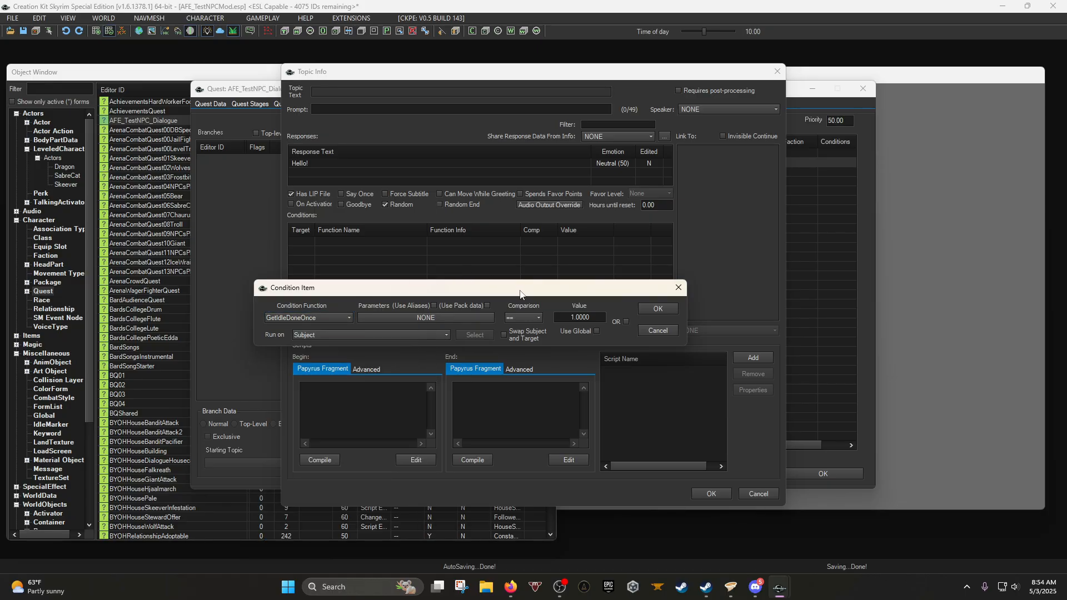
click(658, 331)
Add a new condition to the second "Hello!" info using the GetCurrentTime function.
right_click(386, 247)
click(392, 252)
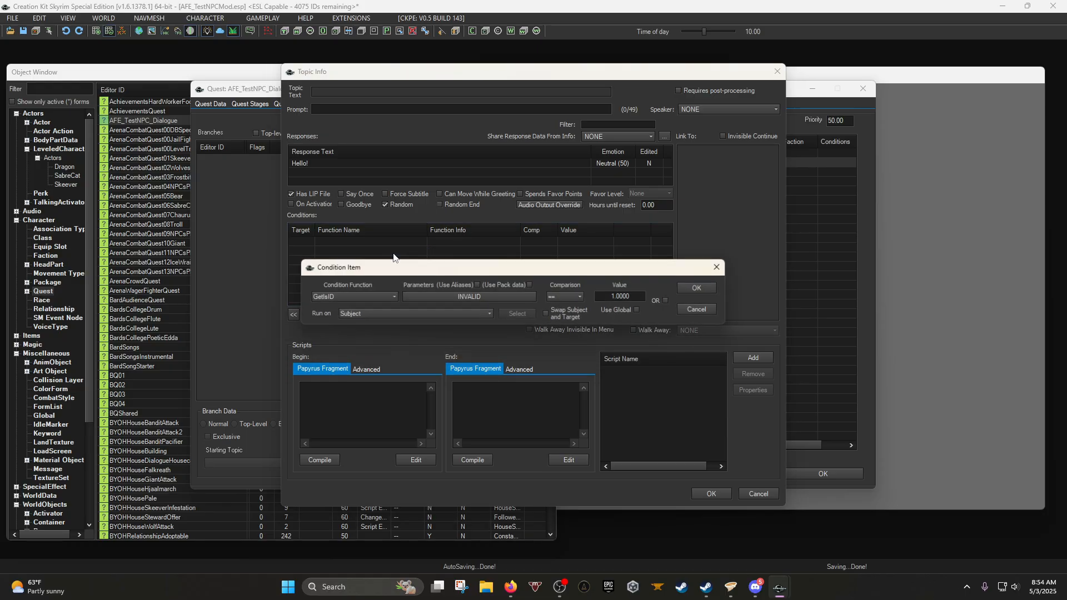
click(384, 299)
text(getcu)
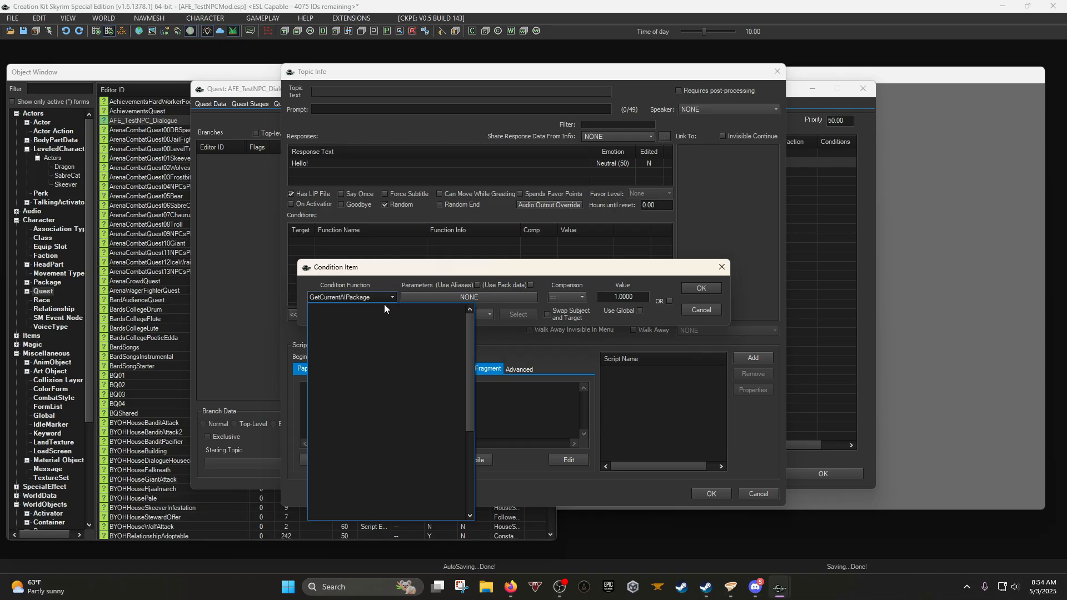
text(rrenttime)
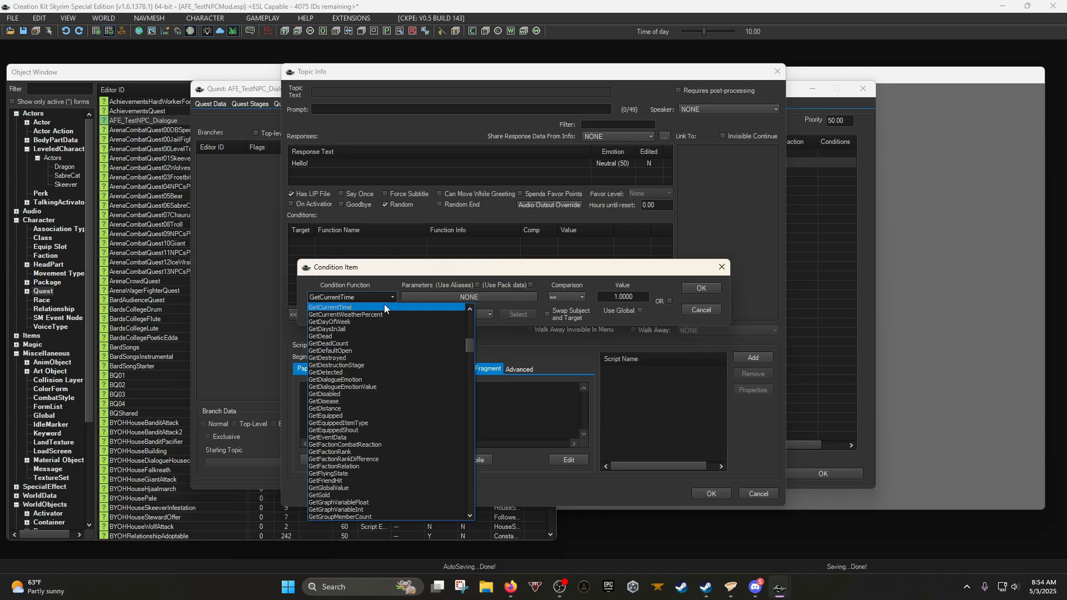
click(384, 306)
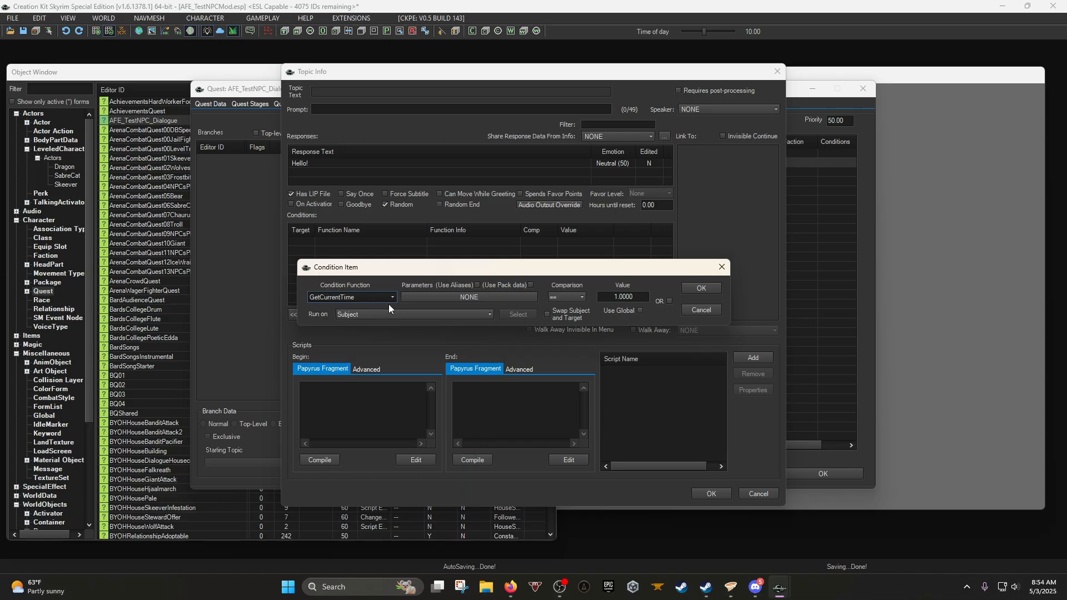
click(490, 298)
click(504, 289)
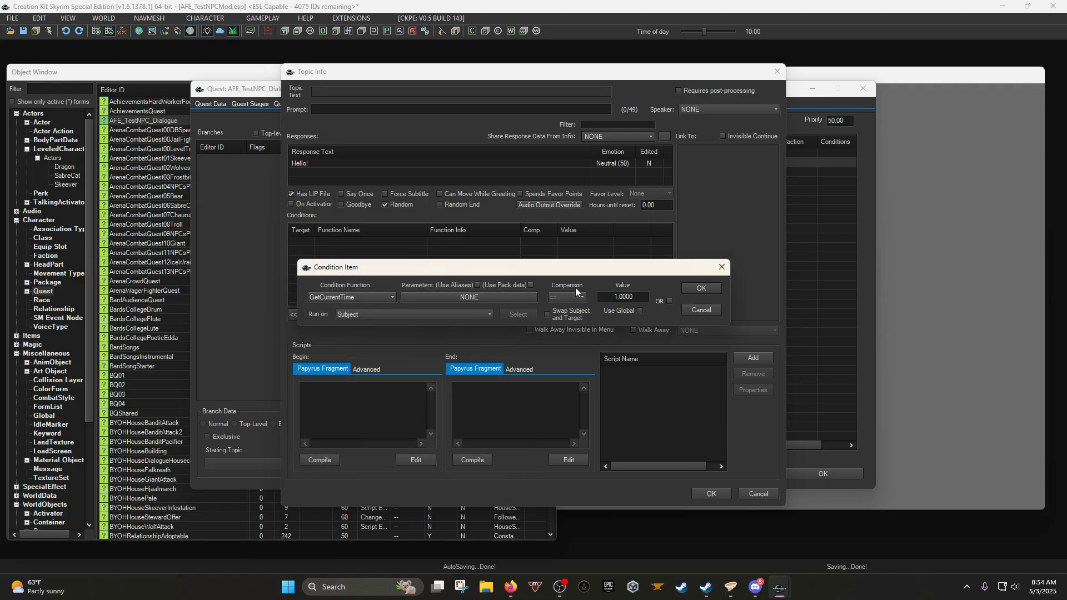
Set the GetCurrentTime condition's comparison to < with a value of 12 and confirm it.
click(575, 294)
click(563, 322)
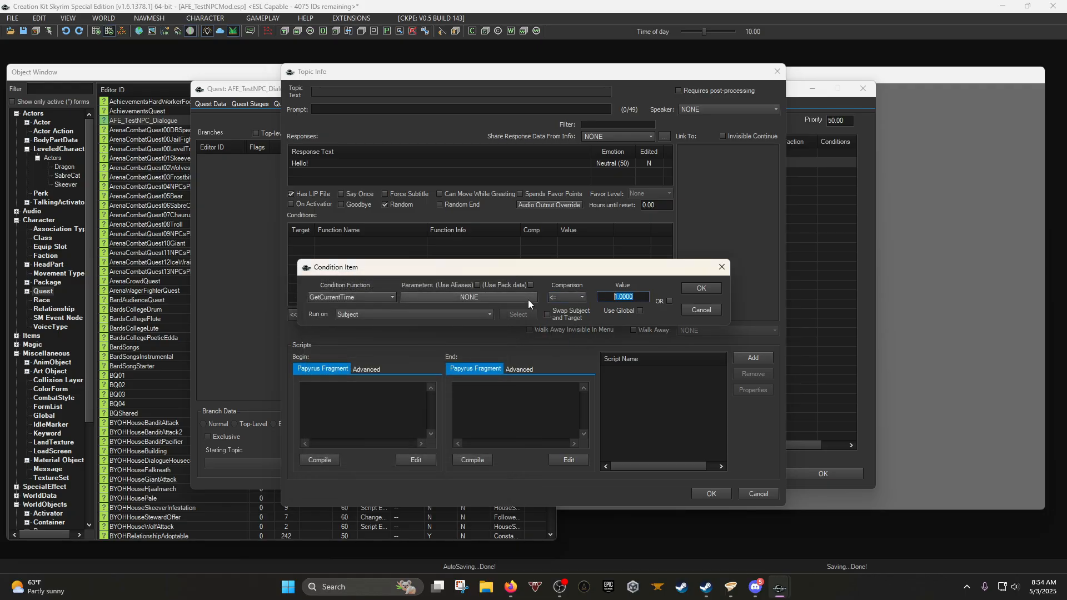
text(12)
click(566, 297)
click(701, 285)
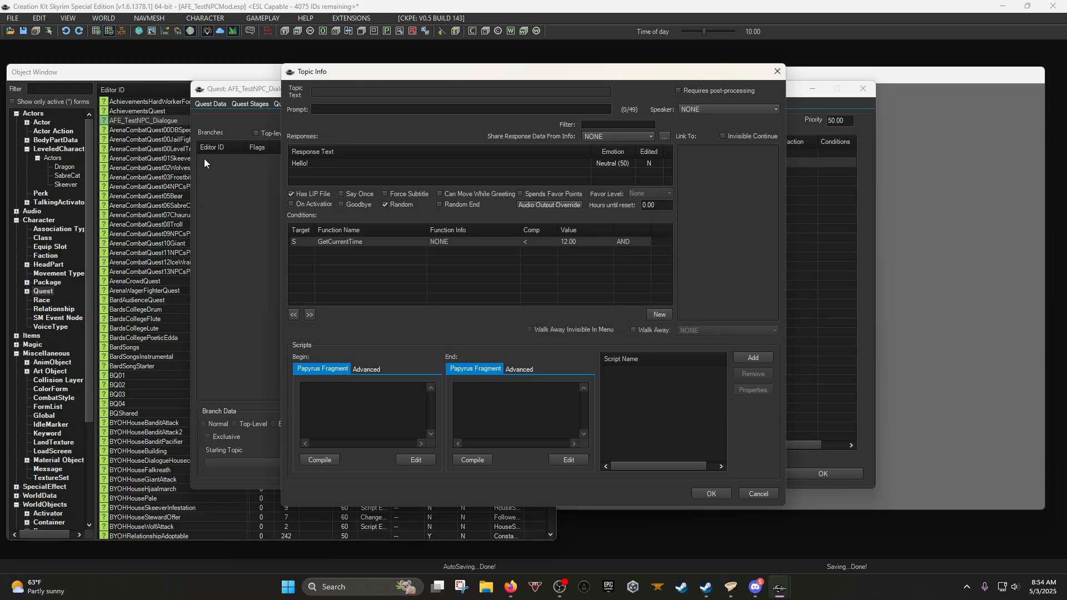
Change this info's response text to "Good morning!" with the Happy emotion type and save the info.
click(308, 162)
double_click(307, 163)
text(Go)
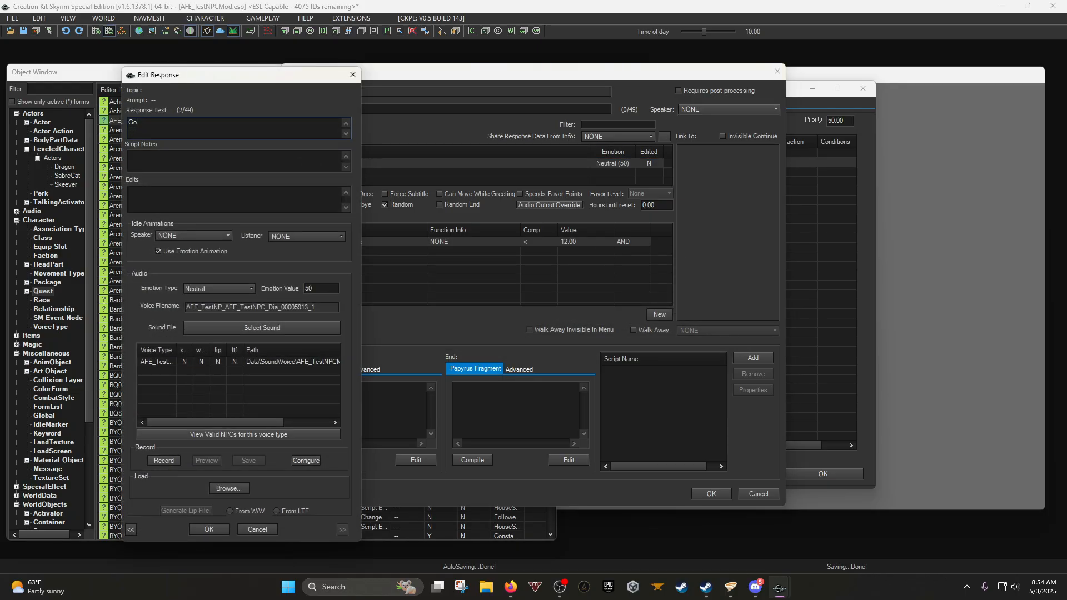
text(od morning!)
click(238, 288)
click(208, 337)
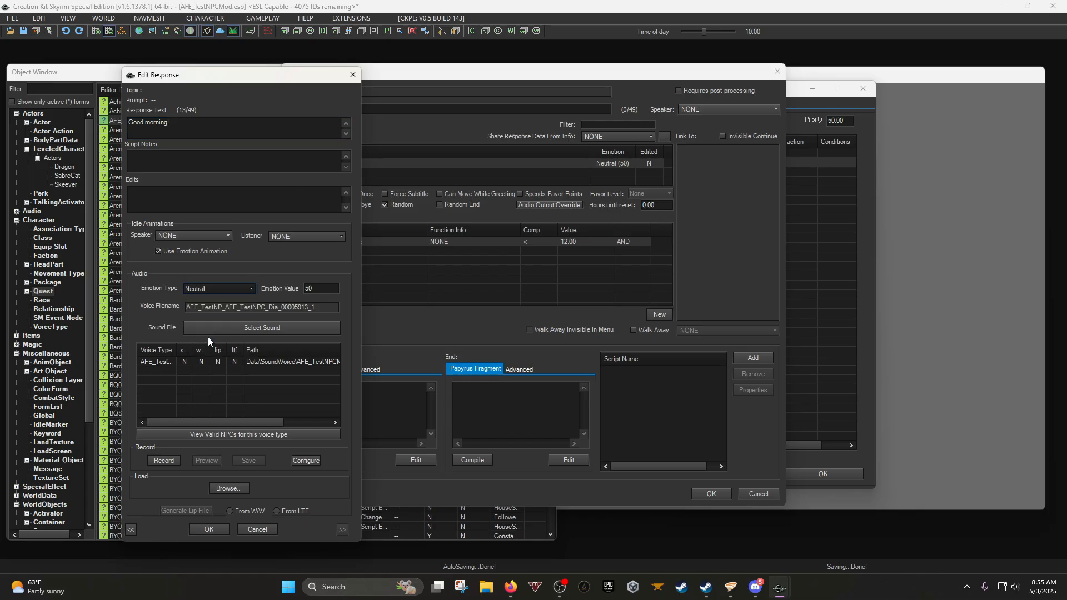
click(209, 529)
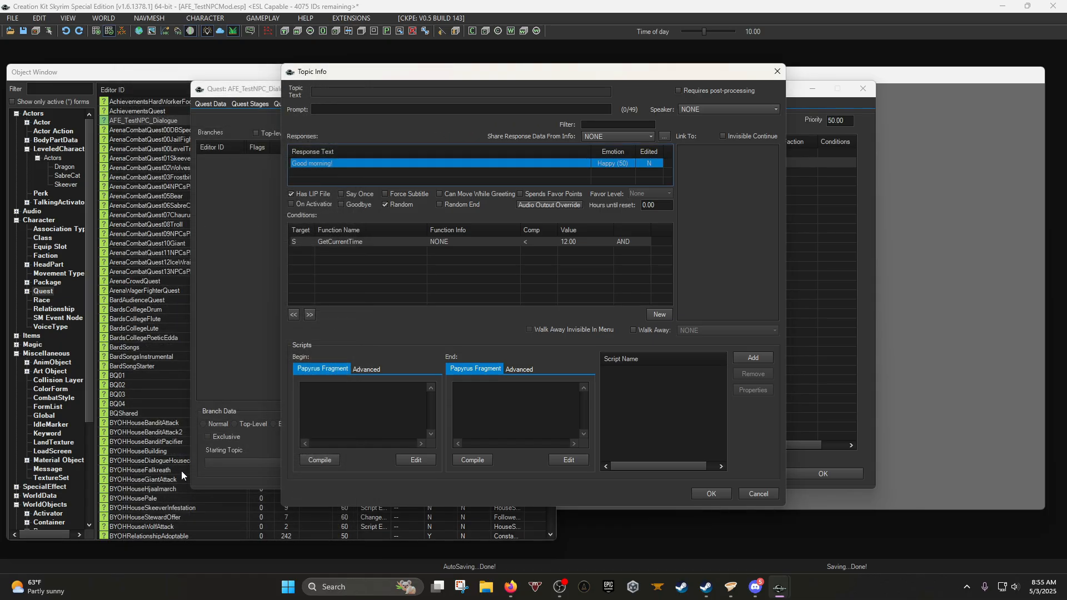
click(708, 493)
Duplicate the "Good morning!" info in the Hello topic and change the copy's response text to "Good evening!".
right_click(468, 163)
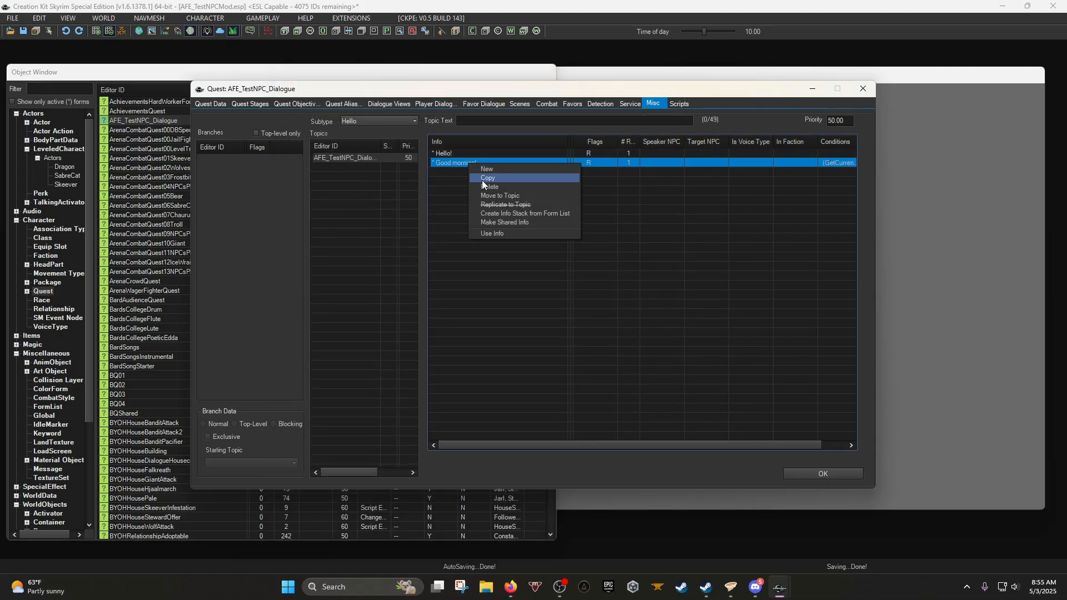
click(482, 180)
double_click(485, 172)
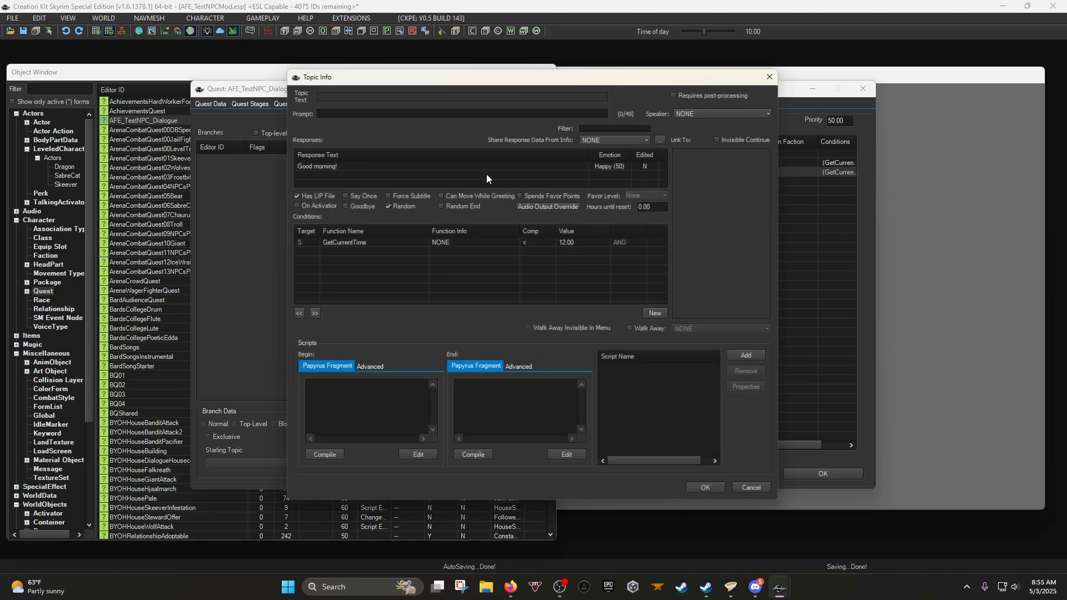
double_click(329, 164)
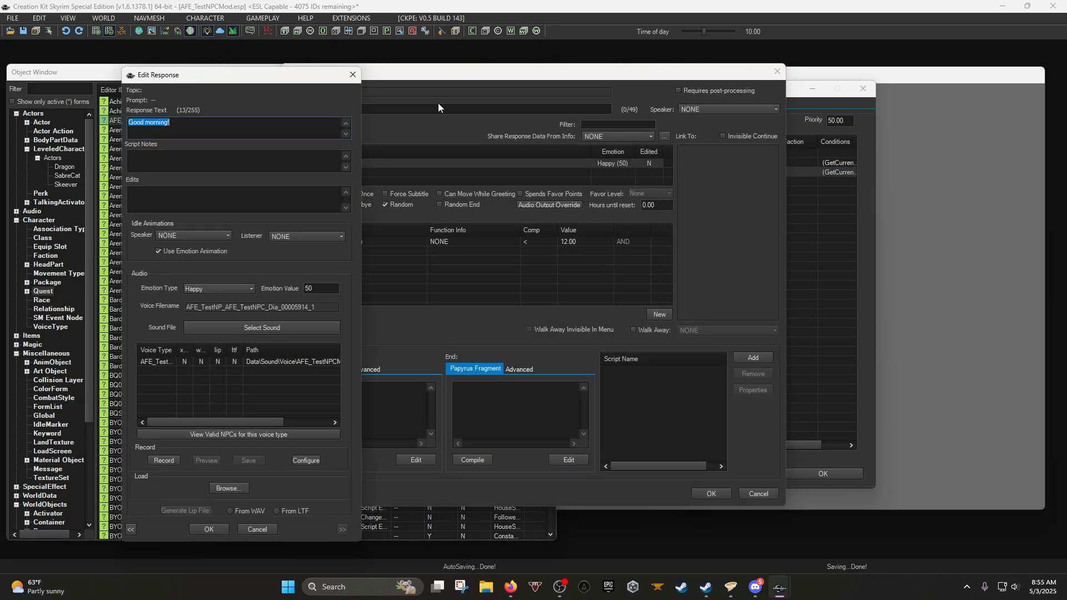
text(Good evening)
click(209, 527)
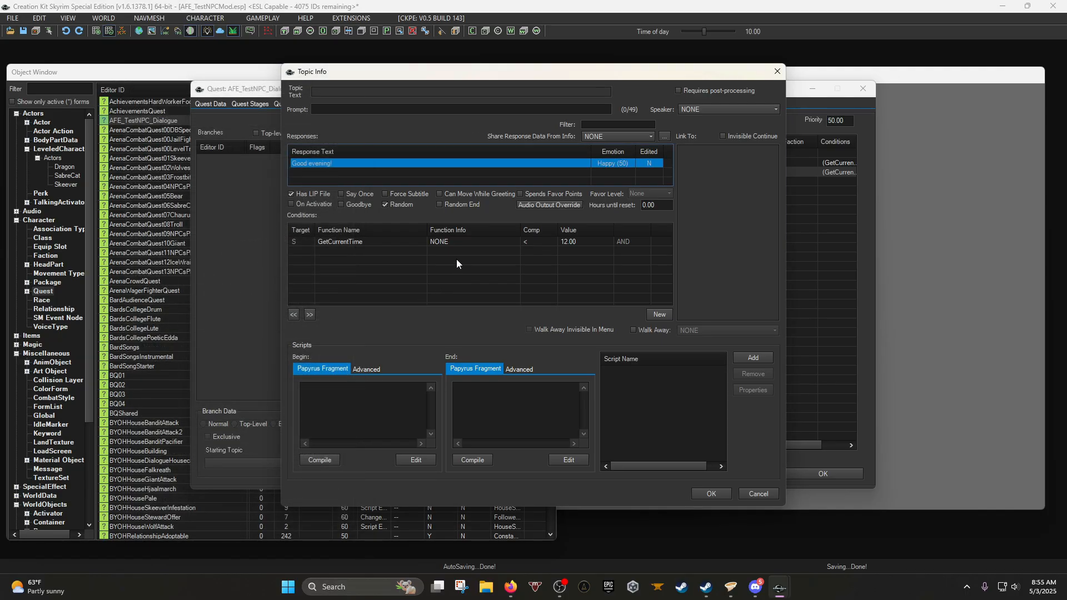
Change the "Good evening!" info's GetCurrentTime condition to the > comparison and save the info.
double_click(461, 244)
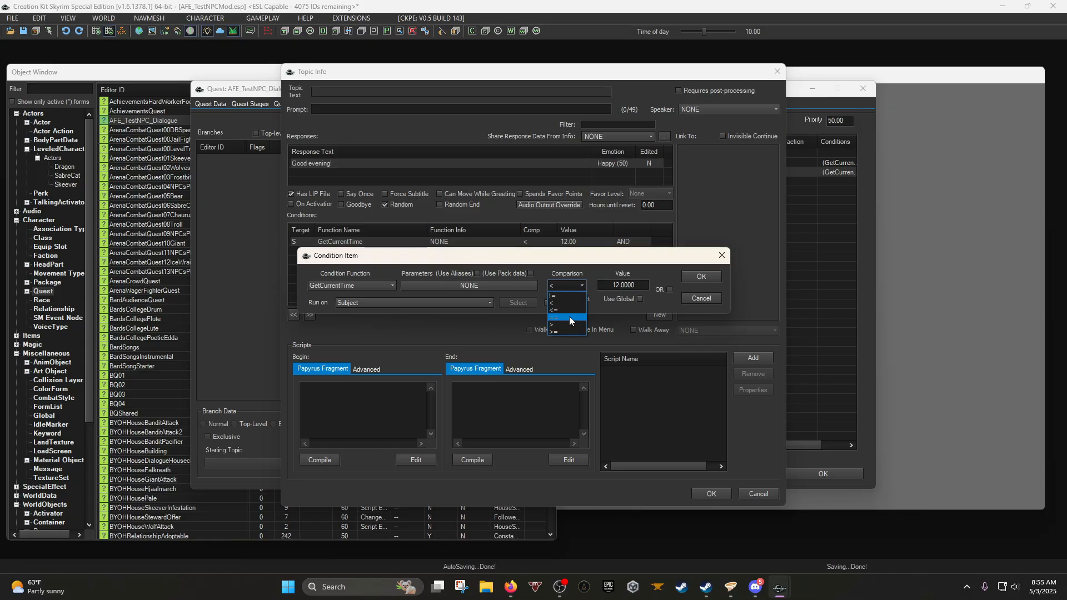
click(566, 323)
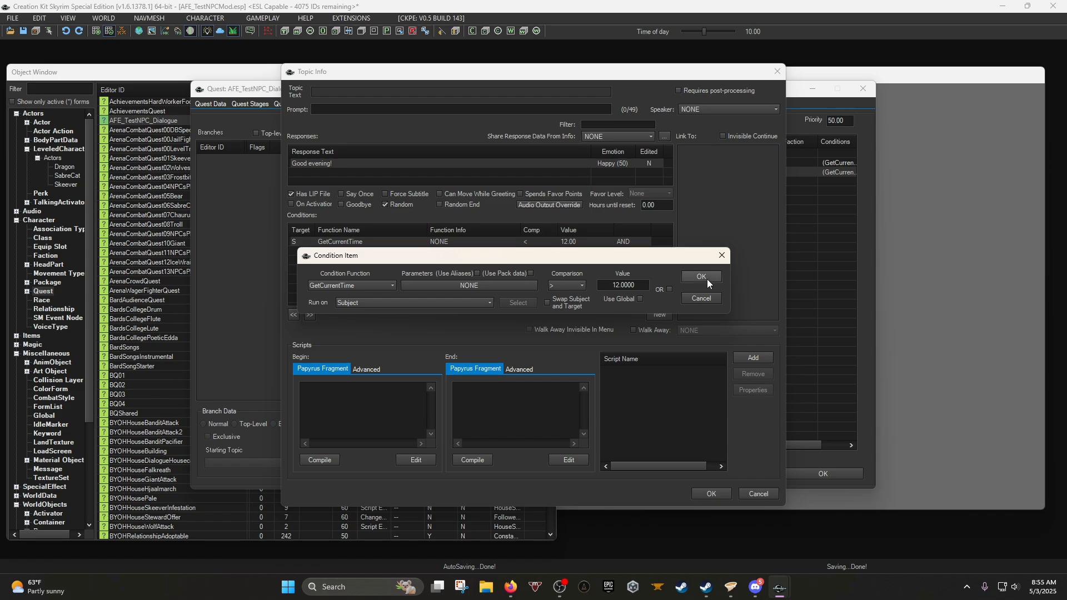
click(702, 277)
click(707, 492)
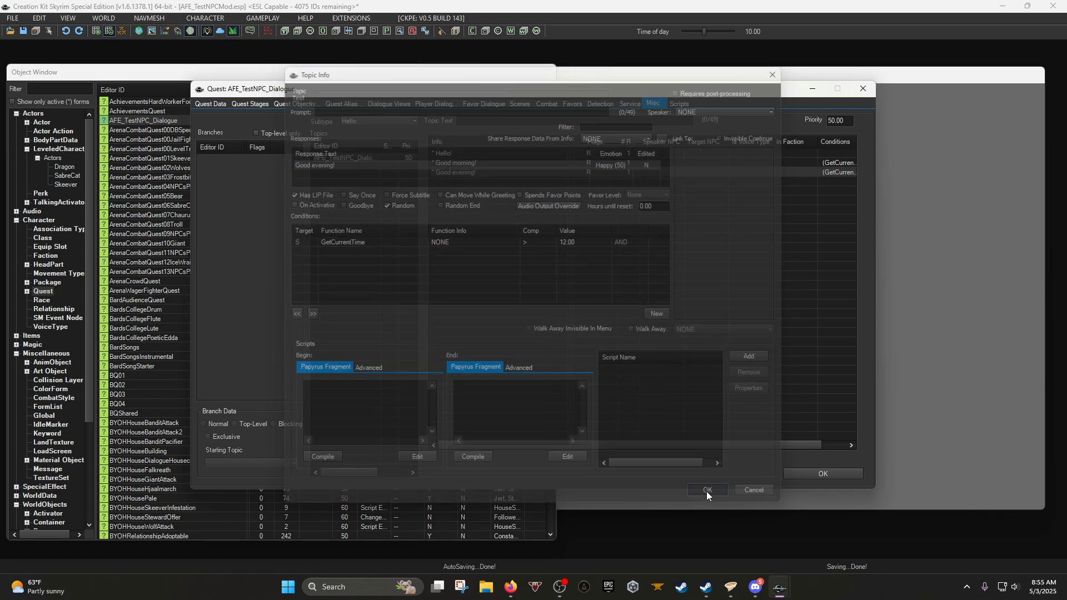
Create a Goodbye miscellaneous topic with the ID AFE_TestNPC_Dialogue_Goodbye.
right_click(353, 195)
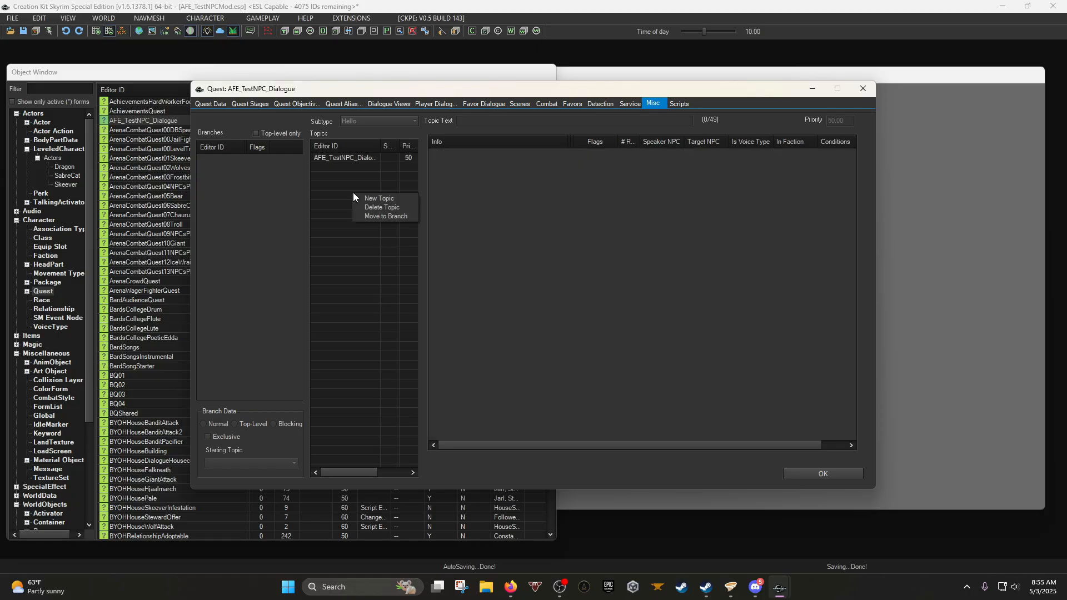
click(348, 175)
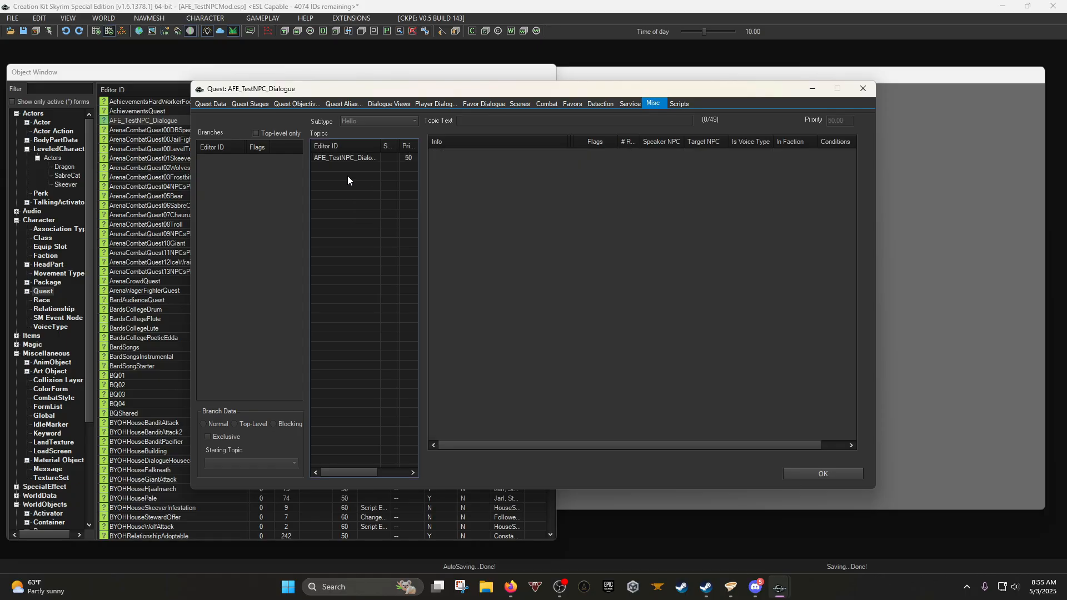
right_click(348, 176)
click(369, 181)
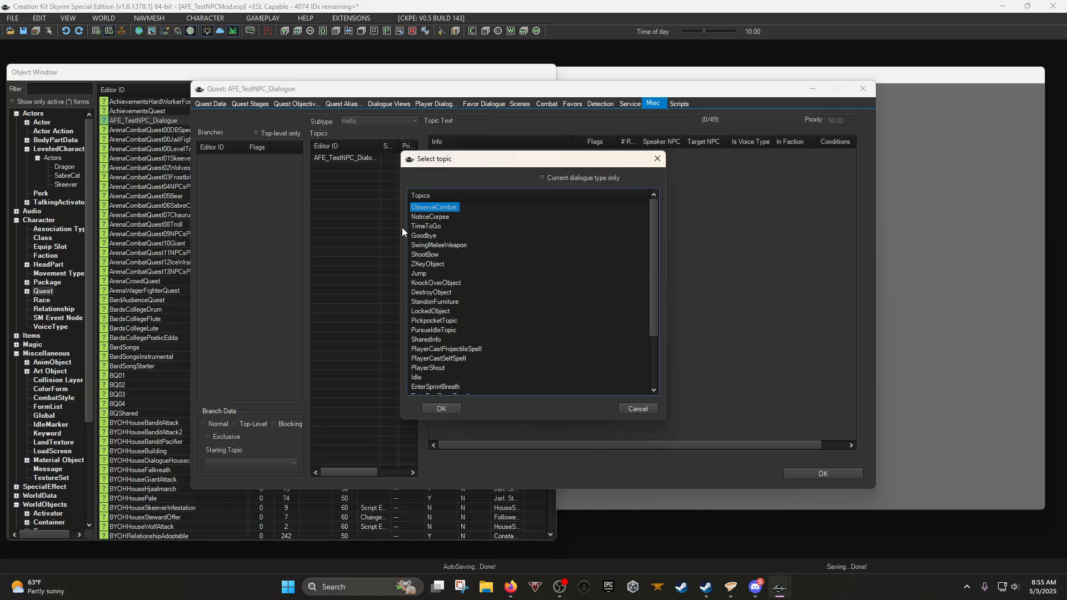
click(427, 235)
double_click(428, 236)
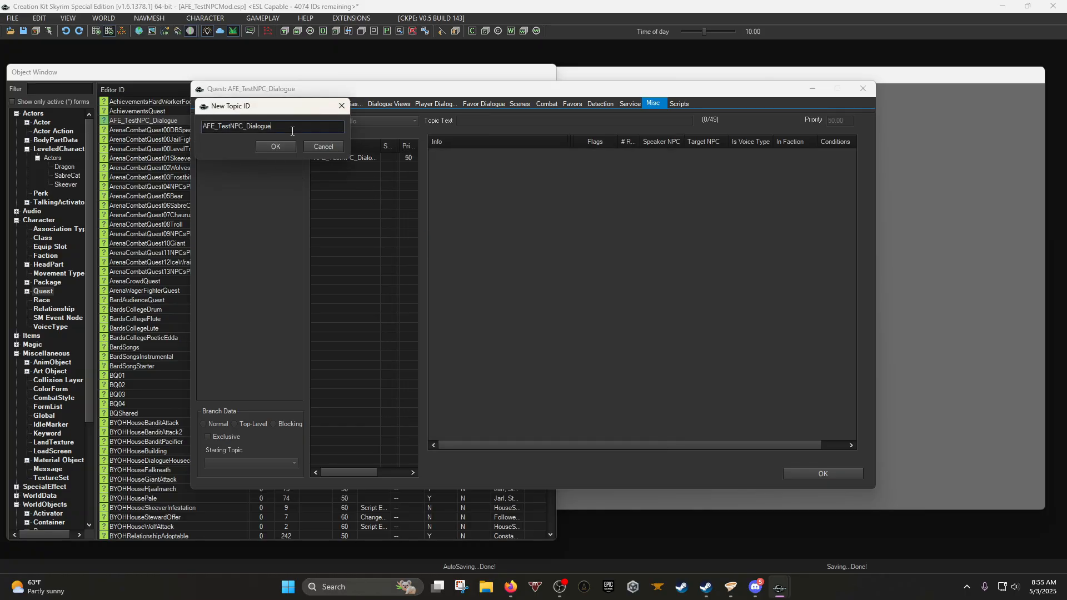
text(_Goodybe)
key(BackSpace)
key(BackSpace)
text(b)
click(265, 148)
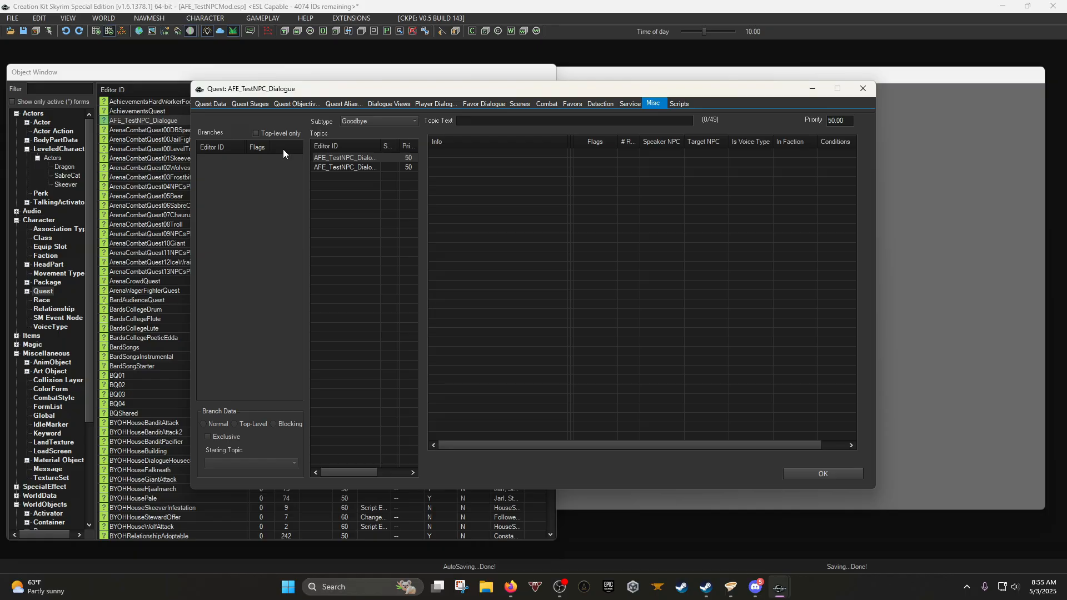
Add a new Random-flagged info to the Goodbye topic with the response text "Goodbye, friend!" and save it.
right_click(476, 169)
click(501, 177)
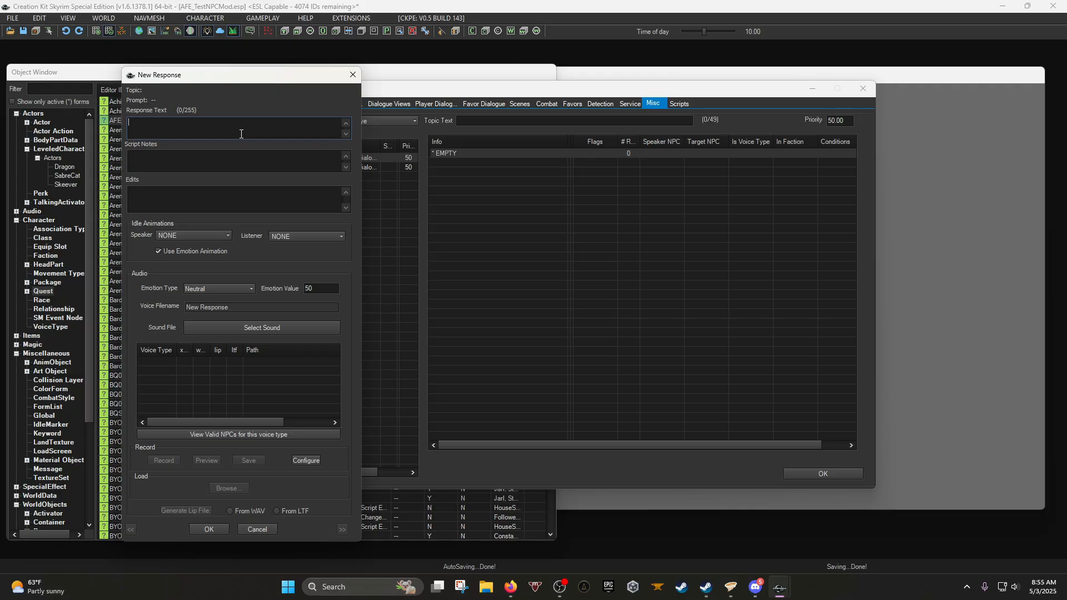
text(Goodbye, friend!)
click(195, 529)
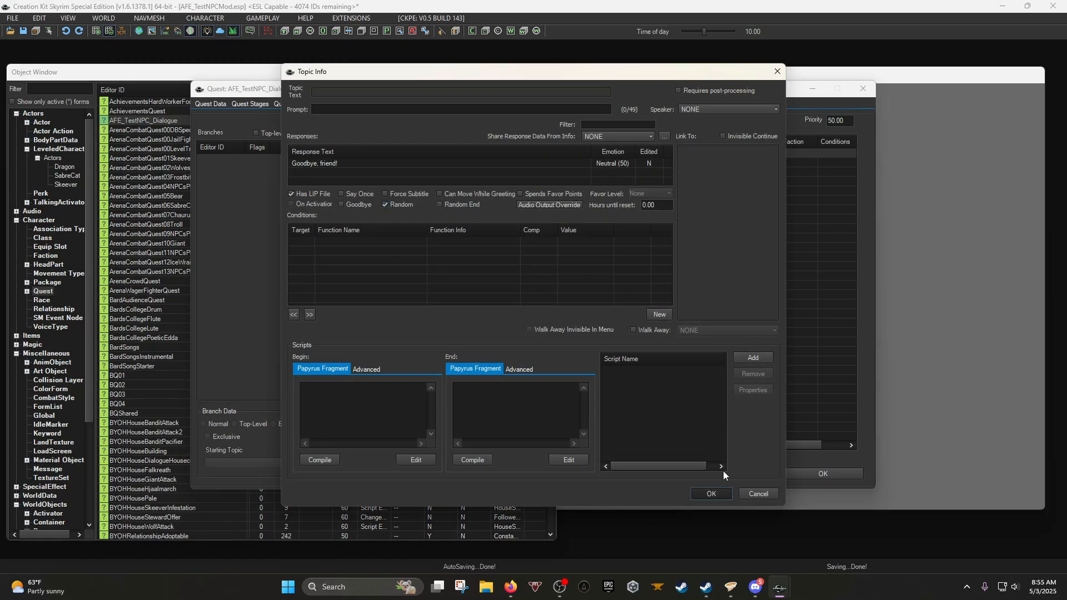
click(712, 493)
Duplicate the "Goodbye, friend!" info, change the copy's response text to "So long!" and save it.
right_click(482, 155)
click(512, 168)
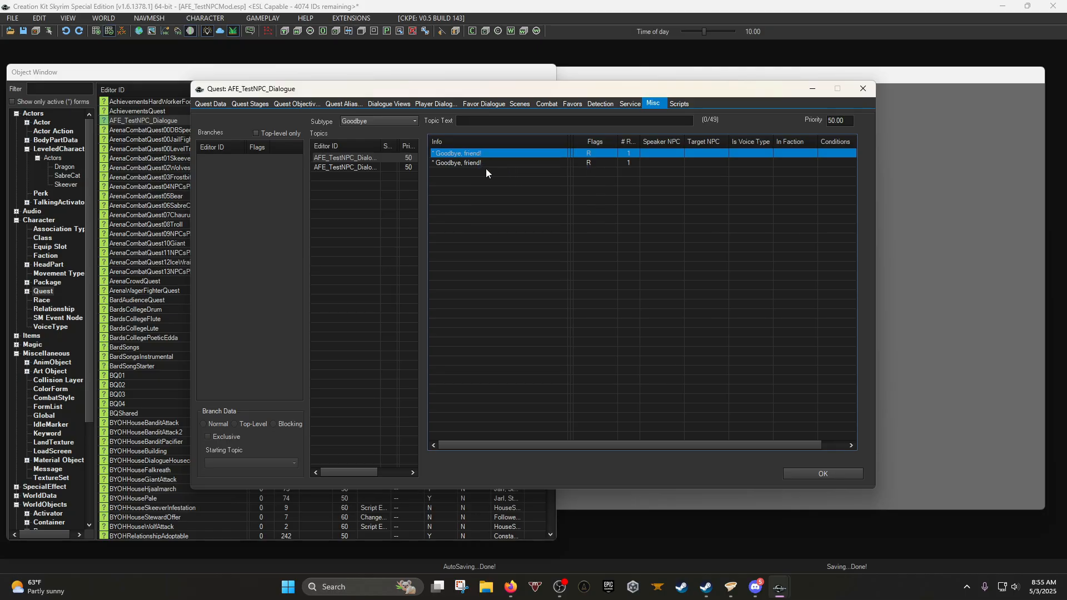
double_click(481, 163)
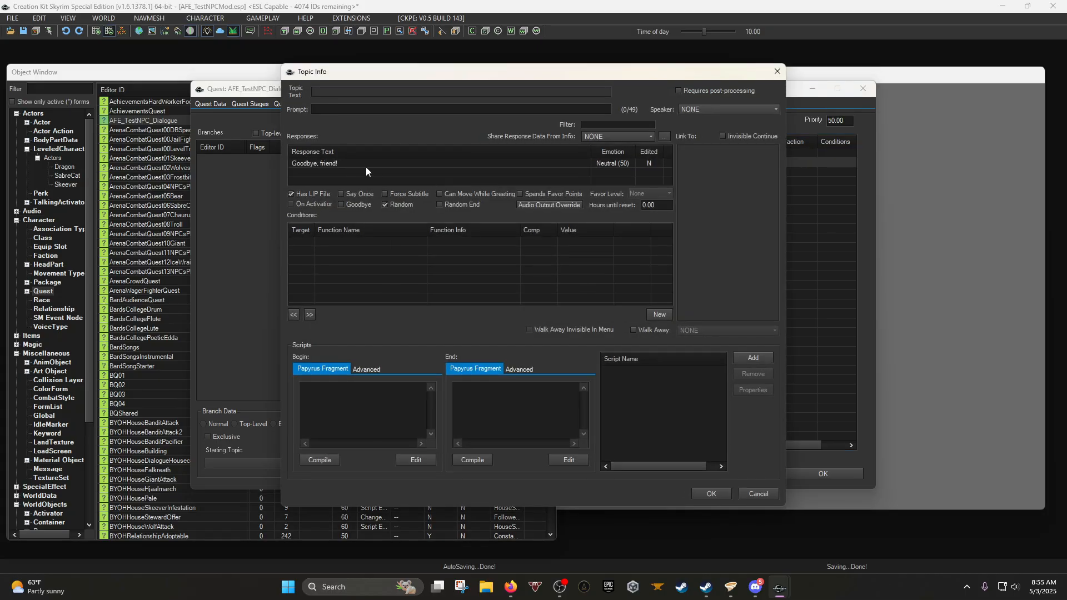
double_click(348, 164)
text(So)
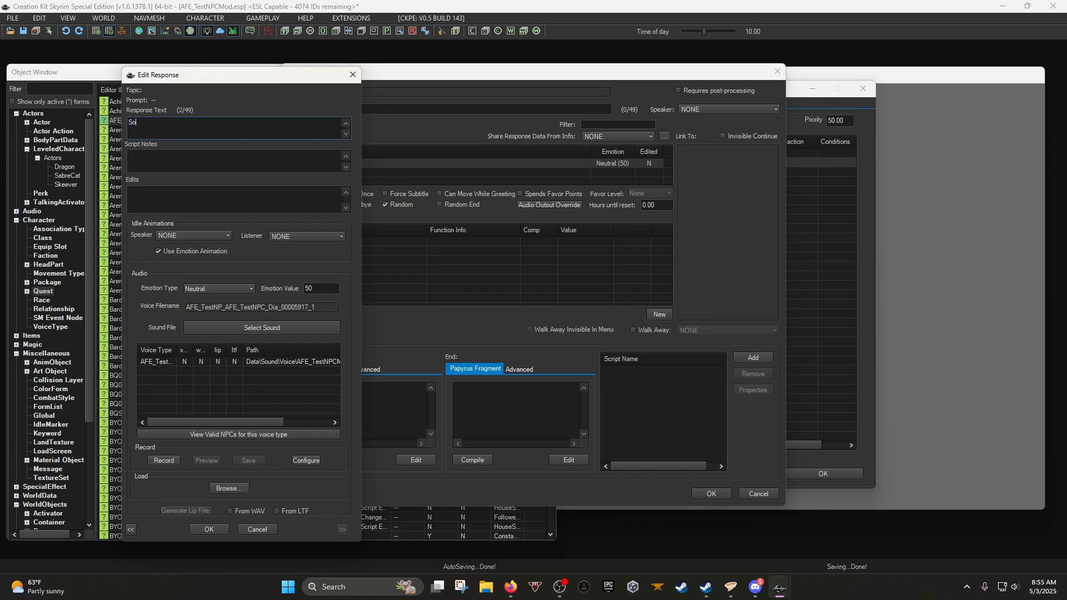
text( long!)
click(209, 529)
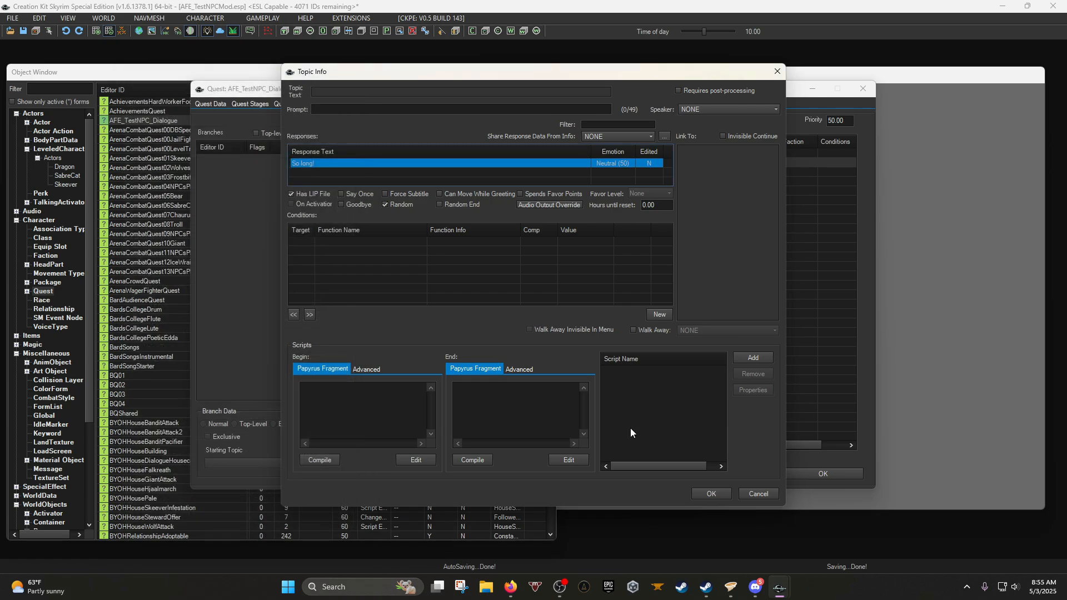
click(702, 494)
Save the quest changes, then reopen the AFE_TestNPC_Dialogue quest at its Goodbye miscellaneous topic.
click(862, 474)
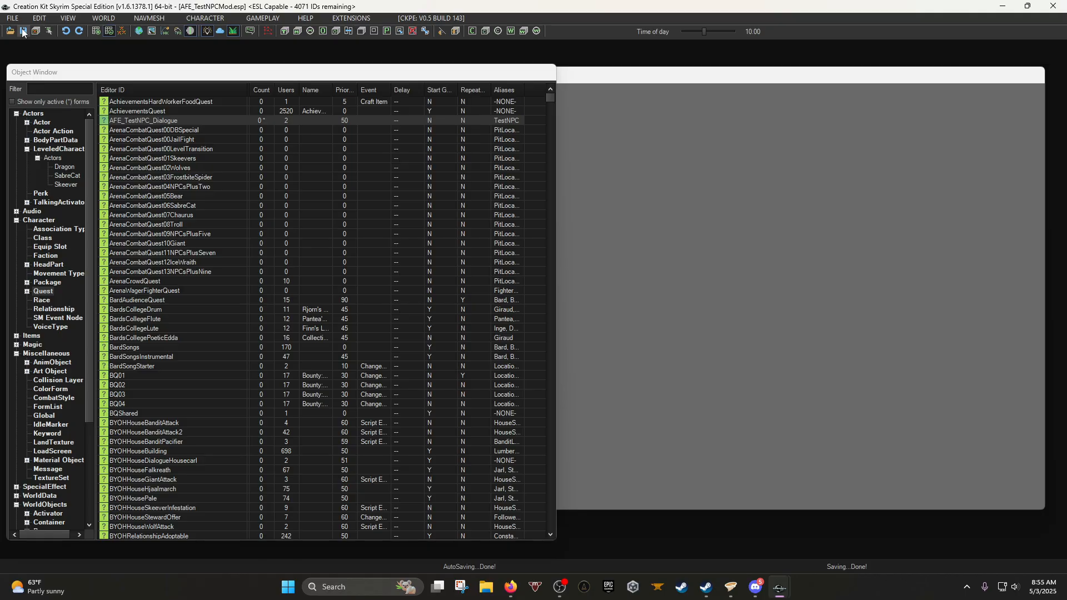
double_click(137, 120)
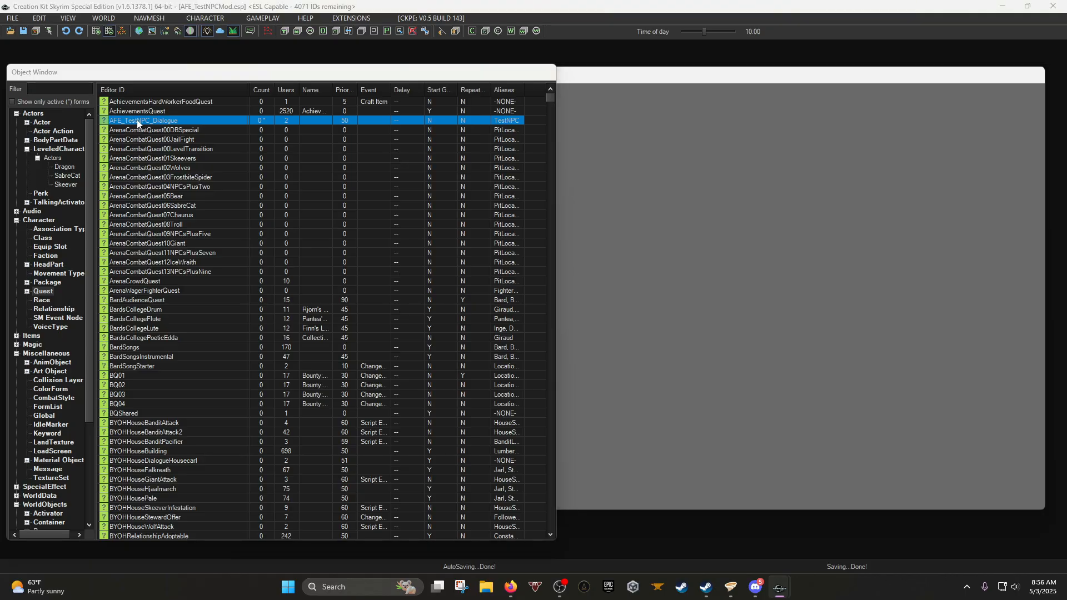
click(343, 176)
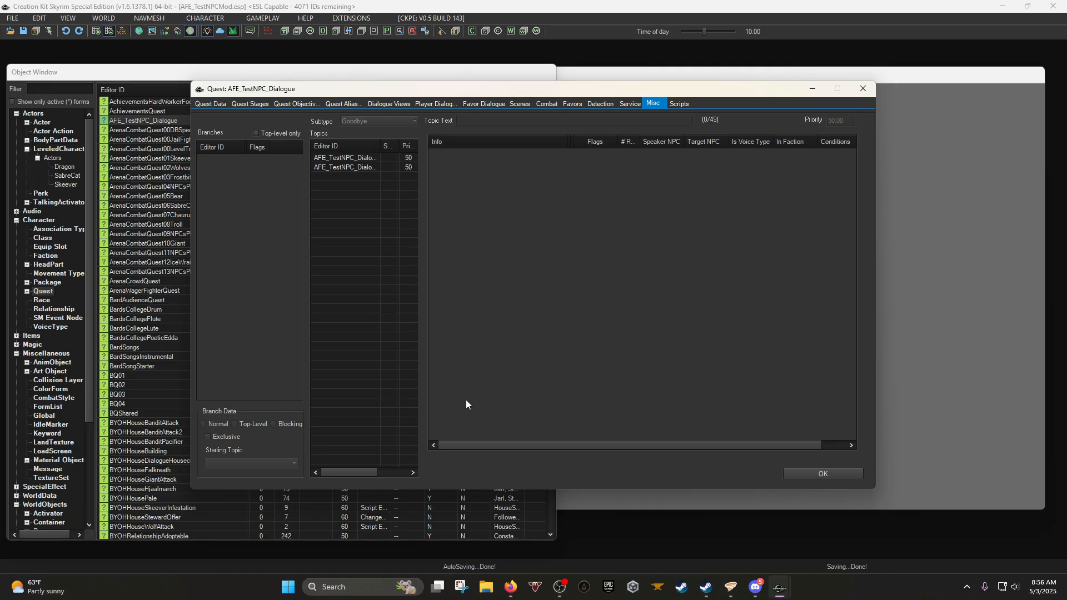
click(357, 158)
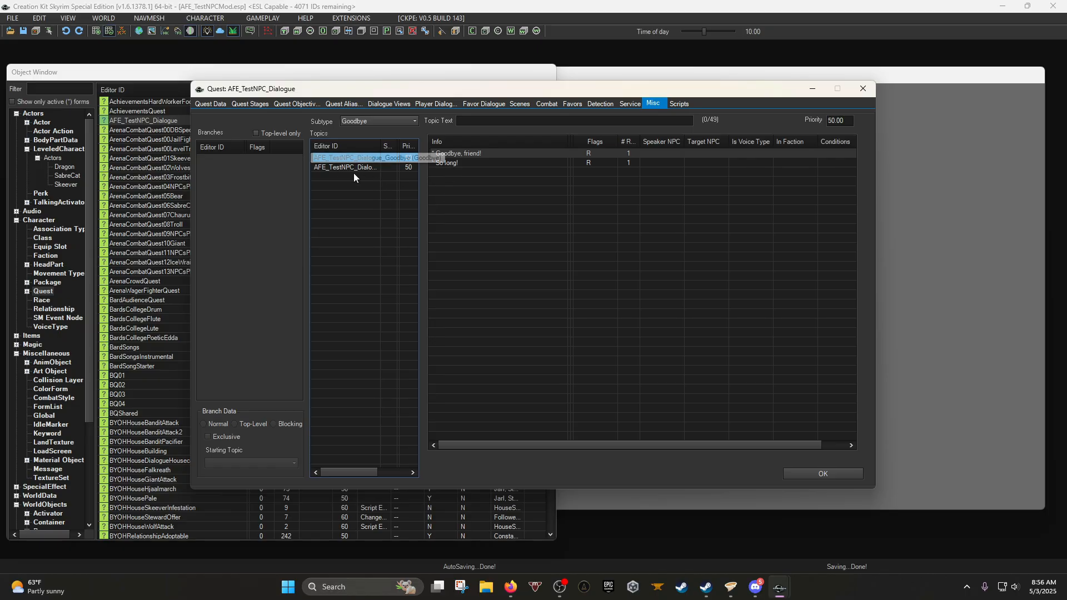
click(362, 159)
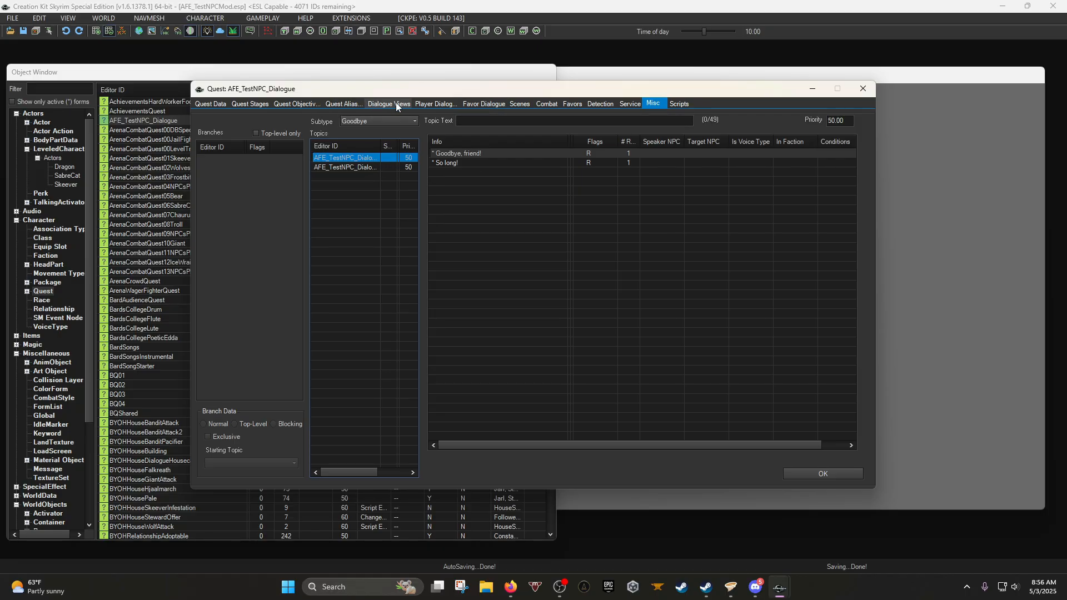
Record and save a voice clip for the "This one will follow!" response of the Follow me player dialogue topic.
click(436, 104)
click(207, 170)
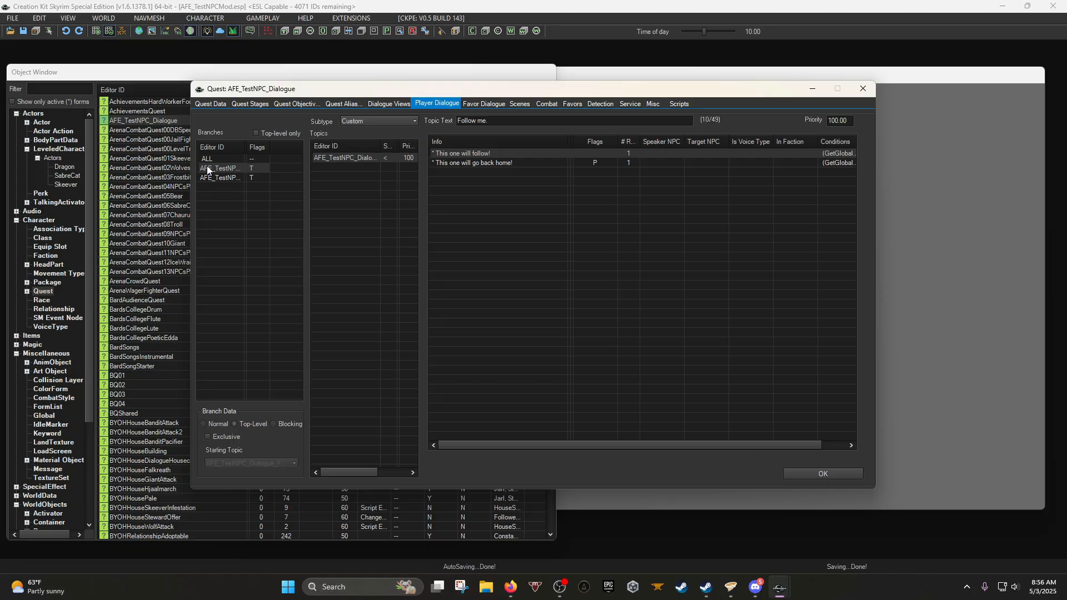
click(469, 154)
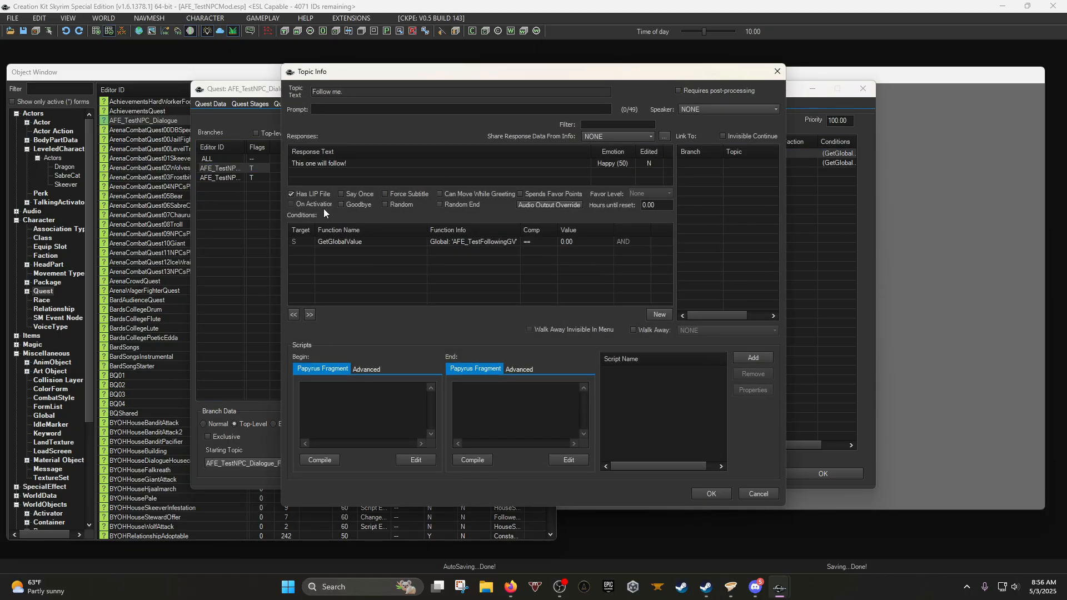
double_click(351, 163)
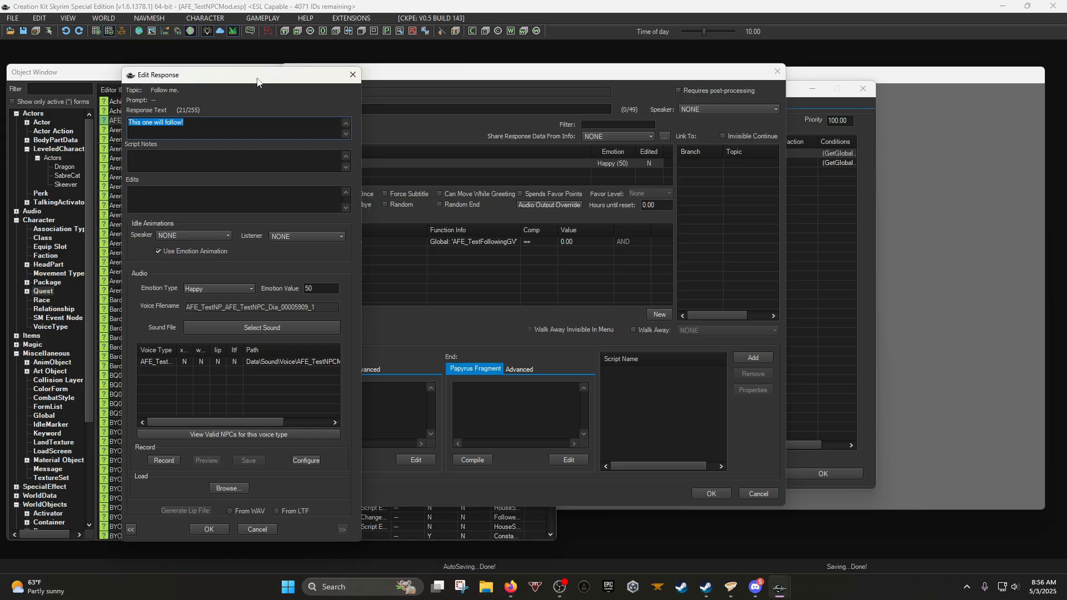
drag(249, 77, 420, 74)
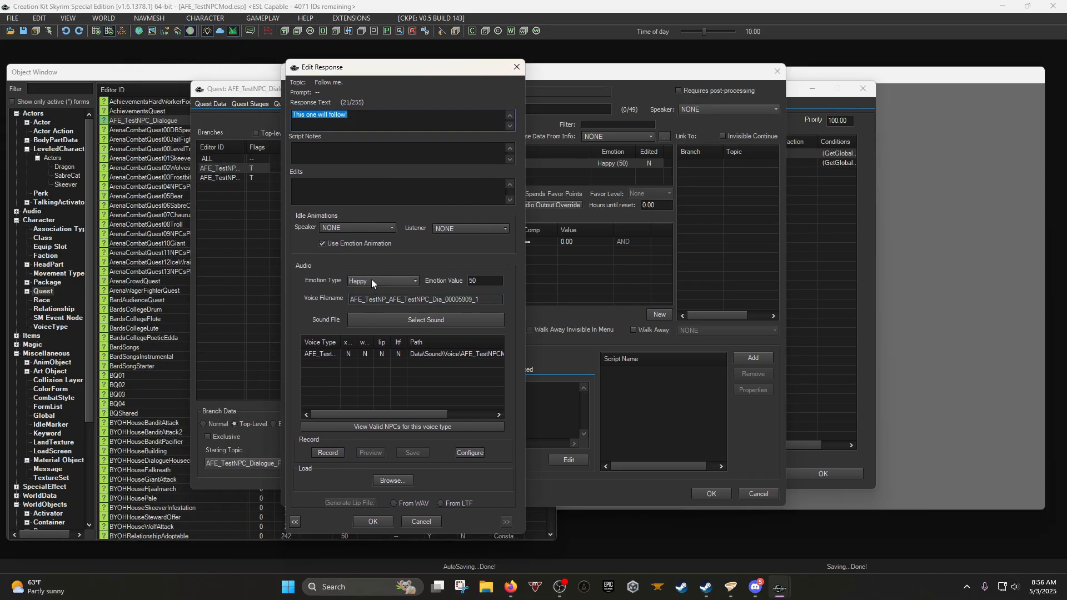
click(337, 453)
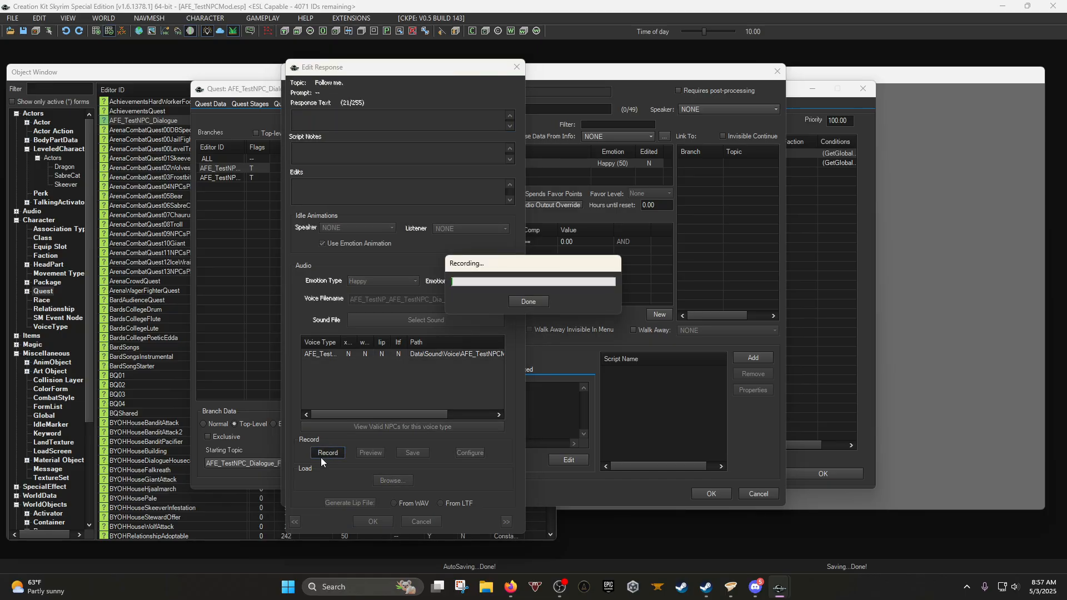
click(530, 301)
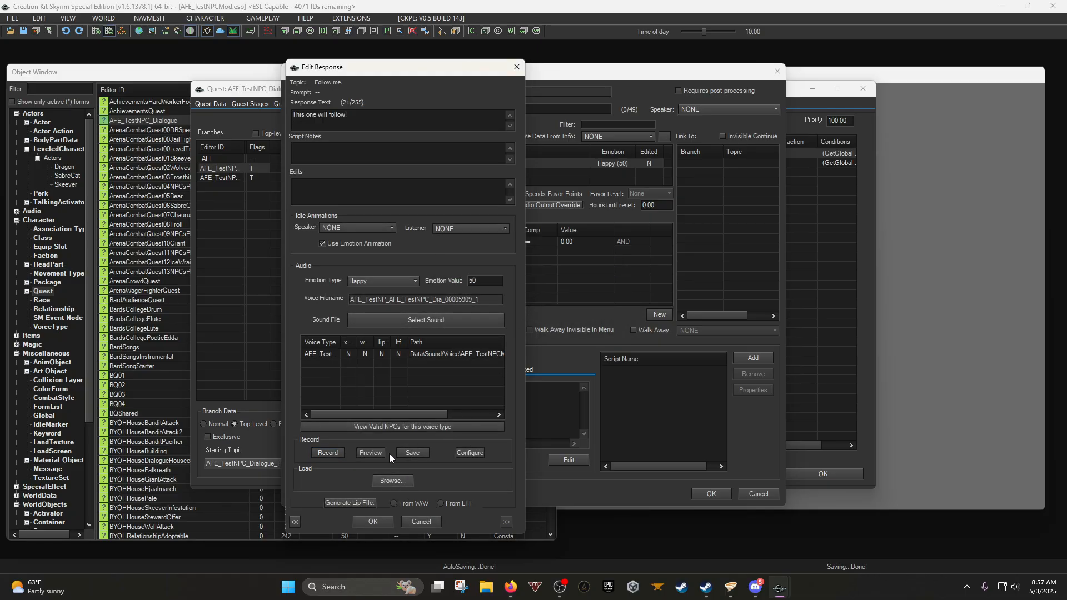
click(412, 452)
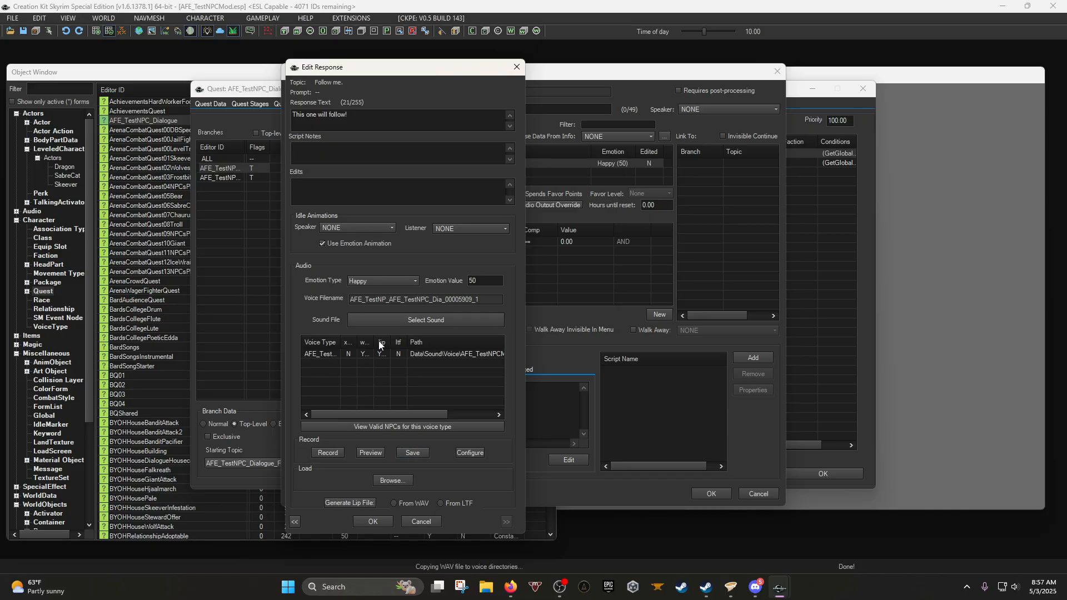
drag(373, 342, 385, 341)
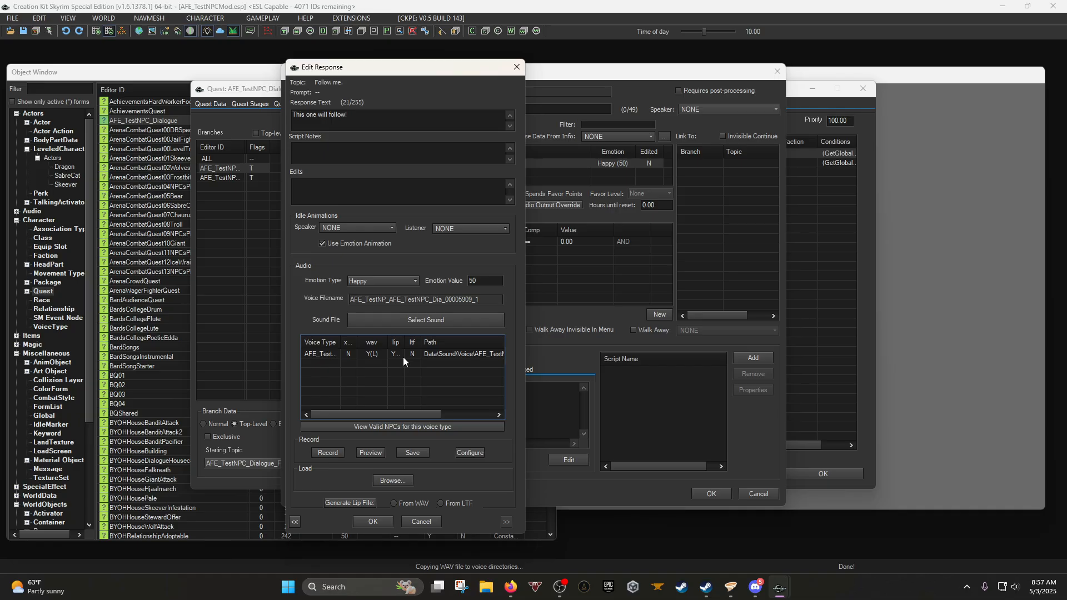
Accept the response and its topic info, then try to save the plugin with the quest still open.
click(378, 521)
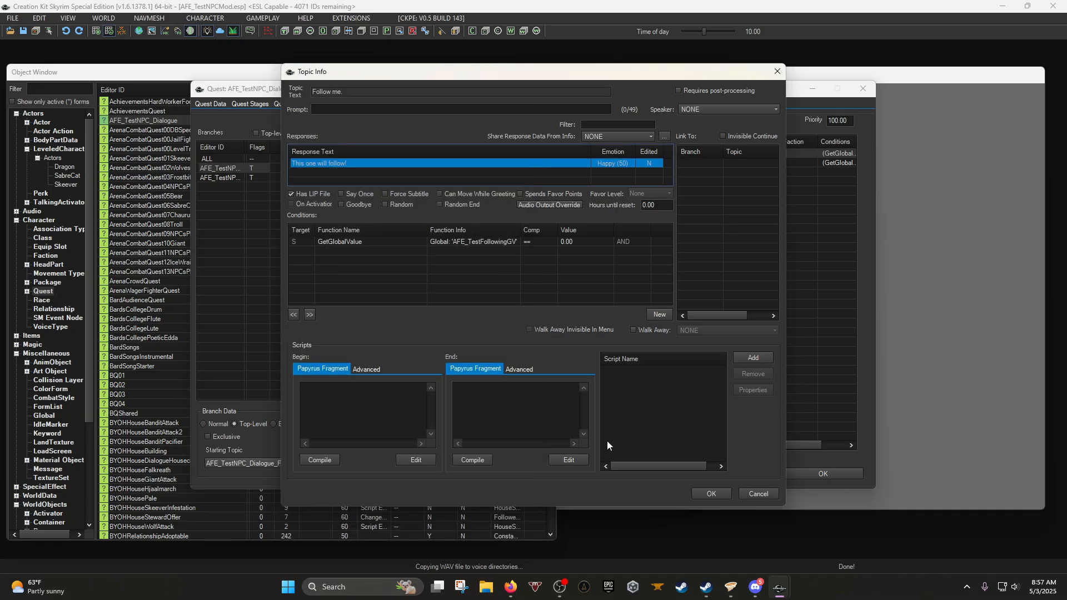
click(711, 492)
click(22, 32)
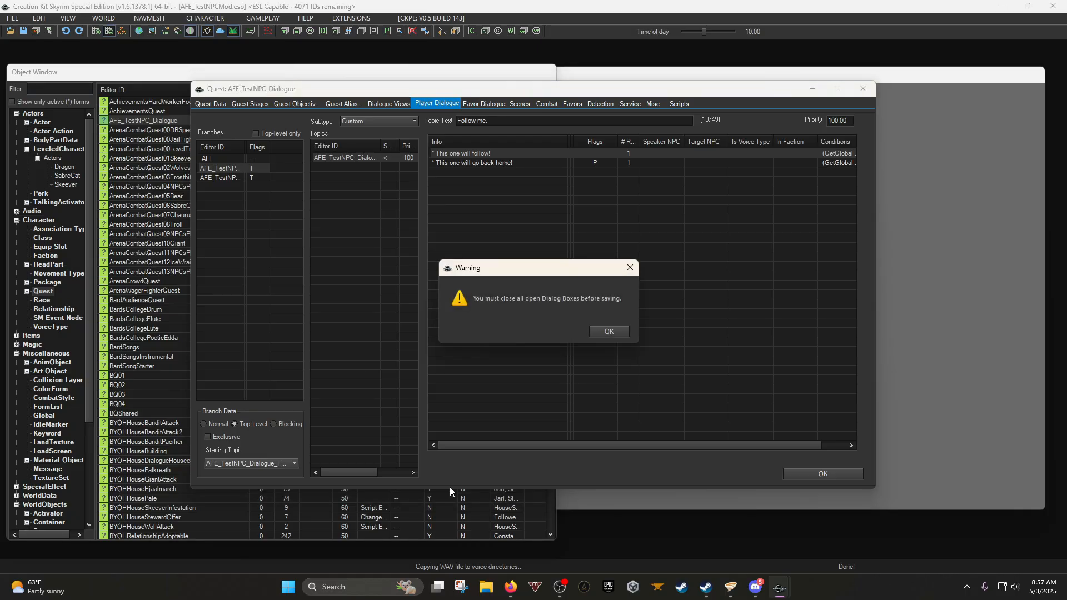
click(609, 331)
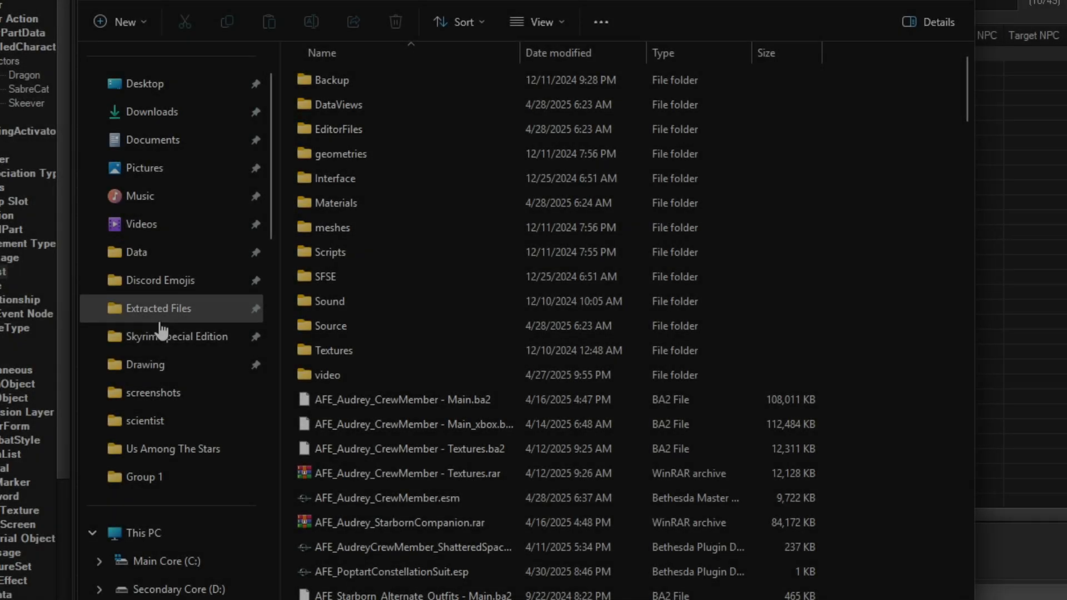
In File Explorer, go to Skyrim Special Edition's Data\Sound\Voice folder and delete Temp.lip and Temp.wav.
click(162, 334)
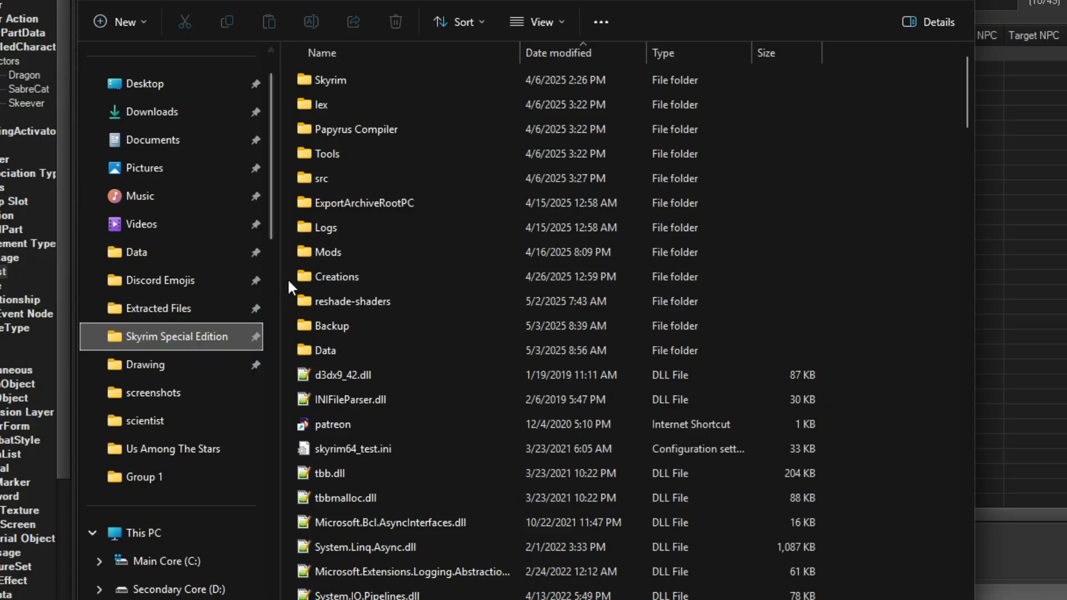
double_click(328, 351)
scroll(340, 389, down, 2)
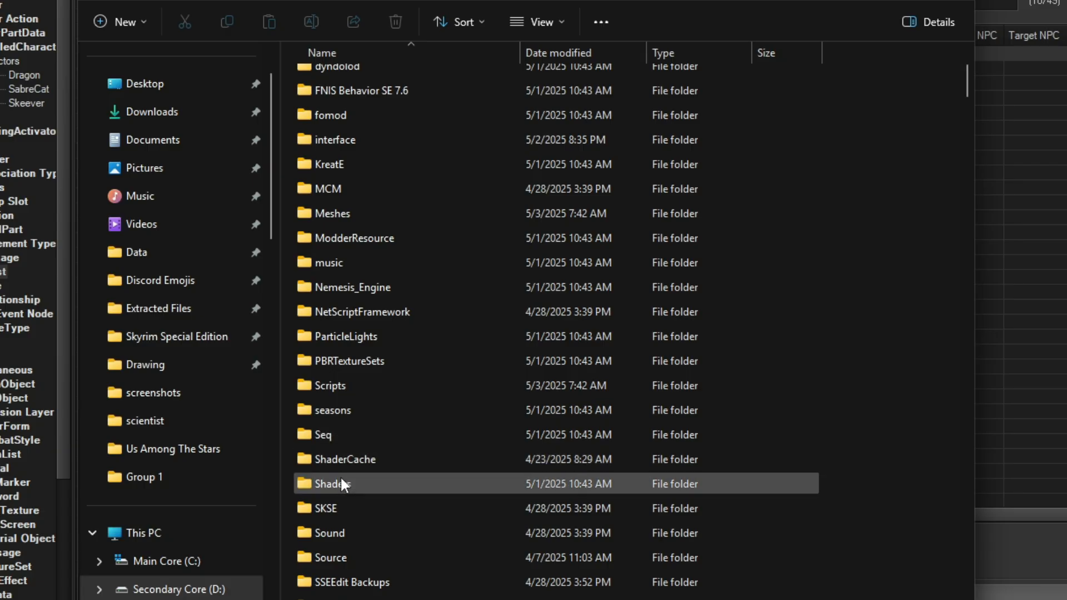
double_click(338, 525)
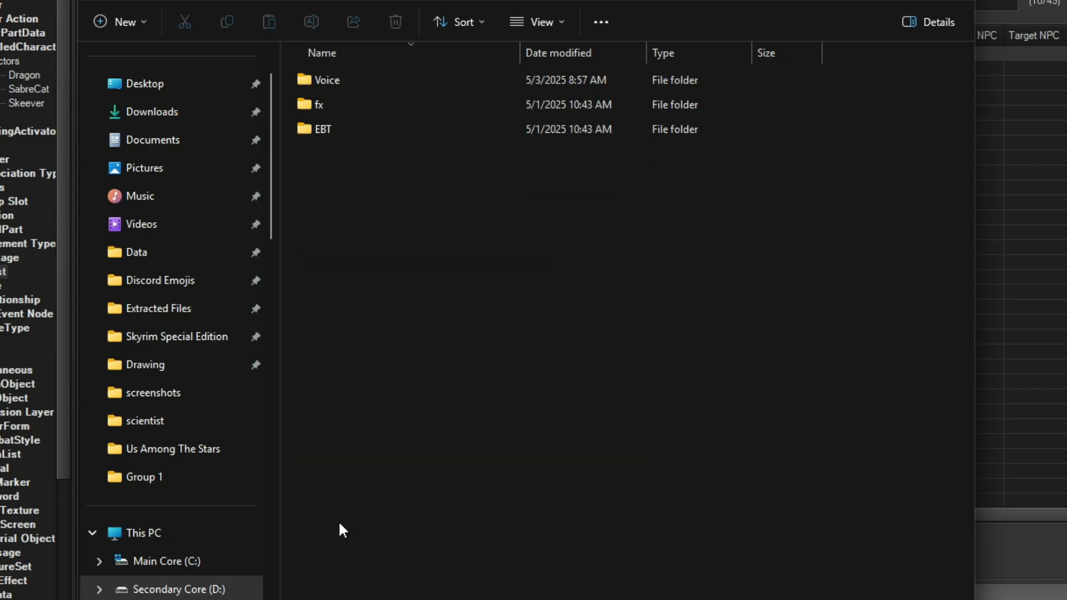
double_click(342, 79)
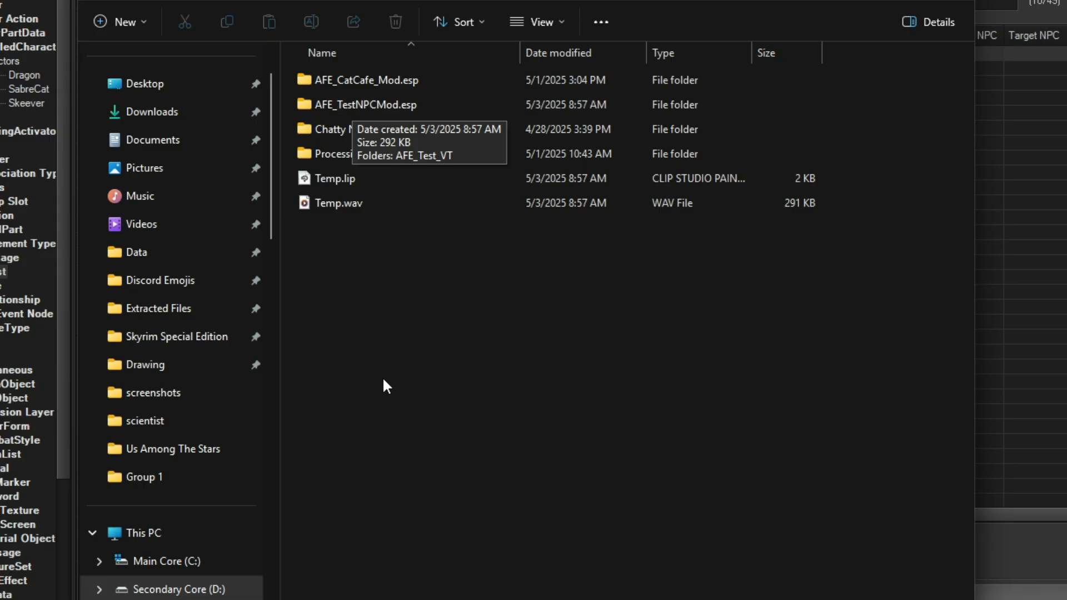
drag(357, 217, 359, 171)
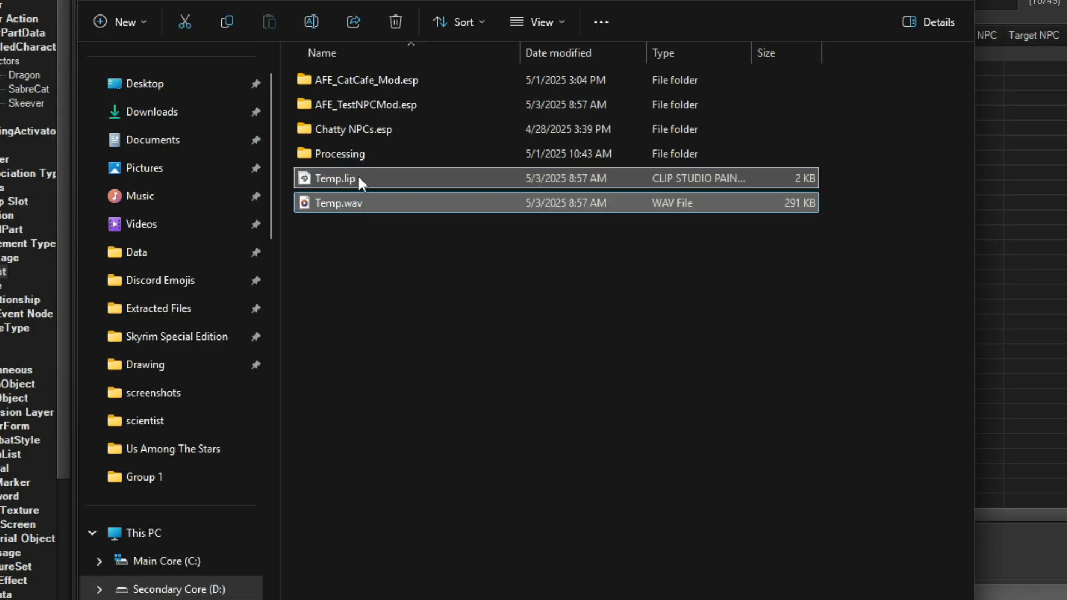
key(Delete)
Delete the recorded voice files from the AFE_Test_VT folder inside AFE_TestNPCMod.esp.
double_click(350, 104)
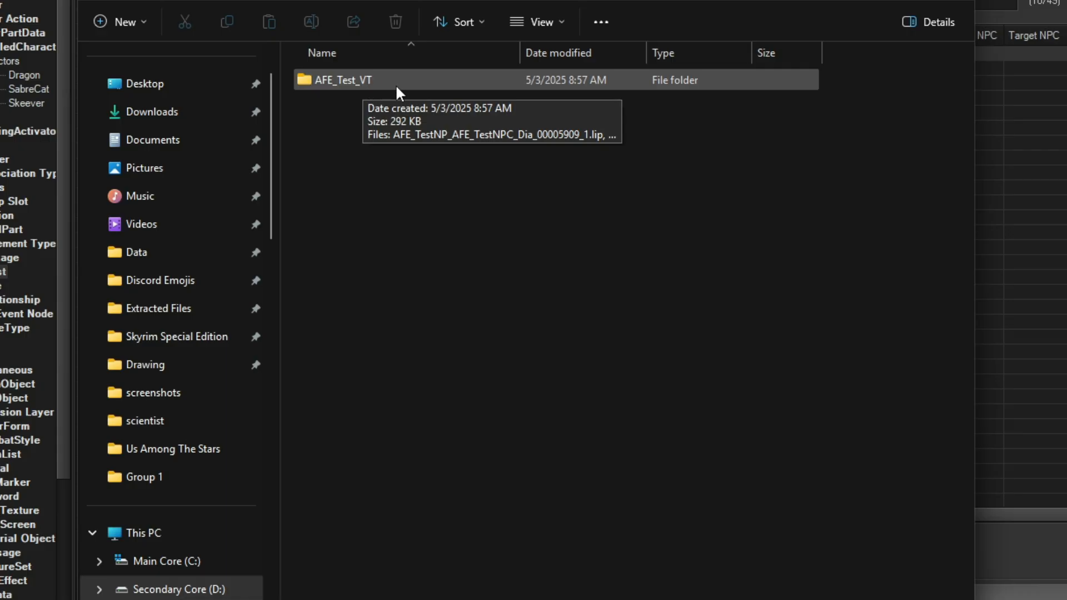
click(1045, 94)
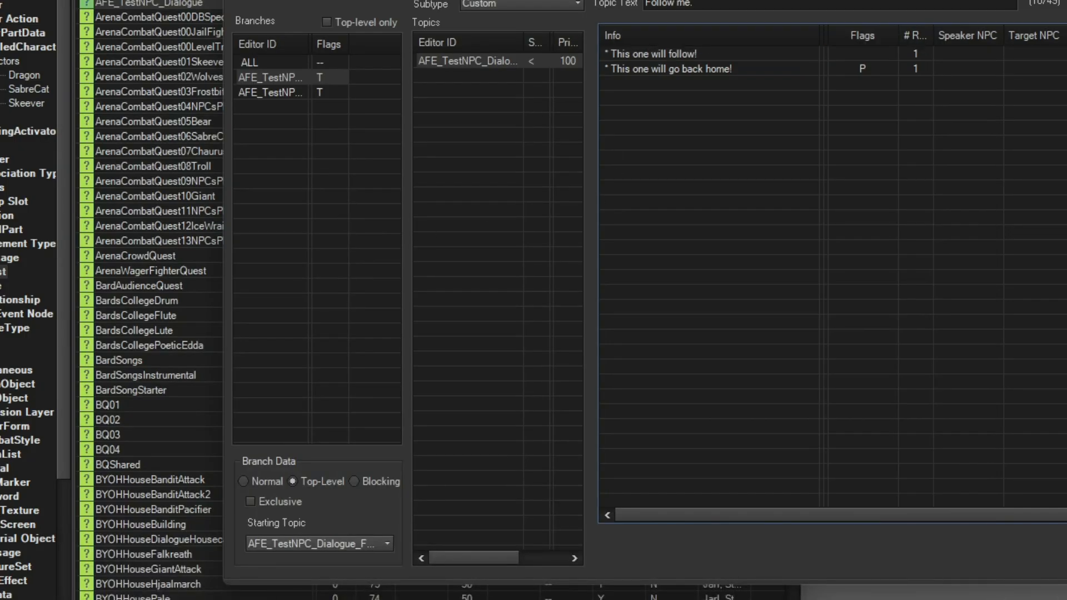
key(alt+Tab)
double_click(348, 78)
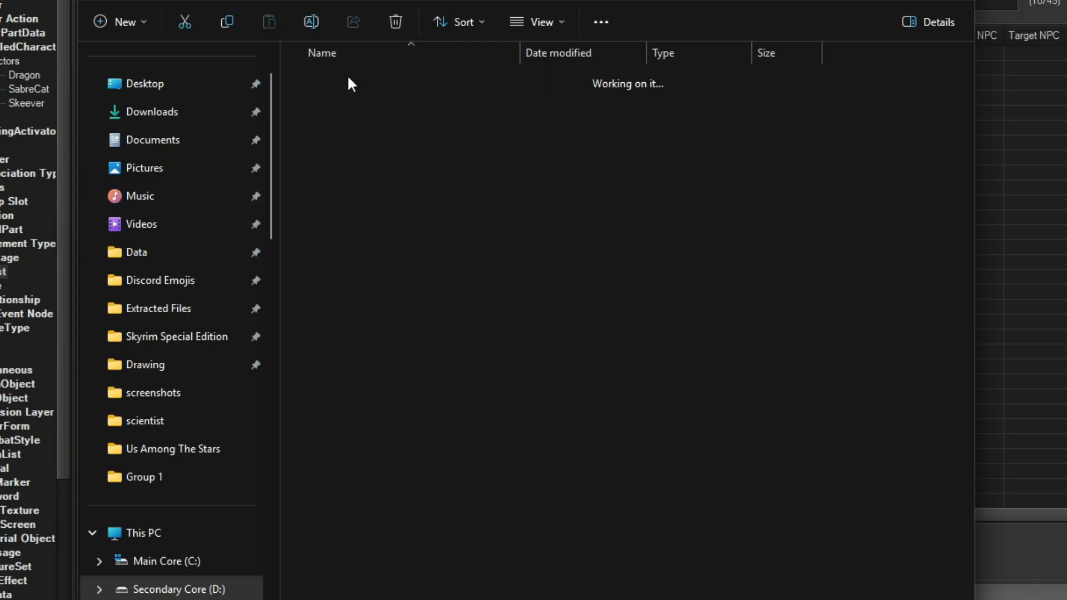
drag(351, 181, 398, 88)
click(395, 22)
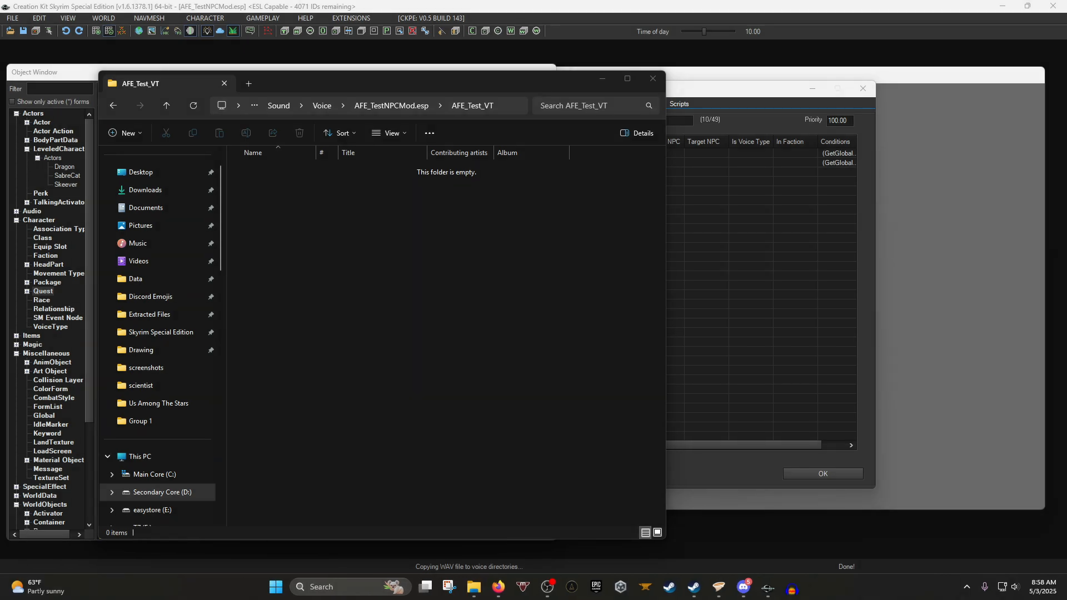
Switch to Audacity and place it as a smaller window over the Creation Kit's quest dialogue.
drag(0, 70, 581, 2)
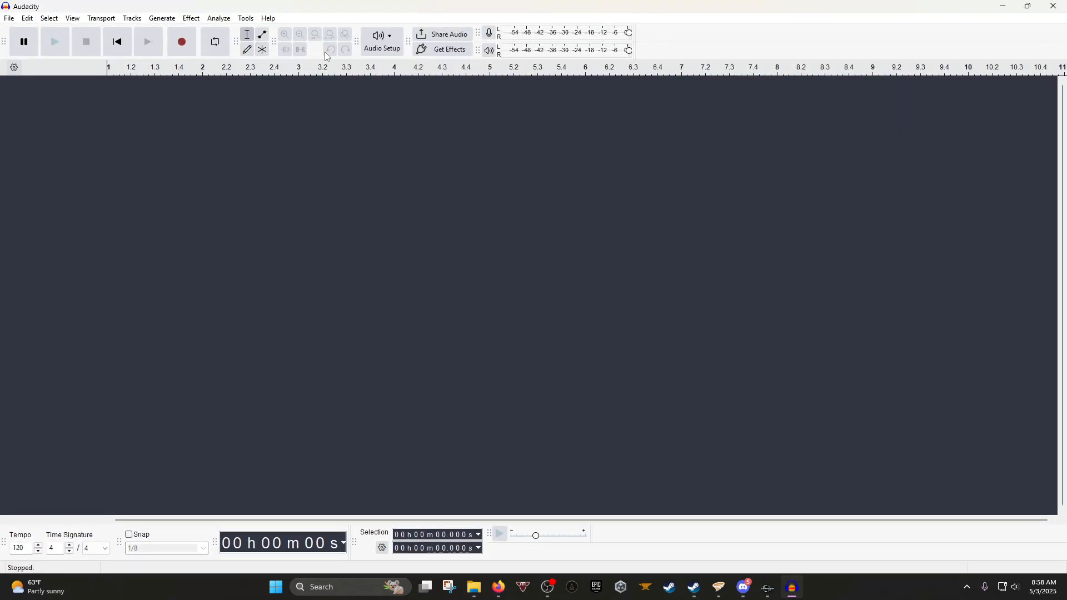
mouse_move(764, 589)
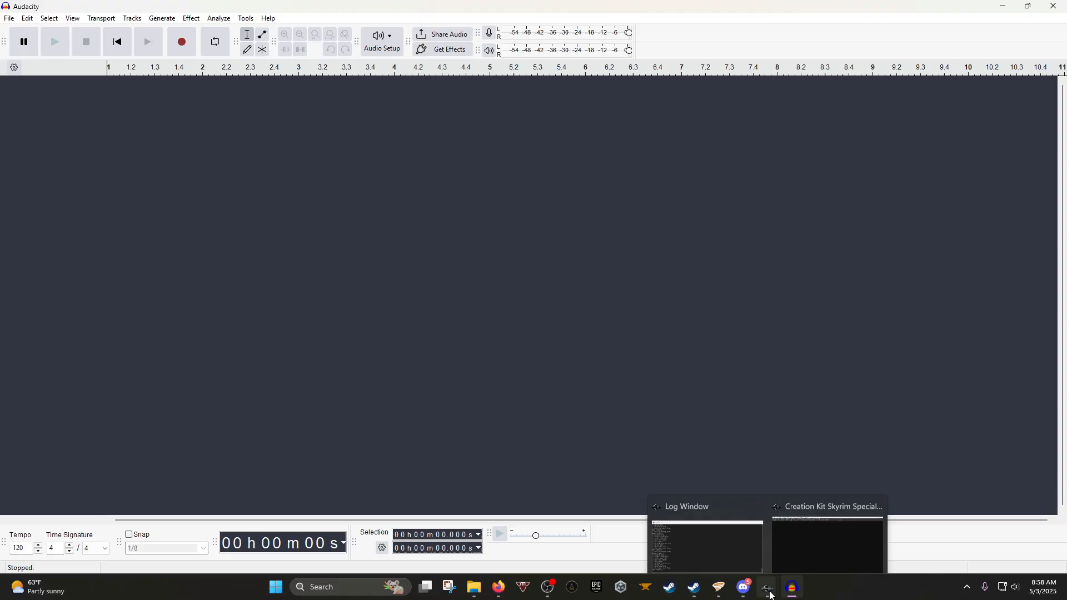
click(805, 535)
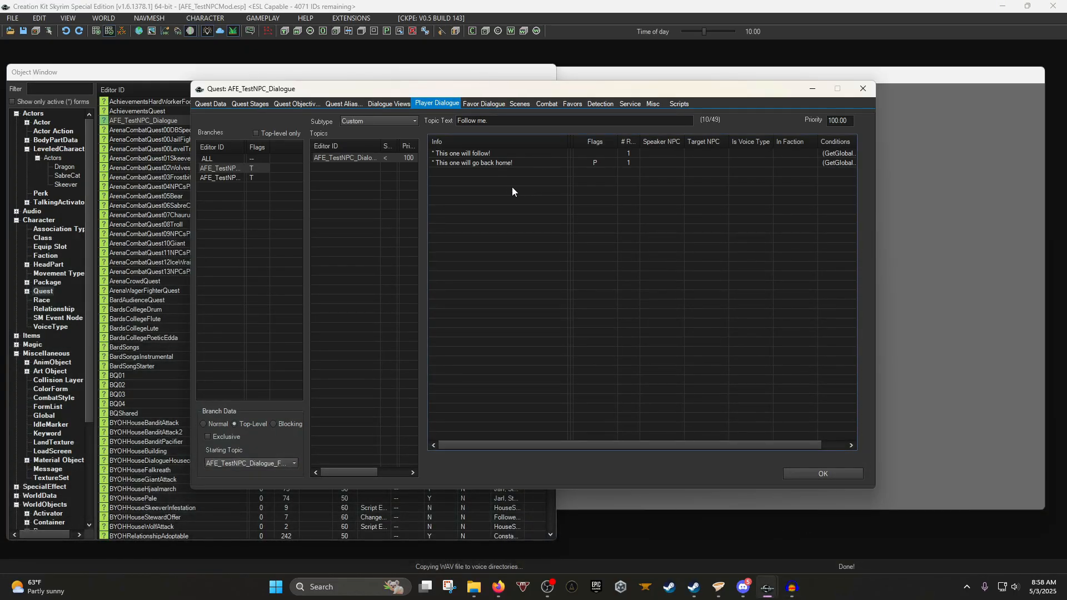
click(792, 587)
drag(579, 6, 538, 190)
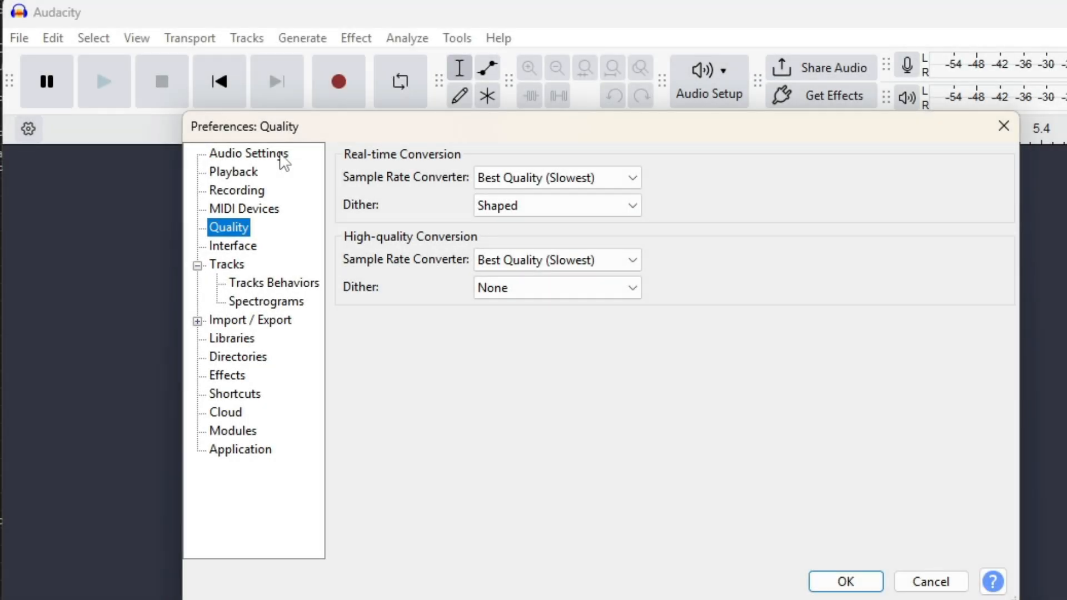
Set the recording channels to 1 (Mono) in Audacity's audio preferences, check the default sample format options, and accept the settings.
click(342, 266)
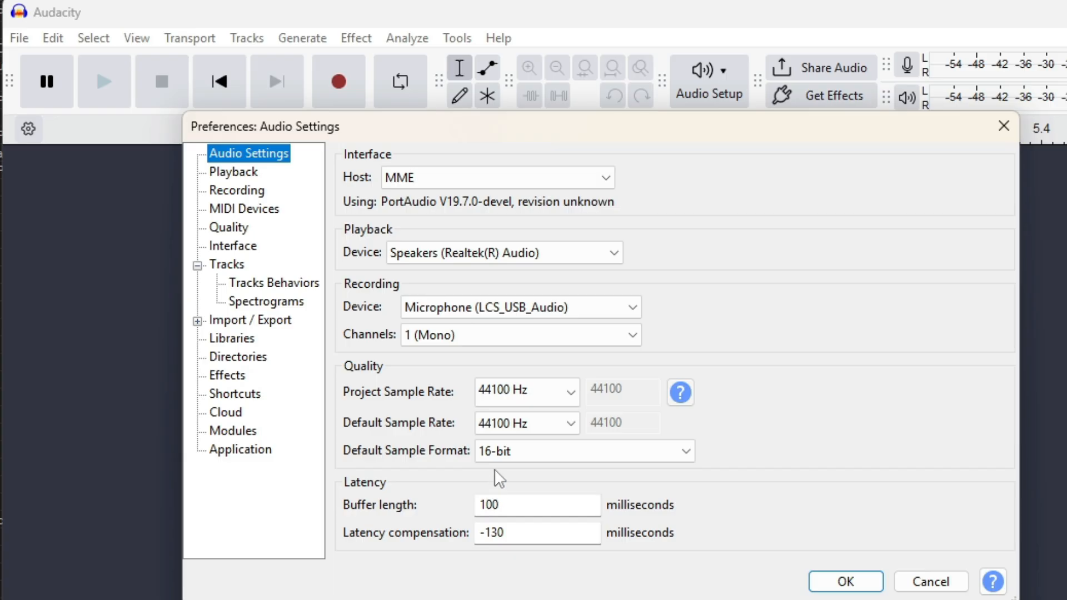
click(422, 339)
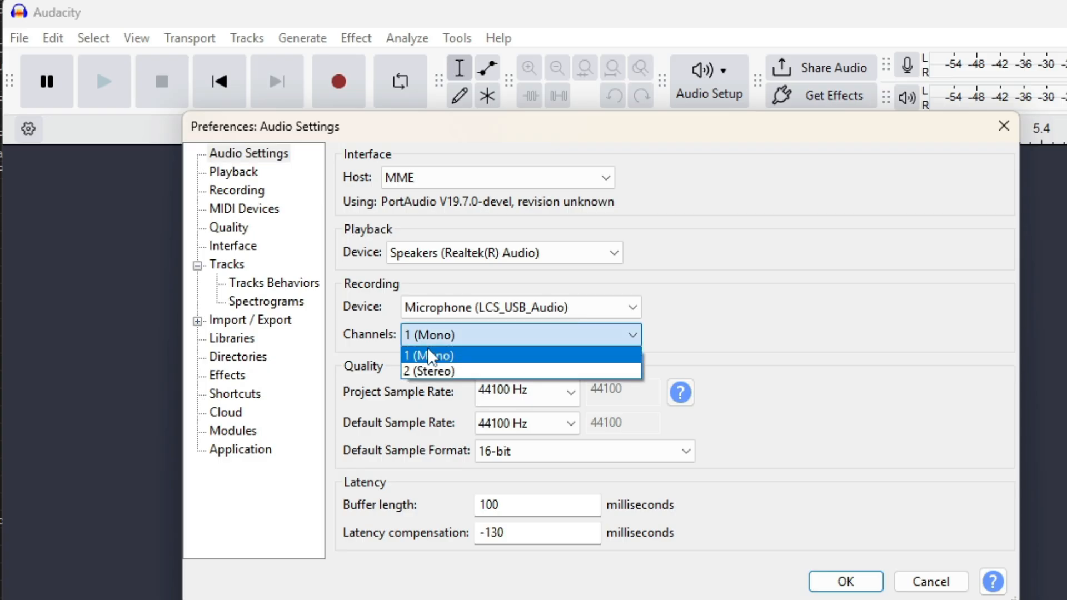
click(448, 358)
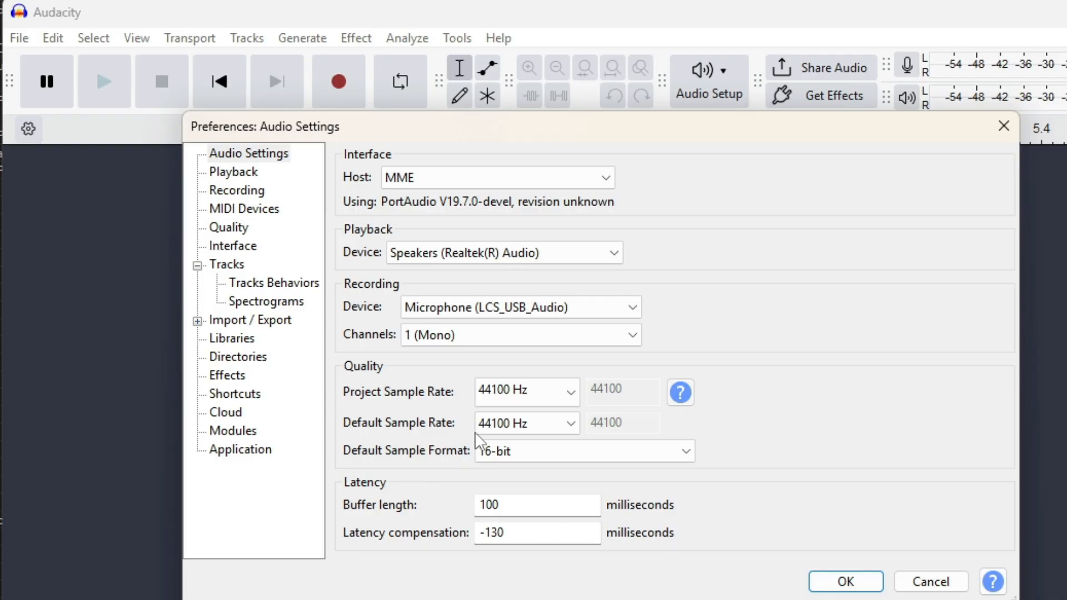
click(482, 449)
click(422, 450)
click(859, 589)
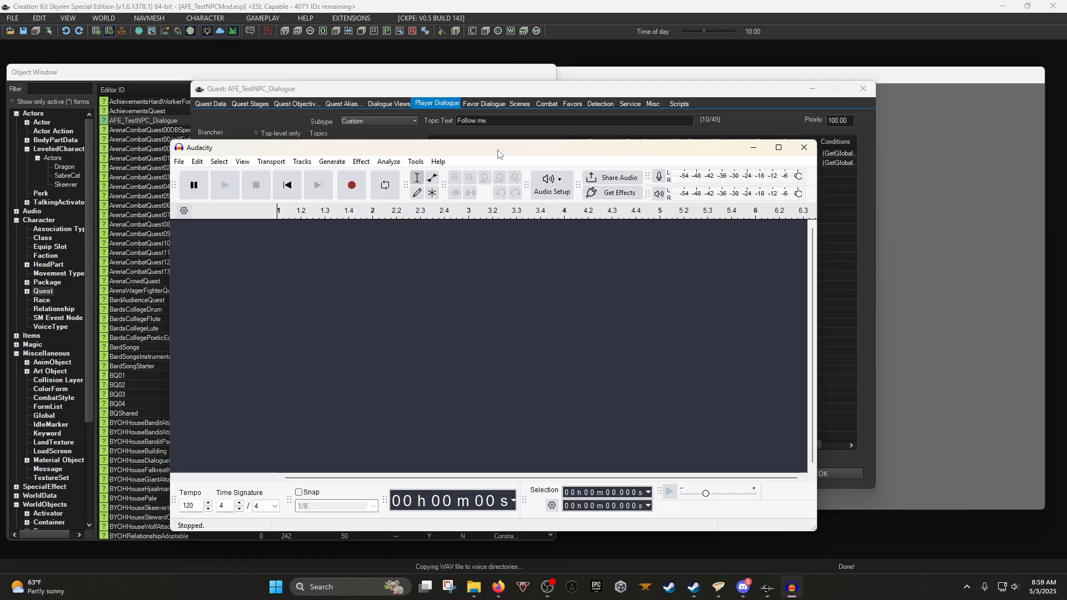
Add a mono track to the empty Audacity project and name it Hellos.
drag(499, 150, 529, 182)
right_click(310, 291)
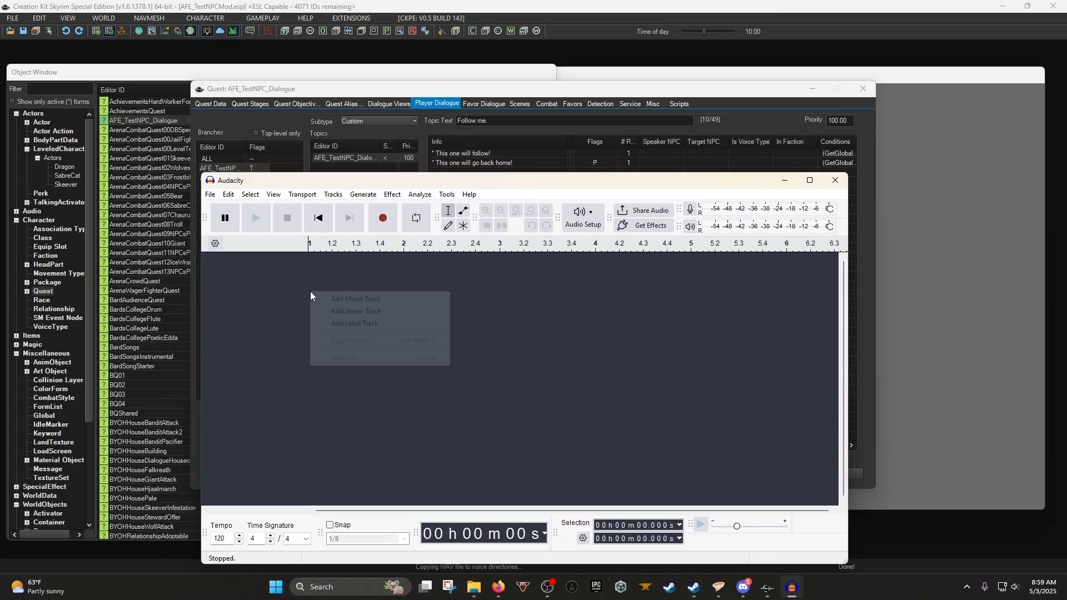
click(346, 300)
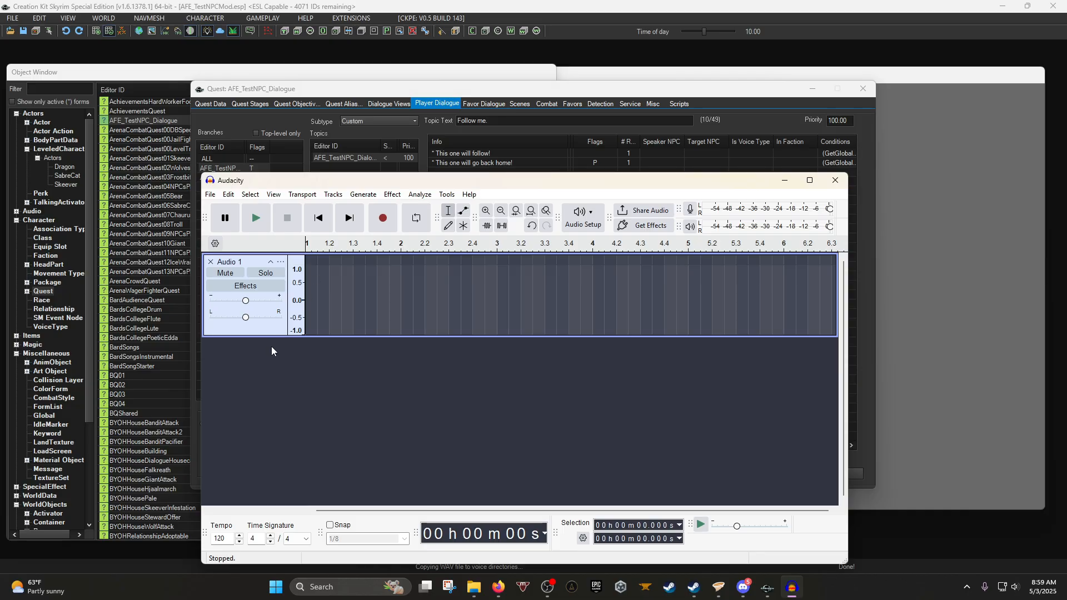
right_click(267, 326)
click(321, 274)
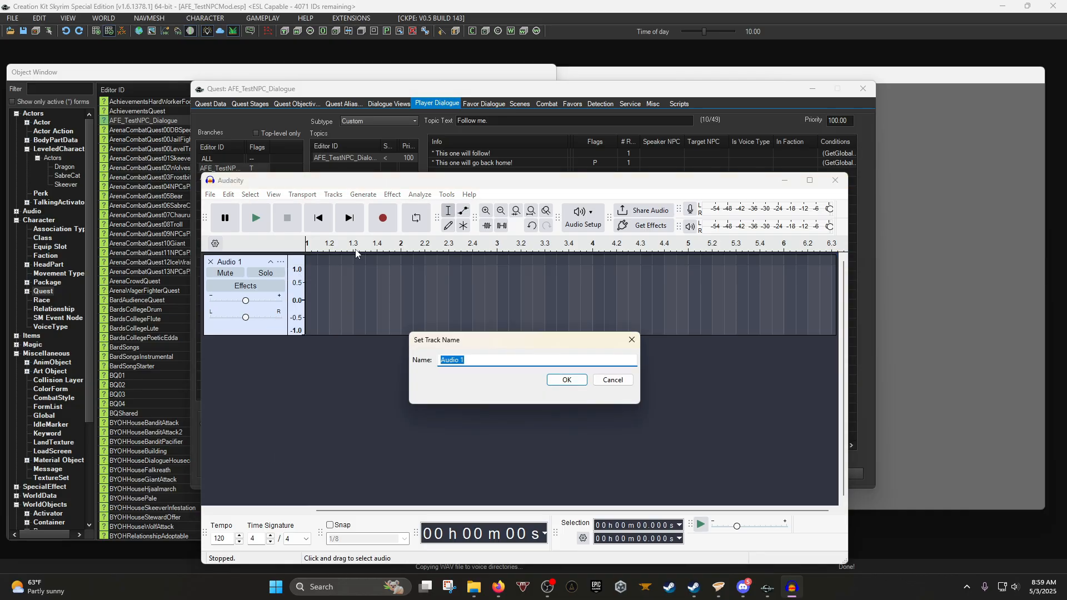
text(hE)
key(BackSpace)
key(BackSpace)
key(BackSpace)
text(llos)
key(Return)
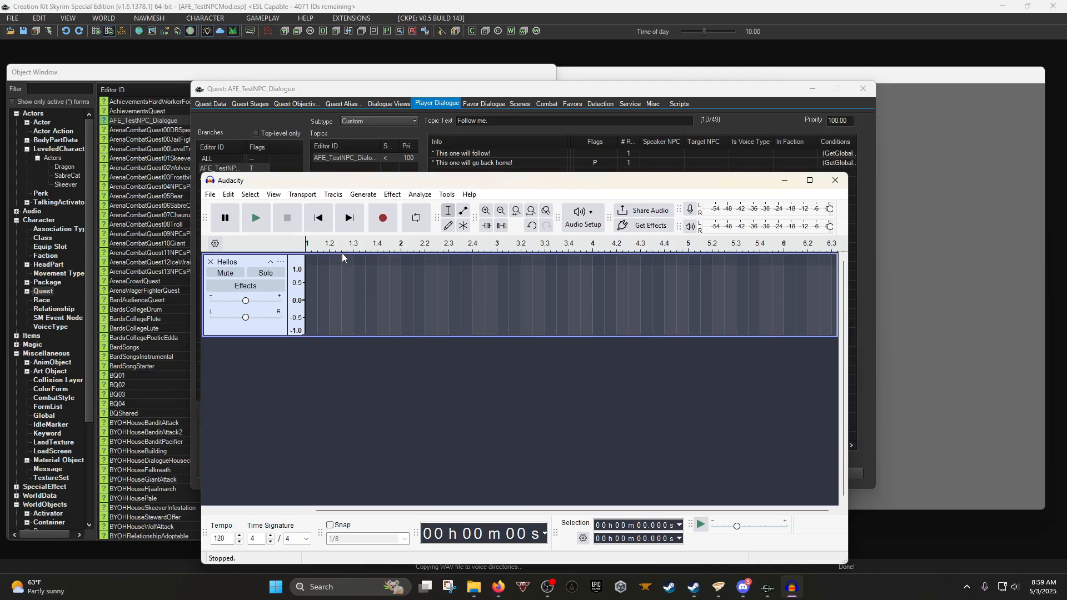
Record a voice line on the Hellos track, stop the recording, and select the whole clip.
click(382, 221)
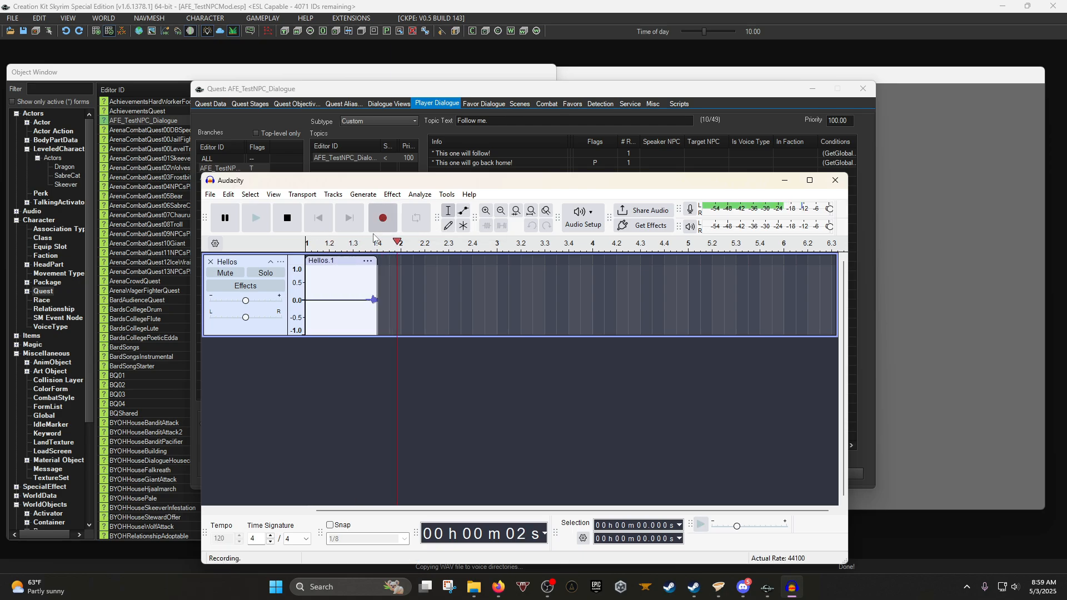
key(space)
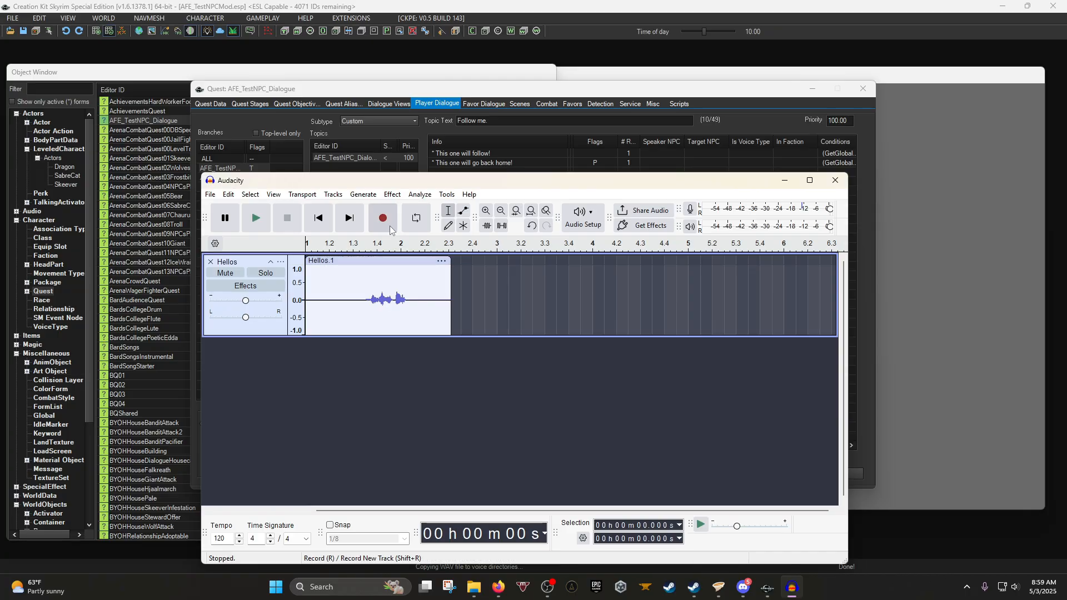
drag(485, 297, 213, 300)
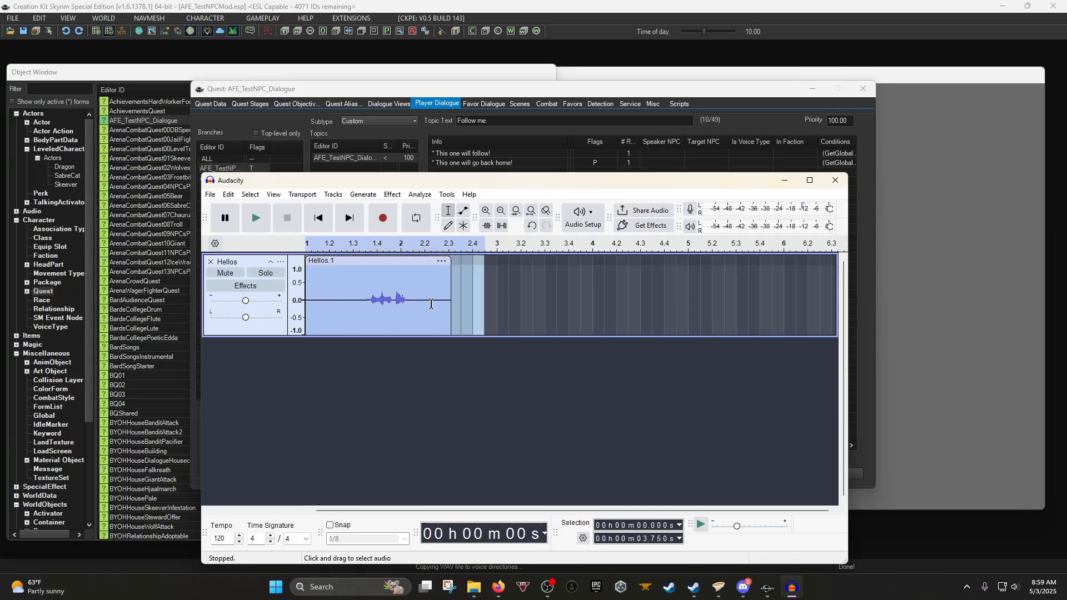
Replace the selected clip on the Hellos track with a new take that has silence before the spoken line, and play back the line.
key(Delete)
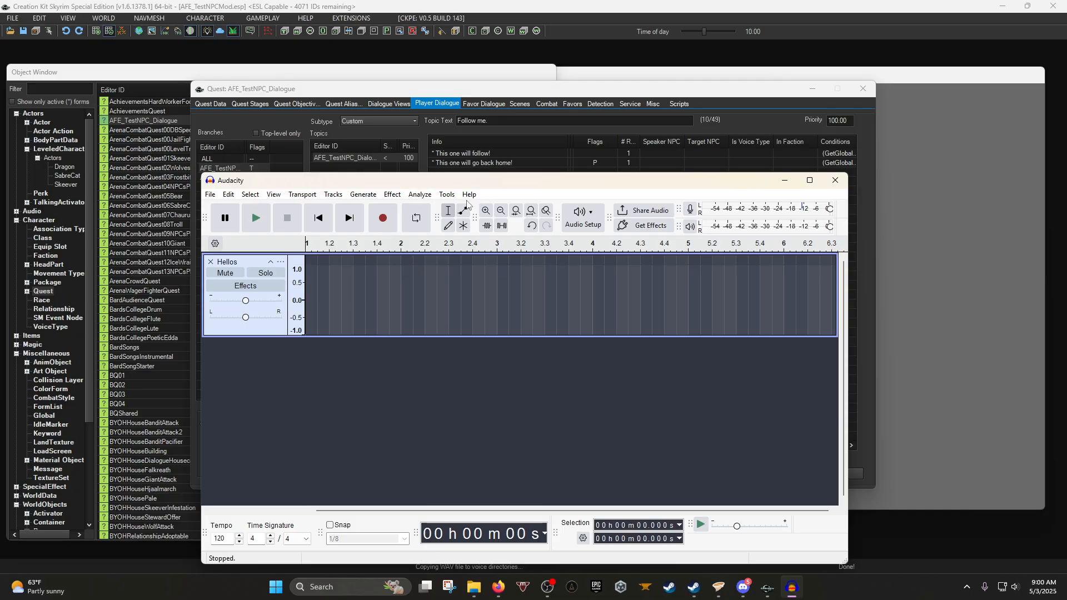
click(382, 218)
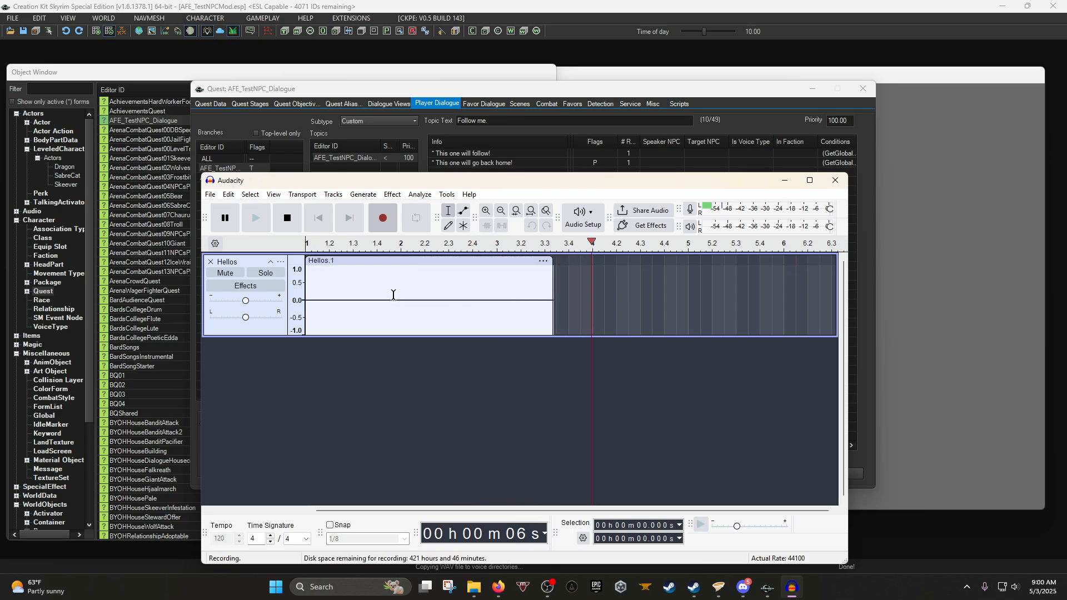
key(space)
click(586, 296)
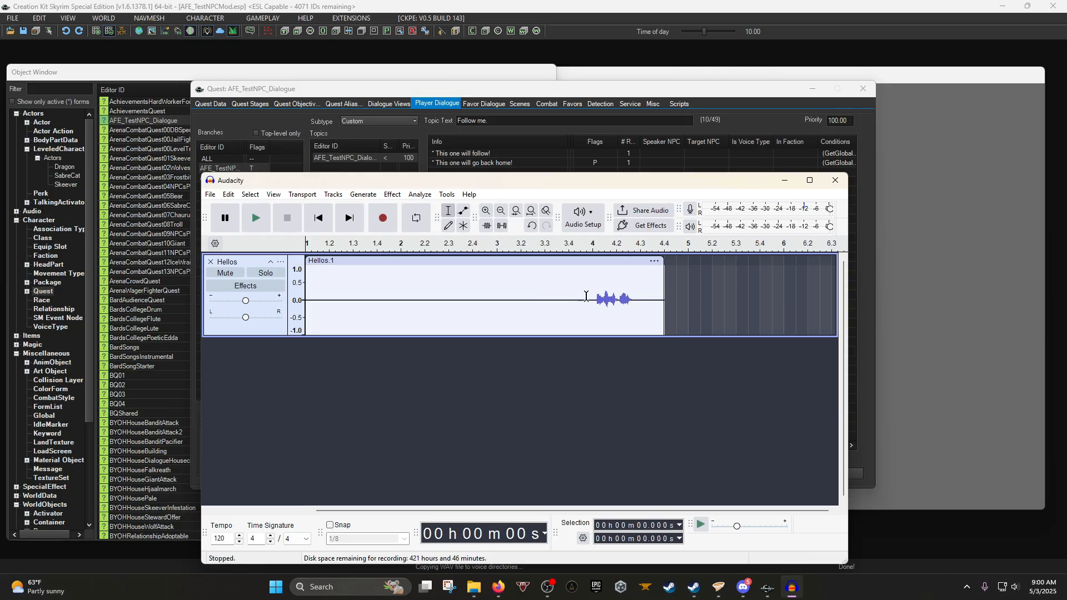
key(space)
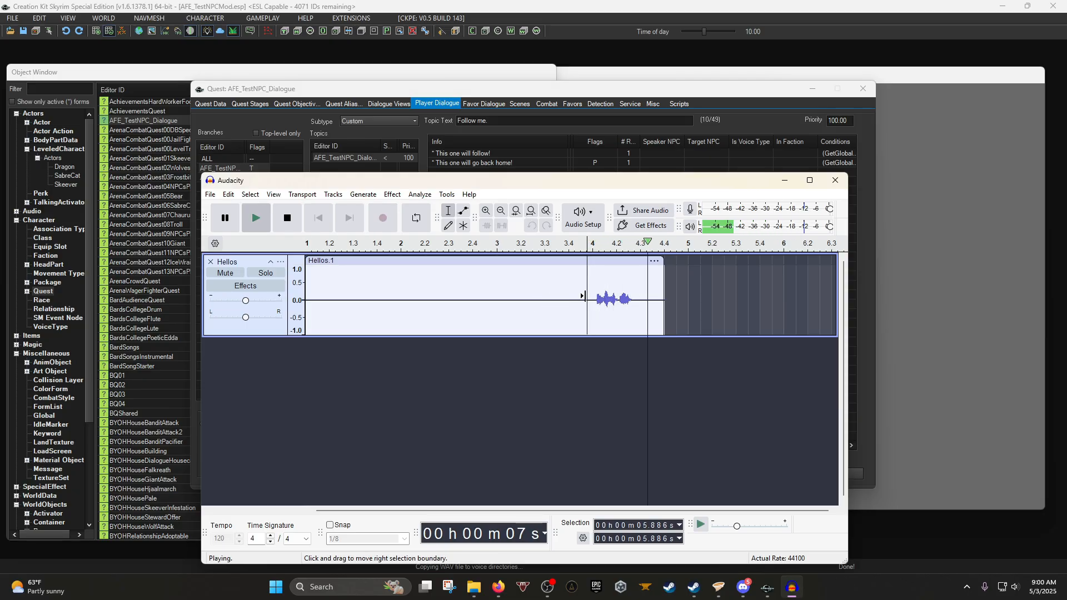
Record a second voice line as a separate clip in the empty space after the first clip.
right_click(588, 299)
click(680, 283)
ctrl+scroll(678, 292, down, 3)
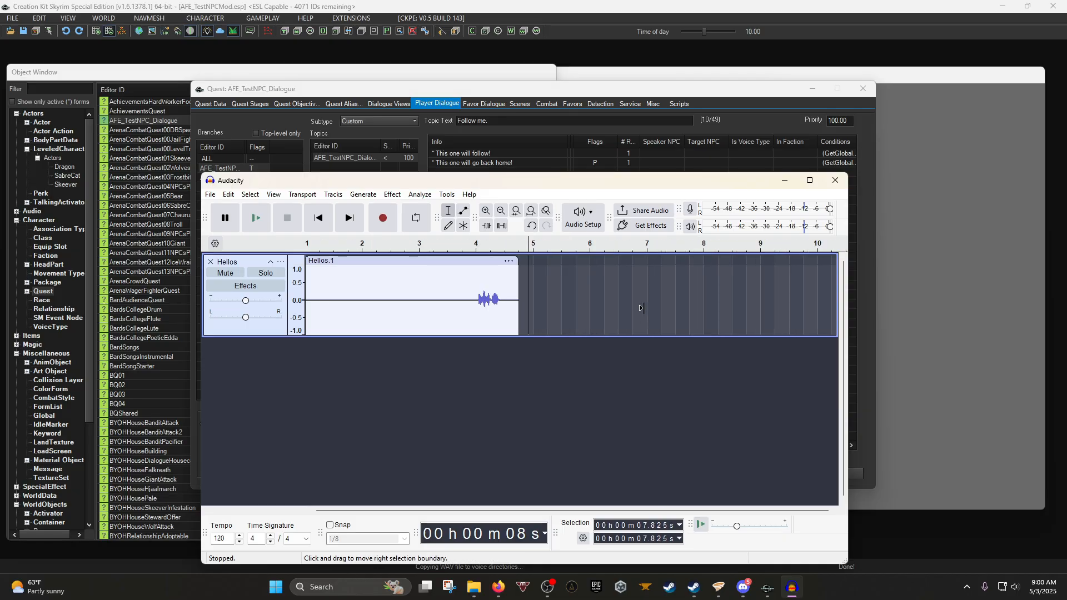
click(387, 222)
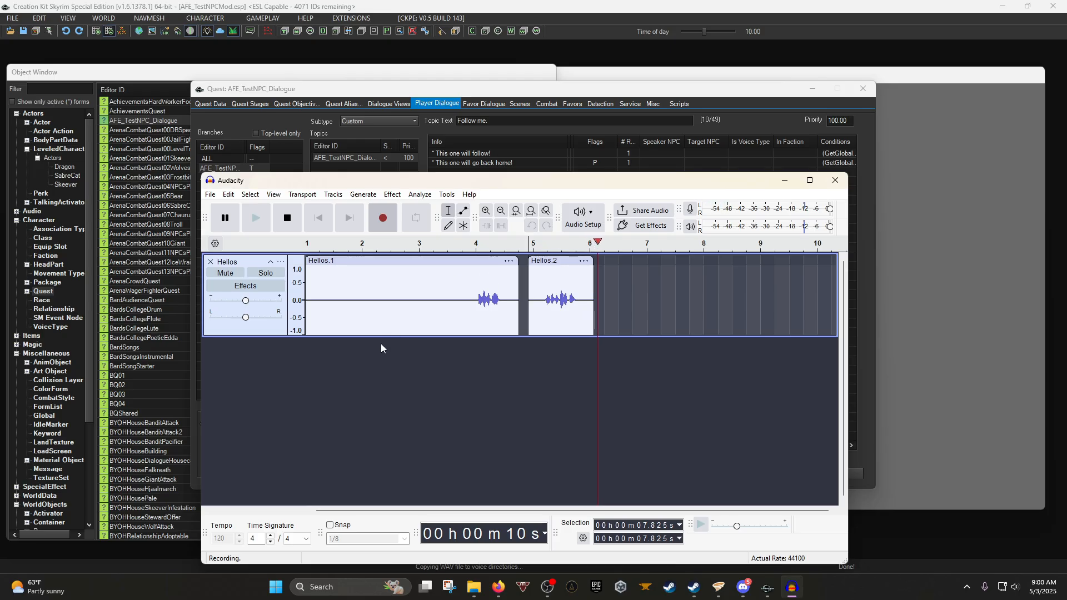
key(space)
Rename the Hellos track as Folow Me.
right_click(271, 267)
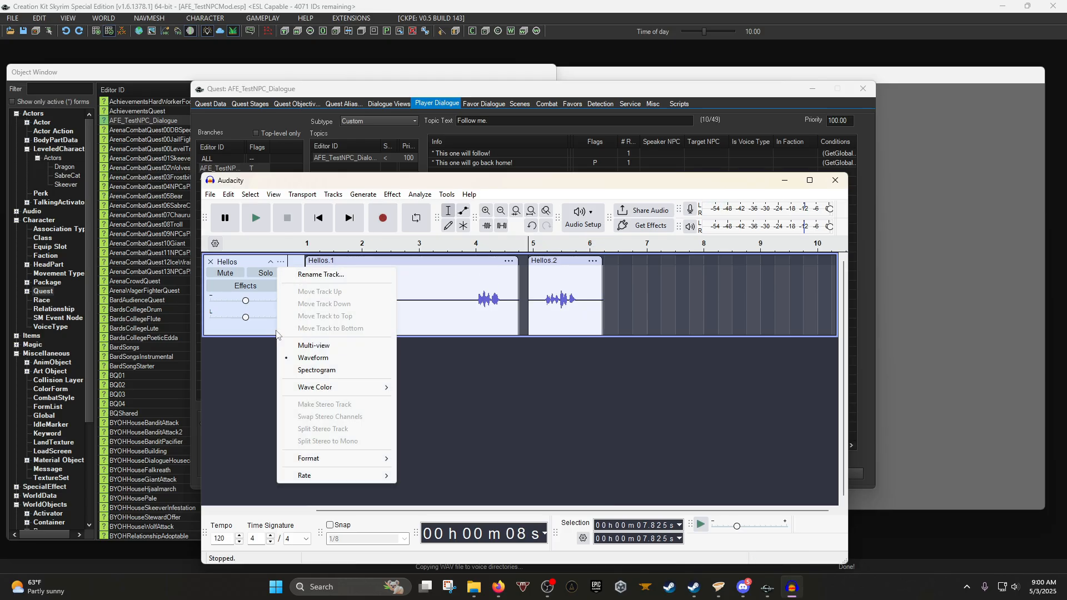
click(317, 273)
text(Follow Me)
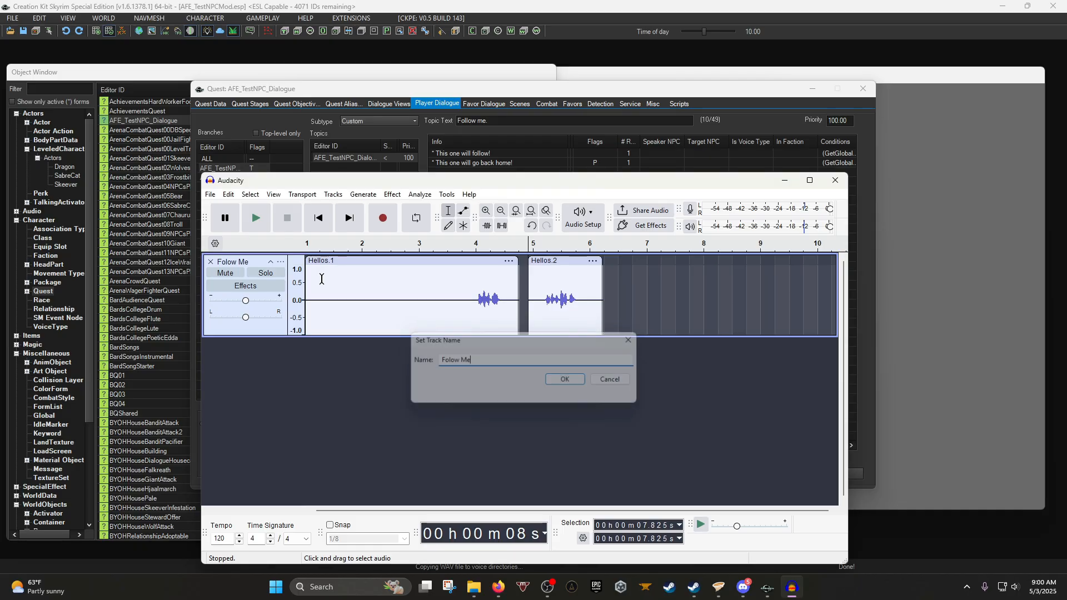
key(Return)
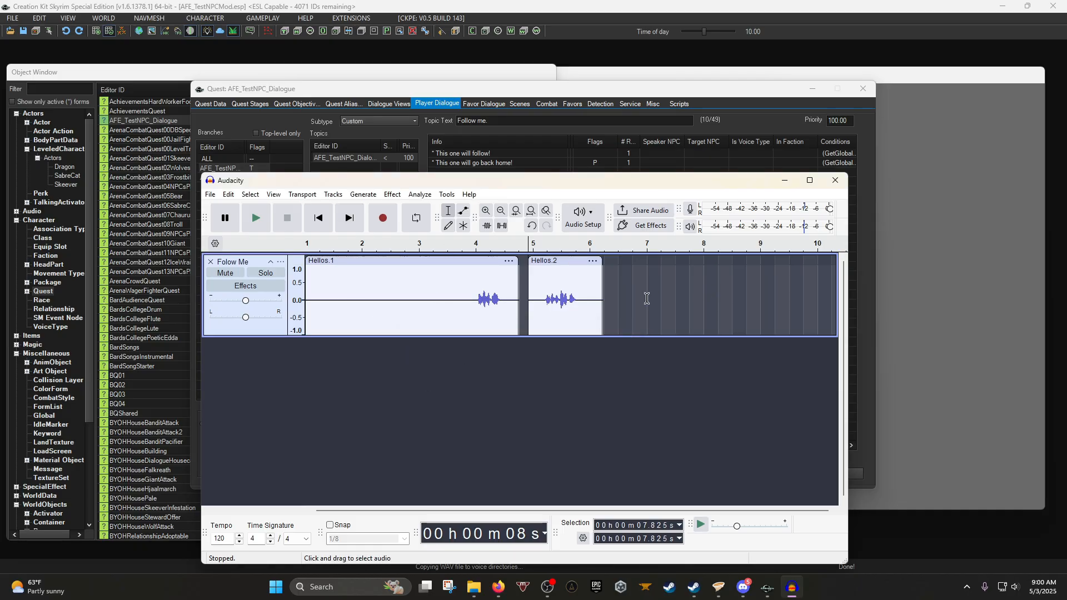
click(645, 300)
click(618, 301)
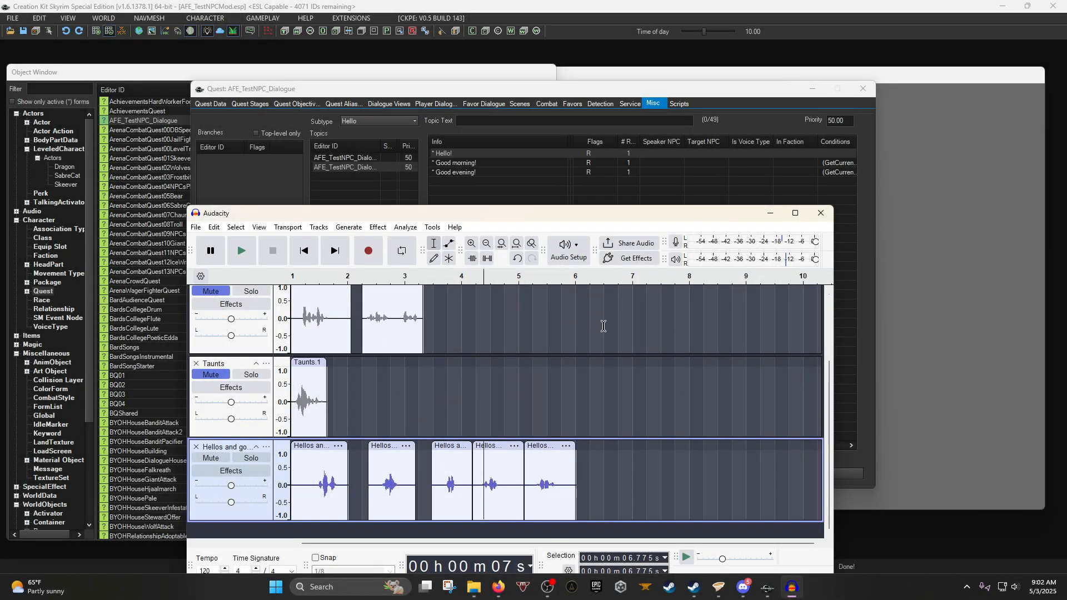
Capture a noise profile from the silent opening of the Folow Me track's first clip, and maximize the Audacity window.
click(570, 361)
scroll(465, 356, up, 3)
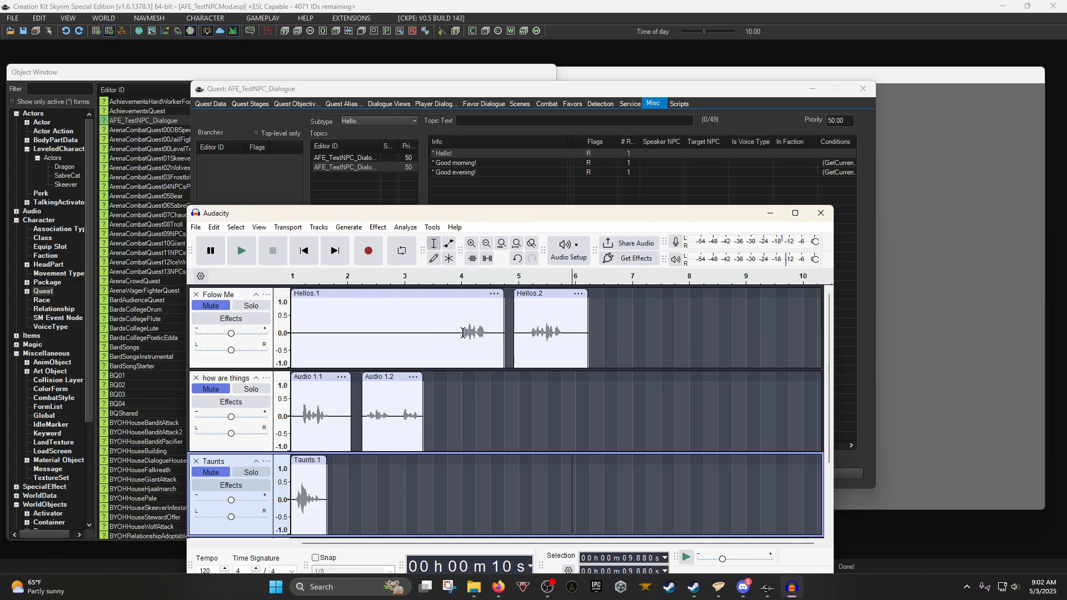
click(456, 326)
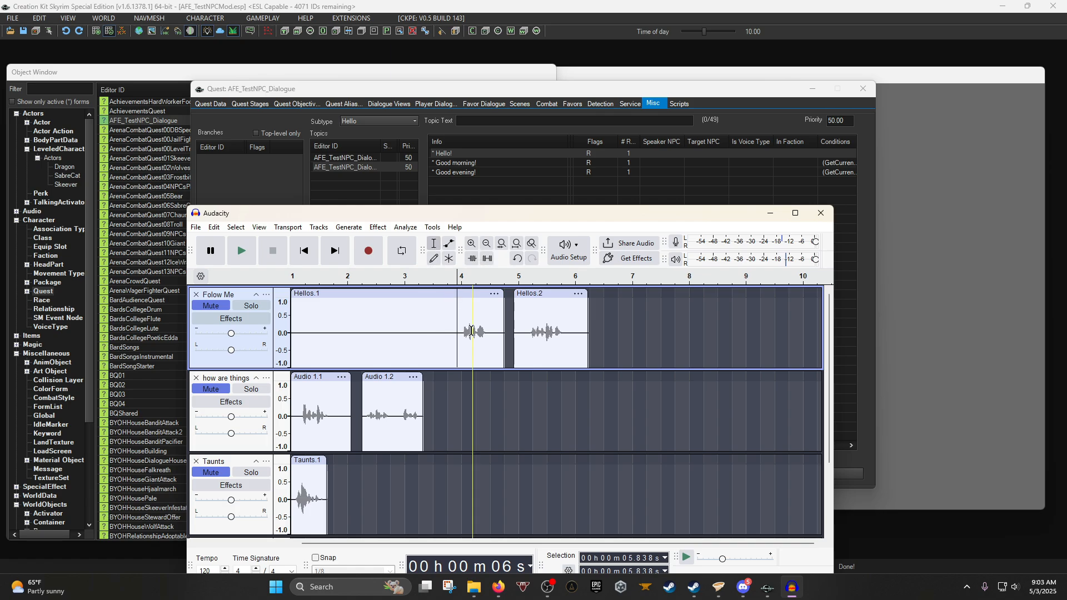
drag(455, 332, 291, 332)
click(377, 227)
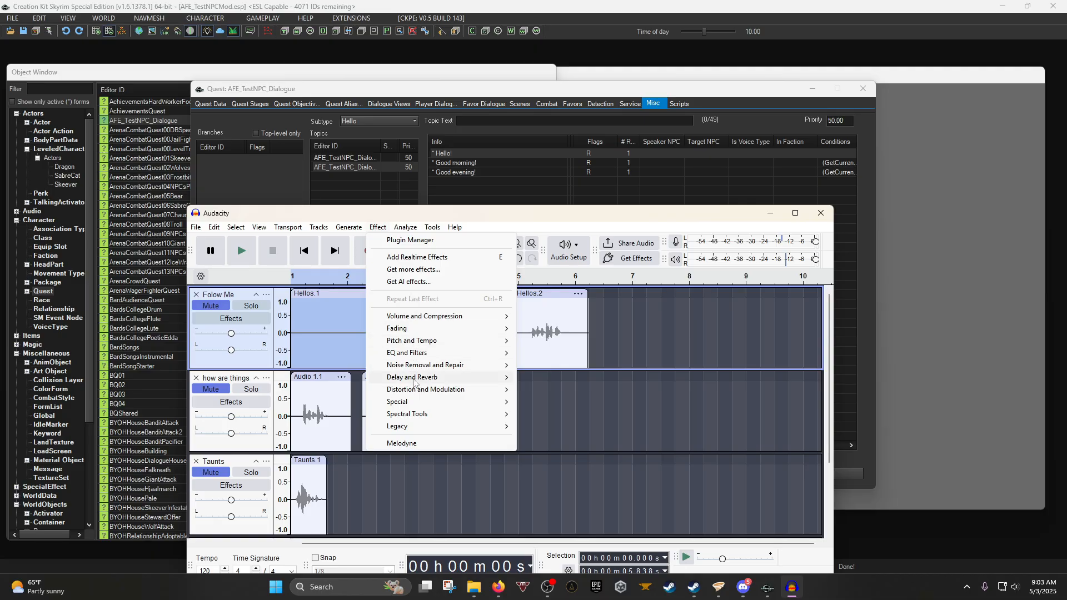
mouse_move(422, 368)
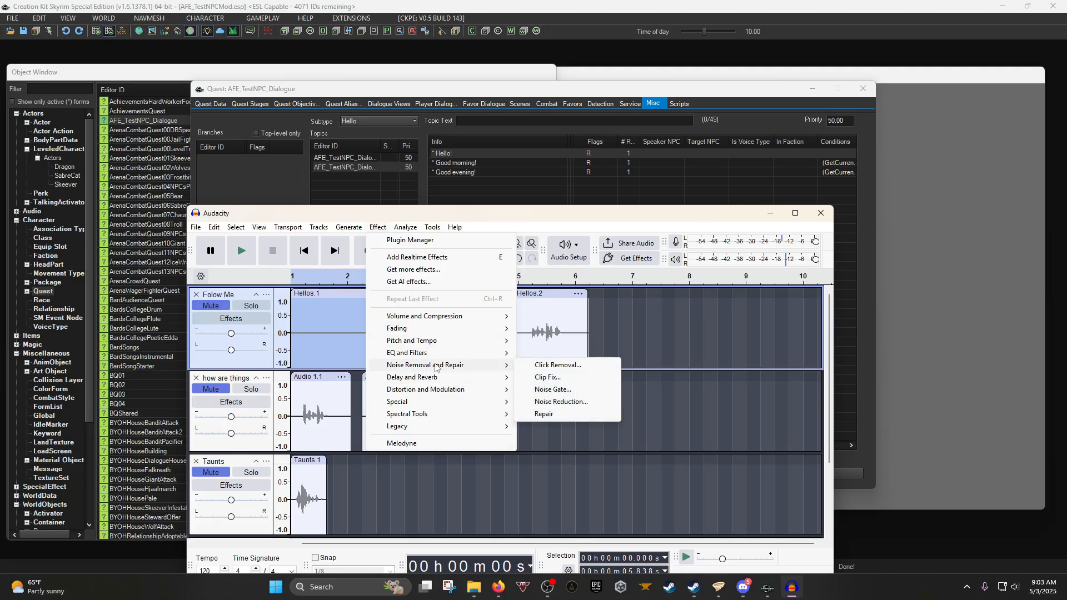
click(561, 401)
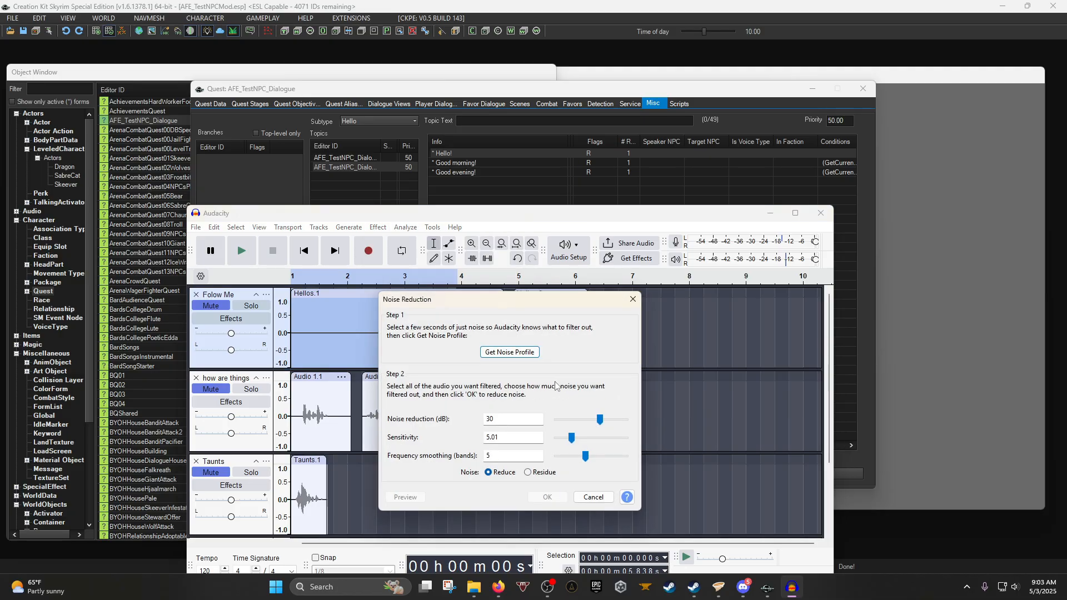
click(522, 353)
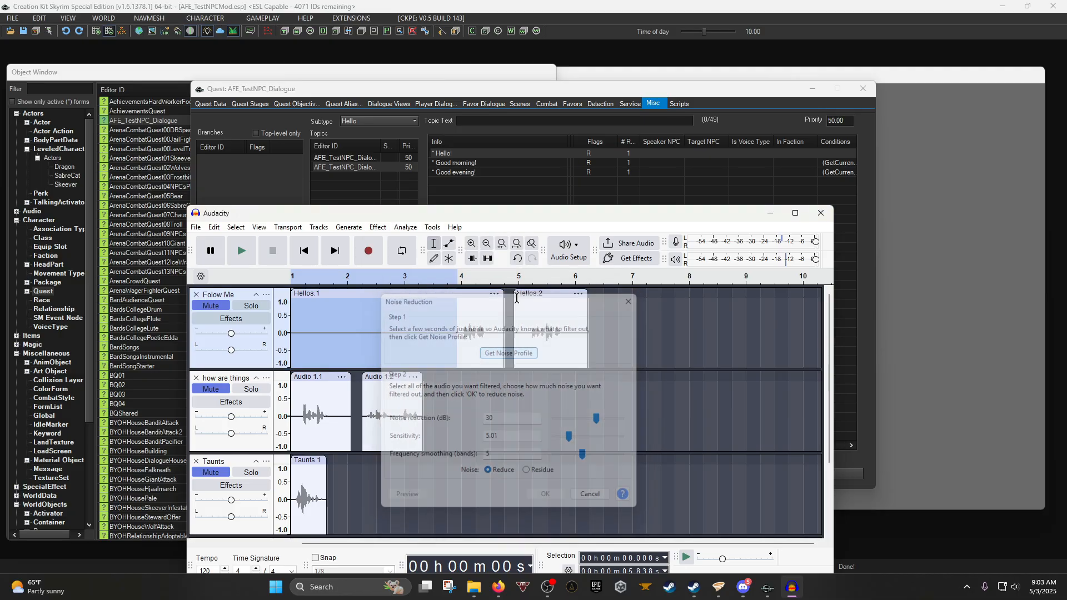
double_click(518, 214)
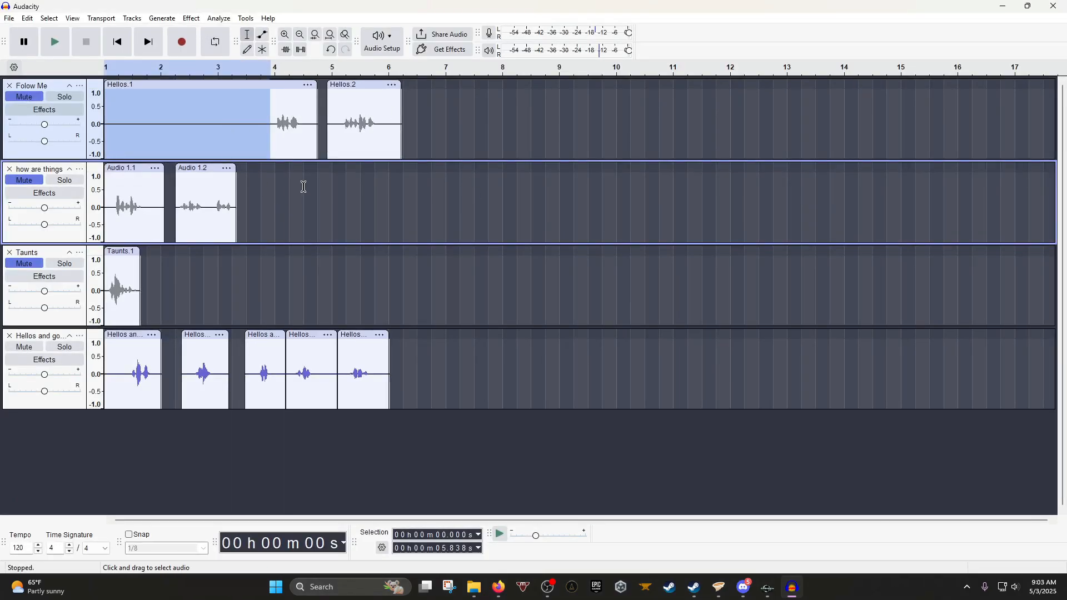
click(379, 201)
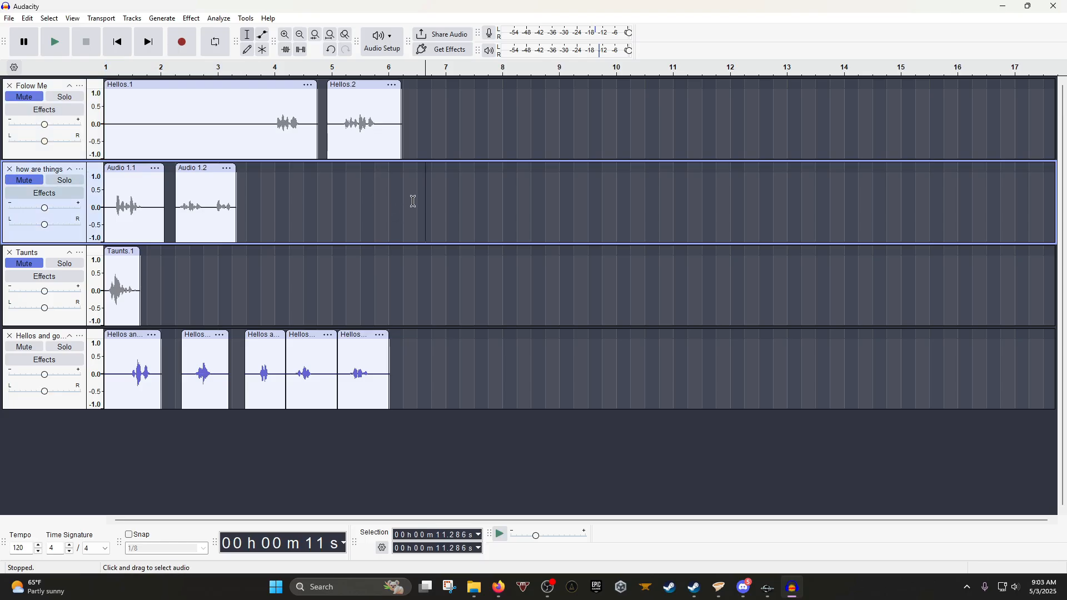
key(ctrl+a)
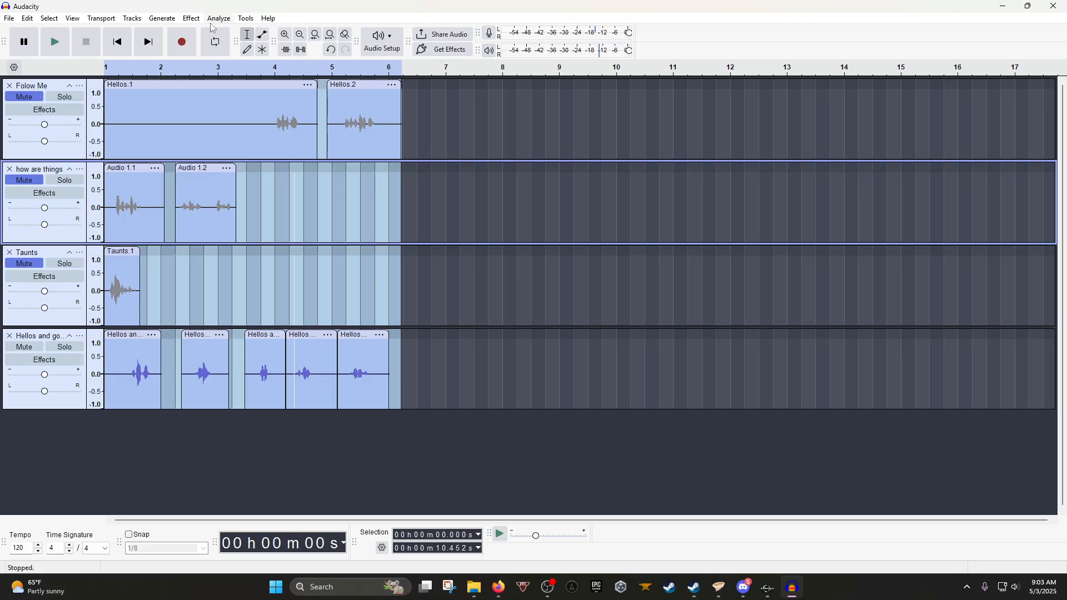
click(190, 18)
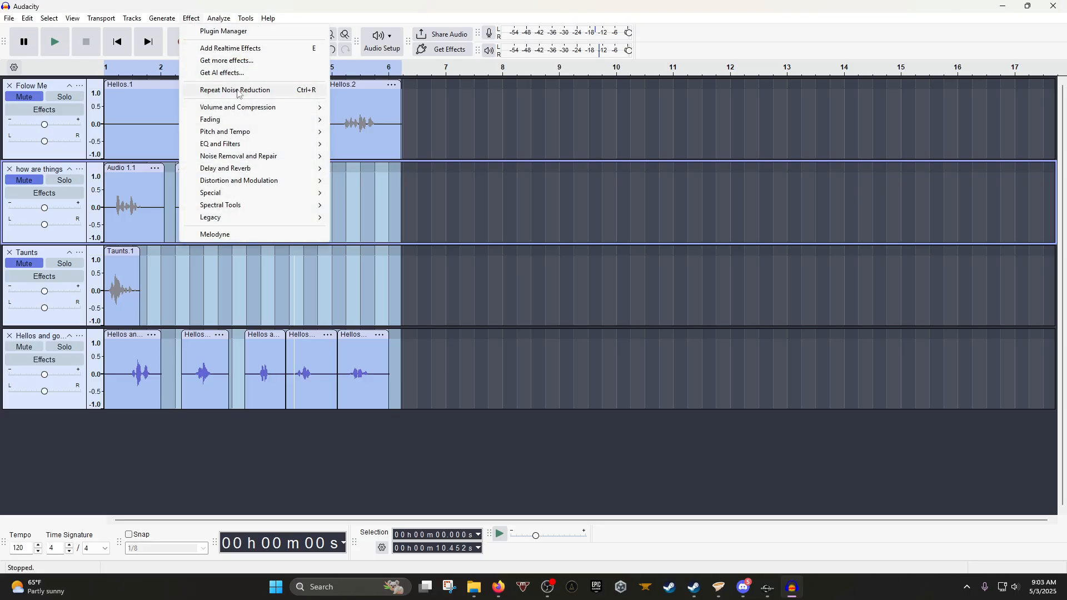
drag(434, 119, 305, 201)
click(291, 226)
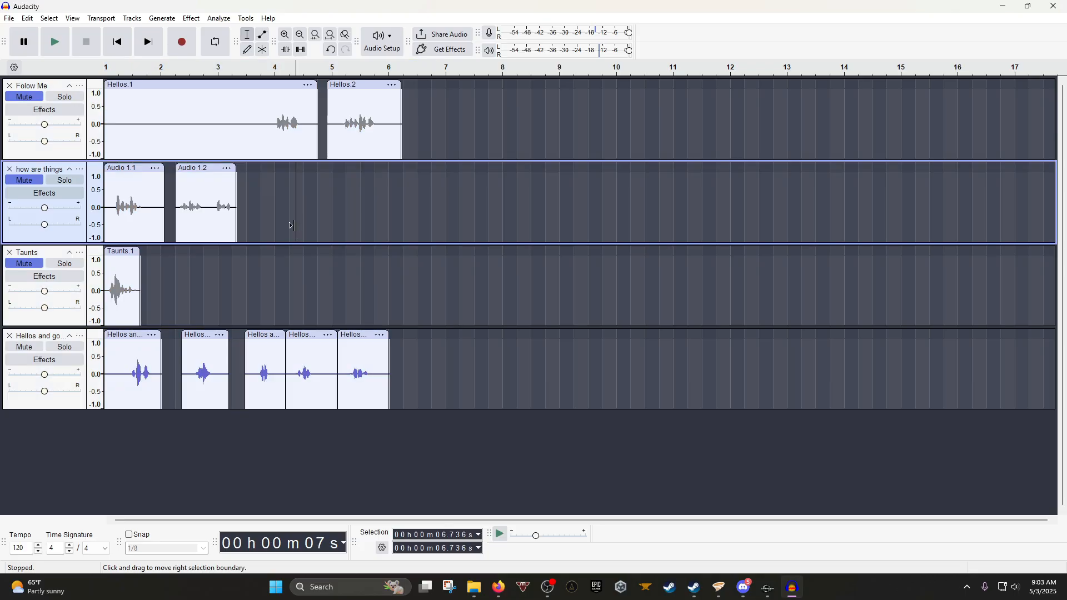
Apply Noise Reduction to all audio on every track with 30 dB reduction, sensitivity 5.01 and 5 frequency smoothing bands.
key(ctrl+a)
click(191, 18)
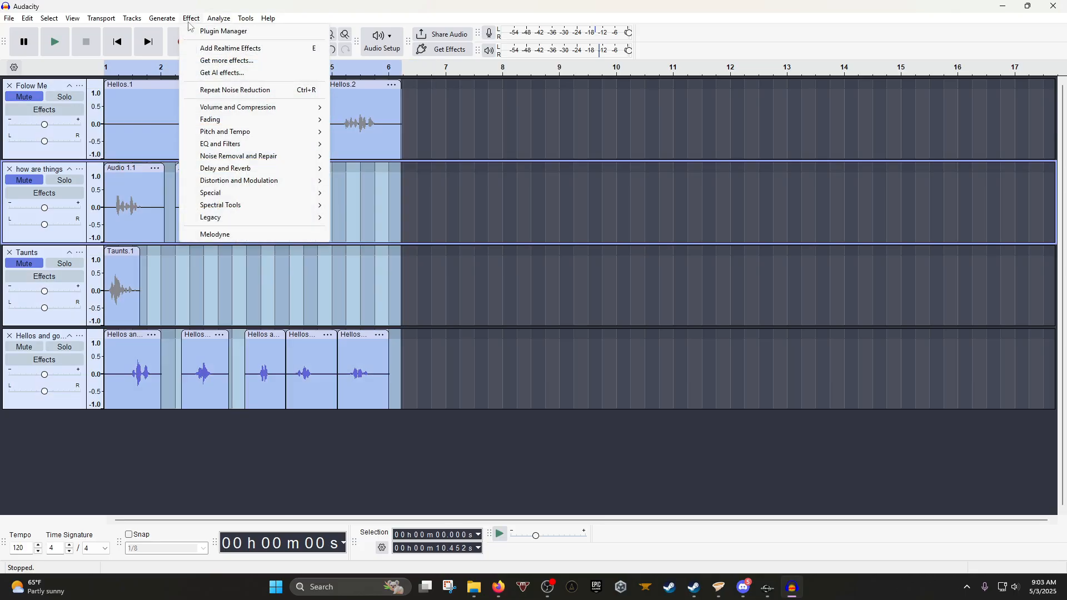
mouse_move(249, 160)
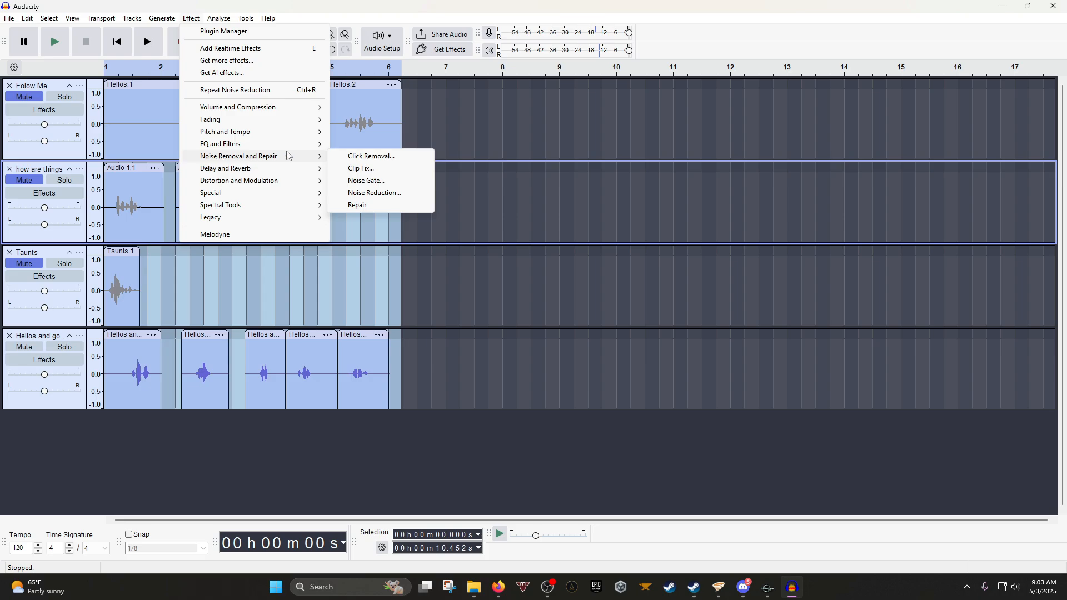
click(393, 194)
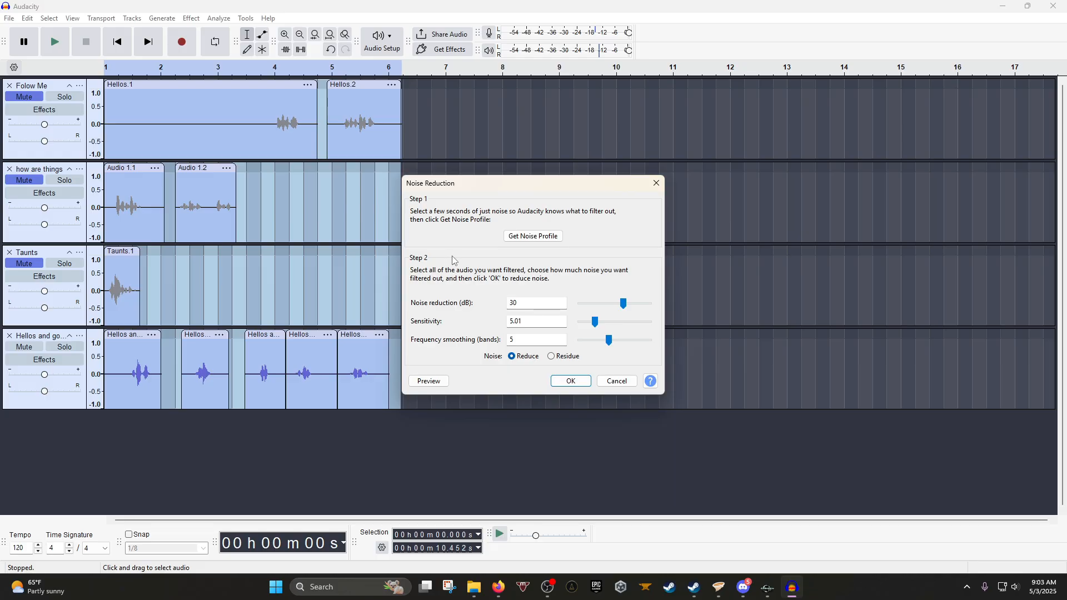
double_click(518, 303)
drag(531, 320, 513, 329)
click(527, 337)
click(571, 383)
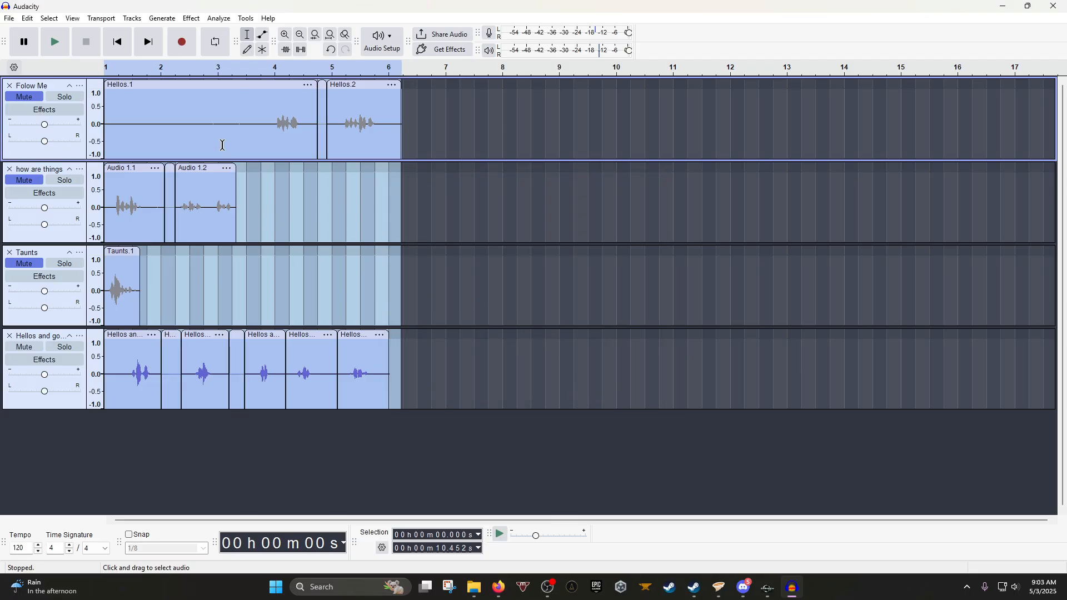
Apply a Noise Gate to all selected audio with threshold -40 dB, level reduction -24 dB, attack 10, hold 50 and decay 100 ms.
click(192, 18)
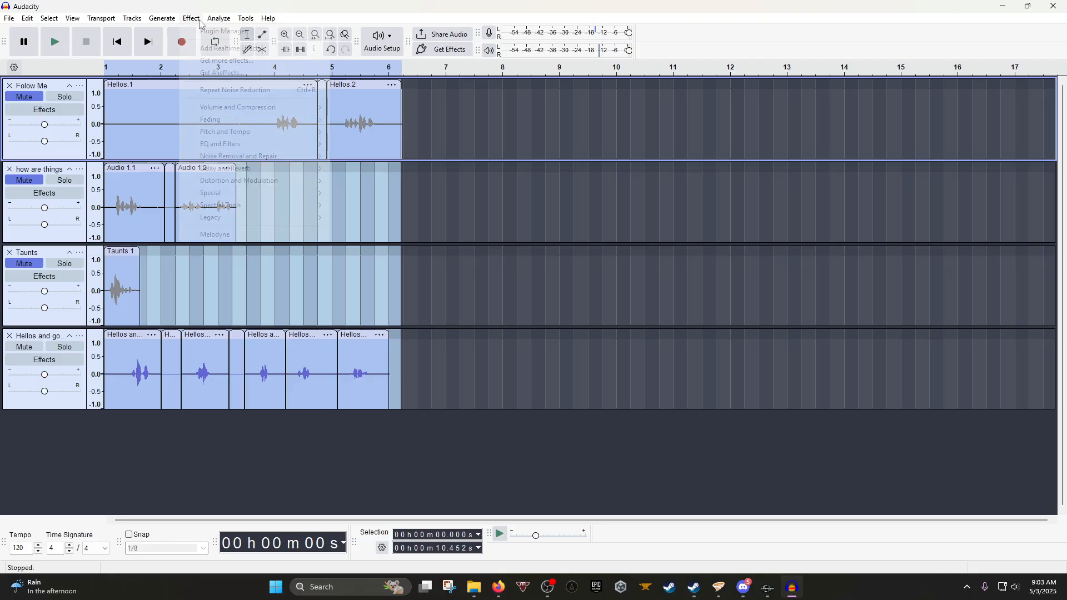
mouse_move(251, 156)
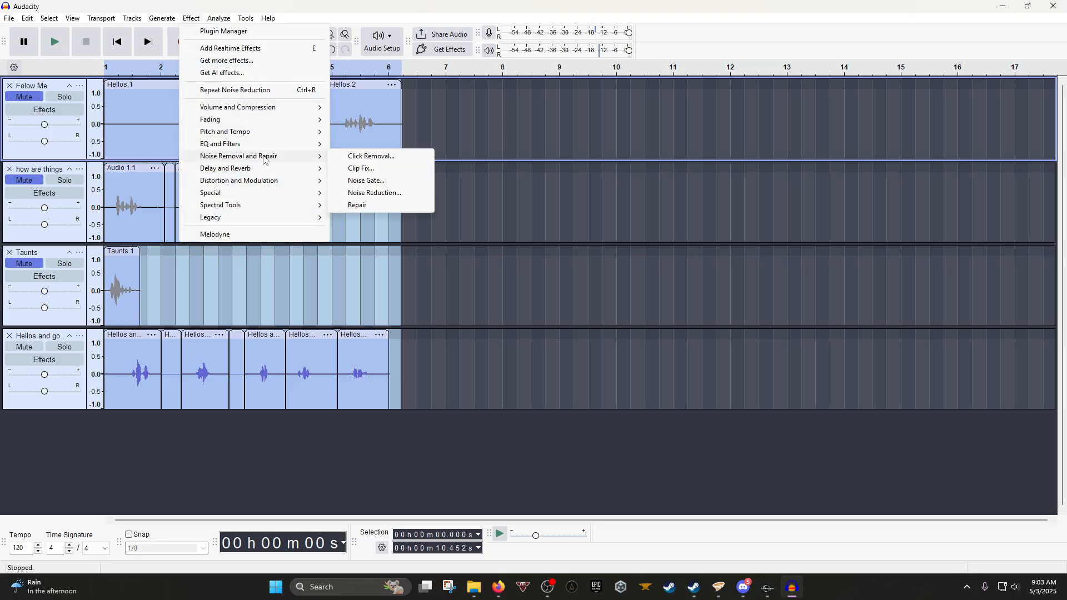
click(368, 183)
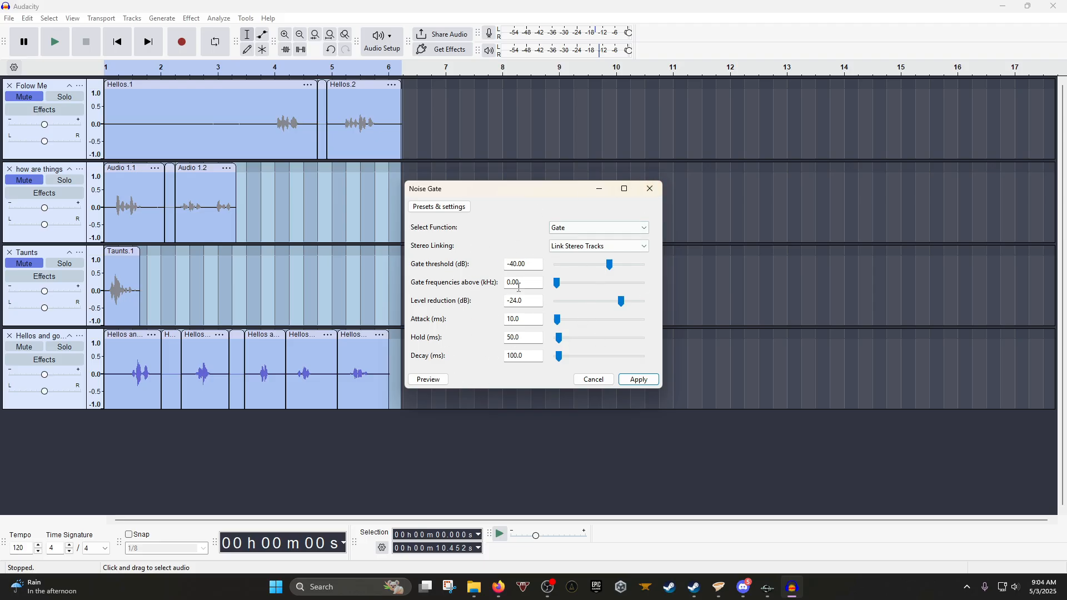
click(638, 379)
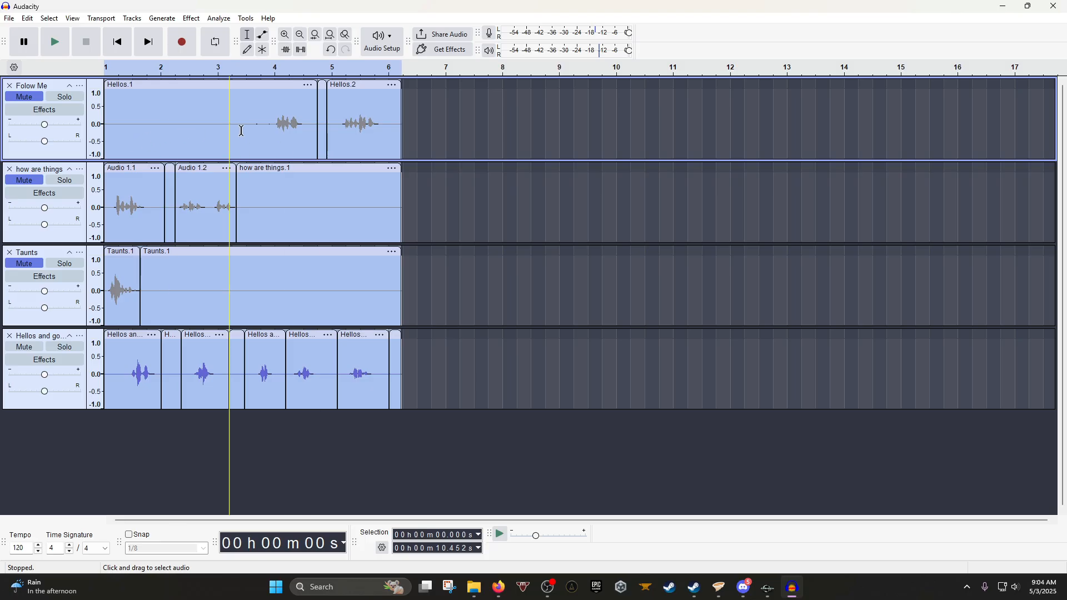
Cut the silent opening from the Folow Me track's first clip, and remove the silence leading into its second clip.
click(263, 126)
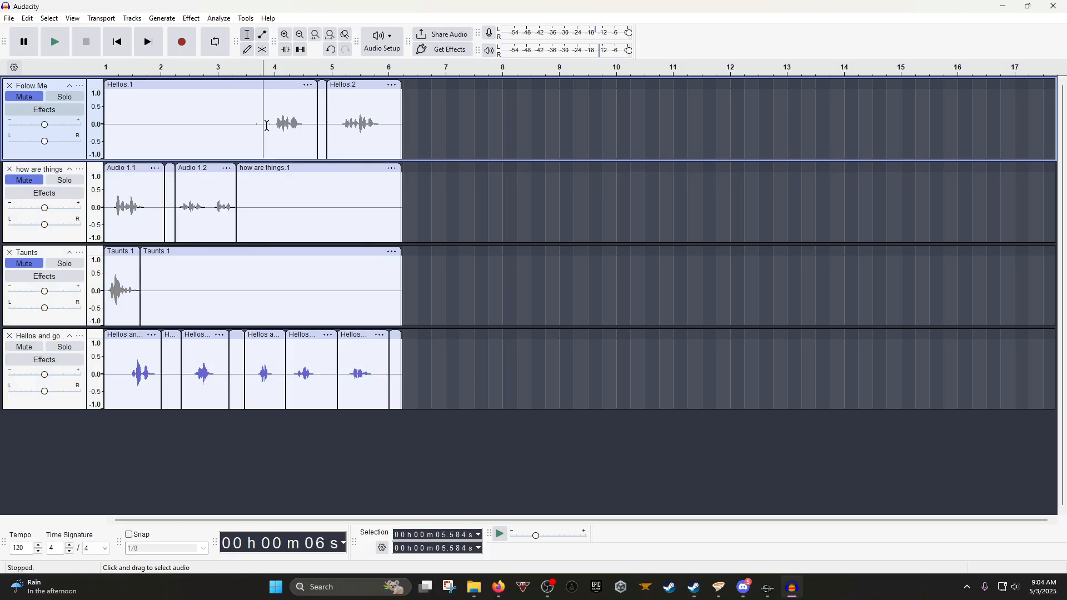
drag(271, 123, 104, 125)
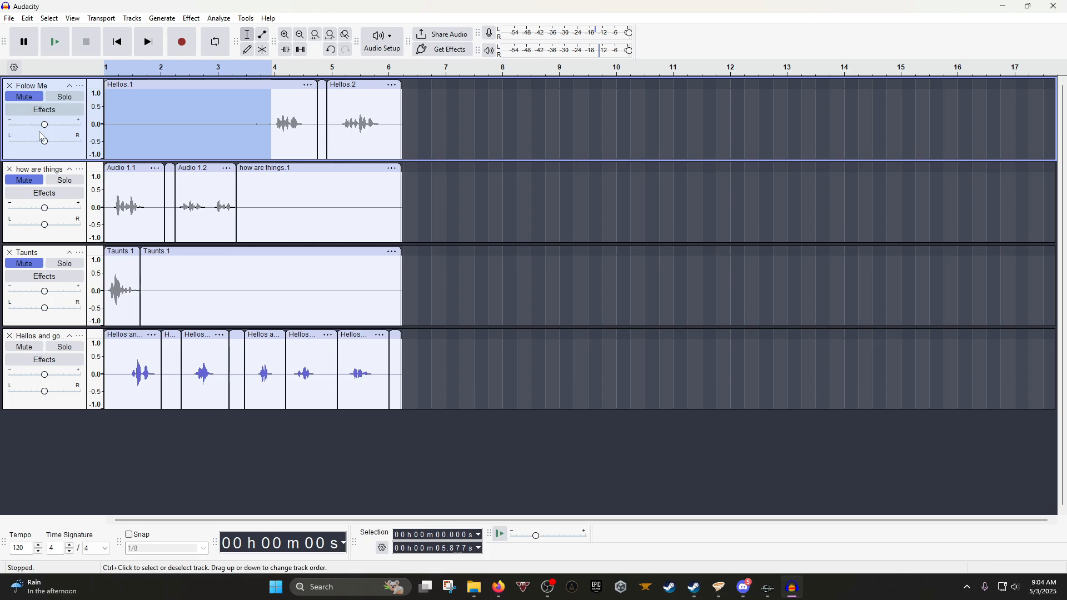
key(Delete)
drag(304, 100, 335, 102)
key(Delete)
Delete the empty filler clips at the ends of the how are things, Taunts and fourth (Hellos) tracks.
double_click(332, 216)
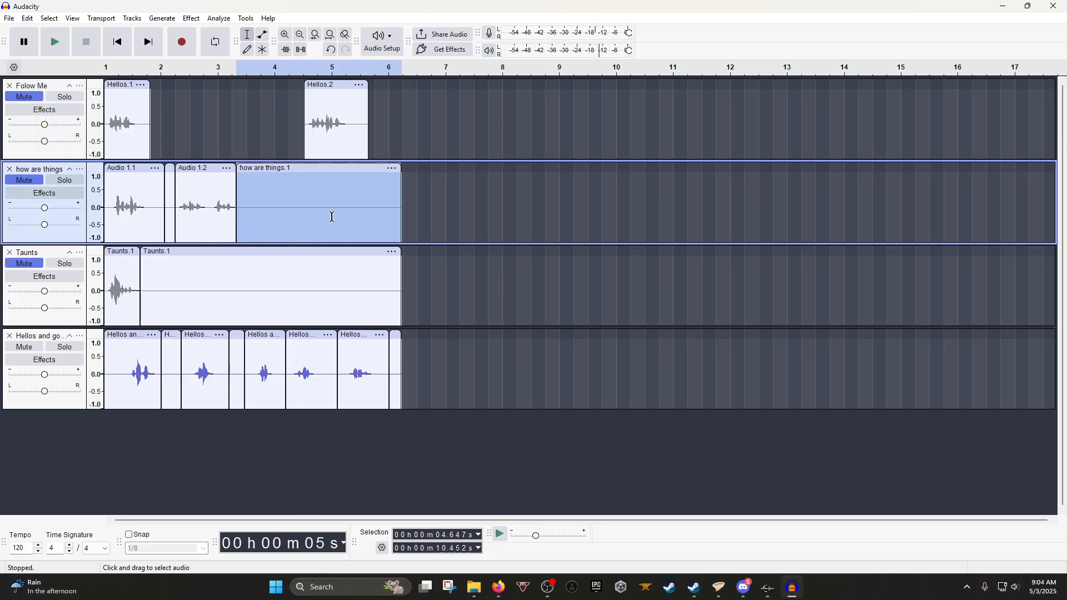
key(Delete)
double_click(326, 288)
key(Delete)
double_click(395, 359)
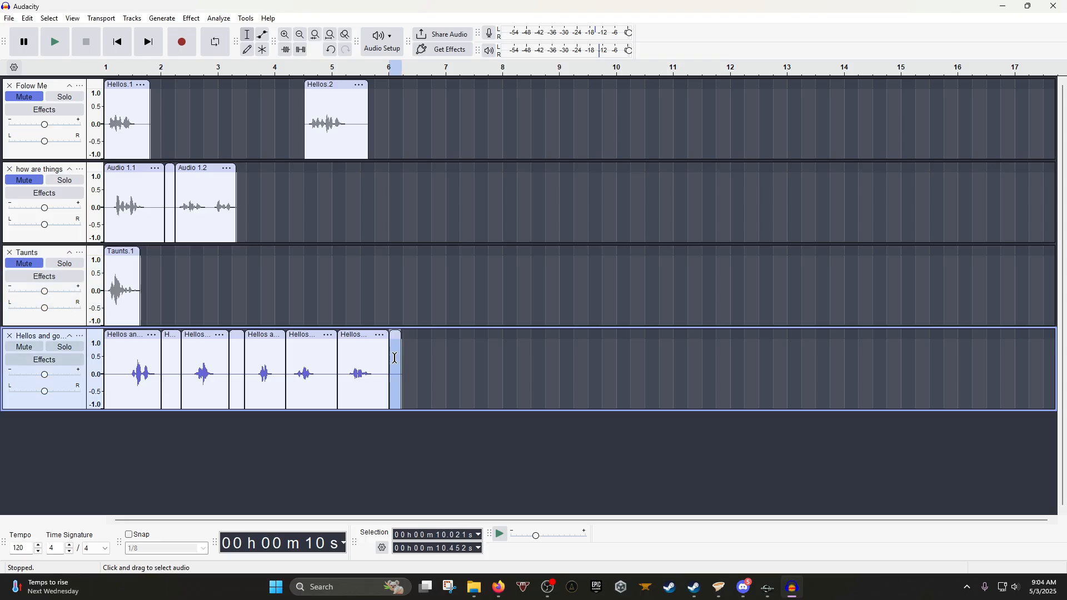
key(Delete)
Cut the silence before the speech in the first clip of the fourth (Hellos) track.
drag(129, 361, 105, 362)
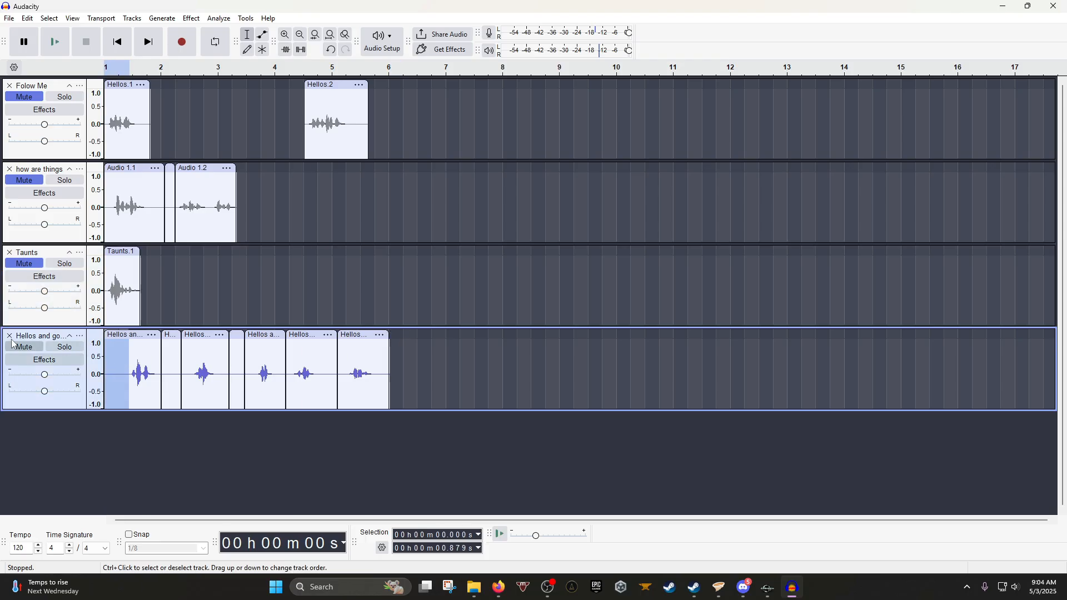
key(Delete)
click(251, 236)
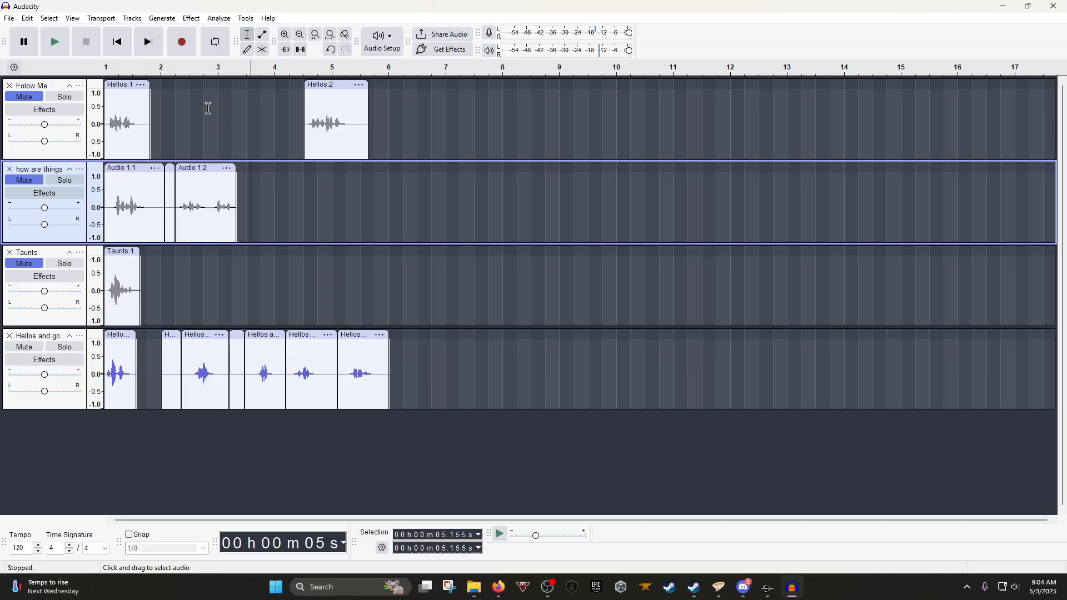
key(ctrl+a)
click(192, 19)
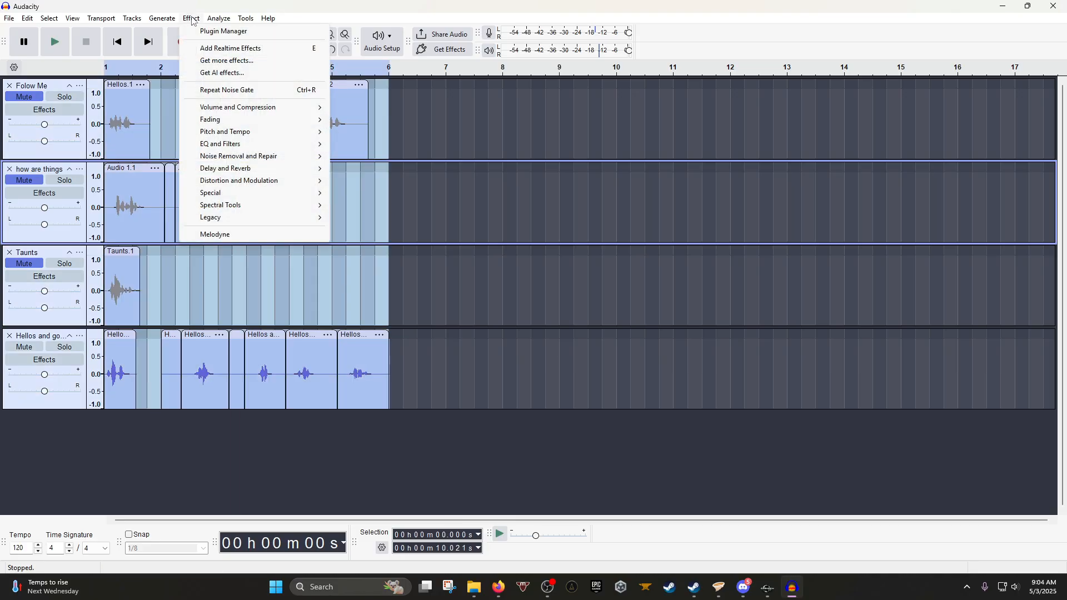
mouse_move(239, 145)
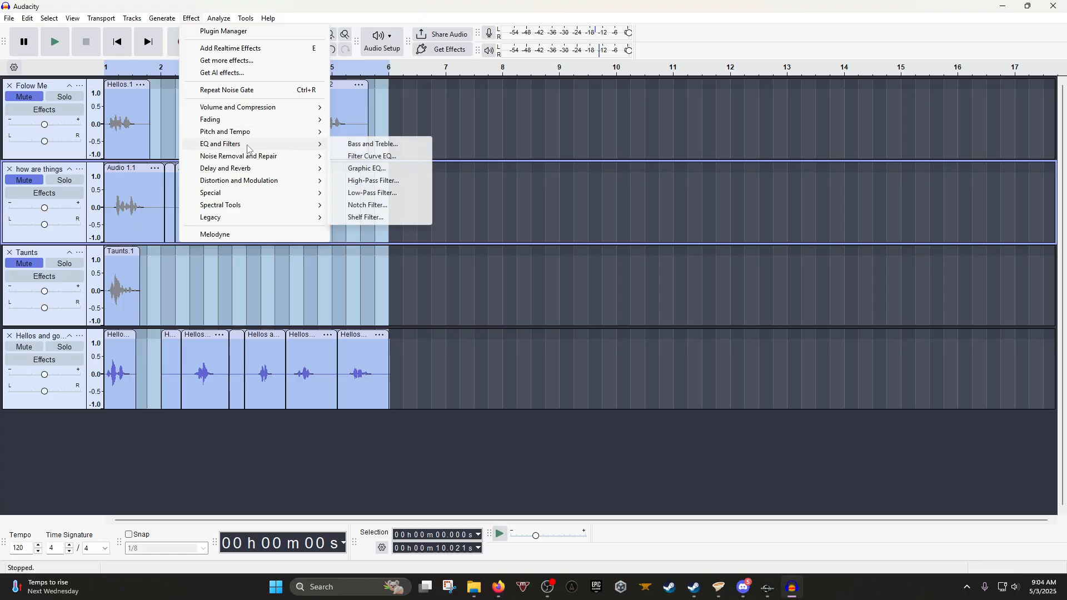
click(373, 144)
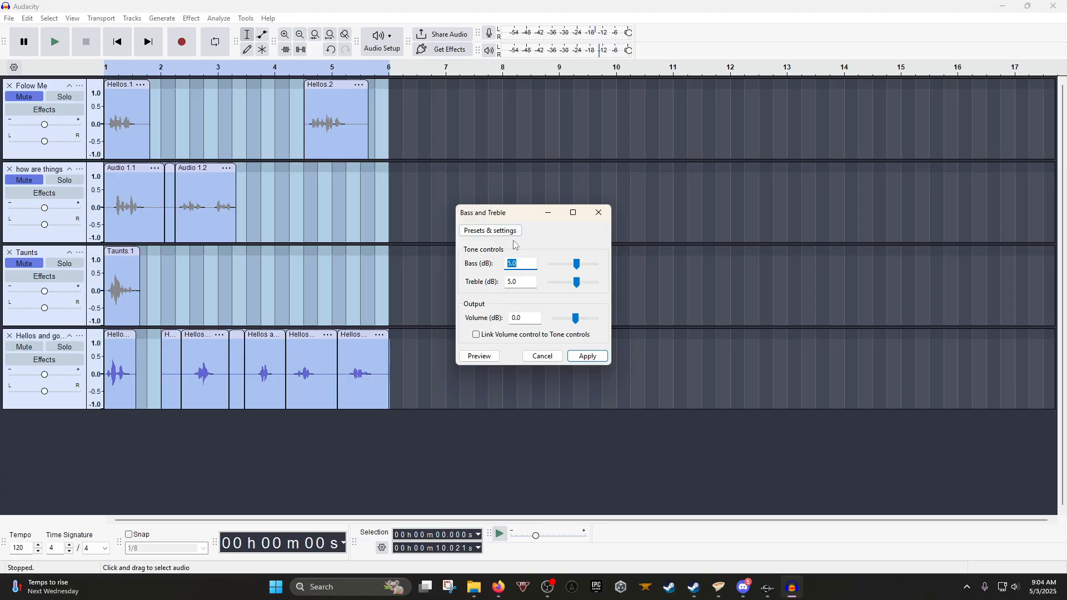
click(525, 281)
click(541, 356)
Normalize the peak amplitude of all selected audio to -5.0 dB.
click(191, 19)
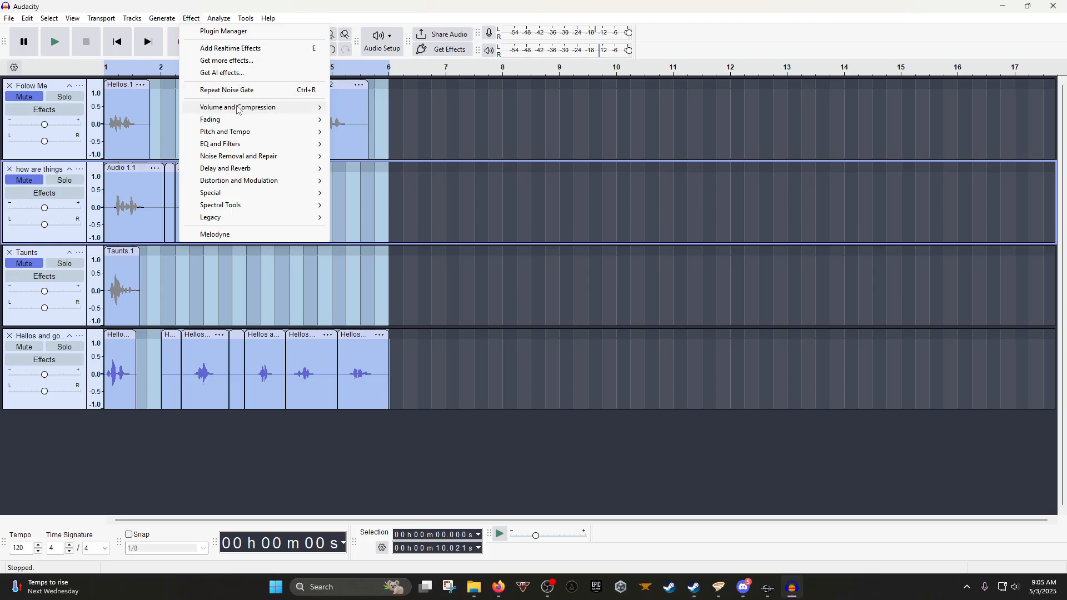
mouse_move(239, 110)
click(366, 168)
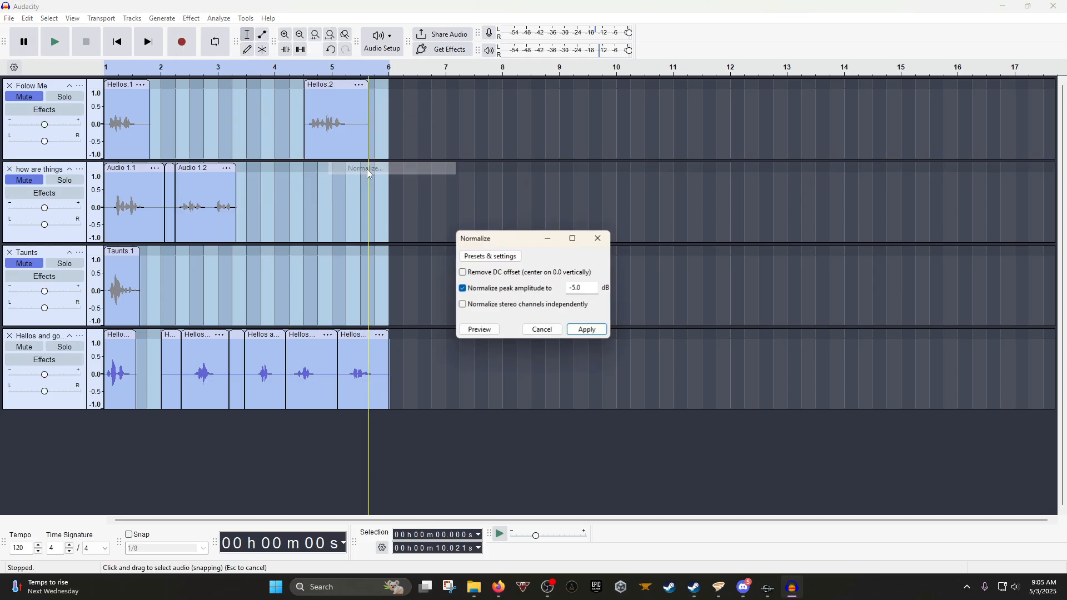
click(576, 288)
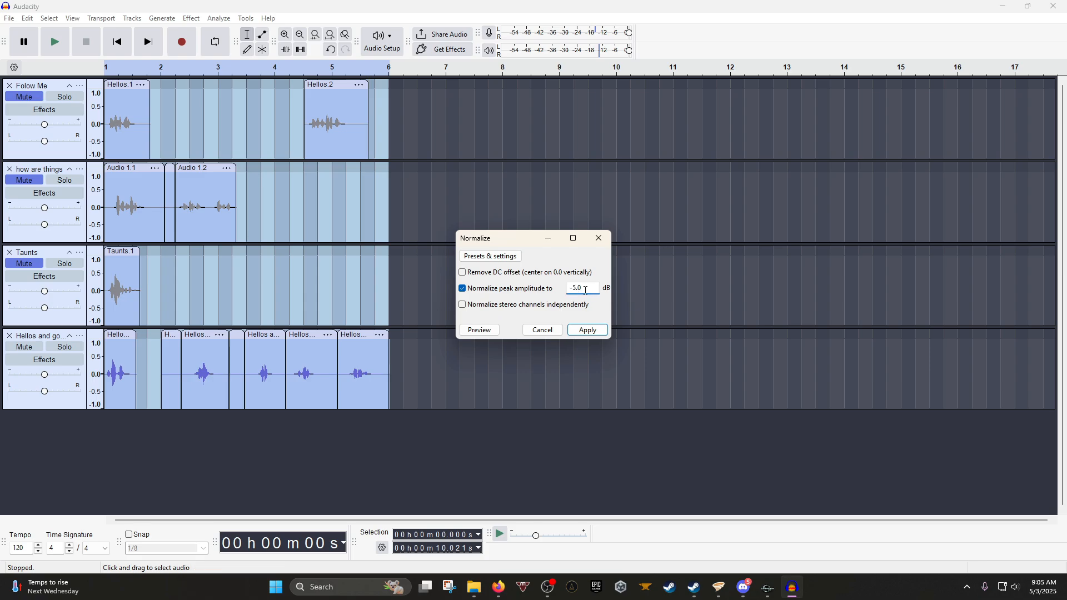
double_click(583, 289)
click(588, 331)
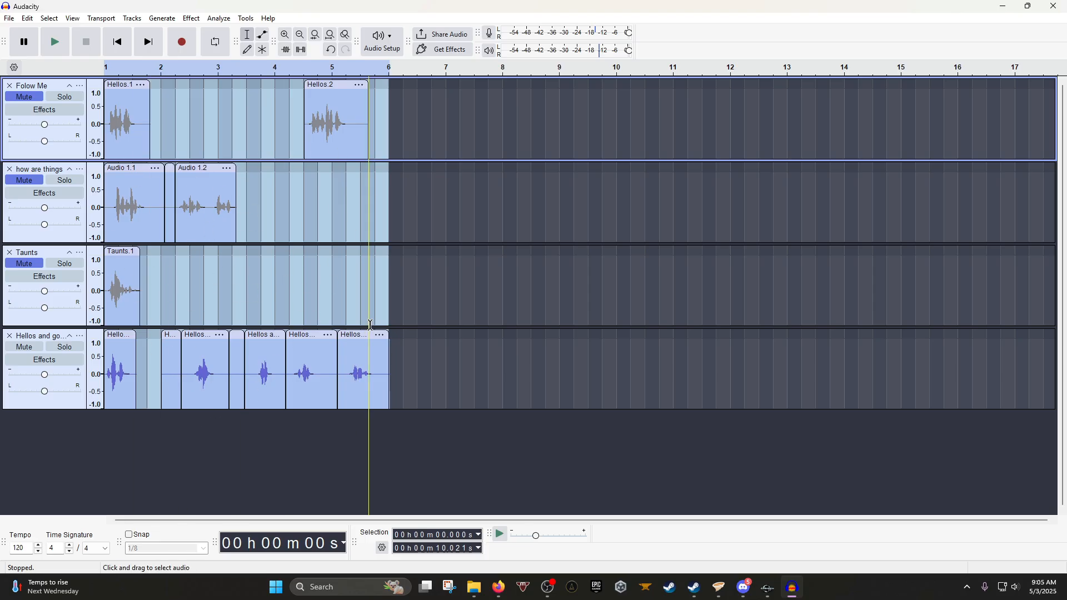
Apply Bass and Treble to all selected audio with bass 5.0 dB, treble 5.0 dB and volume 0.0 dB.
click(192, 18)
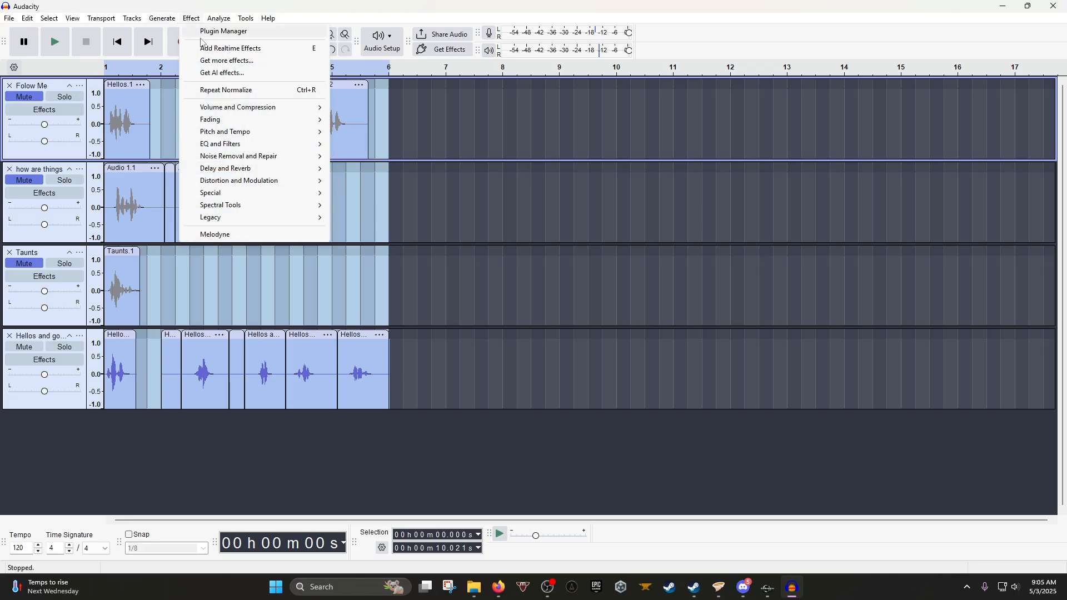
mouse_move(300, 145)
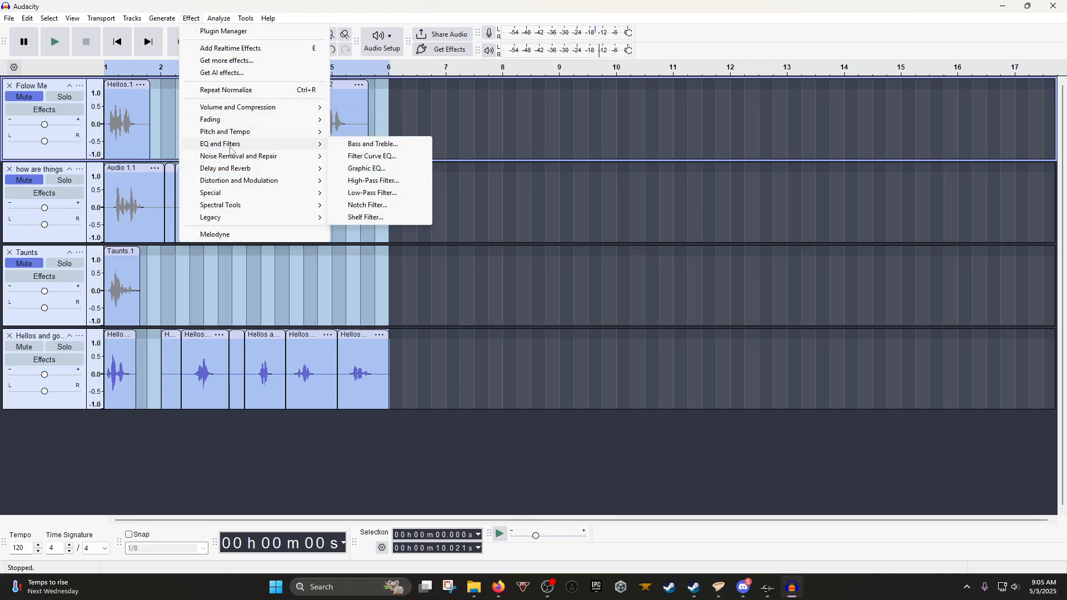
click(372, 146)
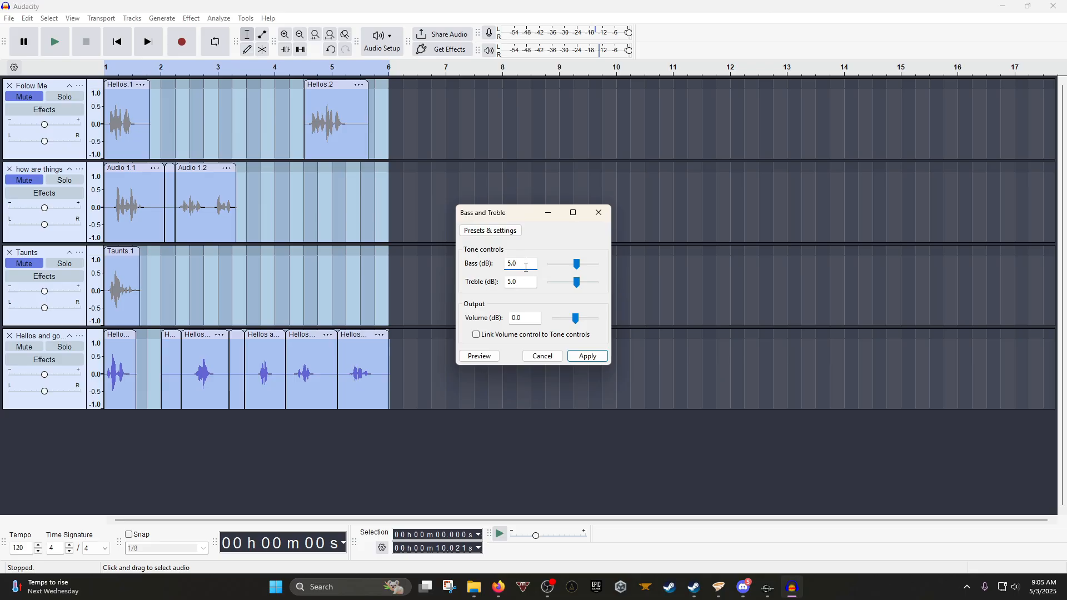
click(533, 282)
click(588, 356)
Apply Filter Curve EQ to all selected audio using the factory preset Low rolloff for speech.
click(189, 18)
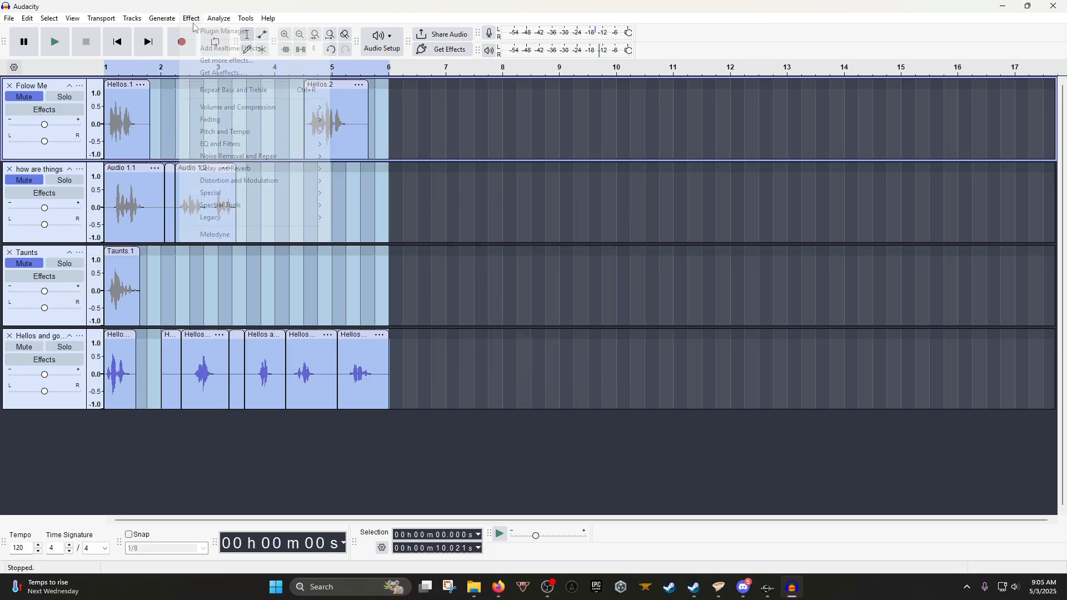
mouse_move(238, 145)
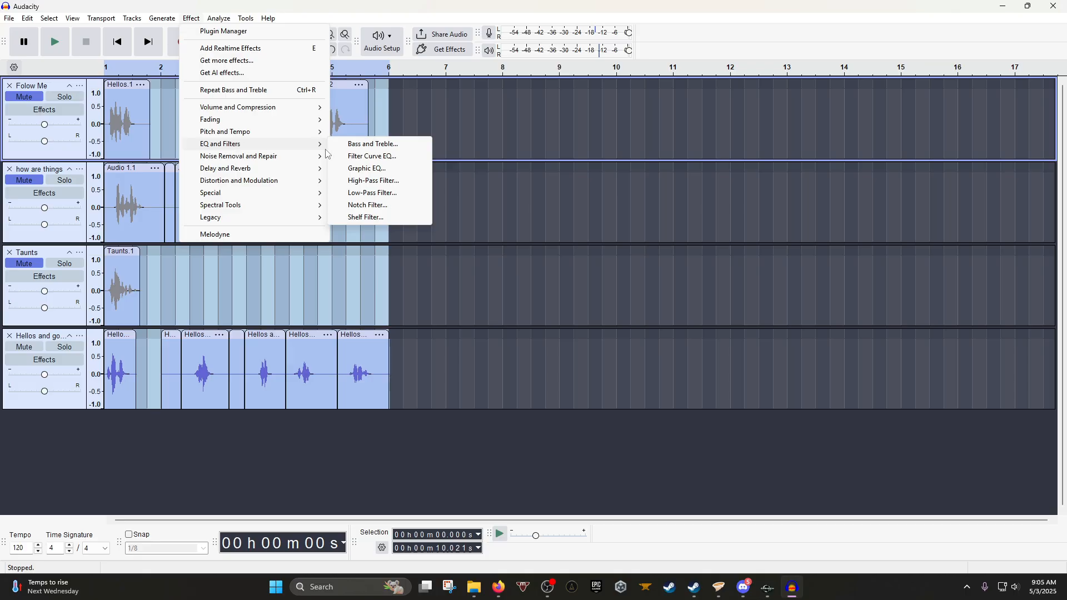
click(372, 158)
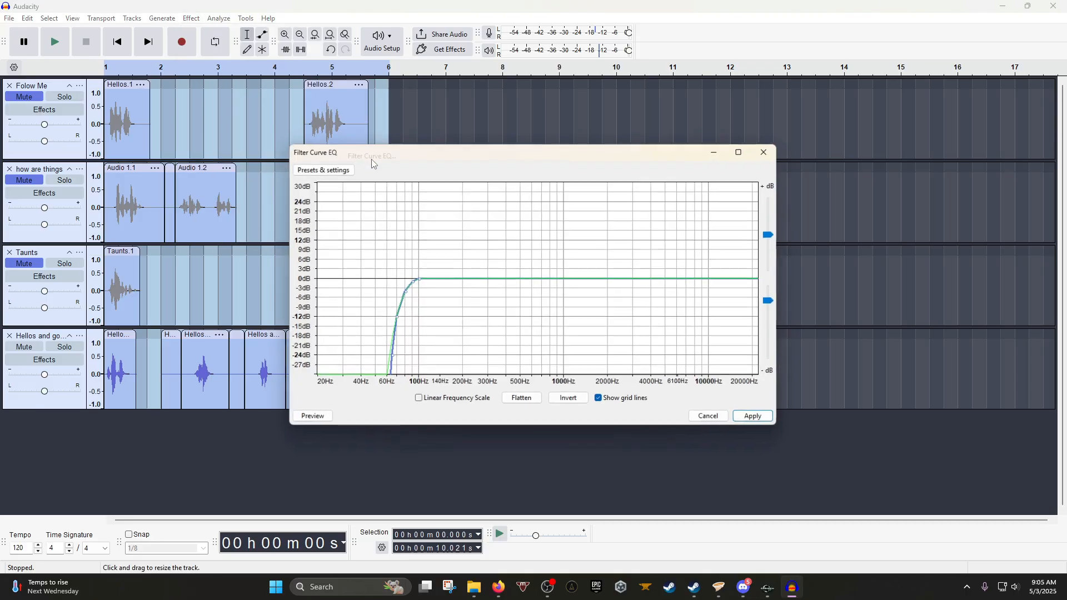
click(332, 169)
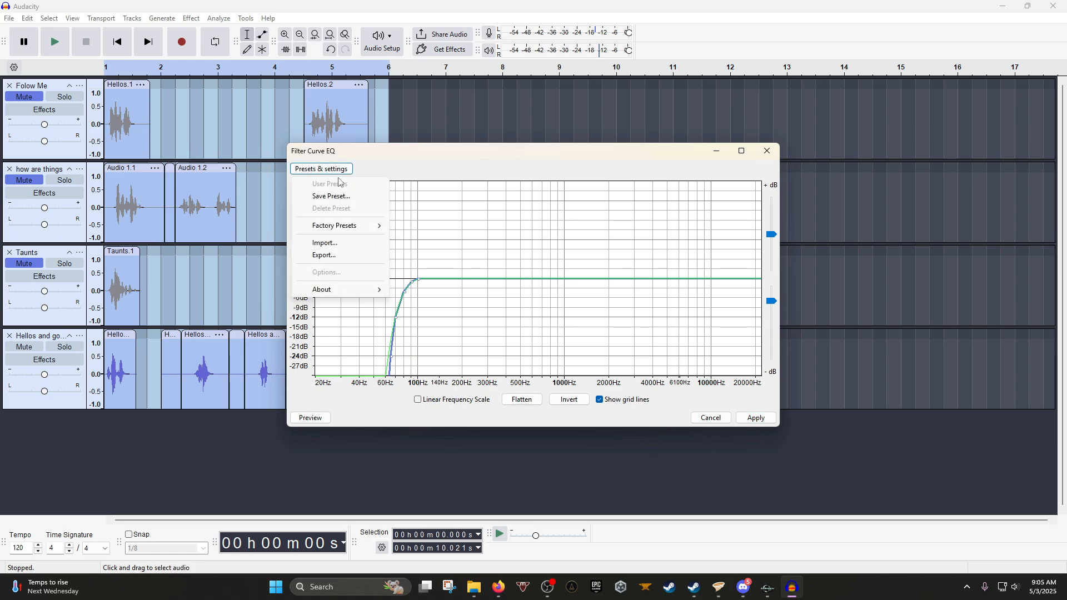
mouse_move(358, 228)
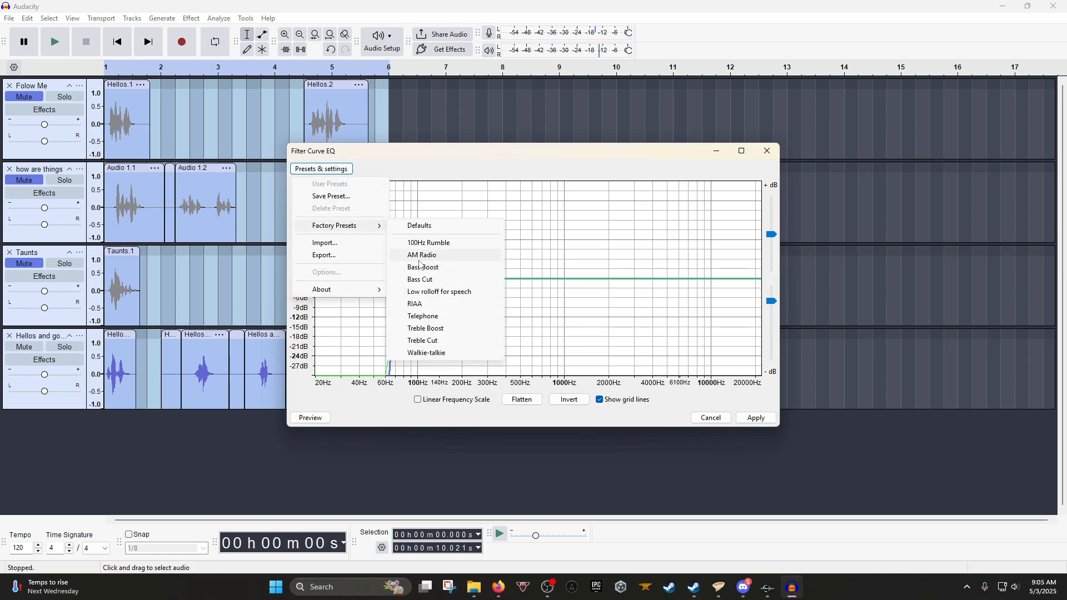
click(441, 292)
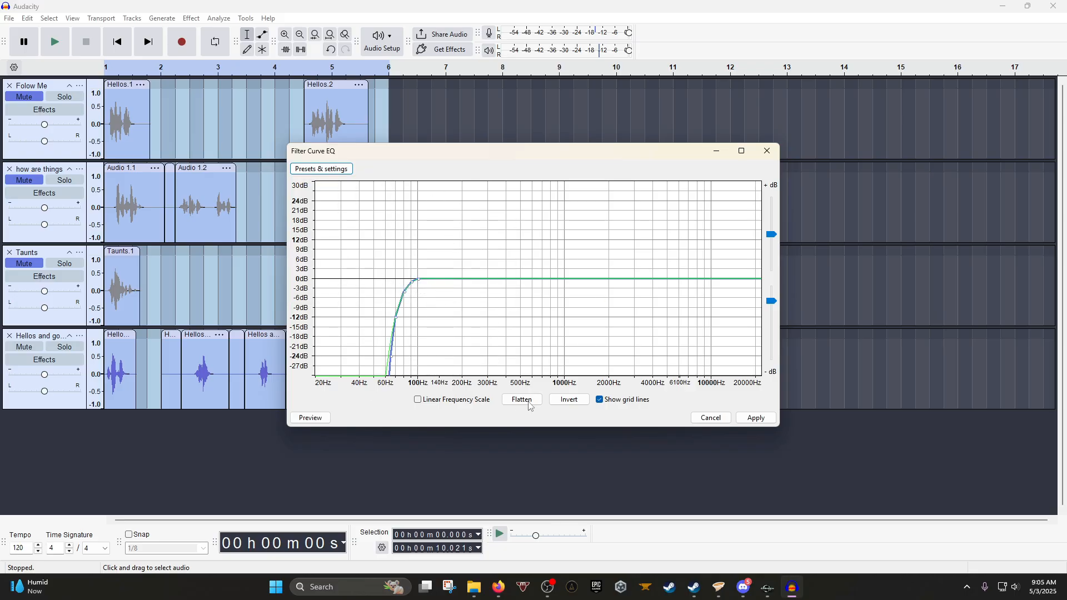
click(758, 418)
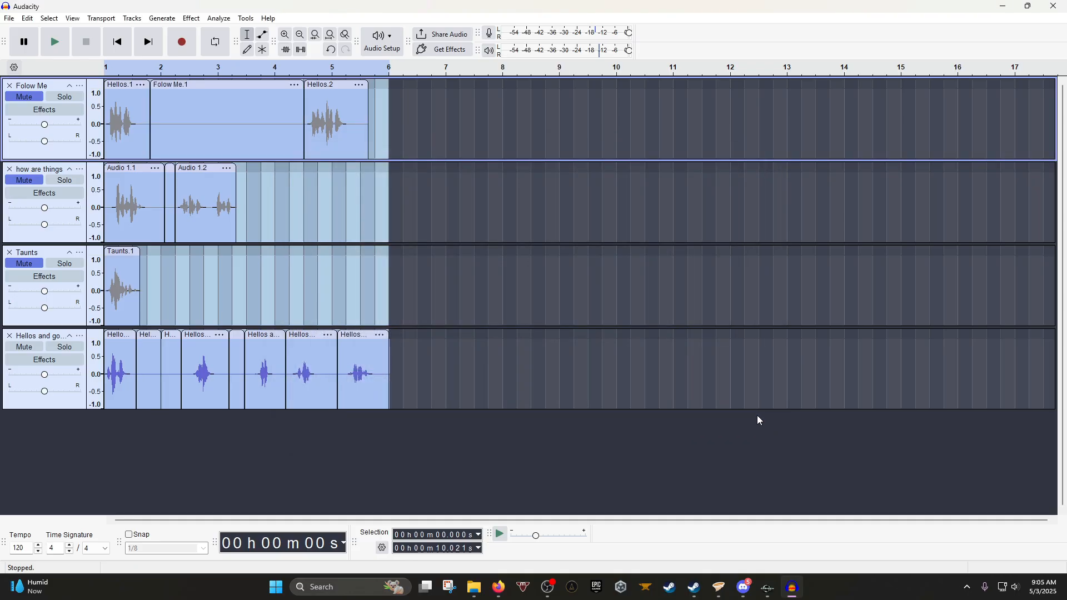
Delete the silent filler clips between the two speech clips in the Folow Me and how are things tracks.
double_click(249, 97)
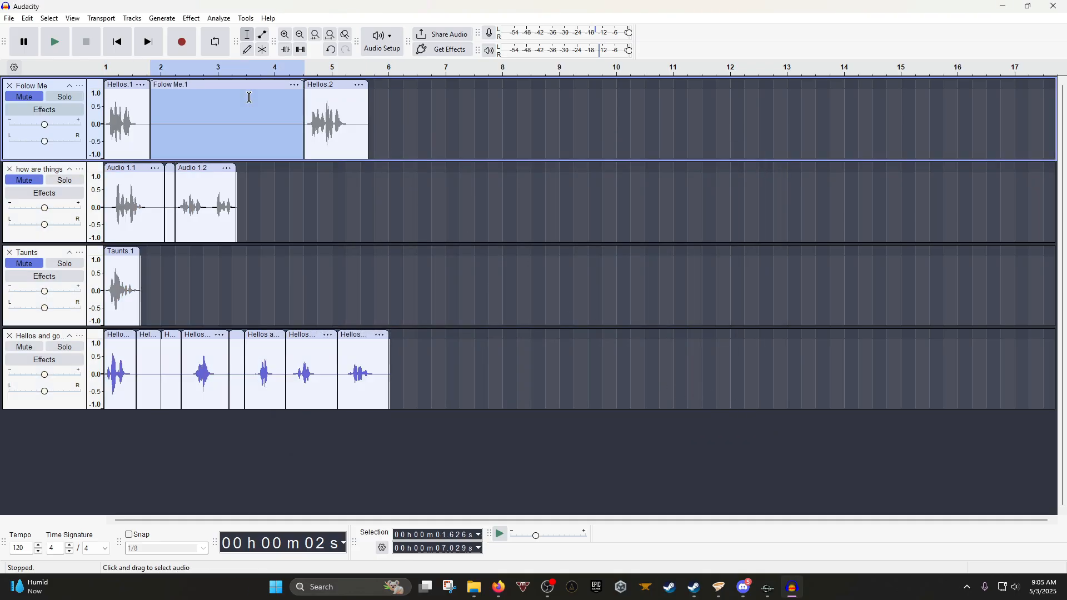
key(Delete)
click(171, 193)
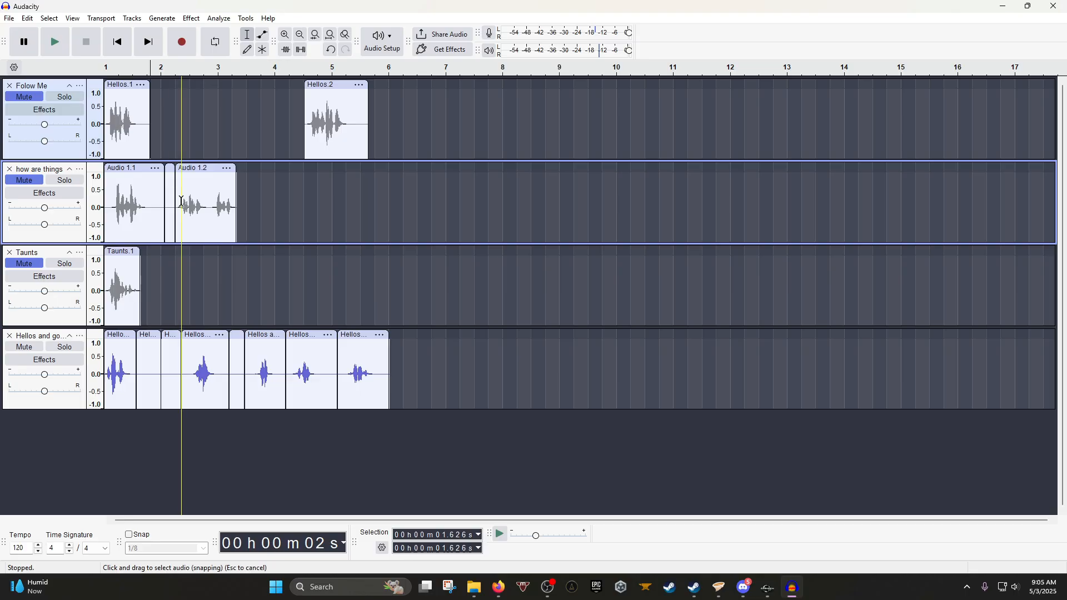
double_click(170, 198)
key(Delete)
Delete the three silent filler clips between the speech clips in the fourth (Hellos) track.
click(162, 367)
double_click(149, 369)
key(Delete)
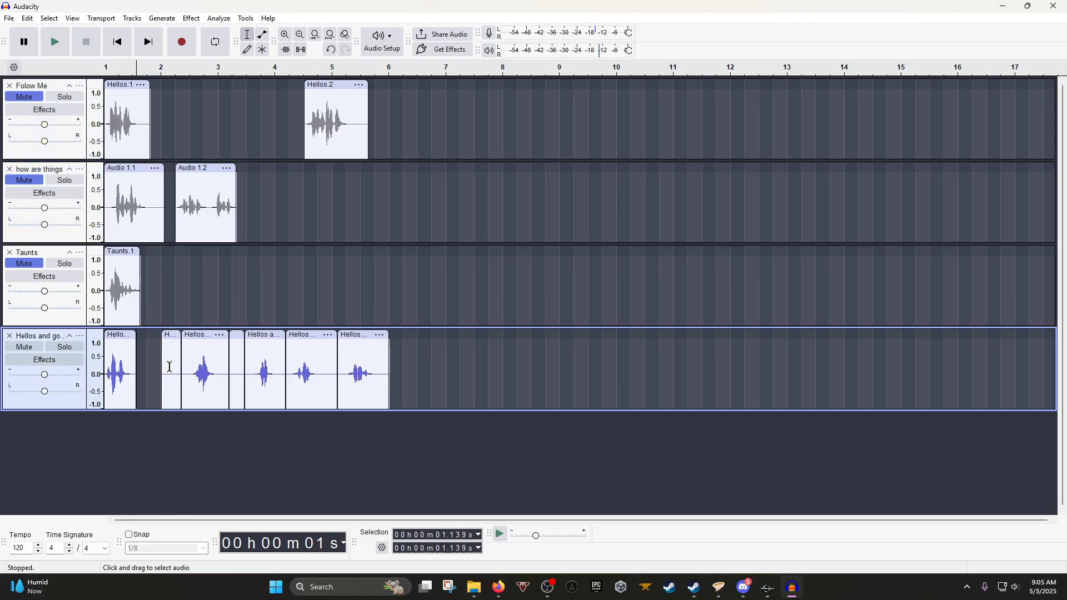
double_click(171, 369)
key(Delete)
double_click(234, 367)
key(Delete)
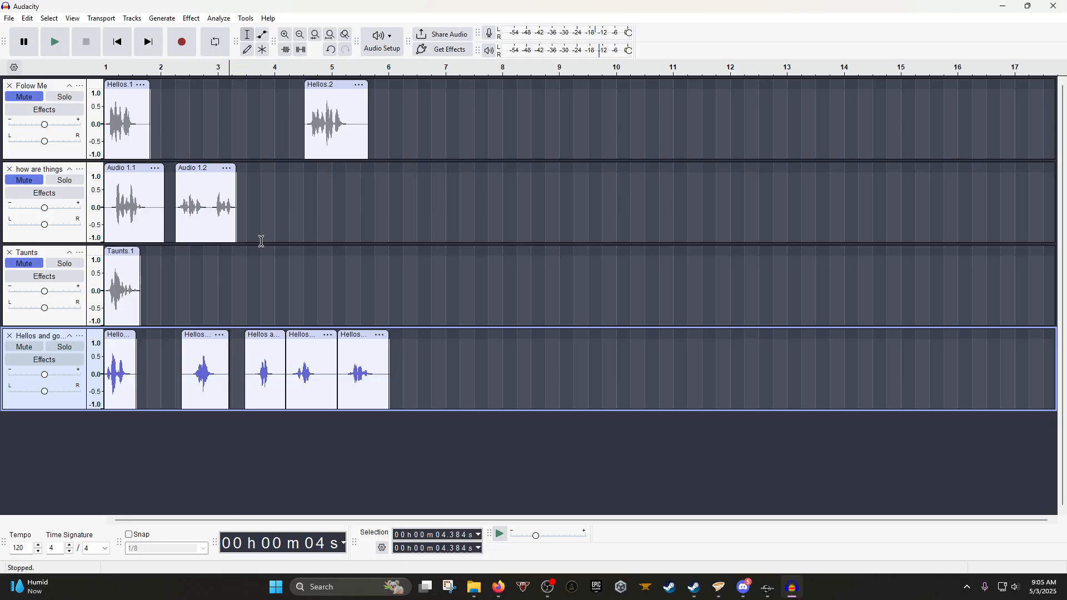
click(263, 238)
key(ctrl+s)
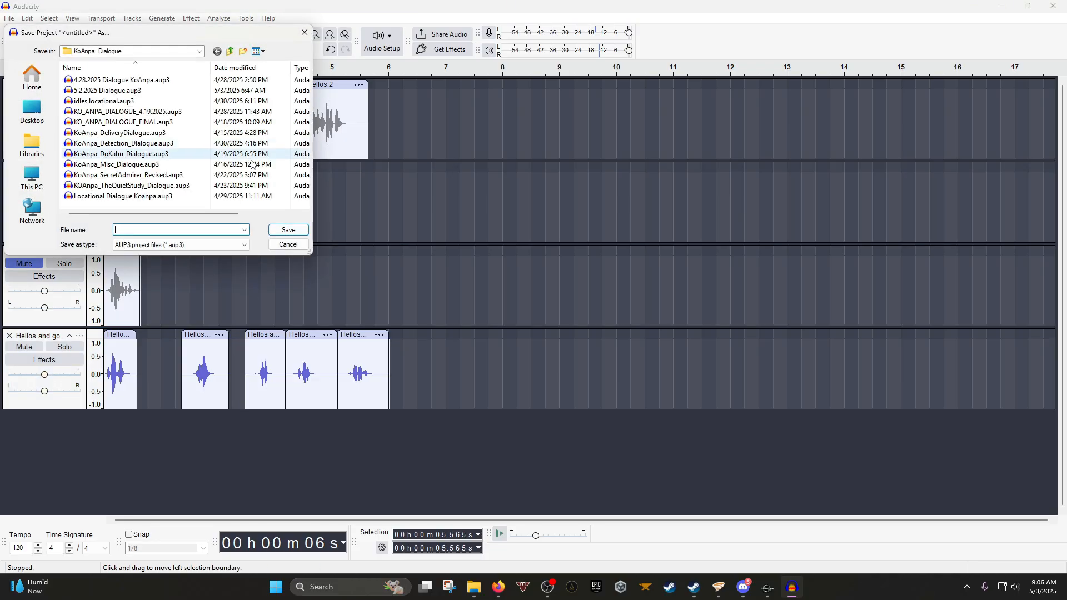
click(289, 244)
Select the audio in all tracks and normalize its peak amplitude to -5.0 dB again after the EQ.
key(ctrl+a)
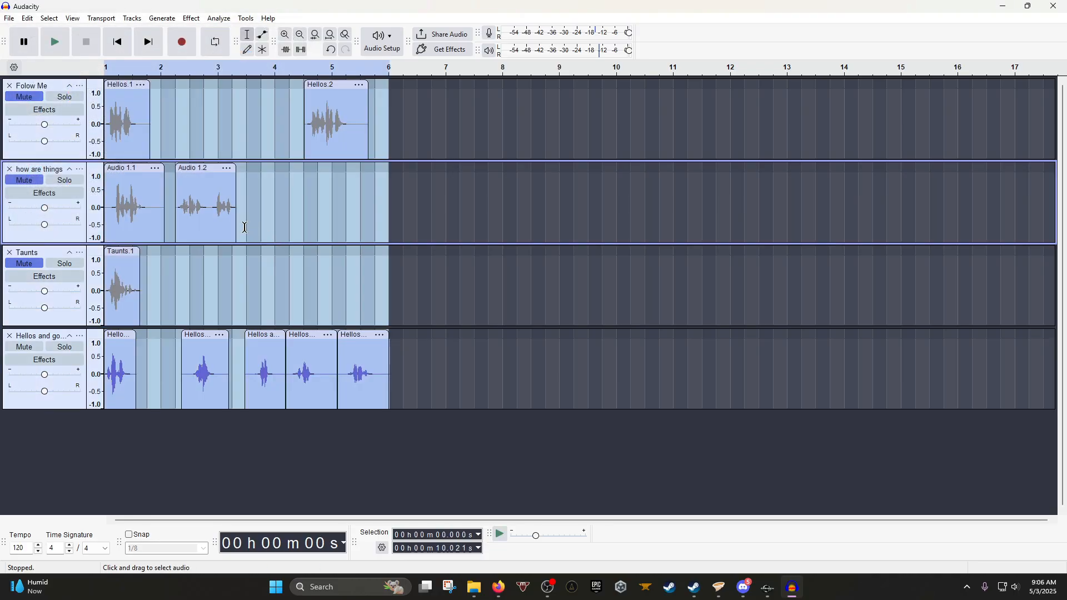
click(191, 18)
mouse_move(225, 145)
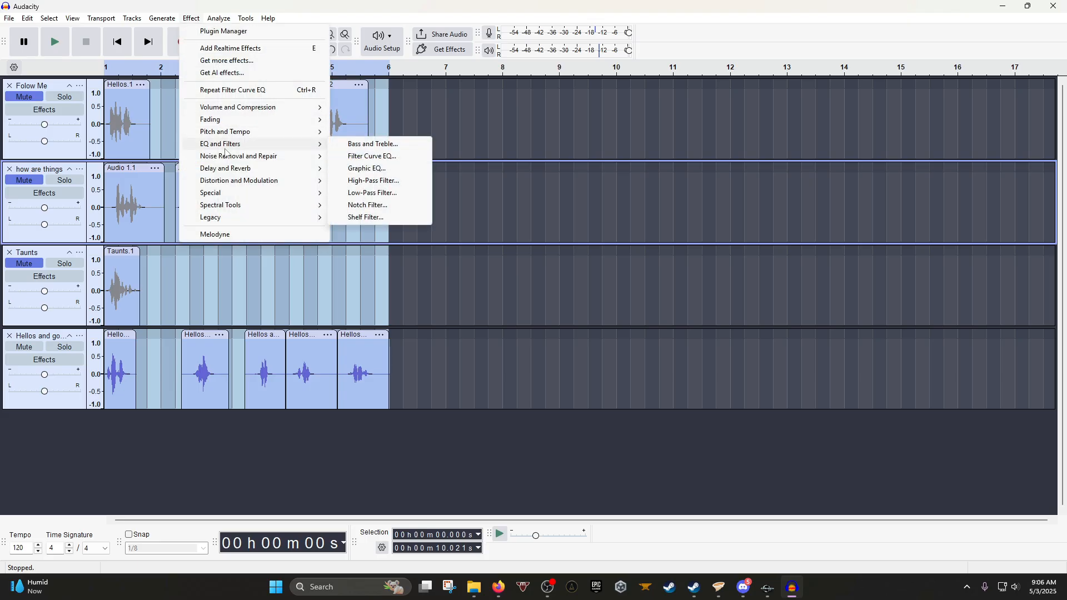
mouse_move(239, 107)
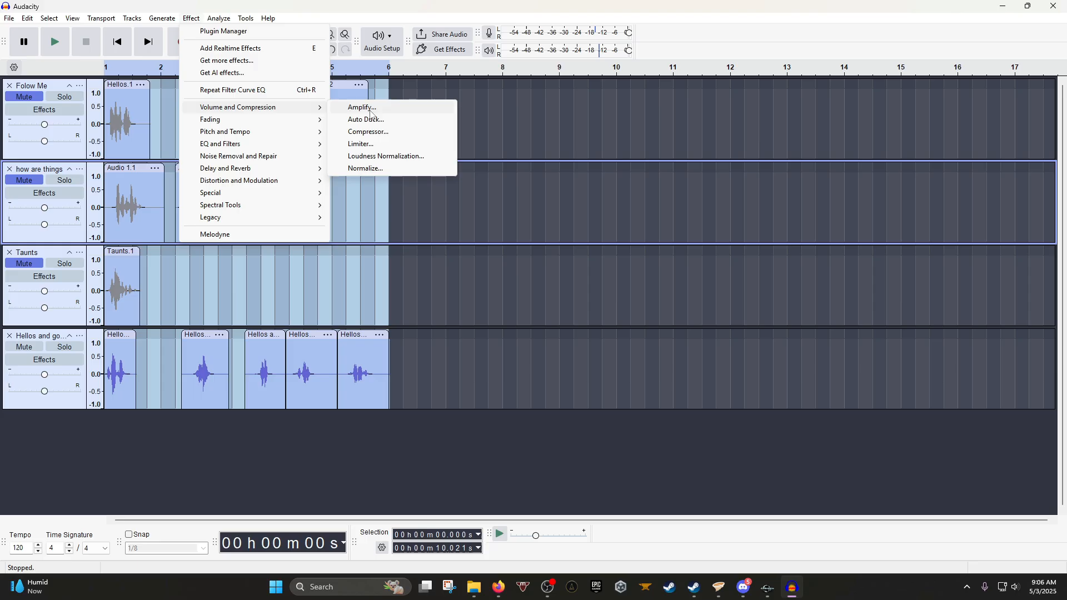
click(367, 169)
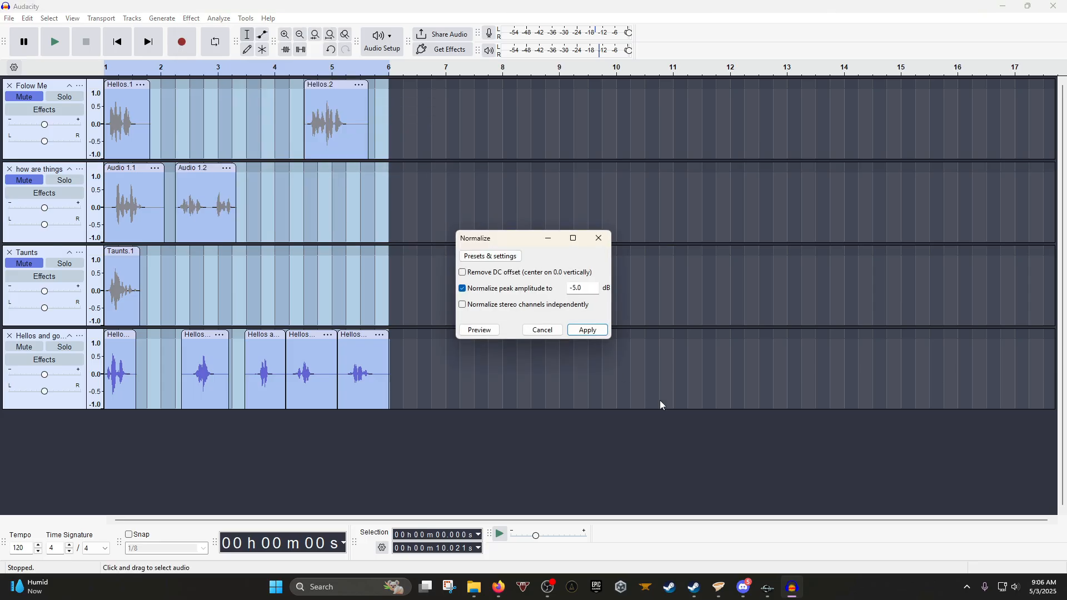
click(588, 330)
Apply the Compressor to all audio with threshold -10 dB, make-up gain 0, knee width 5, ratio 10, lookahead 1, attack 30 and release 150 ms.
click(191, 18)
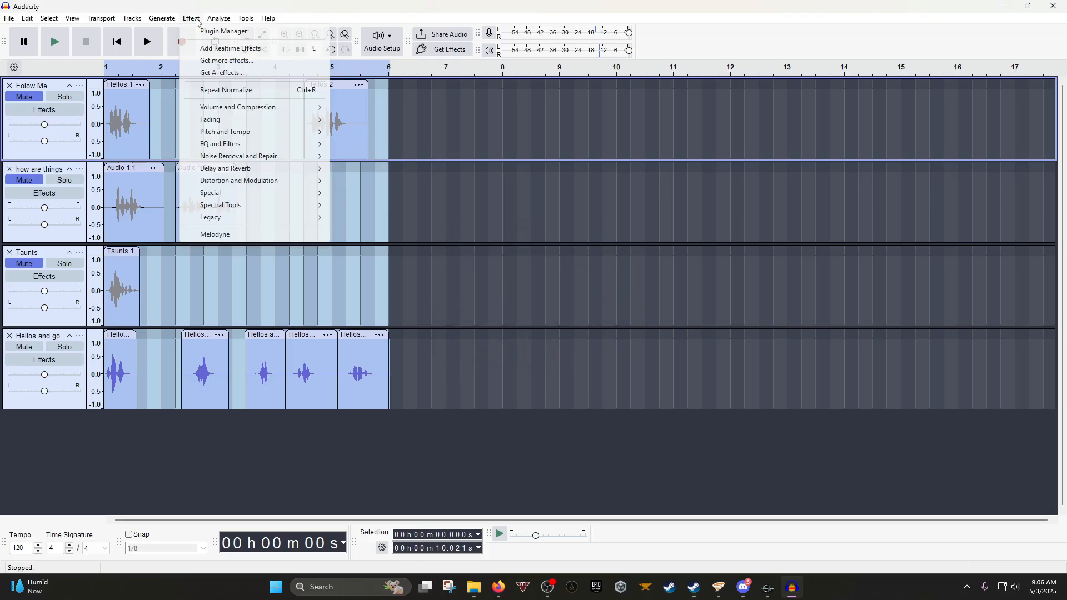
mouse_move(236, 111)
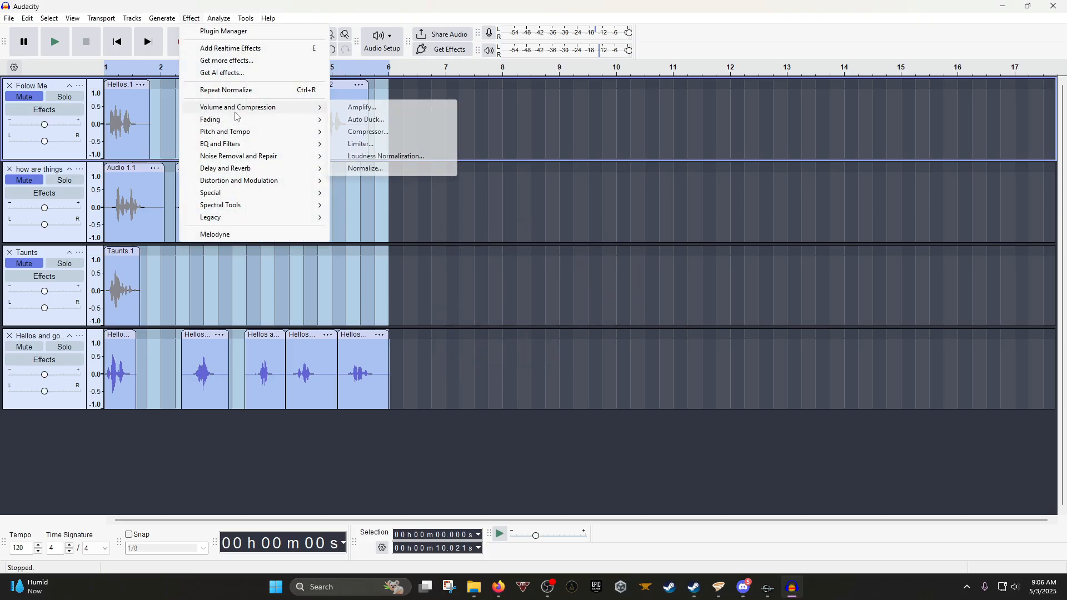
click(367, 132)
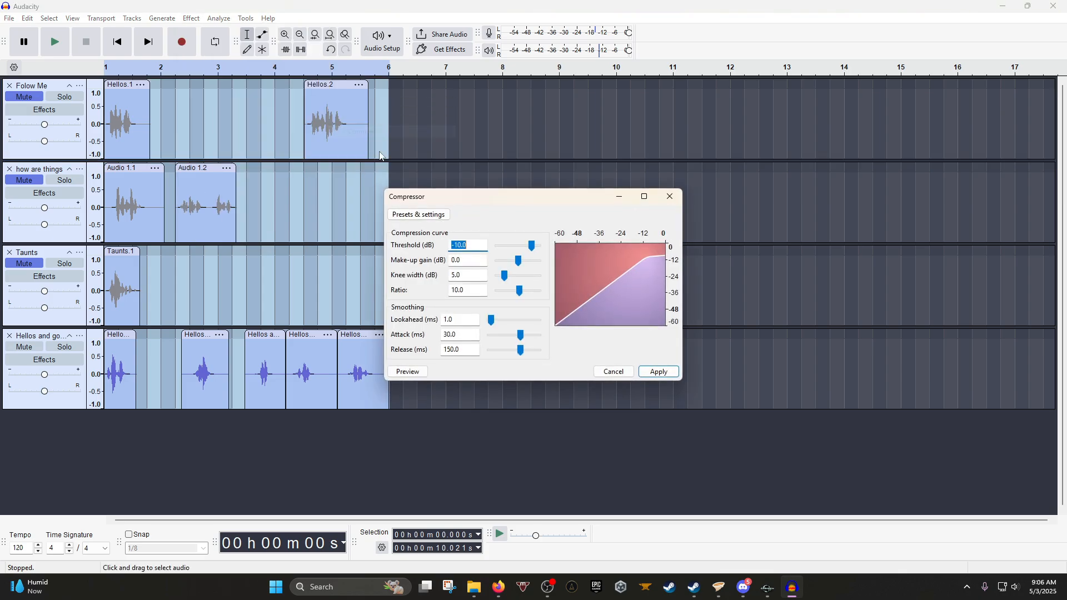
click(660, 375)
click(667, 376)
click(344, 204)
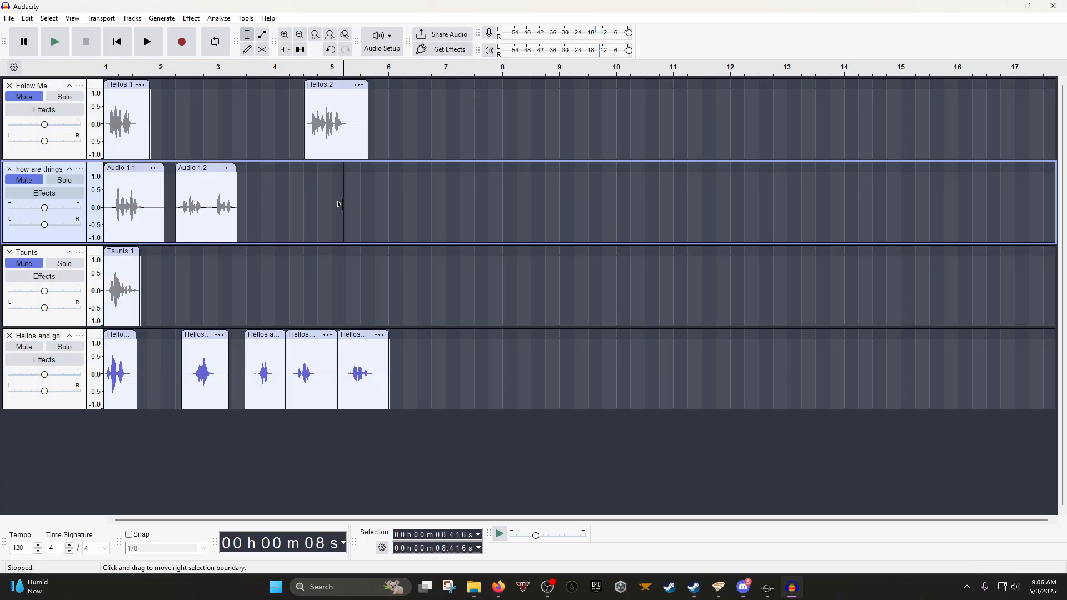
Apply Loudness Normalization to all tracks, setting perceived loudness to -23.0 LUFS with mono treated as dual-mono.
key(ctrl+a)
click(194, 20)
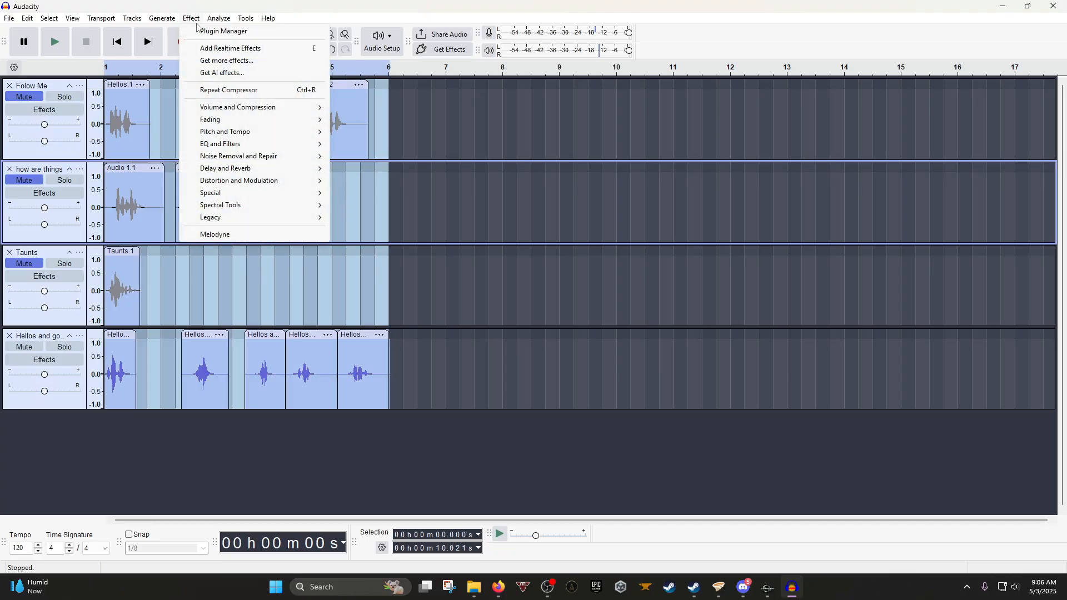
mouse_move(236, 106)
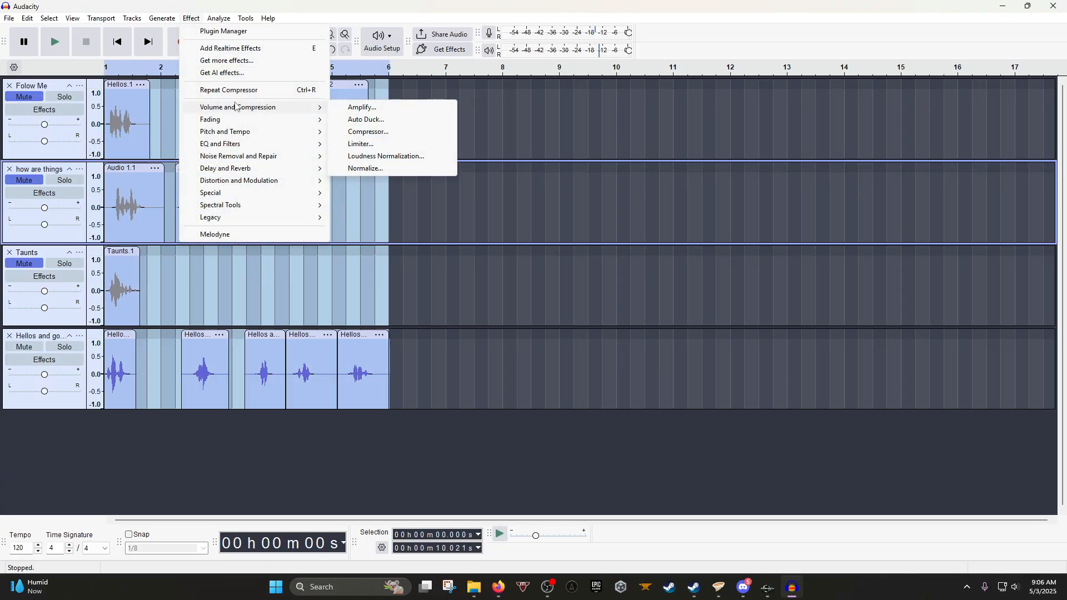
click(381, 158)
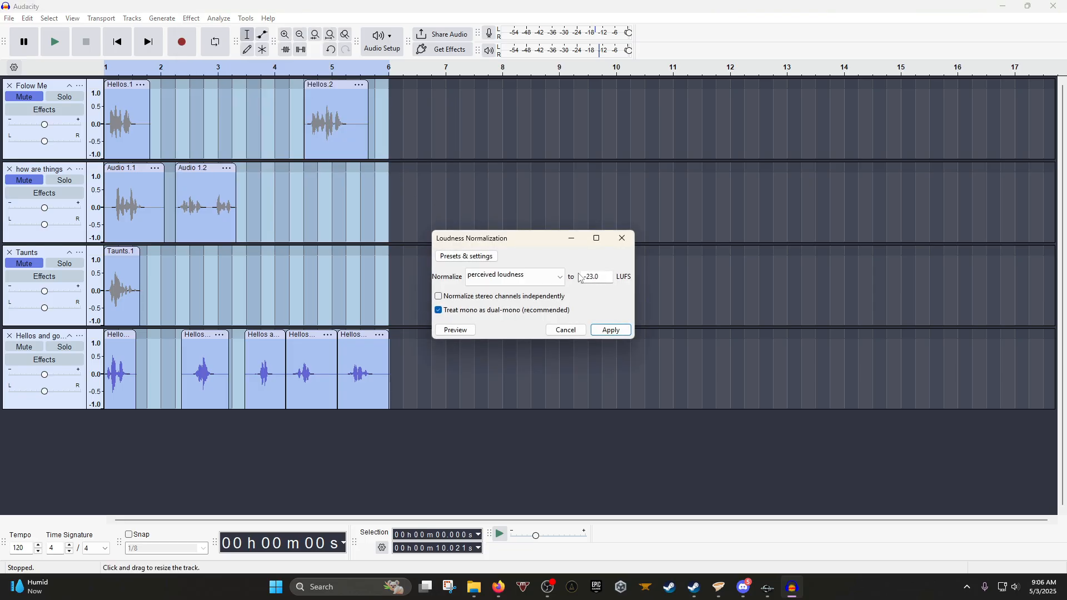
click(618, 332)
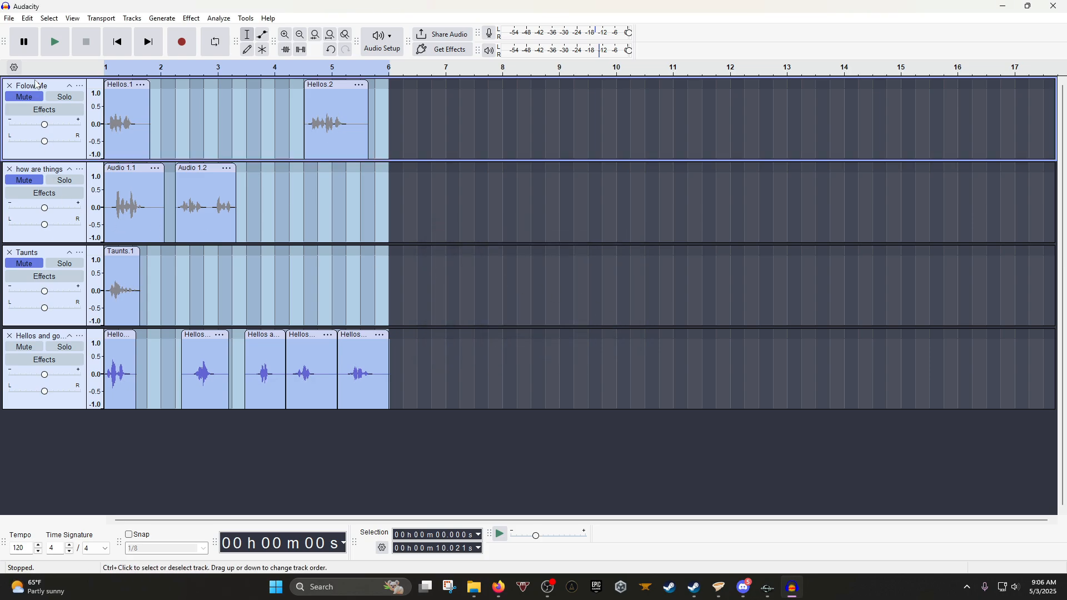
Unmute the Folow Me track and mute the fourth (Hellos) track.
click(34, 97)
click(30, 354)
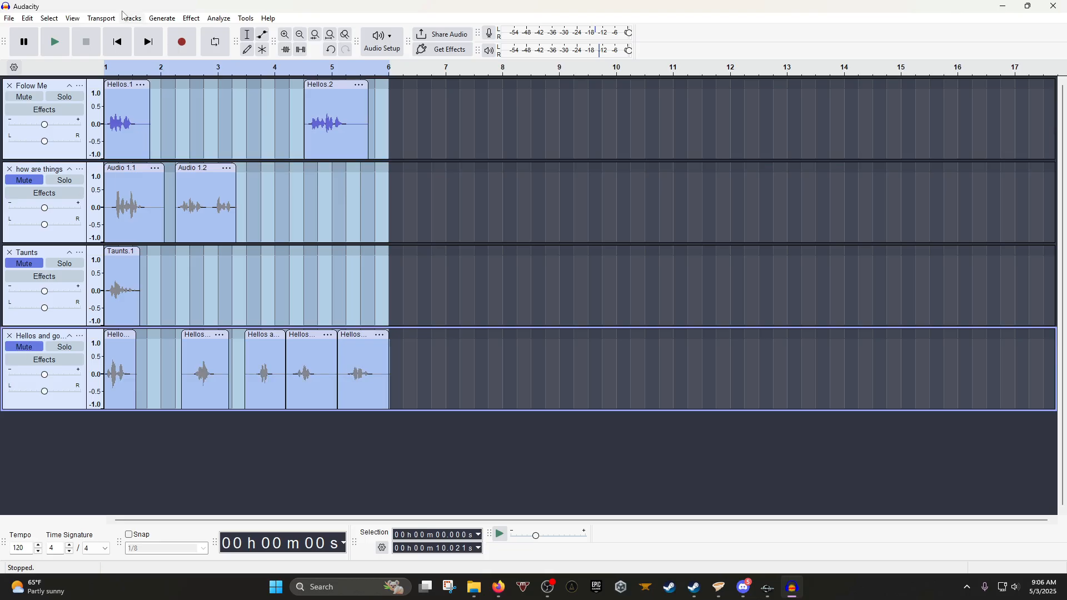
Play the Folow Me track from the start to check how the processed first line sounds.
click(117, 42)
click(54, 42)
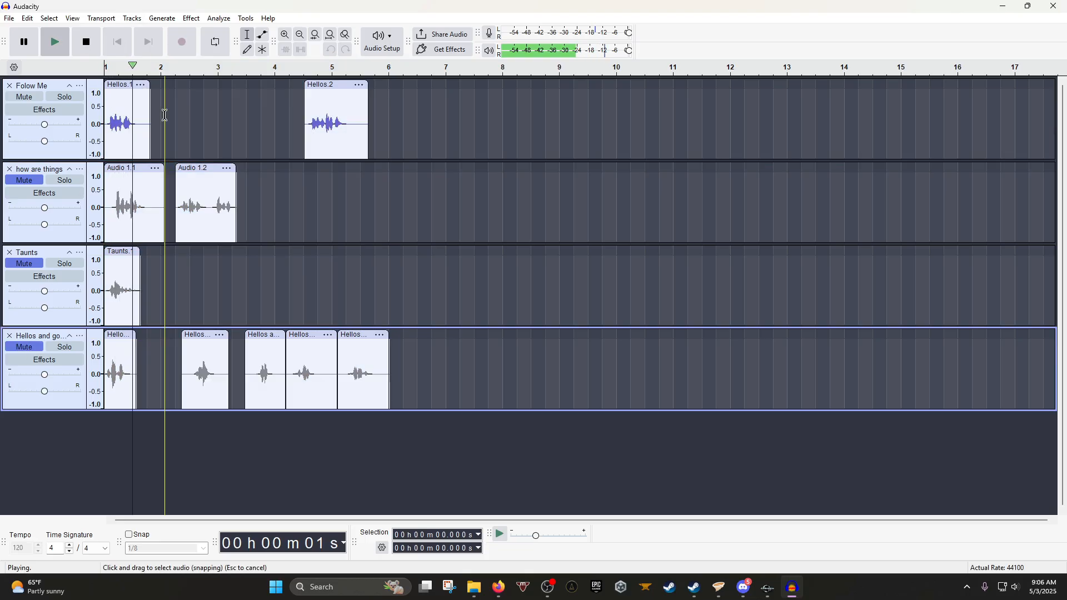
key(space)
Cut the trailing silence off the end of the first clip in the Folow Me track.
click(149, 127)
mouse_move(148, 128)
mouse_down()
mouse_move(140, 131)
mouse_move(160, 129)
mouse_move(140, 129)
mouse_up()
key(Delete)
key(ctrl+z)
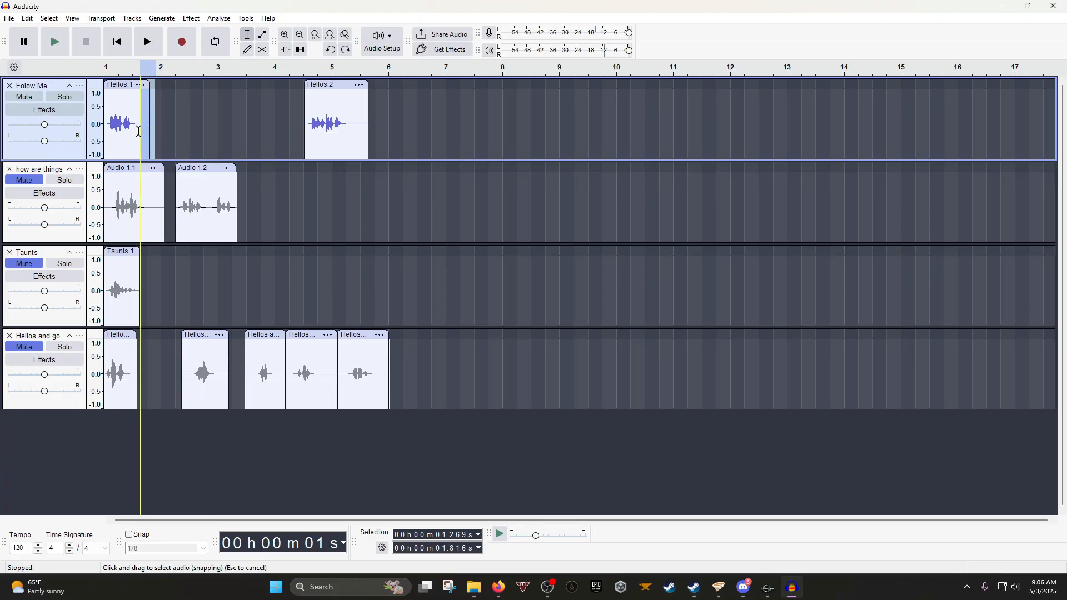
key(Delete)
click(194, 128)
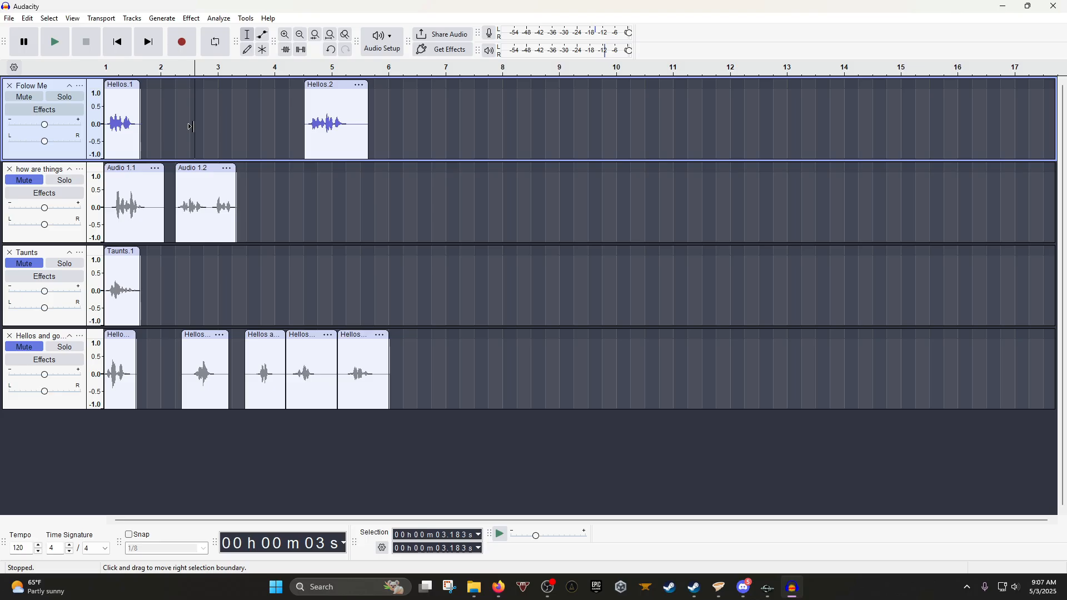
Mute the Folow Me track and restore the Audacity window to a smaller size so Creation Kit is reachable.
key(ctrl+a)
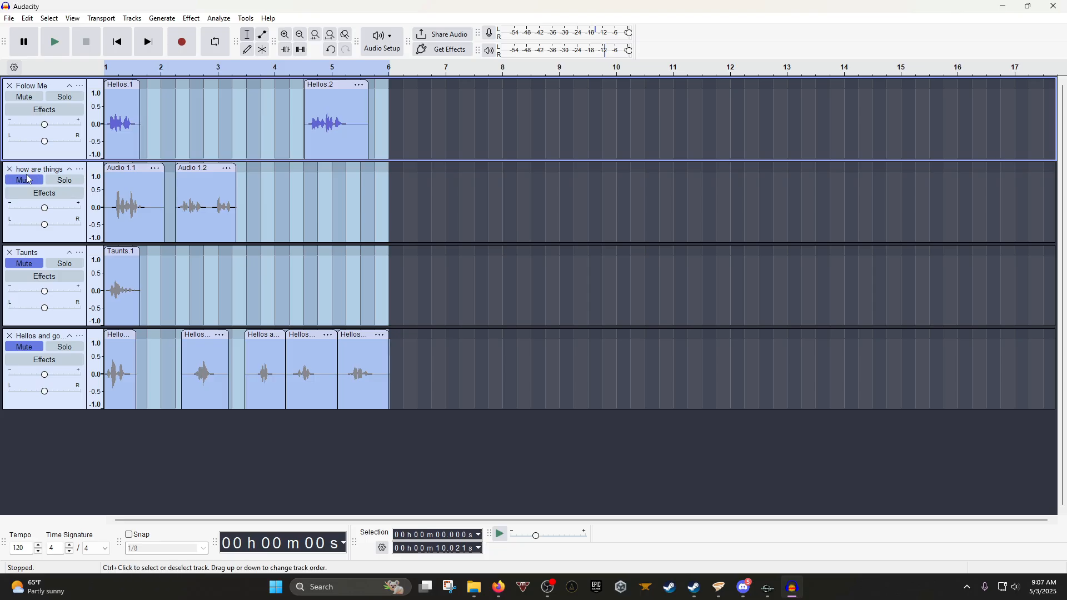
click(24, 97)
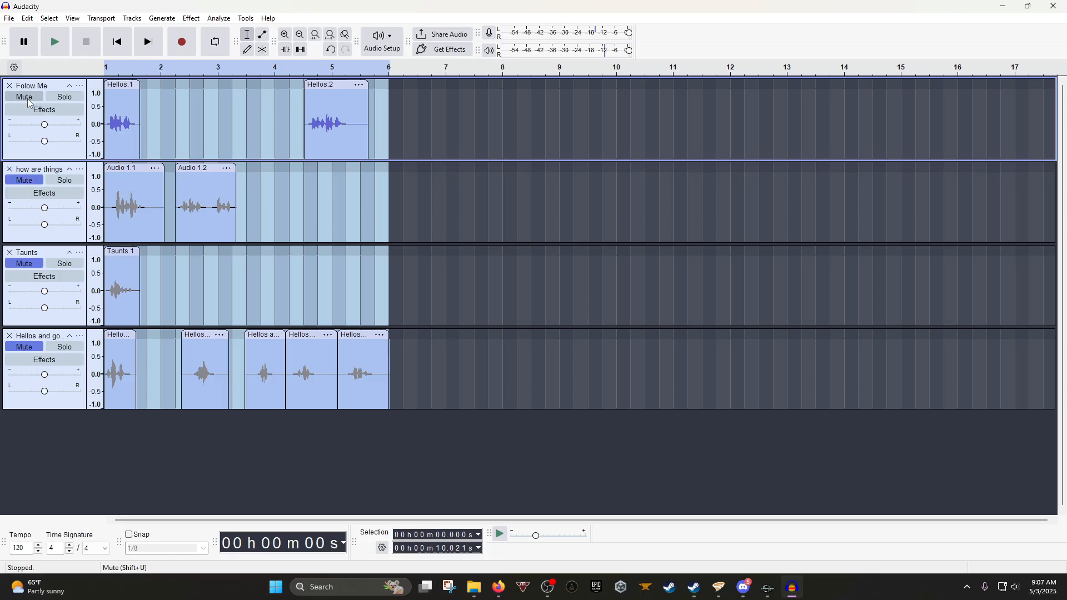
double_click(287, 7)
drag(287, 7, 322, 195)
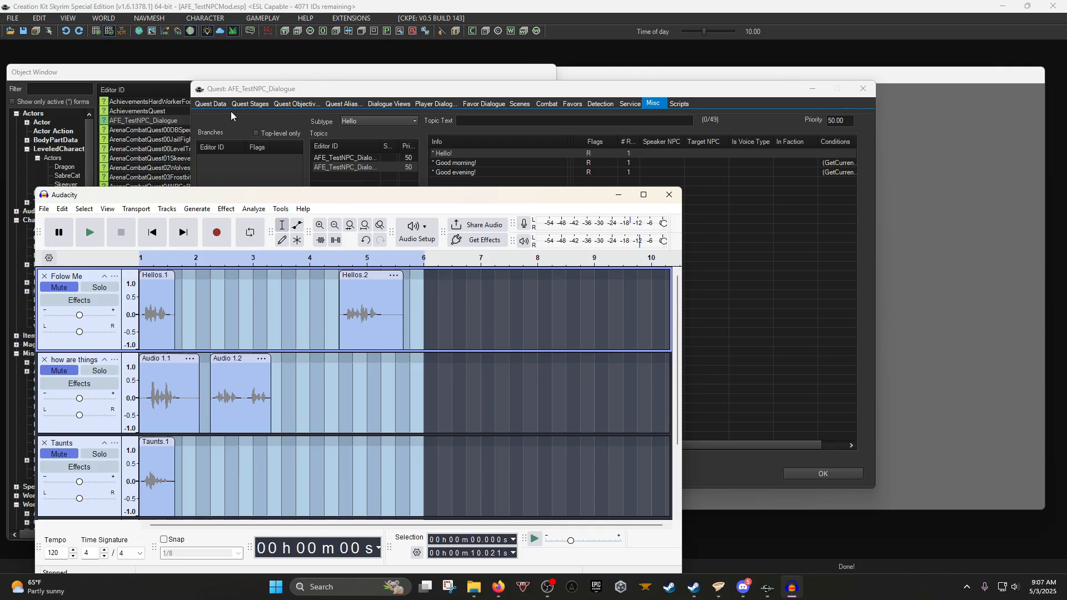
In Creation Kit, open the player dialogue response "This one will follow!" under the Follow me topic and copy its voice filename.
click(438, 104)
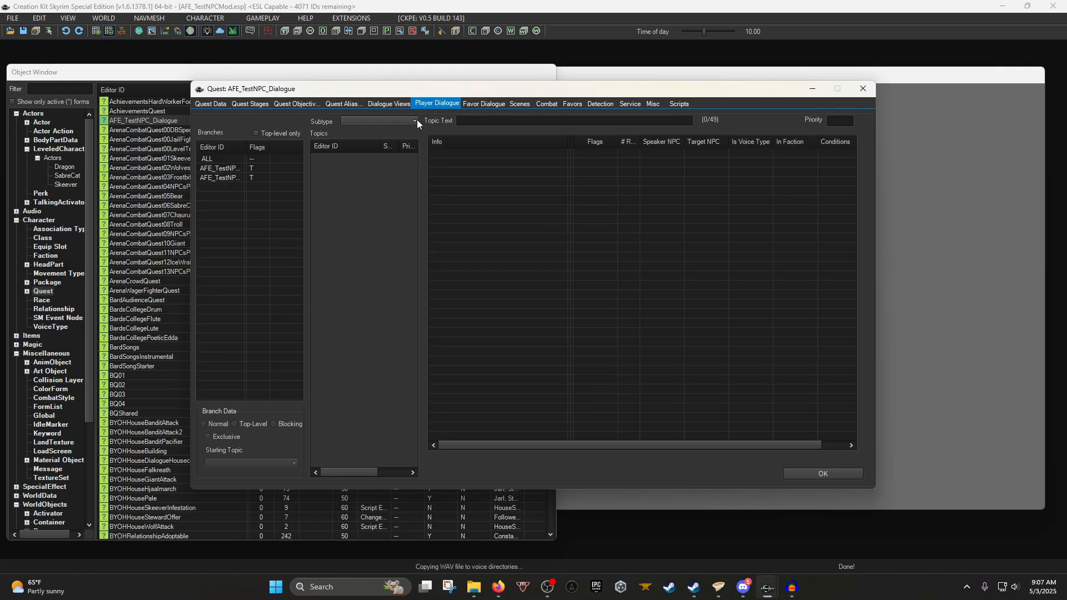
click(227, 168)
double_click(493, 152)
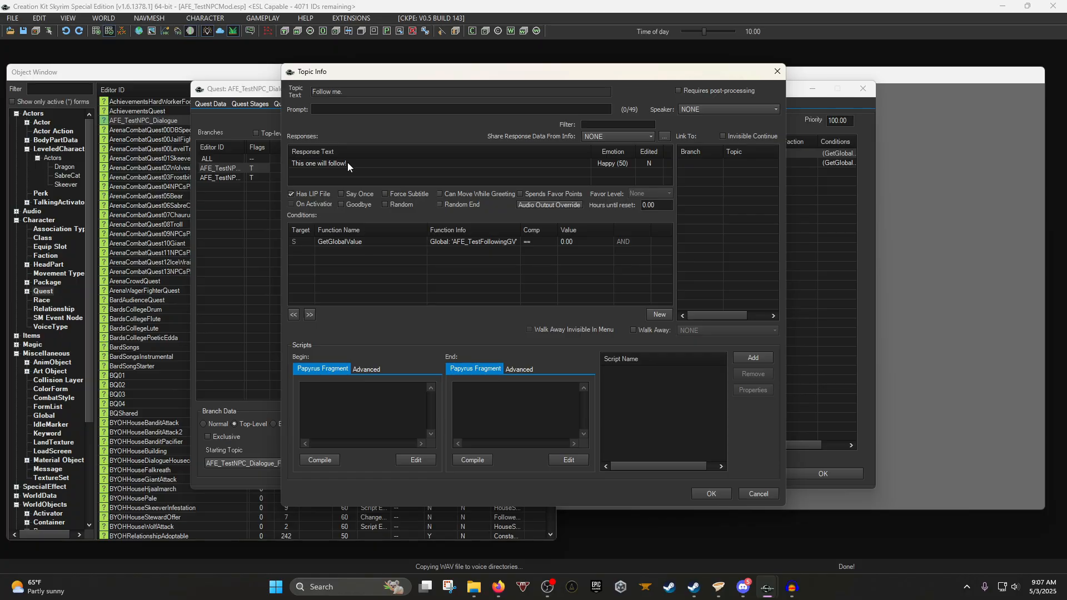
double_click(348, 162)
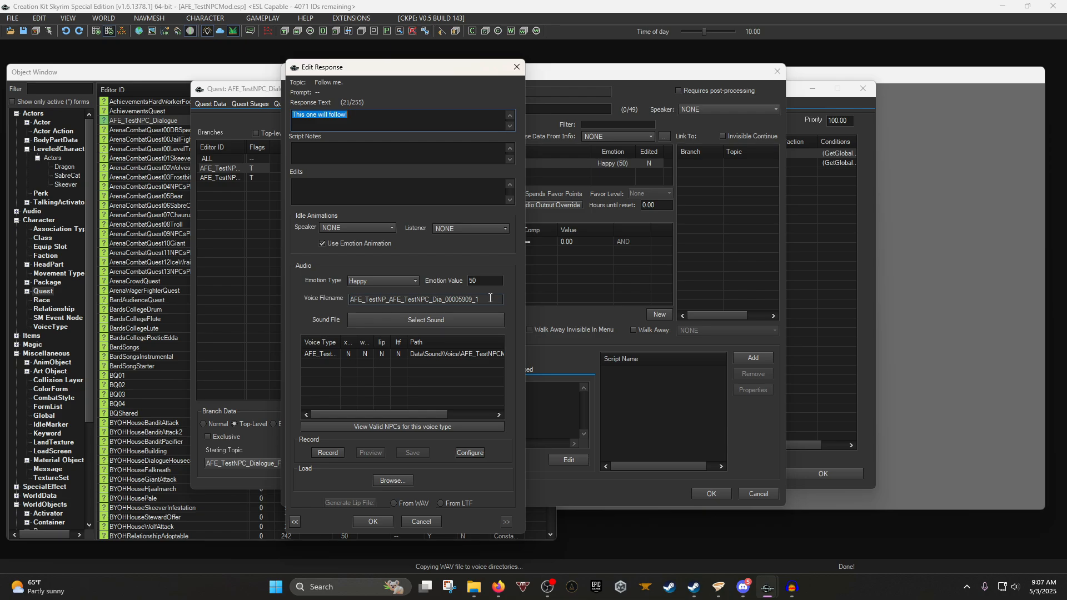
drag(490, 299, 345, 303)
key(ctrl+c)
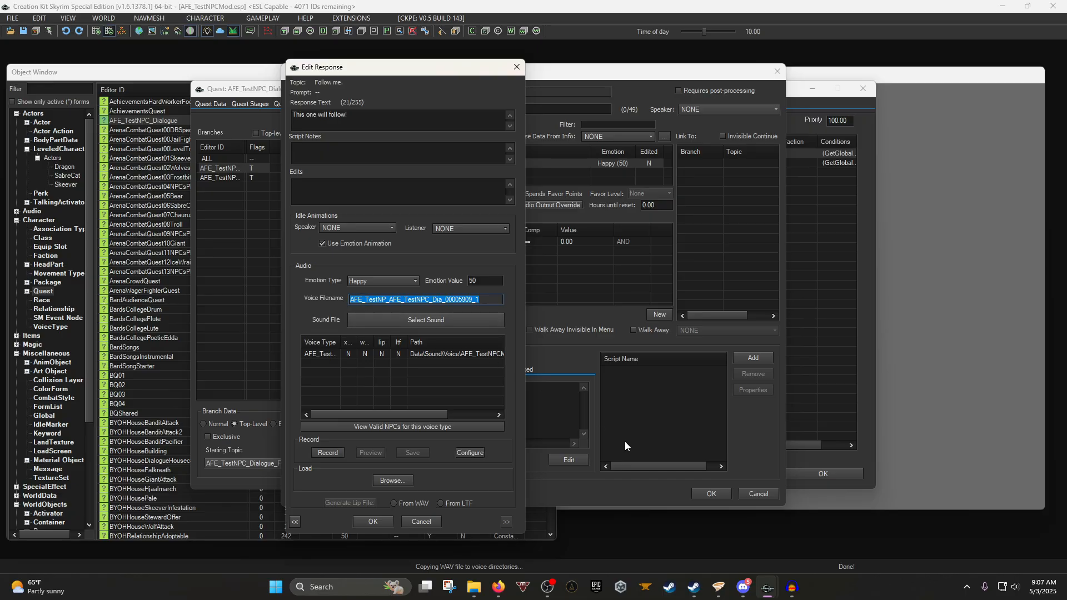
Back in Audacity, select the first Folow Me clip, unmute that track and play the clip.
mouse_move(792, 587)
click(747, 532)
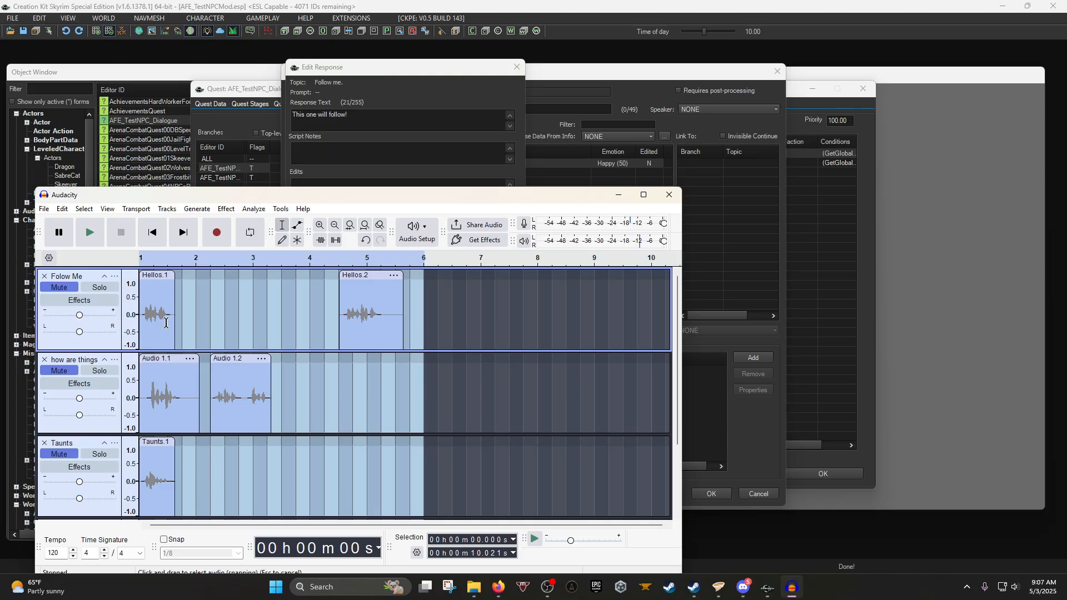
double_click(155, 298)
click(66, 288)
key(space)
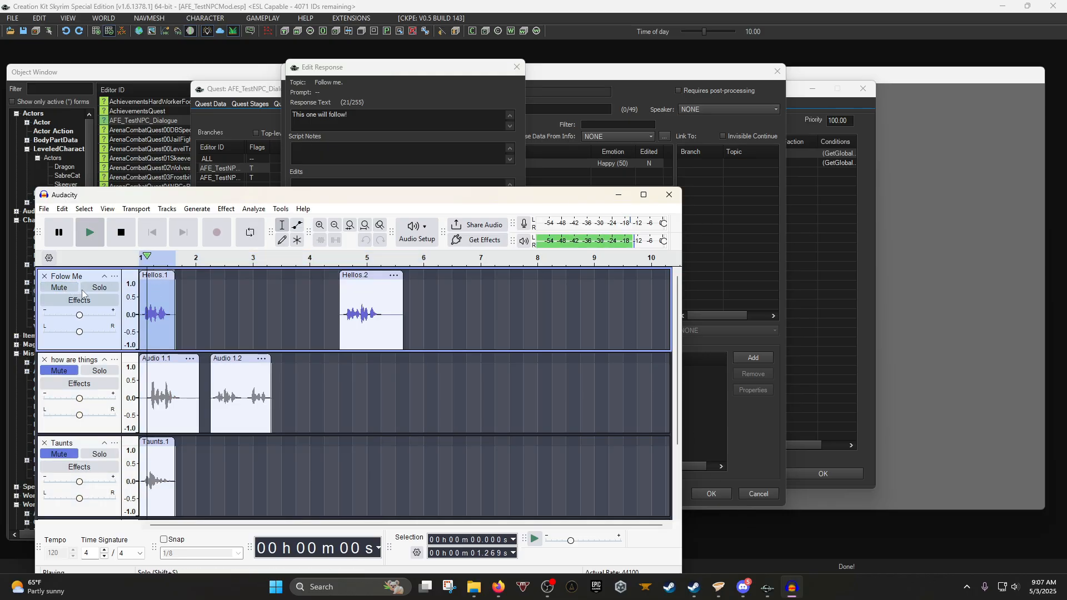
Start an audio export of the selected clip, naming it with the copied filename AFE_TestNP_AFE_TestNPC_Dia_00005909_1.
click(47, 209)
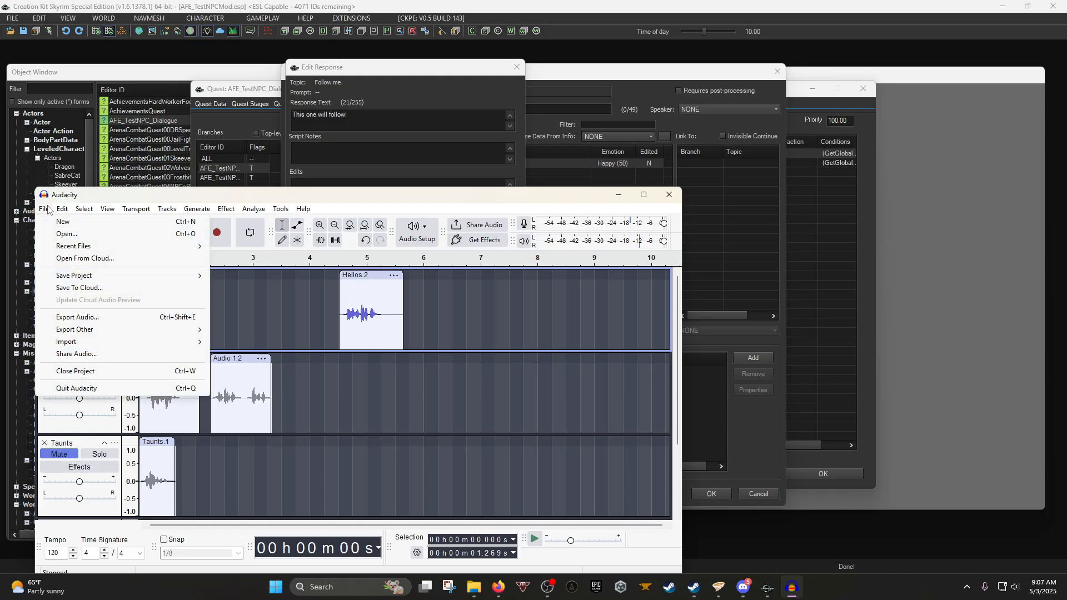
click(81, 318)
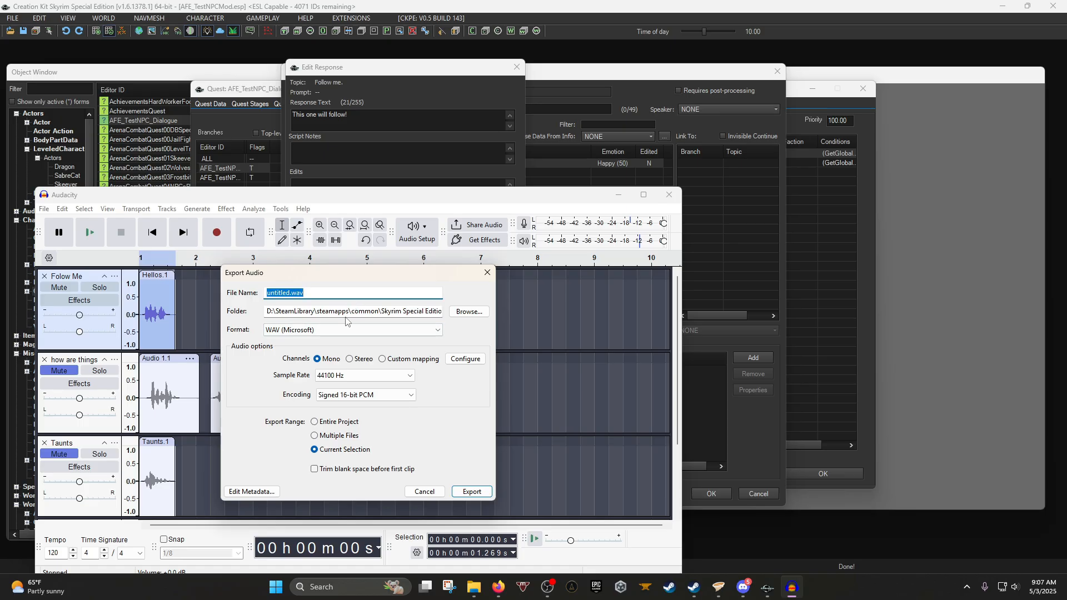
key(ctrl+v)
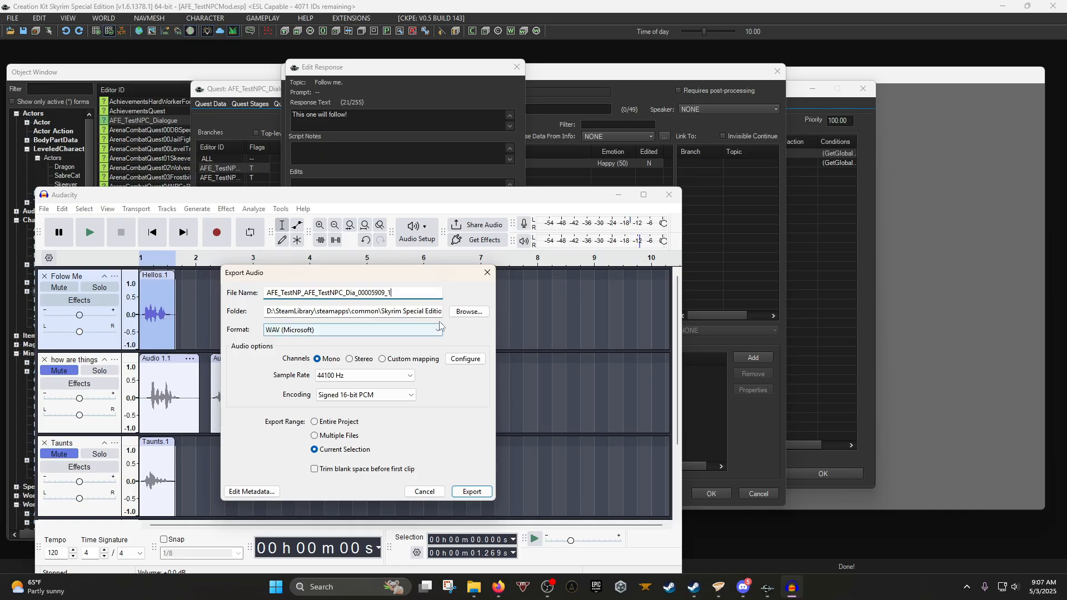
Set the export folder to Data\Sound\Voice\AFE_TestNPCMod.esp\AFE_Test_VT and export the selected clip as a WAV file.
click(463, 311)
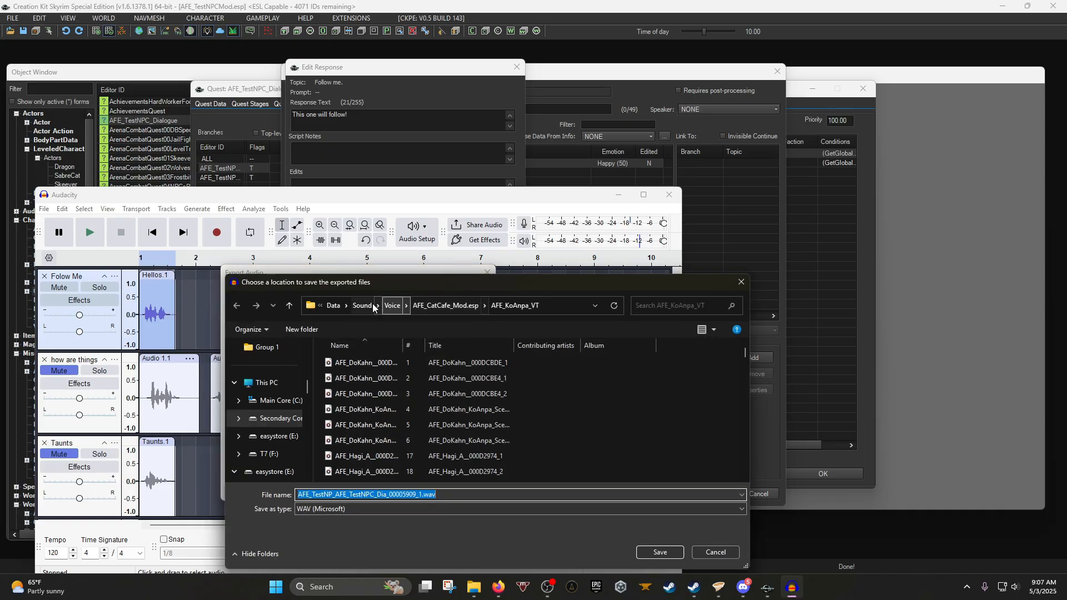
click(330, 307)
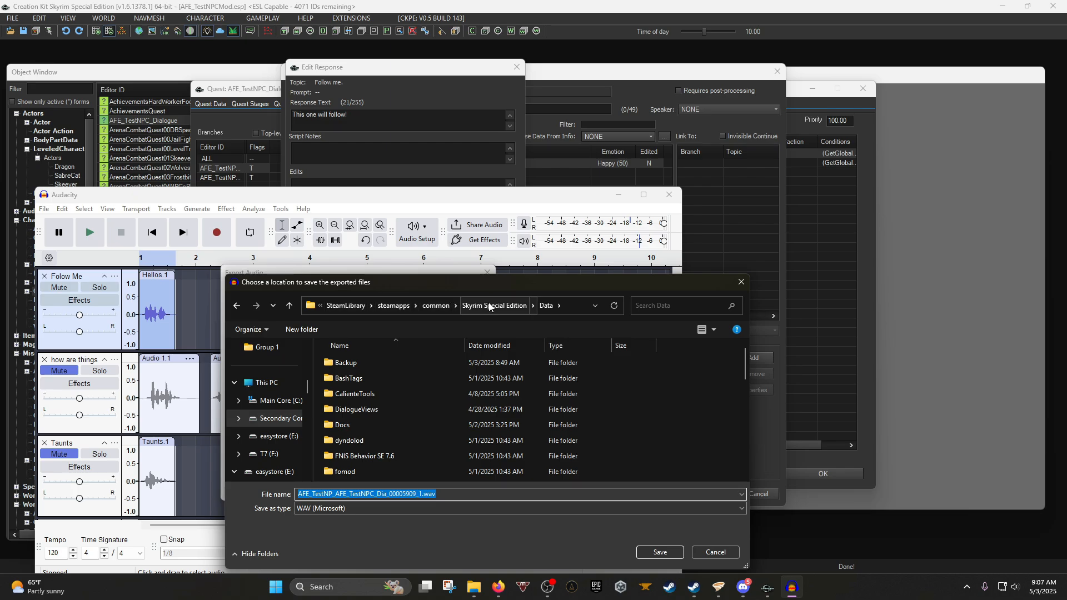
scroll(395, 392, down, 10)
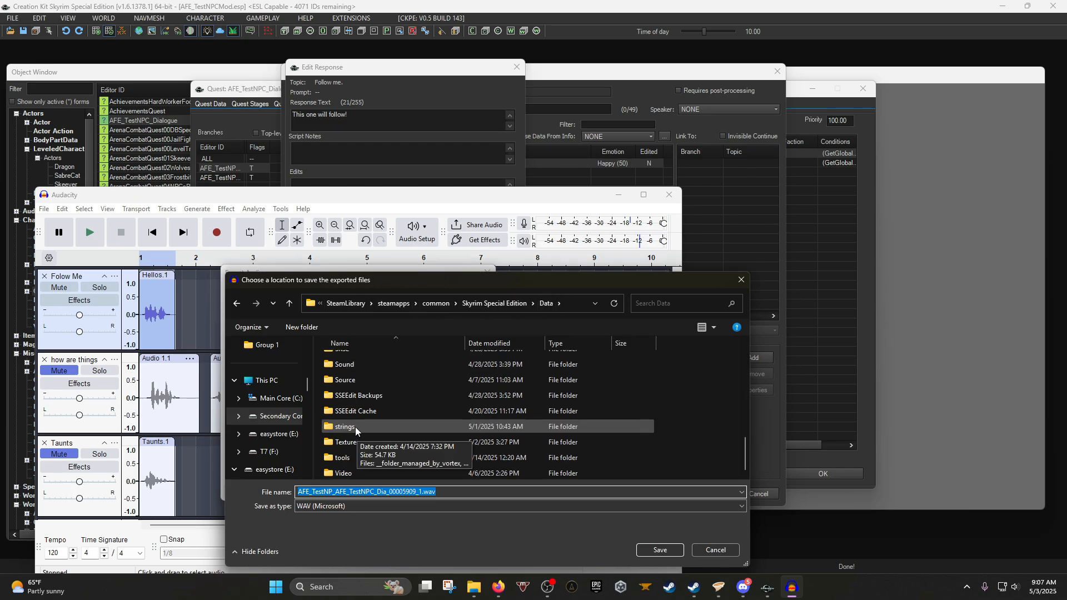
double_click(361, 364)
double_click(362, 392)
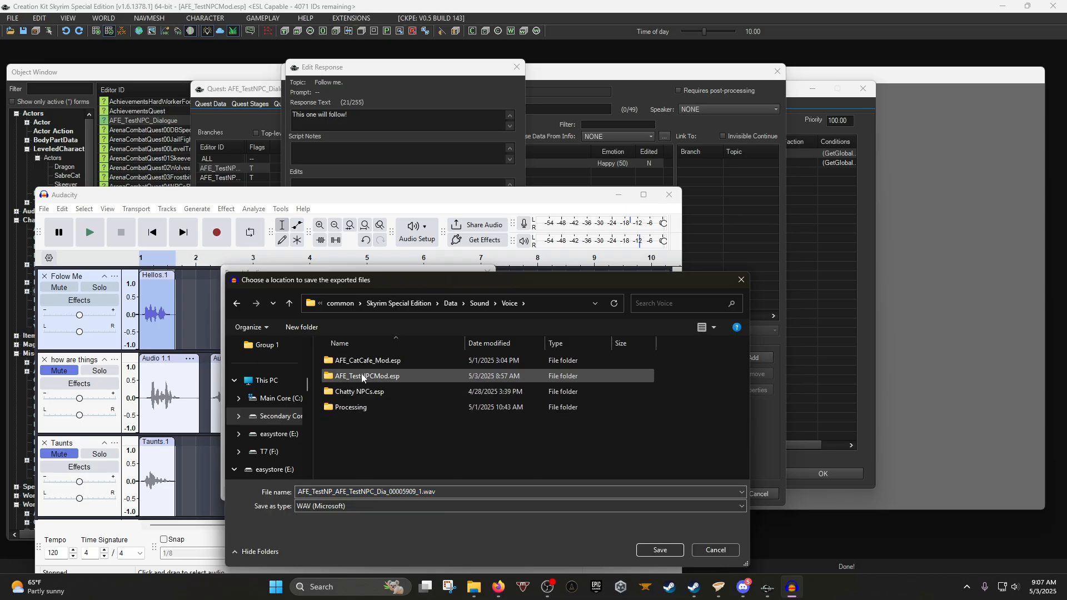
double_click(389, 377)
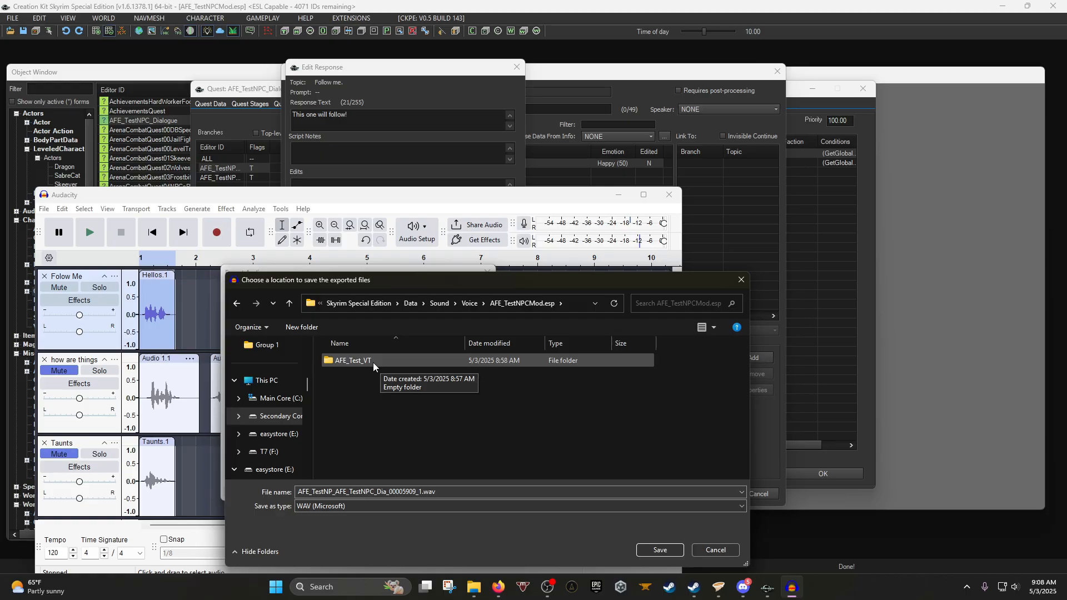
double_click(372, 362)
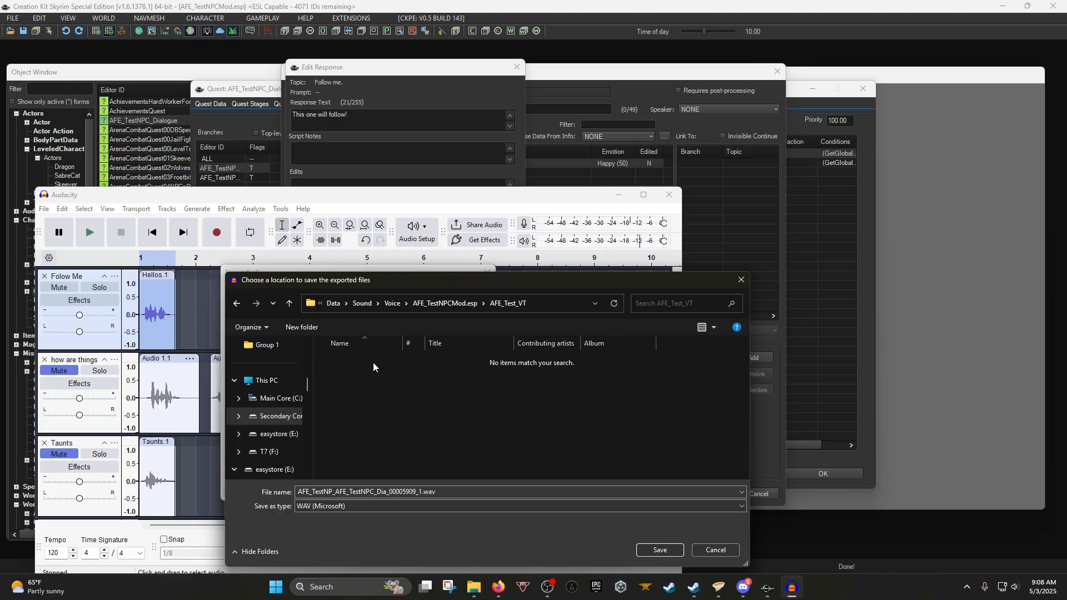
click(659, 550)
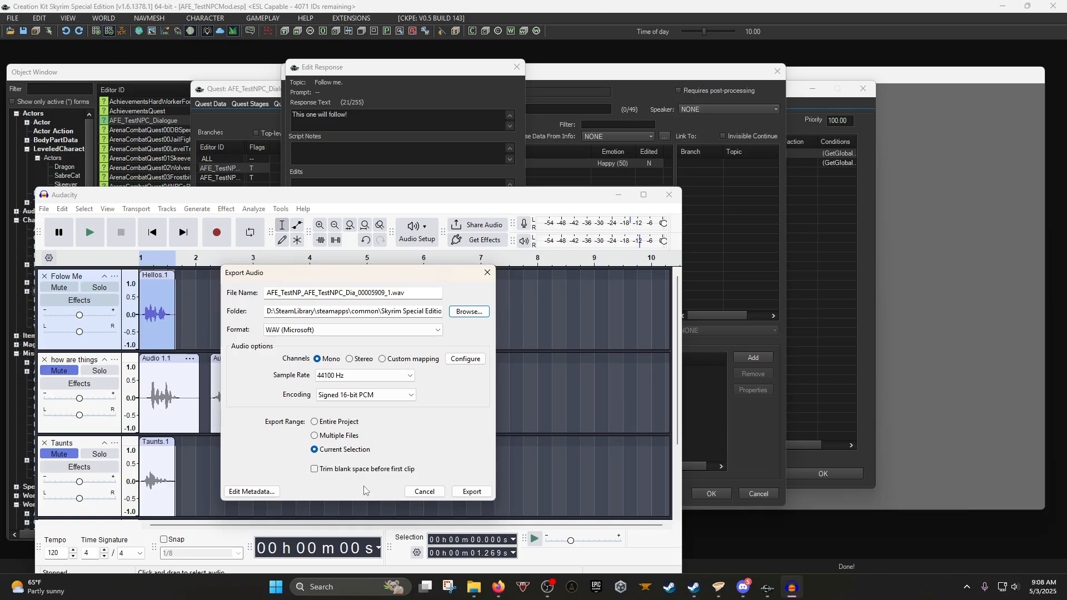
click(470, 492)
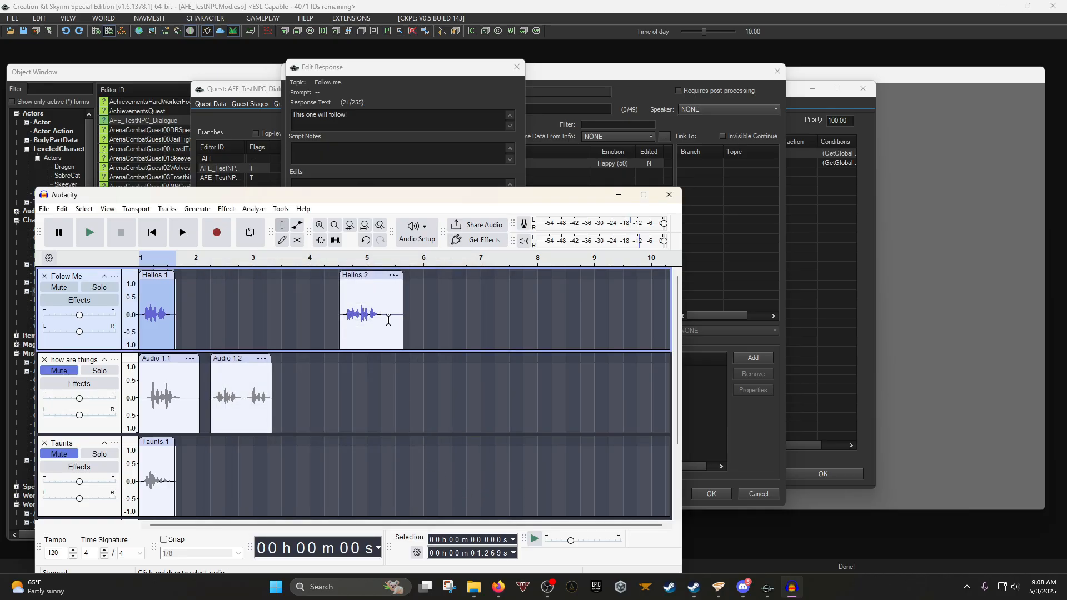
Select the second Folow Me clip, switch to Creation Kit, and close and reopen the "This one will follow!" response to refresh its audio files.
click(384, 276)
click(469, 89)
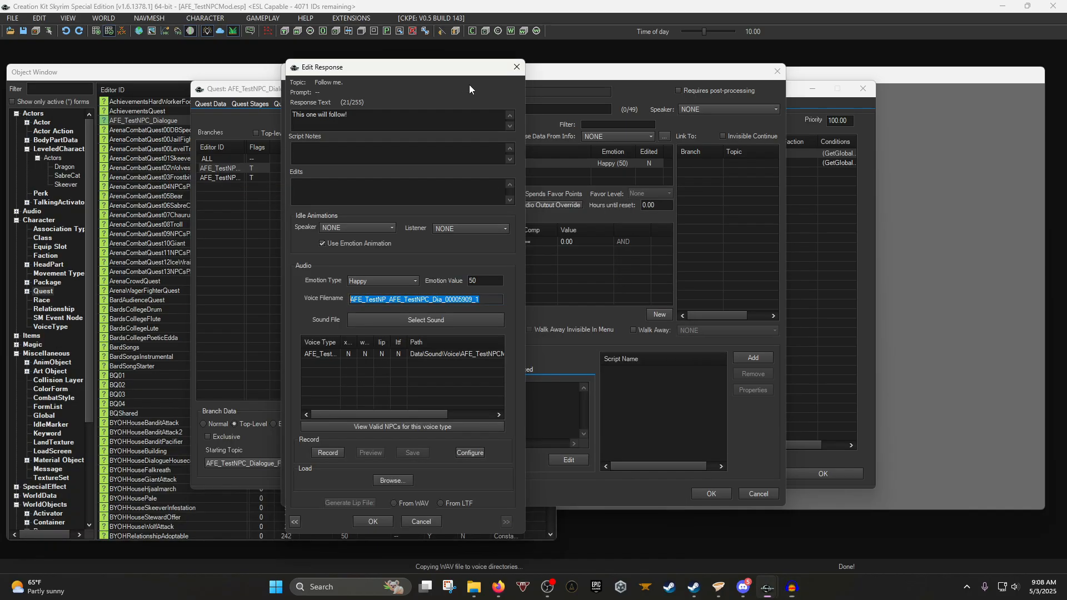
click(368, 521)
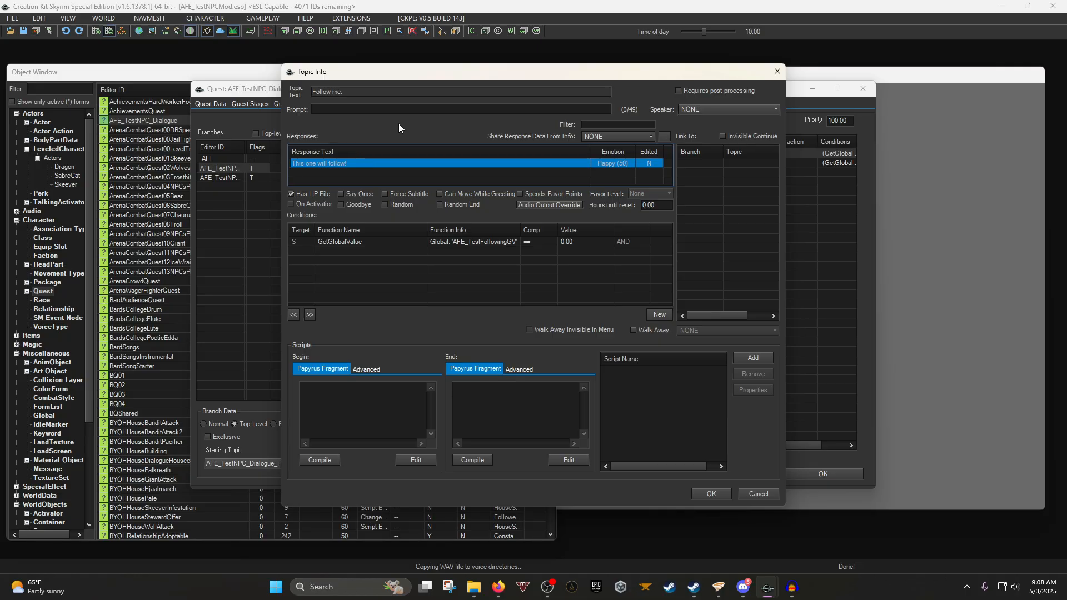
double_click(331, 163)
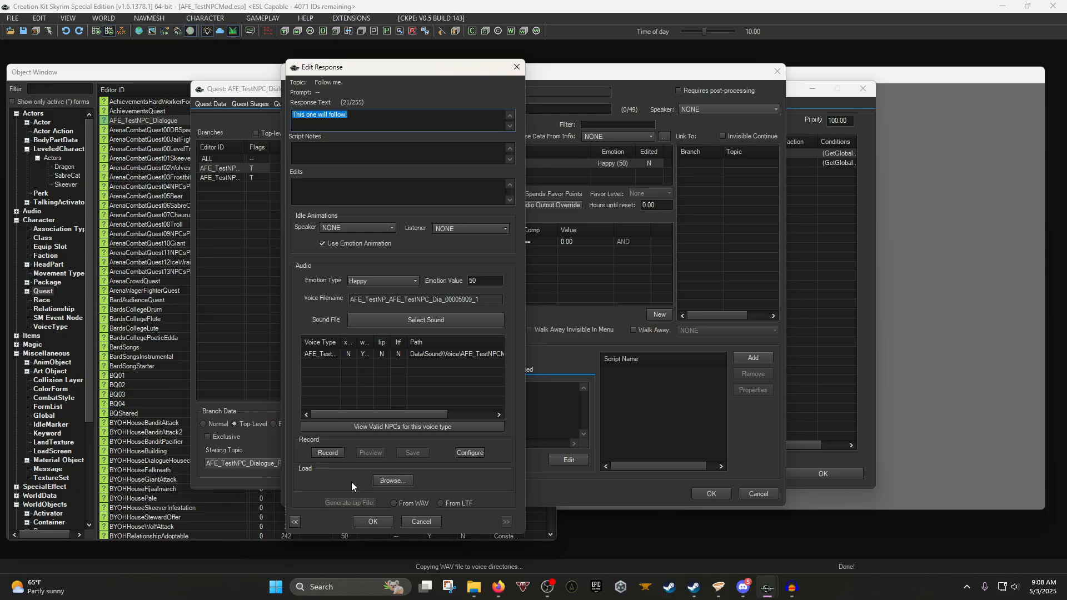
Generate the lip file from WAV for the response's voice type, and accept the response and topic info.
click(368, 351)
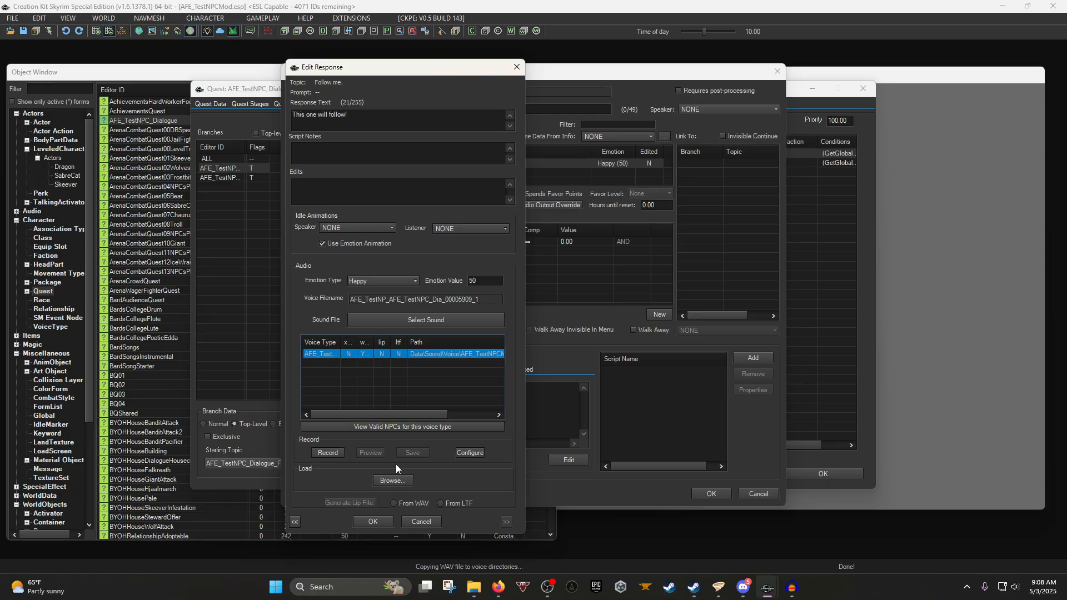
click(402, 502)
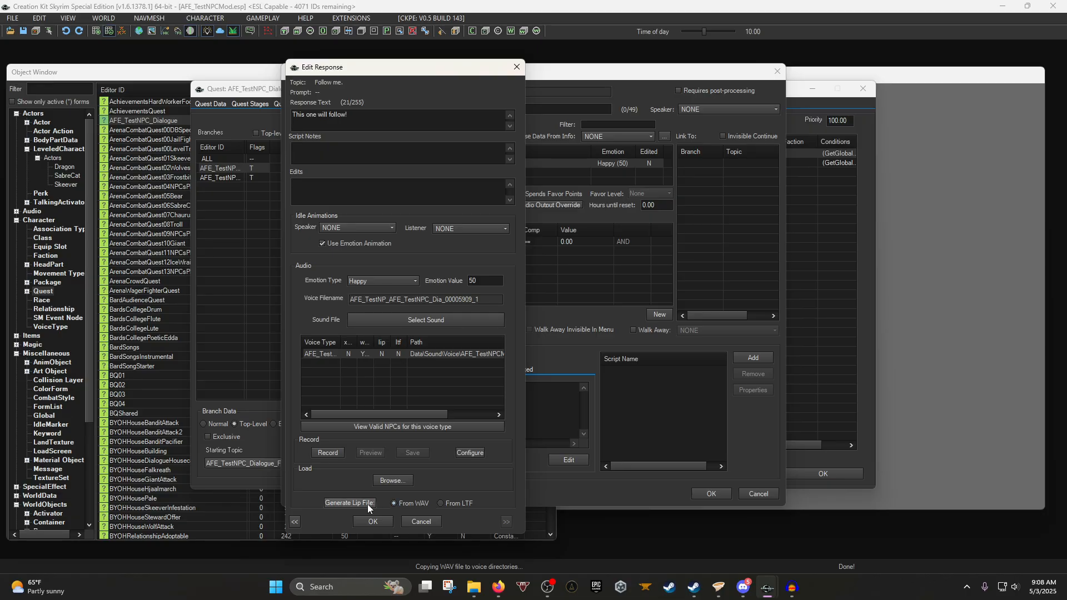
click(368, 504)
click(382, 522)
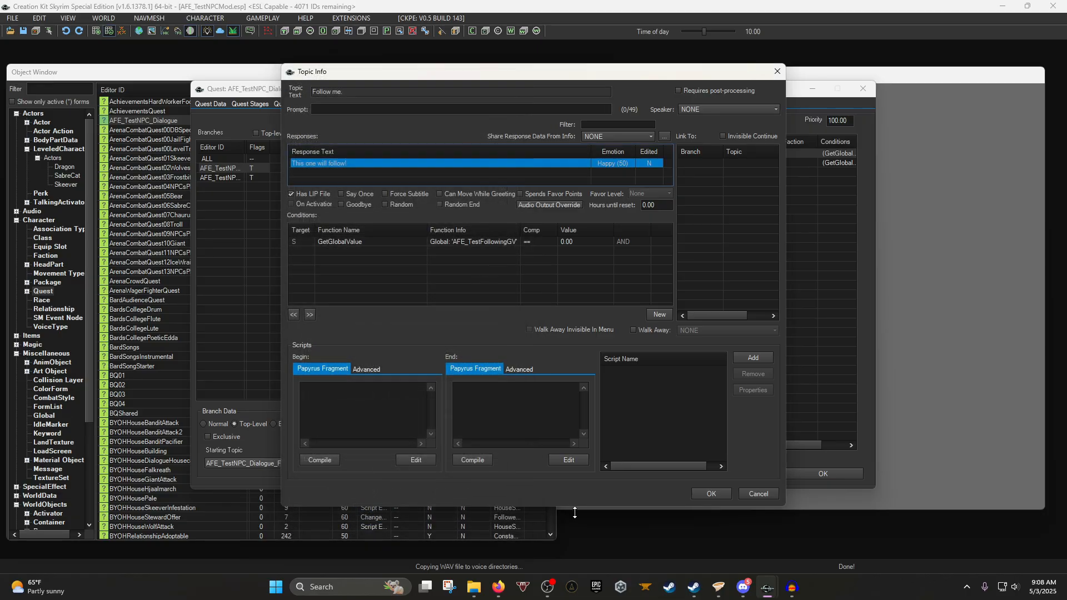
click(721, 494)
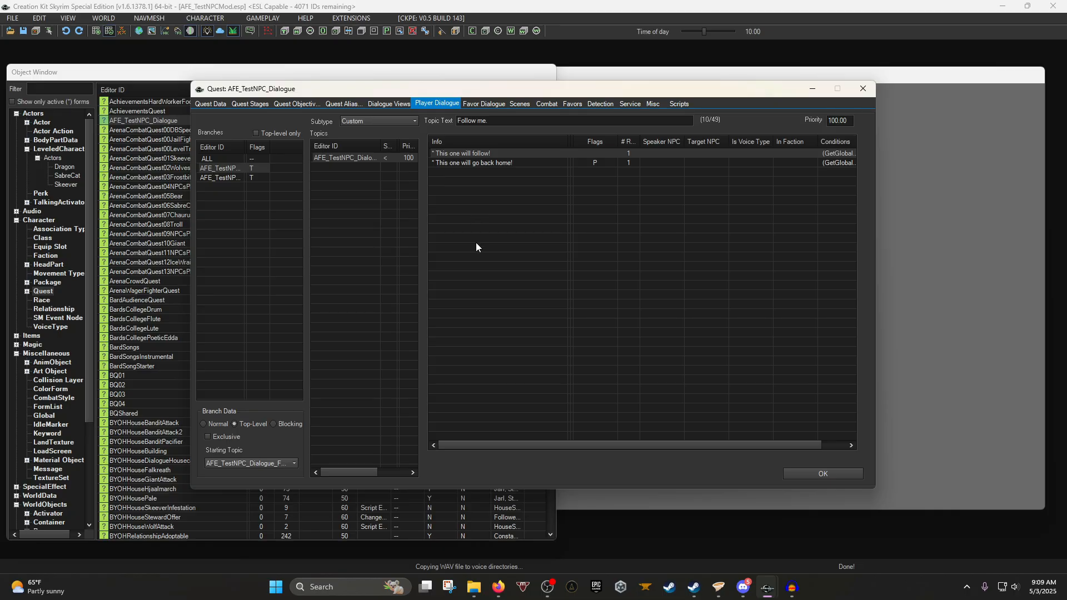
Open the topic info for "This one will go back home!" and play the selected second clip in Audacity to match it.
double_click(480, 164)
click(791, 587)
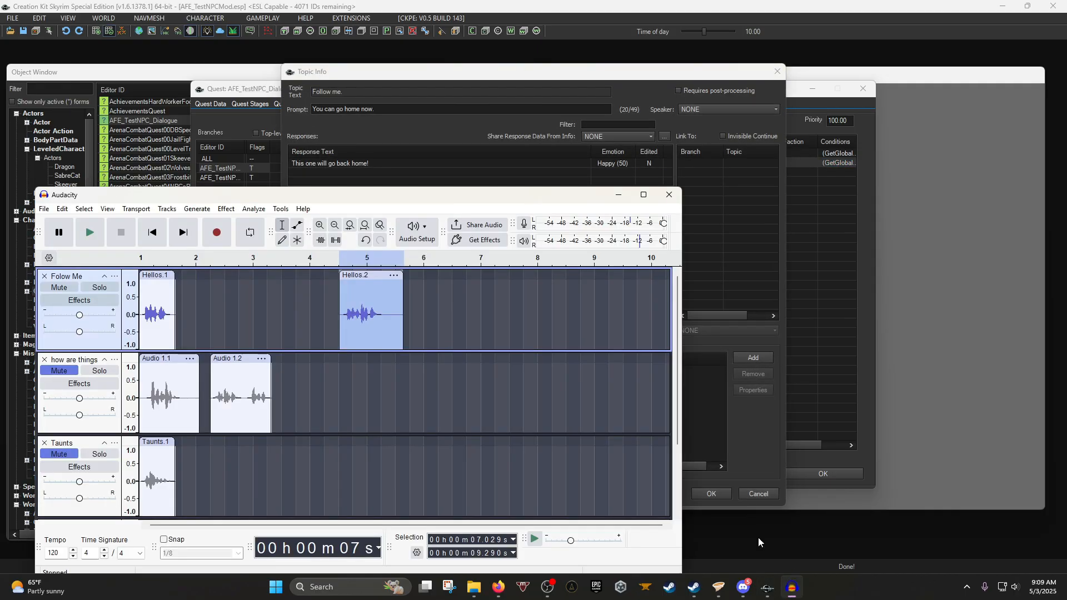
key(space)
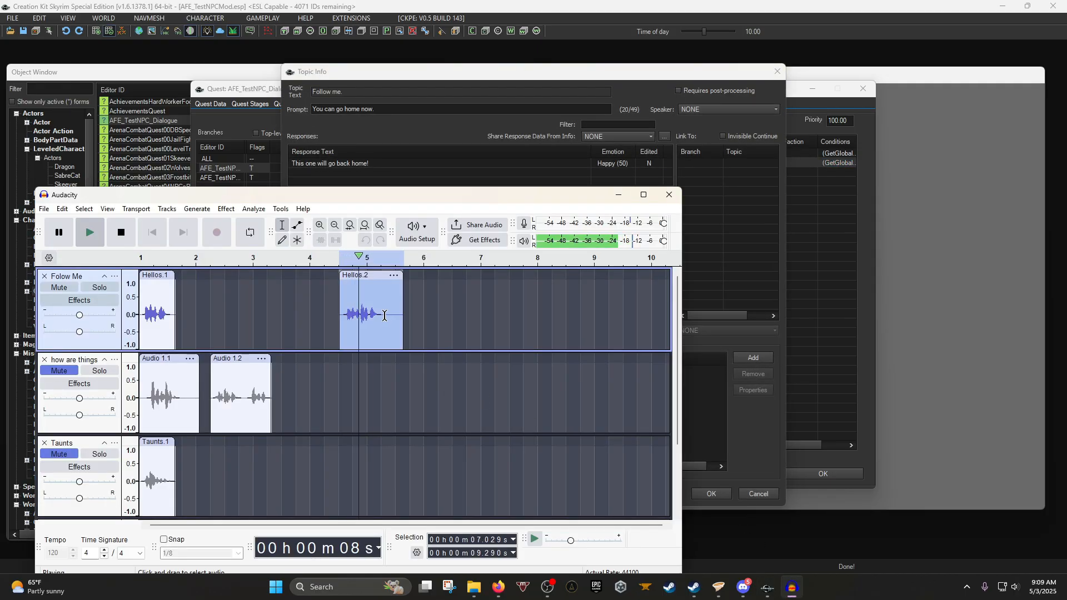
key(space)
Open the "This one will go back home!" response and export the selected Audacity clip as a WAV named AFE_TestNP_AFE_TestNPC_Dia_0000590A_1.
double_click(355, 164)
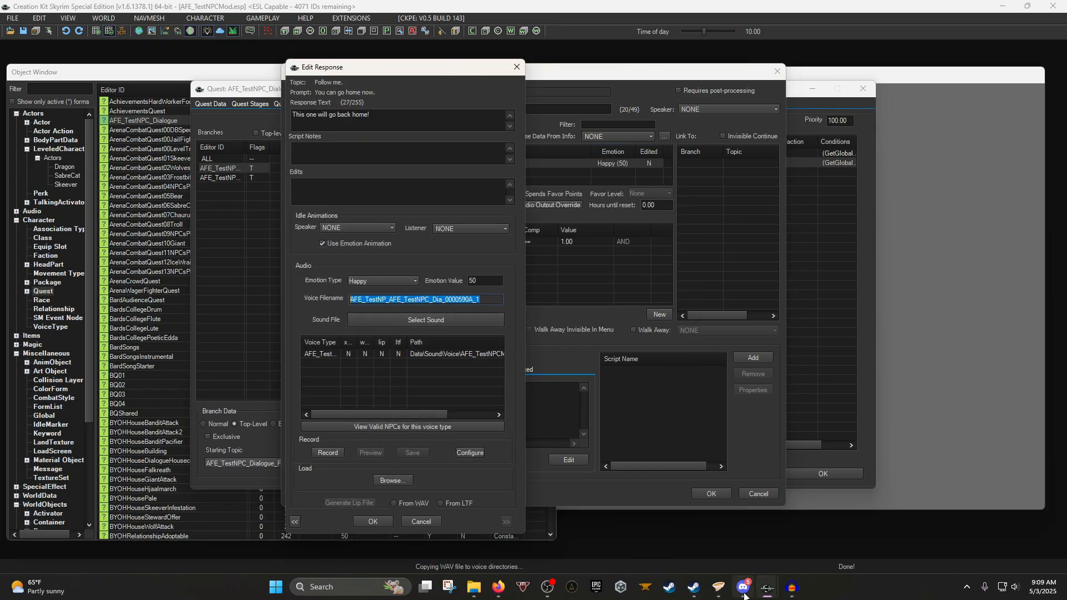
click(792, 586)
click(43, 209)
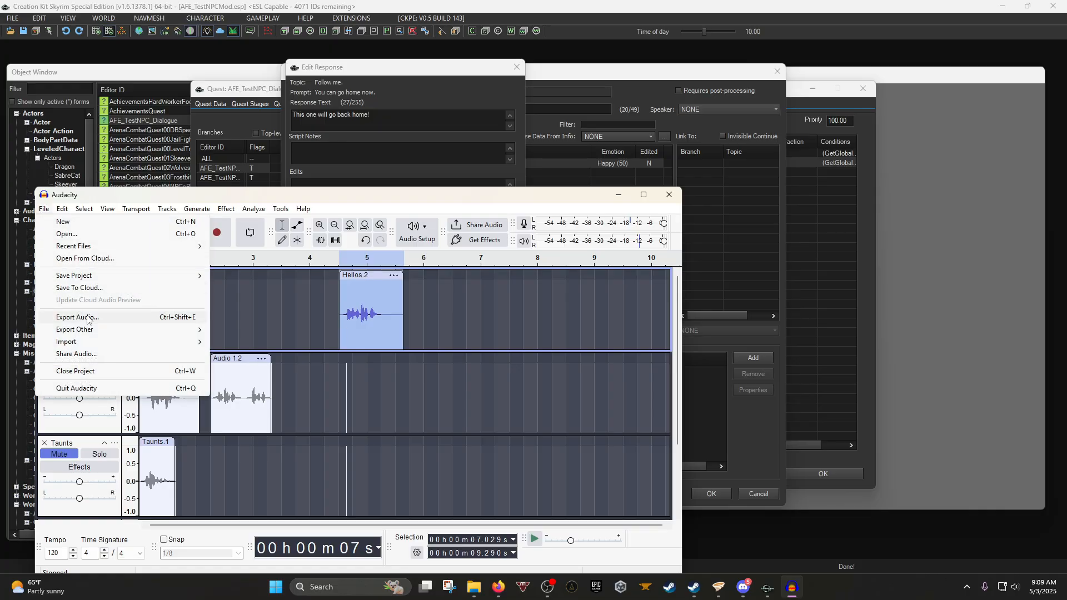
click(69, 316)
text(AFE_TestNP_AFE_TestNPC_Dia_0000590A_1)
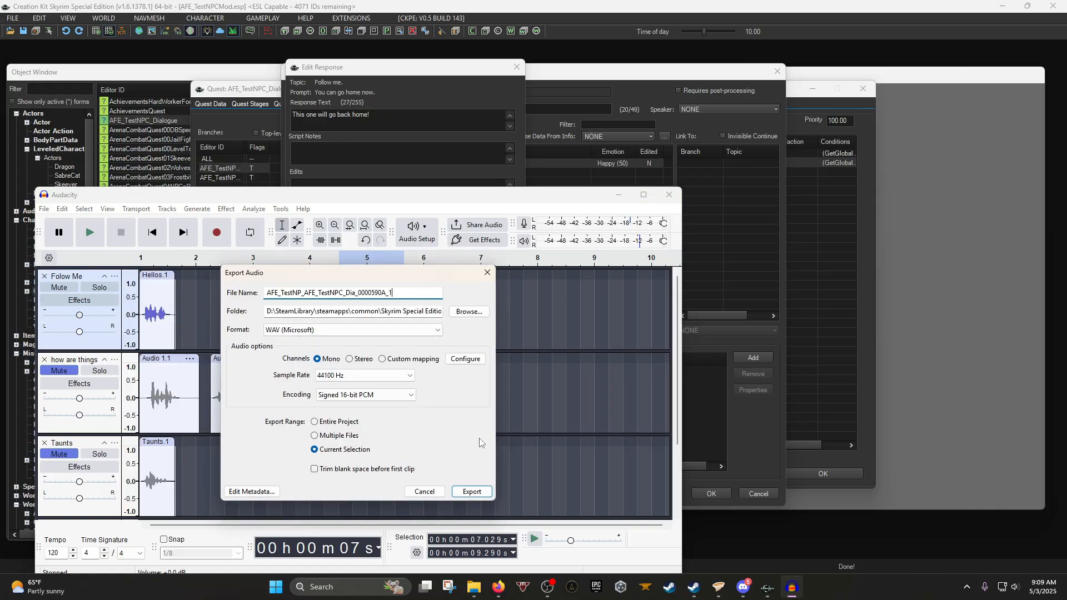
click(478, 492)
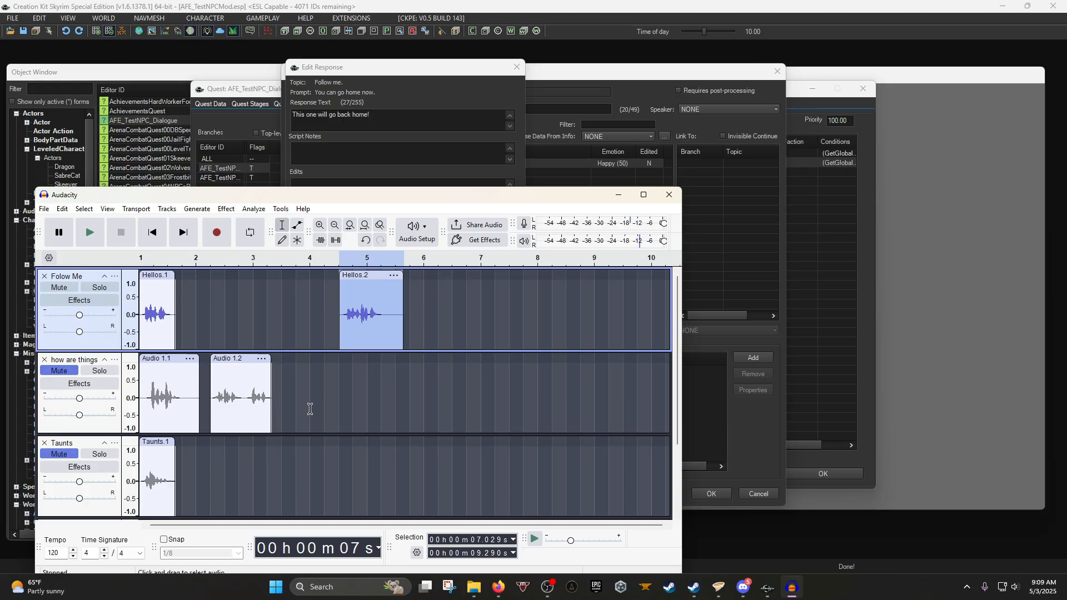
Return to Creation Kit and accept the "This one will go back home!" response and its topic info.
click(352, 416)
click(379, 180)
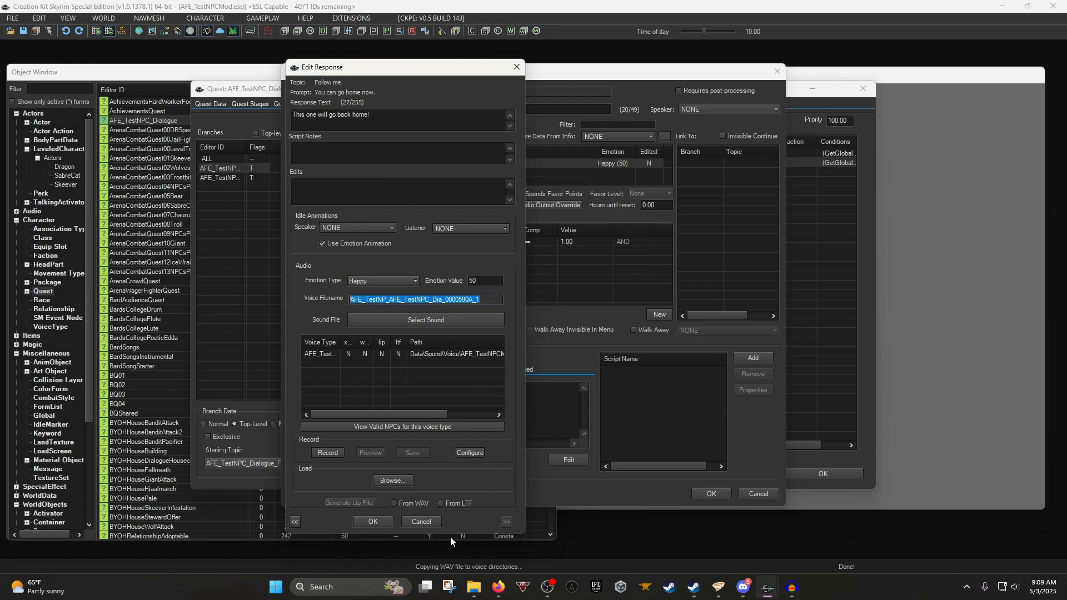
click(379, 520)
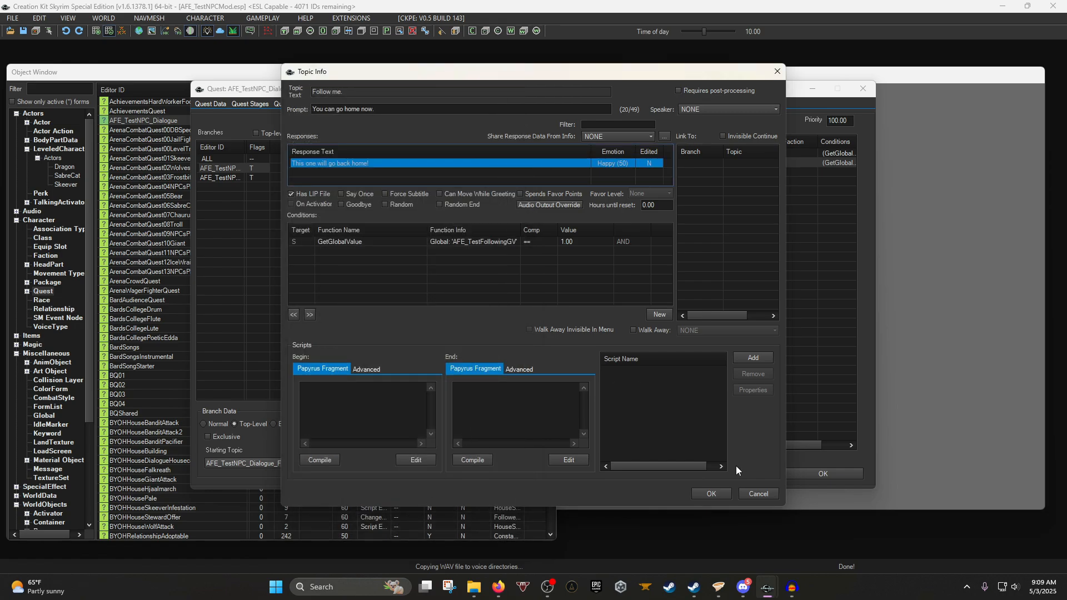
click(712, 493)
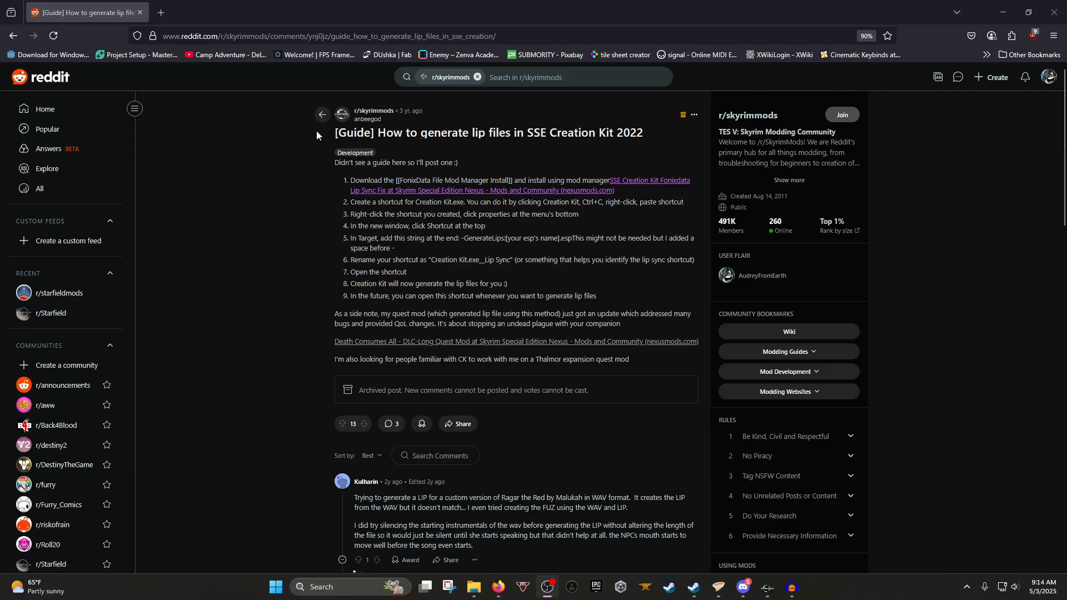
Highlight the steps of the Reddit guide on generating lip files and open the linked Creation Kit Fonixdata Lip Sync Fix page.
drag(316, 131, 589, 296)
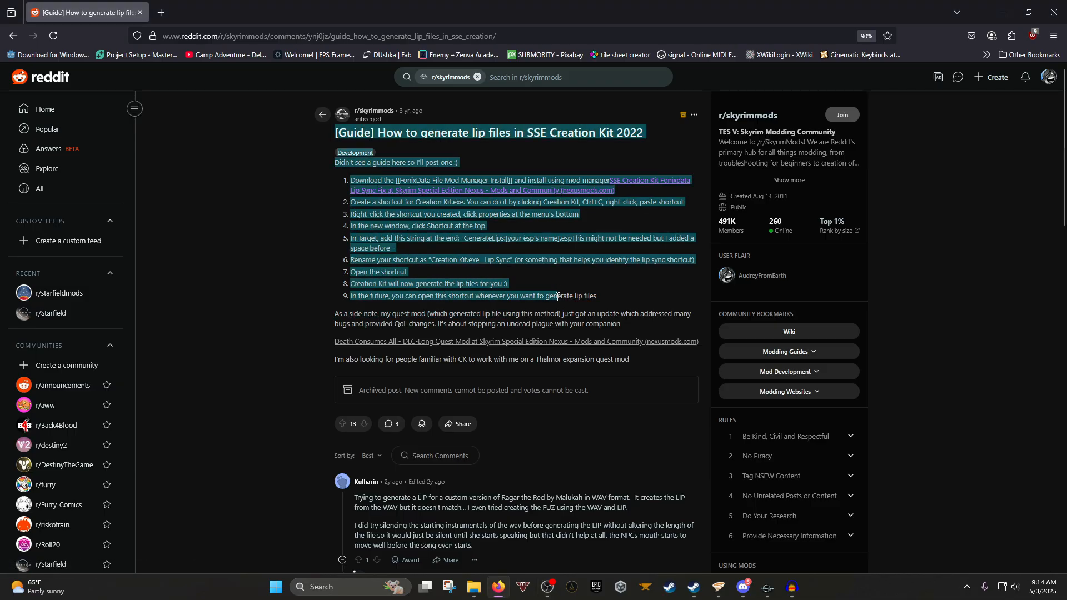
click(531, 222)
click(513, 191)
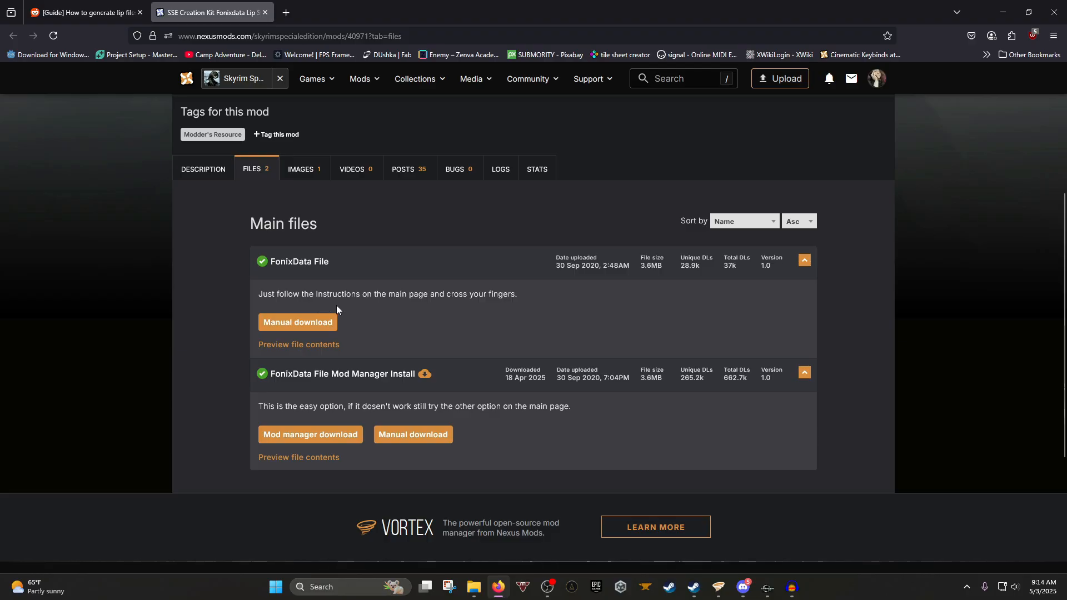
Read the installation instructions in the Fonixdata mod's description and return to the Reddit guide.
click(212, 174)
scroll(300, 233, down, 6)
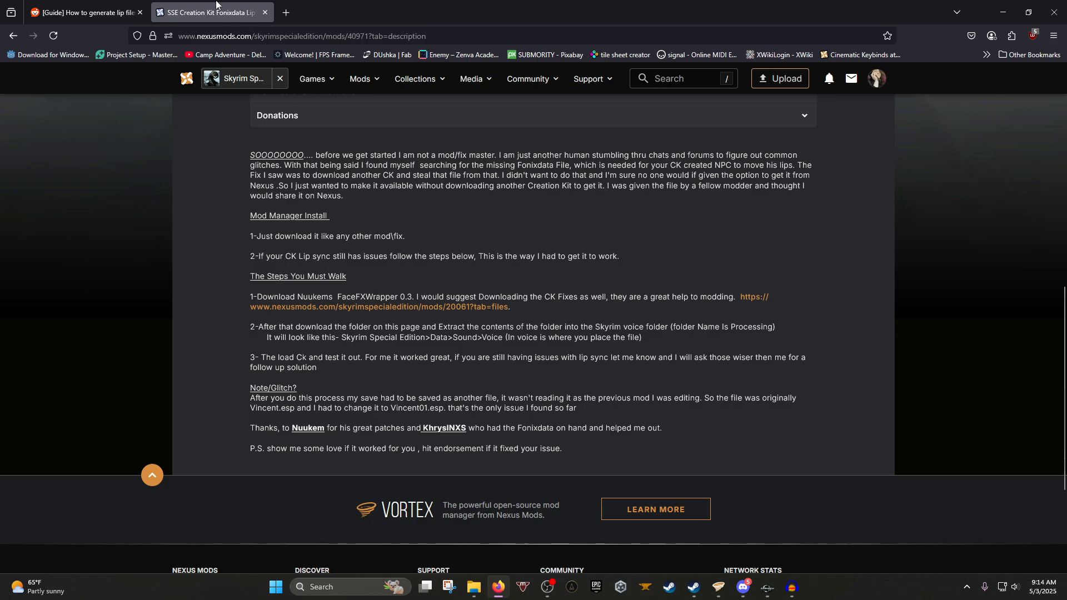
scroll(361, 78, up, 3)
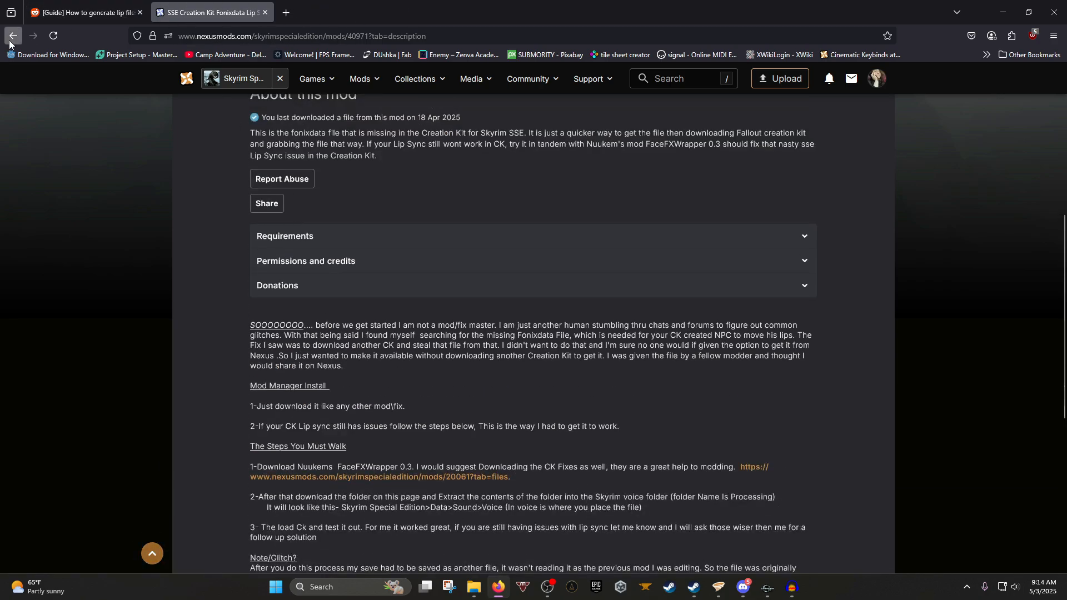
scroll(285, 100, up, 2)
click(83, 12)
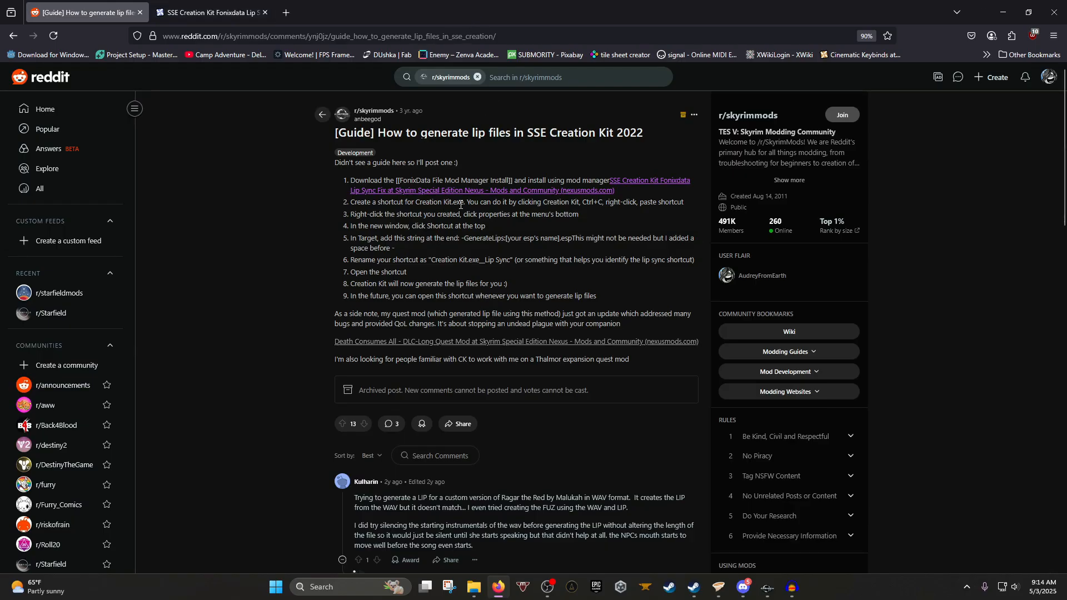
Shrink the browser to a floating window and clear the other windows away to expose the desktop beside the guide.
drag(702, 15, 717, 113)
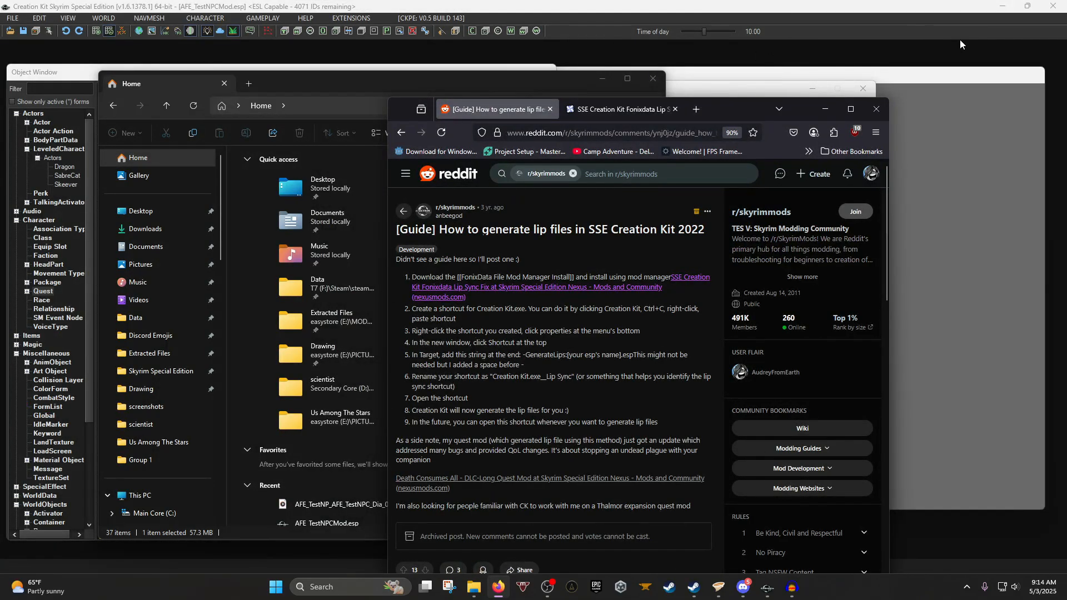
click(1002, 6)
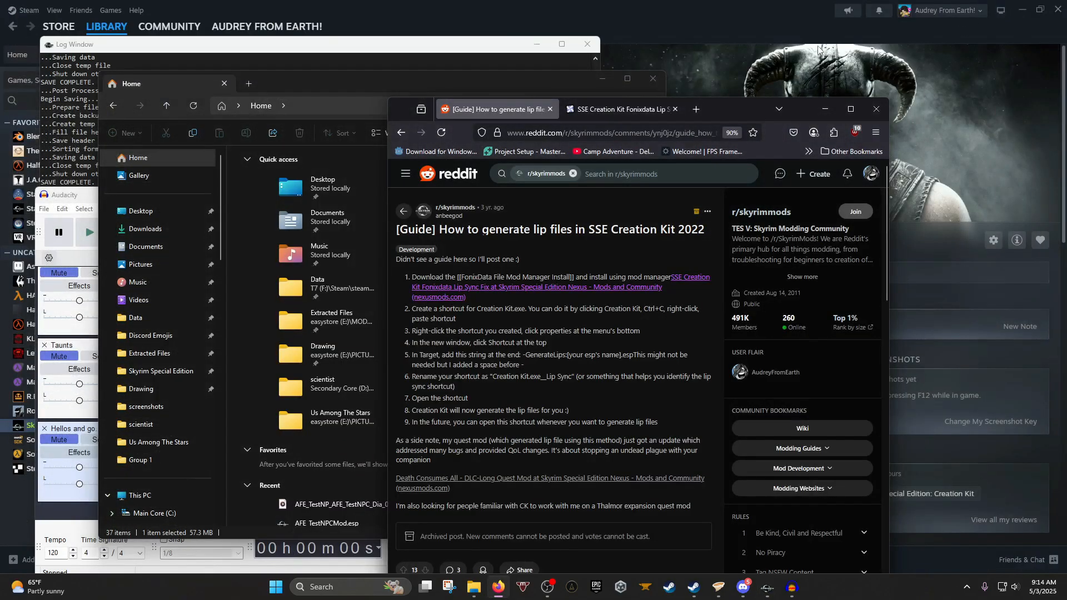
click(1021, 9)
click(536, 45)
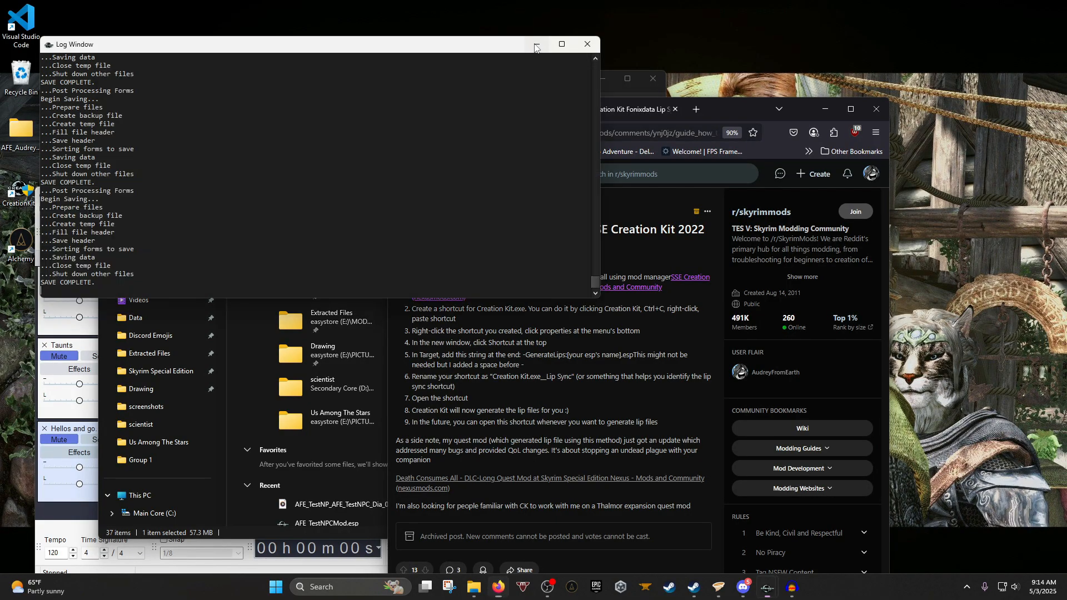
click(550, 79)
click(656, 77)
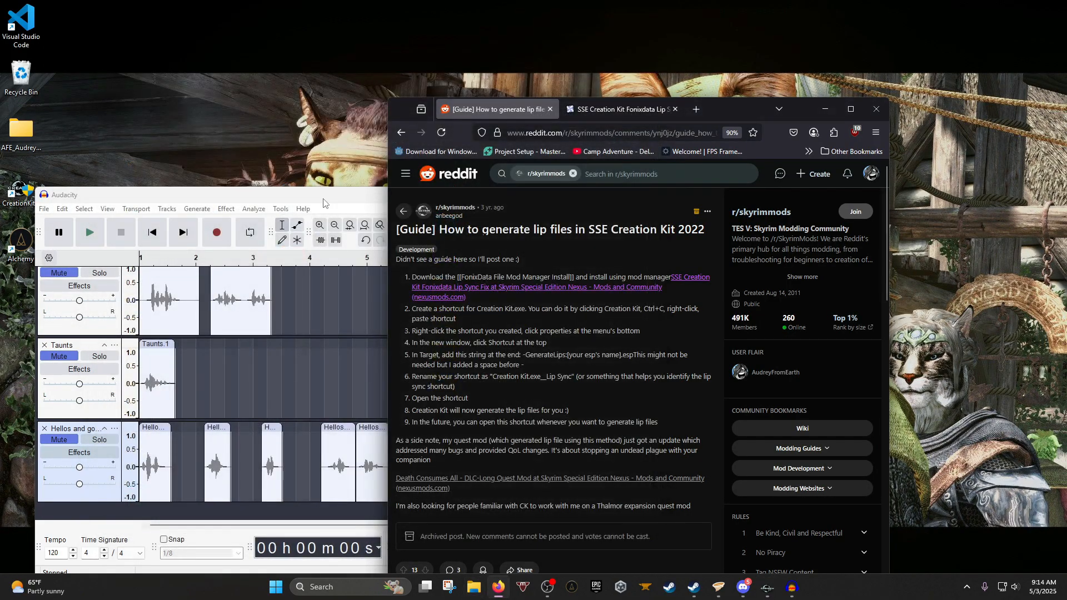
click(324, 200)
click(681, 195)
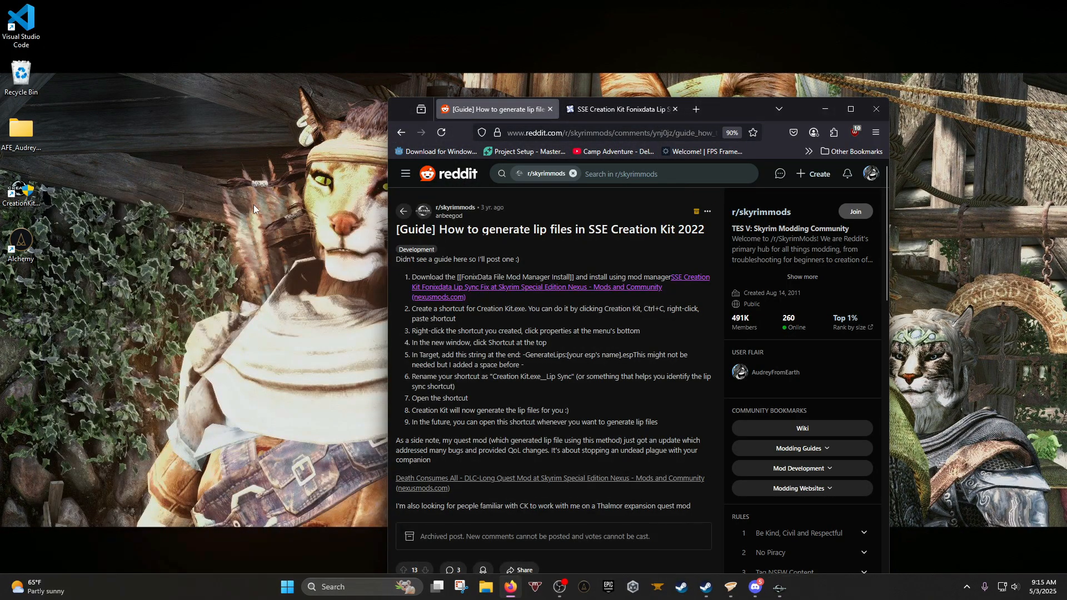
Open the properties of the CreationKit.exe_LipSync shortcut on the desktop.
click(17, 192)
right_click(18, 191)
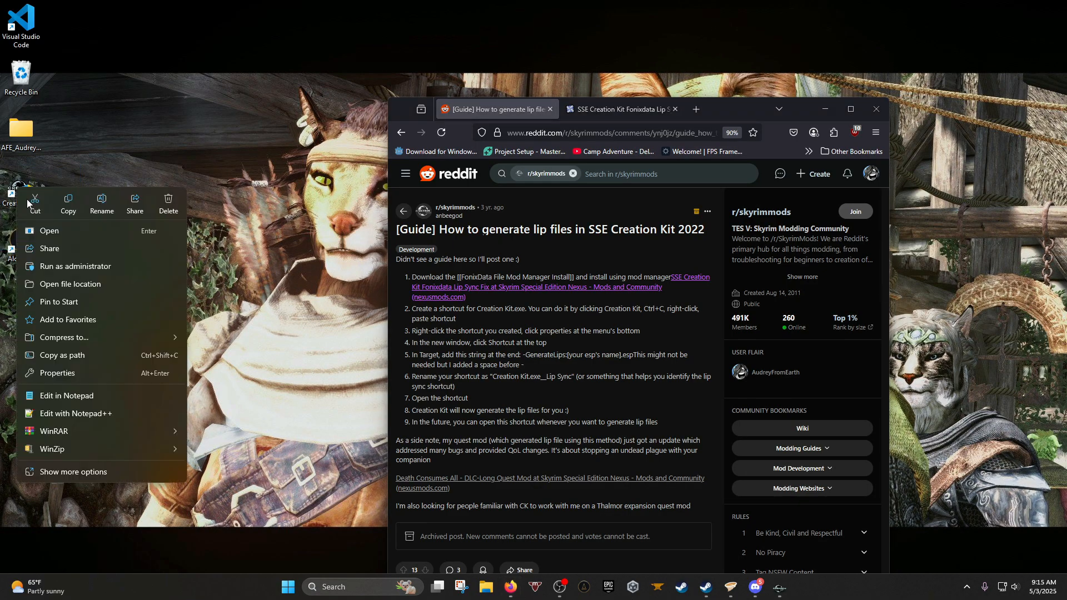
click(68, 134)
right_drag(19, 192, 14, 188)
click(107, 163)
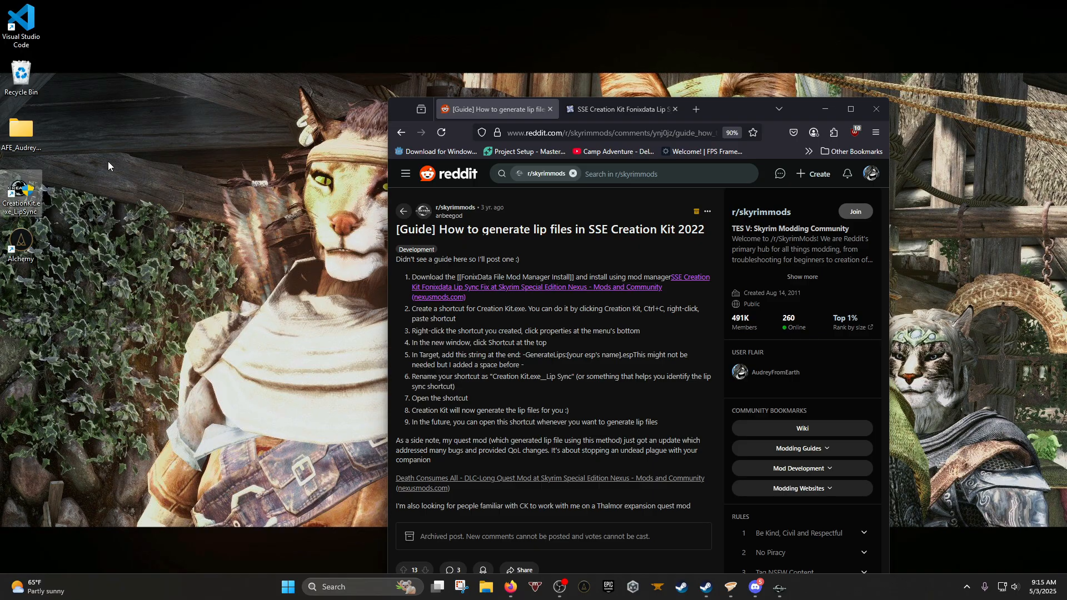
right_click(19, 193)
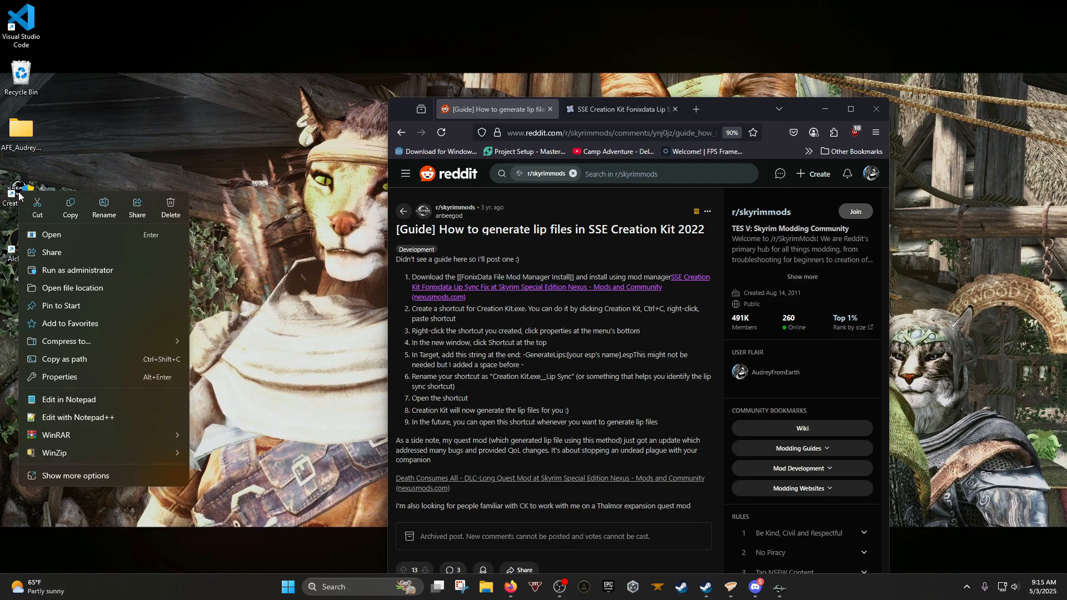
click(83, 377)
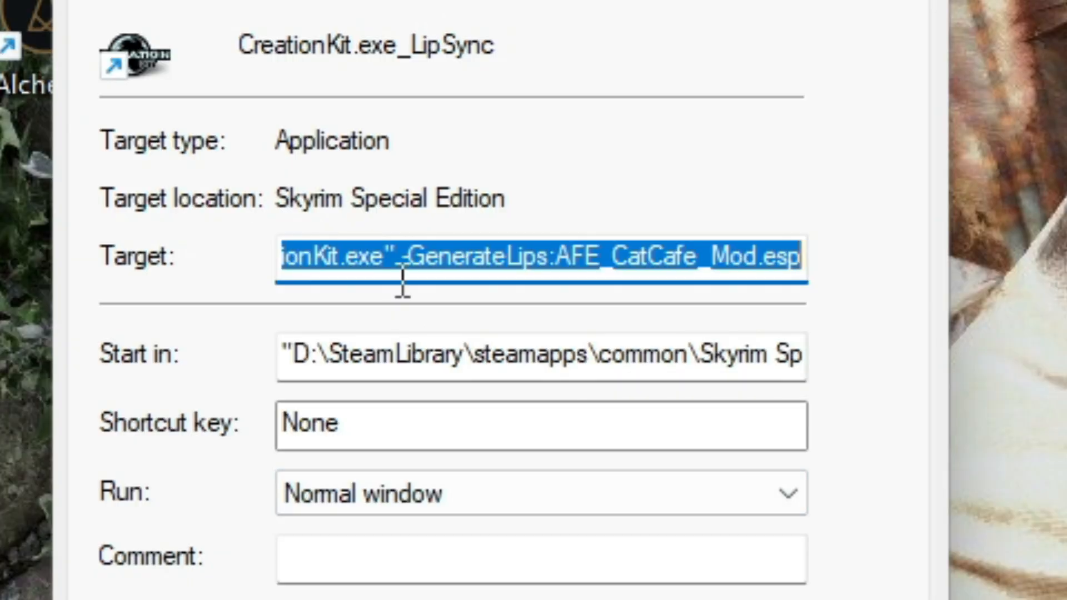
Examine the -GenerateLips argument and plugin name at the end of the shortcut's Target, and close the properties.
click(111, 303)
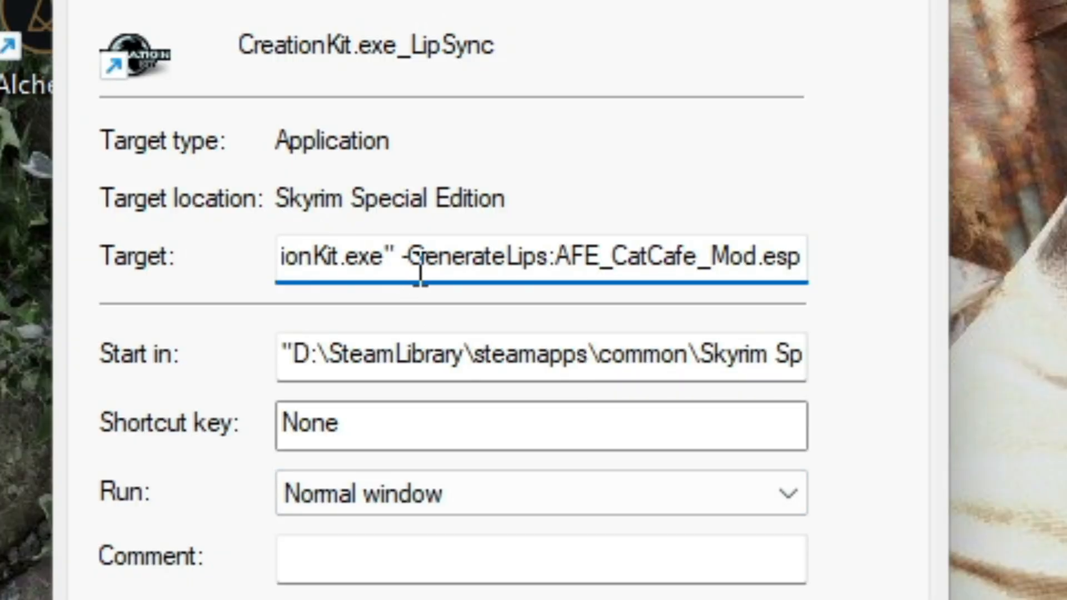
drag(399, 261, 831, 298)
click(764, 263)
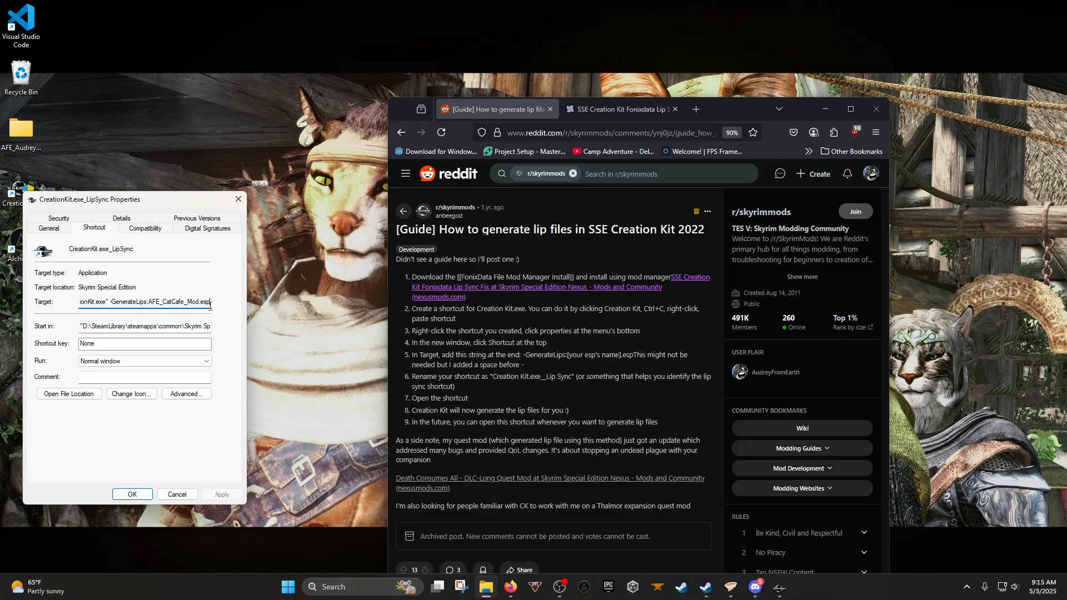
drag(210, 304, 167, 309)
click(151, 286)
click(239, 199)
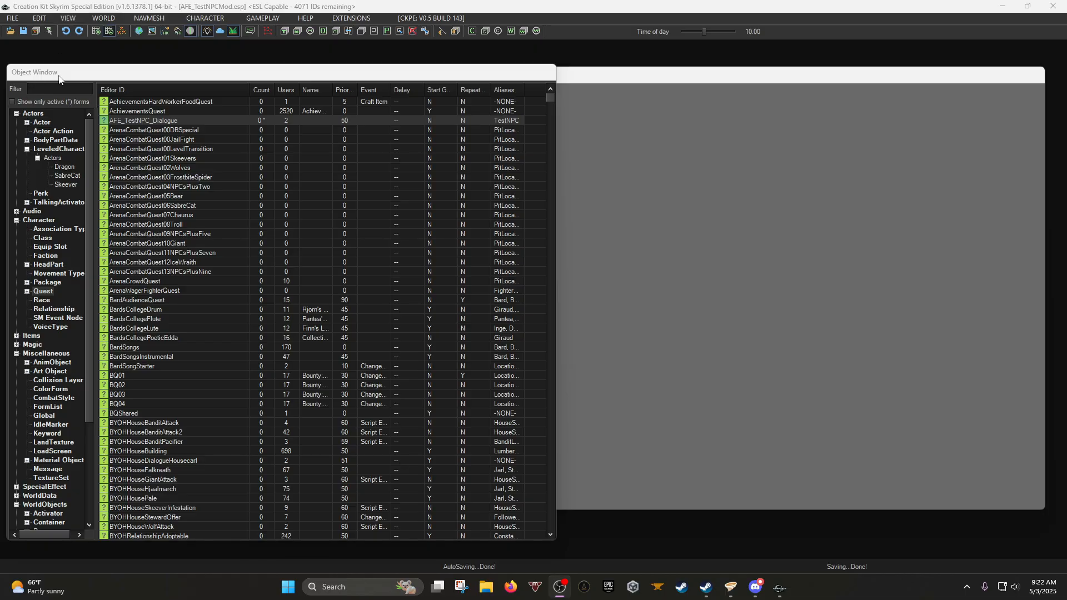
Move the Cell View window into the free area beside the Object Window, and hide and show it again.
click(80, 66)
drag(0, 100, 828, 128)
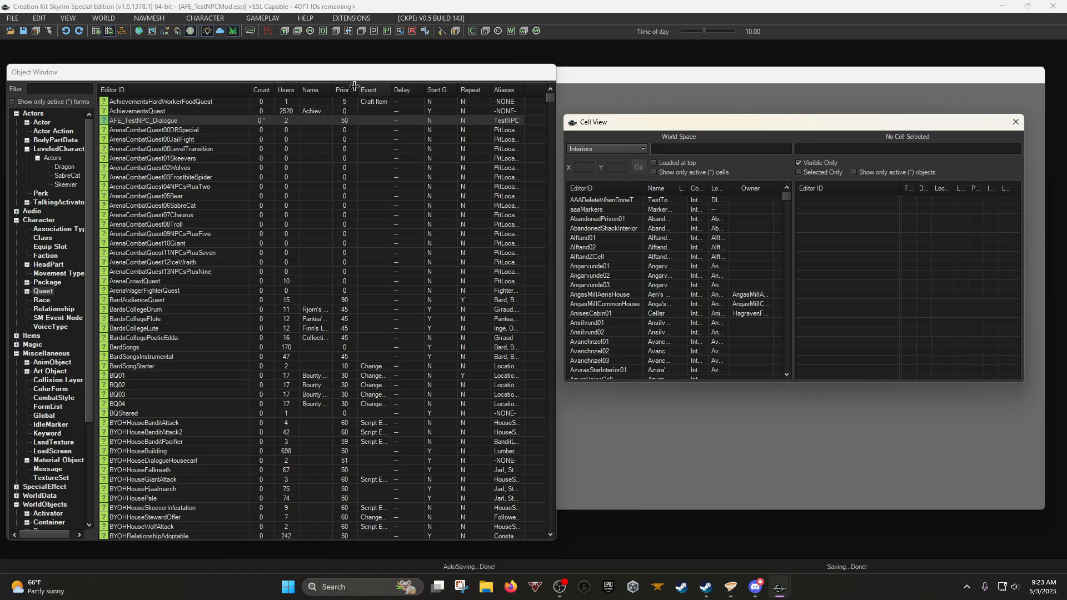
click(67, 18)
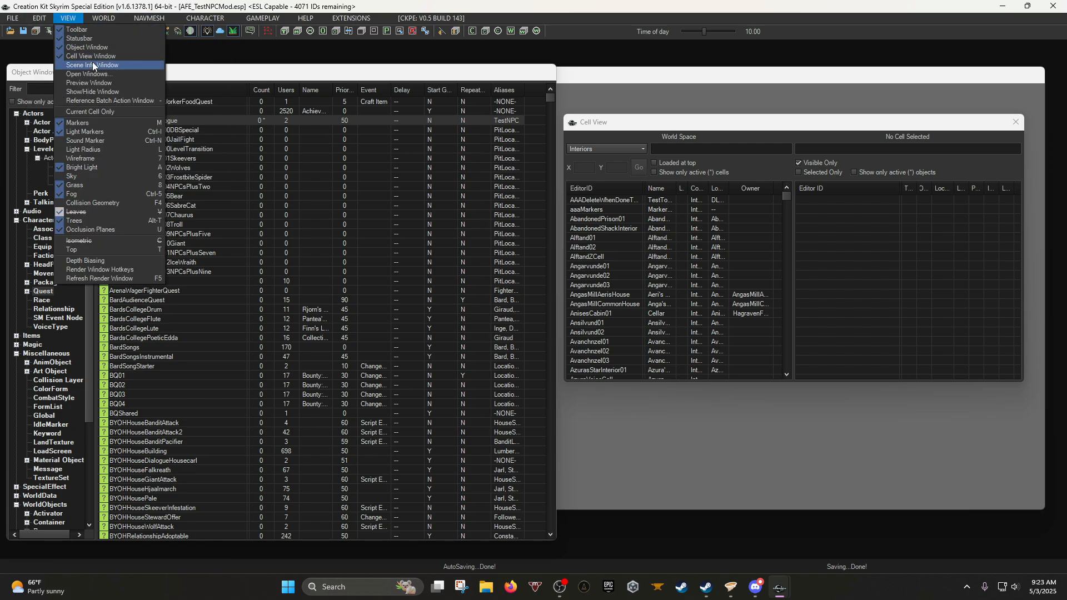
click(91, 56)
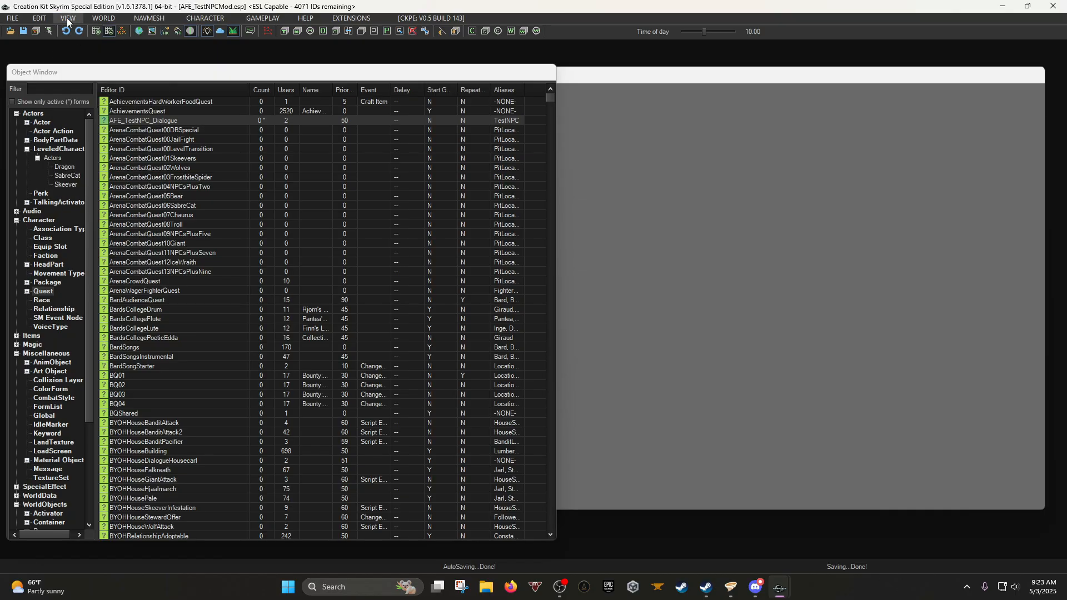
click(67, 18)
click(80, 56)
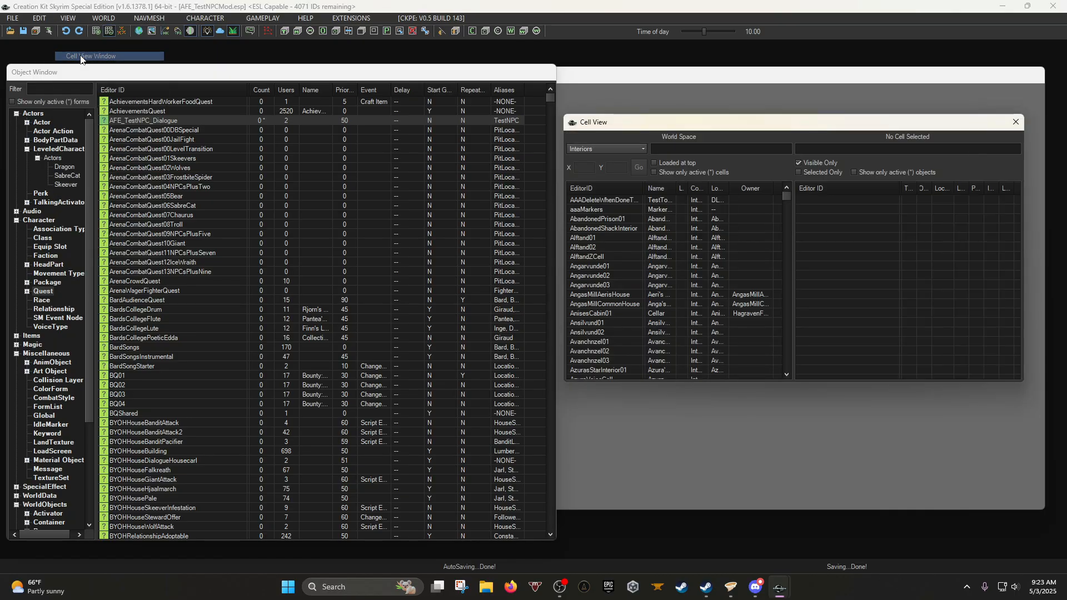
Filter the interior cells by "river" and load RiverwoodSleepingGiantInn into the render window.
click(601, 144)
click(679, 147)
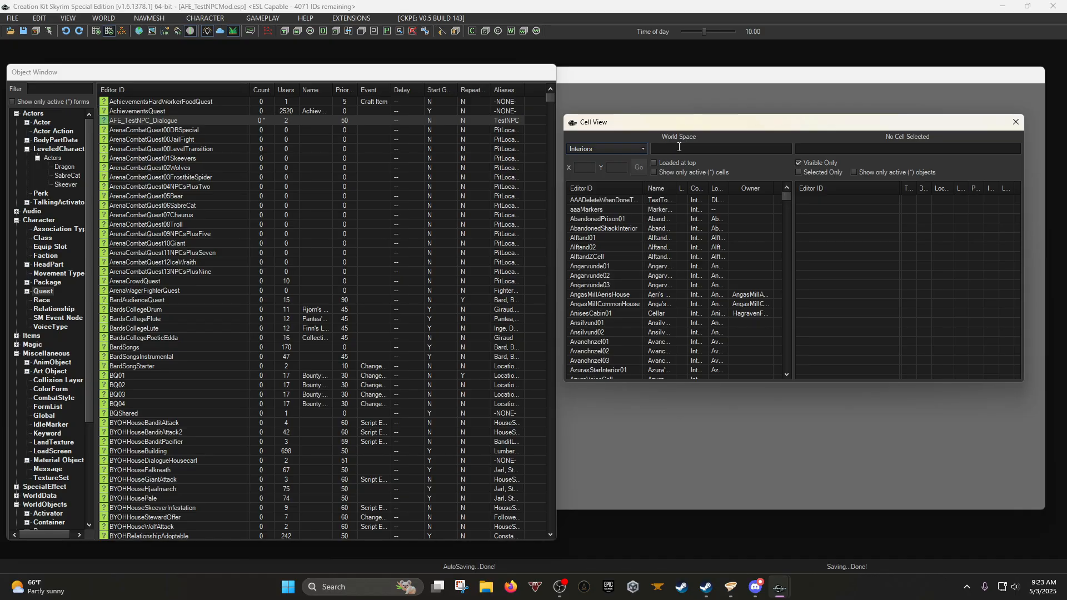
click(679, 147)
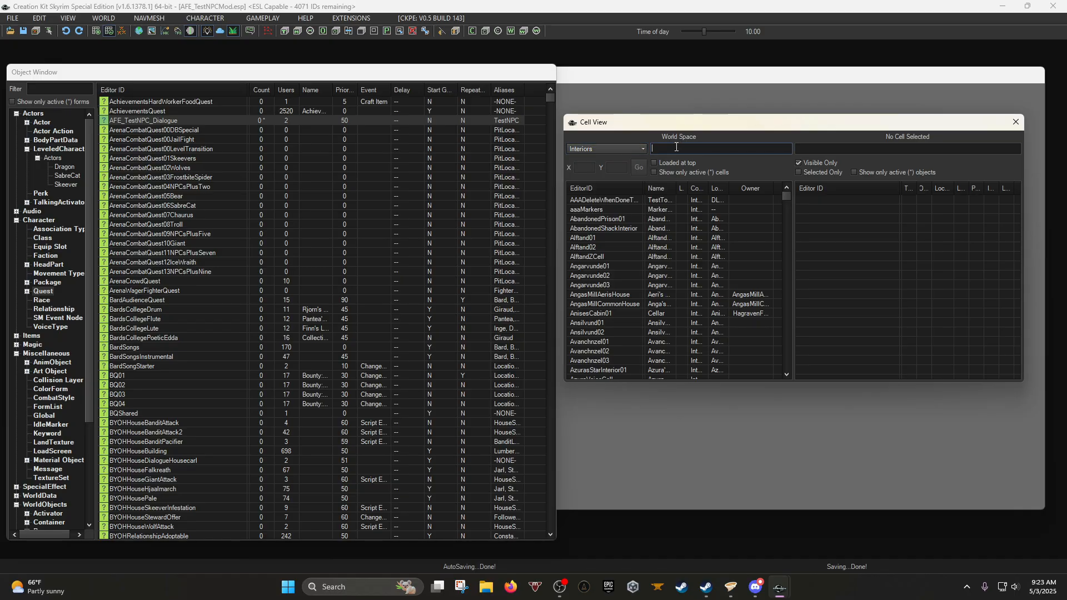
text(river)
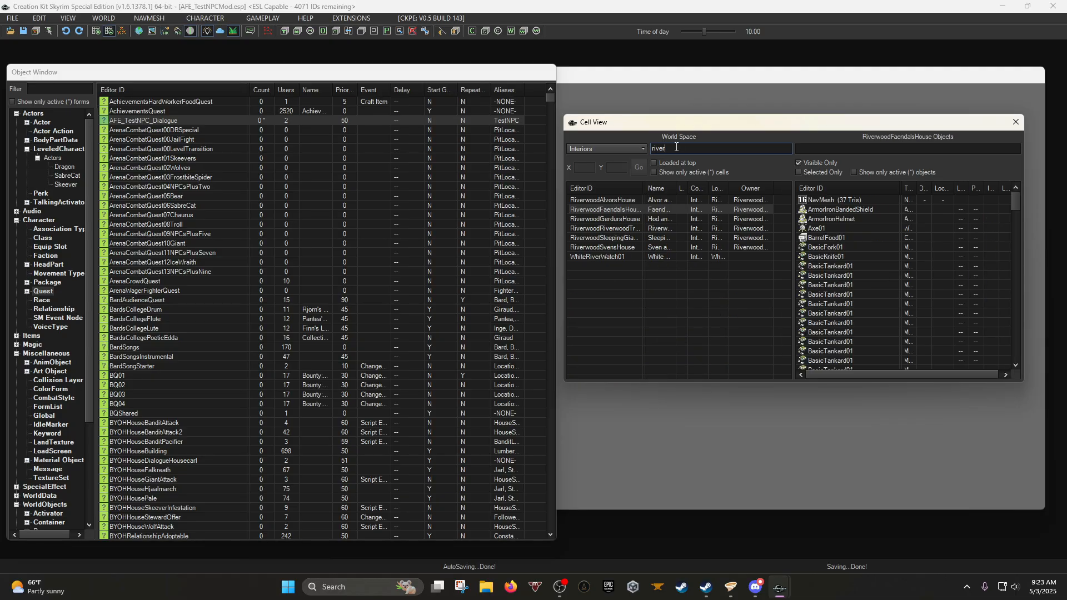
click(620, 238)
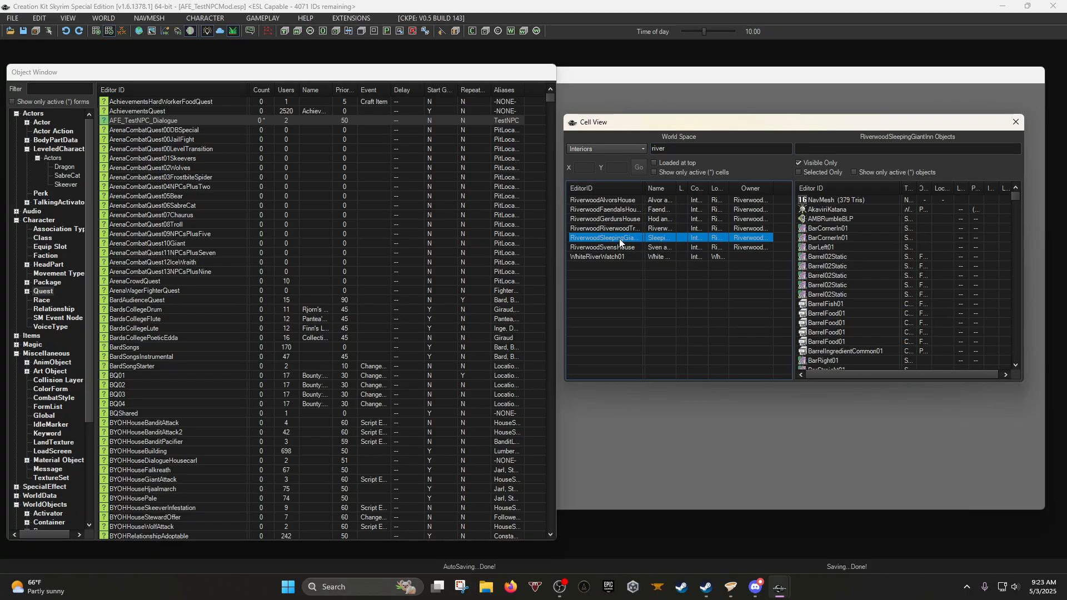
double_click(620, 238)
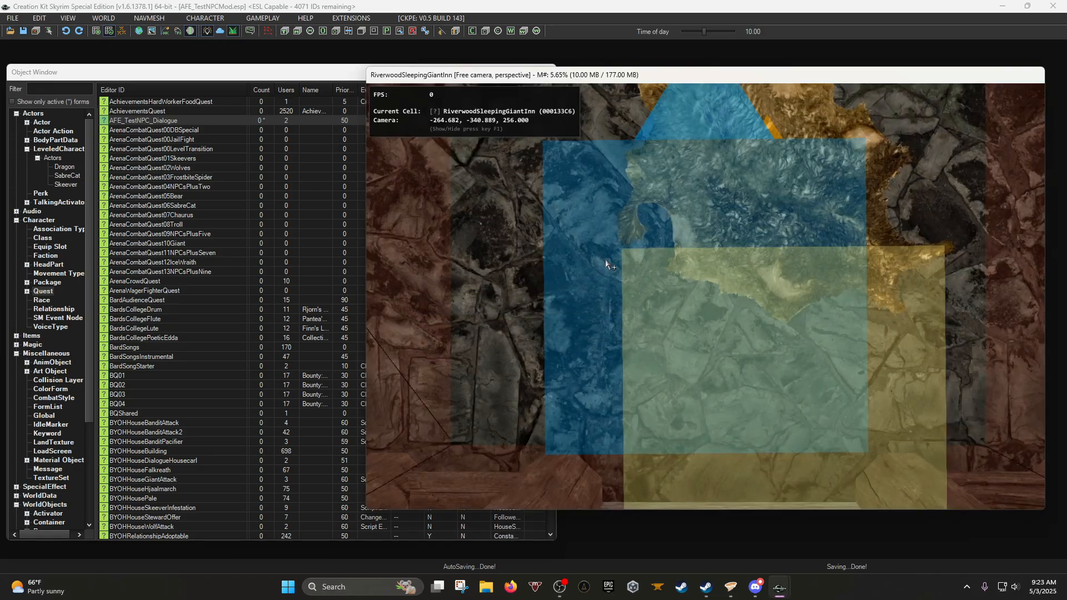
Examine the inn's interior around the fire pit from several angles and distances.
shift+middle_drag(609, 278, 545, 306)
scroll(702, 257, down, 3)
scroll(599, 259, up, 4)
scroll(599, 260, down, 3)
scroll(636, 250, up, 4)
scroll(655, 262, down, 3)
scroll(639, 278, up, 3)
scroll(481, 268, down, 3)
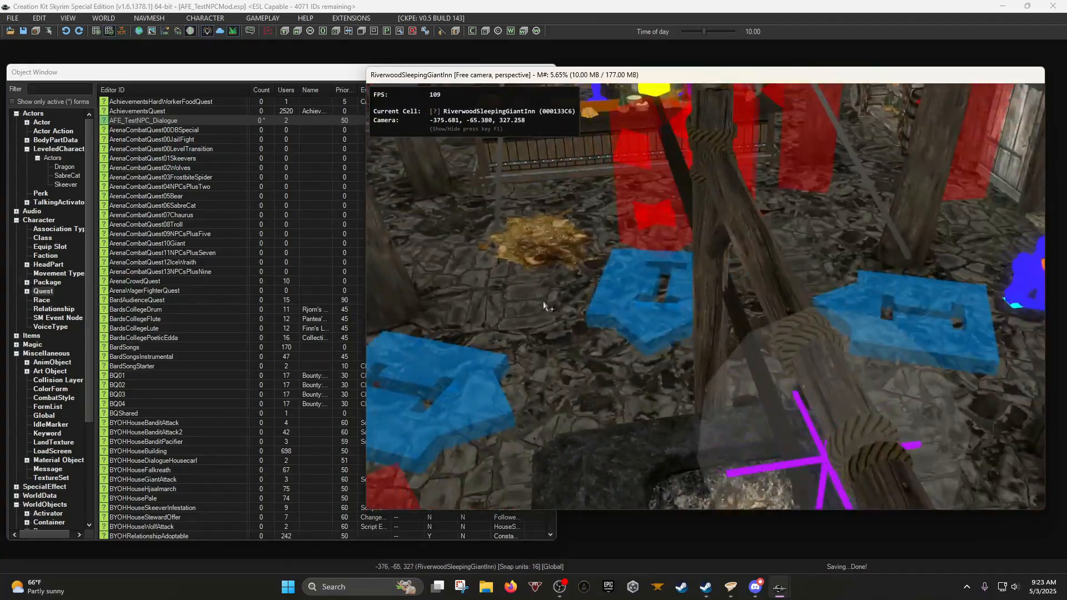
middle_drag(584, 265, 638, 253)
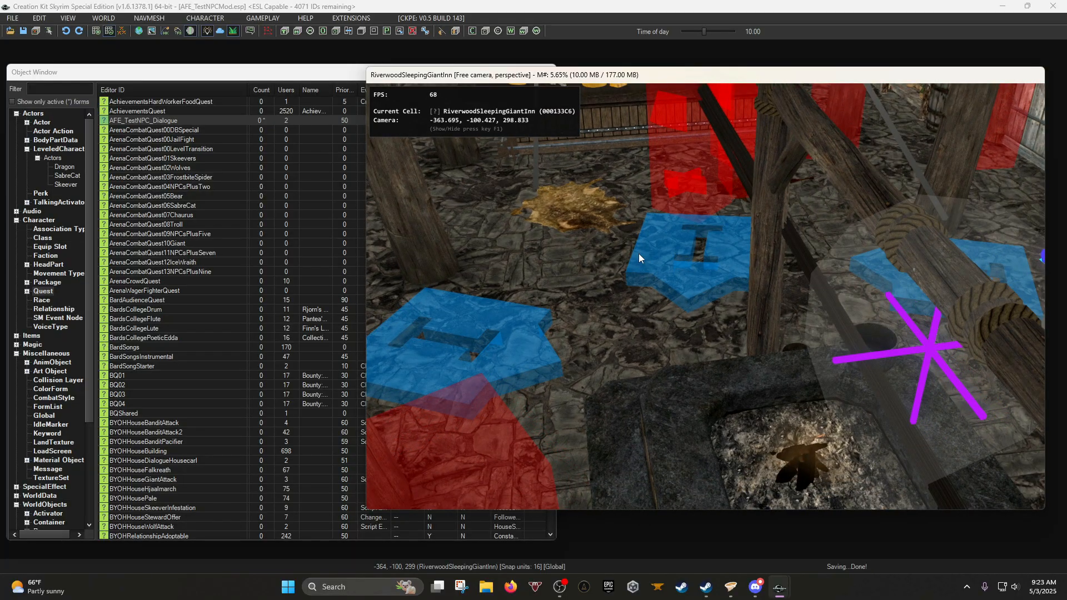
Hide the marker objects in the inn's render window and move in on the open floor near the fire pit.
mouse_move(638, 253)
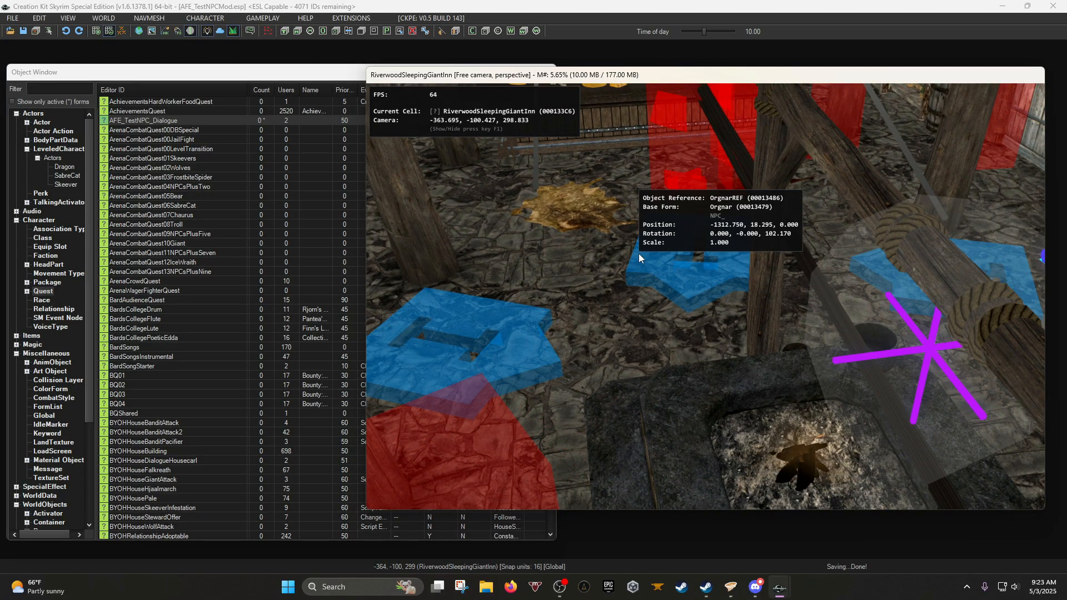
key(m)
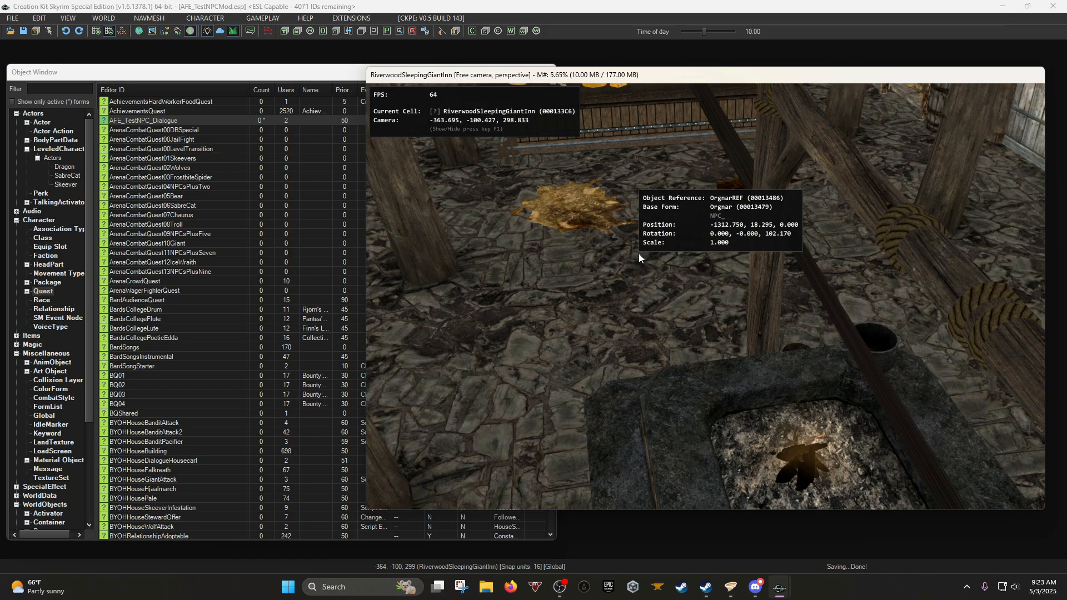
middle_drag(642, 283, 642, 290)
key(m)
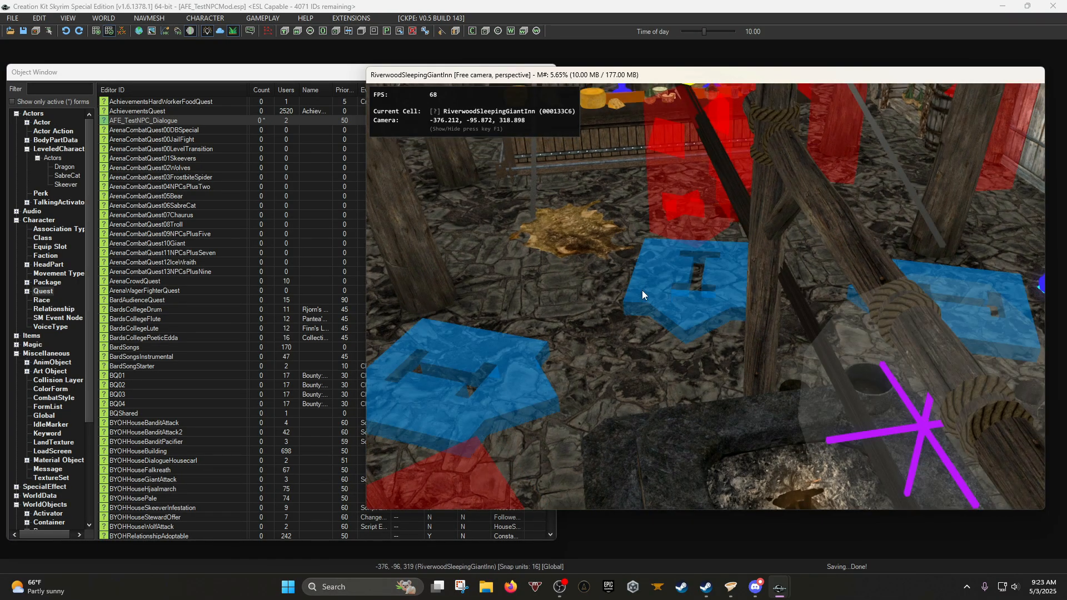
key(m)
scroll(641, 296, up, 5)
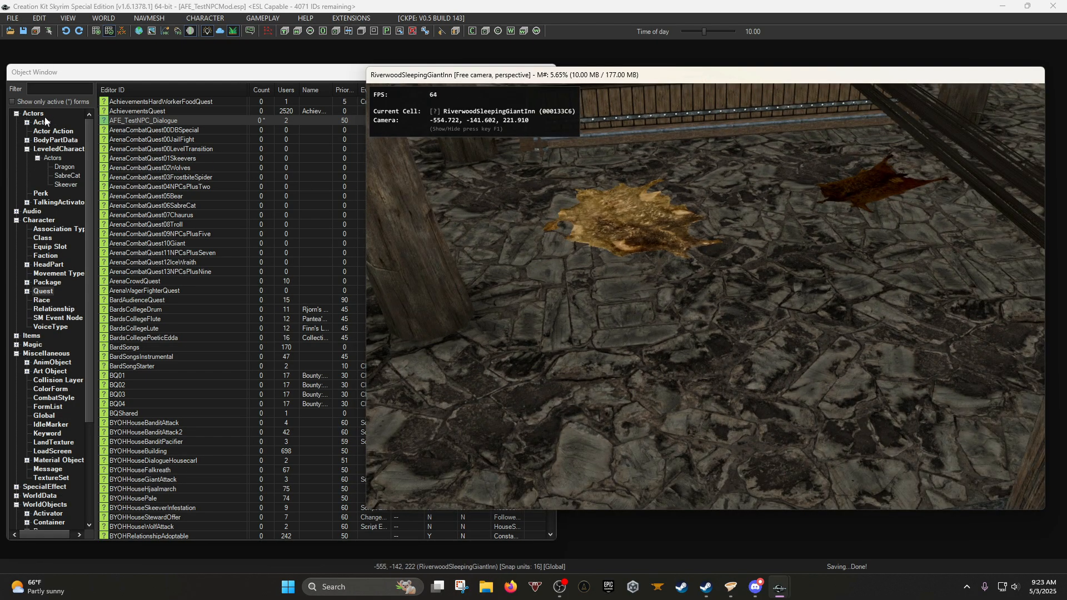
Place the AFE_TestNPC actor on the inn's stone floor beside the fire pit.
click(43, 121)
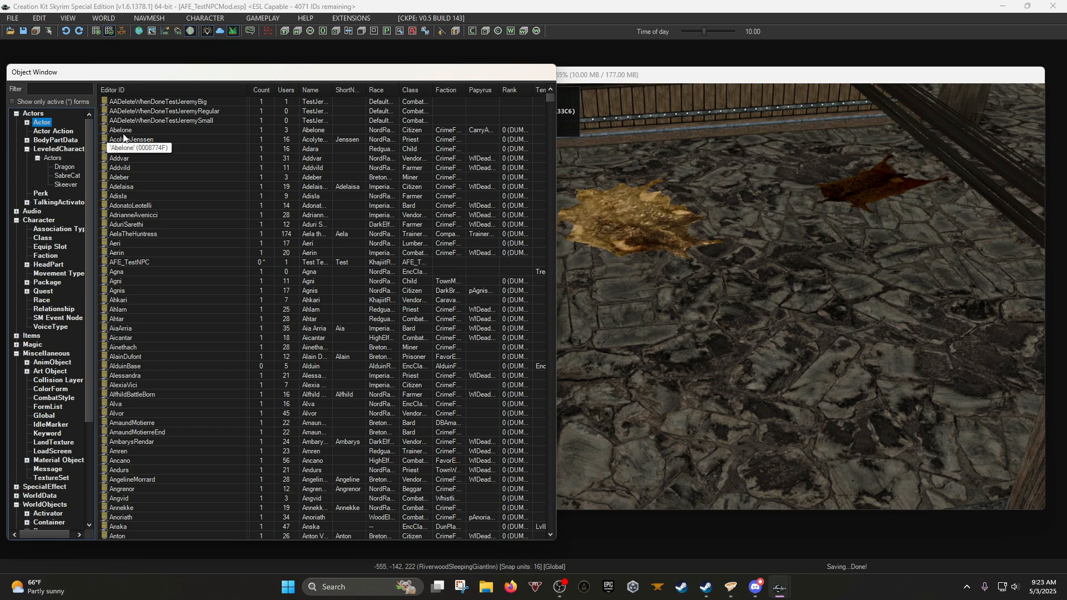
drag(140, 264, 693, 346)
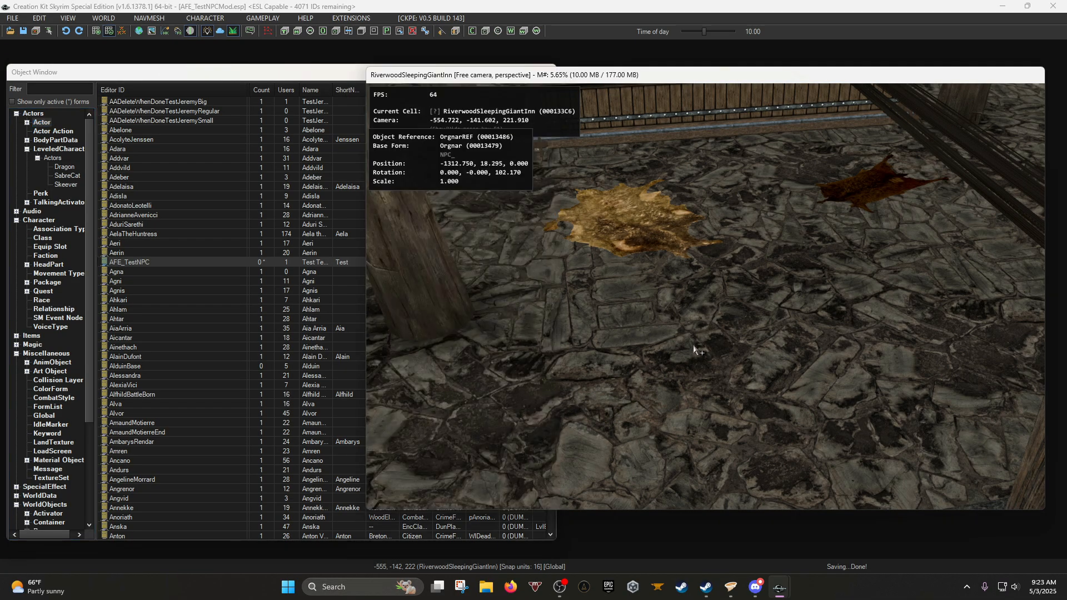
shift+middle_drag(693, 346, 1059, 350)
scroll(832, 301, down, 4)
middle_drag(833, 302, 705, 302)
Move the placed Khajiit NPC slightly away from the fire pit along a single axis, and save the plugin.
key(w)
key(e)
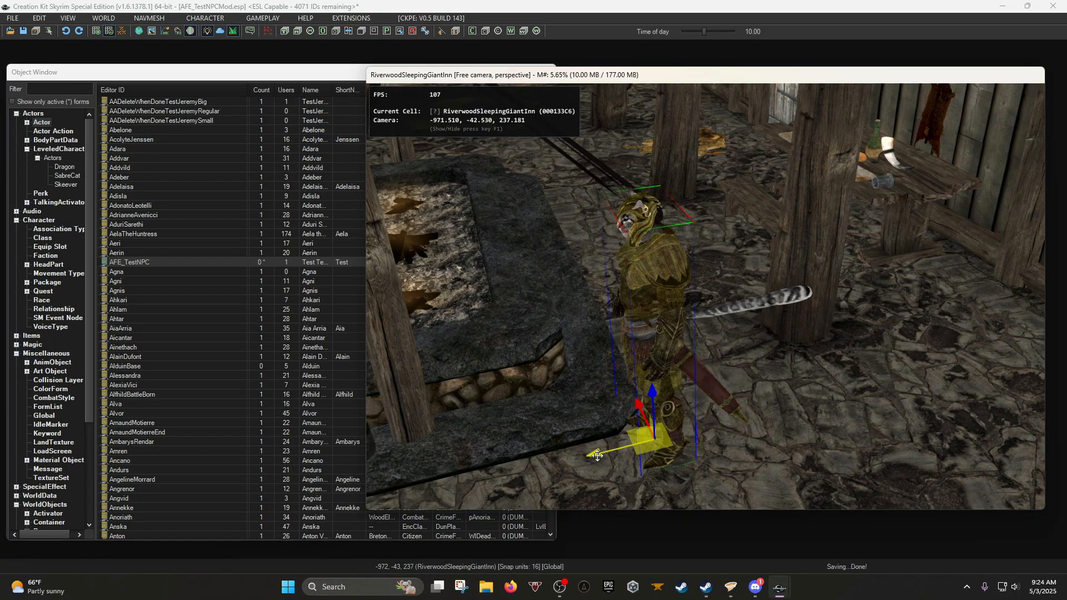
drag(603, 452, 649, 442)
shift+middle_drag(649, 442, 582, 291)
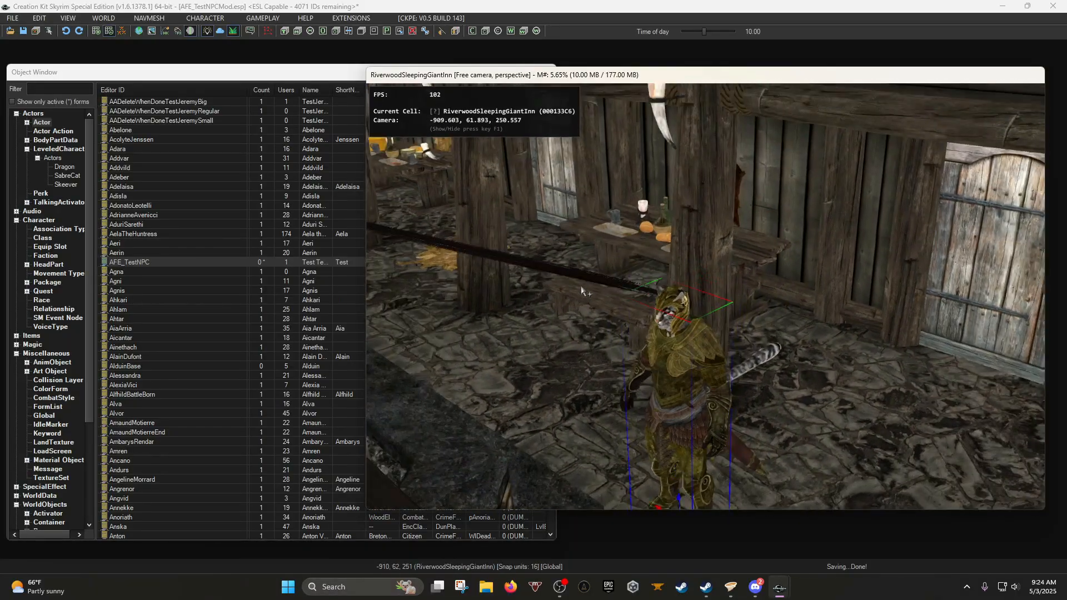
click(24, 32)
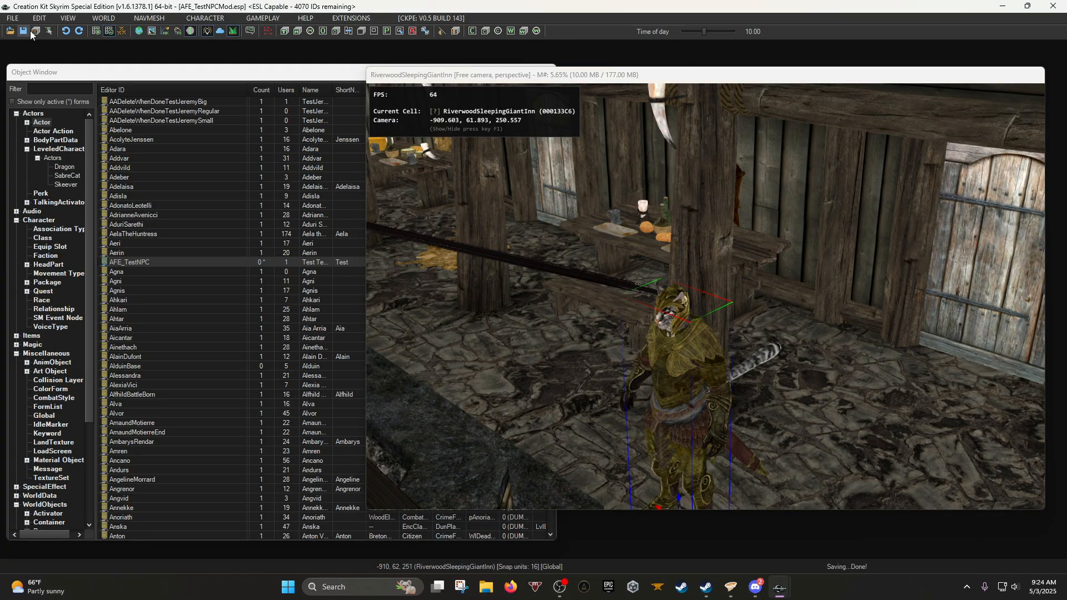
click(1007, 6)
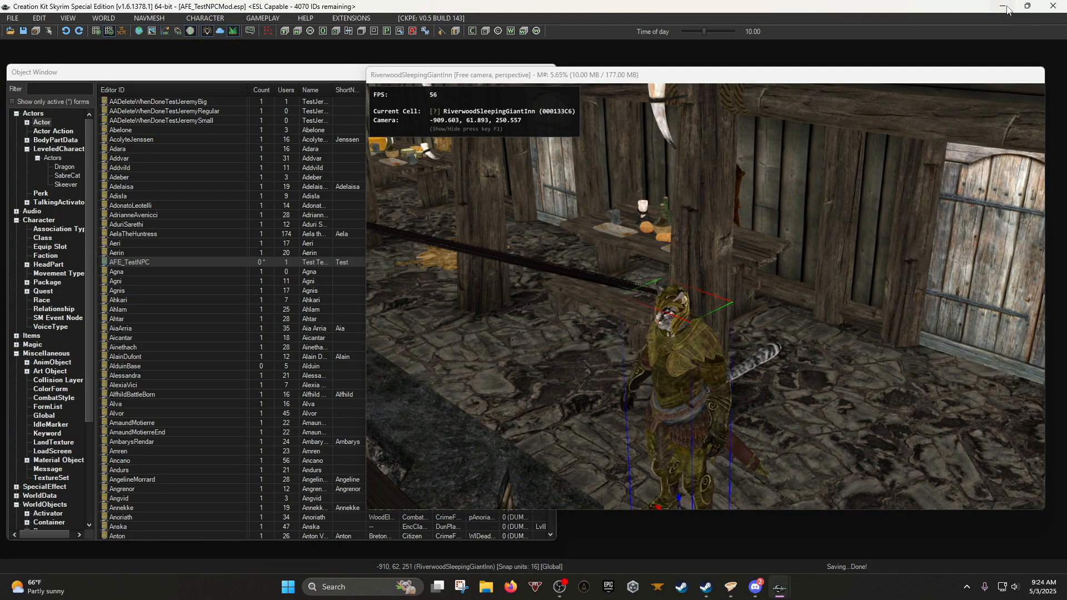
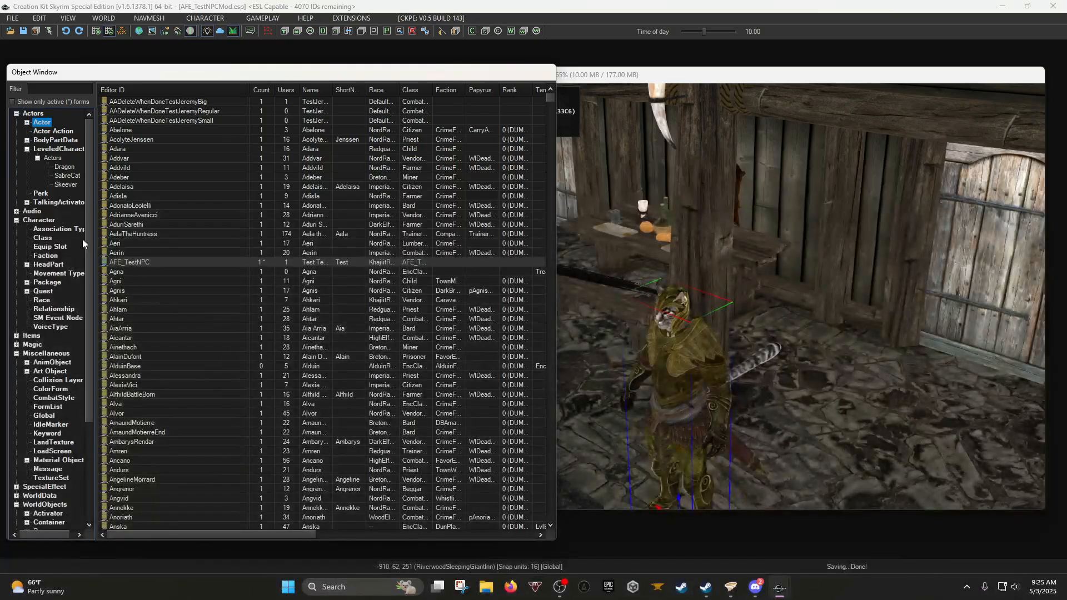
Open the "This one will follow!" response under the Follow me topic of the AFE_TestNPC_Dialogue quest.
click(40, 221)
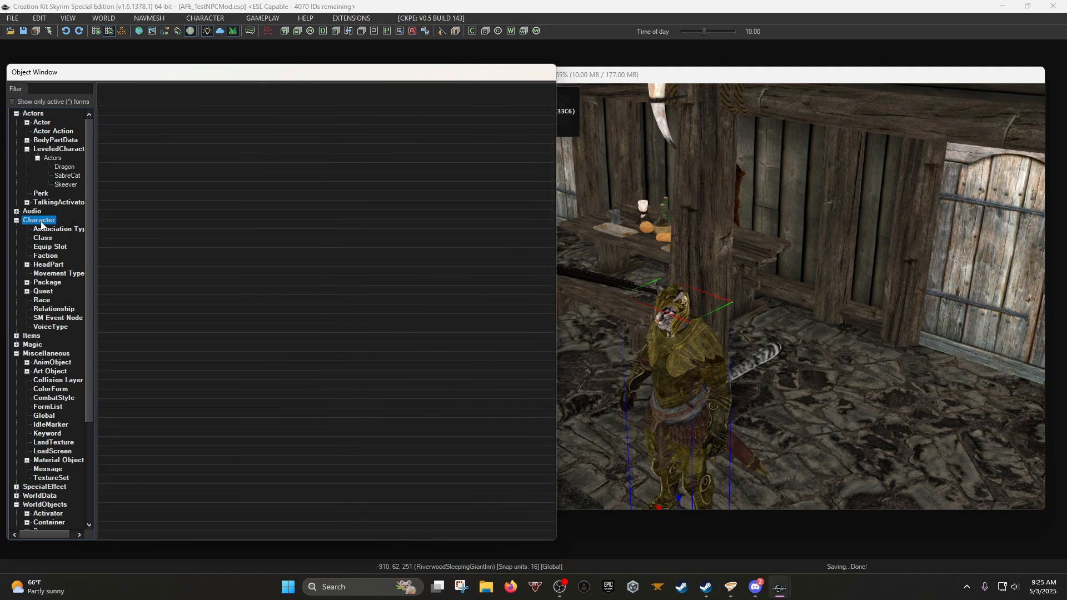
click(47, 292)
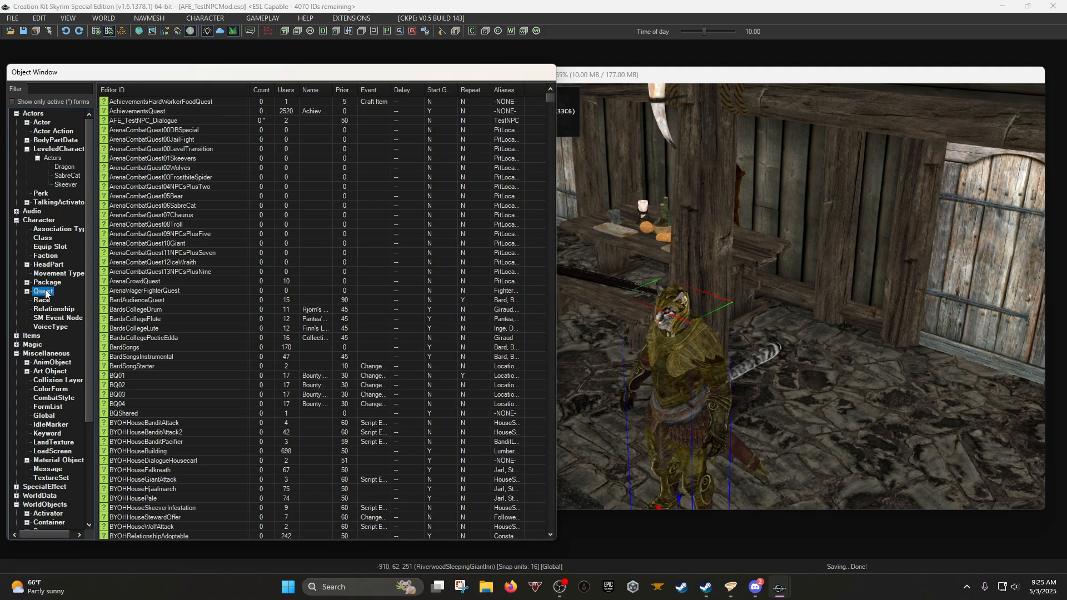
double_click(143, 120)
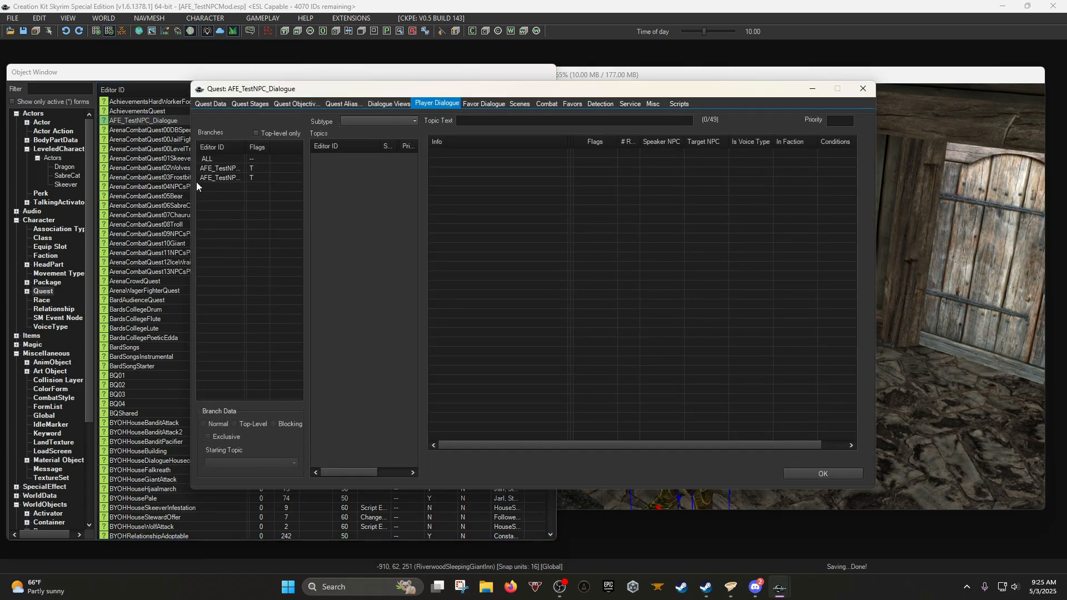
click(222, 168)
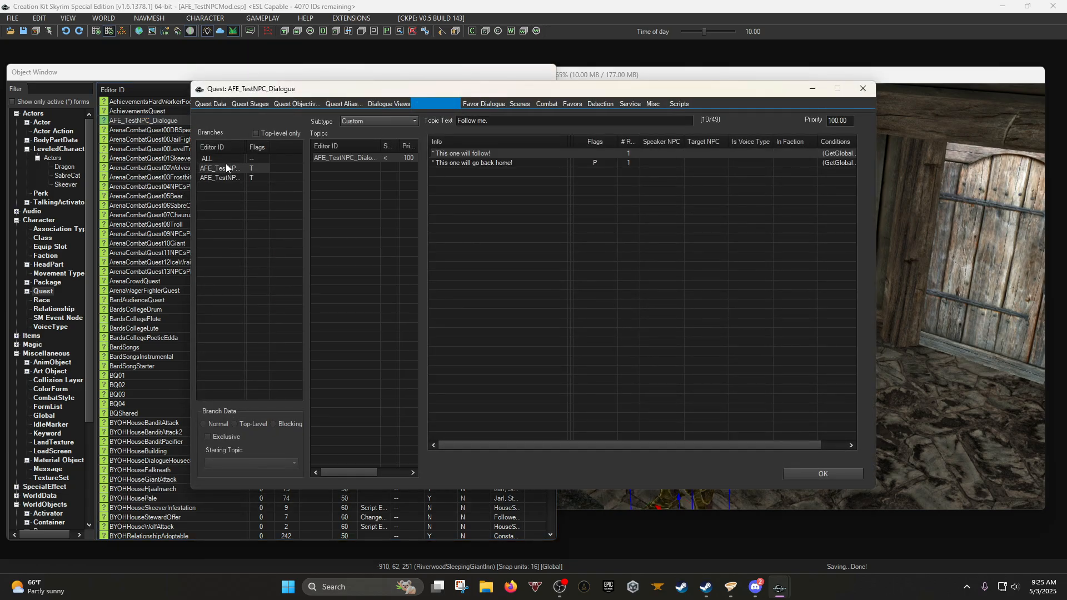
double_click(482, 155)
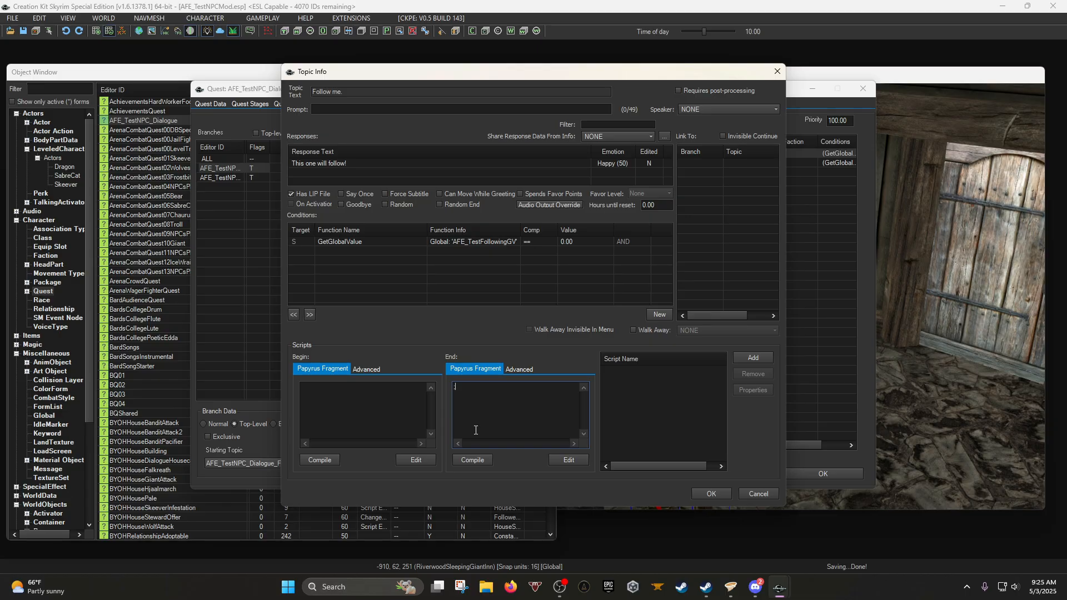
Compile an End Papyrus fragment containing only ";" for the response, and accept the topic info.
click(479, 460)
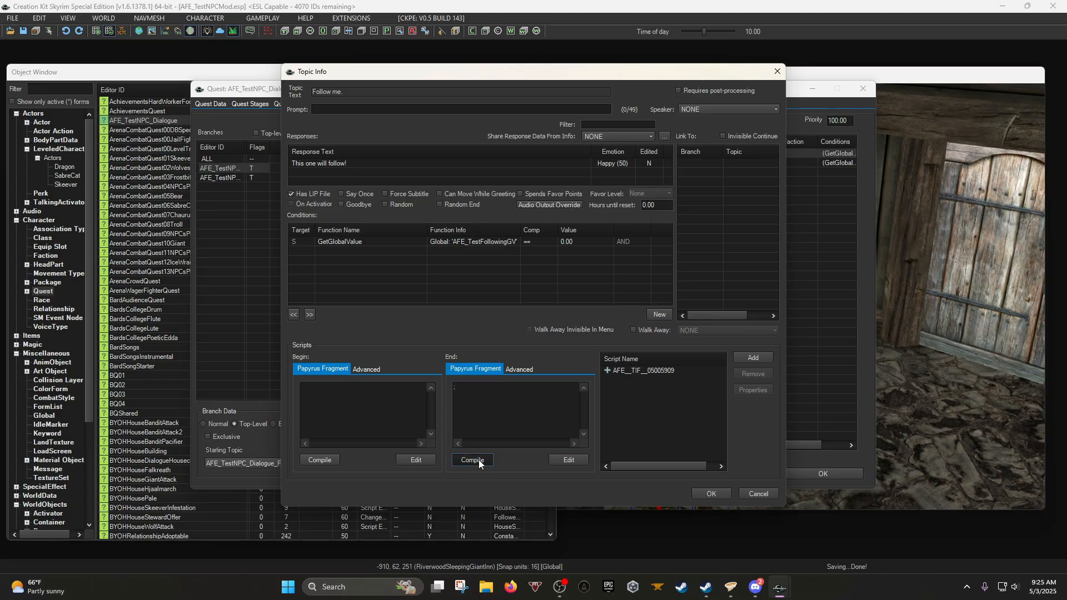
click(655, 371)
click(538, 395)
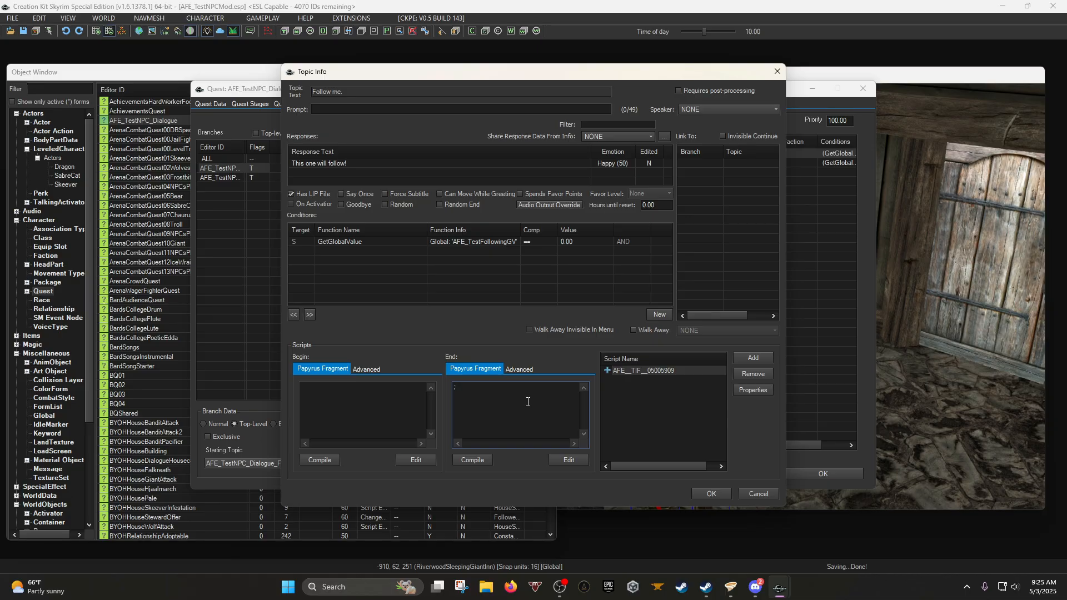
click(311, 396)
click(484, 384)
click(710, 491)
Close the AFE_TestNPC_Dialogue quest and save the plugin.
click(24, 31)
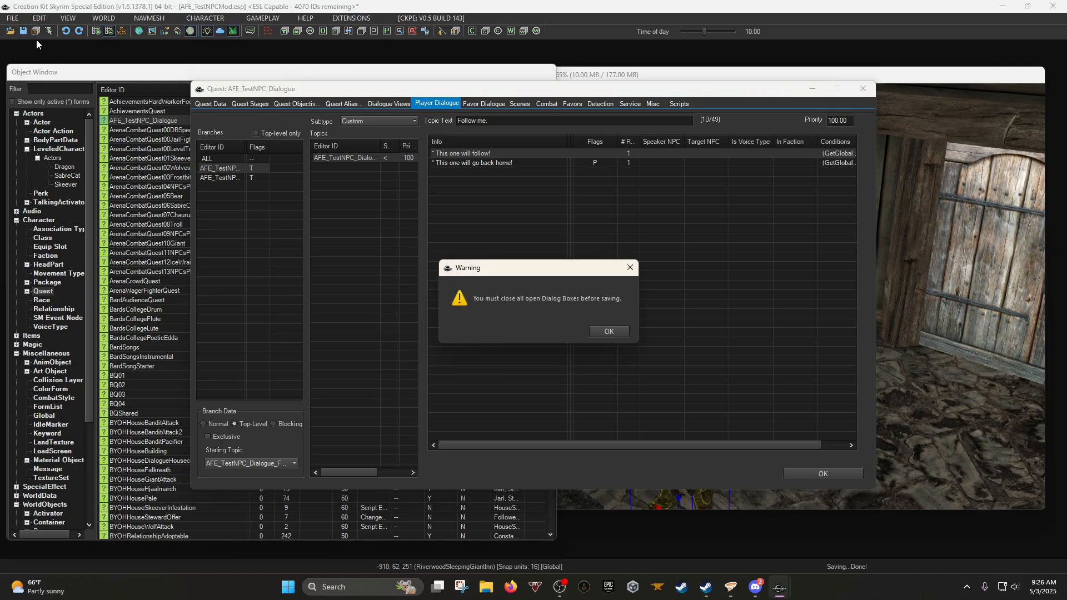
click(629, 331)
click(791, 474)
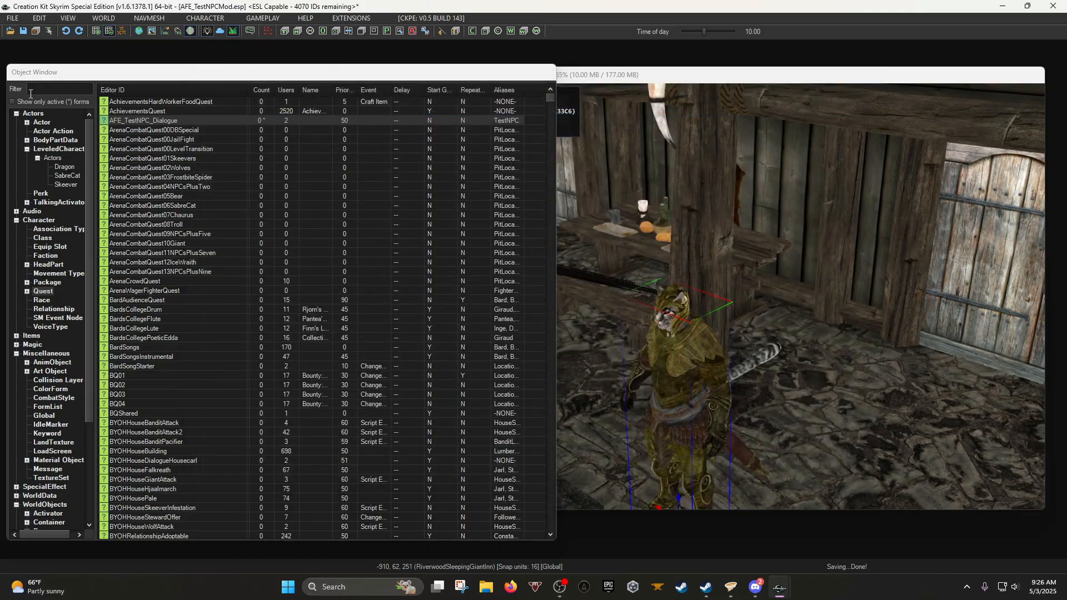
click(22, 31)
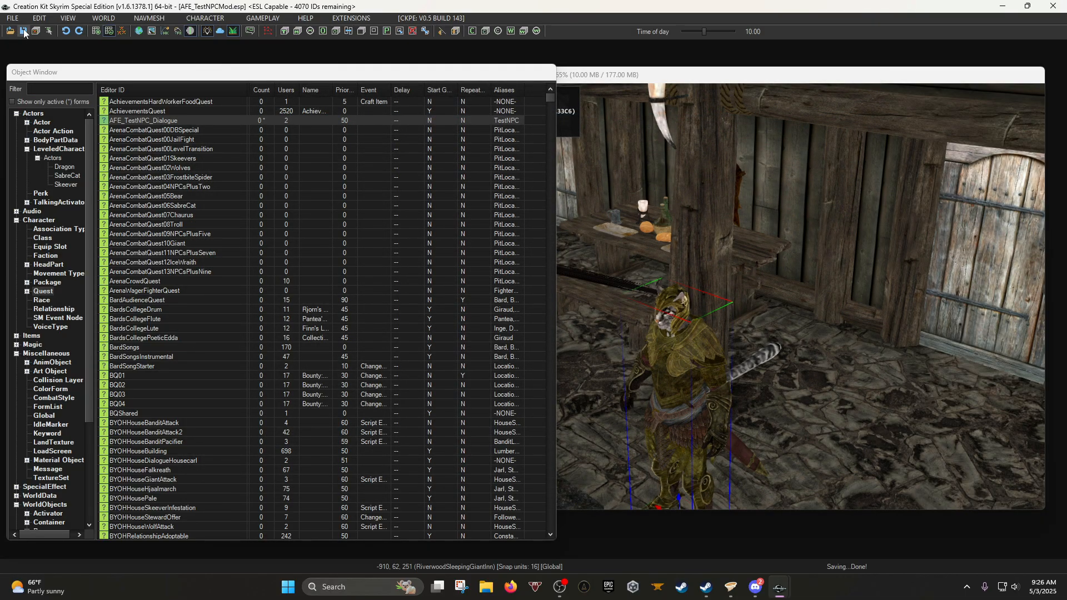
Reopen the quest's "This one will follow!" response and open the properties of its AFE__TIF__05005909 script.
click(163, 120)
double_click(162, 120)
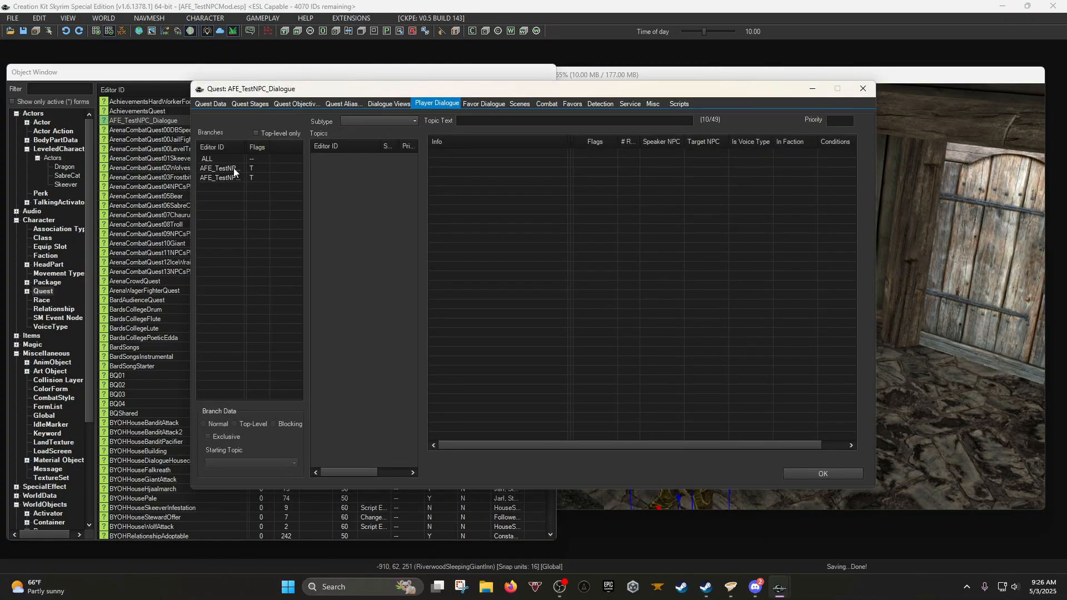
click(234, 168)
double_click(465, 153)
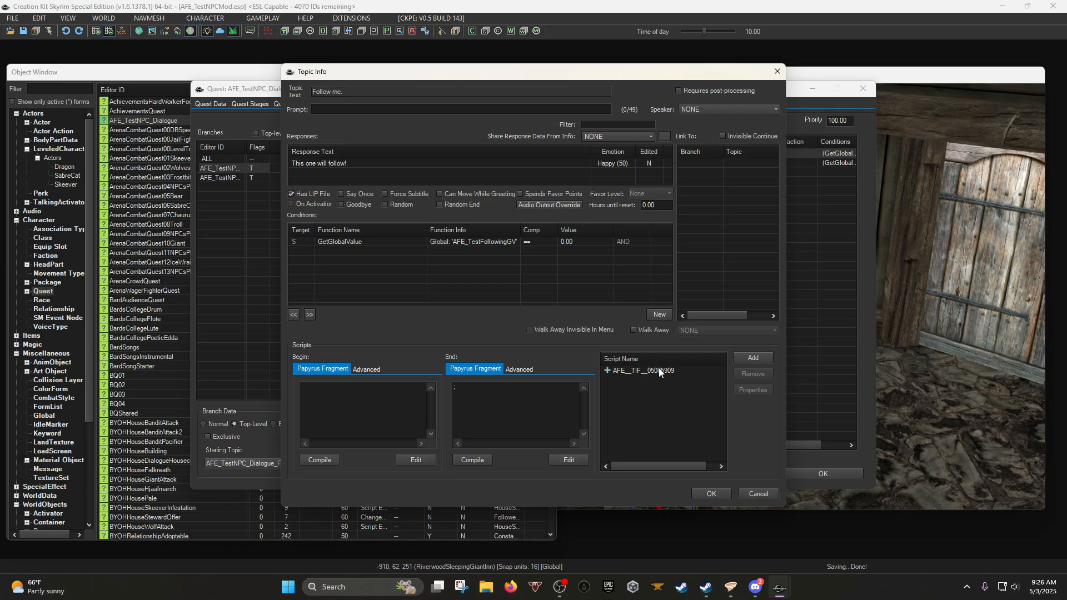
click(661, 371)
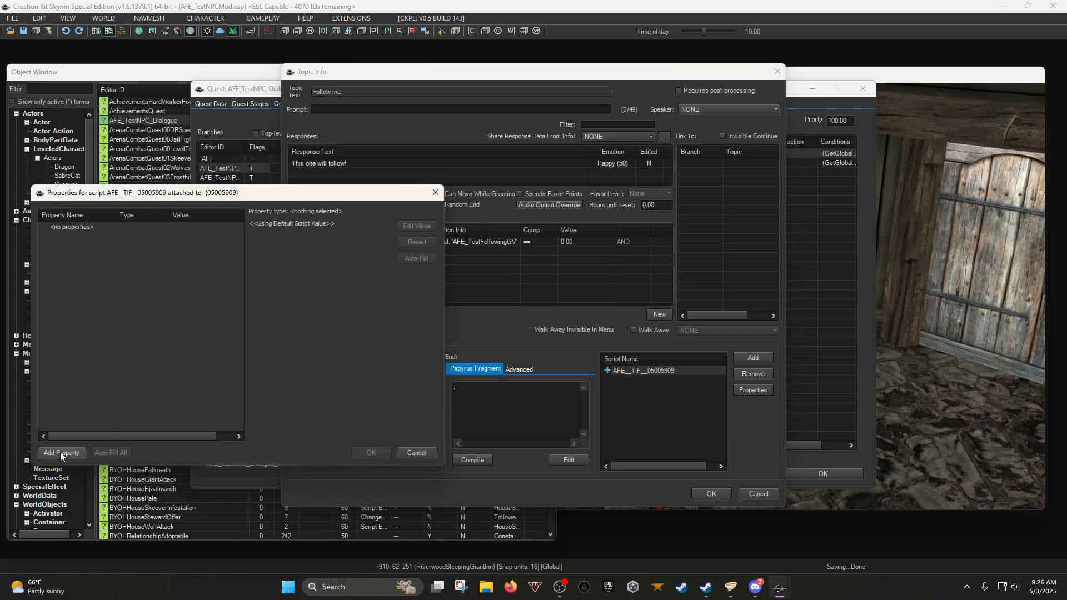
Add a GlobalVariable property named AFE_TestFollowingGV to the response's script.
click(60, 452)
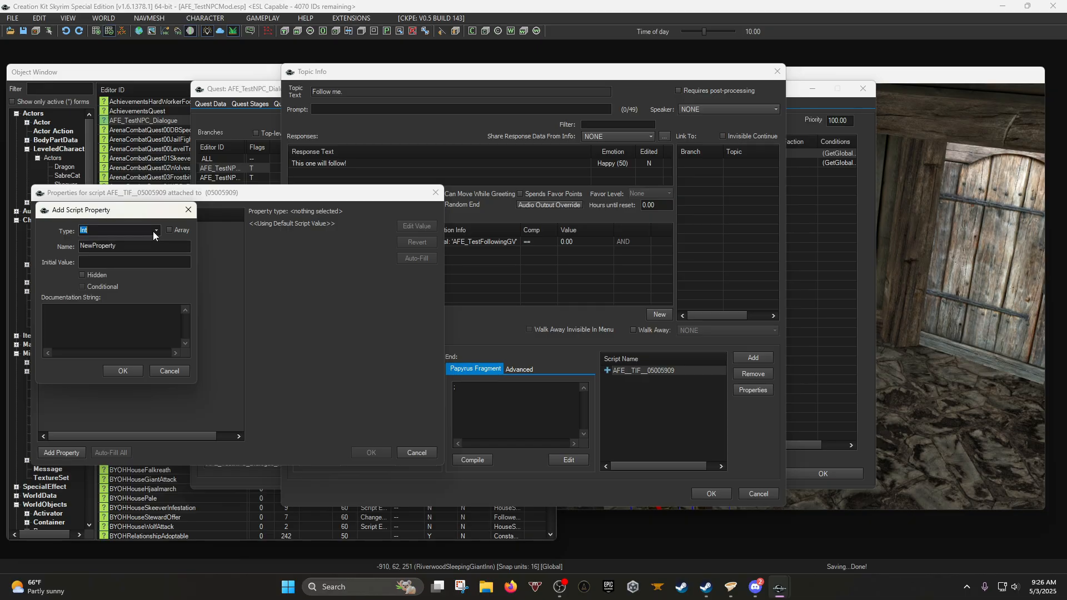
click(153, 231)
text(glob)
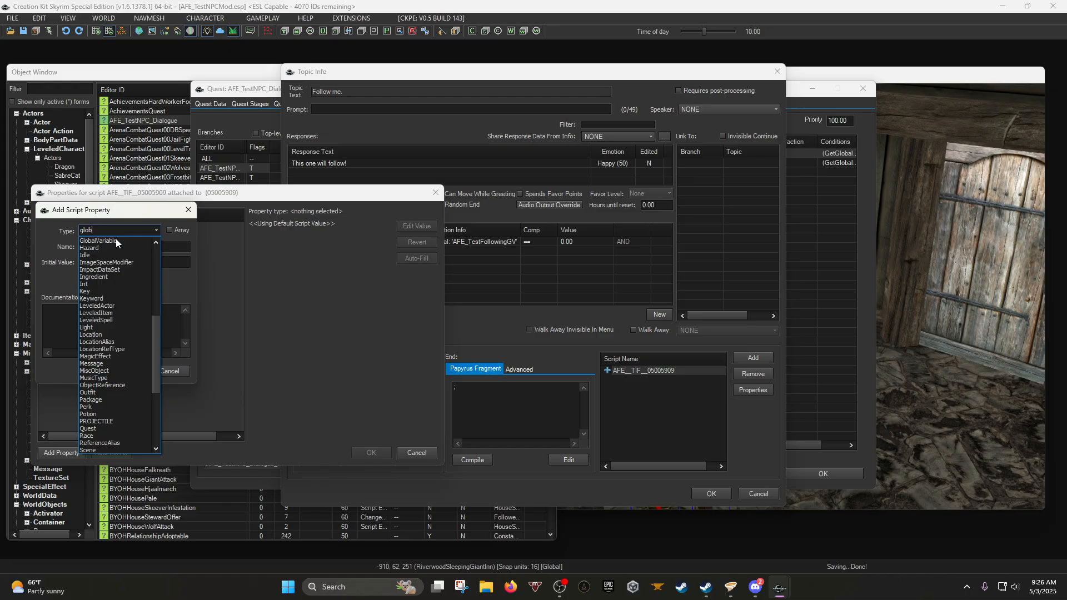
click(116, 240)
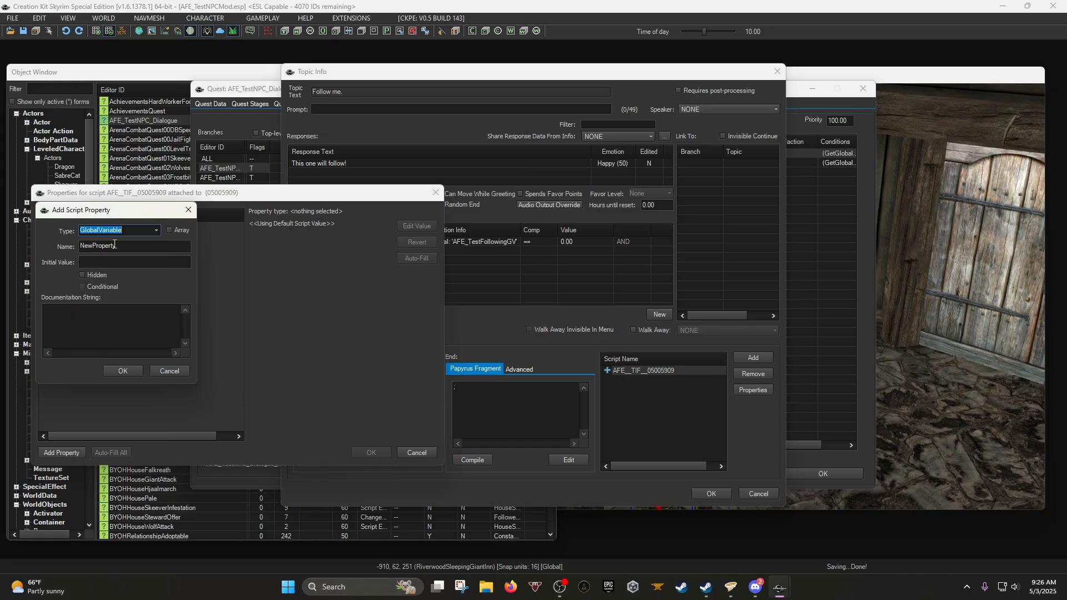
key(Tab)
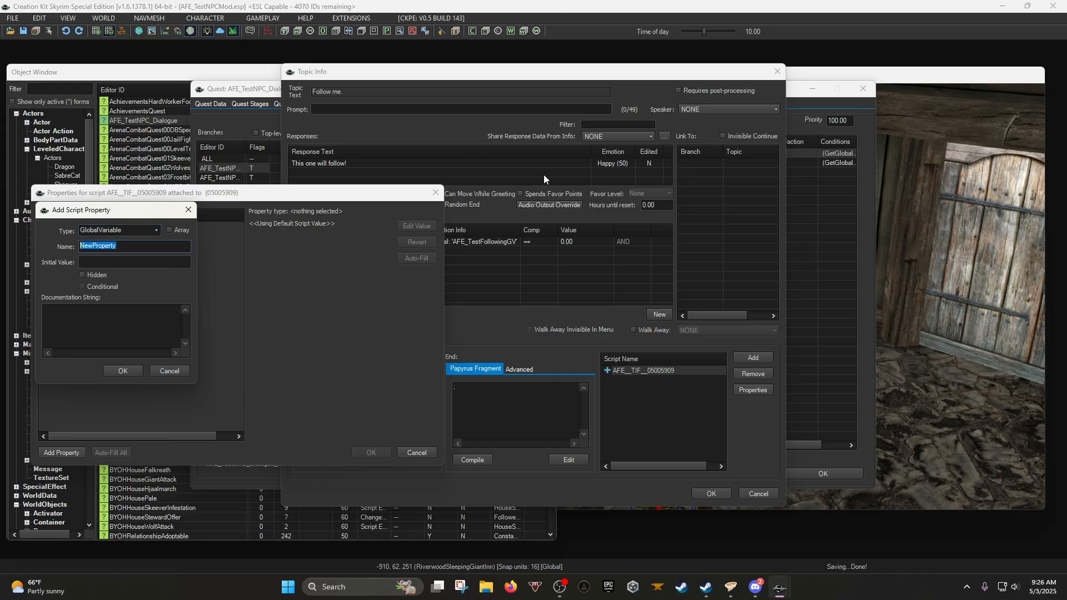
text(AFE)
text(_TsetF)
key(BackSpace)
key(BackSpace)
key(BackSpace)
key(BackSpace)
text(estFollowingGV)
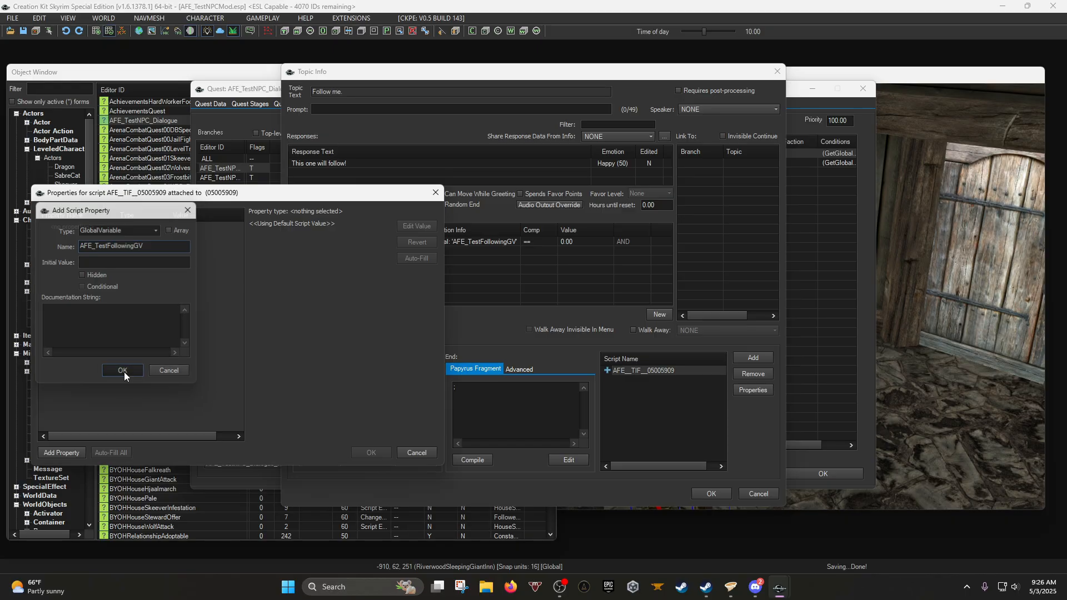
click(123, 371)
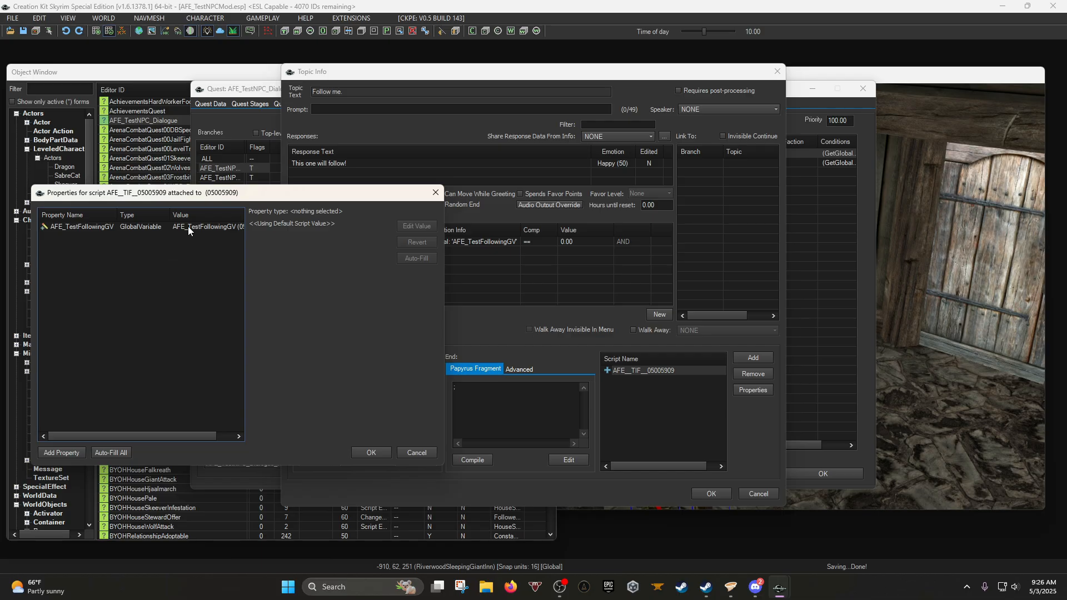
Pick the AFE_TestFollowingGV global as the new property's object, accept the script properties, and reopen them.
click(190, 225)
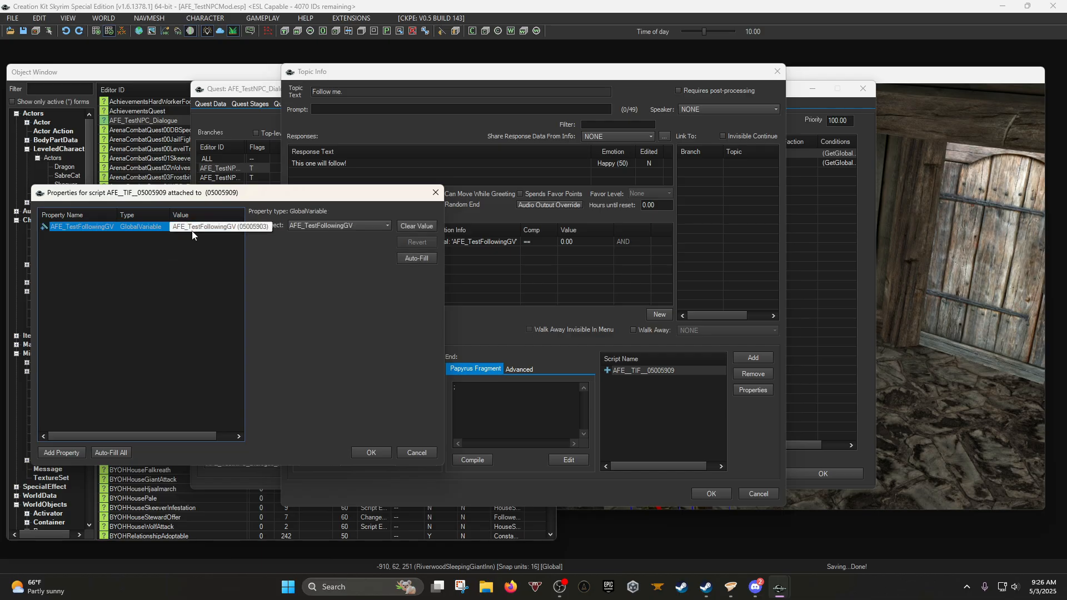
click(305, 228)
scroll(312, 244, up, 1)
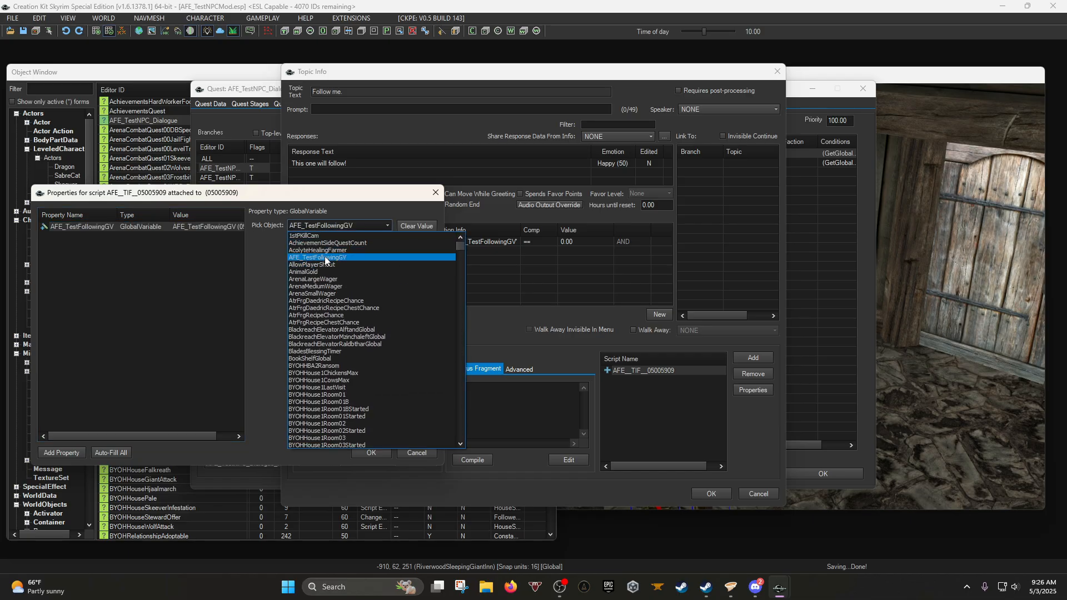
click(325, 258)
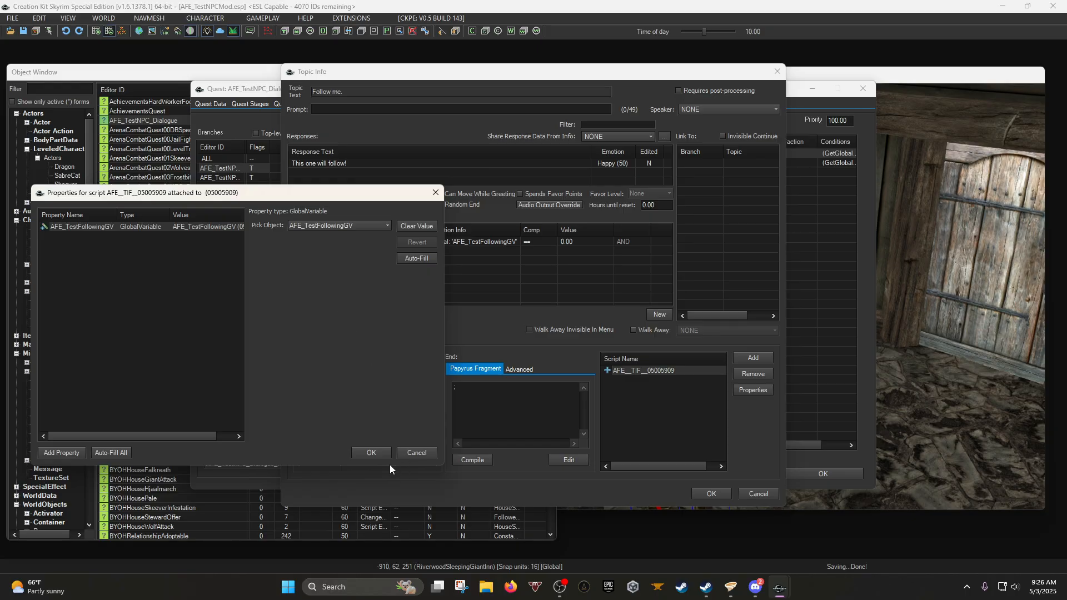
click(372, 456)
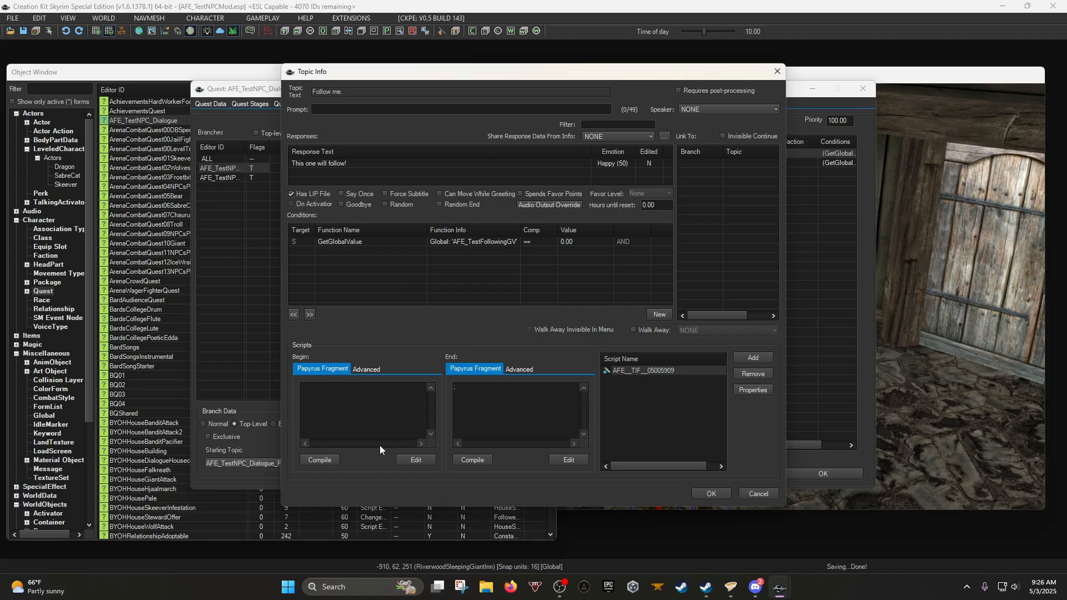
click(638, 370)
double_click(637, 371)
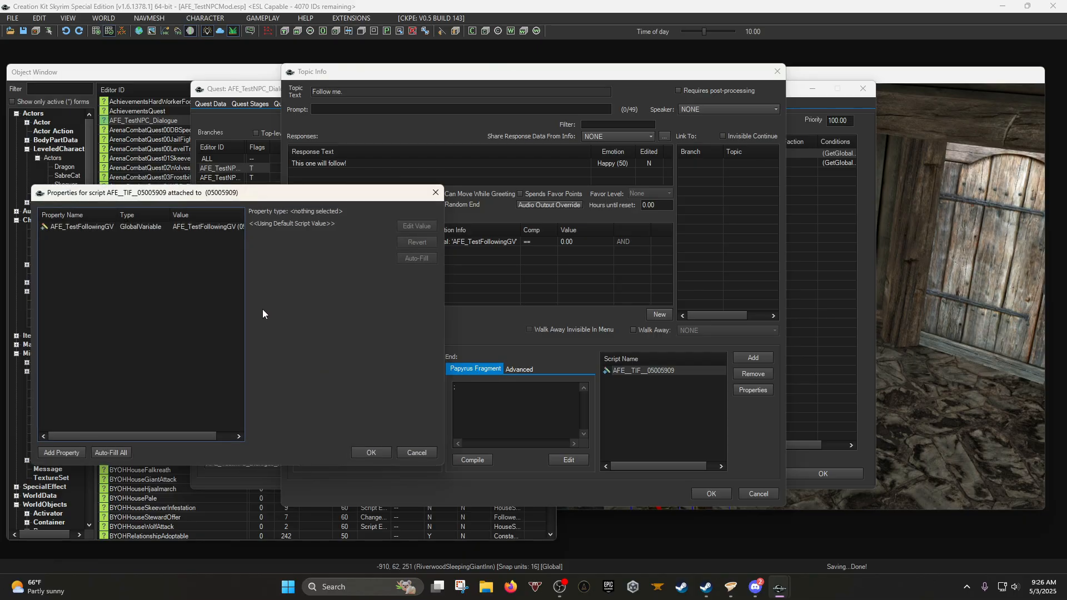
Write AFE_TestFollowingGV.SetValue(1) as the "This one will follow!" response's end script fragment and compile it.
click(436, 193)
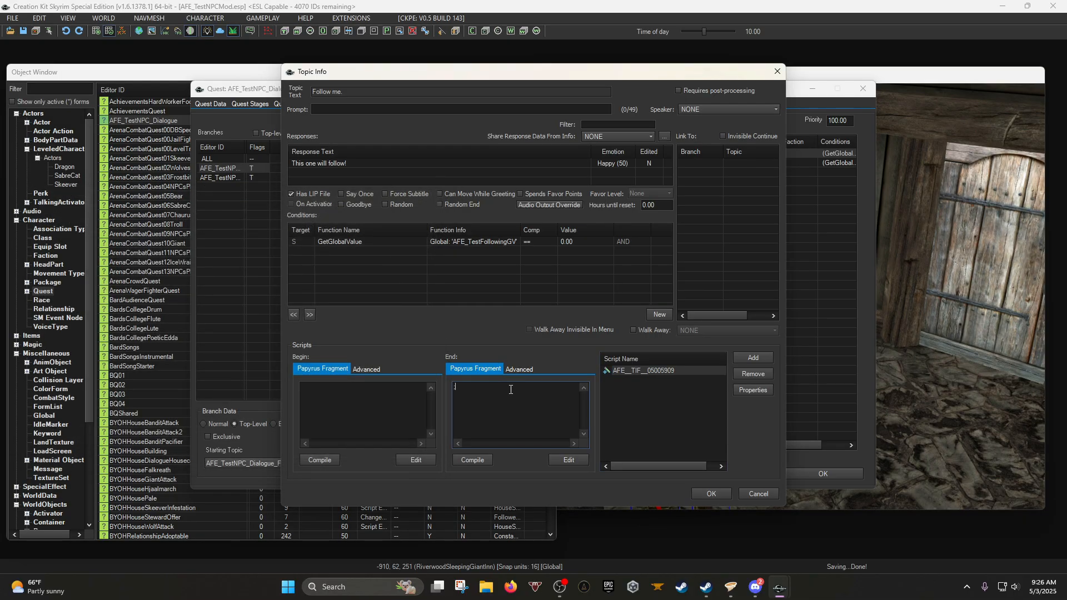
text(AFE_Test)
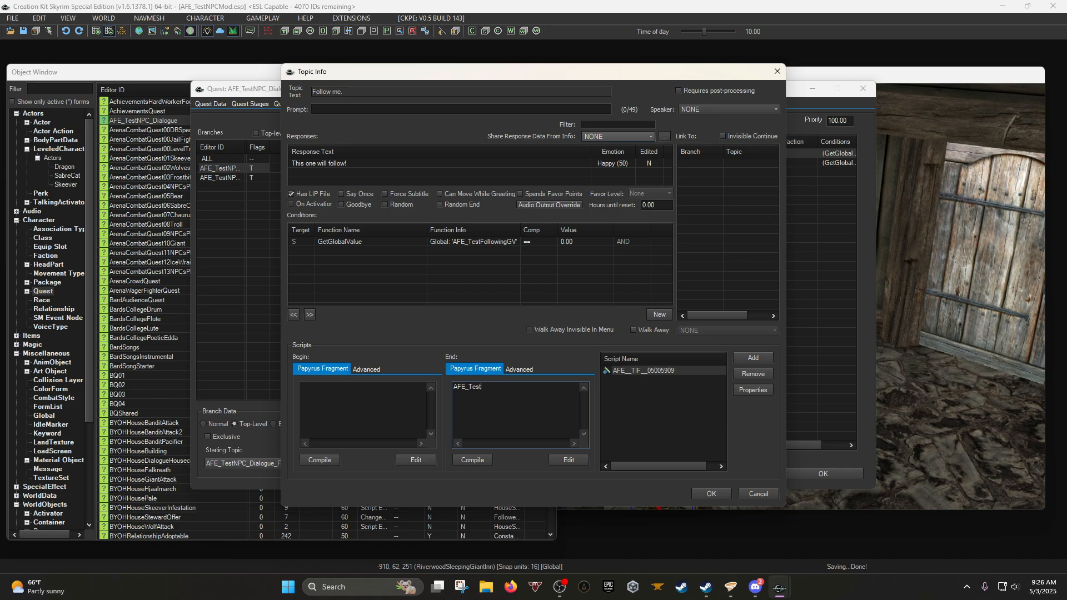
text(FollowingGV.SetValue)
text((1))
click(480, 462)
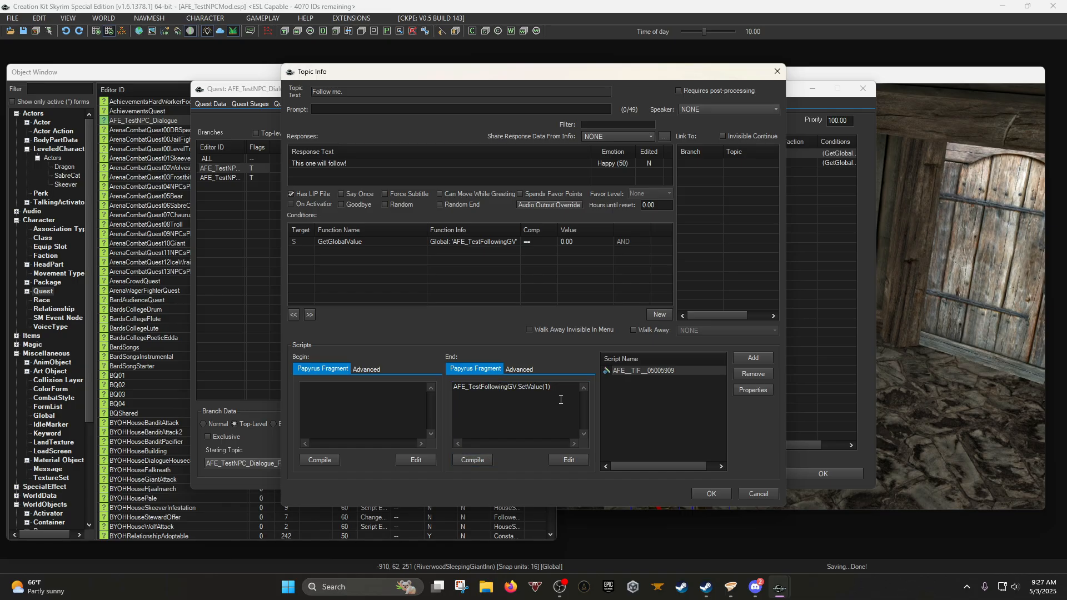
Copy the SetValue line from the end fragment and accept the "This one will follow!" response.
drag(559, 400, 444, 398)
key(ctrl+c)
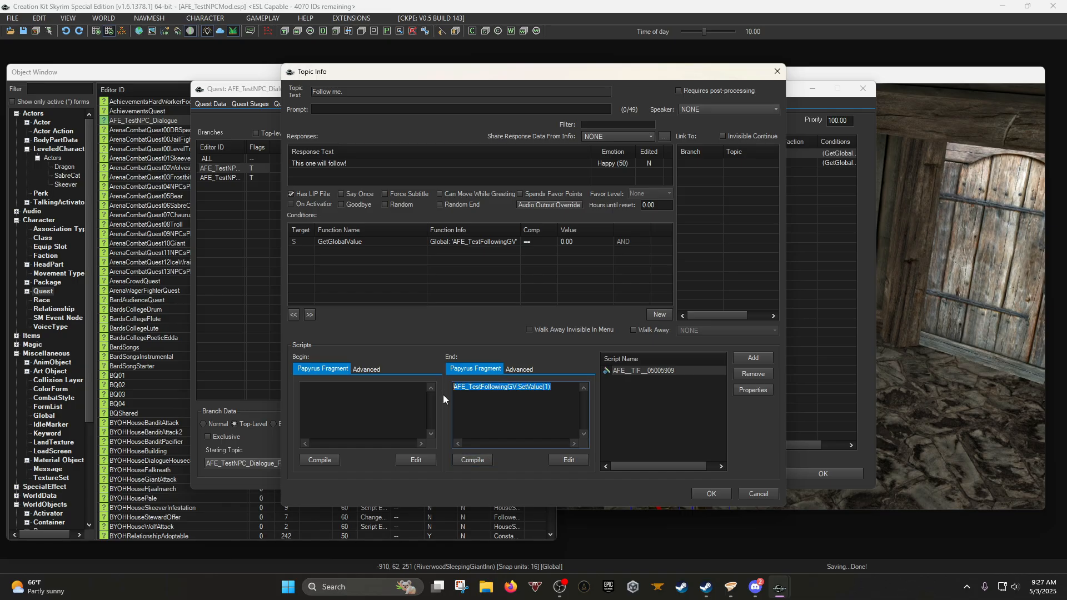
click(708, 494)
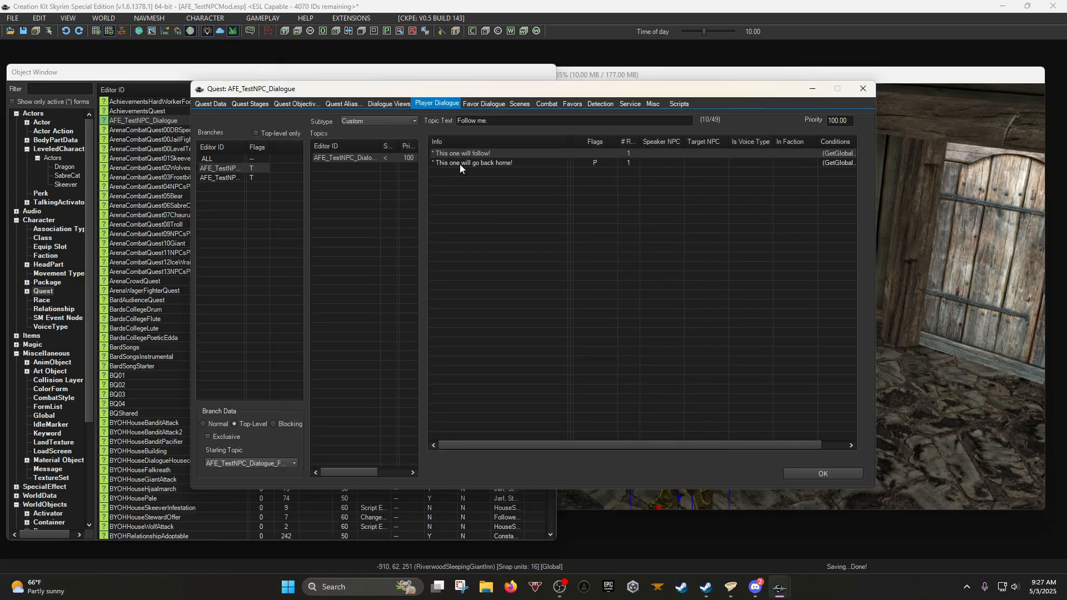
Open the "This one will go back home!" response, set its end fragment to AFE_TestFollowingGV.SetValue(0), and accept it.
double_click(459, 164)
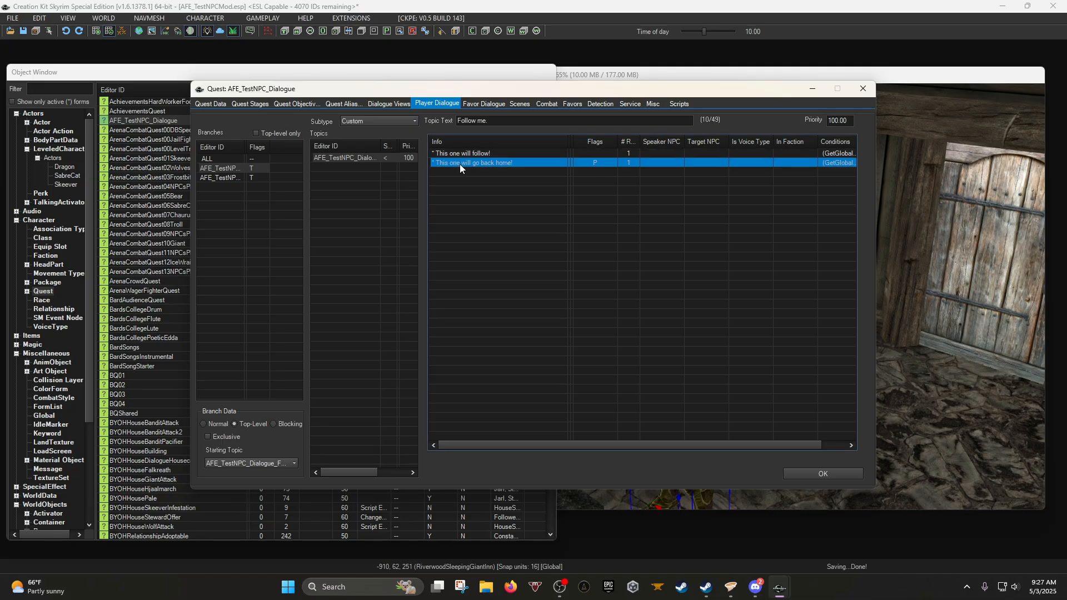
click(498, 387)
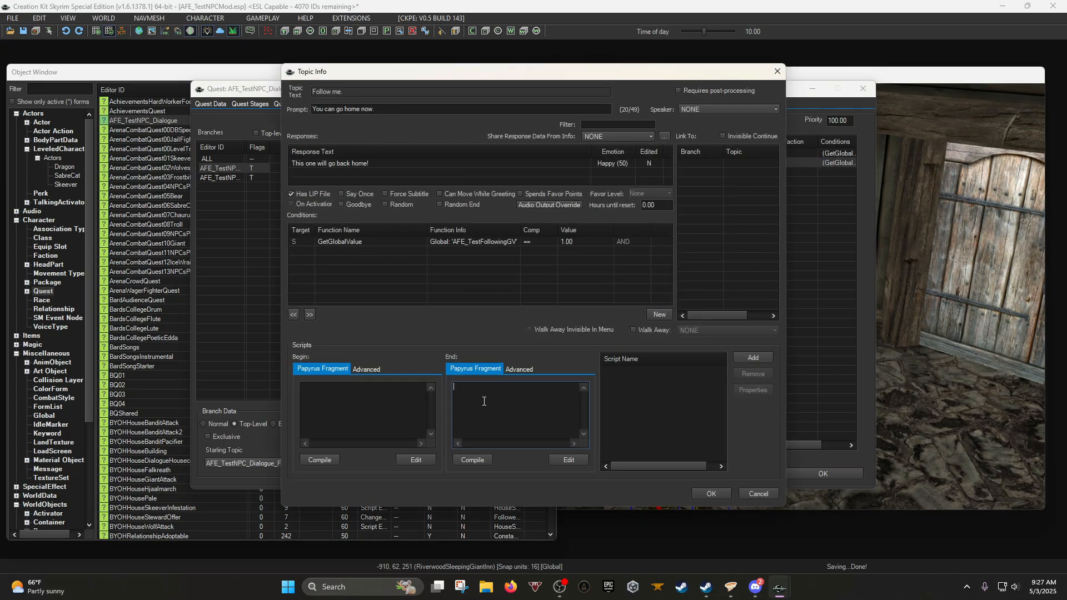
key(ctrl+v)
key(Left)
key(BackSpace)
text(0)
click(712, 494)
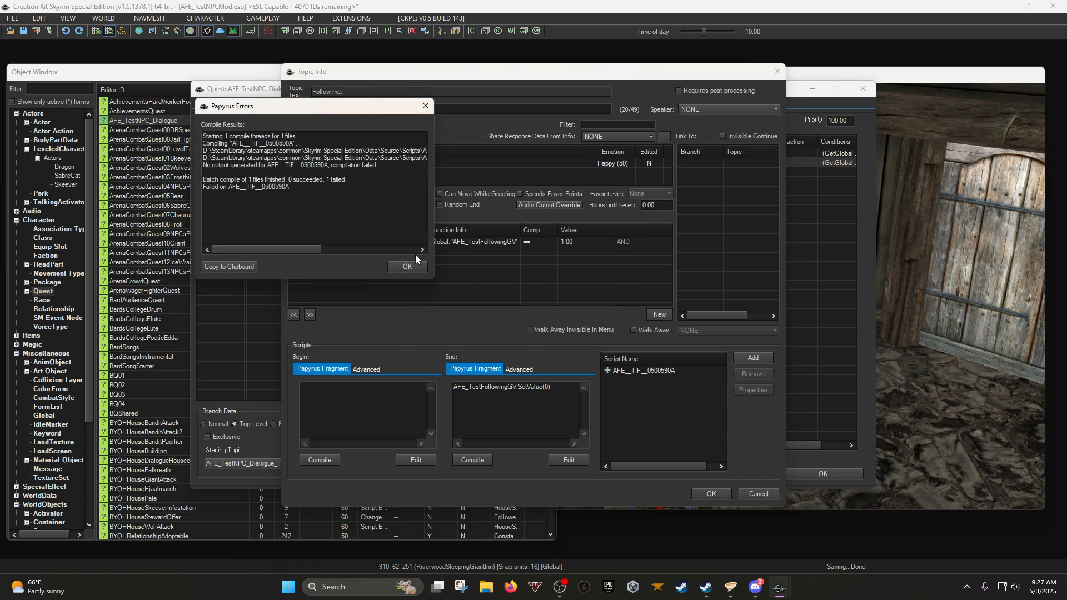
click(419, 266)
Reopen the "This one will go back home!" response and open the properties of its AFE__TIF__0500590A script.
double_click(452, 164)
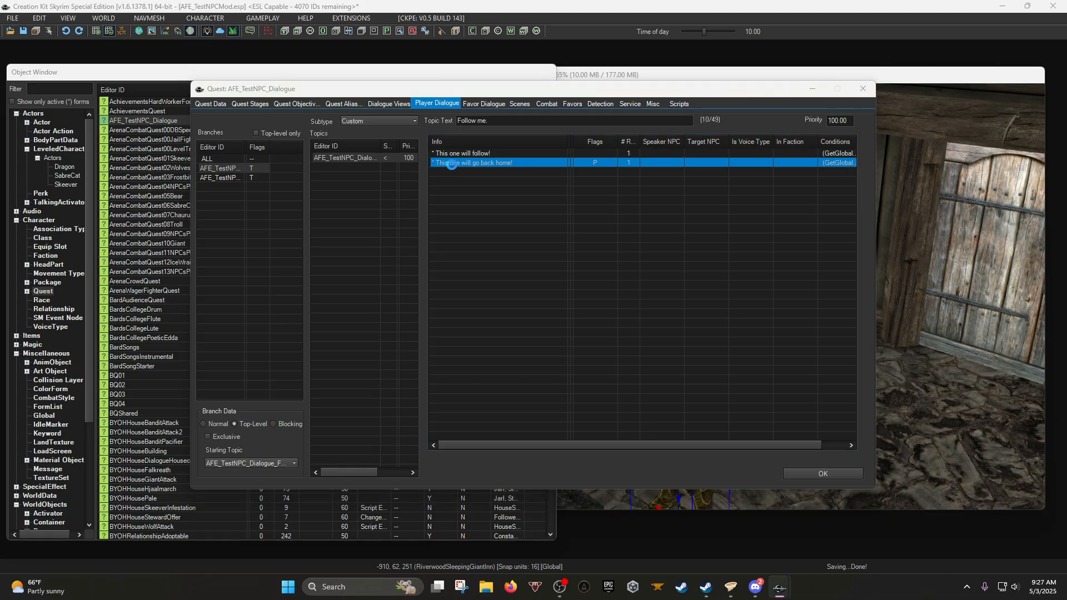
click(675, 370)
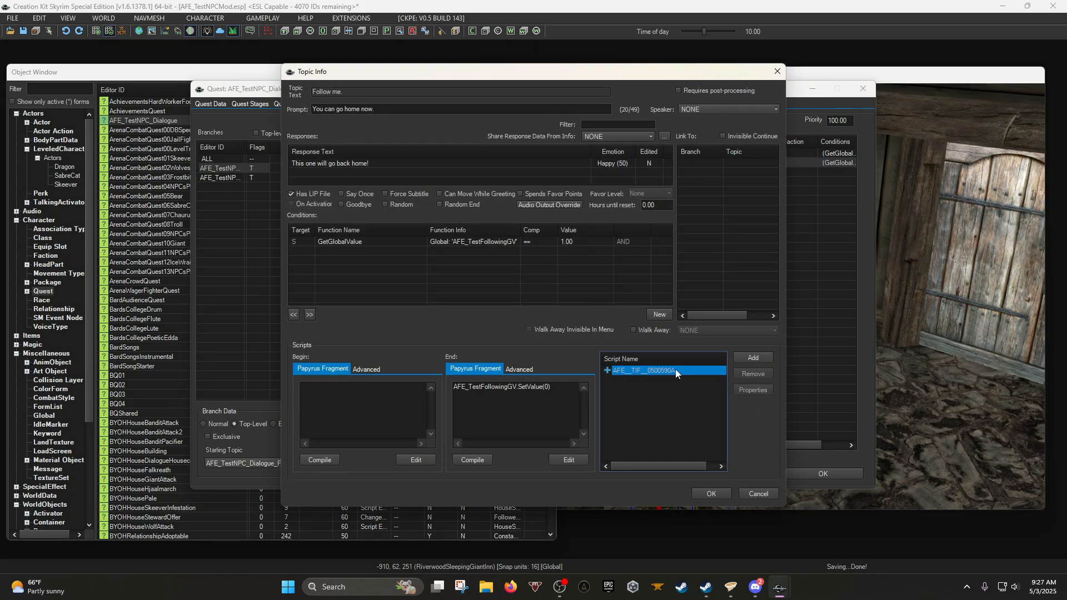
click(754, 391)
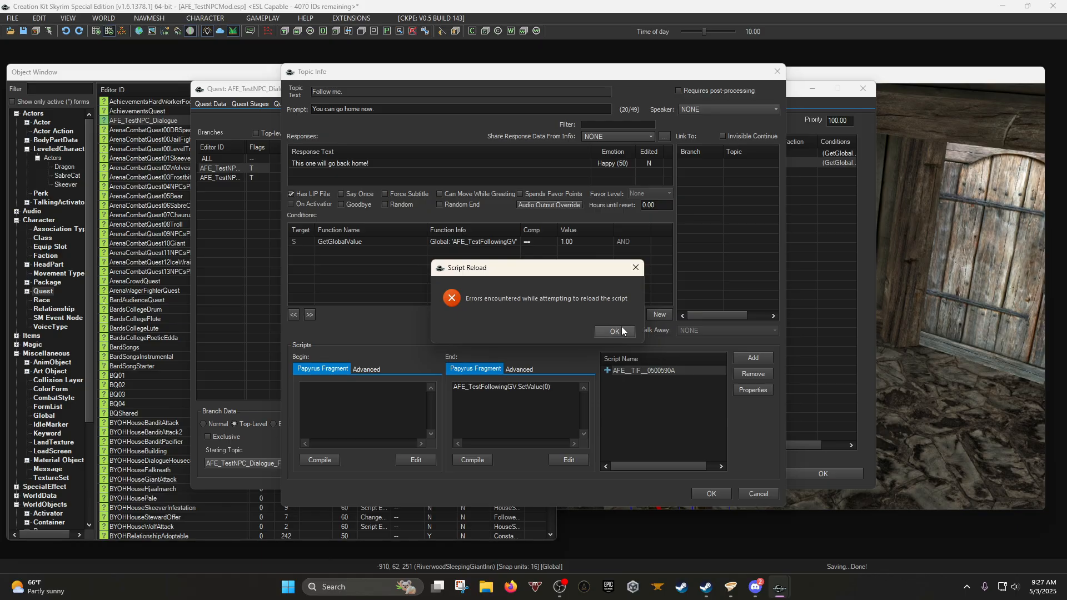
click(615, 331)
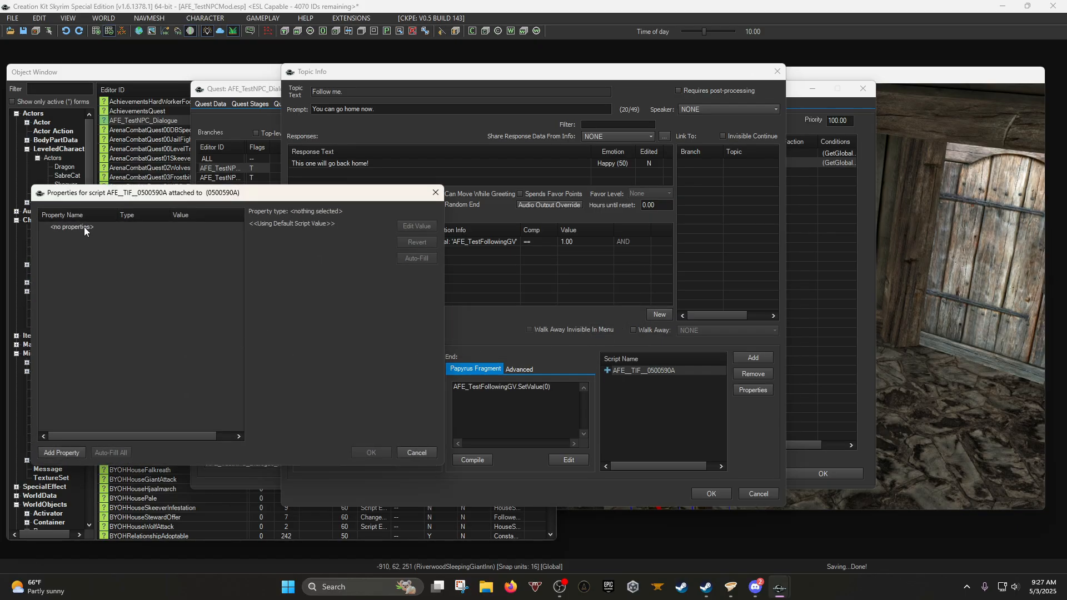
Add a GlobalVariable property named AFE_TestFollowingGV to the AFE__TIF__0500590A script.
click(67, 451)
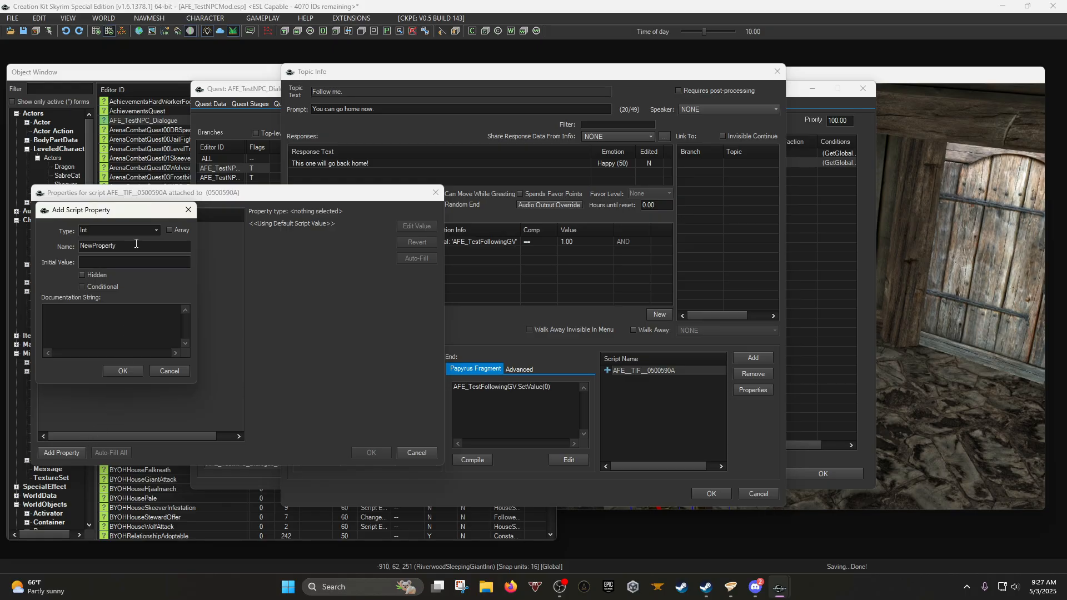
click(155, 231)
text(globa)
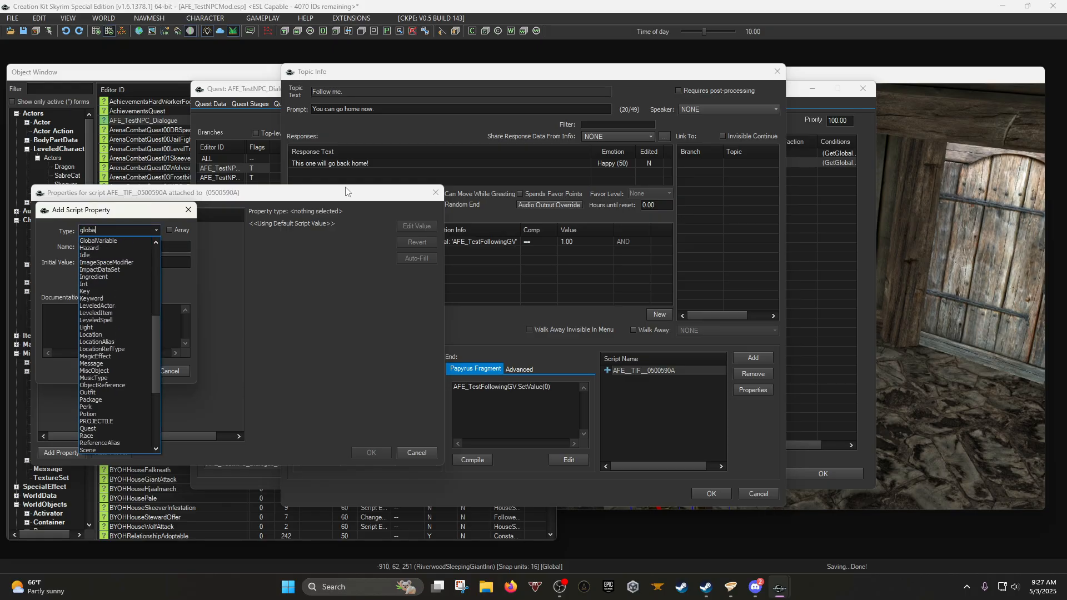
click(98, 241)
click(132, 250)
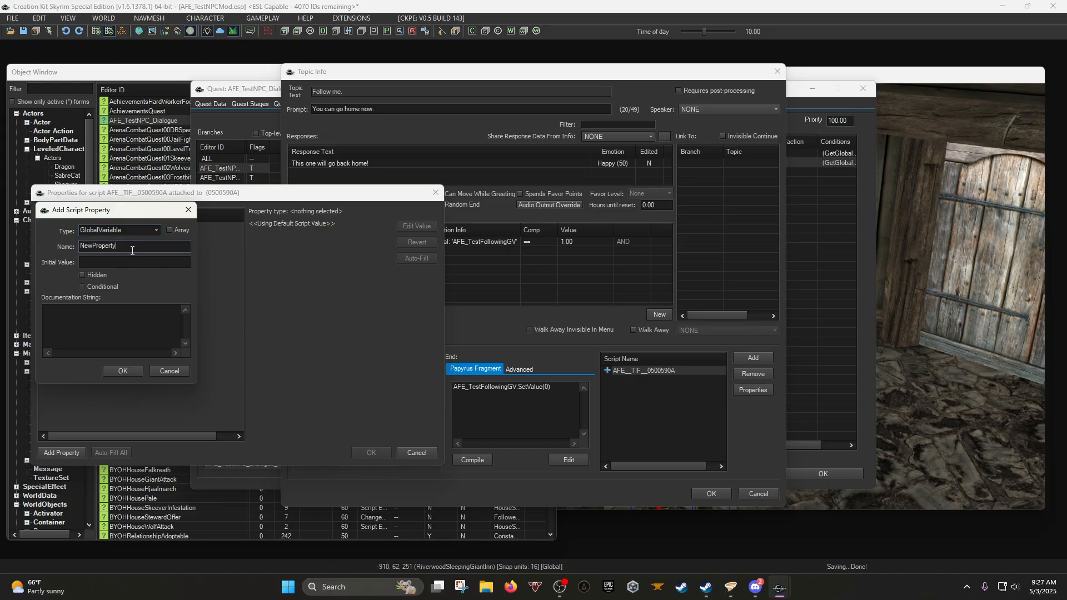
key(ctrl+a)
text(AFE_TestFollowingGV.SetValue(1))
key(shift+Home)
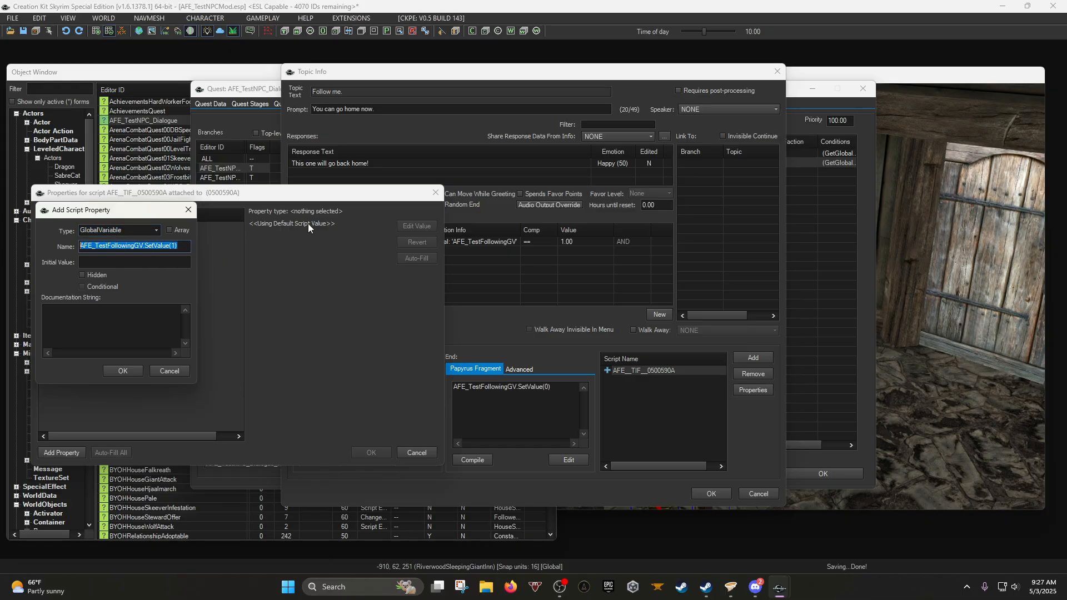
key(End)
key(BackSpace)
key(BackSpace)
key(BackSpace)
key(BackSpace)
key(BackSpace)
key(BackSpace)
key(BackSpace)
key(BackSpace)
key(BackSpace)
key(BackSpace)
key(BackSpace)
key(BackSpace)
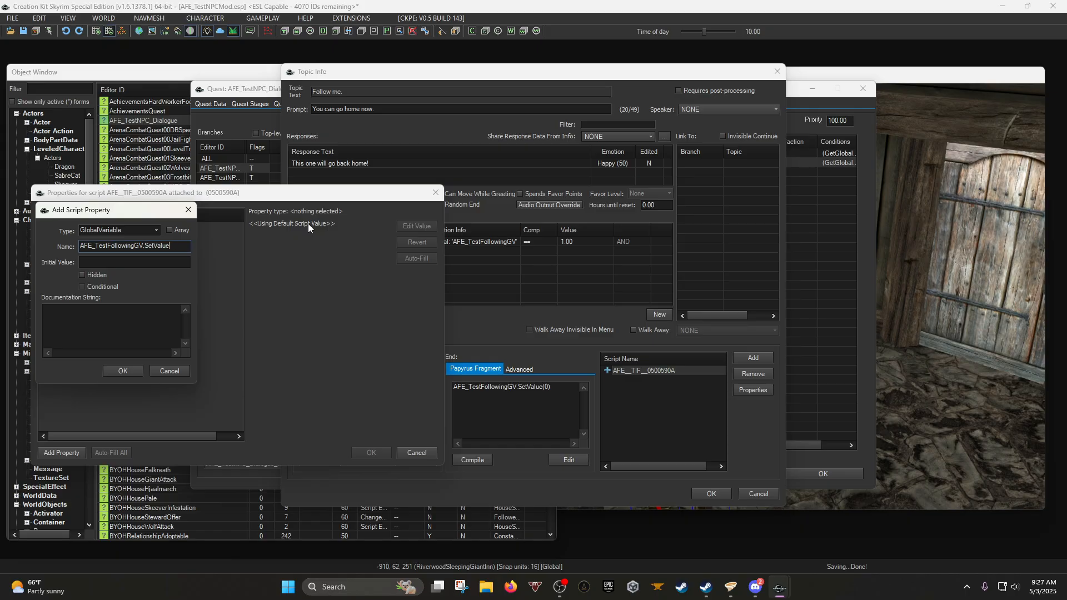
click(131, 373)
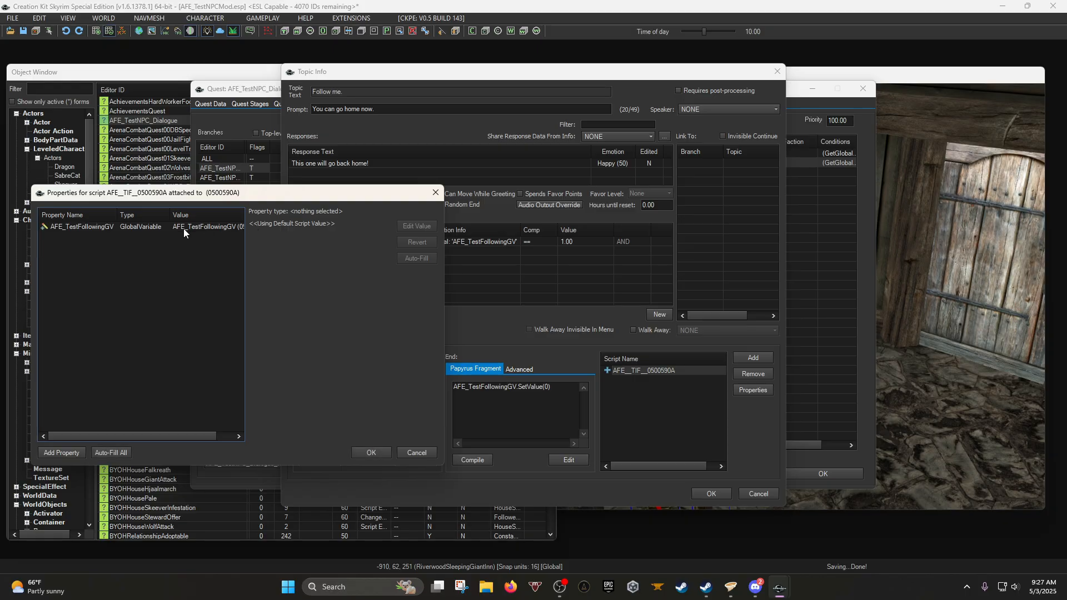
Pick the AFE_TestFollowingGV global as the property's object, accept the properties and response, and close the quest.
click(183, 227)
click(306, 225)
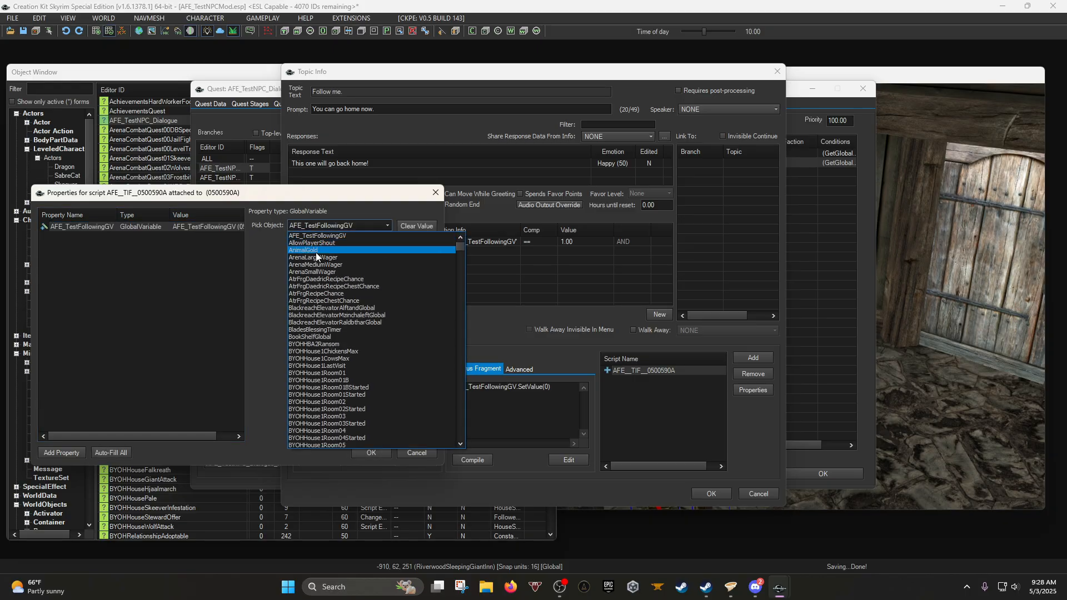
click(312, 236)
click(370, 453)
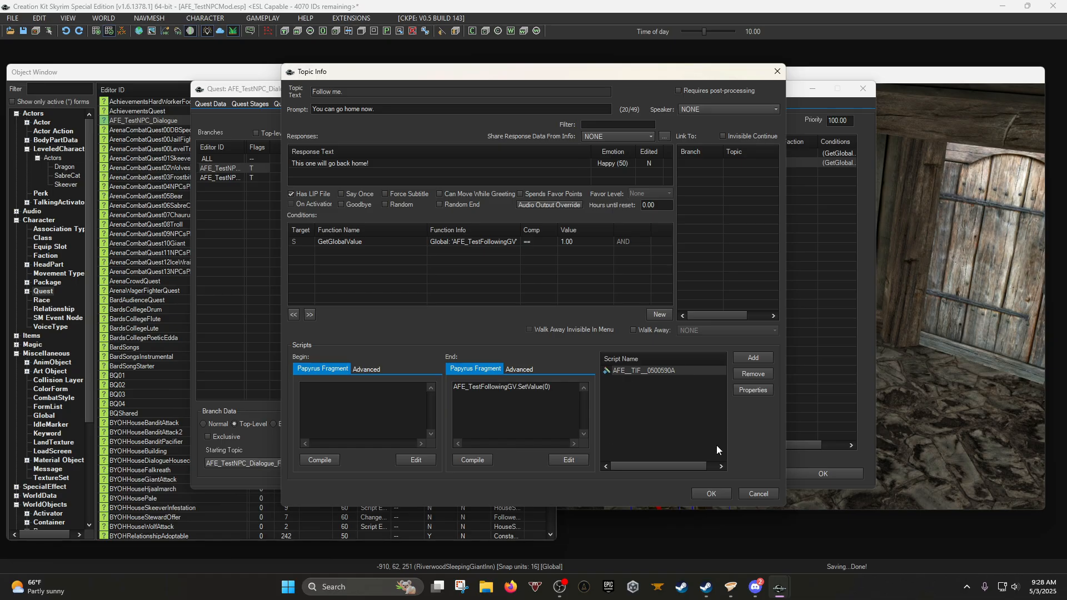
click(709, 493)
click(820, 472)
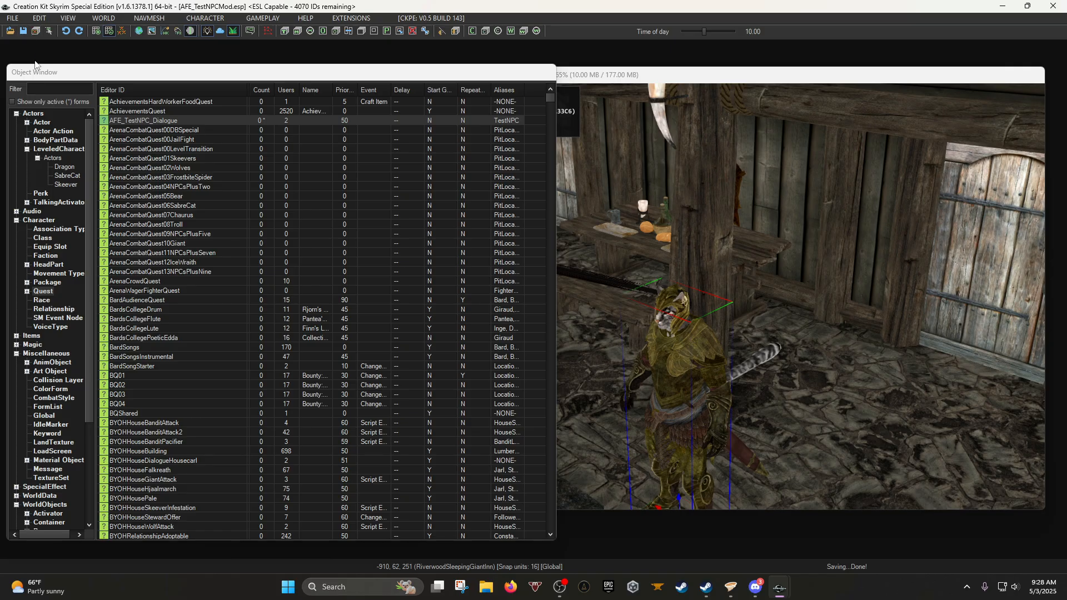
List the Actor records in the Object Window and save the plugin.
click(40, 124)
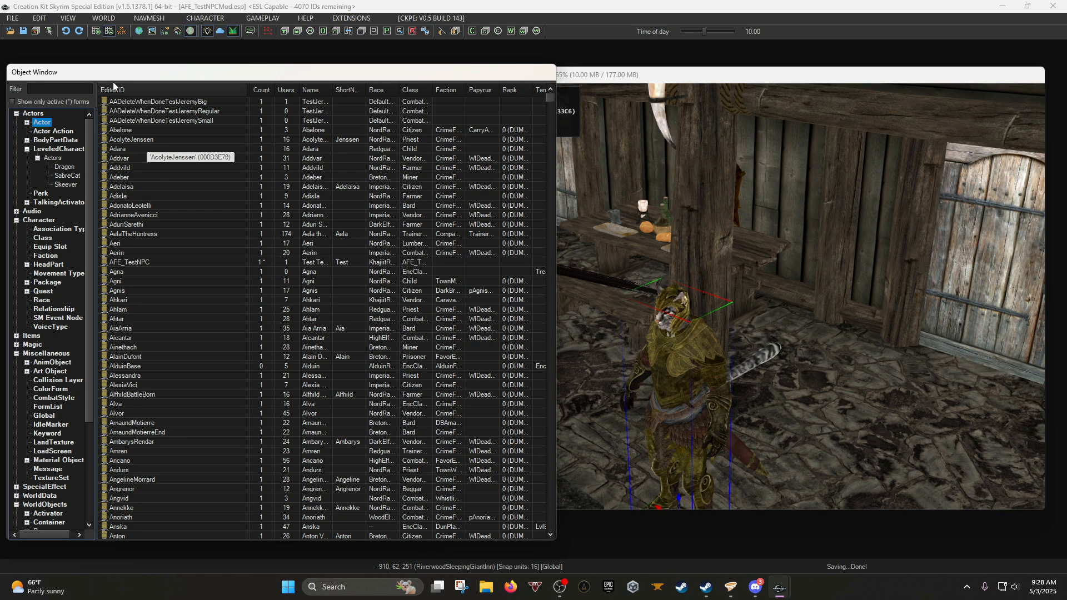
click(27, 32)
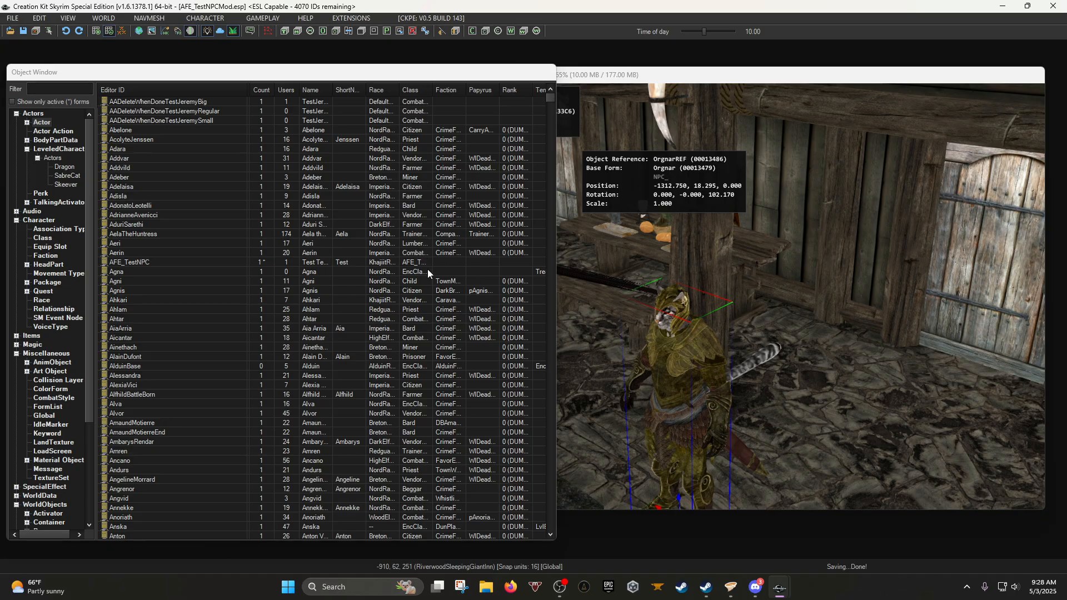
click(697, 77)
drag(609, 77, 620, 78)
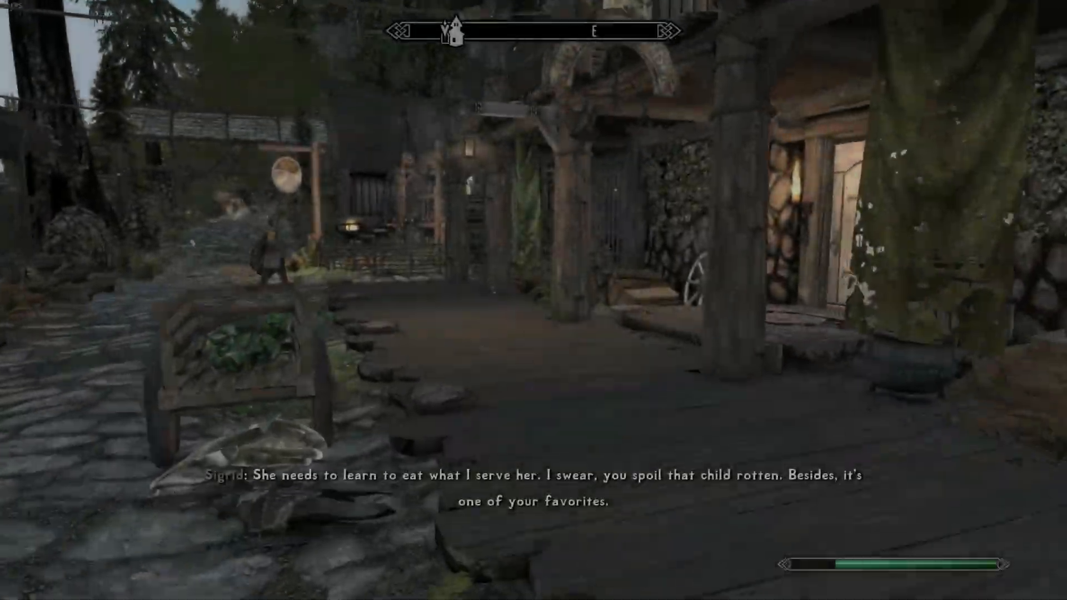
Switch to Skyrim and walk through Riverwood into the inn to find the custom Khajiit NPC.
key(w)
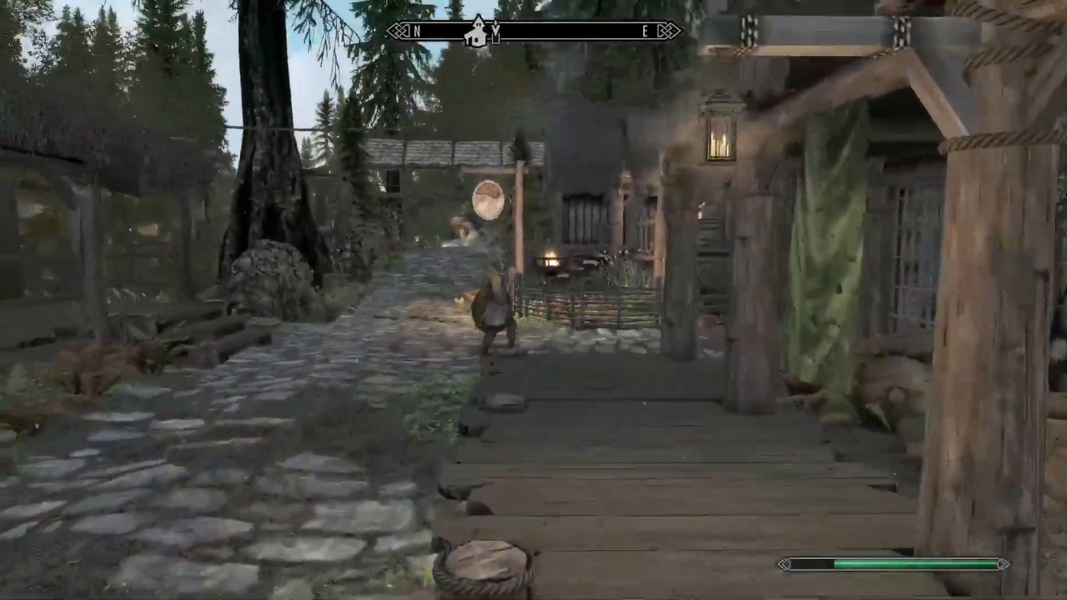
key(w)
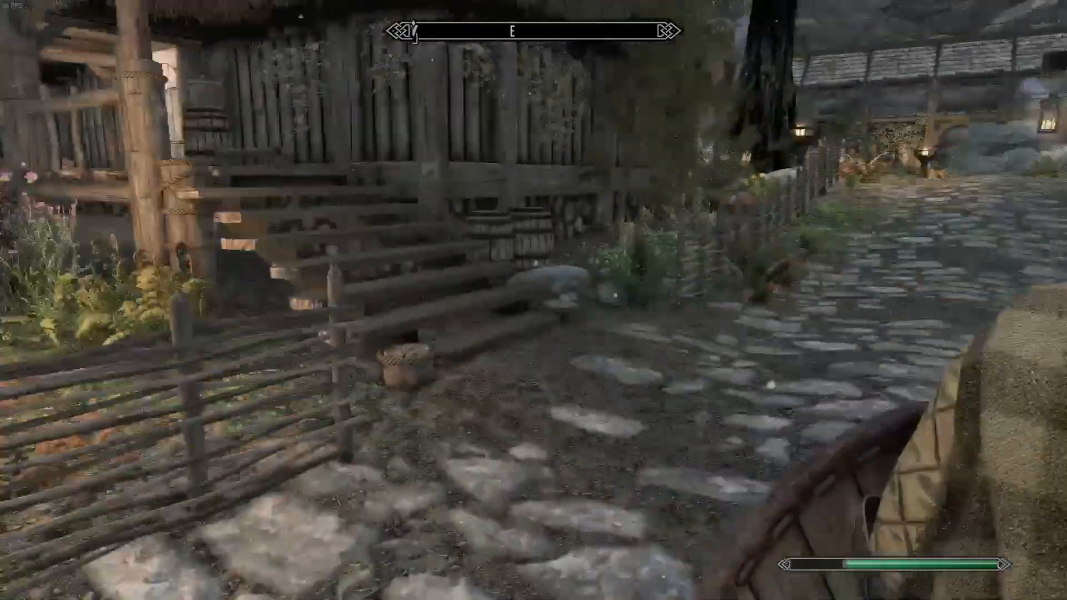
key(w)
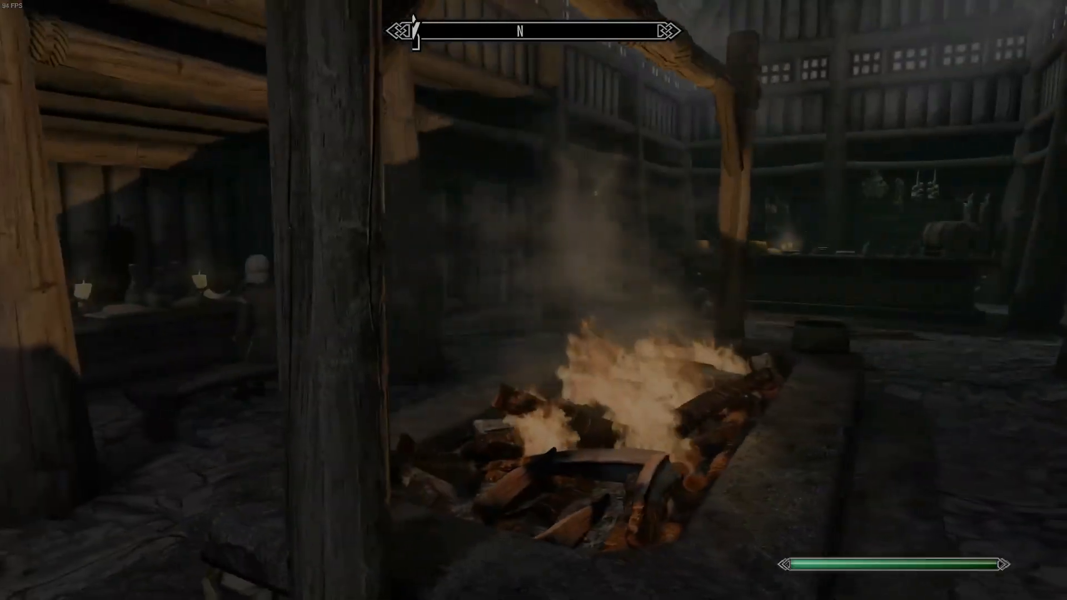
key(w)
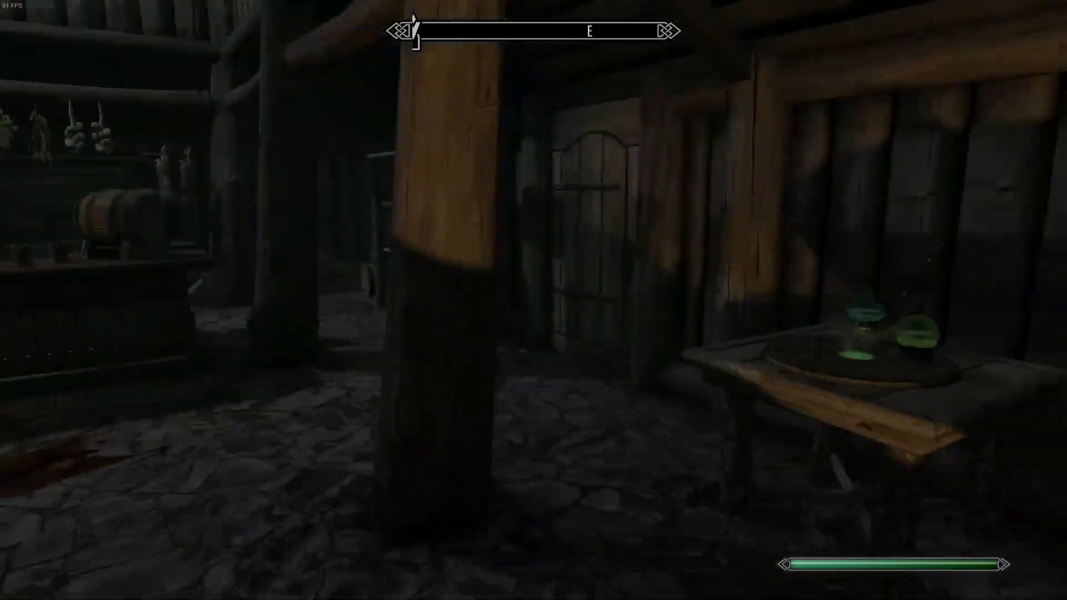
key(w)
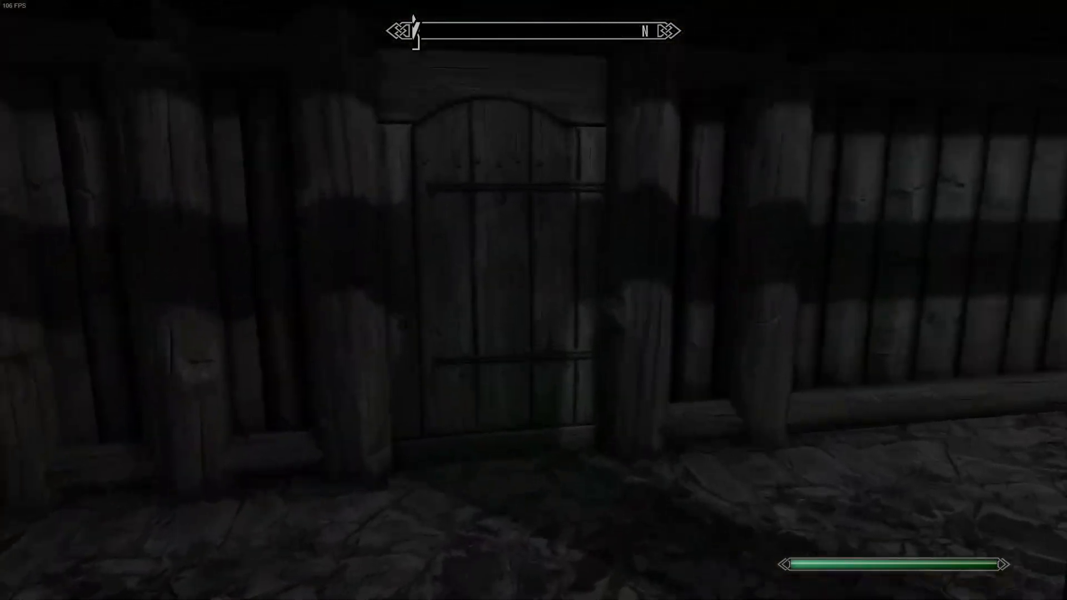
key(e)
key(w)
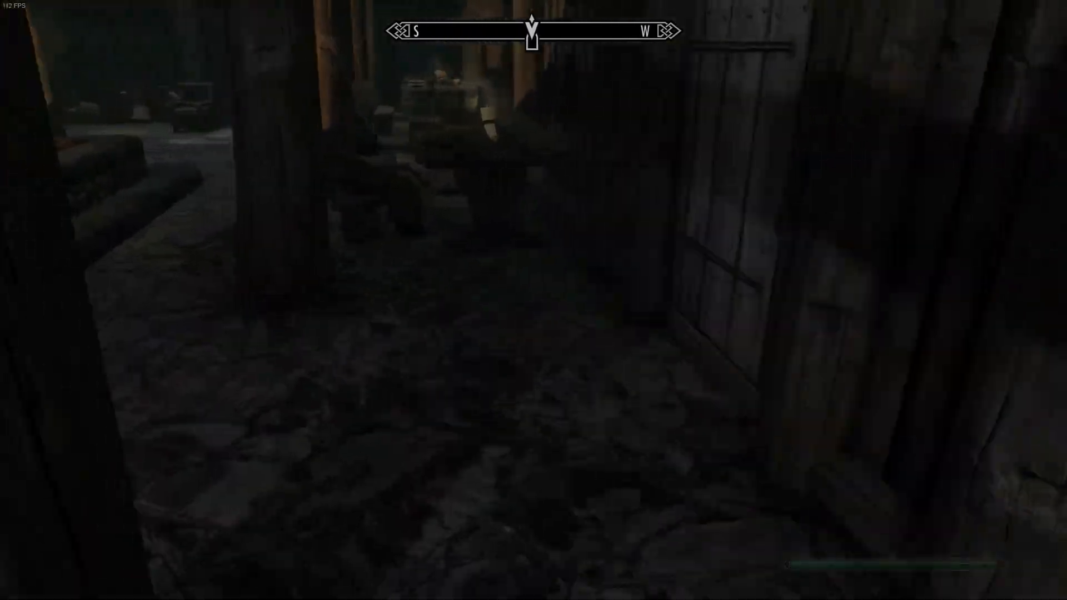
key(w)
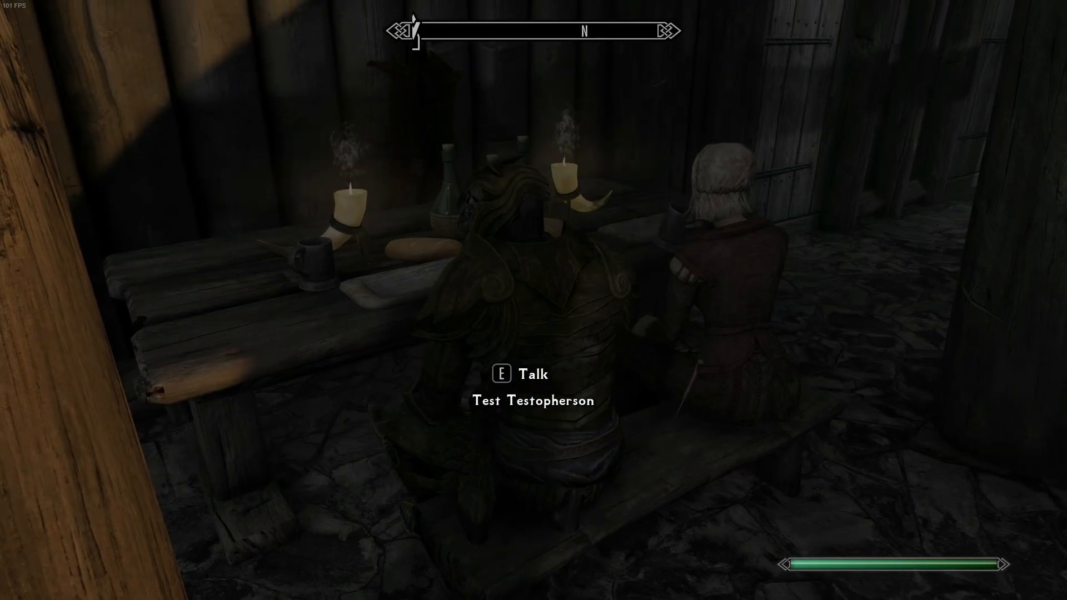
Reload the quicksave beside the Khajiit NPC, check the NPC's dialogue options, and end the conversation.
key(s)
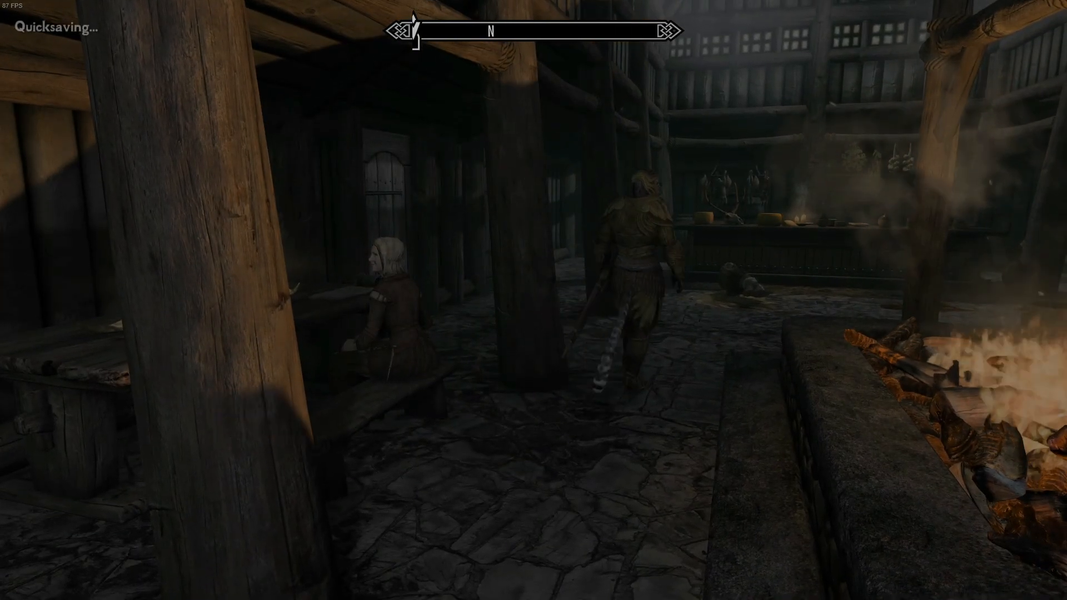
key(F9)
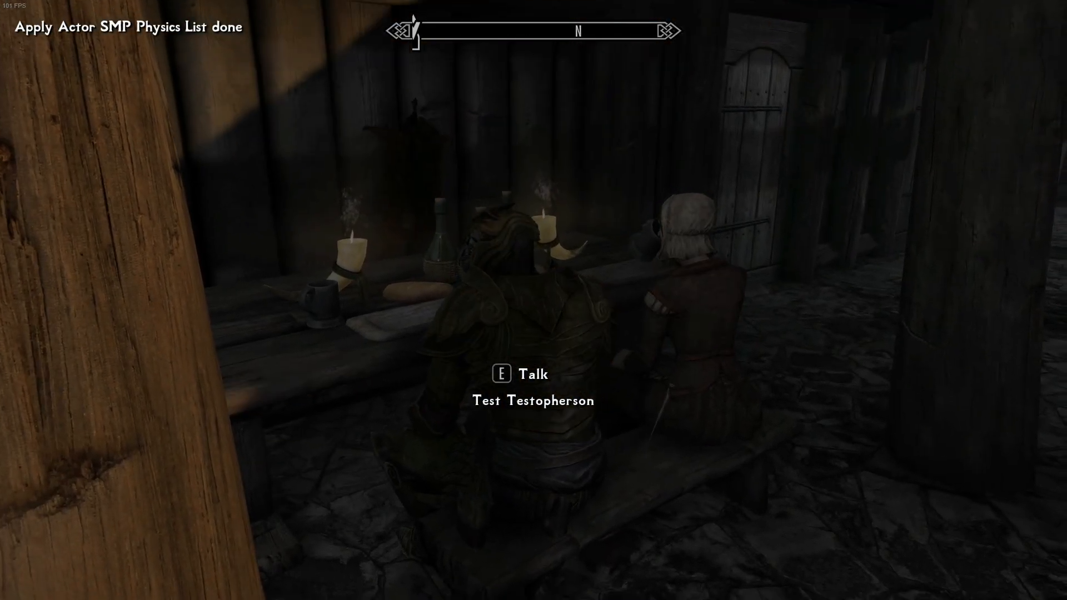
key(e)
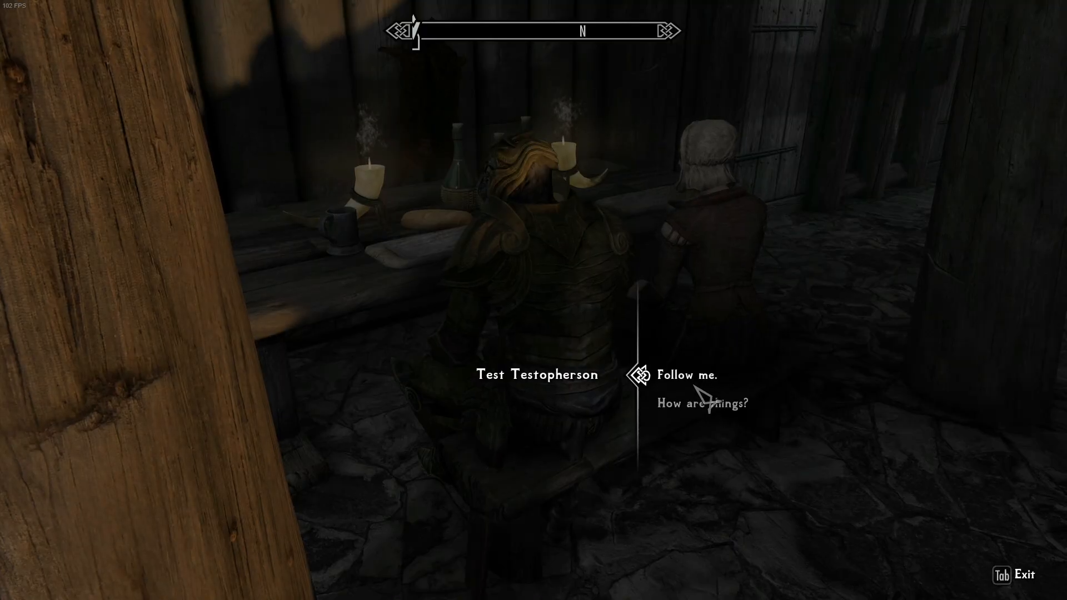
key(Tab)
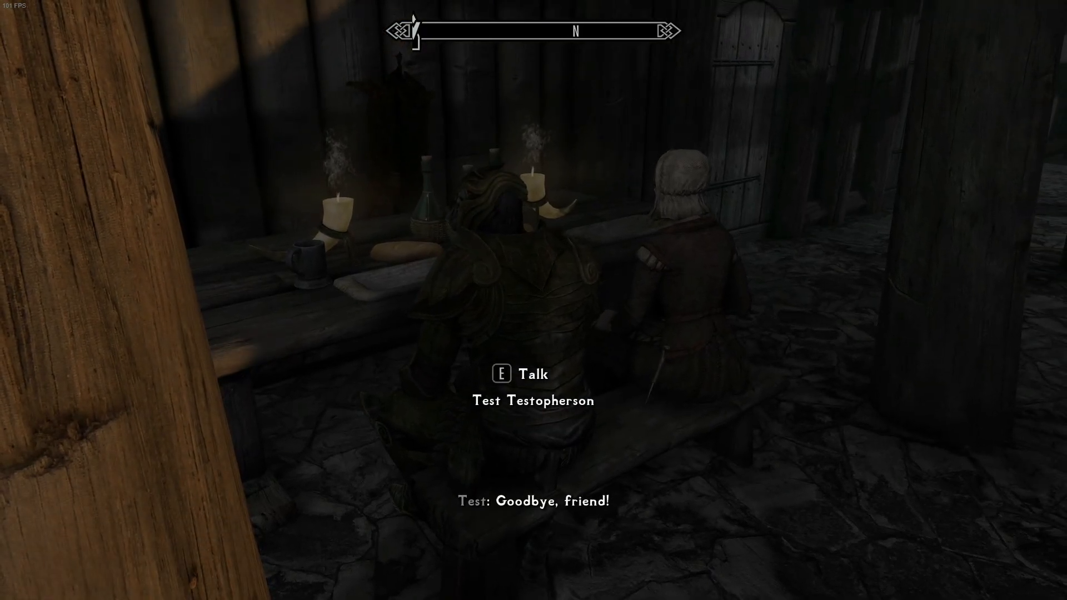
Talk to the seated Khajiit NPC, choose the "Follow me." dialogue option, and back away across the inn to test the following behaviour.
key(e)
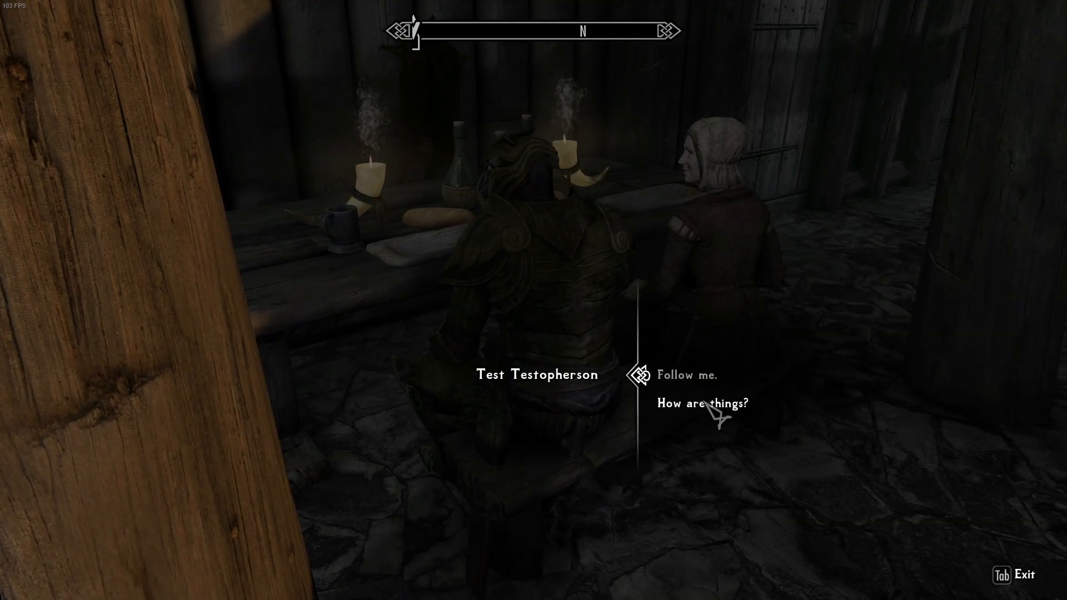
key(Tab)
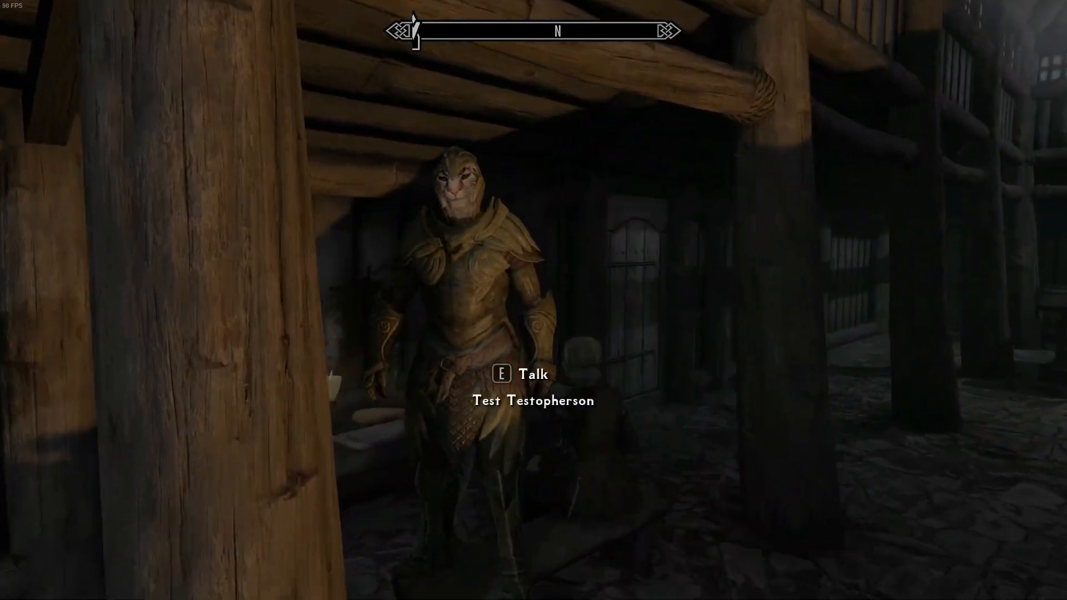
key(e)
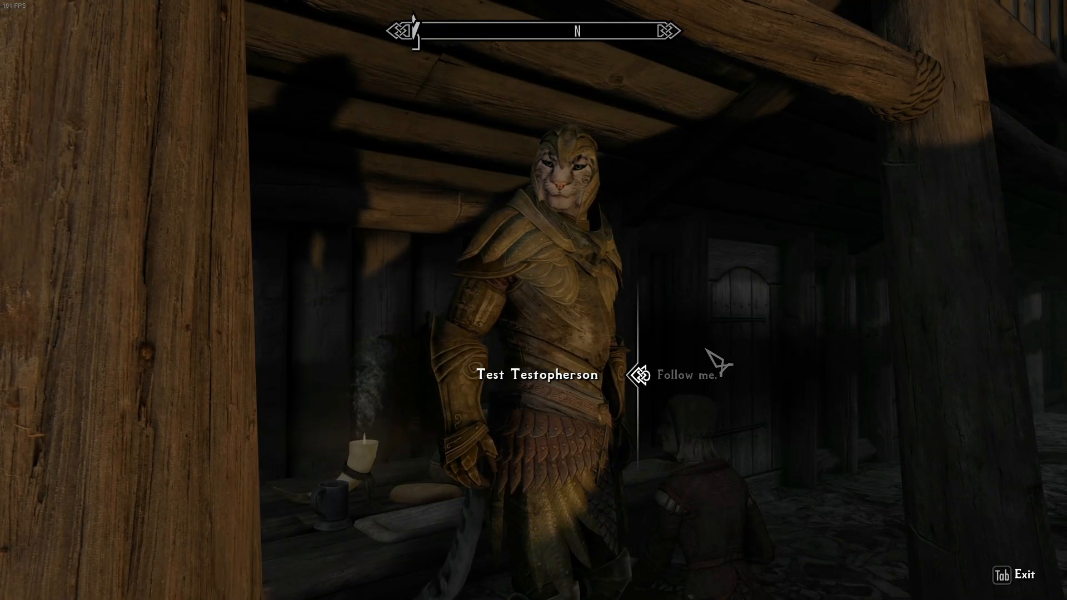
click(737, 381)
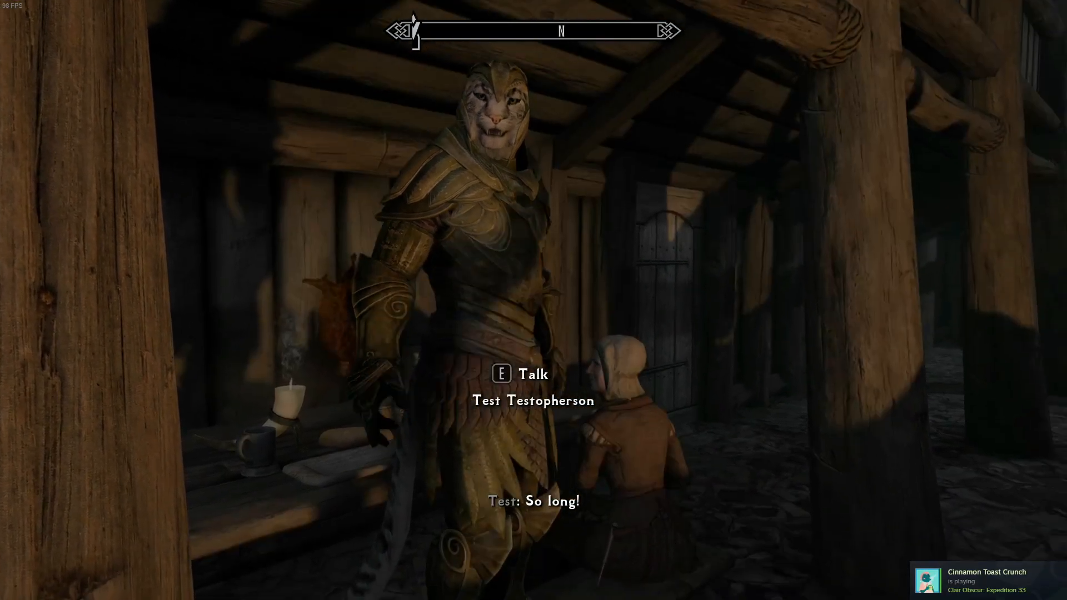
key(s)
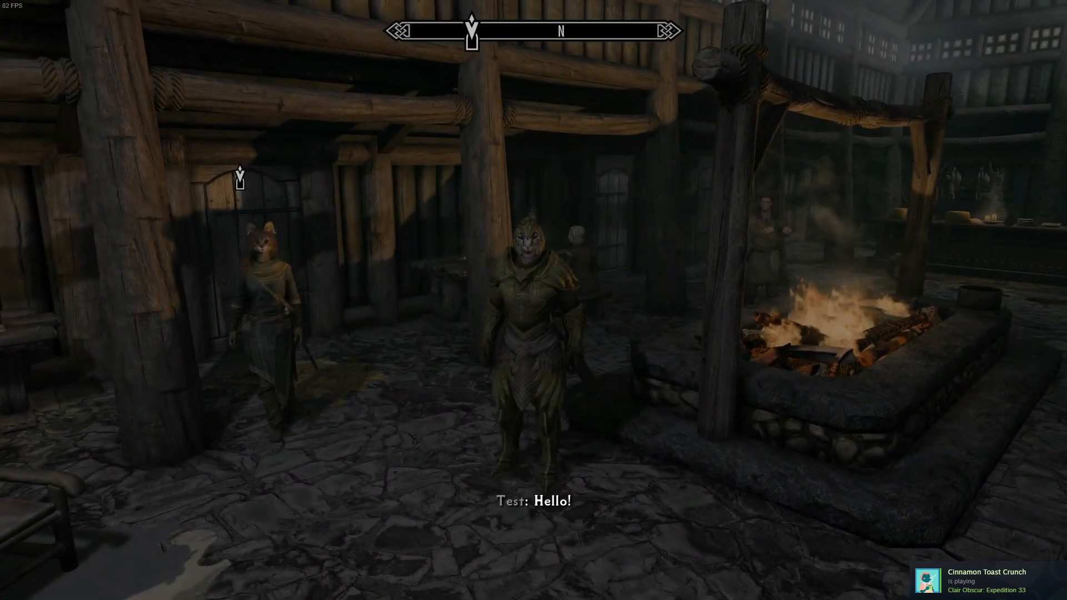
Talk to the Khajiit NPC again to check the dialogue options, and move around the fire pit to observe where the NPC walks.
key(w)
key(e)
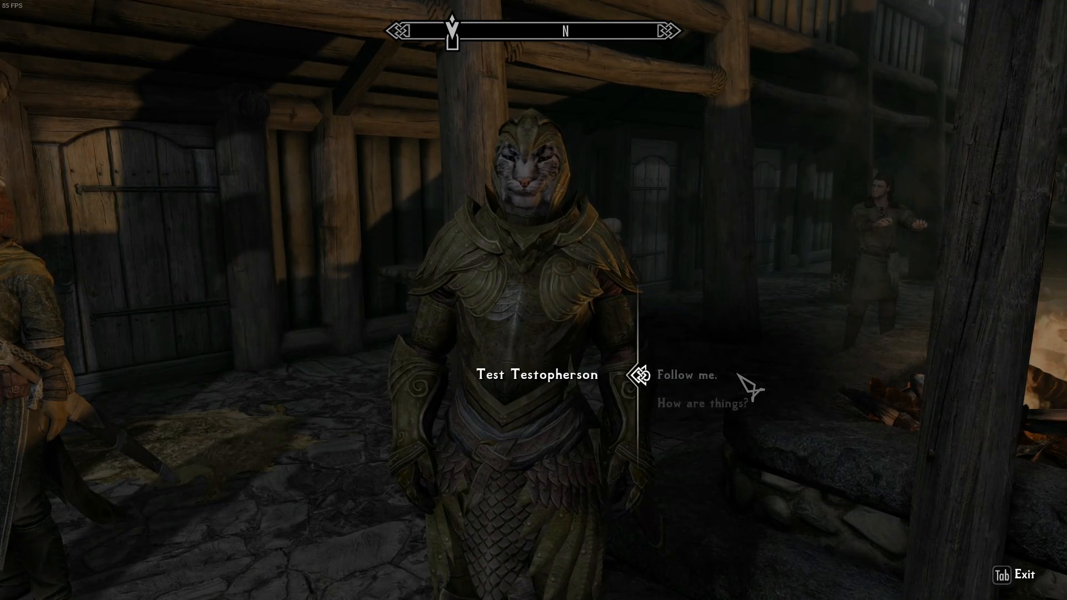
key(s)
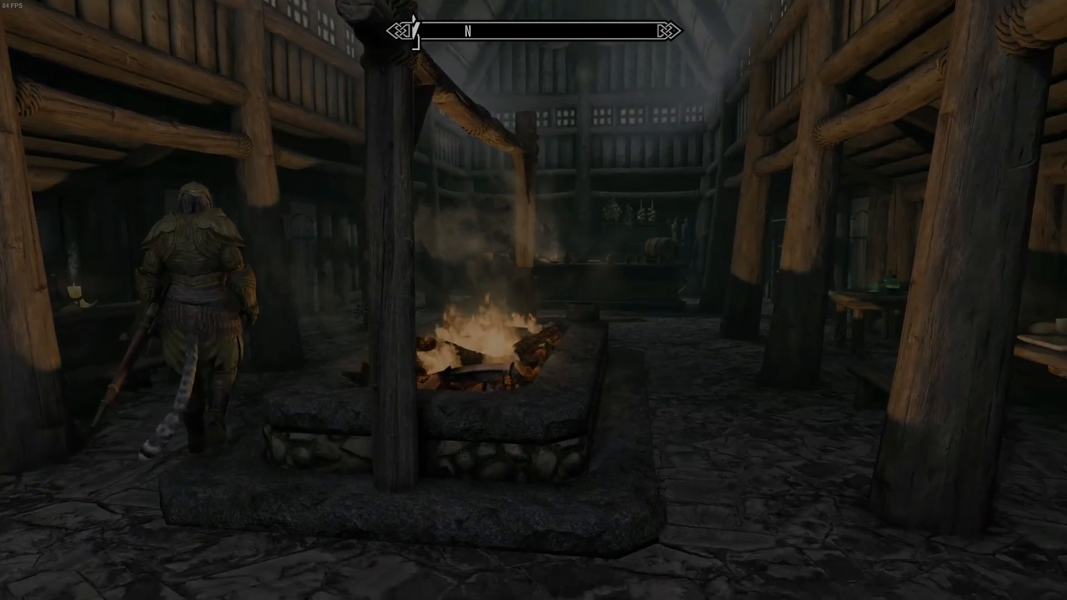
key(w)
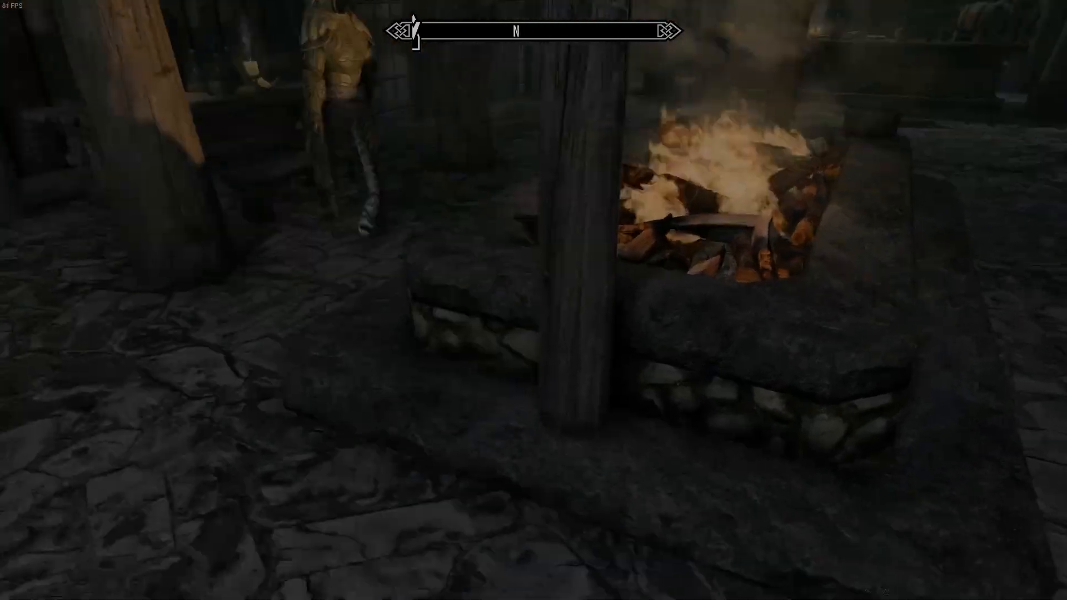